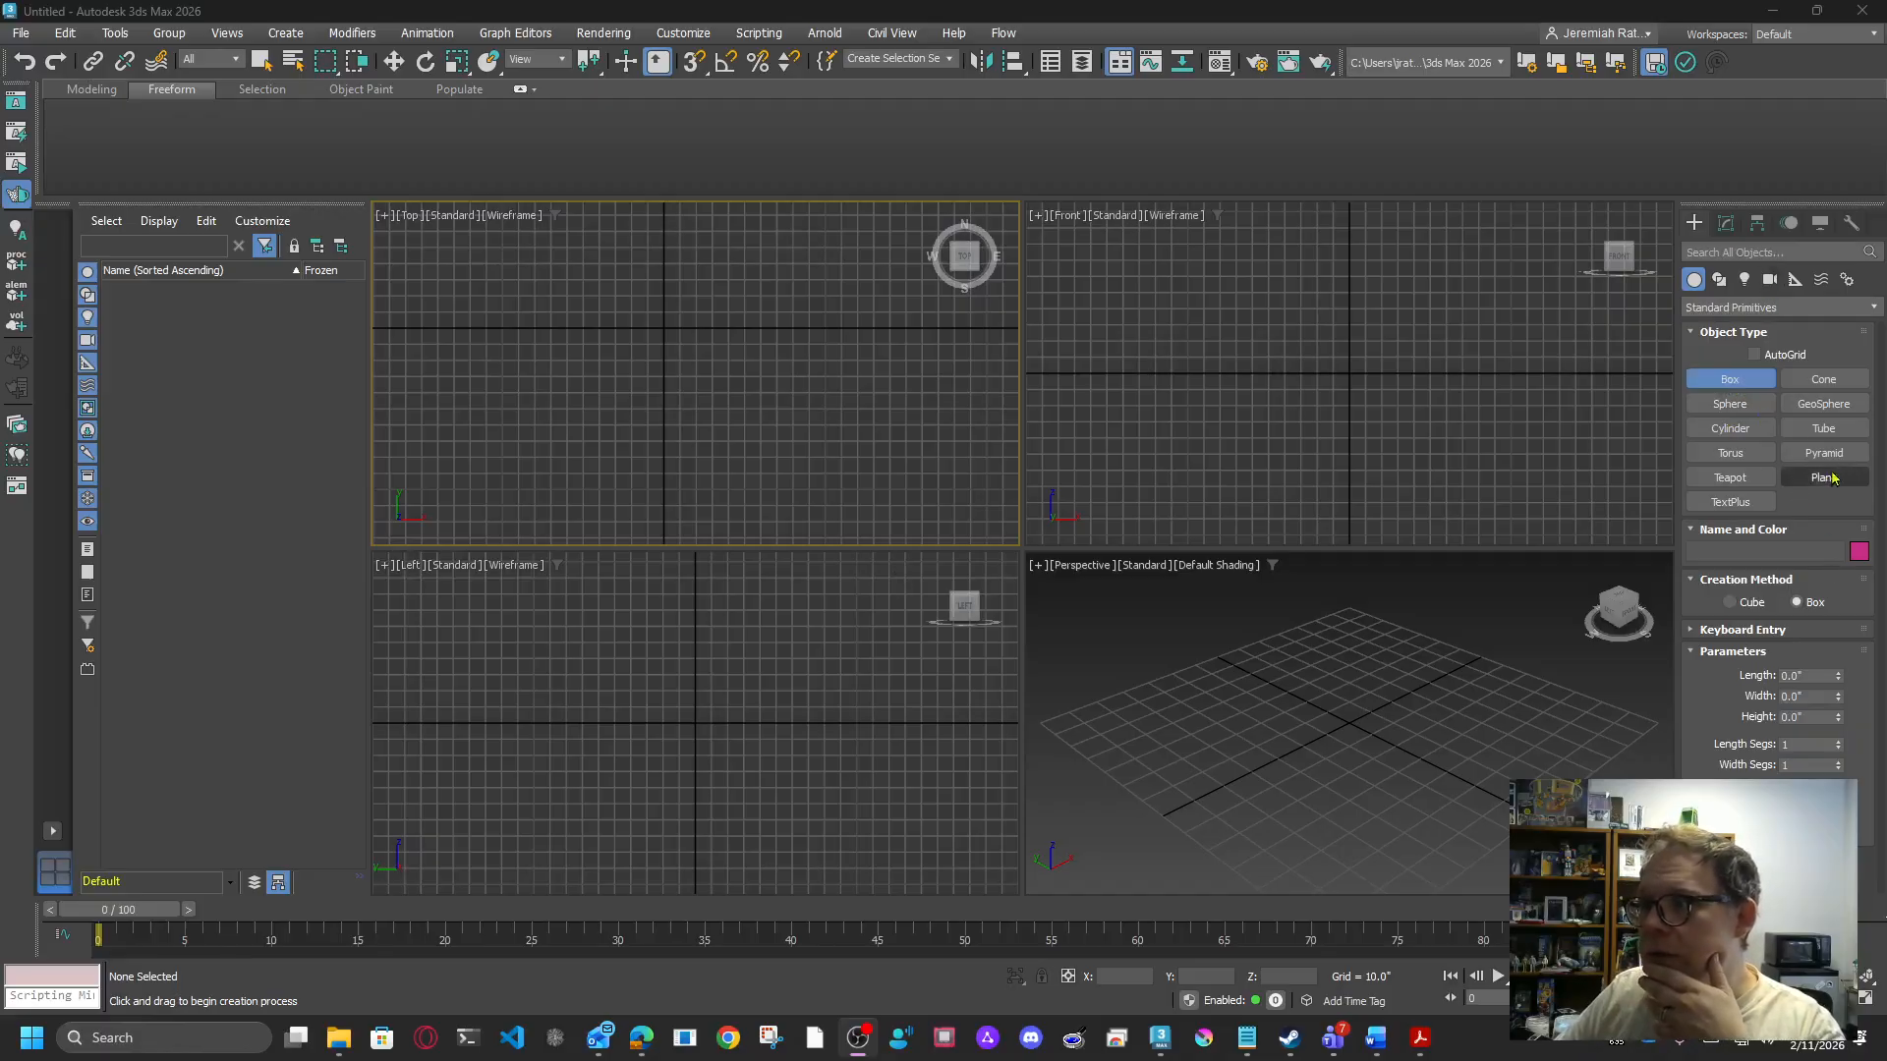
# Step: Draw a box in the Top view about 368 inches long and 89 inches high, and adjust its width to about 512.5 inches
pyautogui.moveTo(606, 306); pyautogui.dragTo(781, 413, button='middle')
pyautogui.scroll(-3, 547, 339)
pyautogui.moveTo(575, 359); pyautogui.dragTo(554, 349, button='middle')
pyautogui.moveTo(439, 242); pyautogui.dragTo(1020, 542)
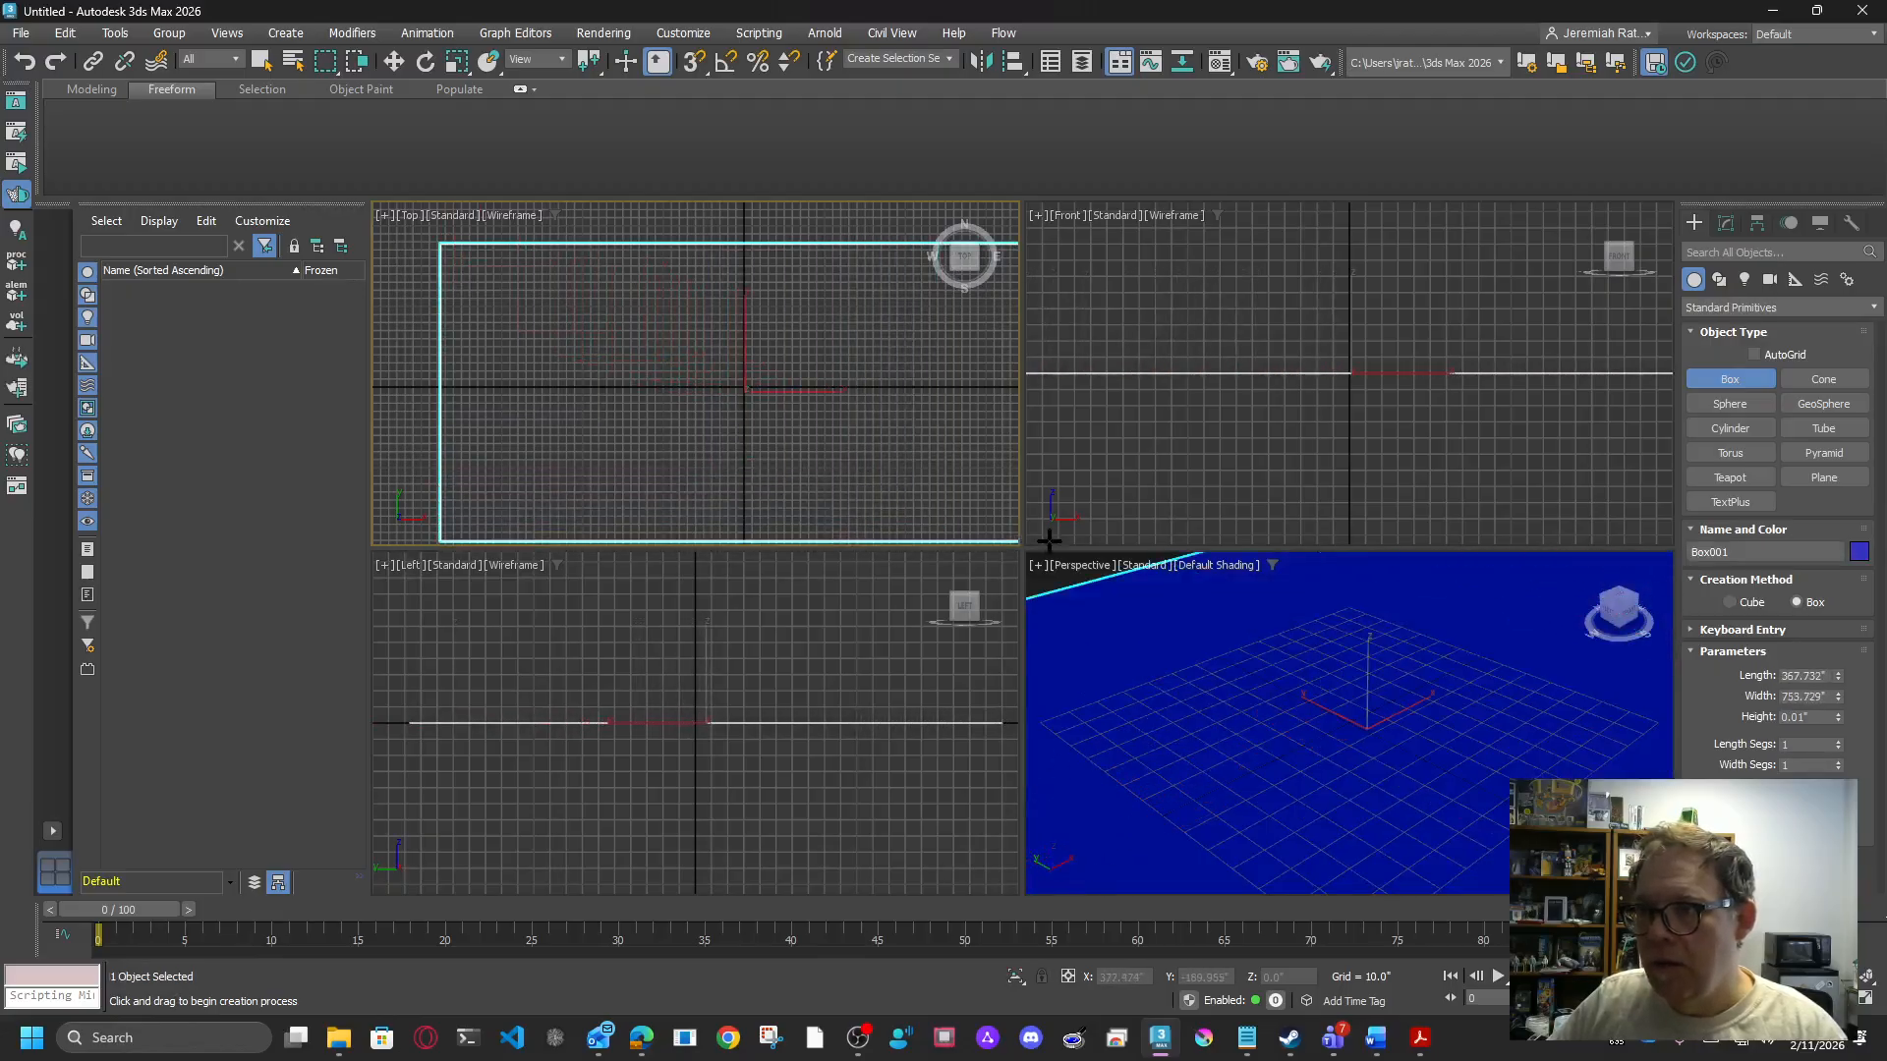
pyautogui.click(1003, 469)
pyautogui.scroll(-4, 1141, 783)
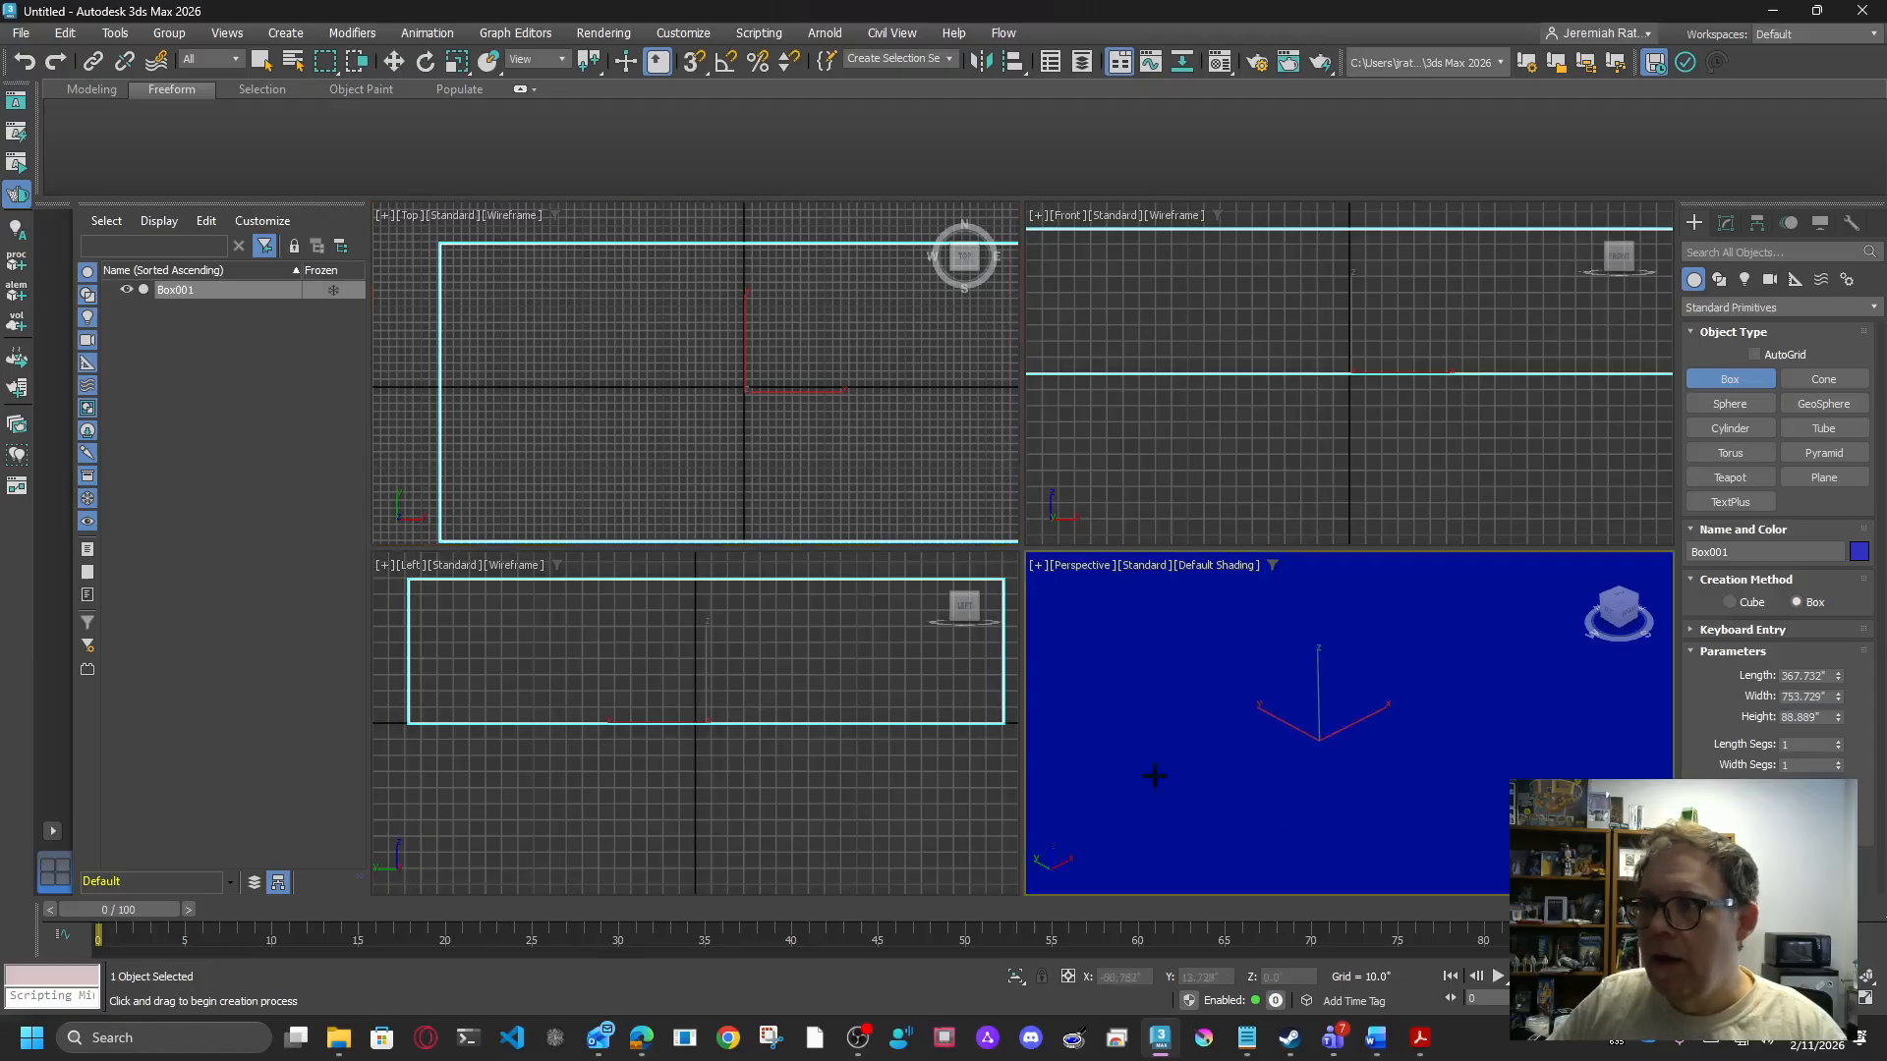
pyautogui.scroll(-5, 1213, 735)
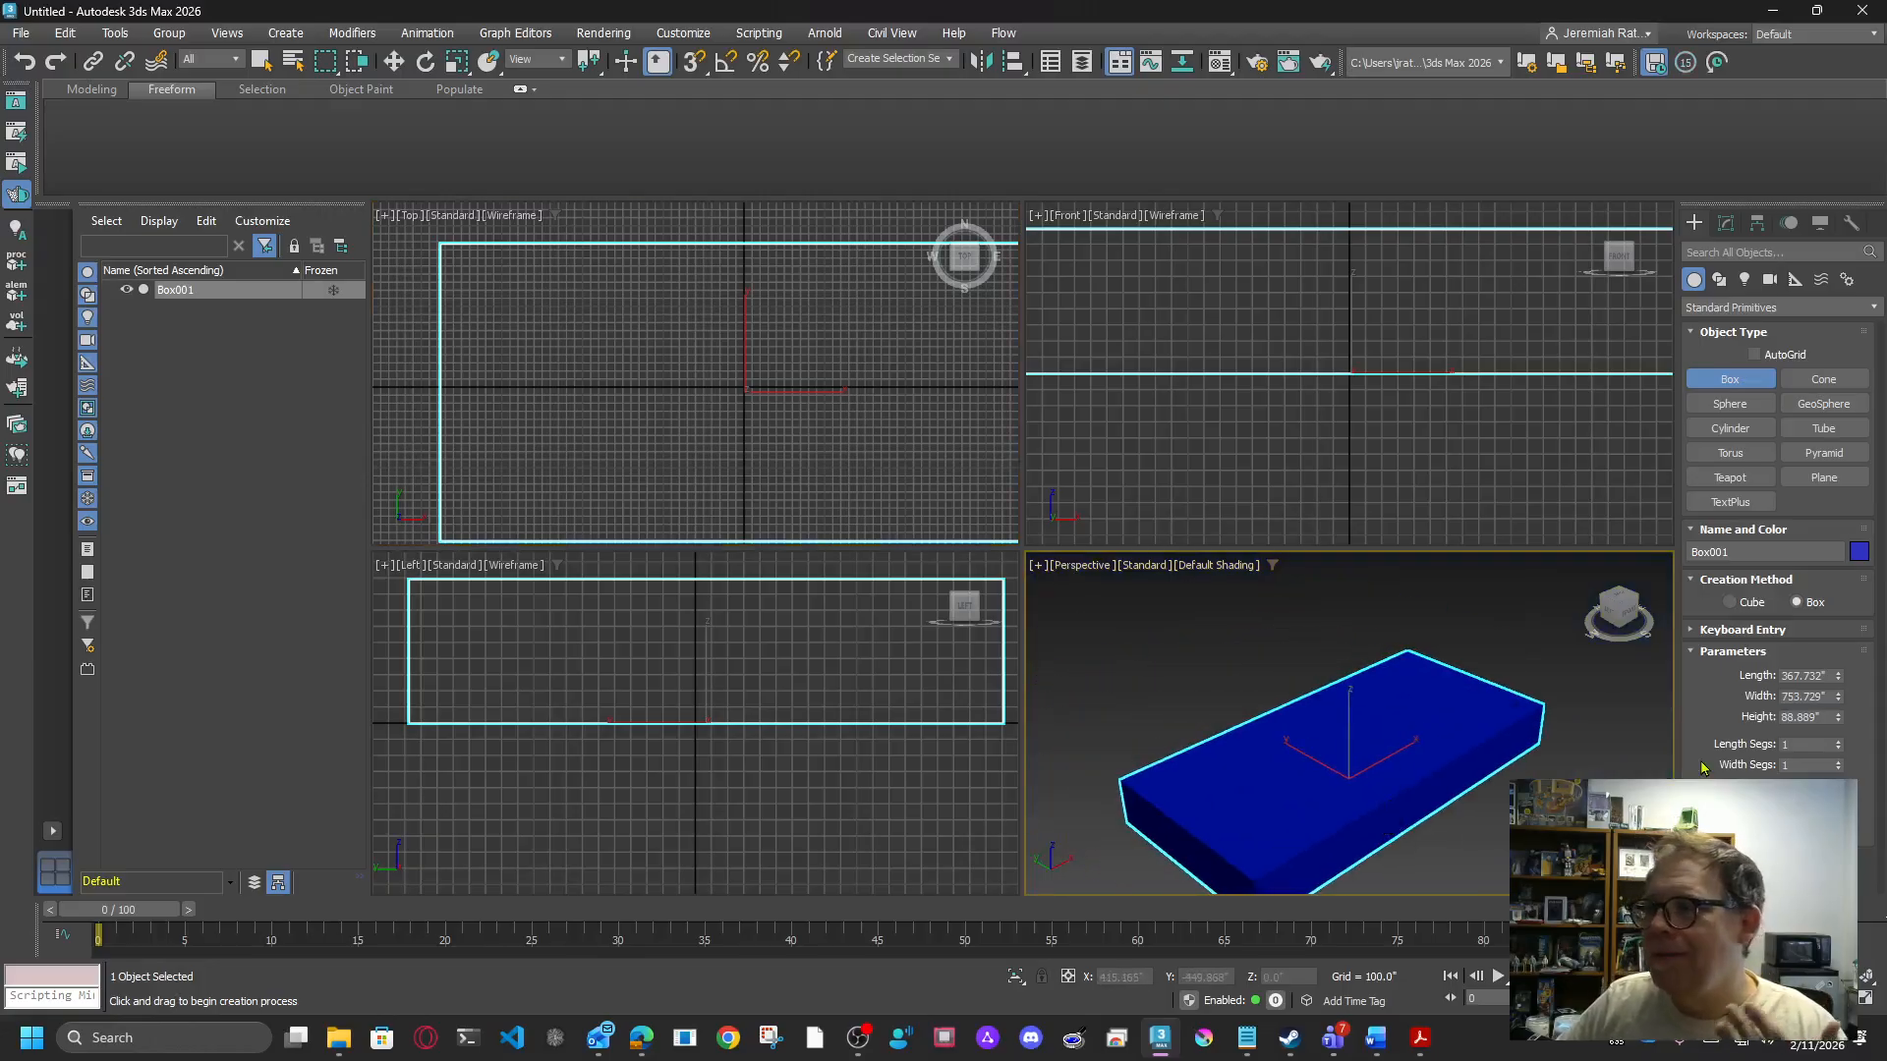
pyautogui.moveTo(1838, 697); pyautogui.dragTo(1836, 728)
# Step: Set the scene's display unit scale to Generic Units
pyautogui.click(685, 33)
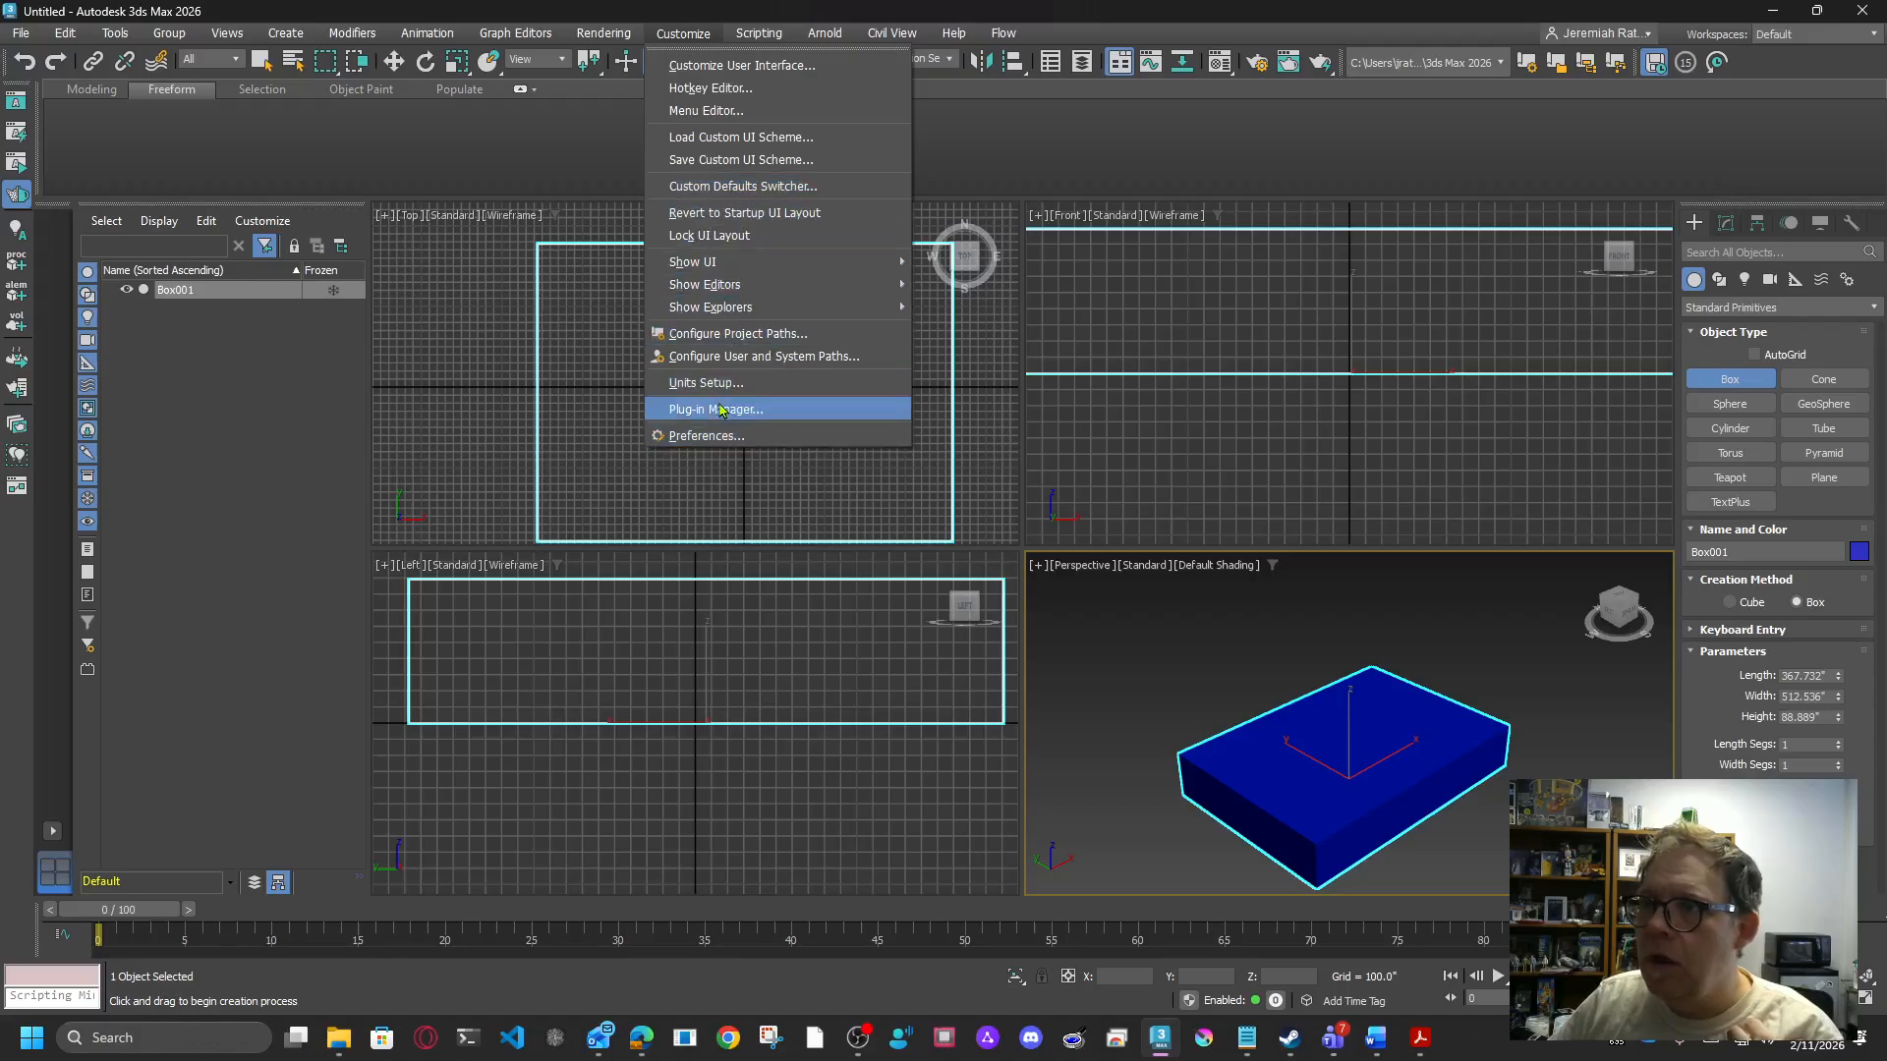
pyautogui.click(766, 382)
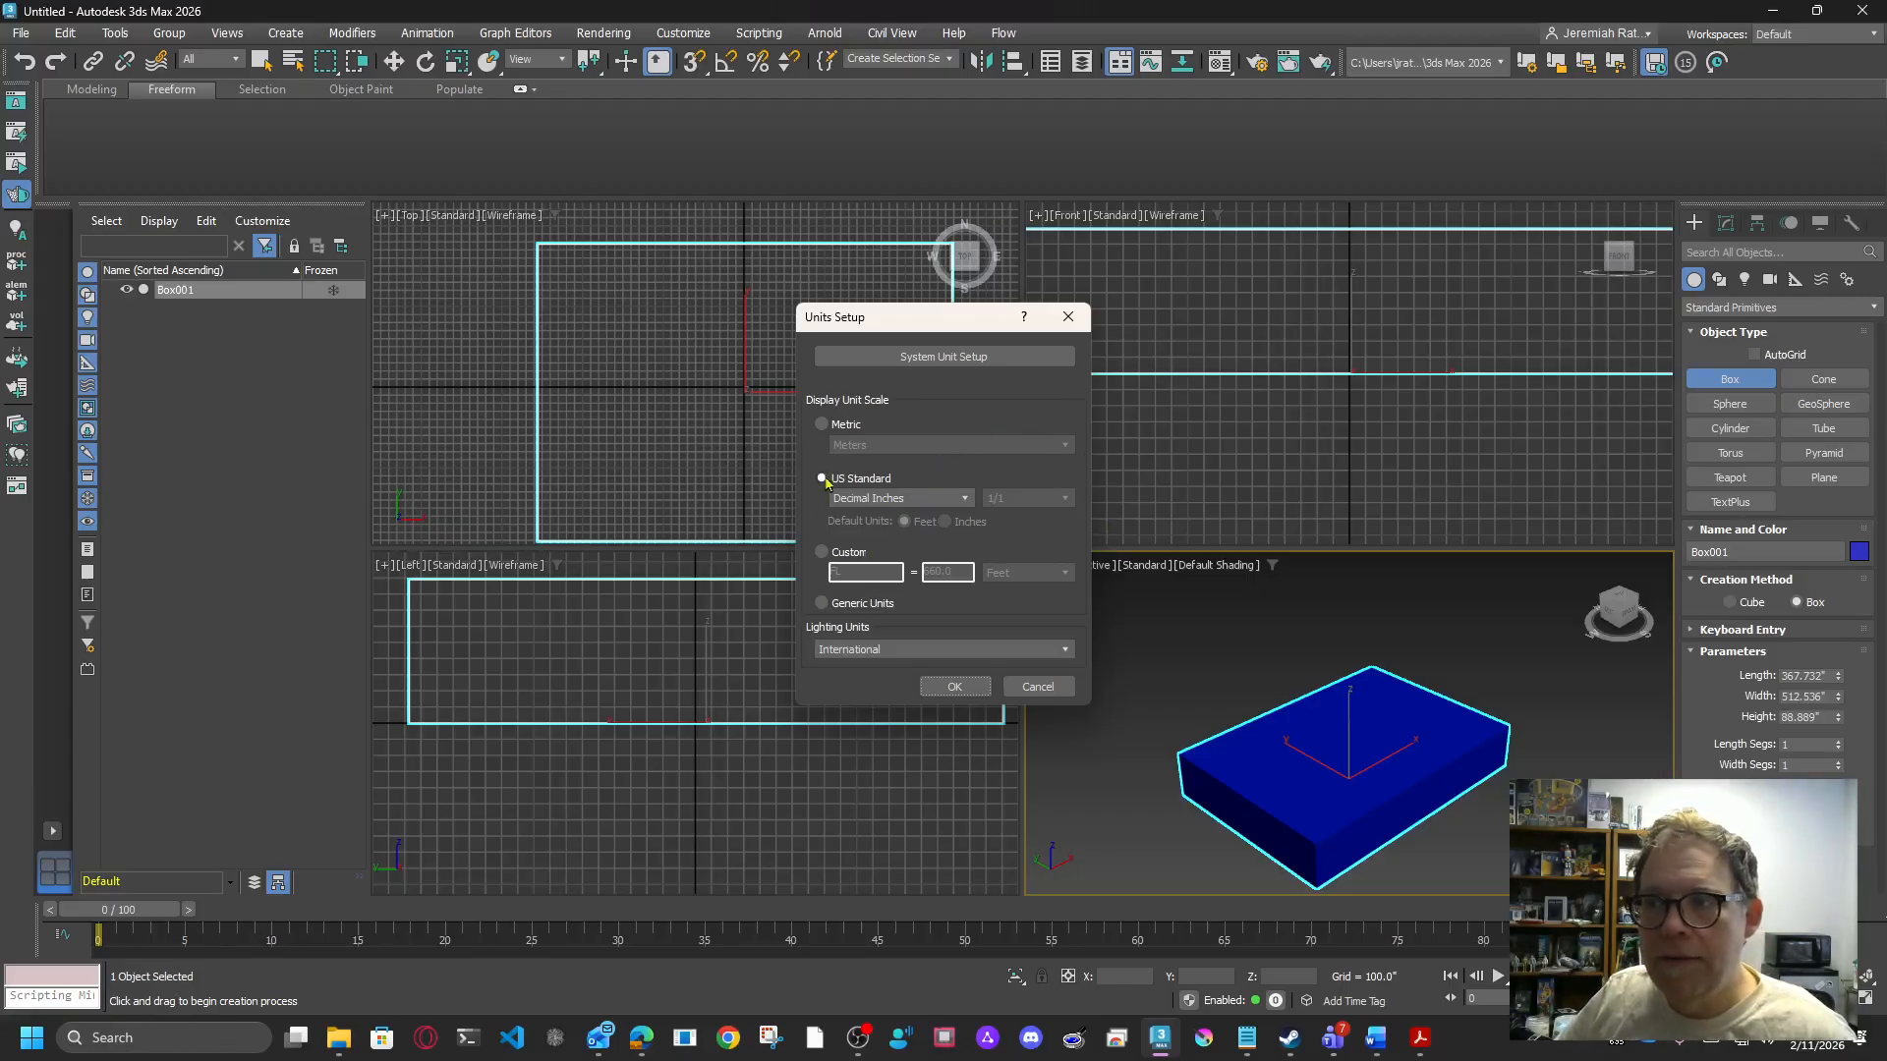
pyautogui.click(823, 602)
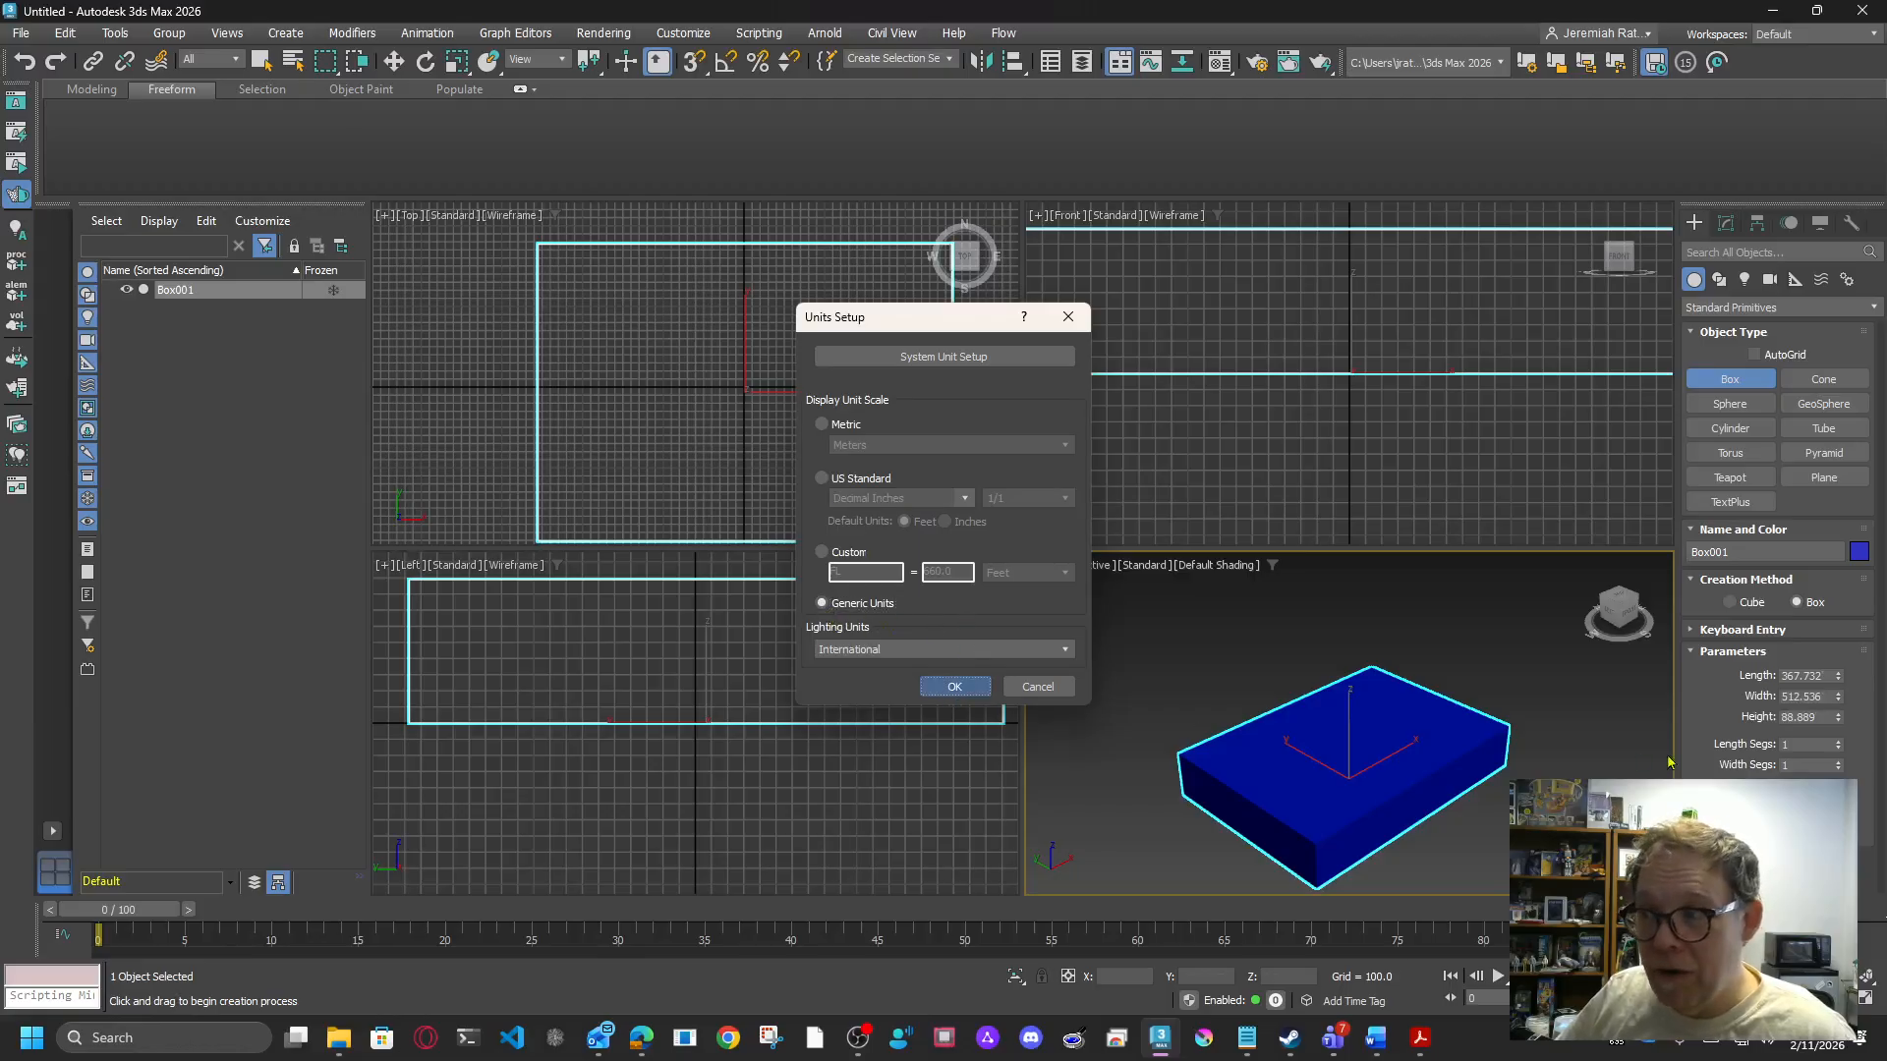
pyautogui.click(952, 688)
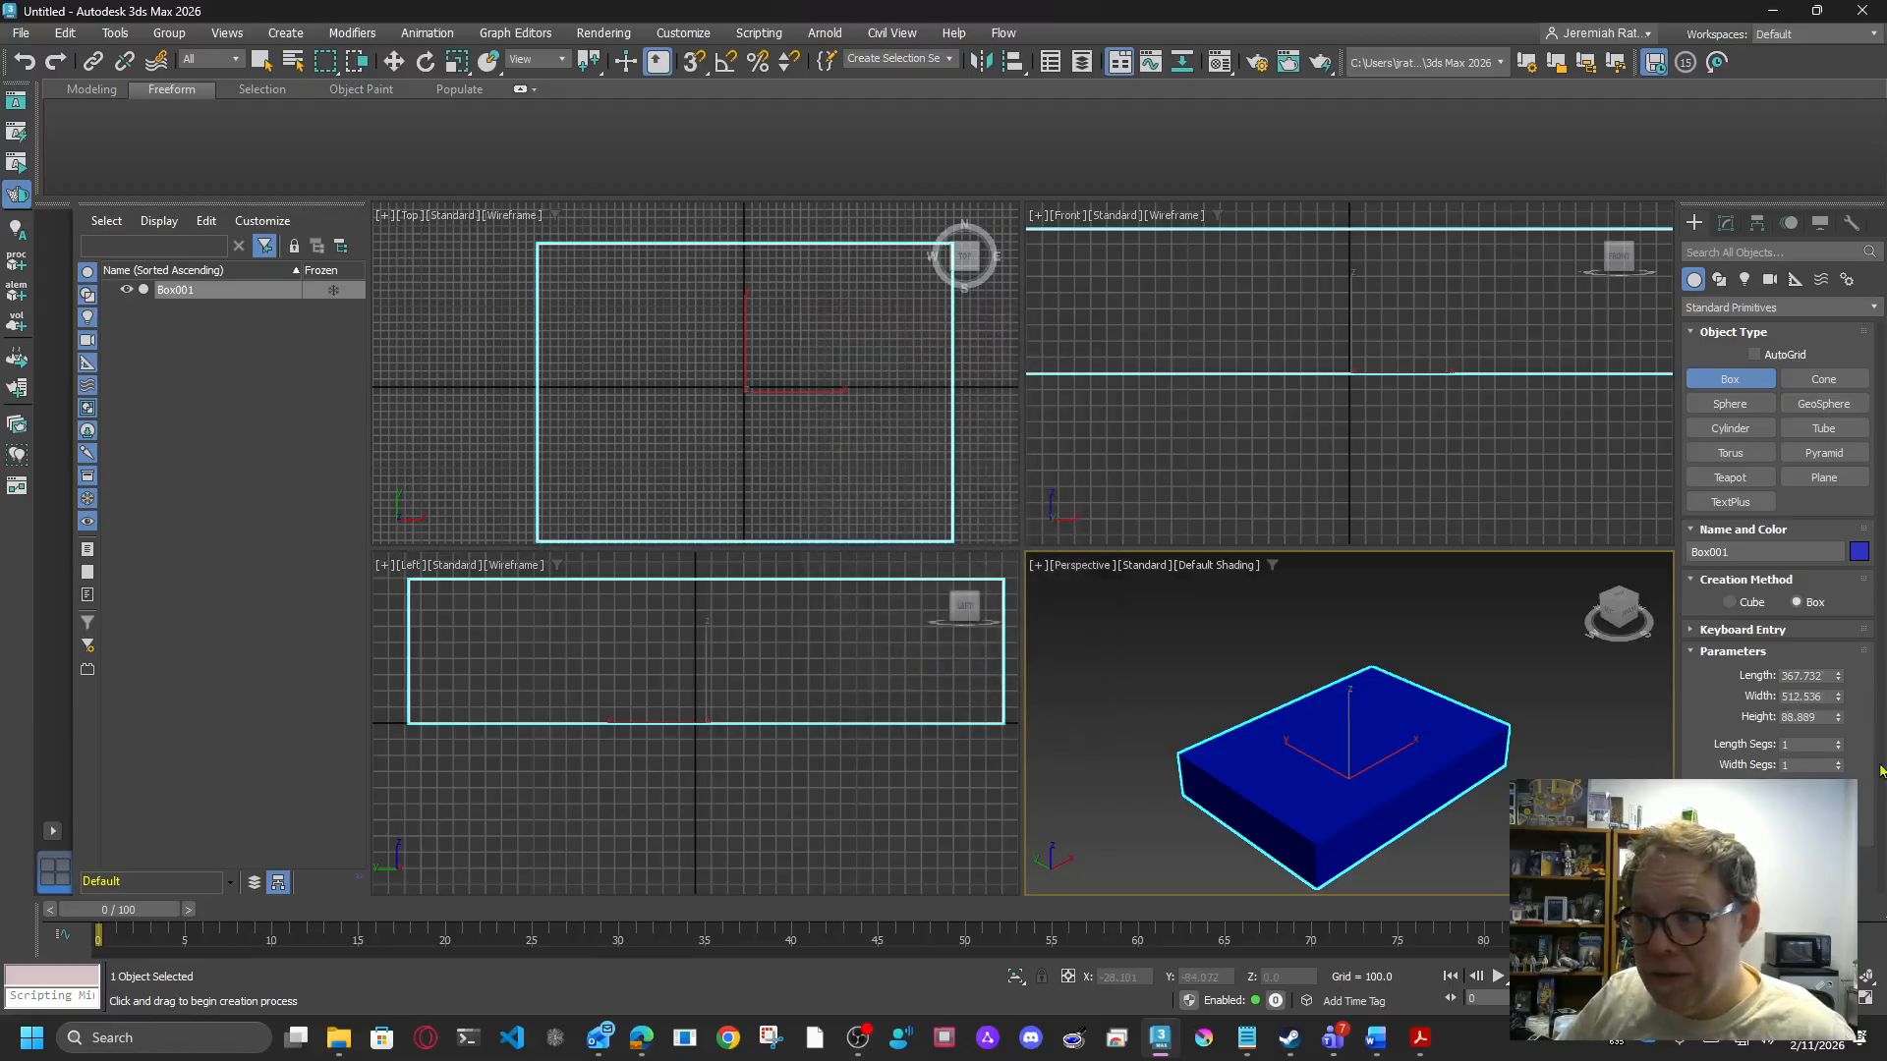
# Step: Check the system unit scale in the units setup without changing it
pyautogui.click(683, 32)
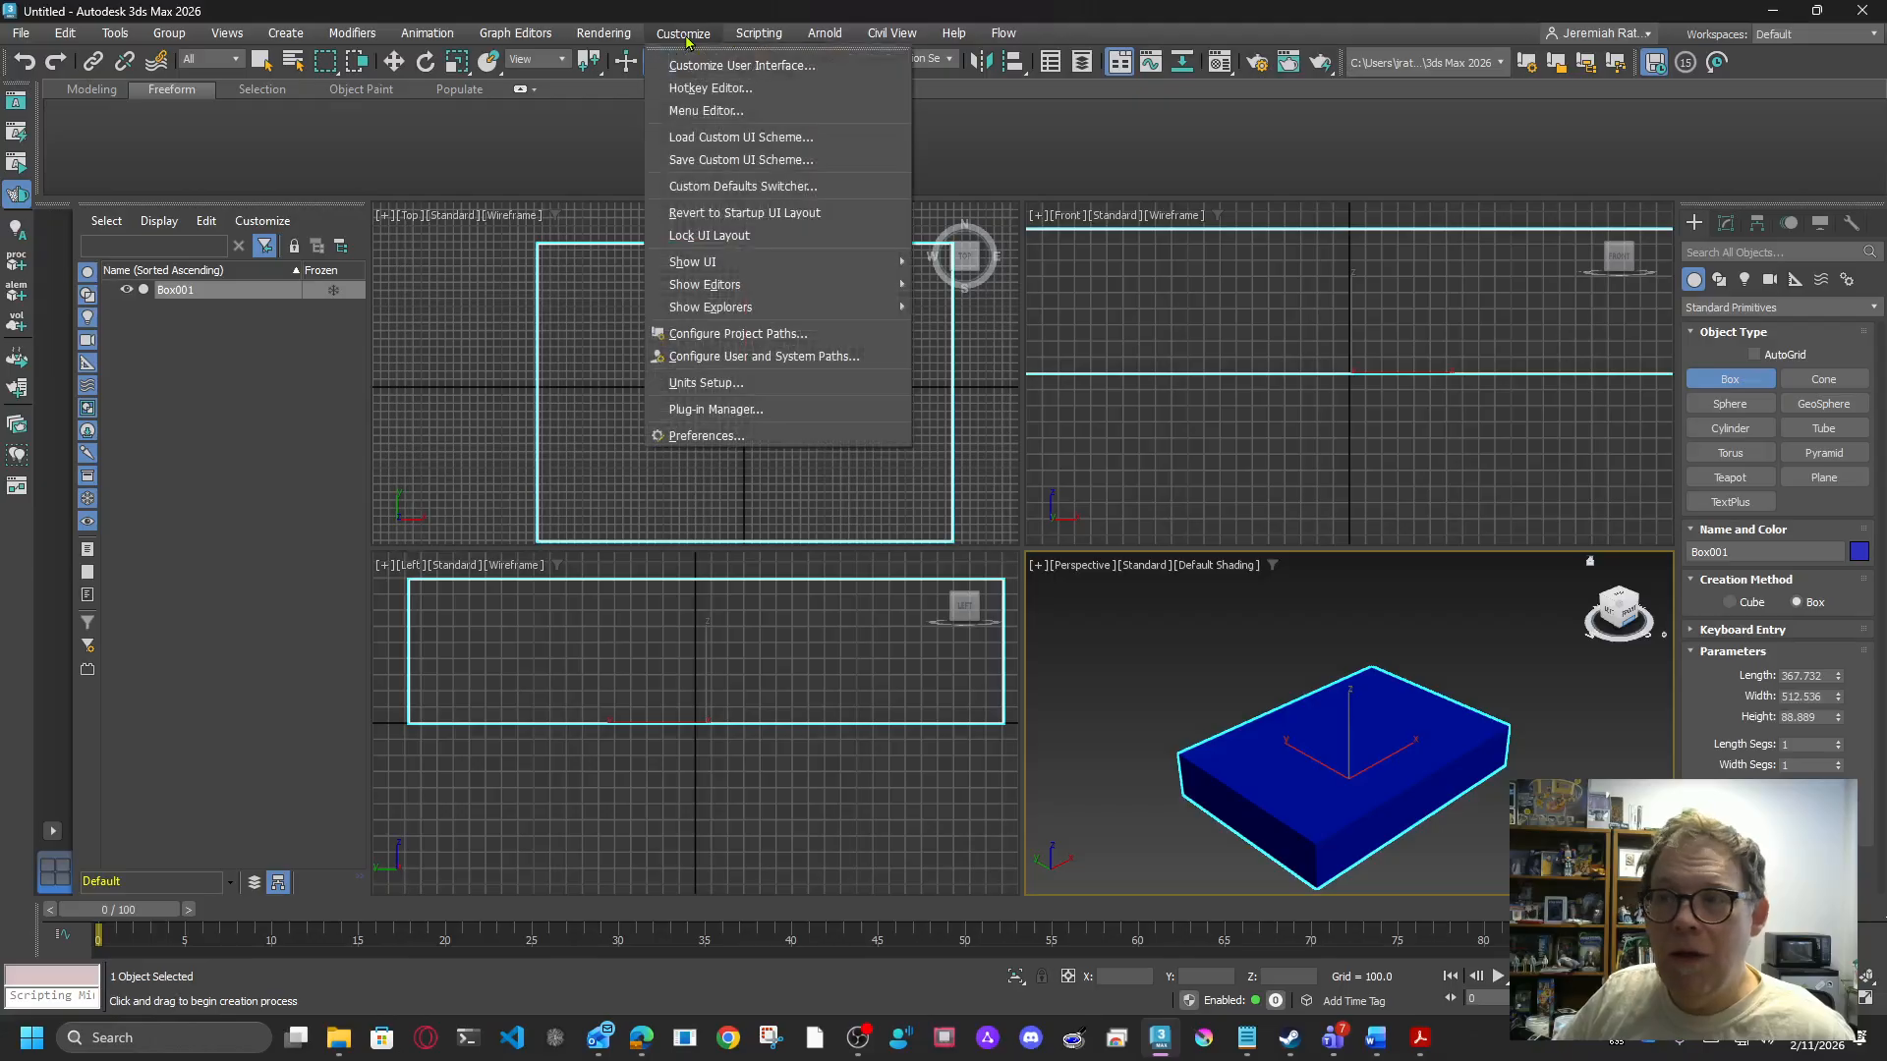
pyautogui.click(755, 385)
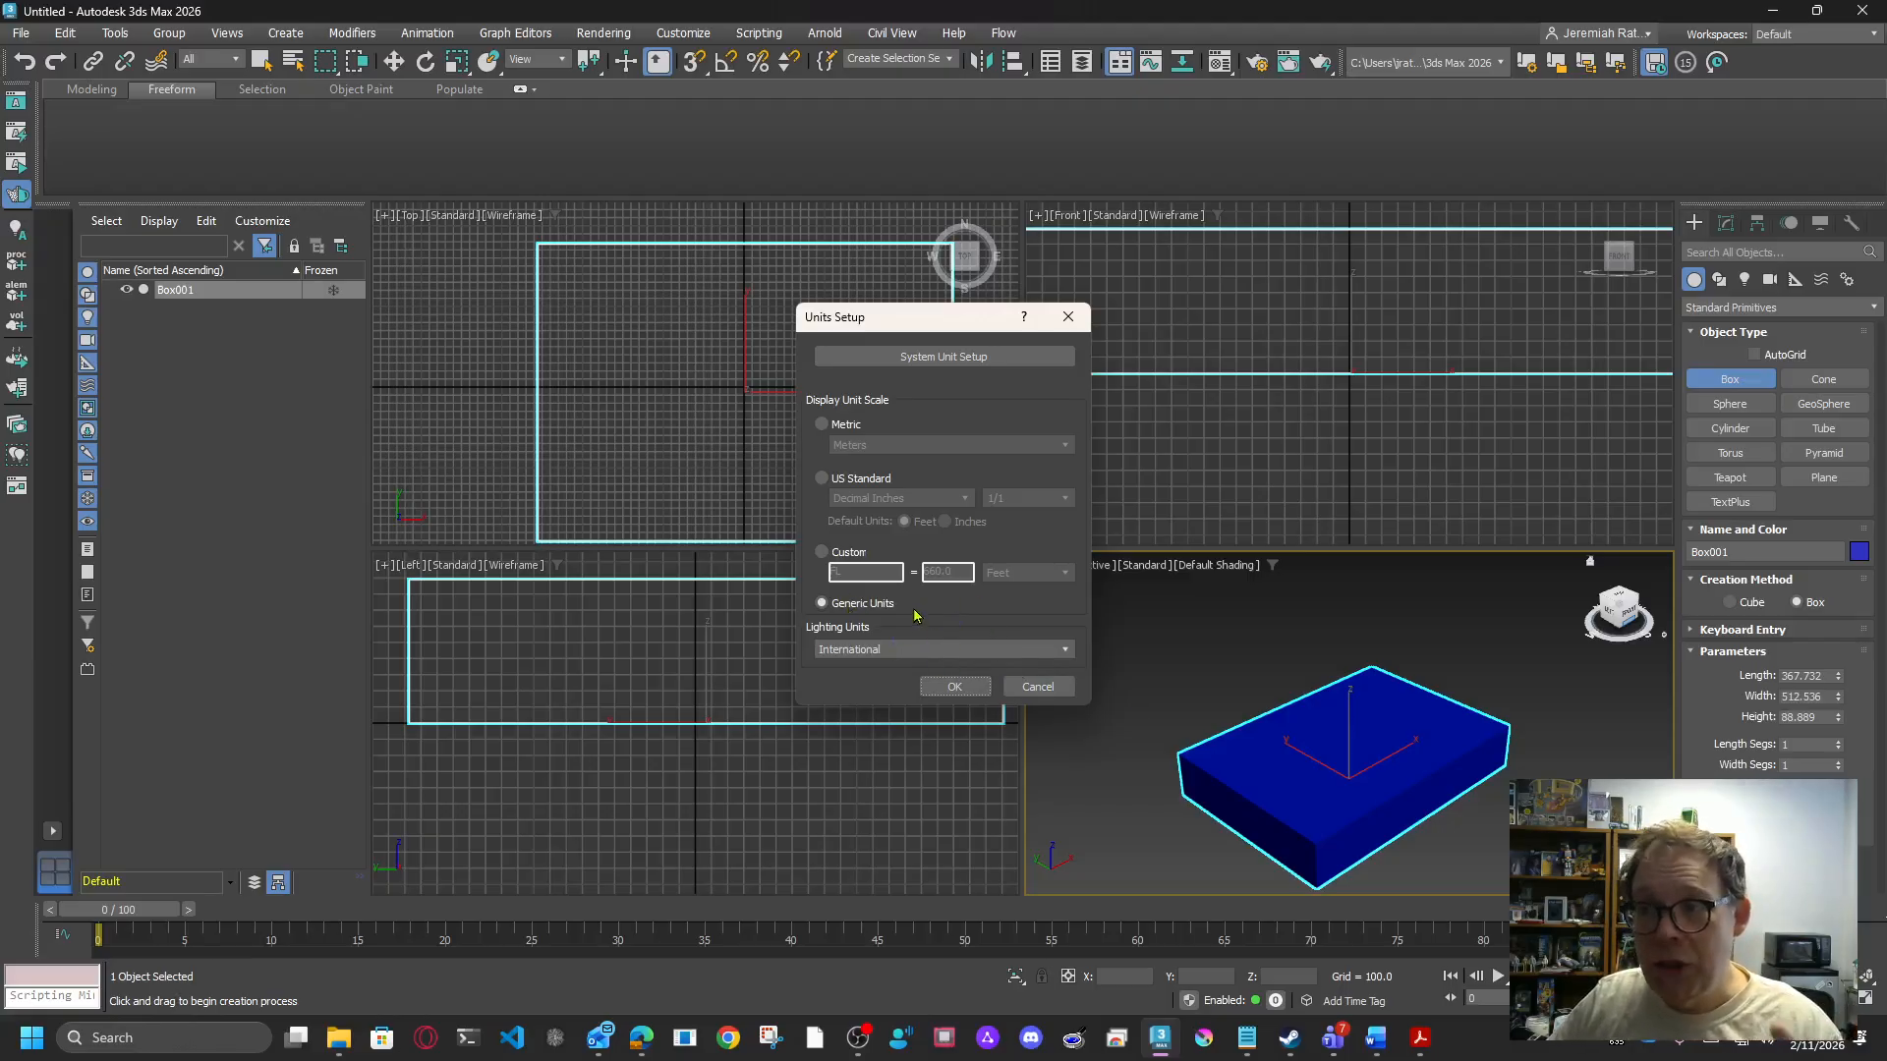
pyautogui.click(951, 366)
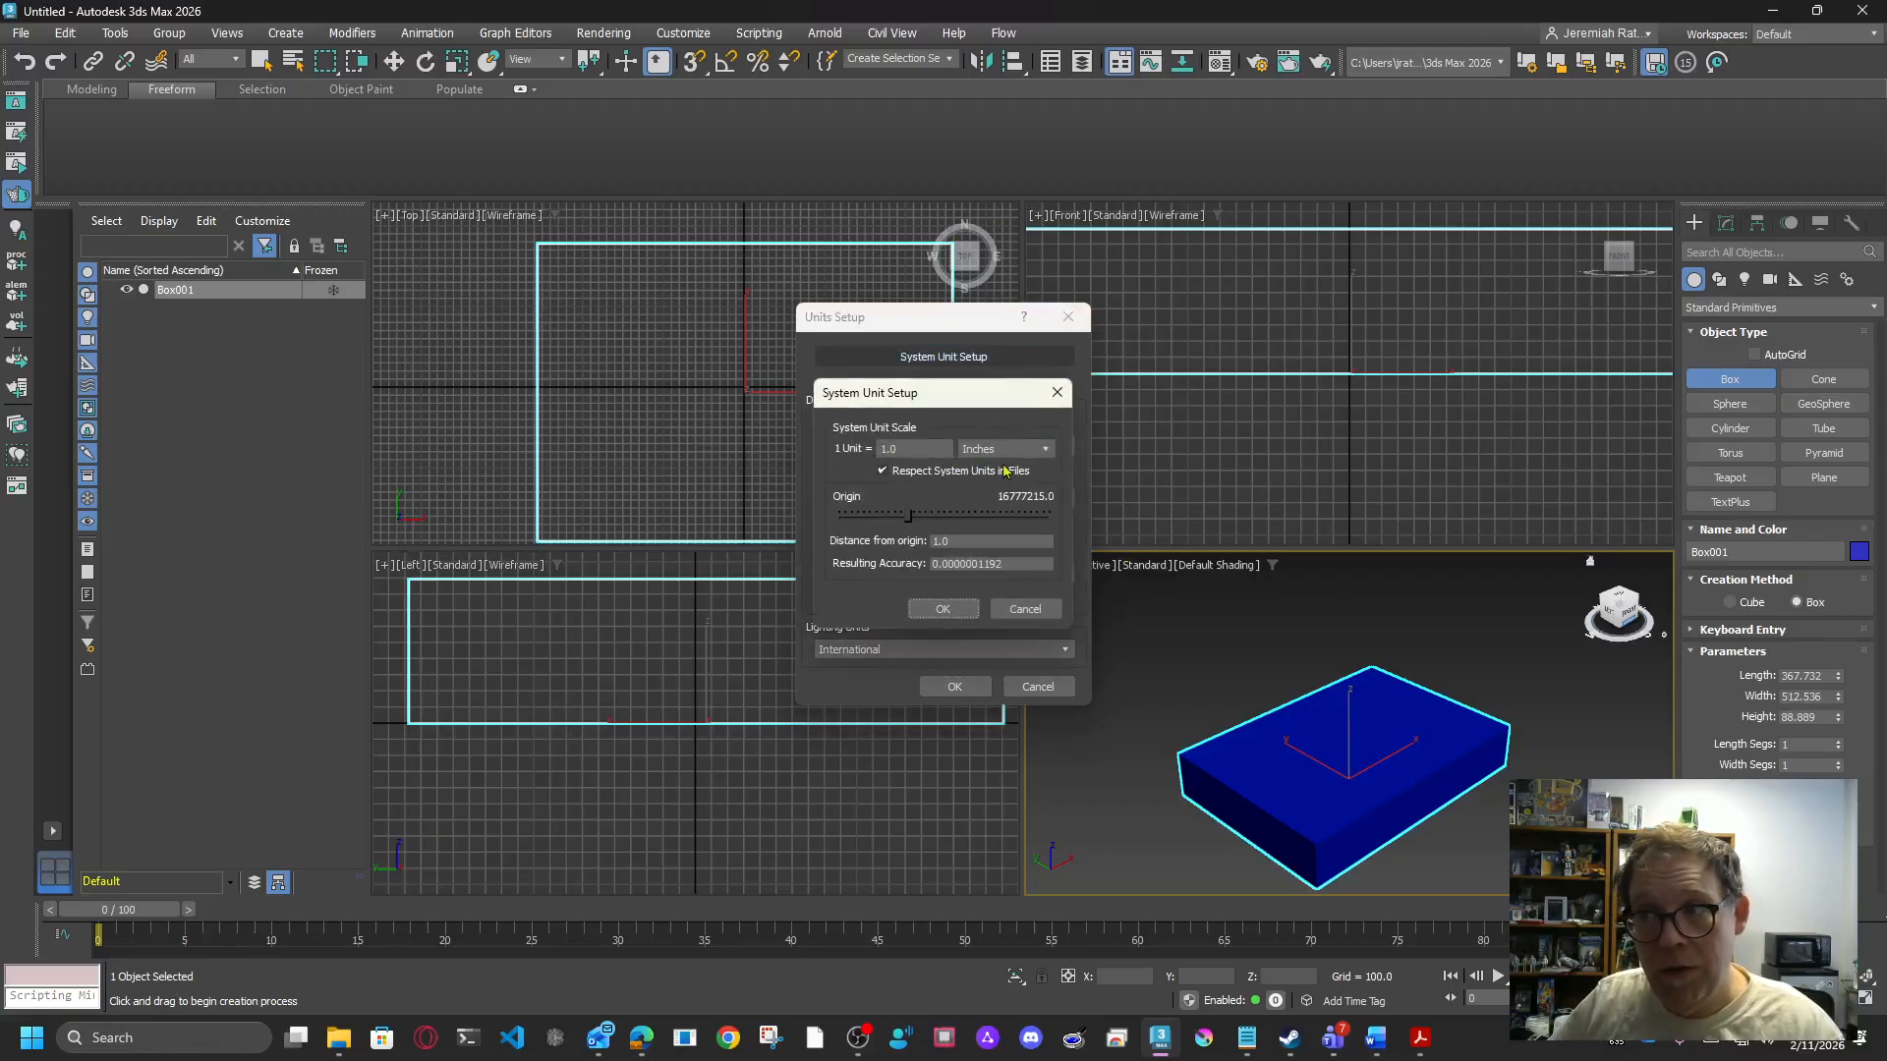
pyautogui.click(1023, 610)
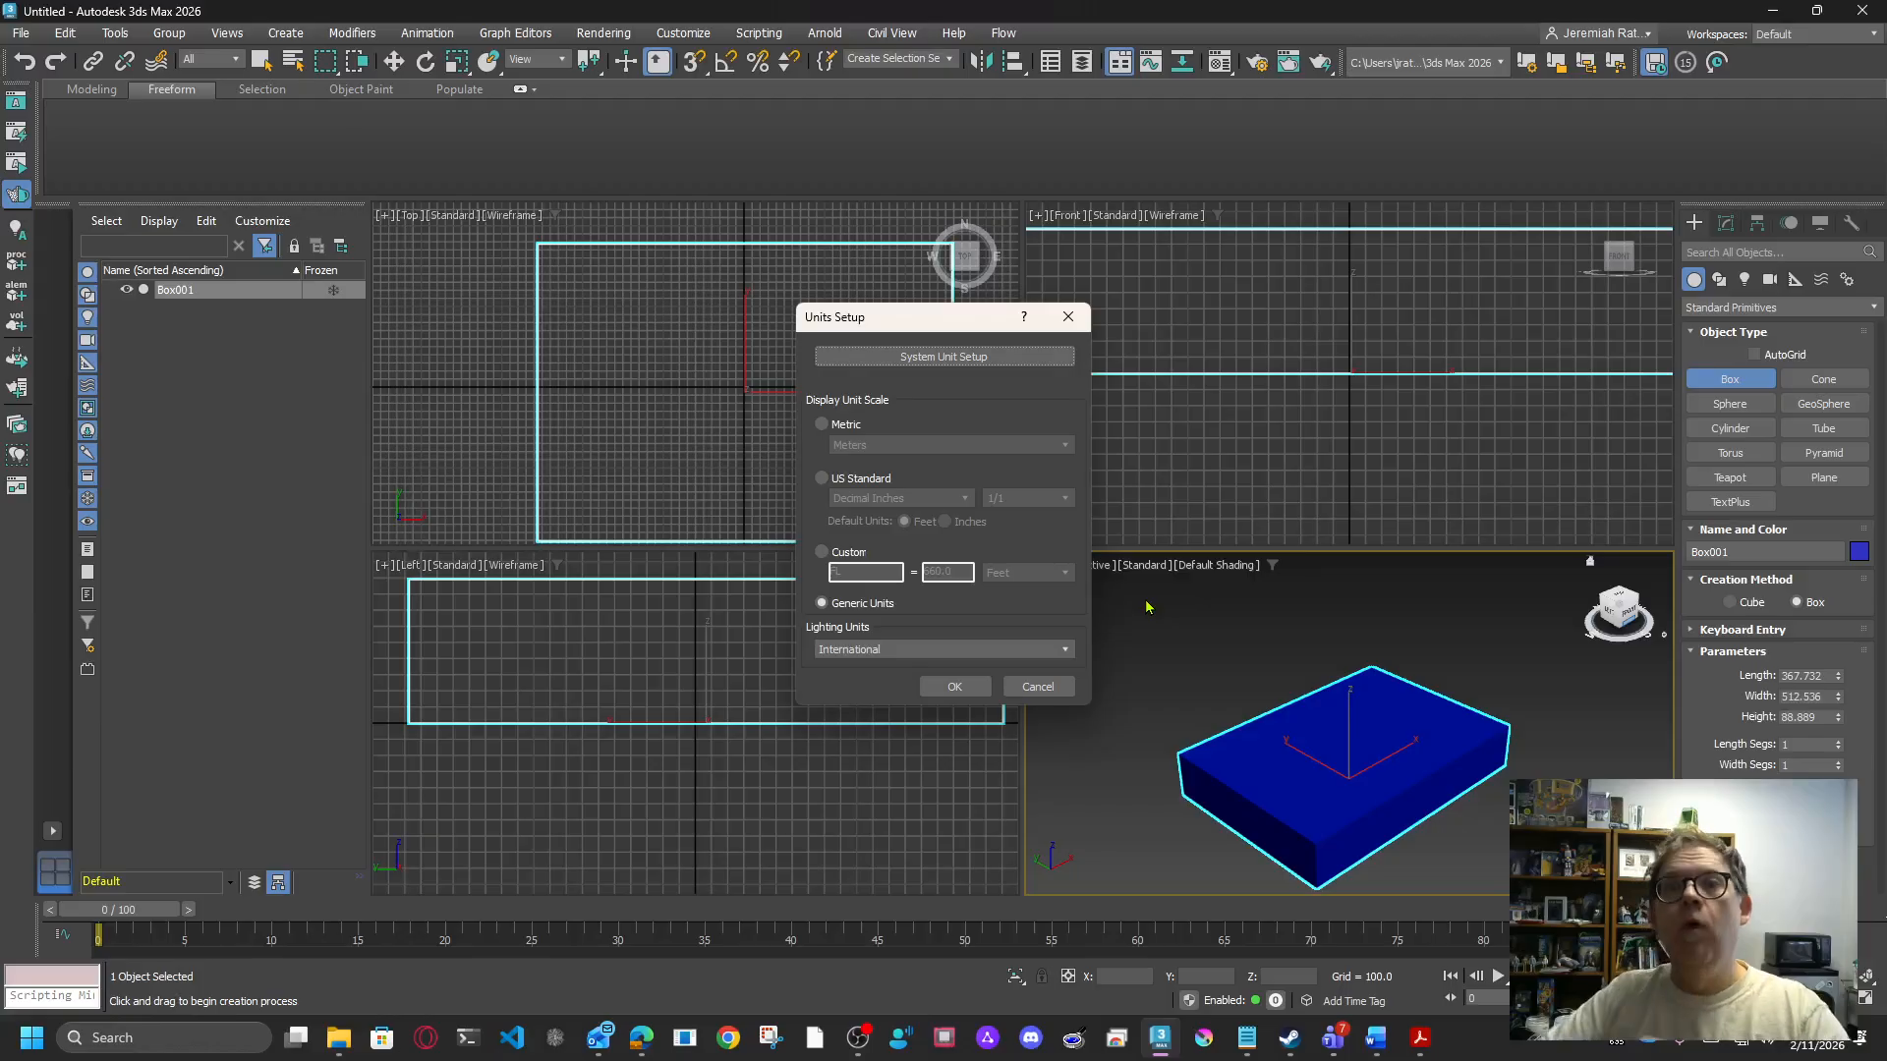
pyautogui.click(963, 688)
# Step: Scale the box up in the Perspective view to about 183%, with the Y axis at about 200%
pyautogui.moveTo(1409, 874); pyautogui.dragTo(1314, 846, button='middle')
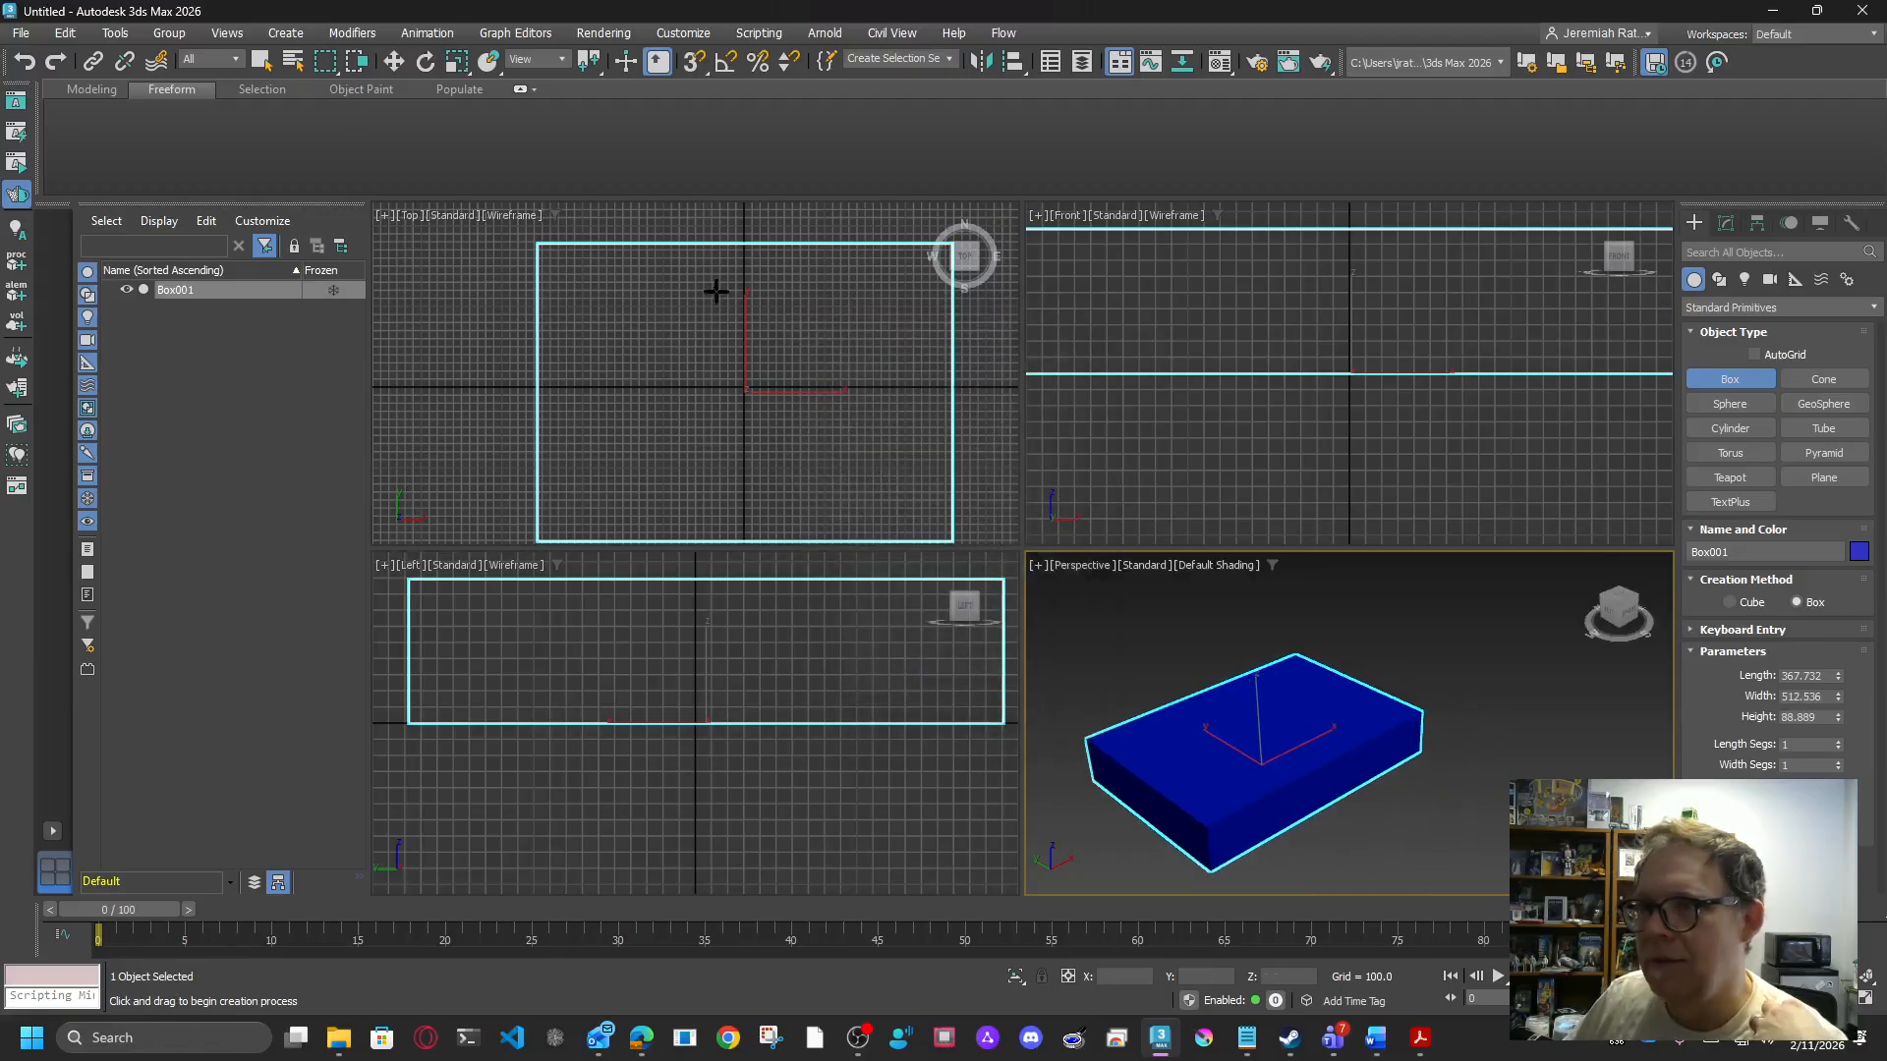
pyautogui.click(457, 61)
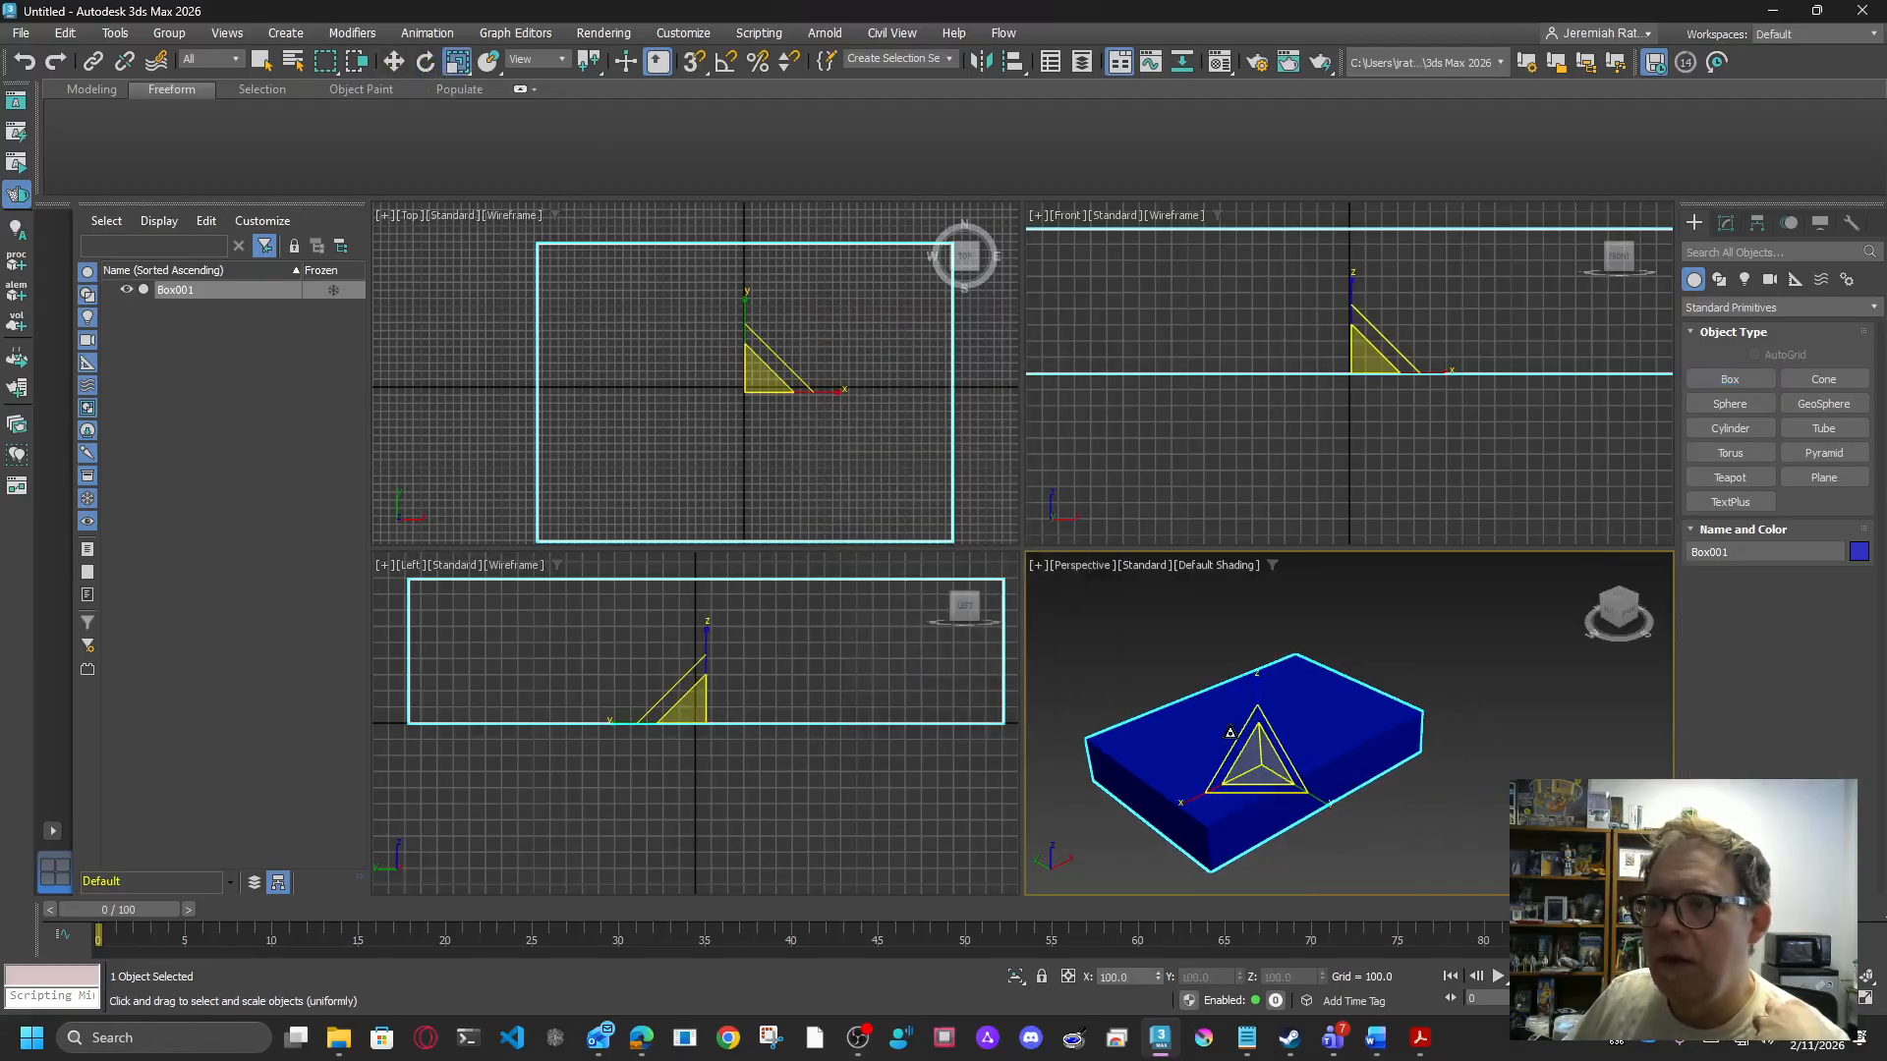
pyautogui.moveTo(1329, 807); pyautogui.dragTo(1334, 836, button='middle')
pyautogui.moveTo(1334, 837)
pyautogui.mouseDown()
pyautogui.moveTo(1375, 863)
pyautogui.moveTo(1338, 839)
pyautogui.mouseUp()
pyautogui.moveTo(1265, 786); pyautogui.dragTo(1230, 709)
pyautogui.scroll(-4, 1229, 712)
pyautogui.moveTo(1287, 743); pyautogui.dragTo(1316, 794, button='middle')
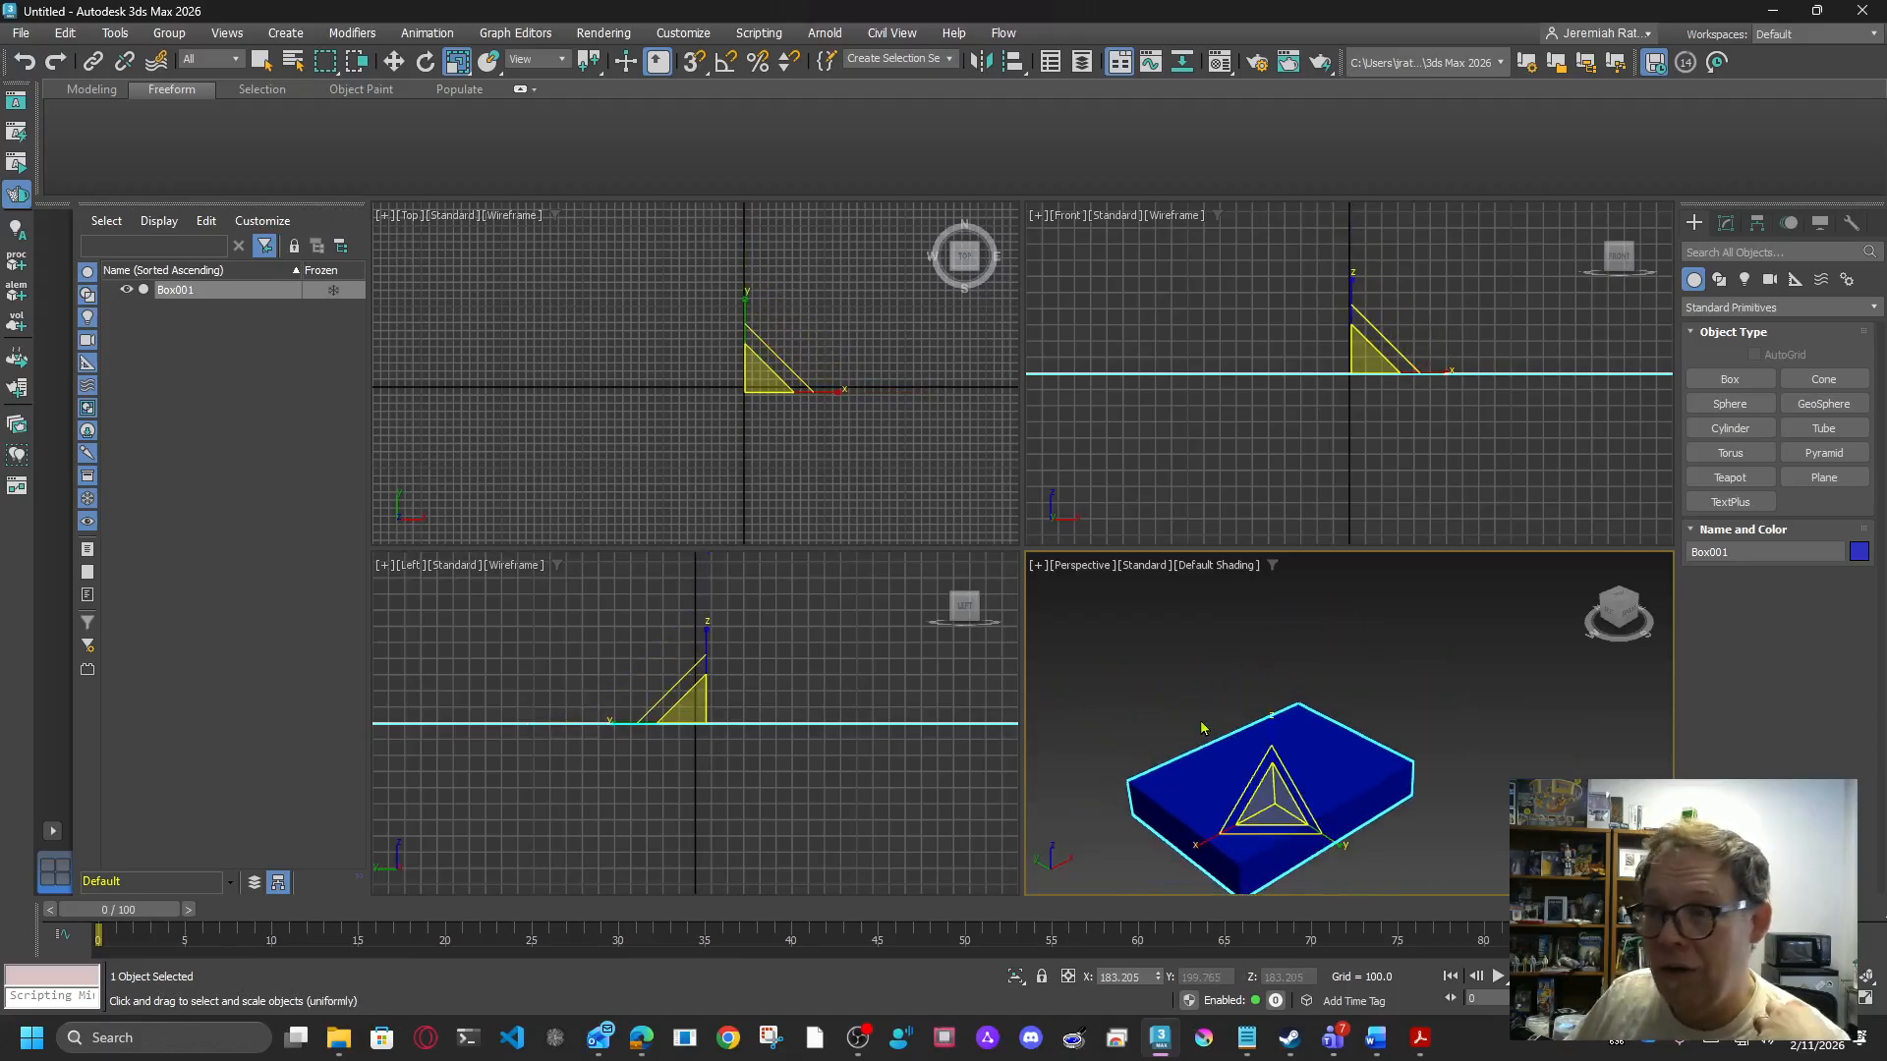
# Step: Scale the box up uniformly again, to about 382% on its X axis
pyautogui.scroll(-5, 1204, 728)
pyautogui.scroll(4, 1275, 744)
pyautogui.moveTo(1156, 742); pyautogui.dragTo(1396, 833, button='middle')
pyautogui.moveTo(1391, 833); pyautogui.dragTo(1076, 750)
pyautogui.moveTo(902, 756); pyautogui.dragTo(871, 881, button='middle')
pyautogui.scroll(-5, 824, 787)
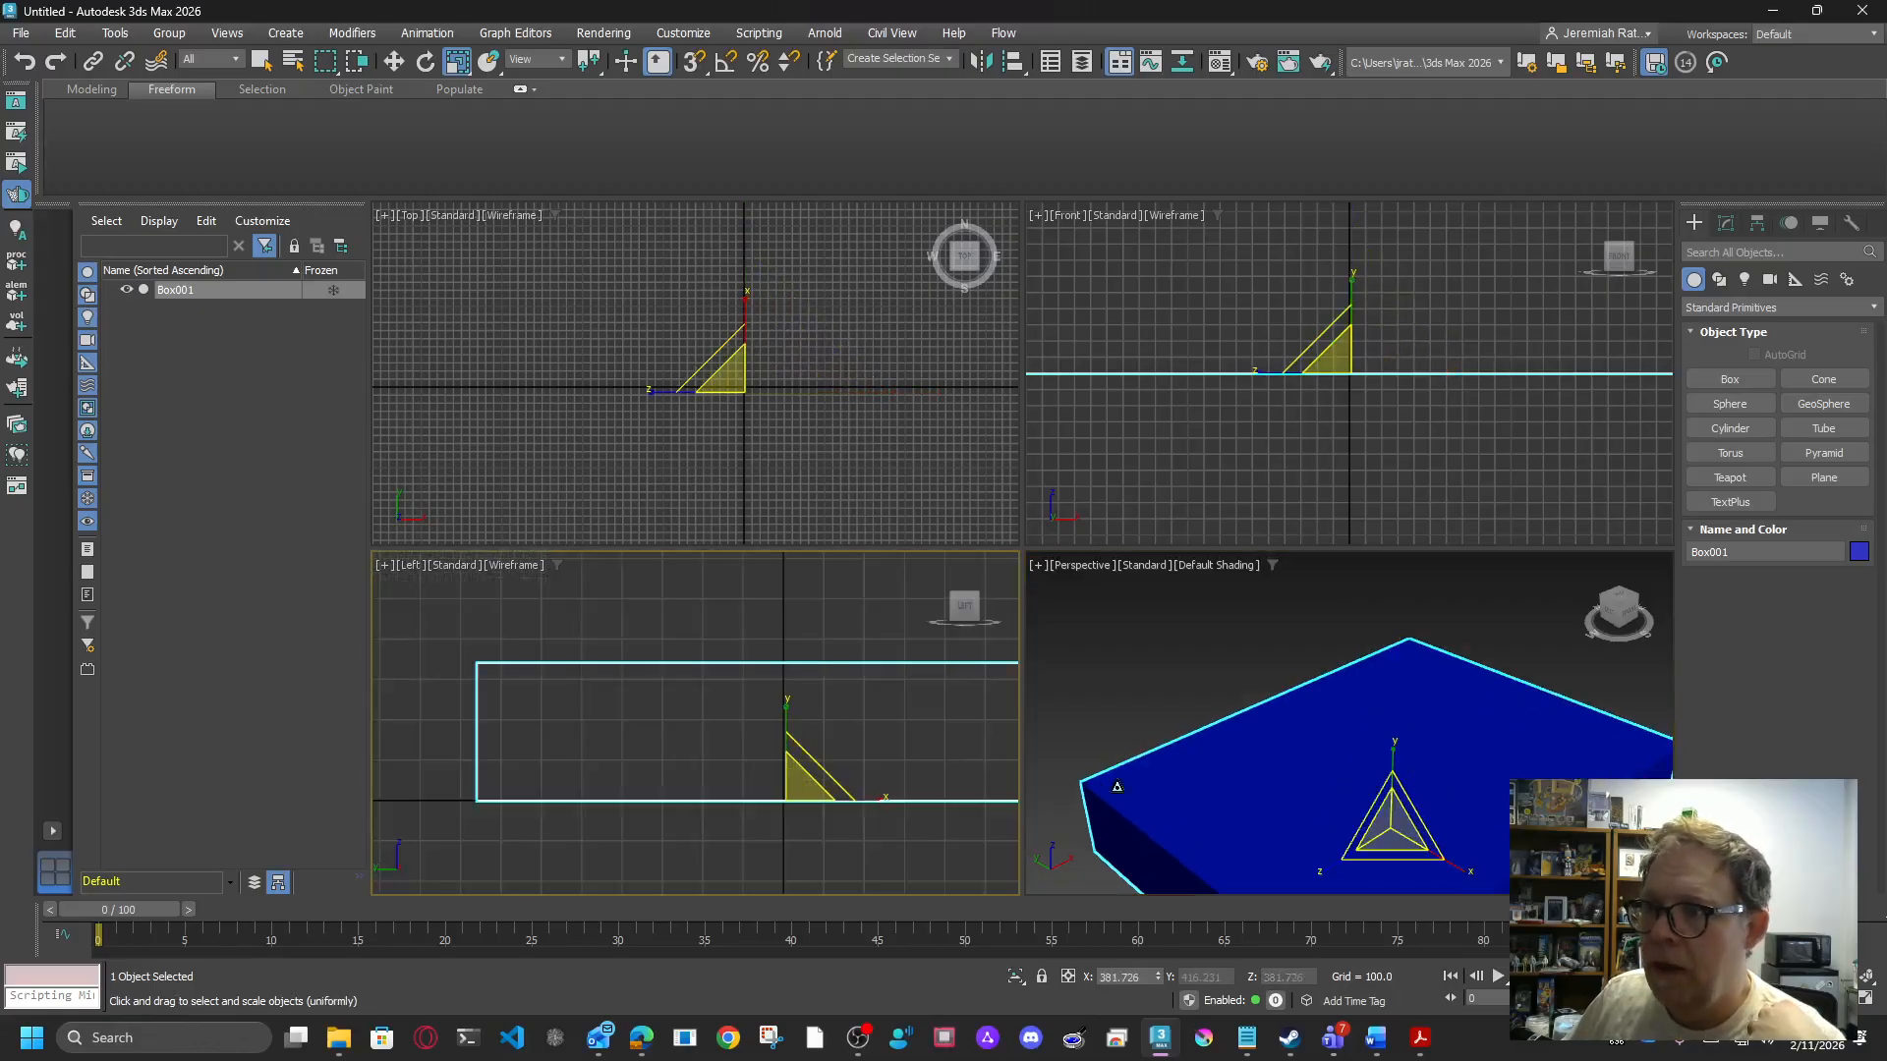
# Step: Enlarge the box further to about 468% in X and 510% in Y, stretching its height to about 670% in Z
pyautogui.moveTo(1470, 724); pyautogui.dragTo(1323, 708, button='middle')
pyautogui.scroll(-4, 1326, 685)
pyautogui.moveTo(823, 713); pyautogui.dragTo(810, 784, button='middle')
pyautogui.moveTo(1200, 728); pyautogui.dragTo(1239, 779, button='middle')
pyautogui.moveTo(1332, 825); pyautogui.dragTo(1315, 674)
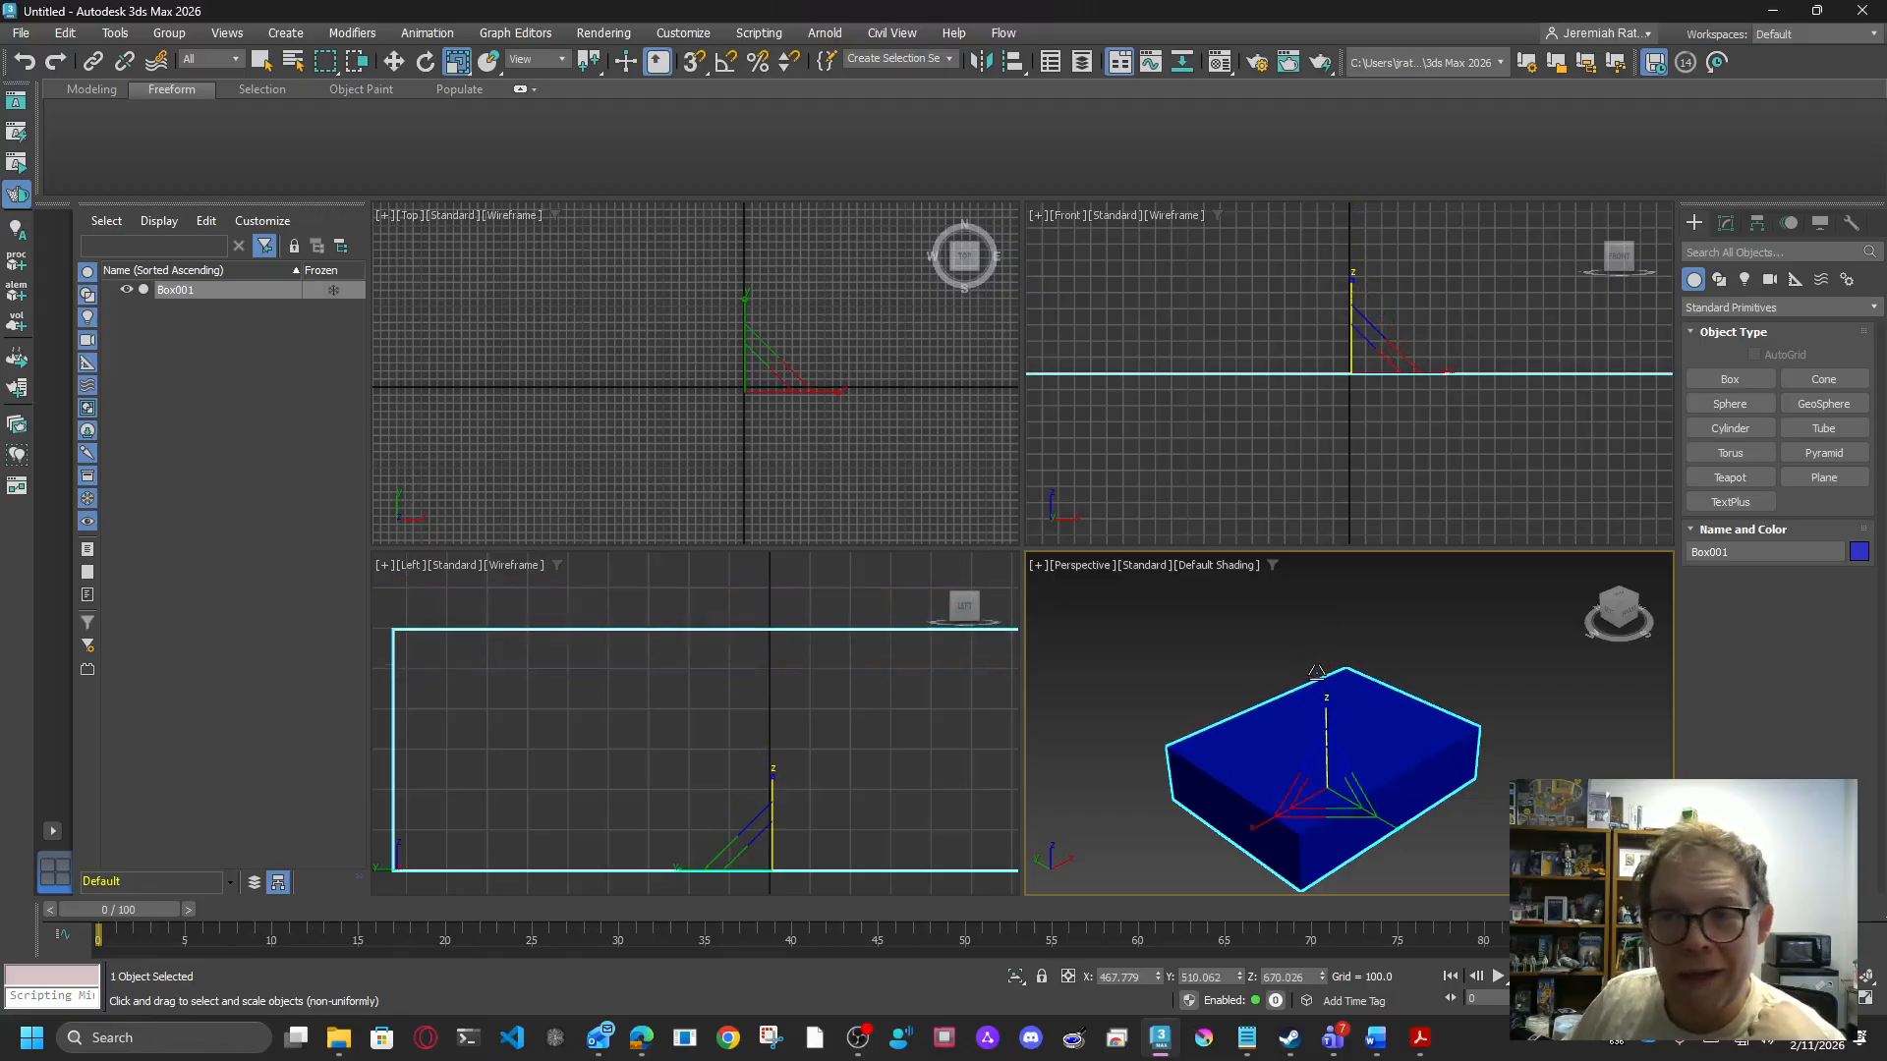
# Step: Reset the scaled box's transforms with the Reset XForm utility
pyautogui.scroll(3, 1348, 798)
pyautogui.moveTo(1345, 819)
pyautogui.mouseDown(button='middle')
pyautogui.moveTo(1348, 798)
pyautogui.moveTo(1374, 814)
pyautogui.mouseUp(button='middle')
pyautogui.scroll(3, 1348, 798)
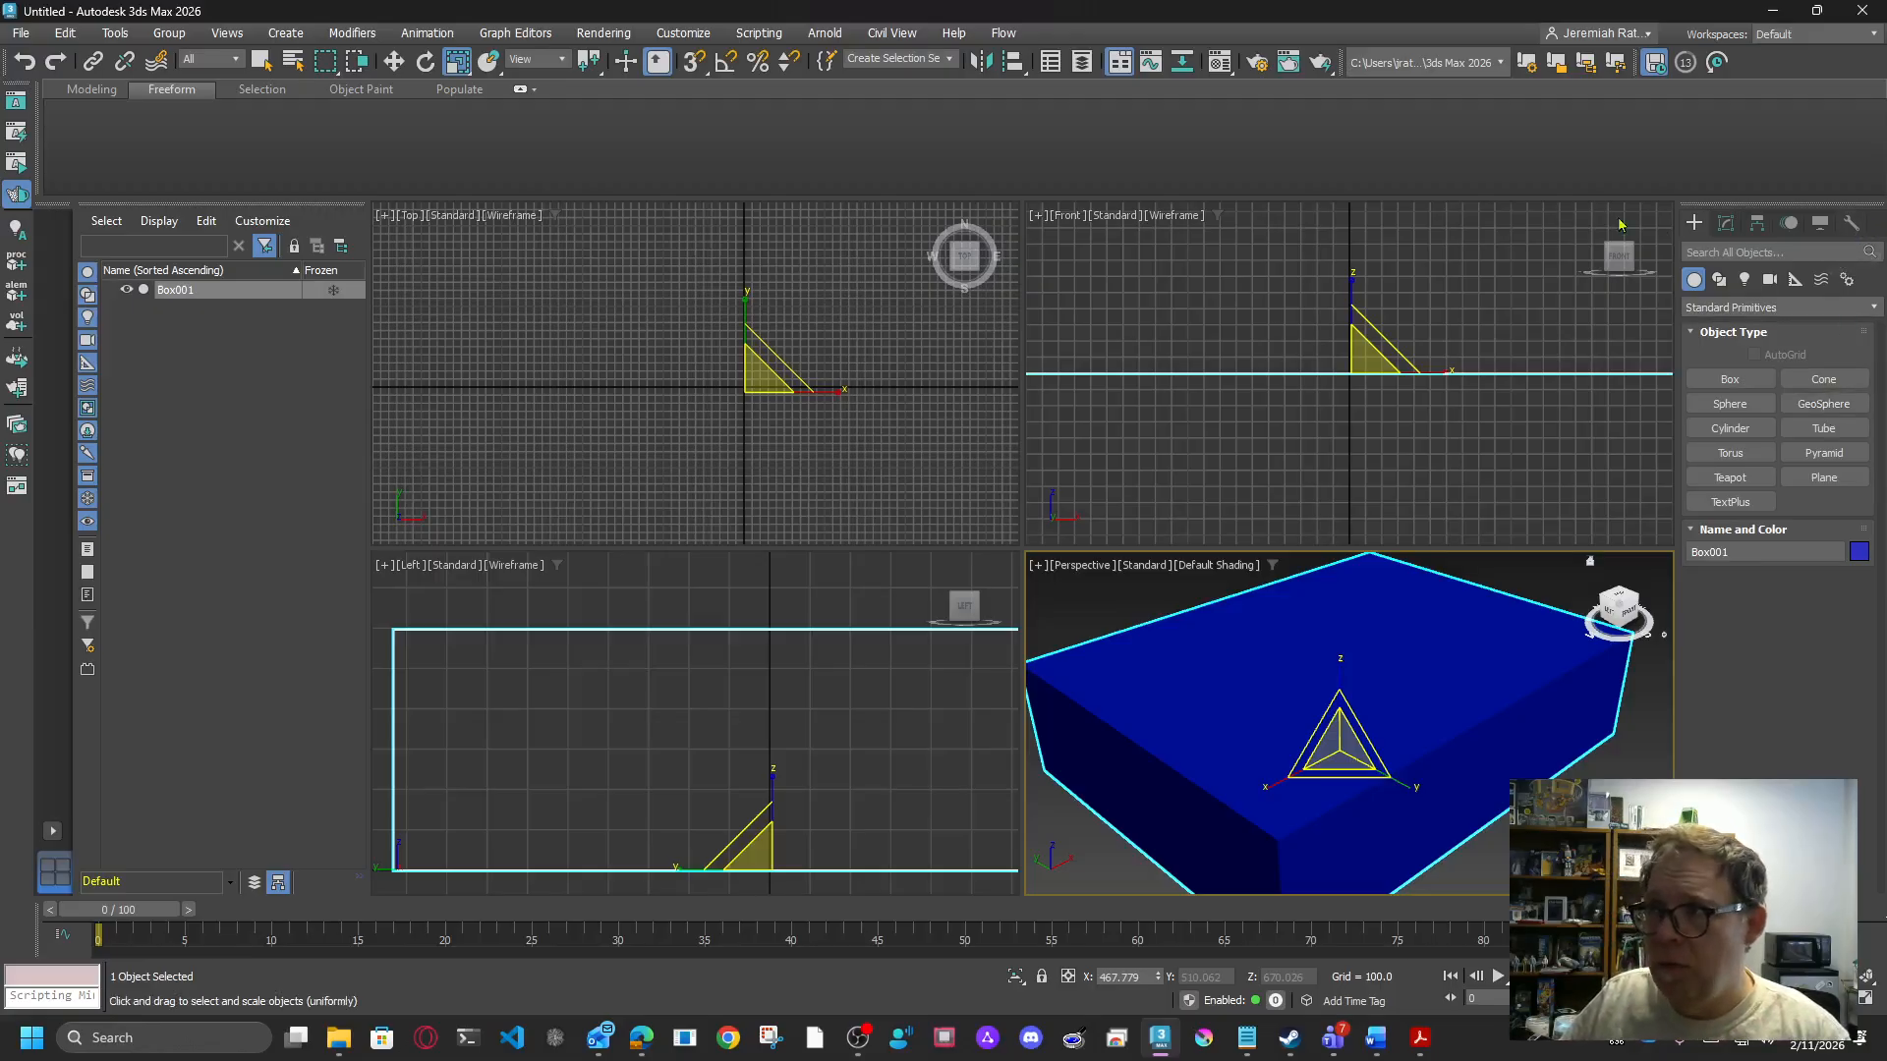
pyautogui.click(1852, 225)
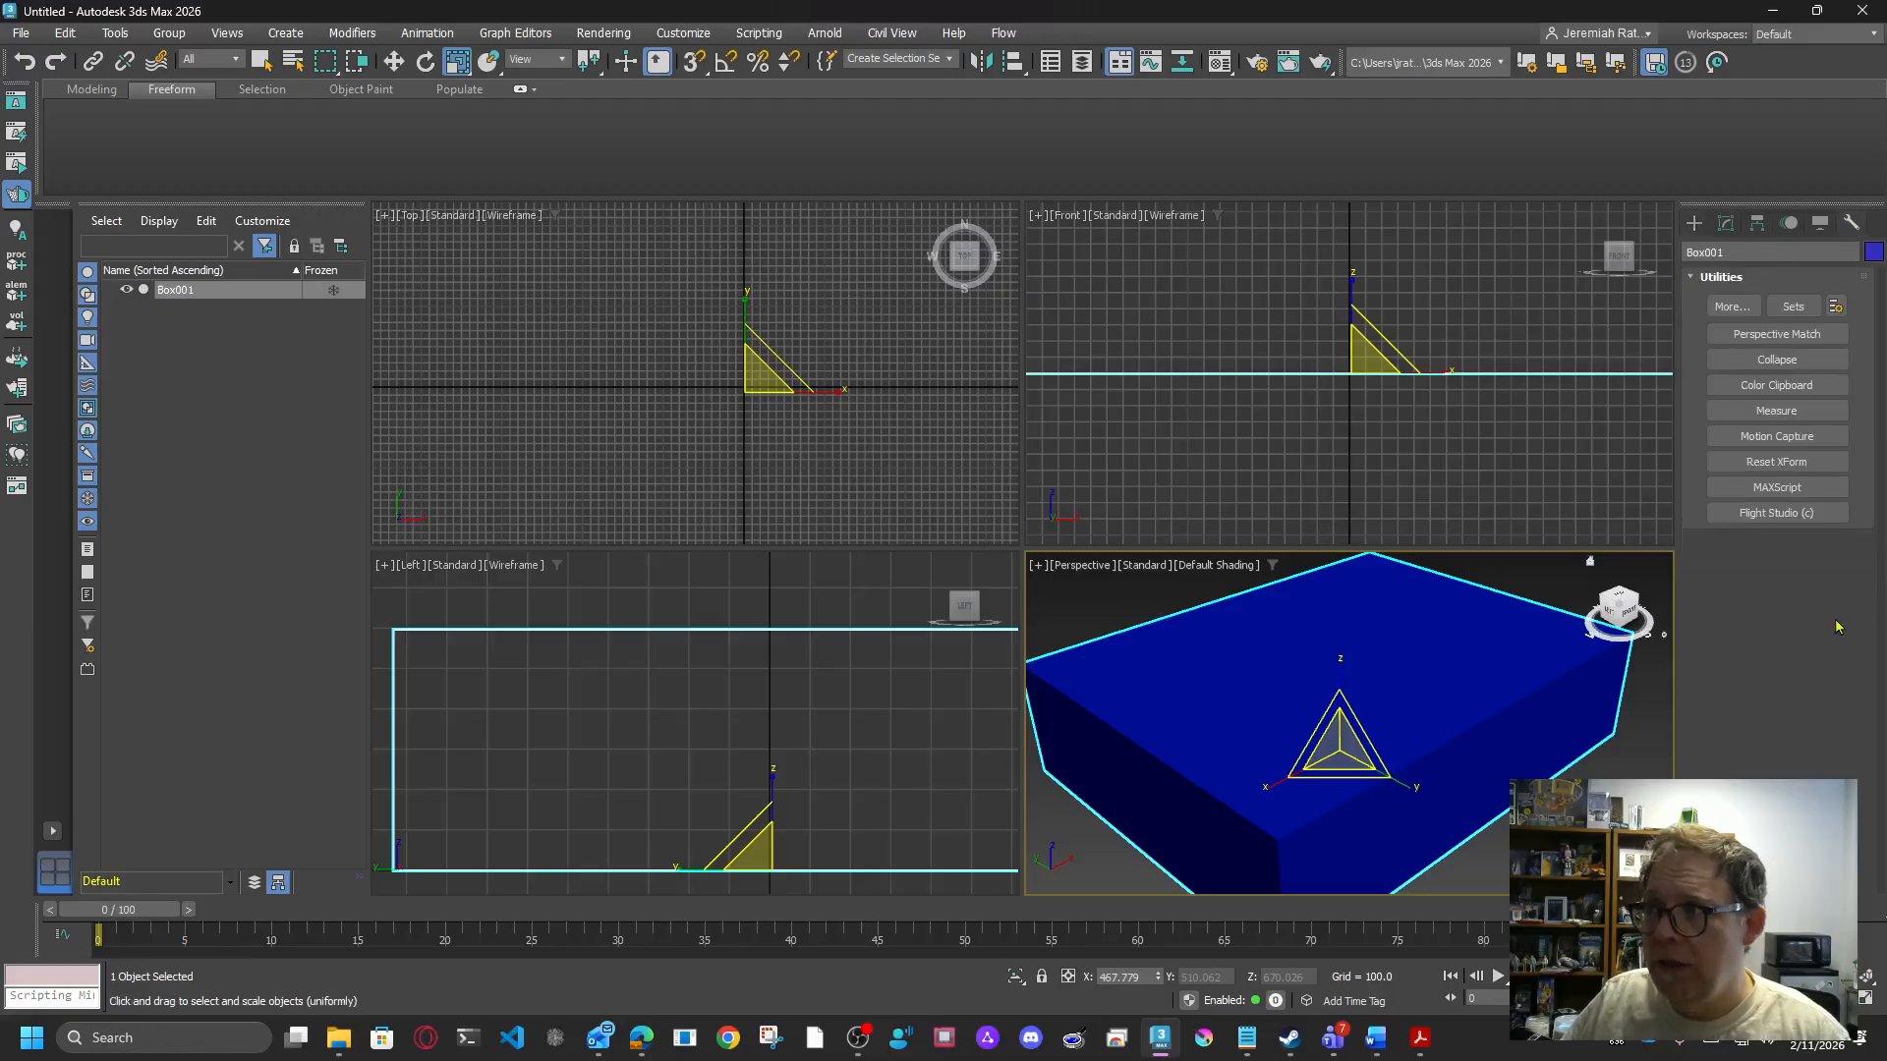
pyautogui.click(1788, 461)
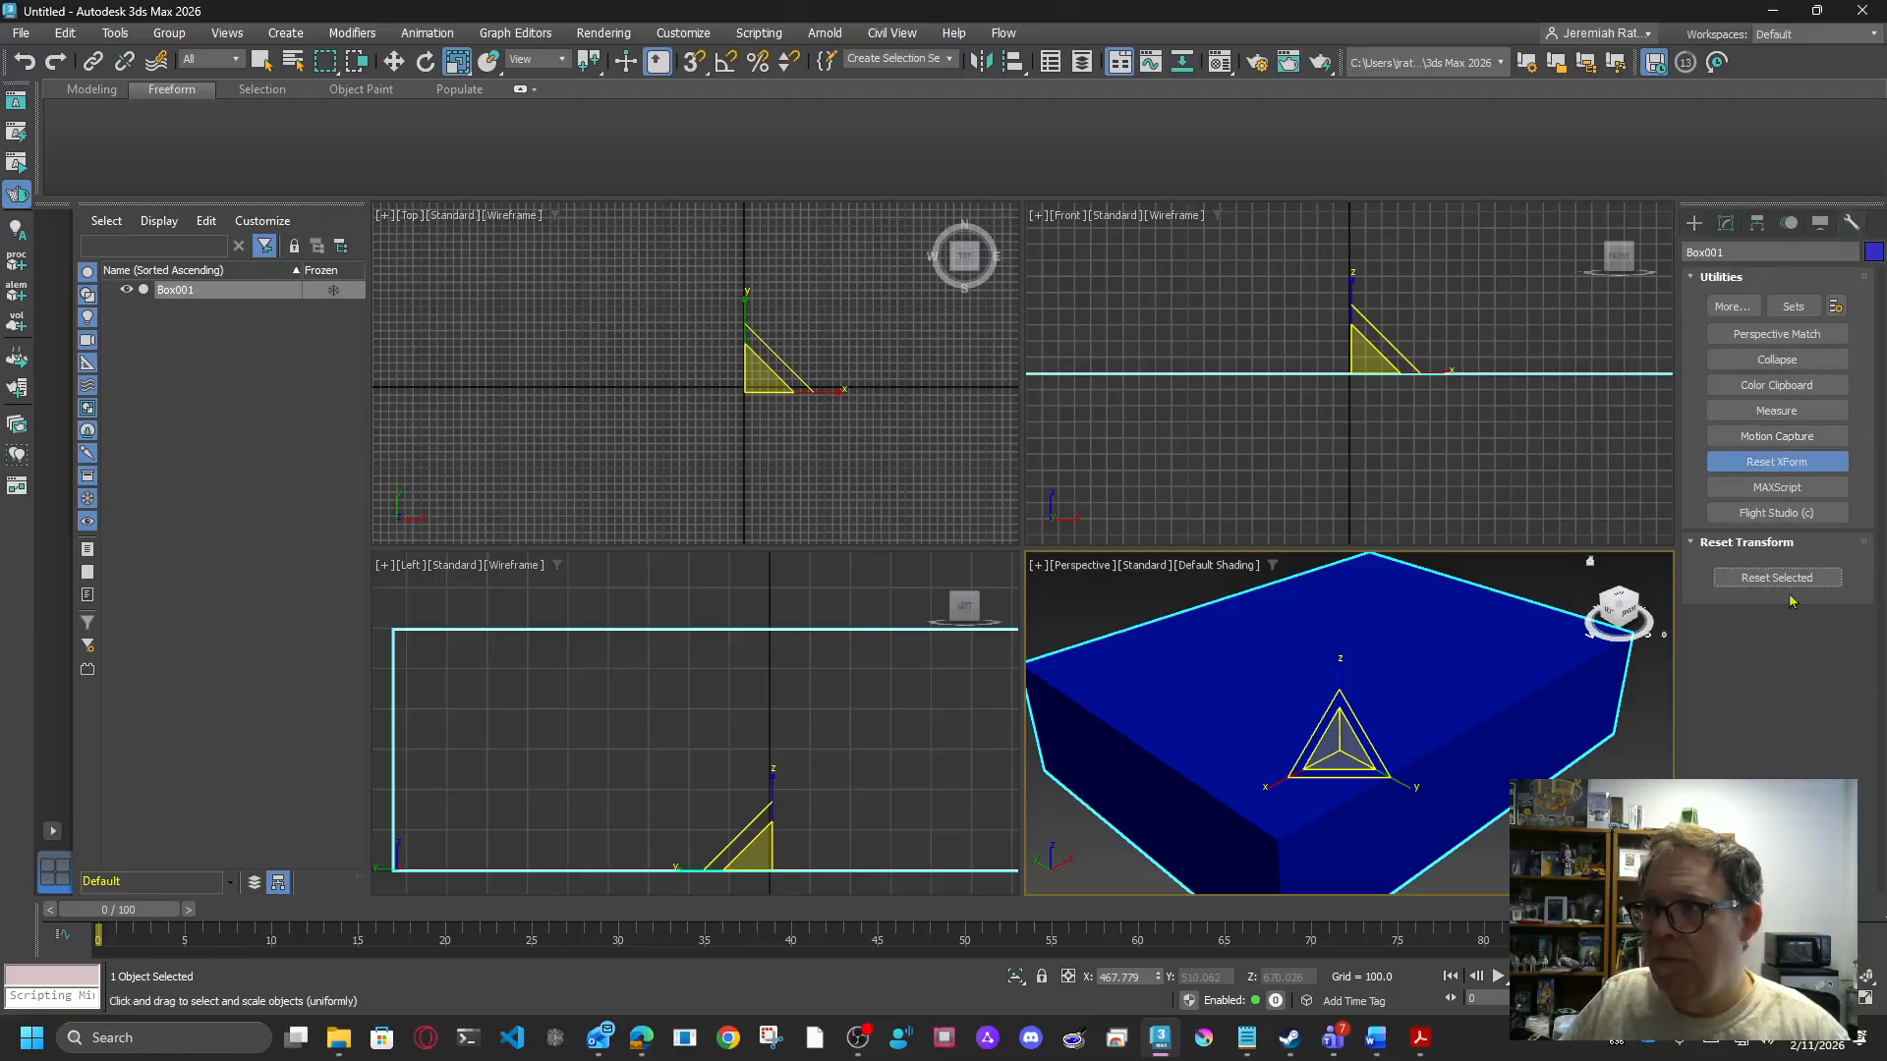
pyautogui.click(1763, 578)
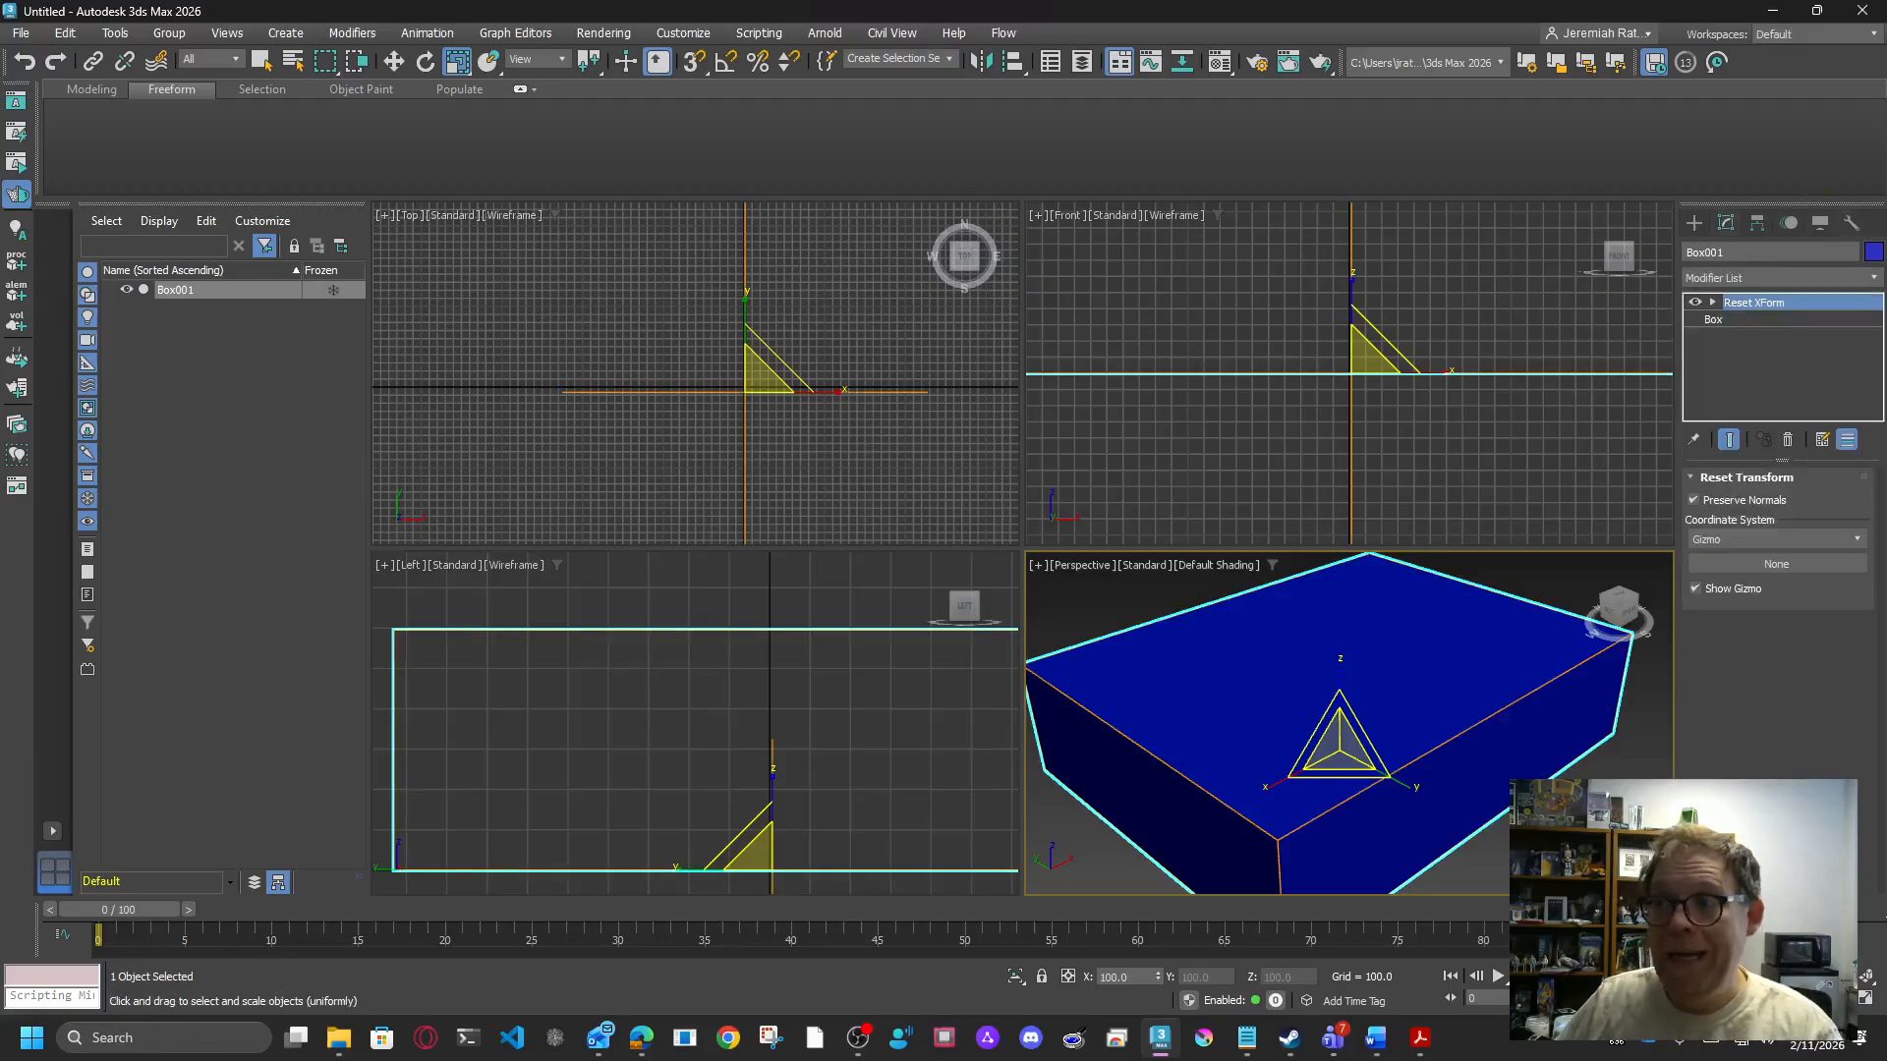
# Step: Switch to the Move tool and convert the box to an Editable Poly, collapsing its modifier stack
pyautogui.scroll(-5, 1566, 772)
pyautogui.scroll(3, 1567, 771)
pyautogui.moveTo(1582, 816); pyautogui.dragTo(1395, 784, button='middle')
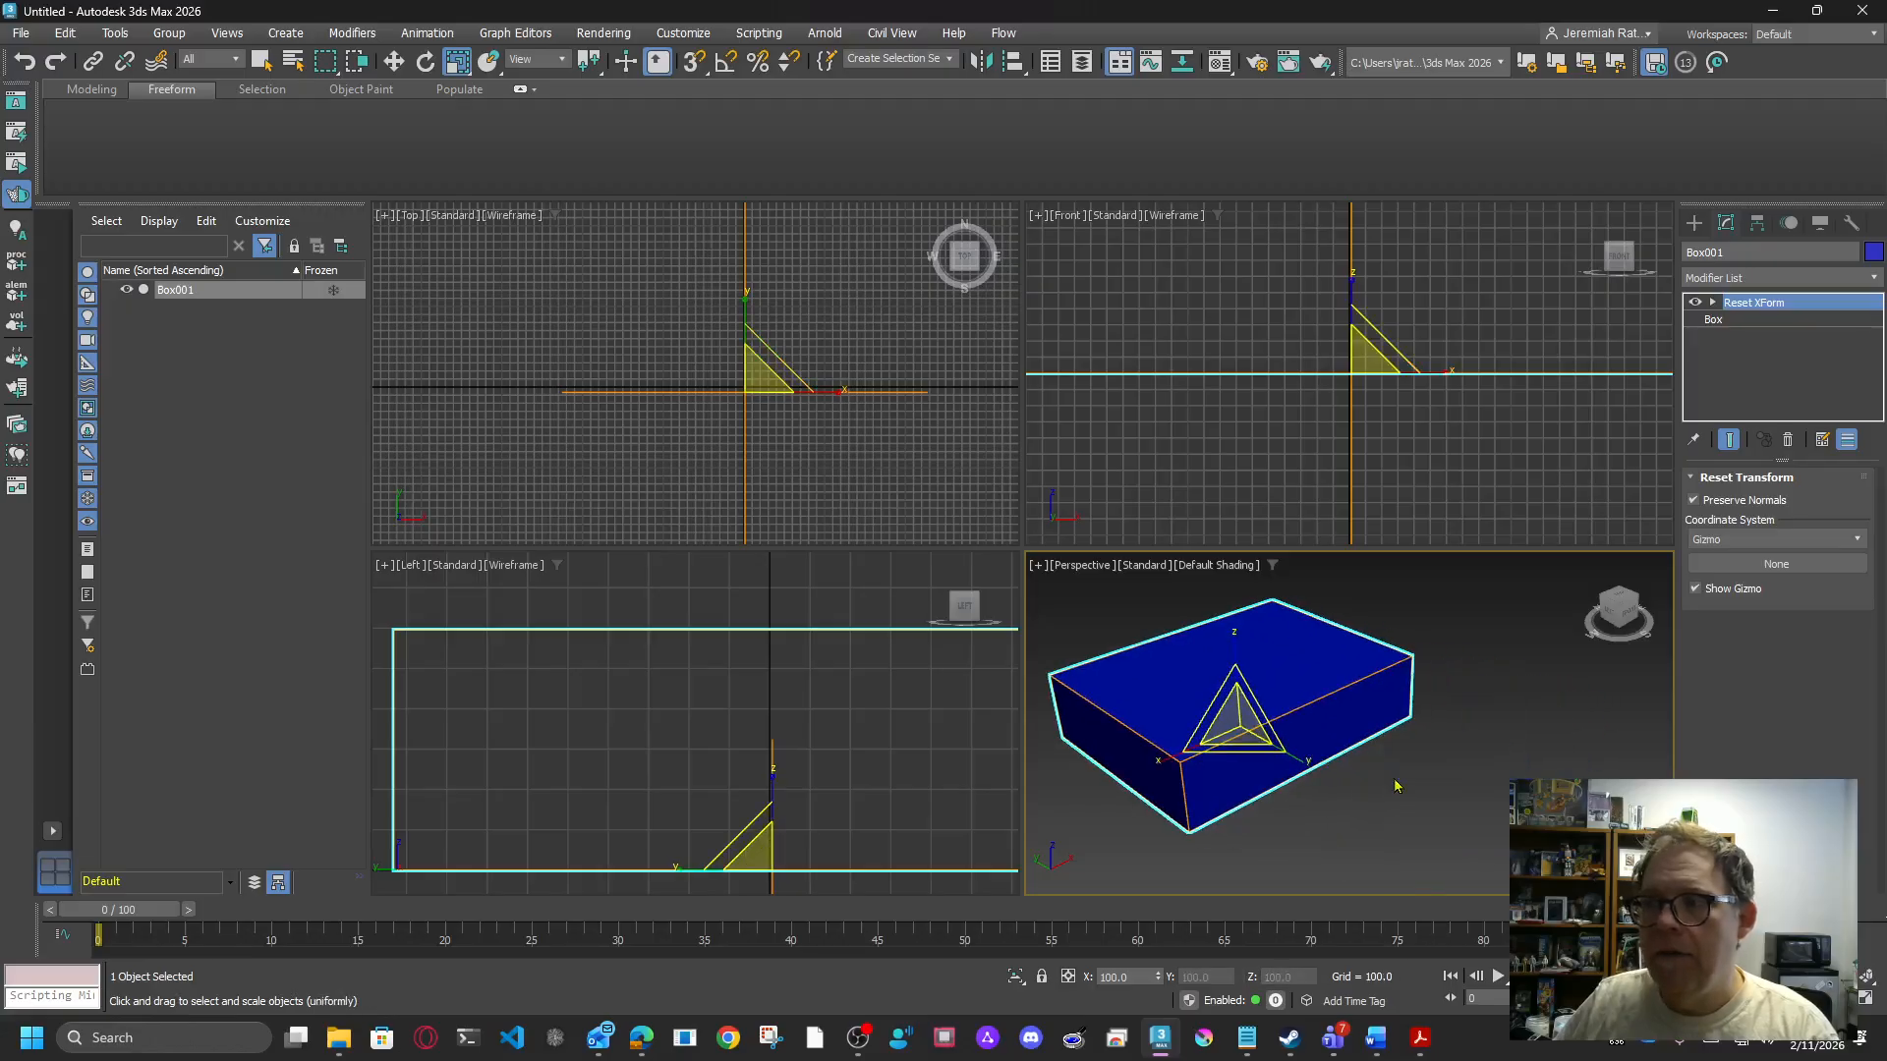
pyautogui.click(394, 62)
pyautogui.rightClick(1329, 711)
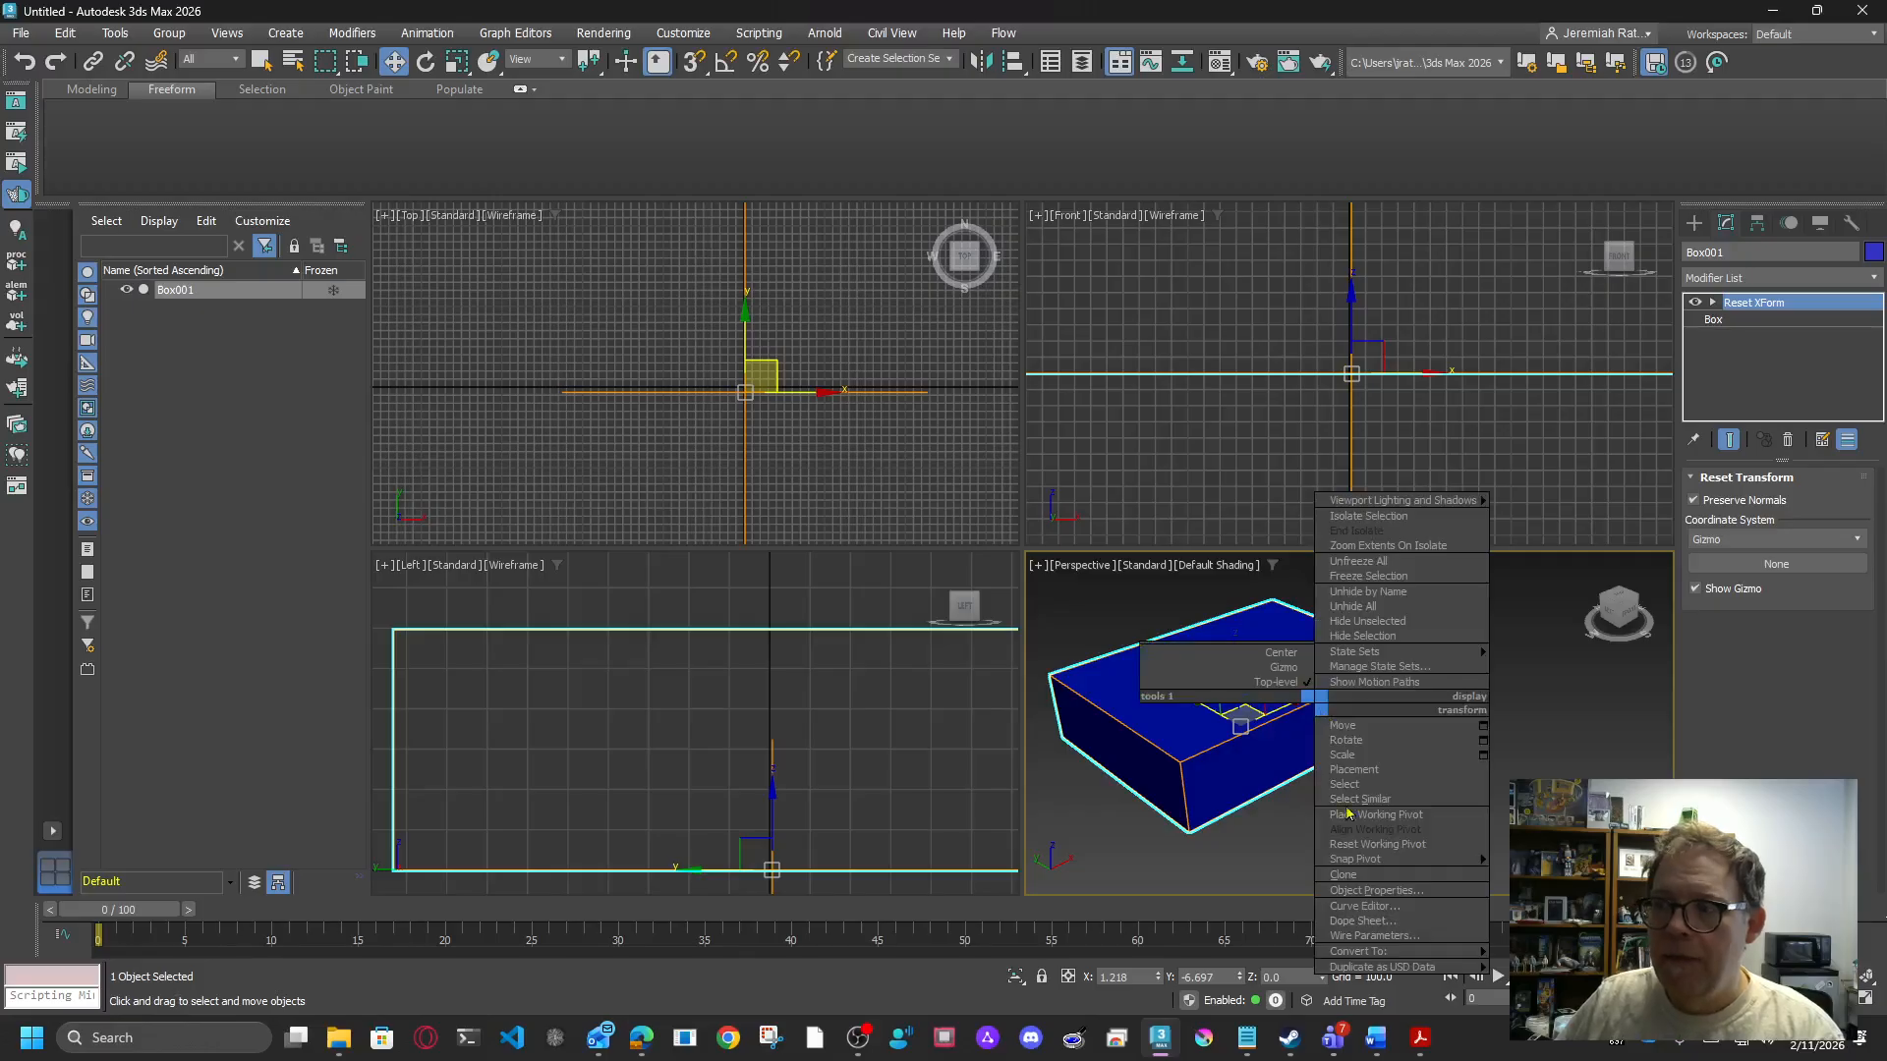
pyautogui.moveTo(1425, 958)
pyautogui.click(1563, 977)
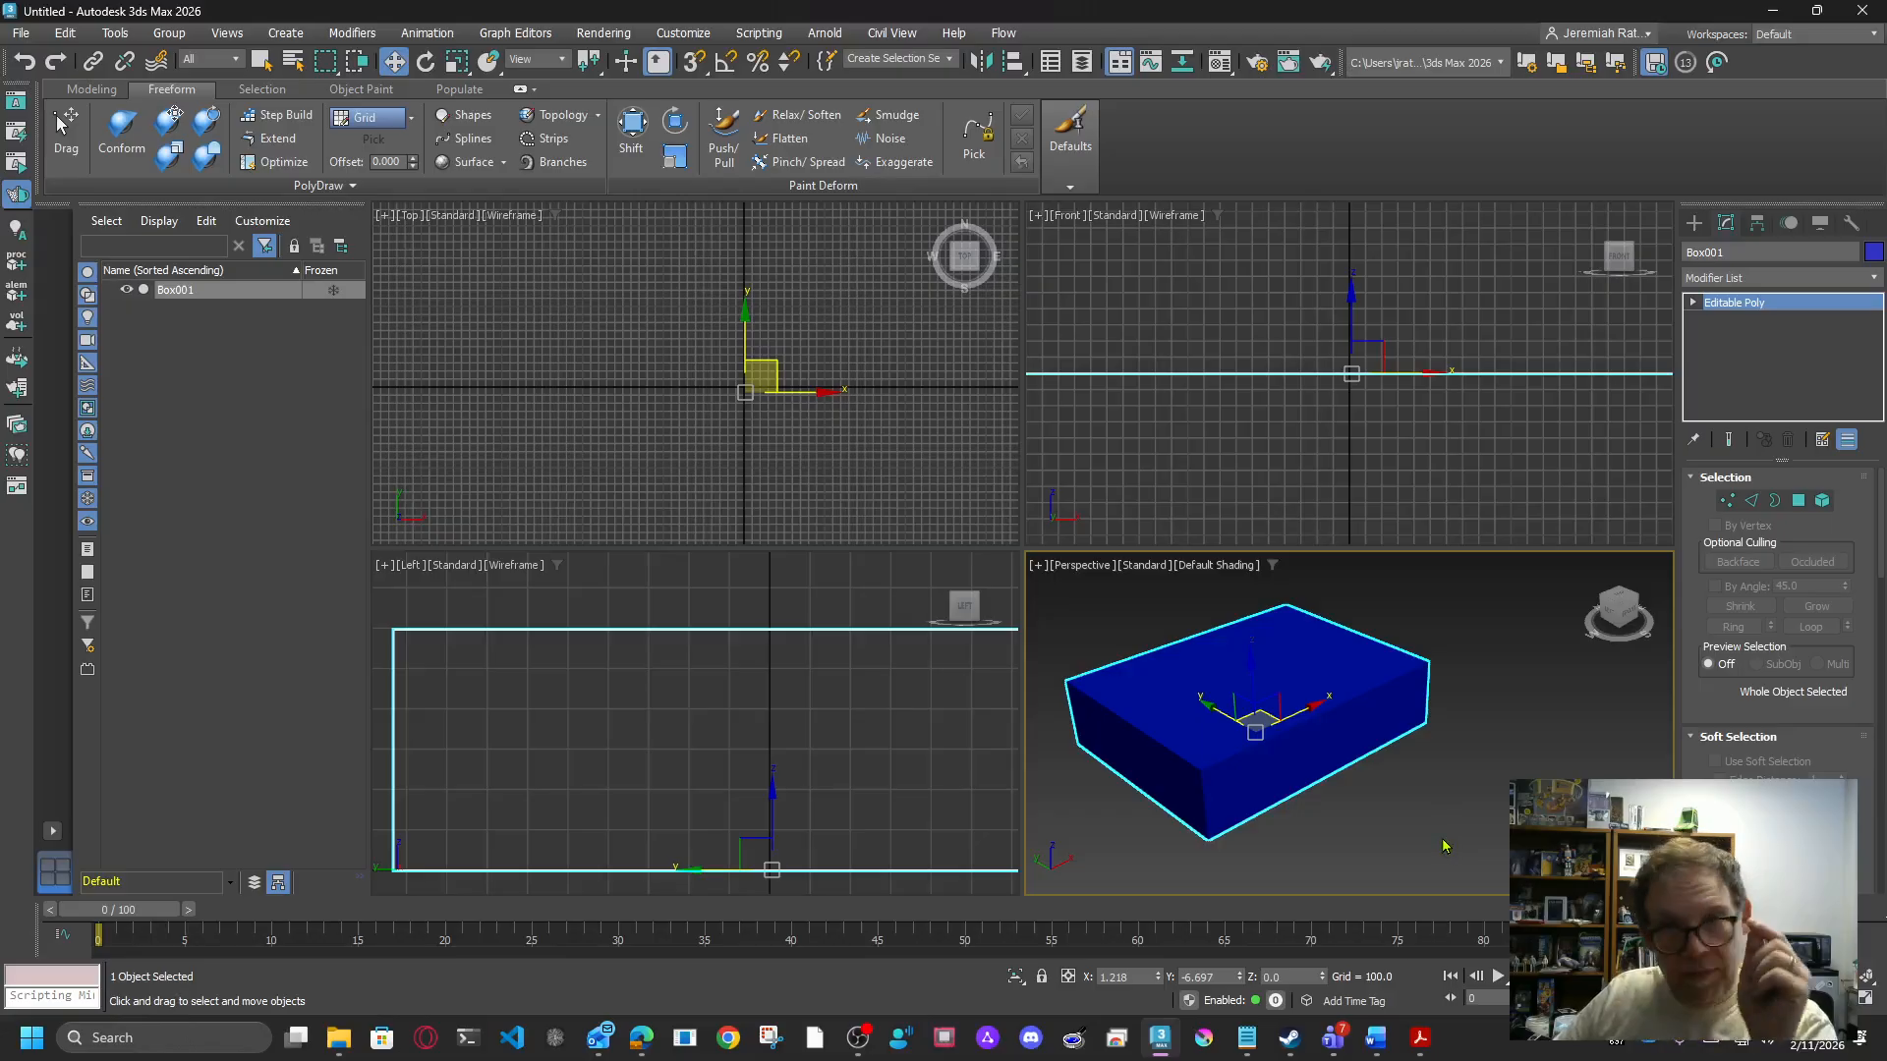
# Step: Frame the box in the Perspective view and maximize that viewport
pyautogui.scroll(5, 1394, 821)
pyautogui.scroll(-5, 1445, 822)
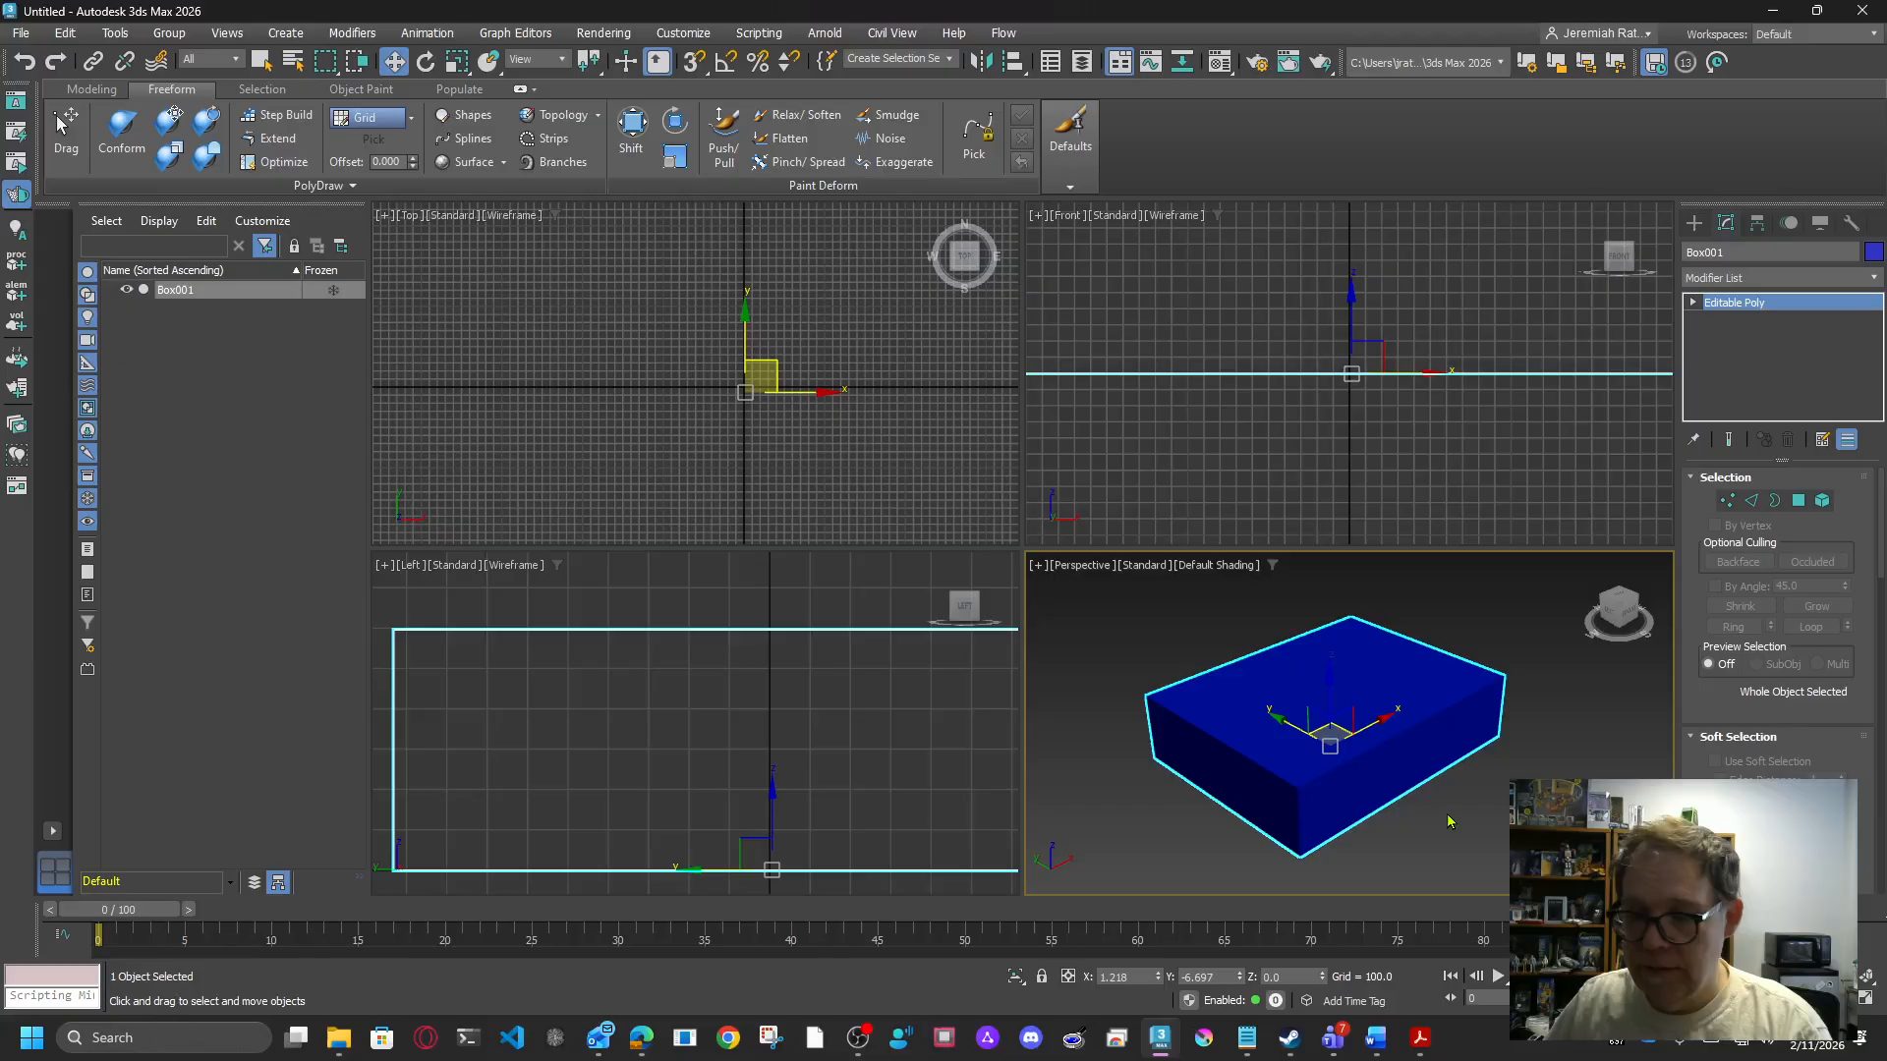
pyautogui.scroll(4, 1416, 796)
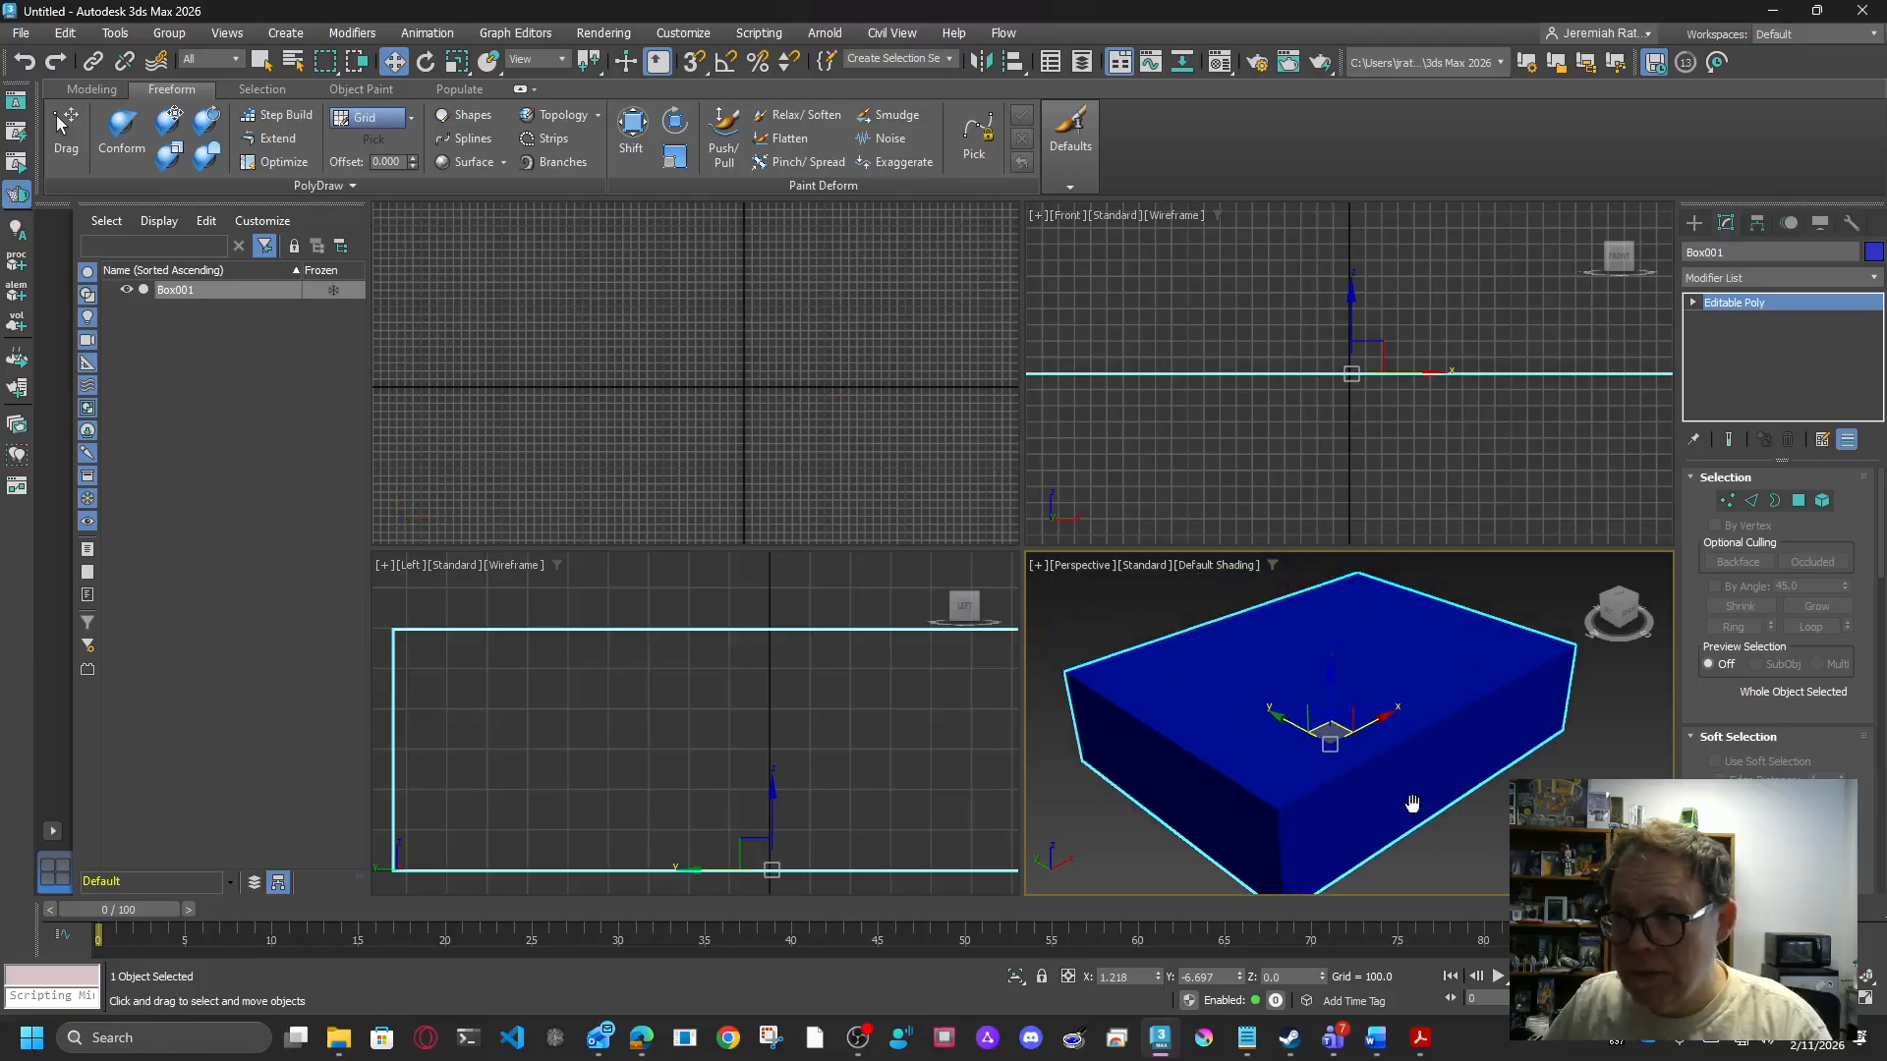
pyautogui.click(1865, 991)
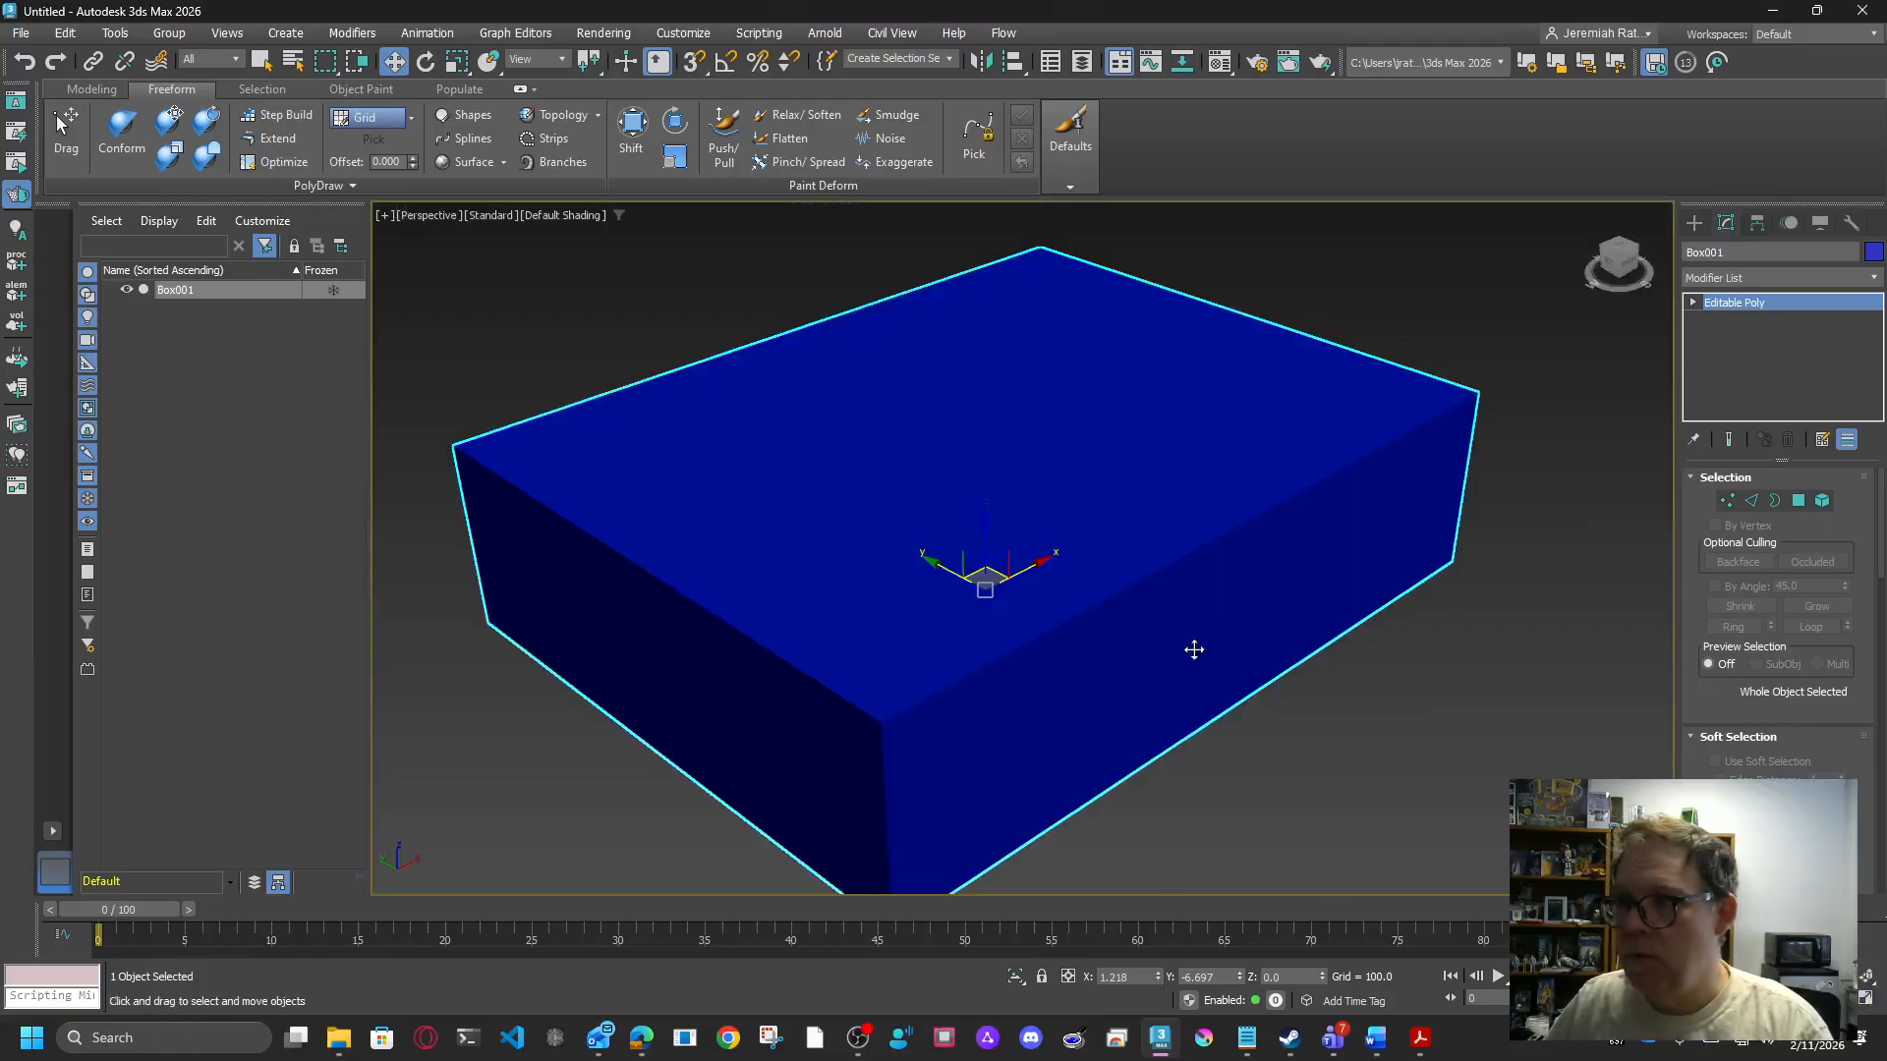
# Step: Open the Material Editor and change the first sample material's type to glTF Material
pyautogui.press('m')
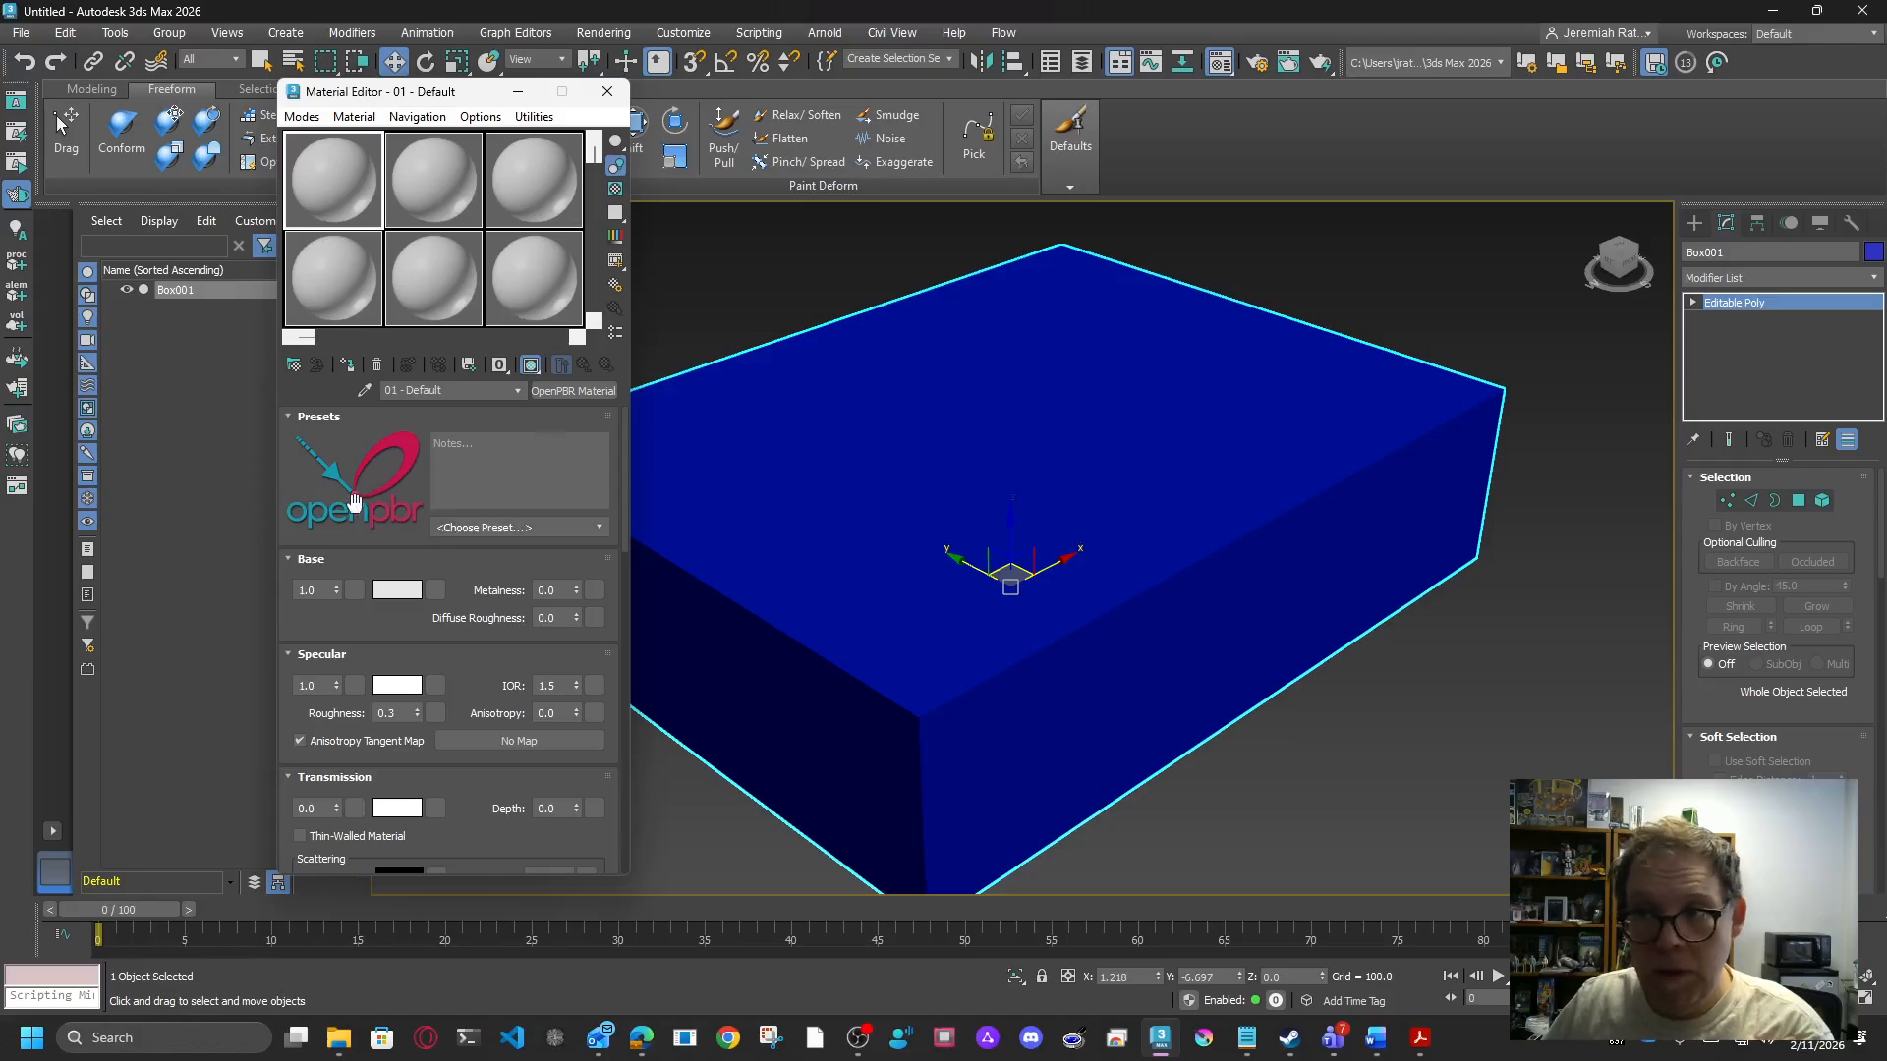
pyautogui.click(596, 398)
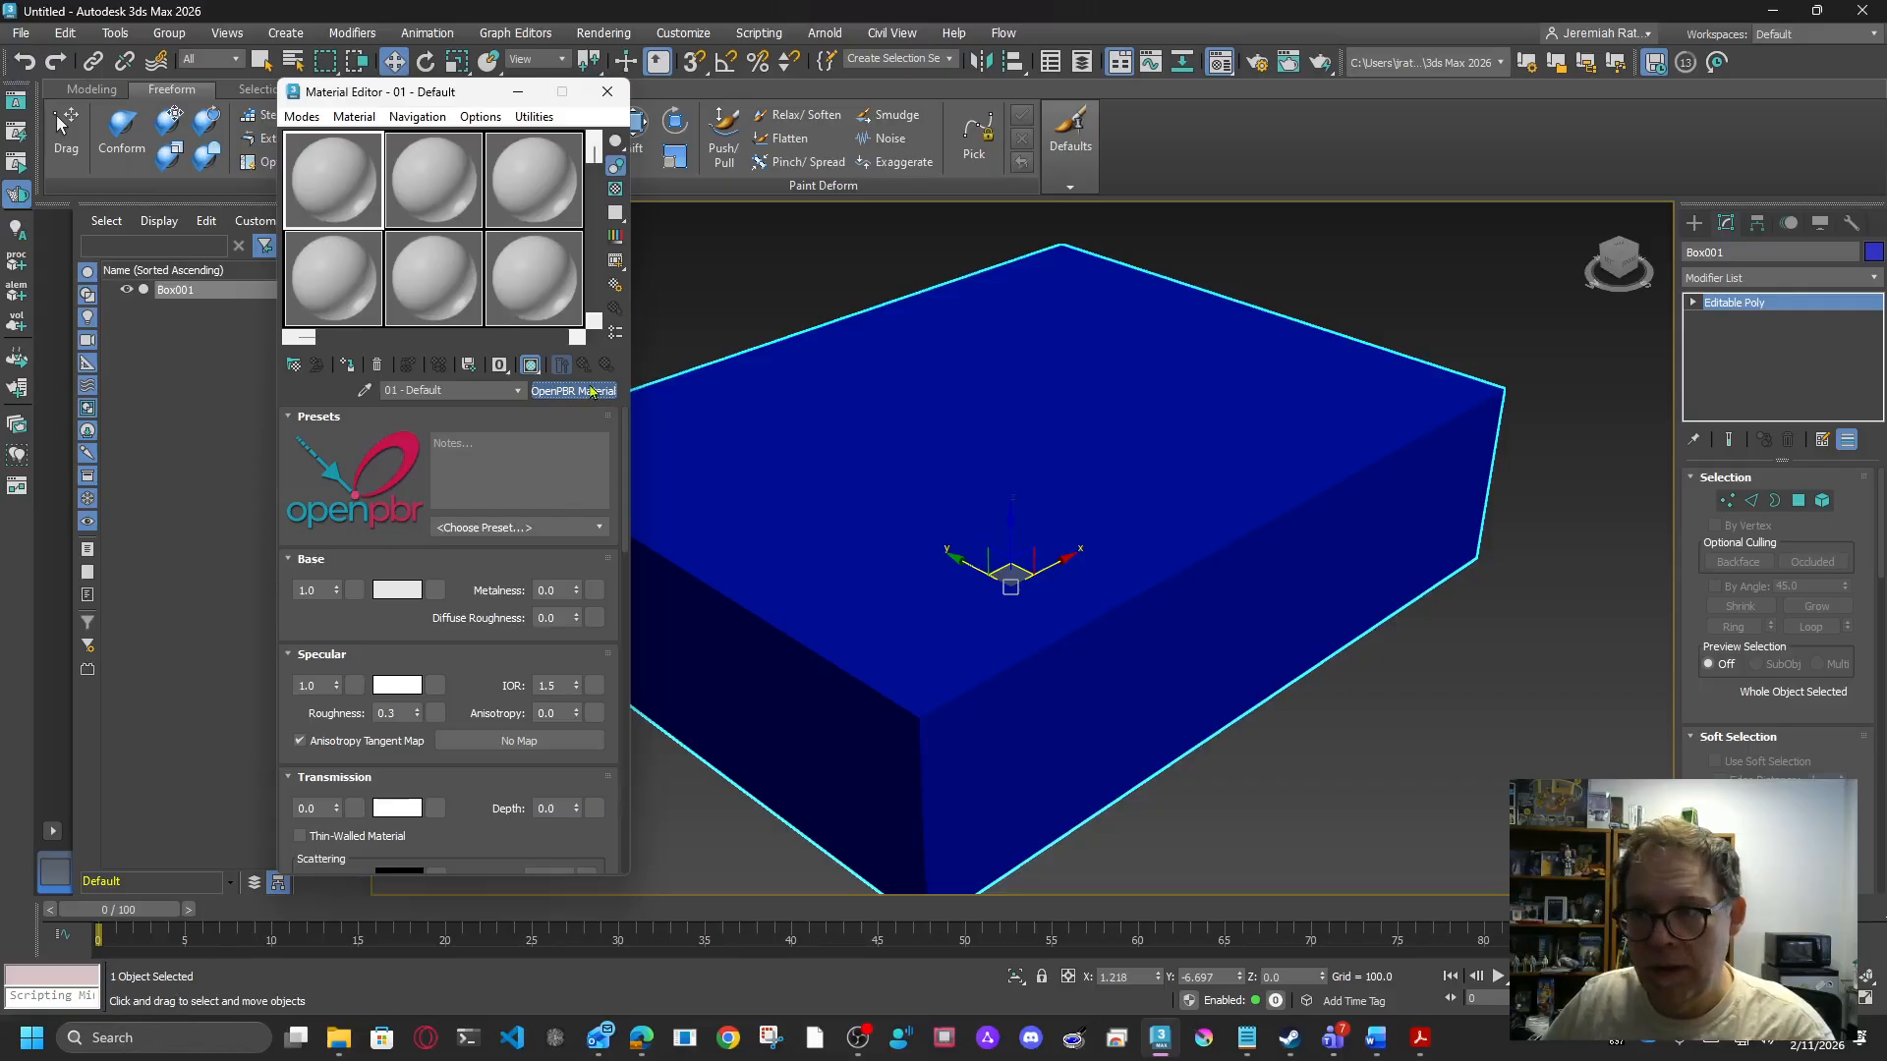
pyautogui.click(540, 380)
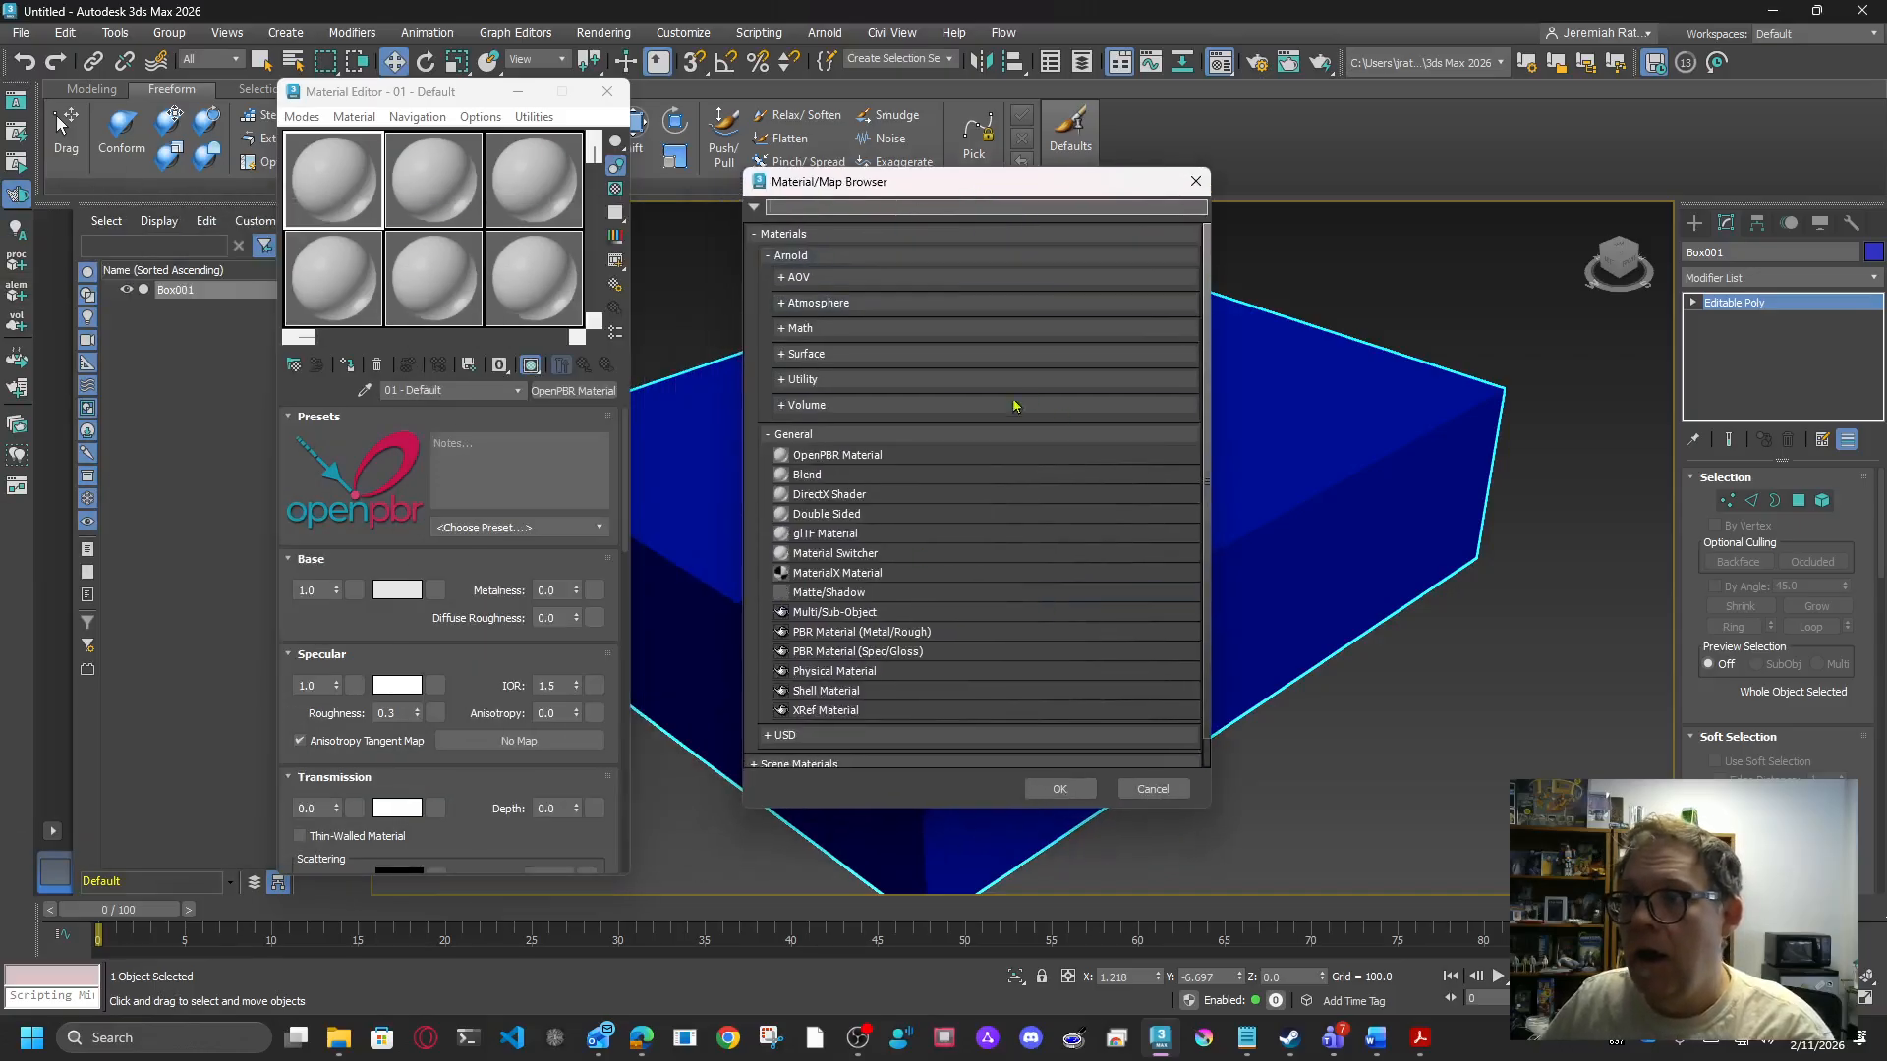
pyautogui.scroll(-1, 1031, 557)
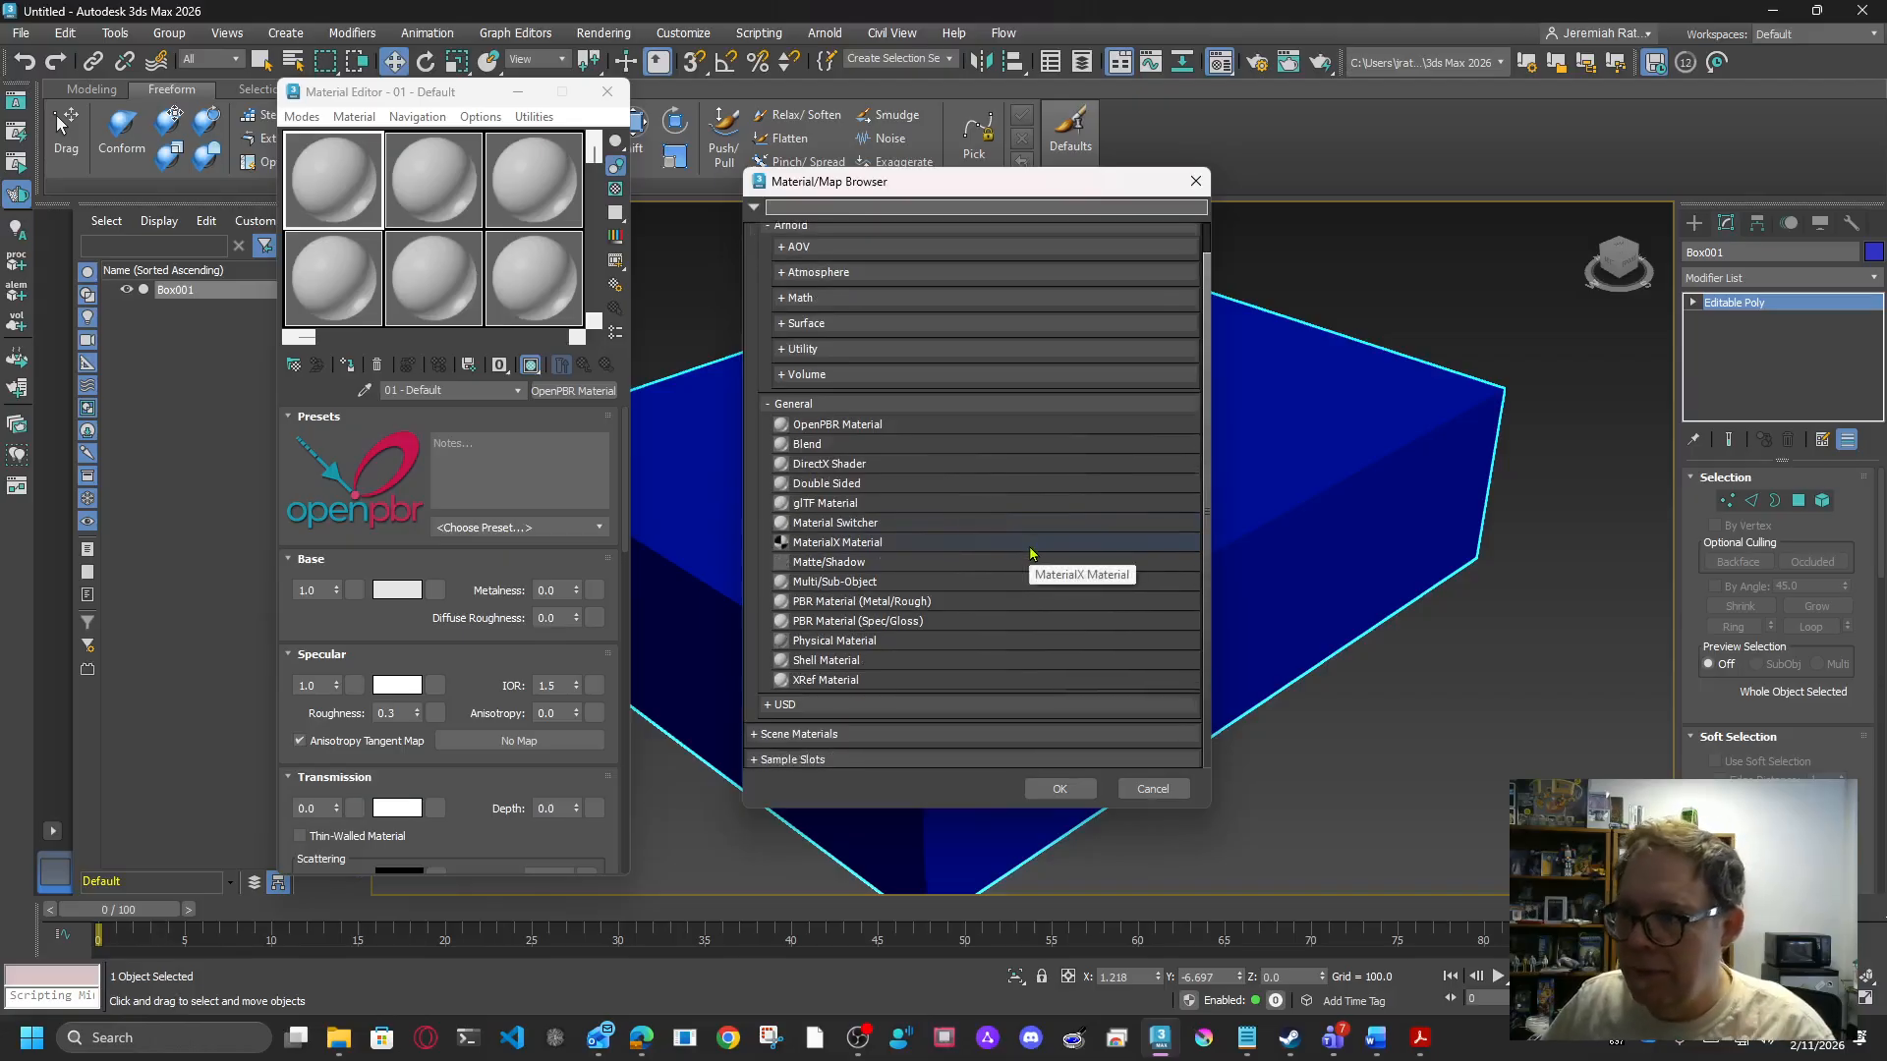
pyautogui.click(821, 508)
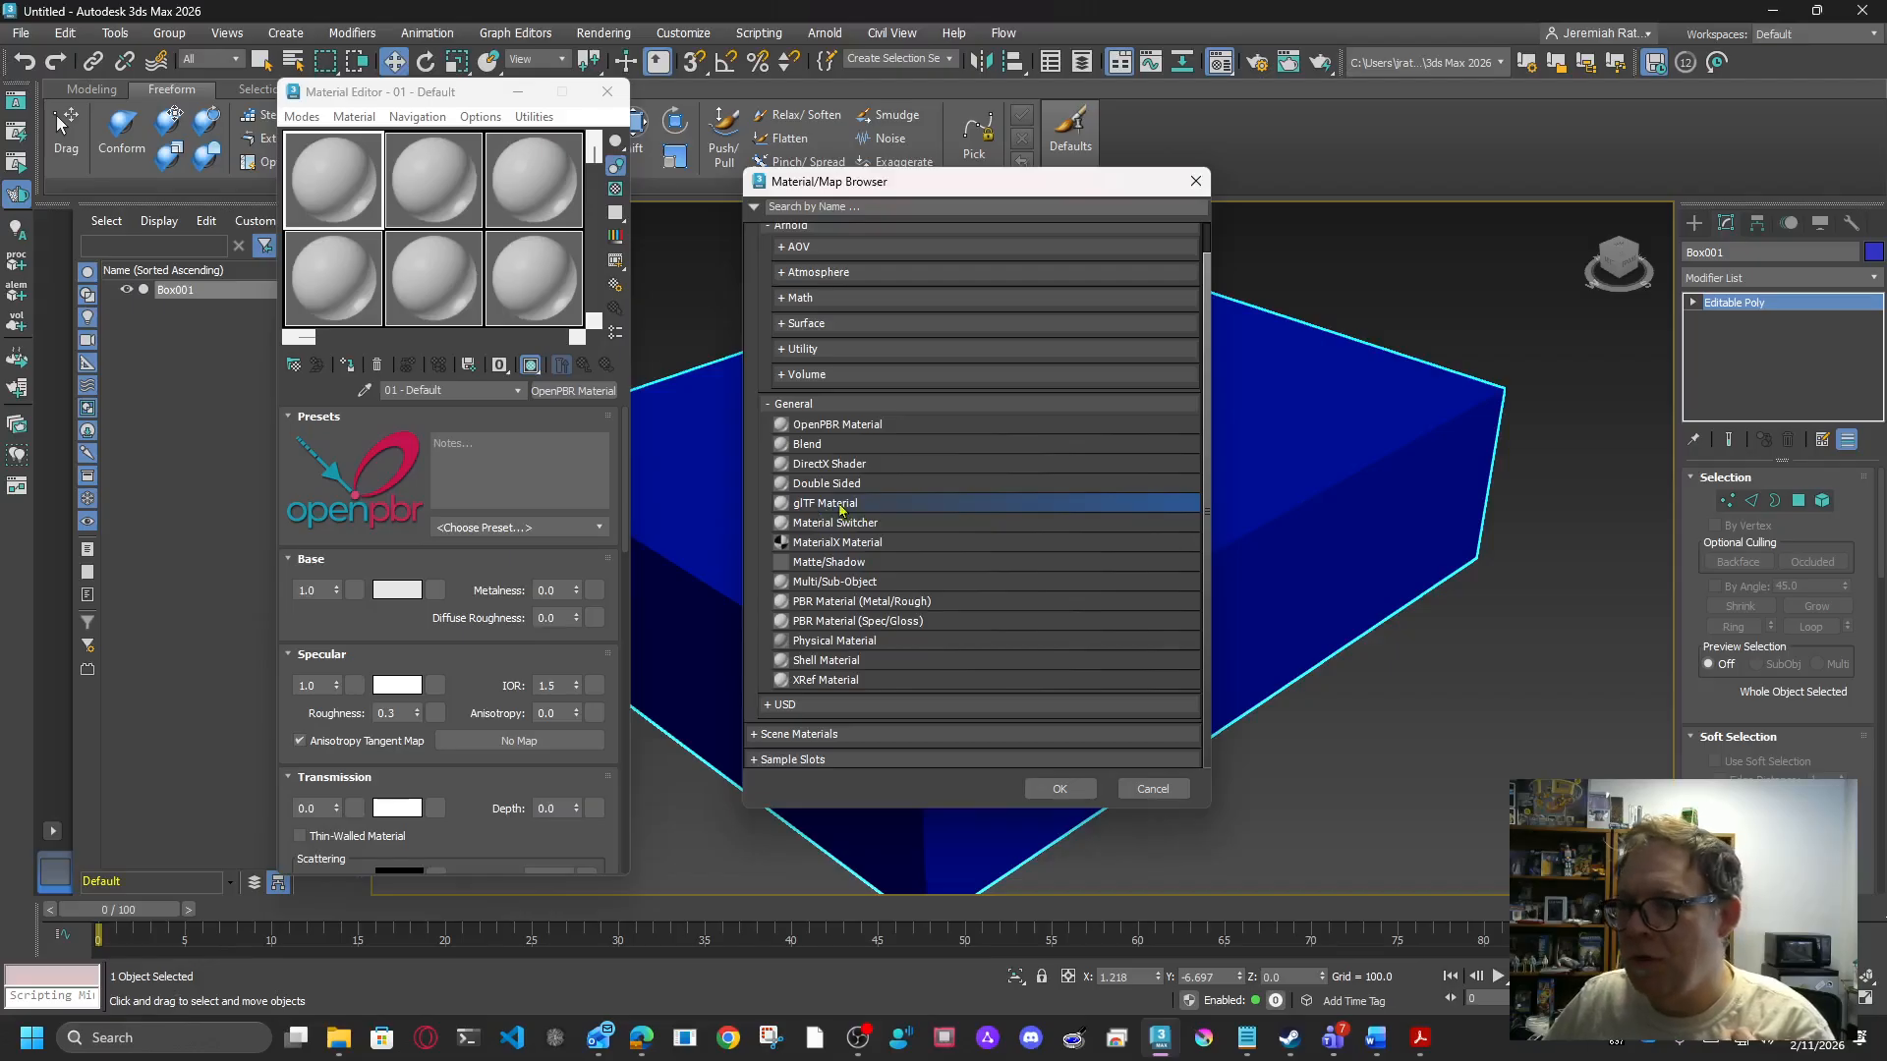
pyautogui.click(1060, 790)
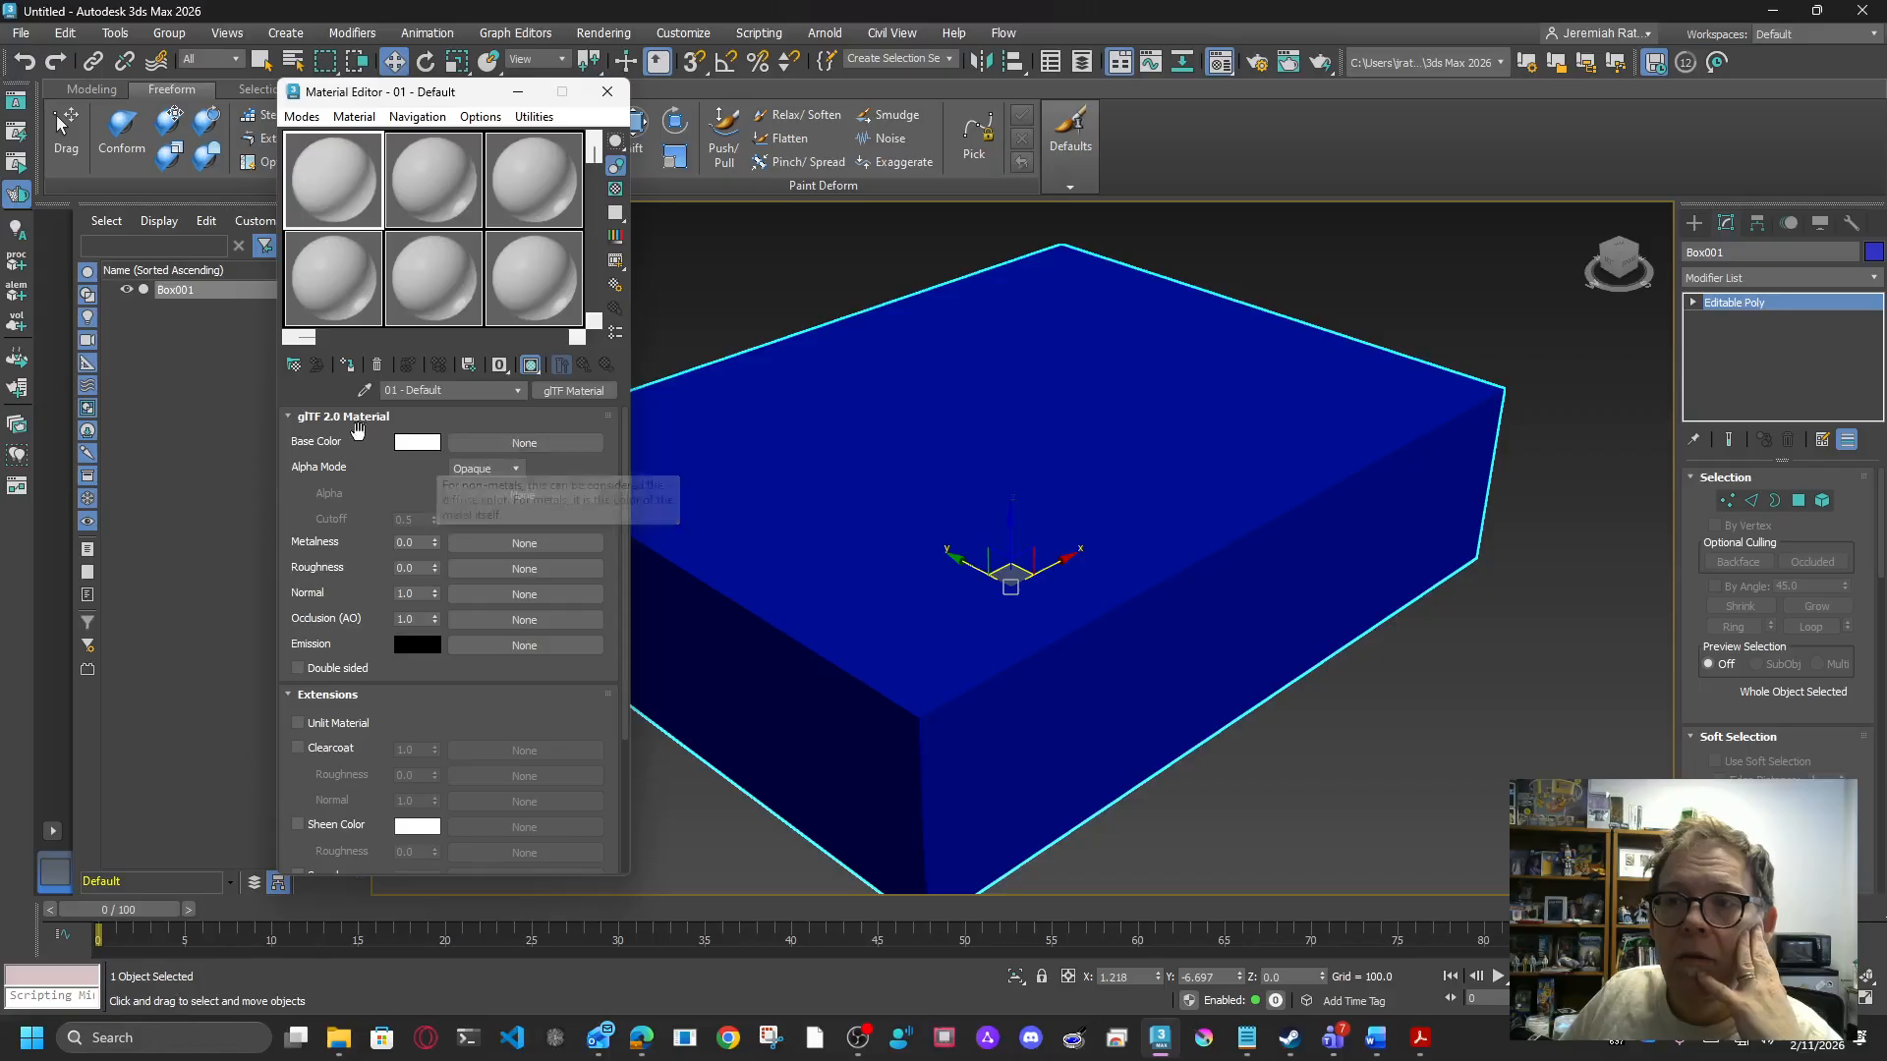
# Step: Assign a Bitmap map to the glTF material's Base Color using Gemini_Generated_Image_92mhqt92mhqt92mh.png from the Downloads folder
pyautogui.click(545, 445)
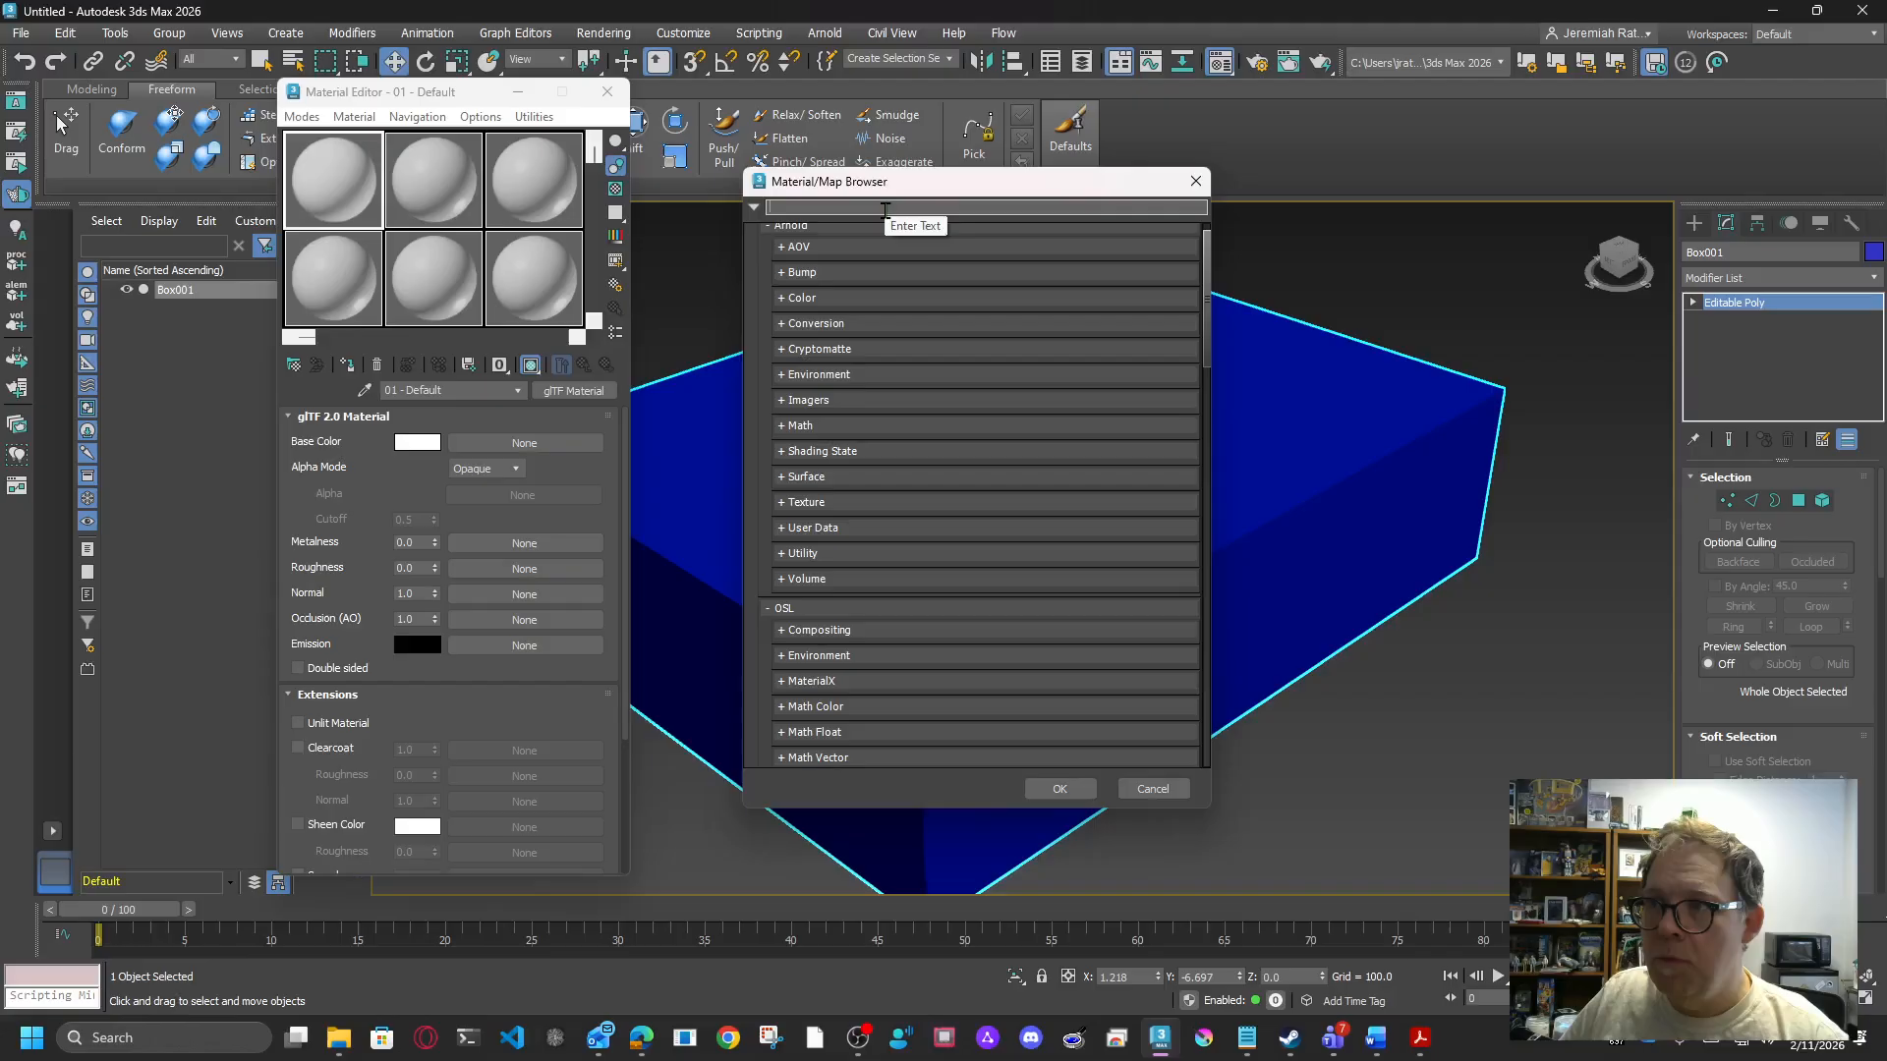
pyautogui.write('bitm')
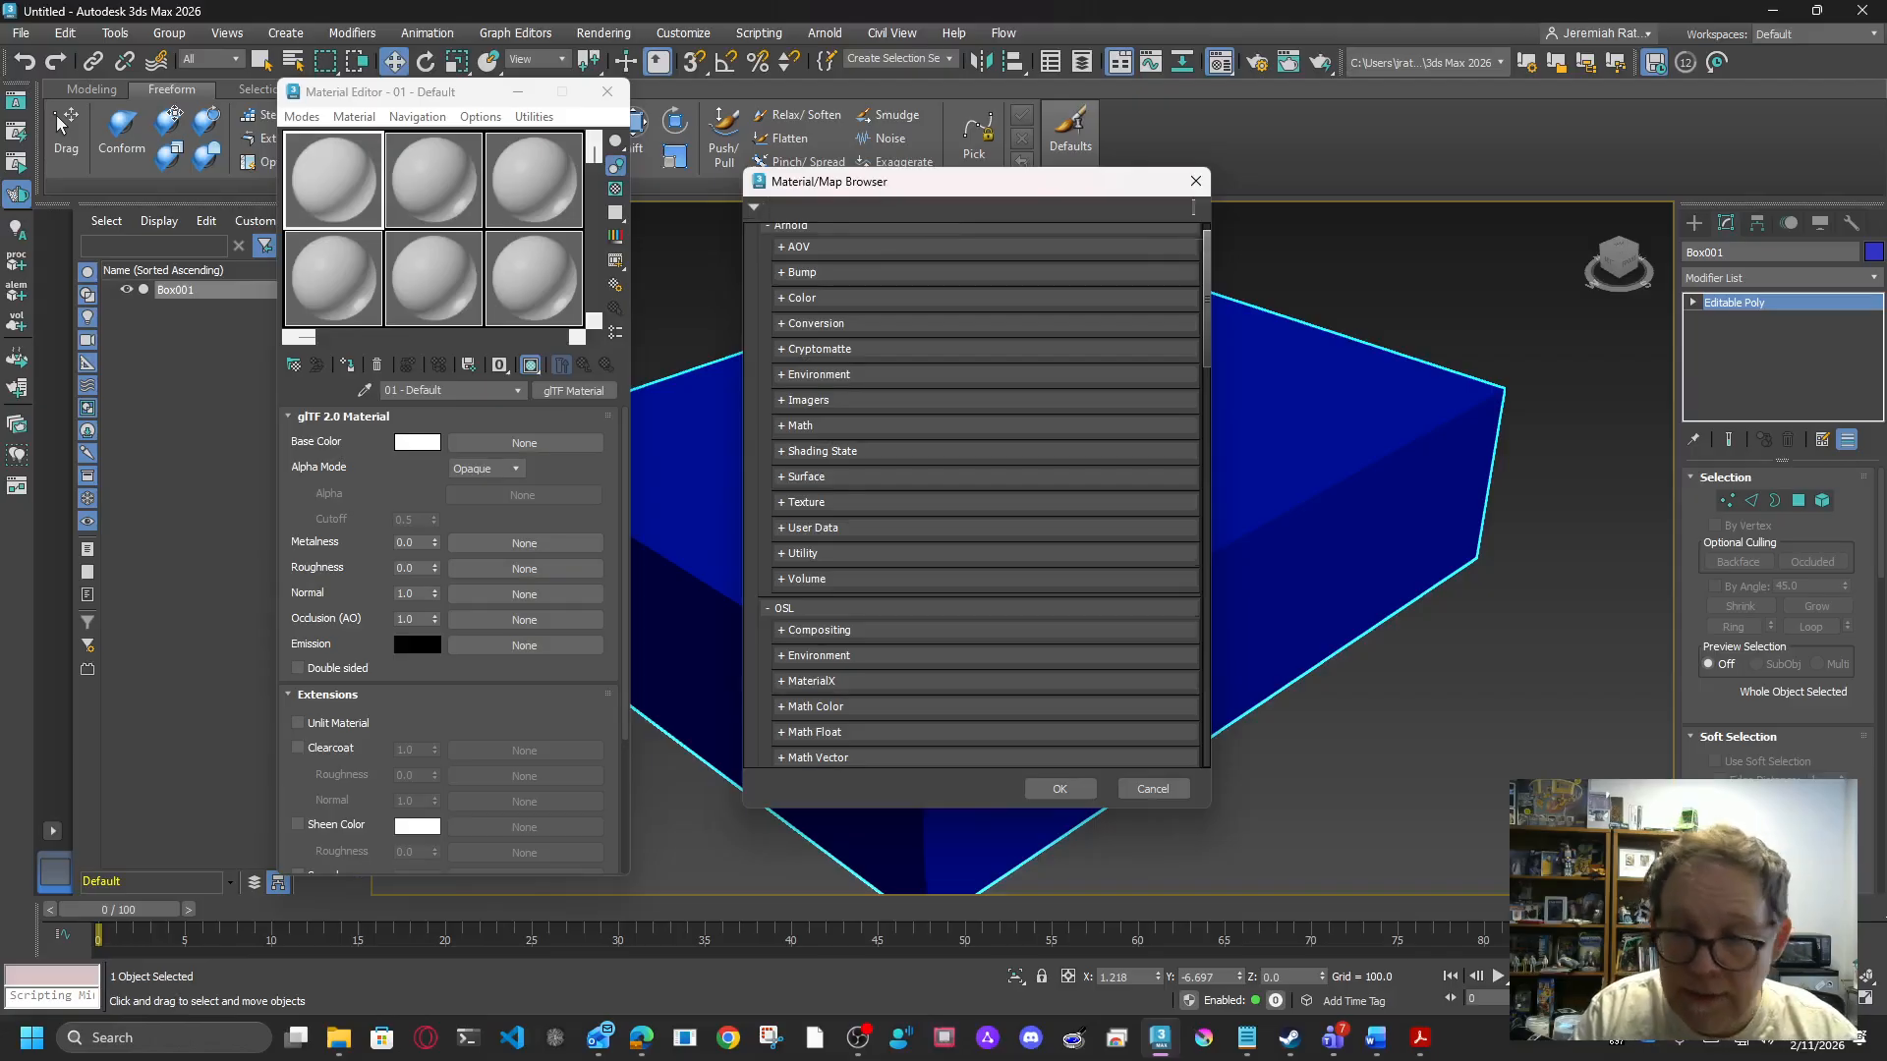
pyautogui.click(798, 311)
pyautogui.click(1047, 789)
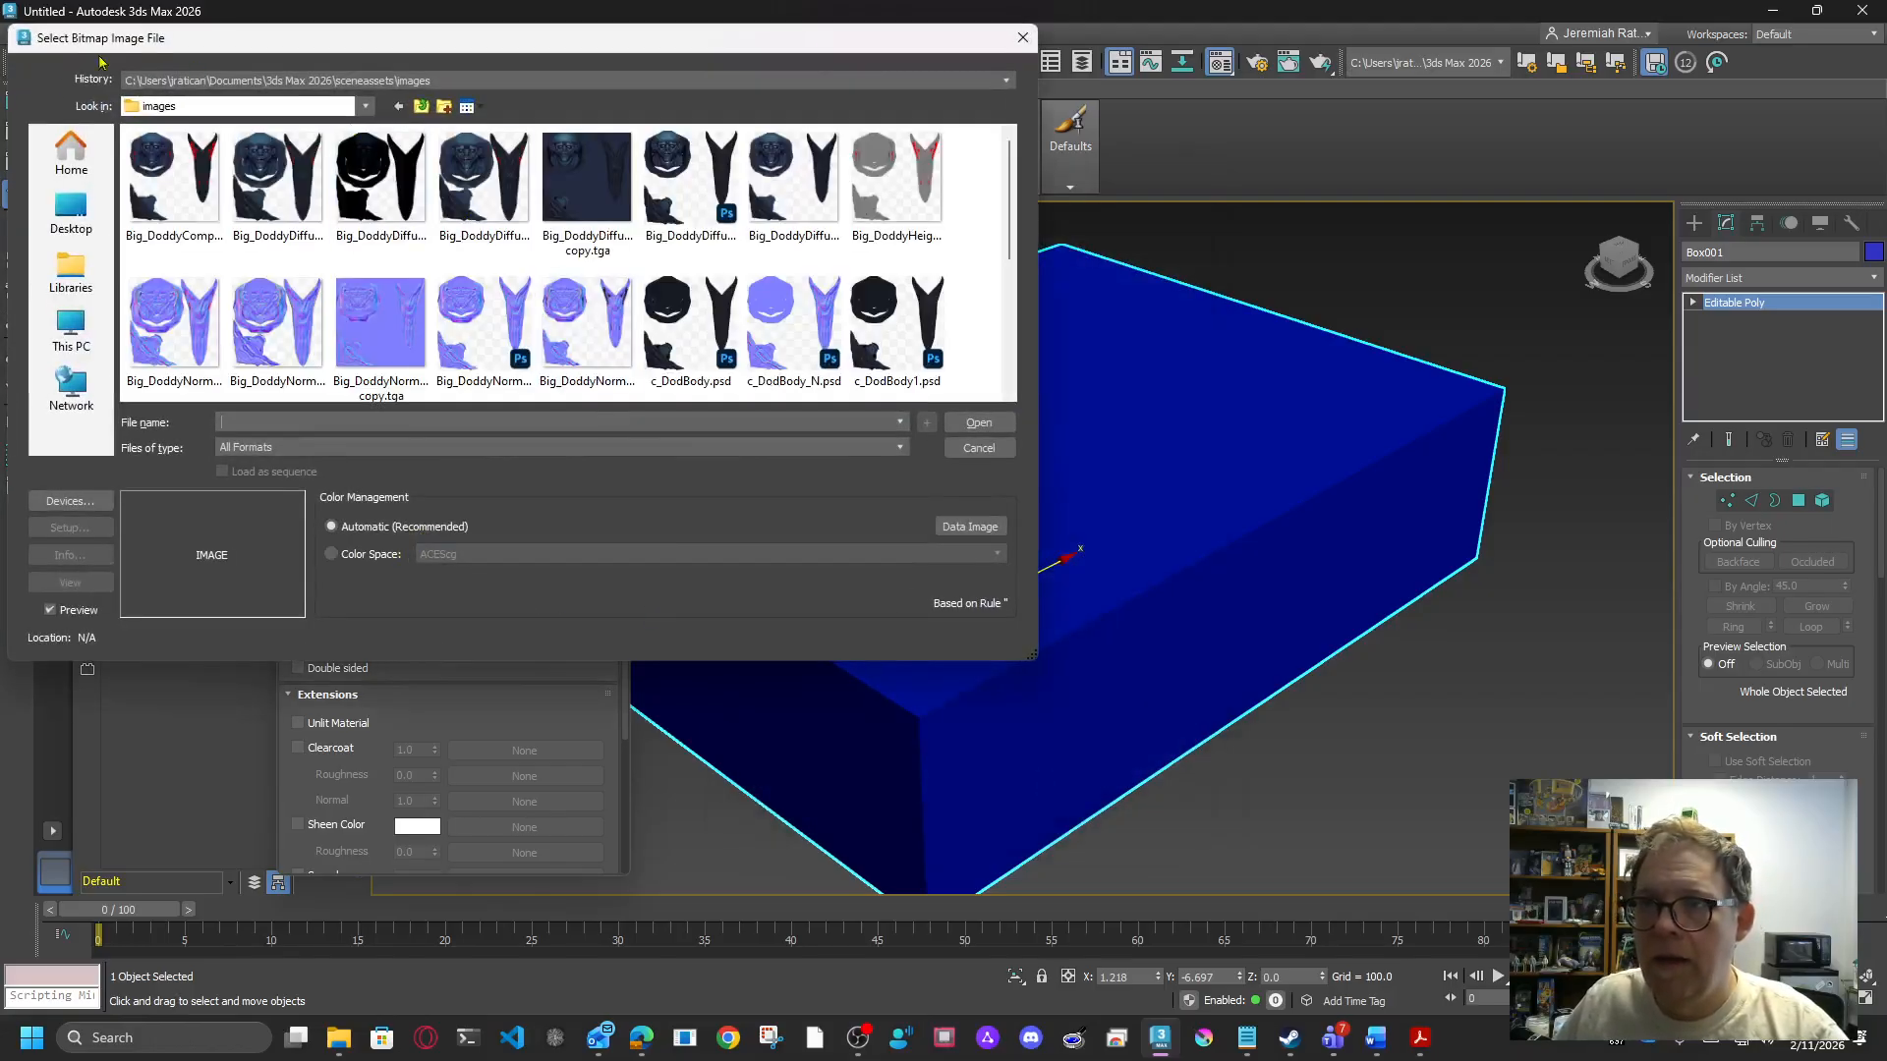
pyautogui.click(302, 80)
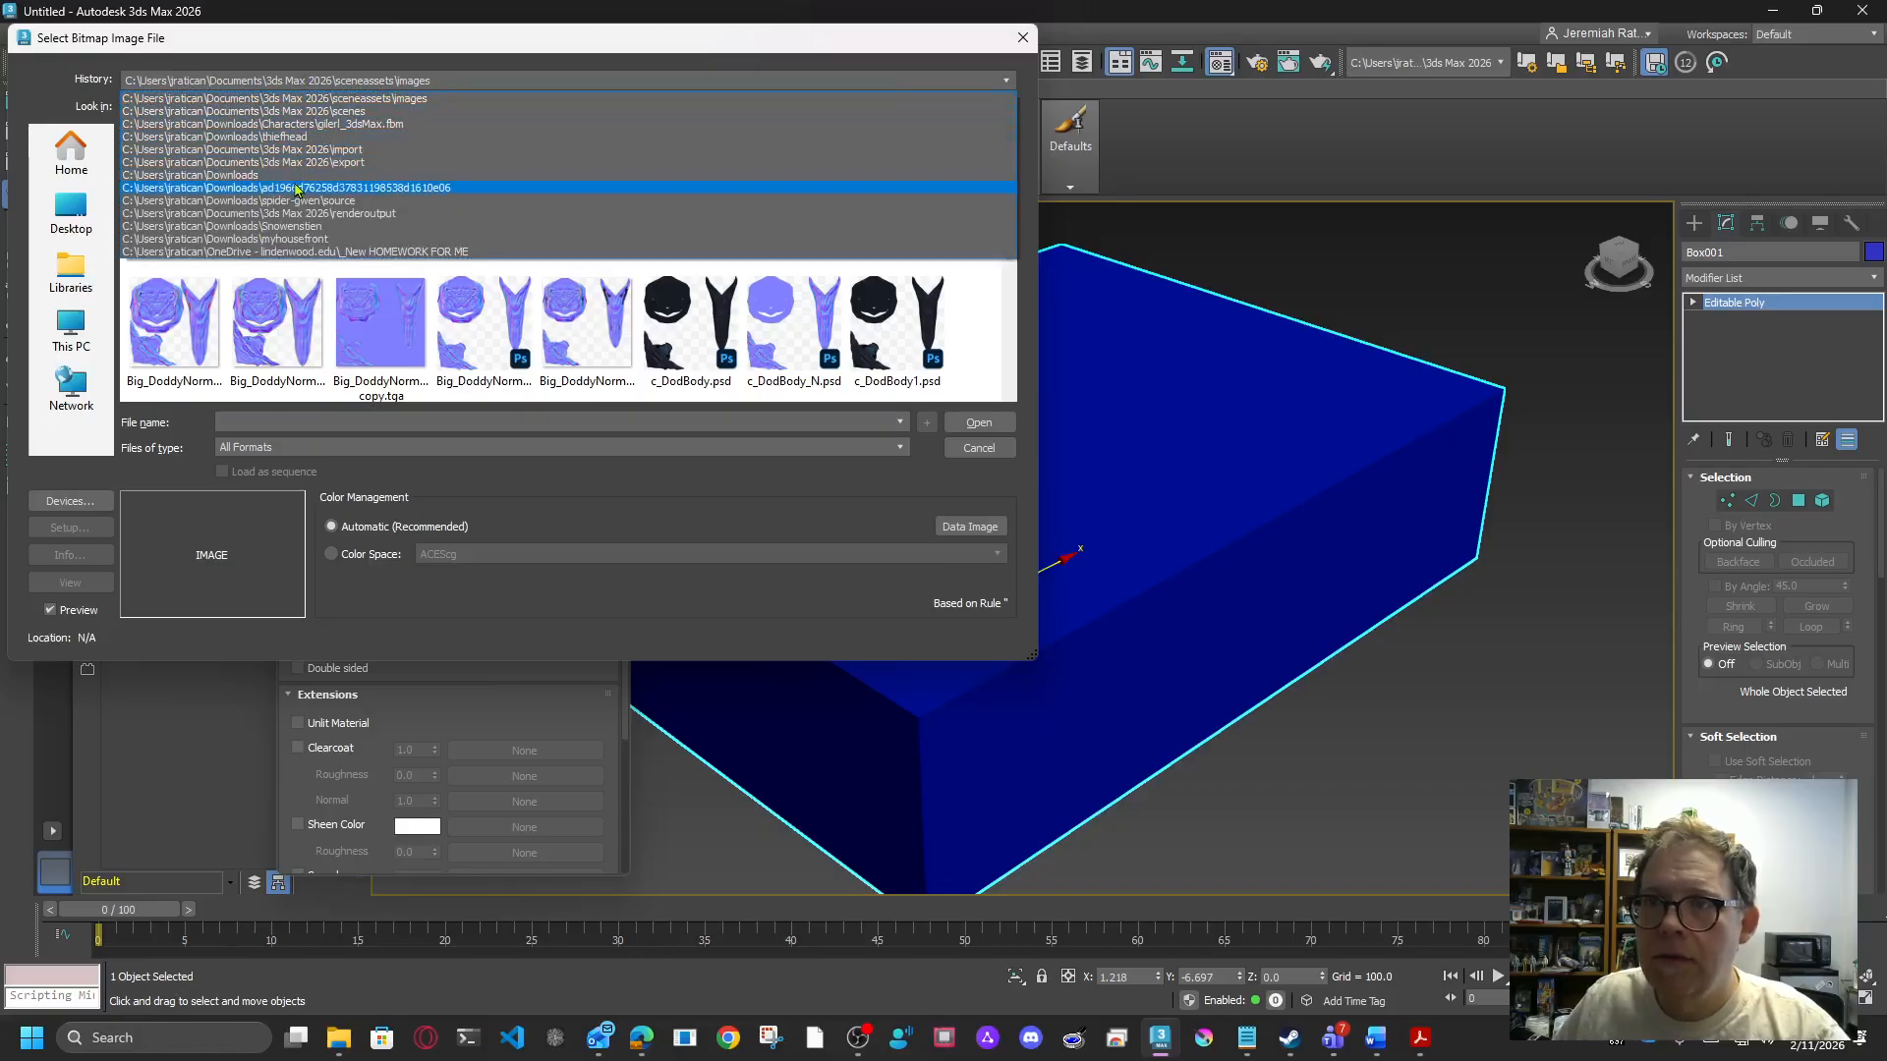
pyautogui.click(286, 175)
pyautogui.click(623, 179)
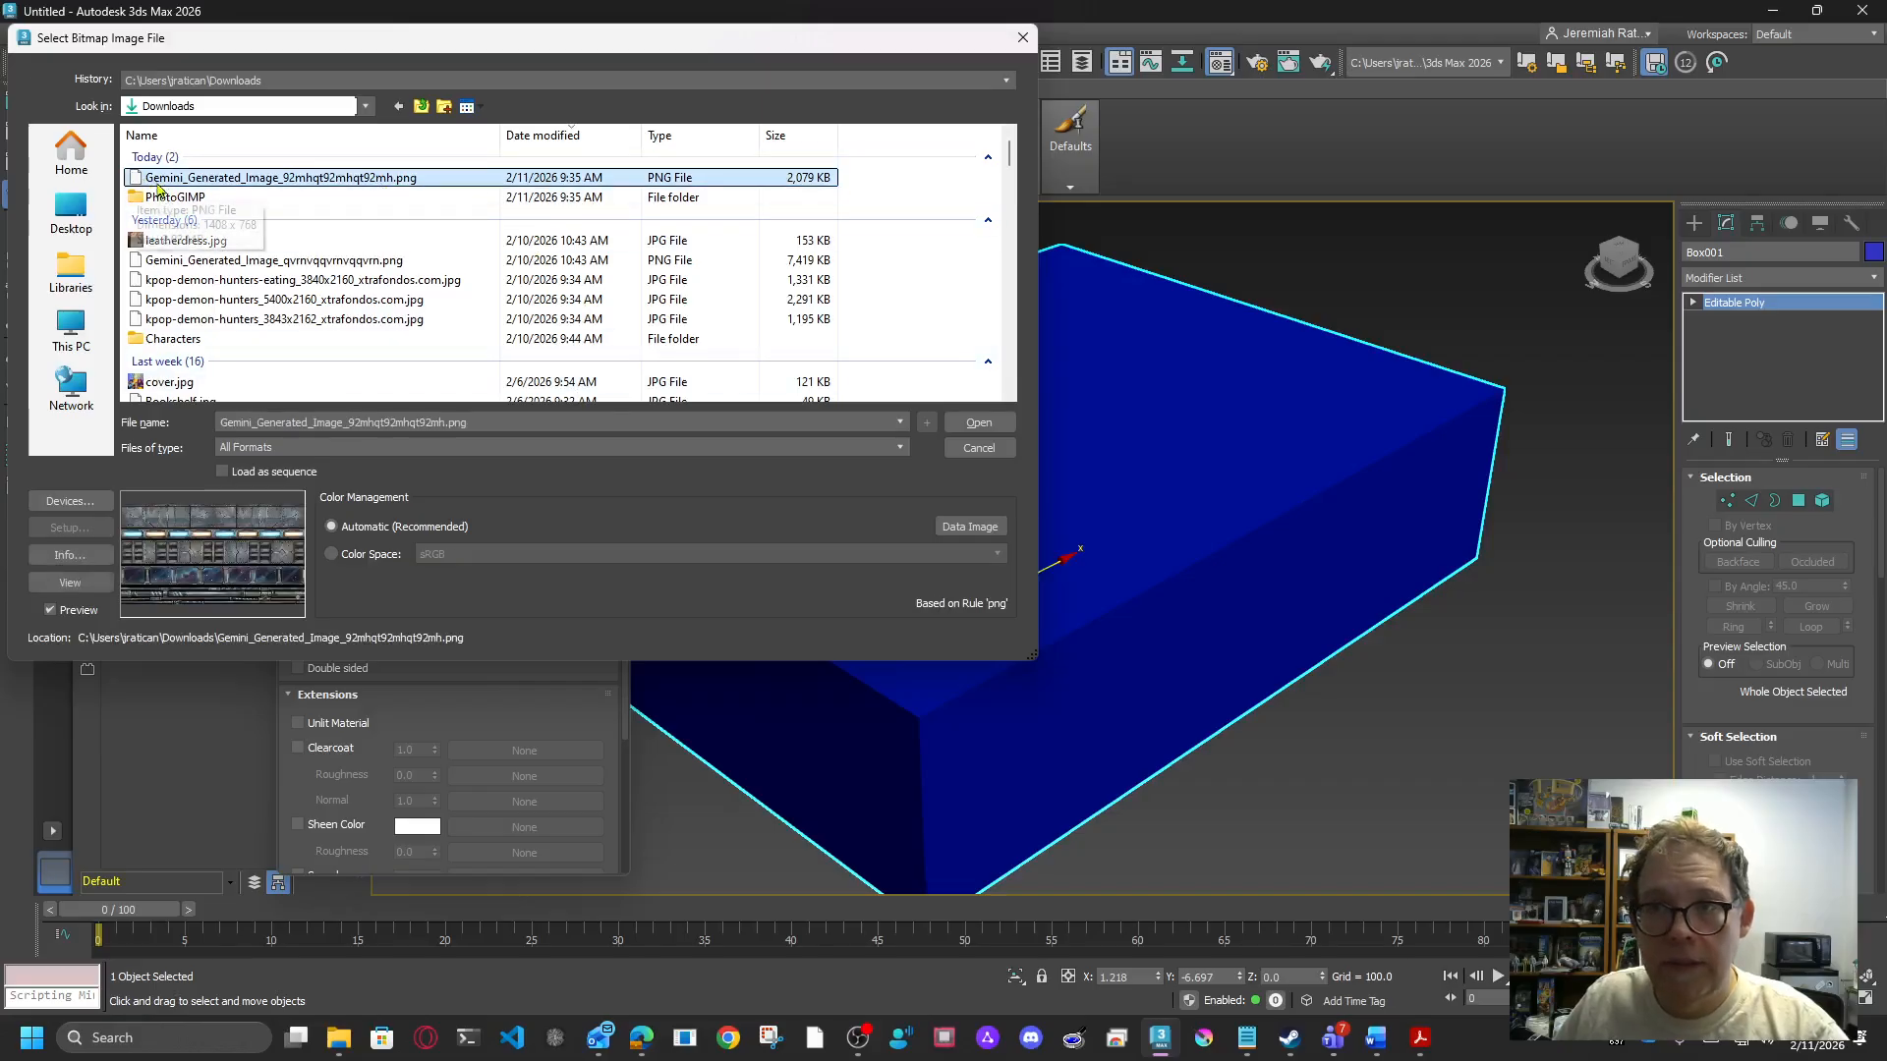
pyautogui.click(979, 423)
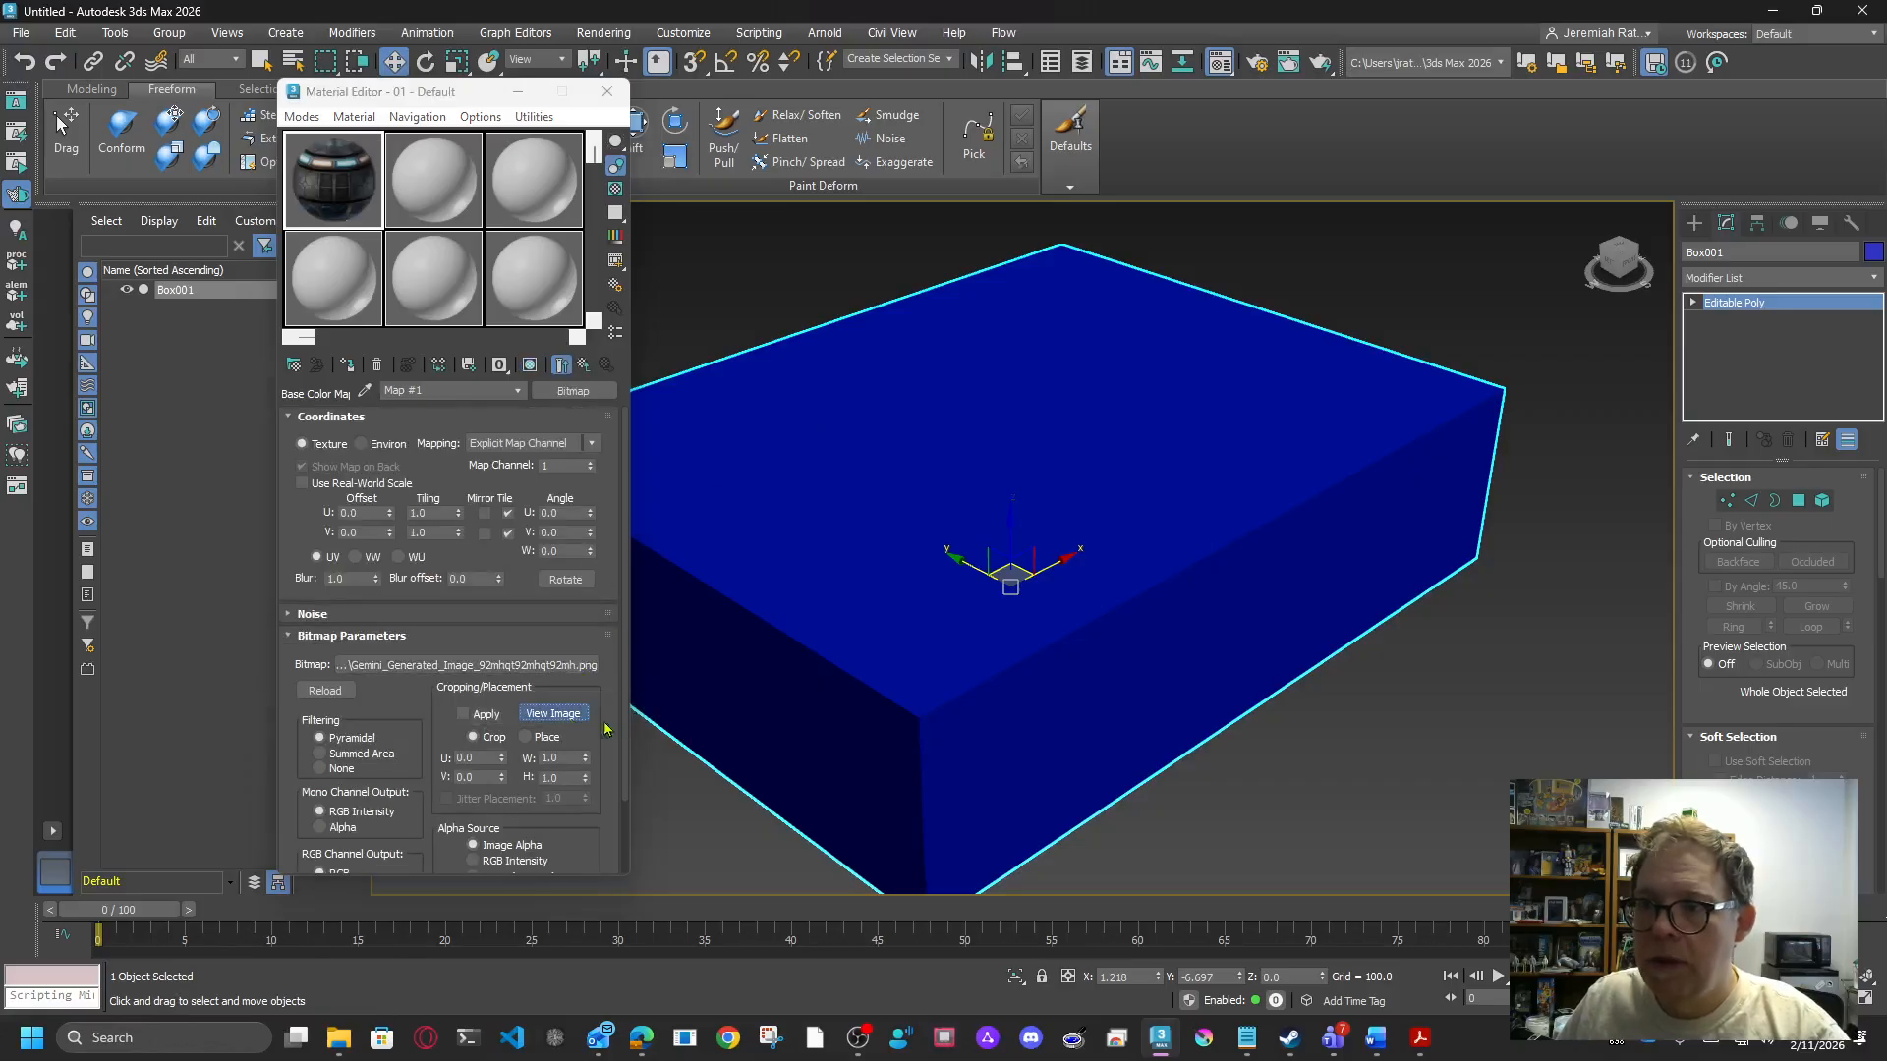
# Step: View the base color bitmap's full image in the cropping window and close it
pyautogui.moveTo(0, 177); pyautogui.dragTo(1133, 111)
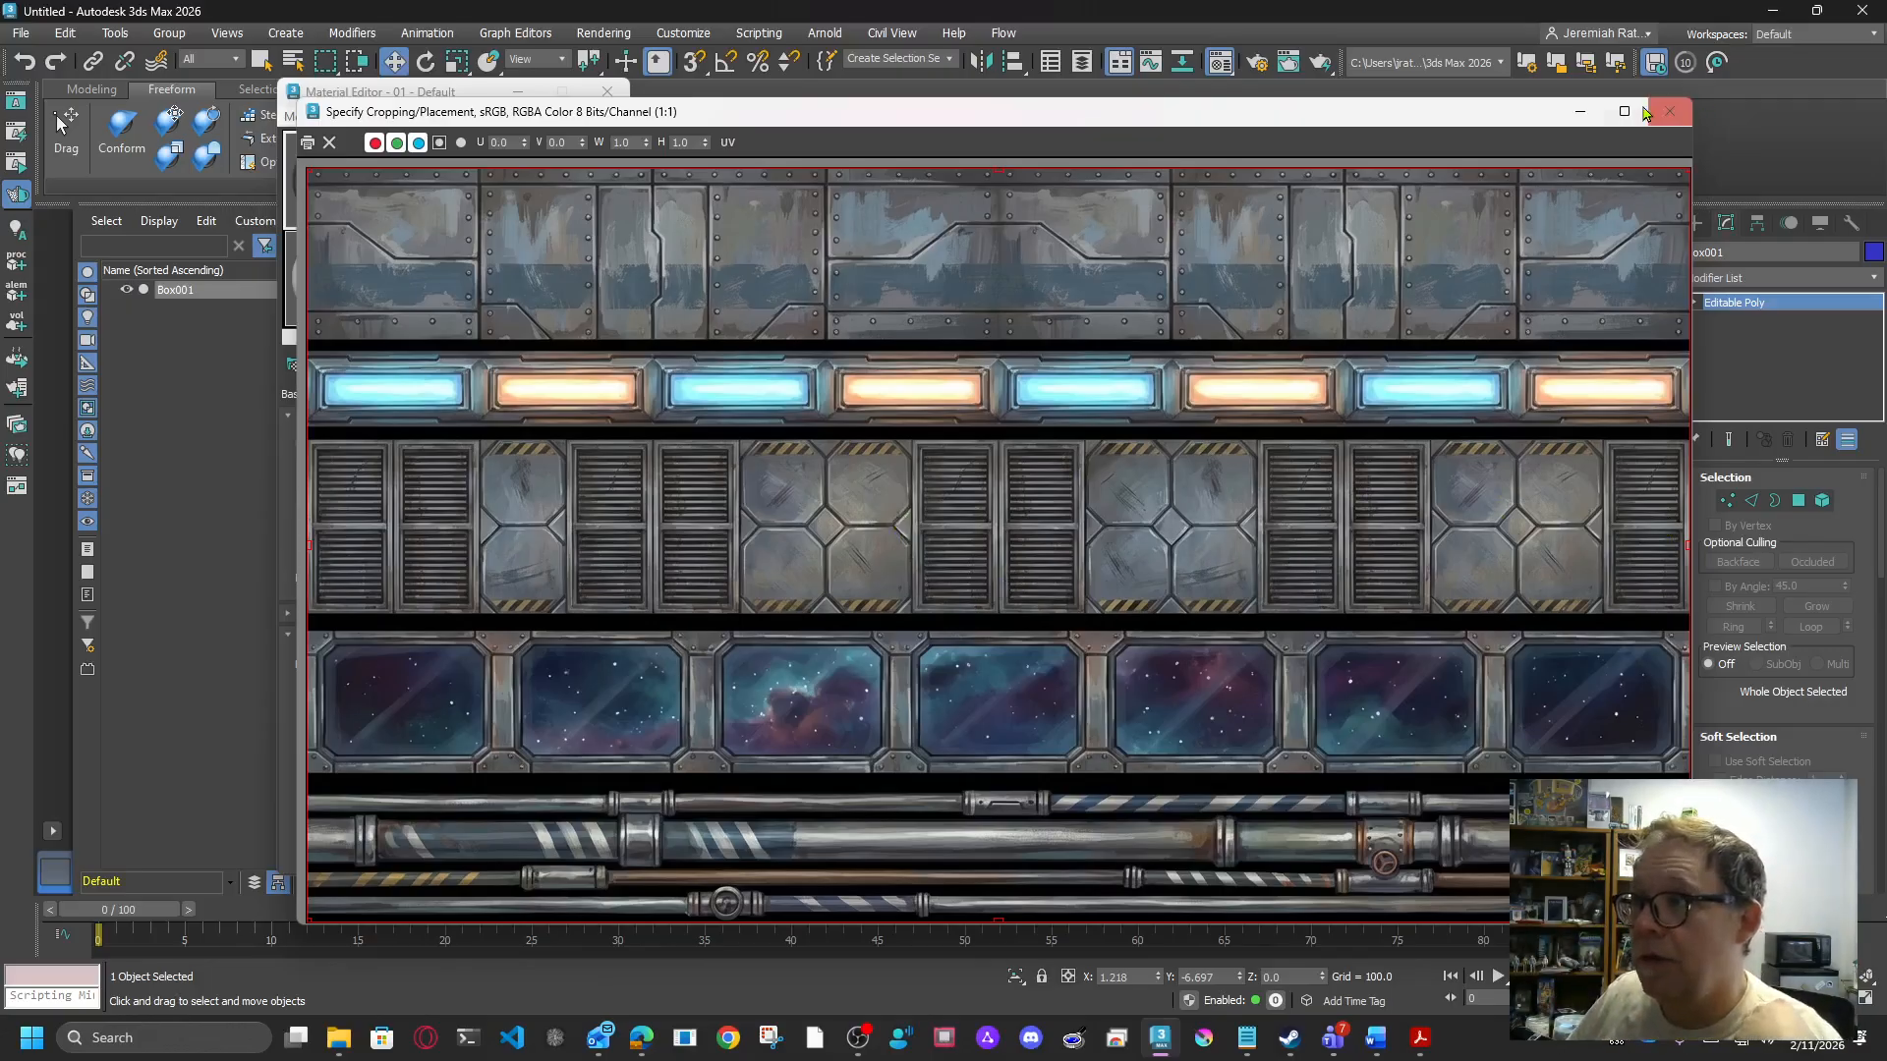
pyautogui.moveTo(1645, 112)
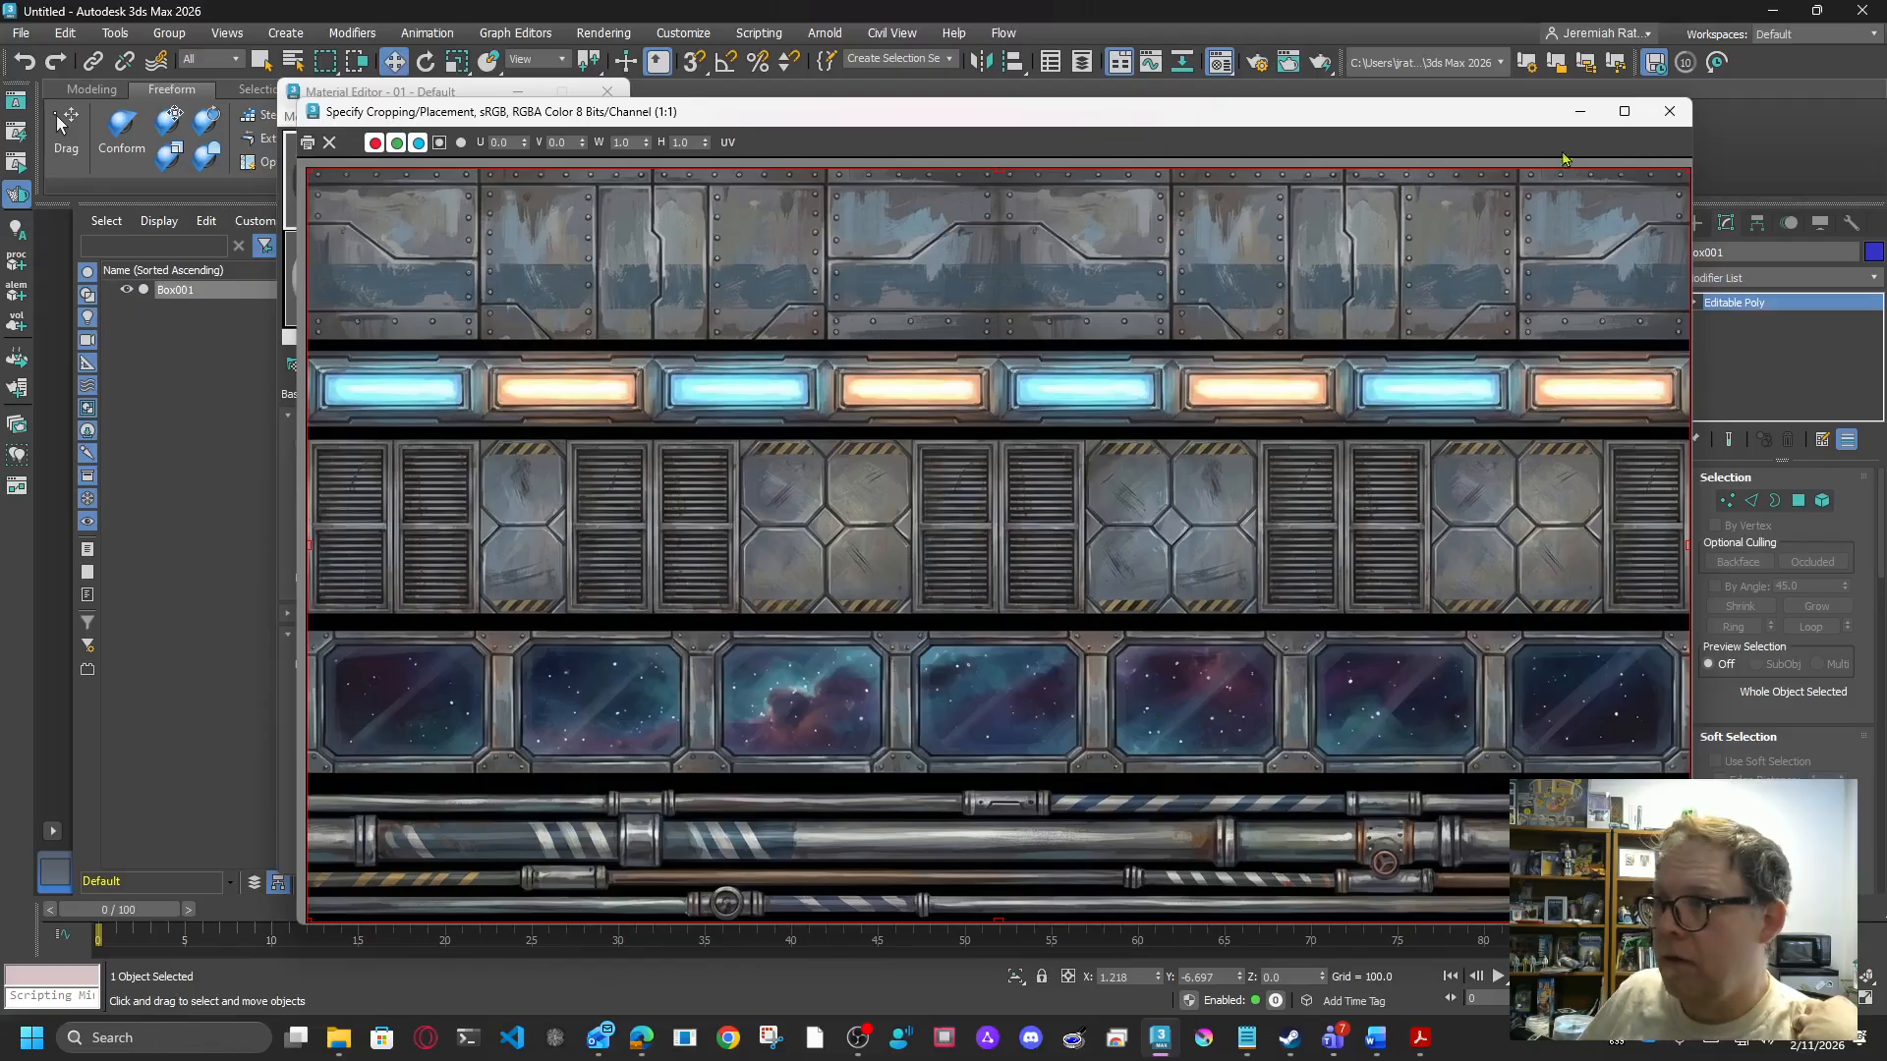
pyautogui.click(1670, 112)
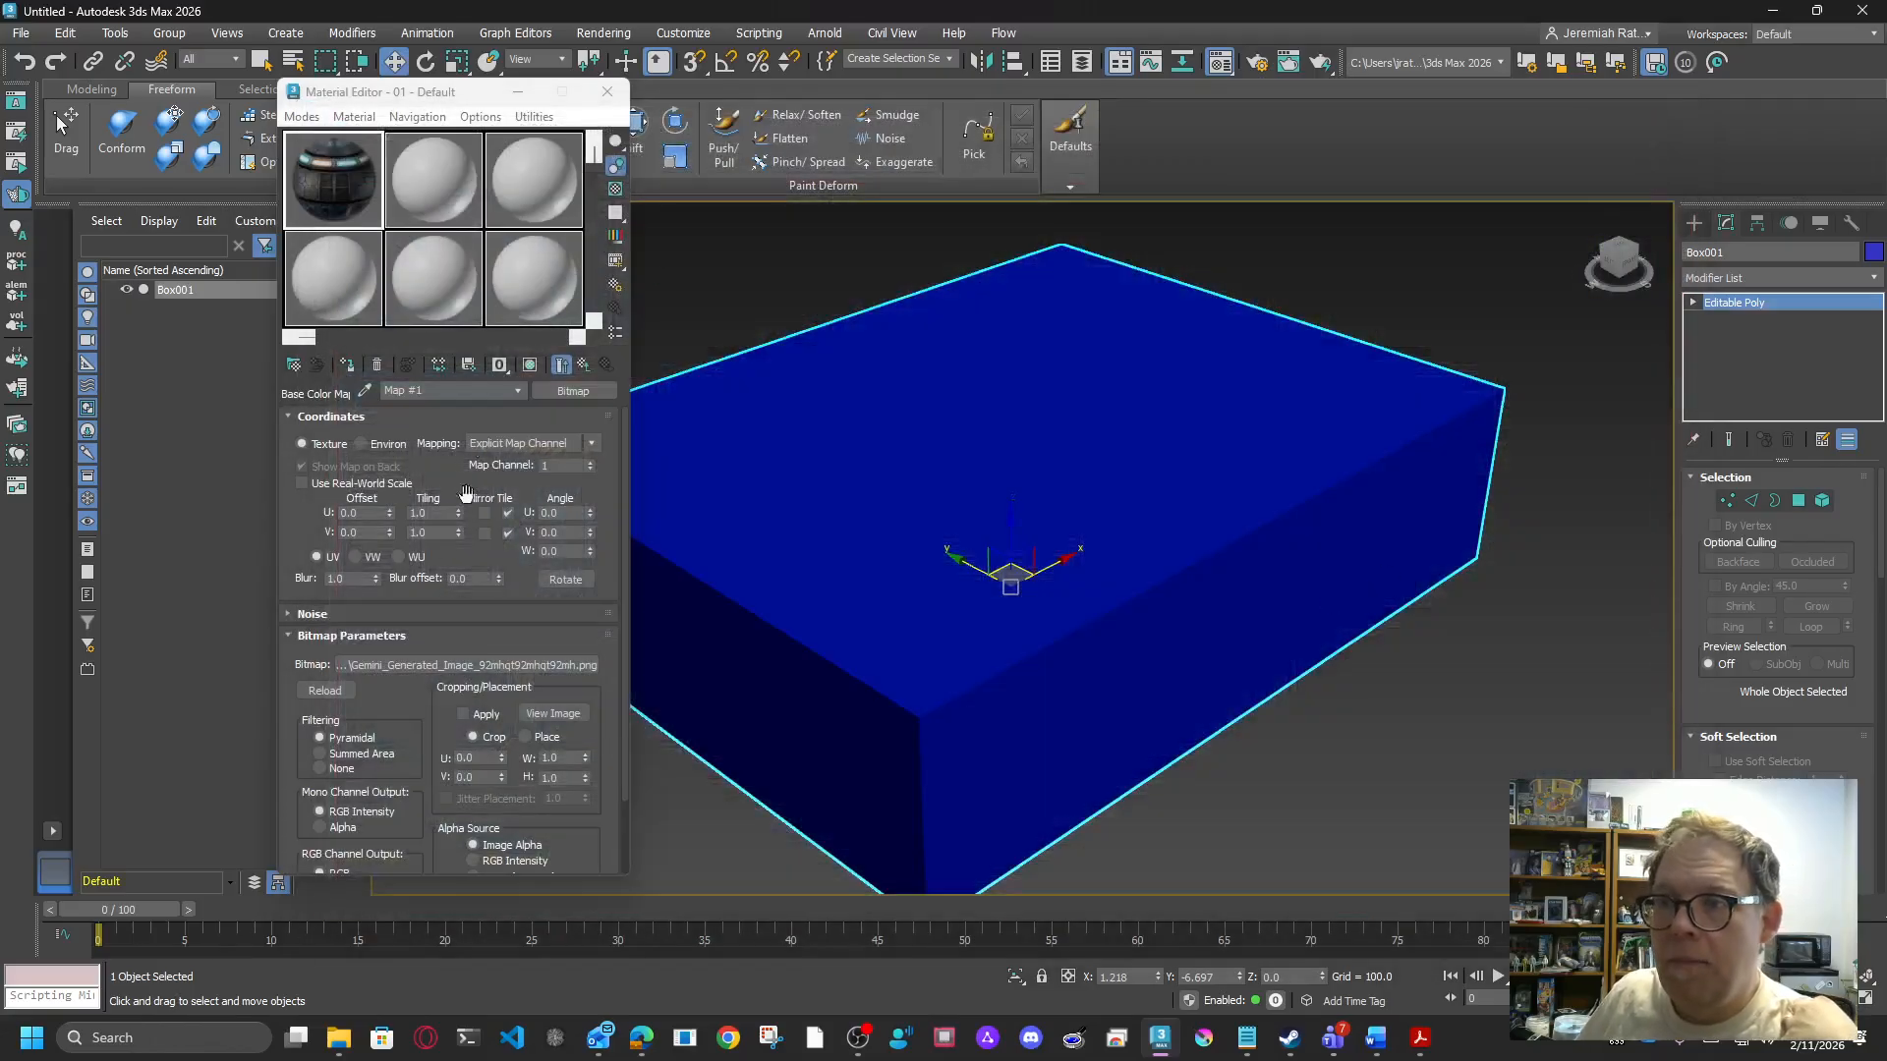
# Step: Assign the textured glTF material to the selected box and close the Material Editor
pyautogui.click(346, 365)
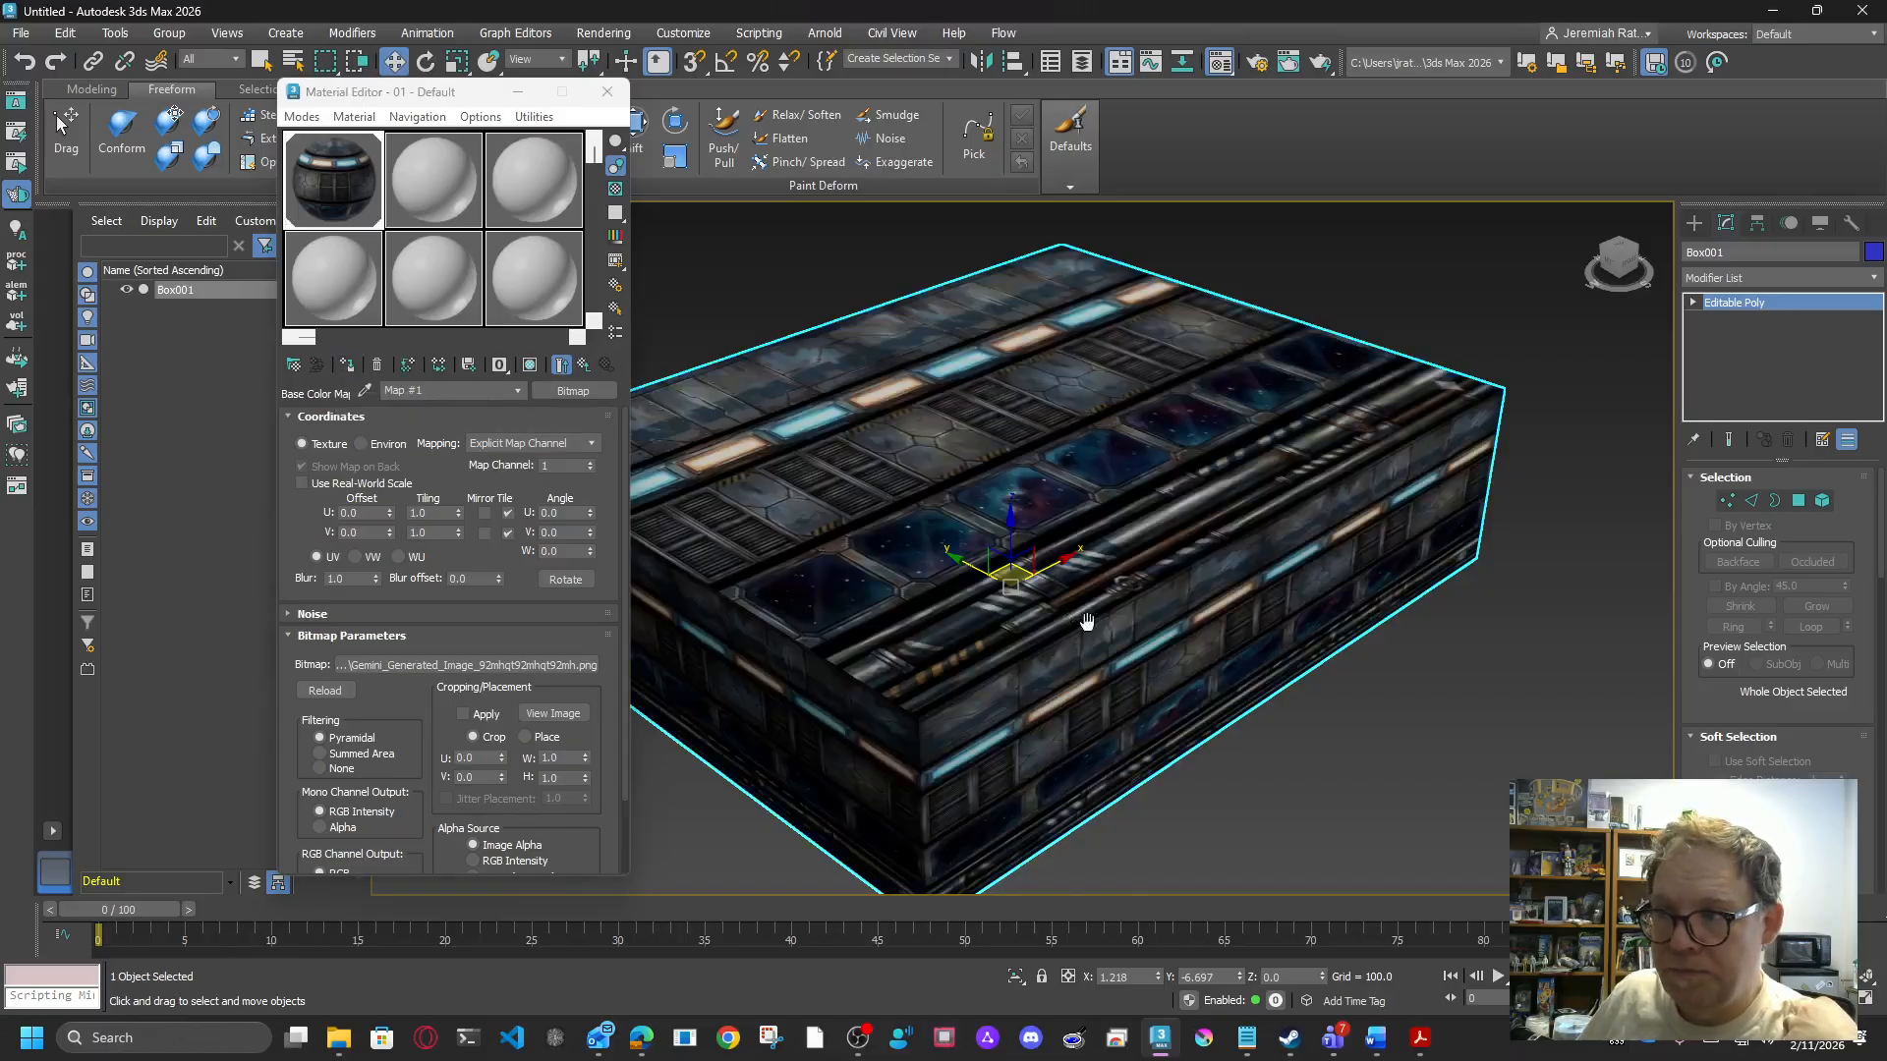
pyautogui.moveTo(1075, 613); pyautogui.dragTo(1159, 669, button='middle')
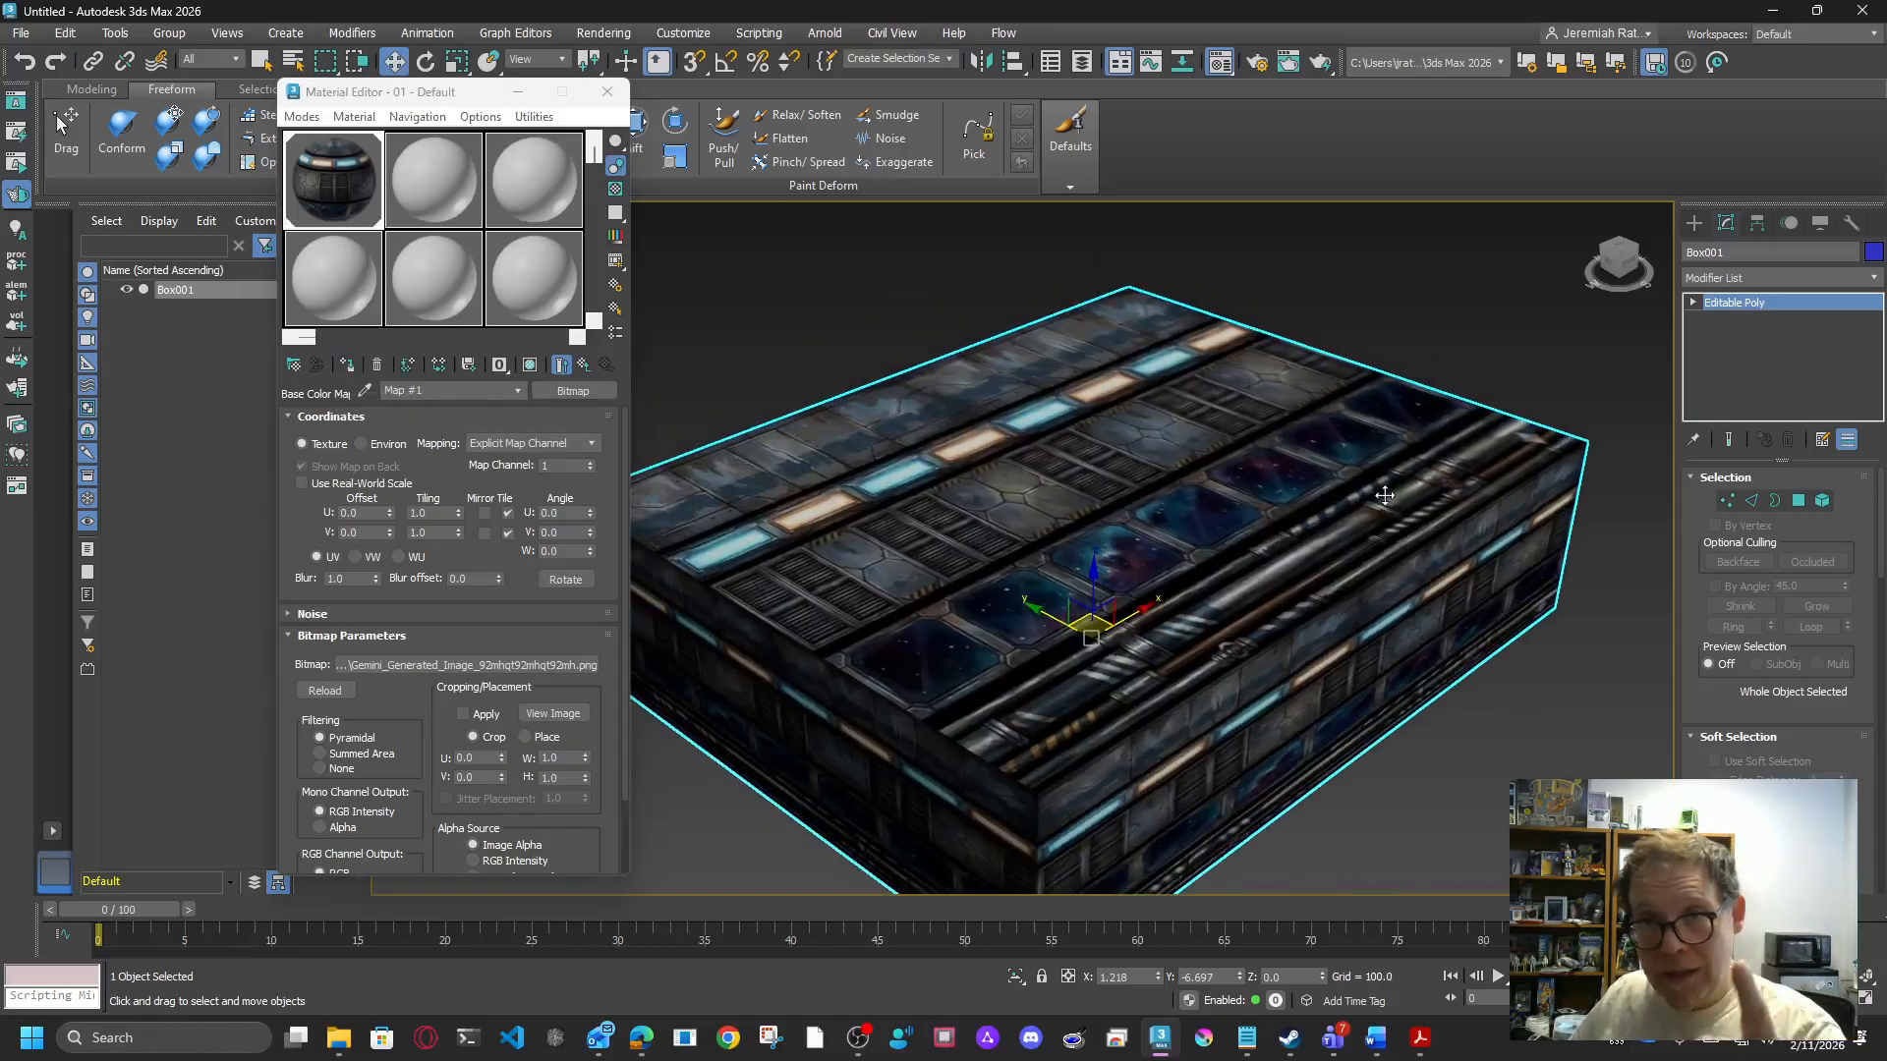
pyautogui.click(605, 366)
pyautogui.click(607, 91)
pyautogui.keyDown('alt'); pyautogui.moveTo(1131, 609); pyautogui.dragTo(1345, 649, button='middle'); pyautogui.keyUp('alt')
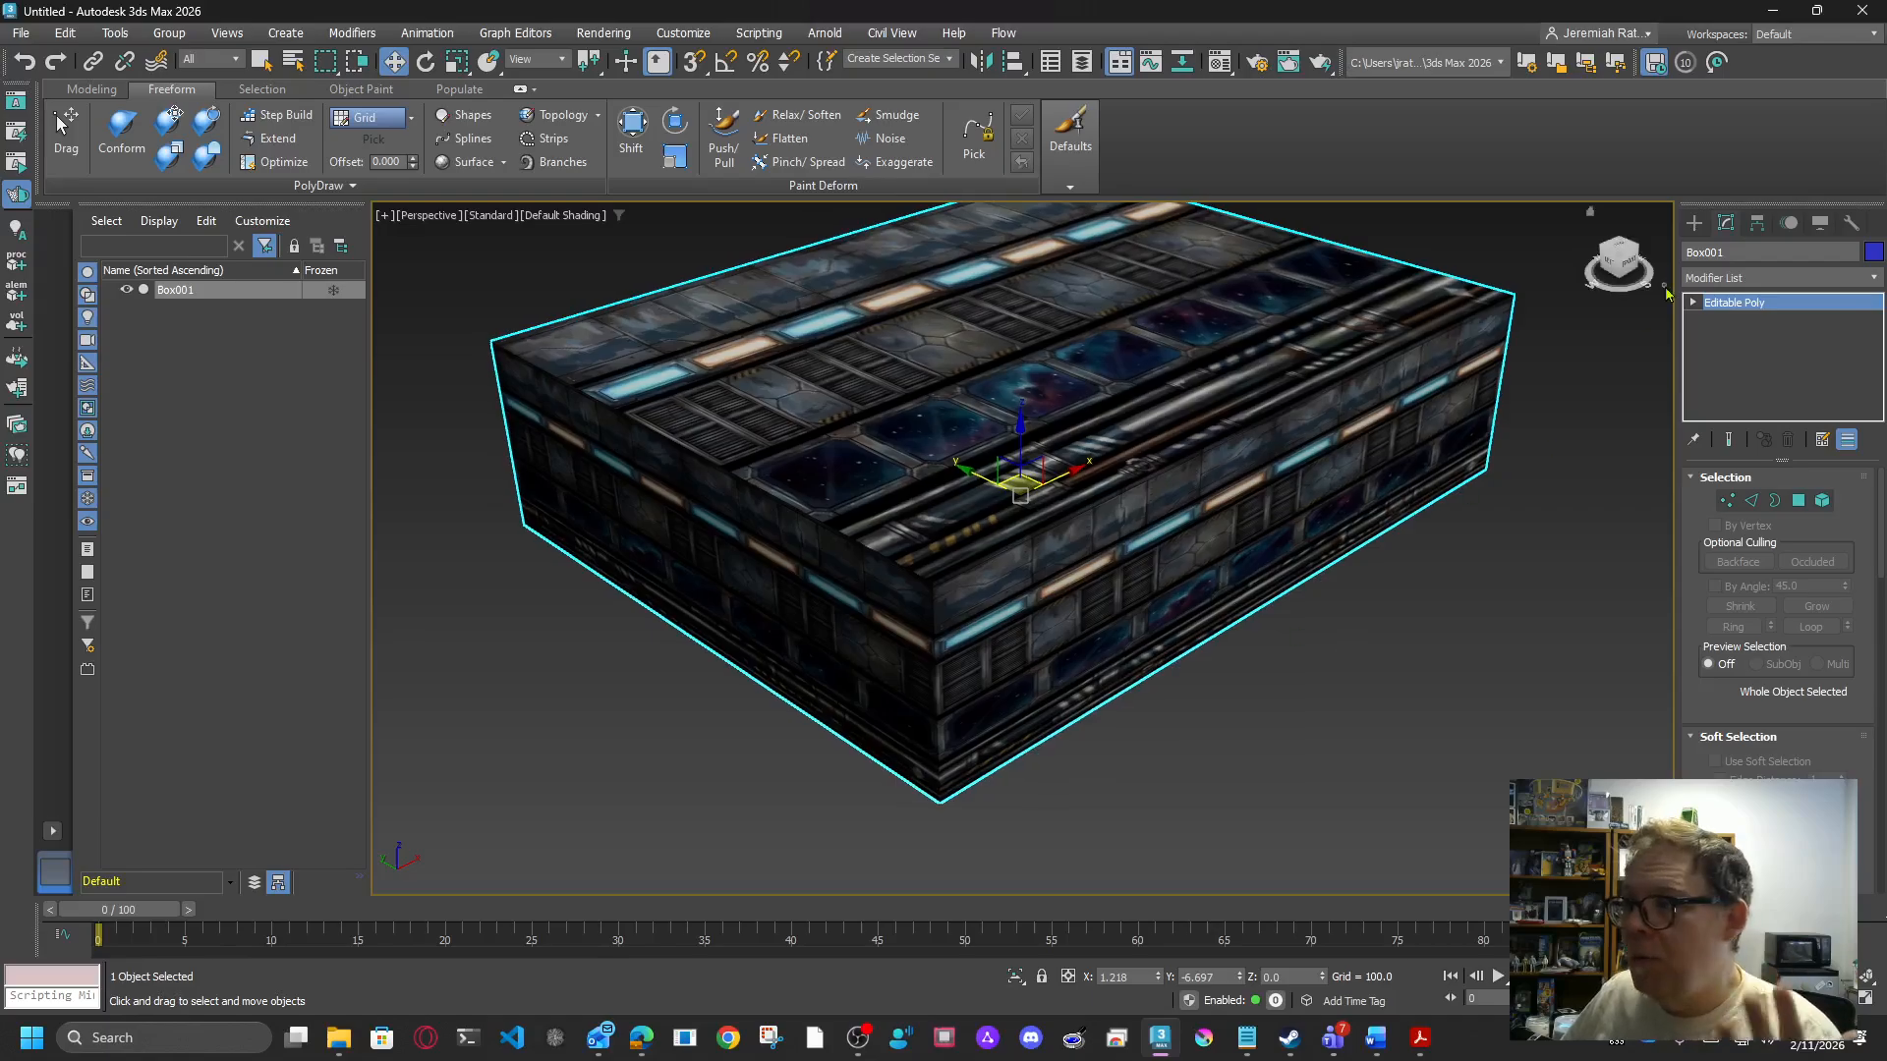
pyautogui.click(1759, 278)
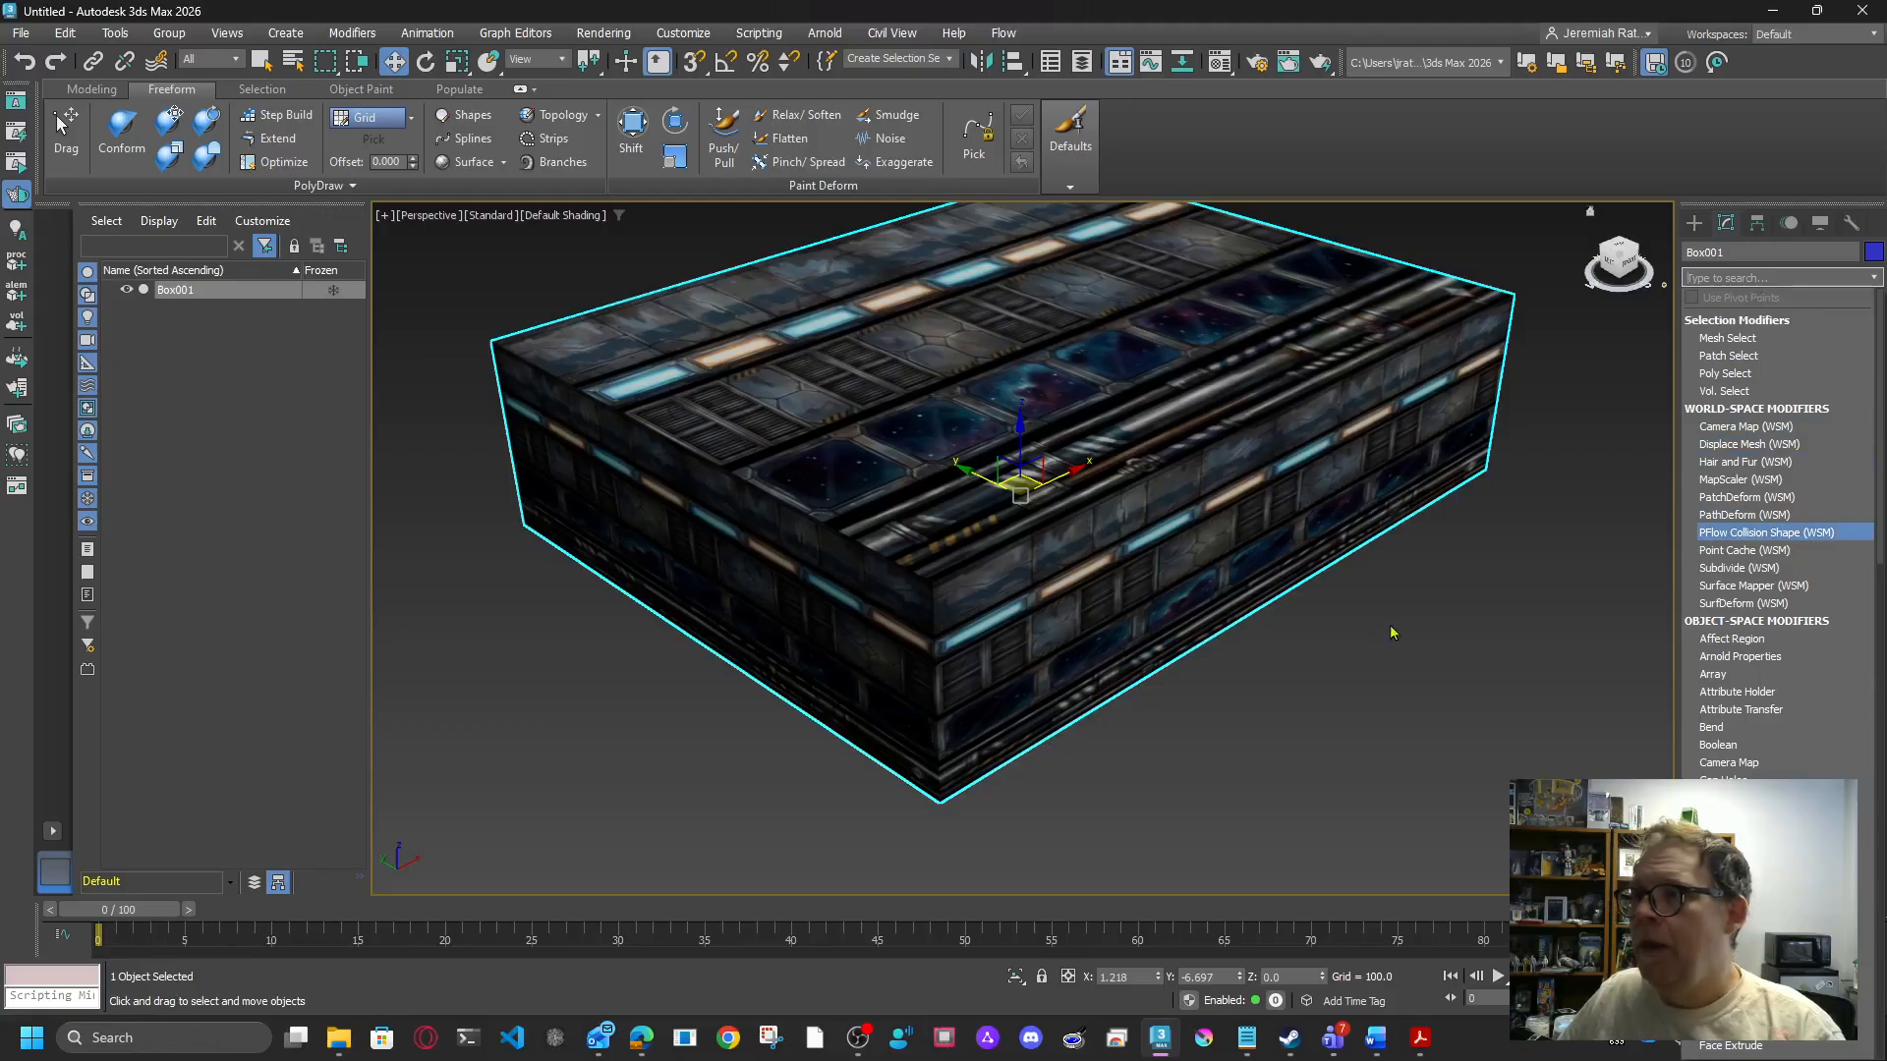
pyautogui.click(1386, 631)
pyautogui.click(1725, 285)
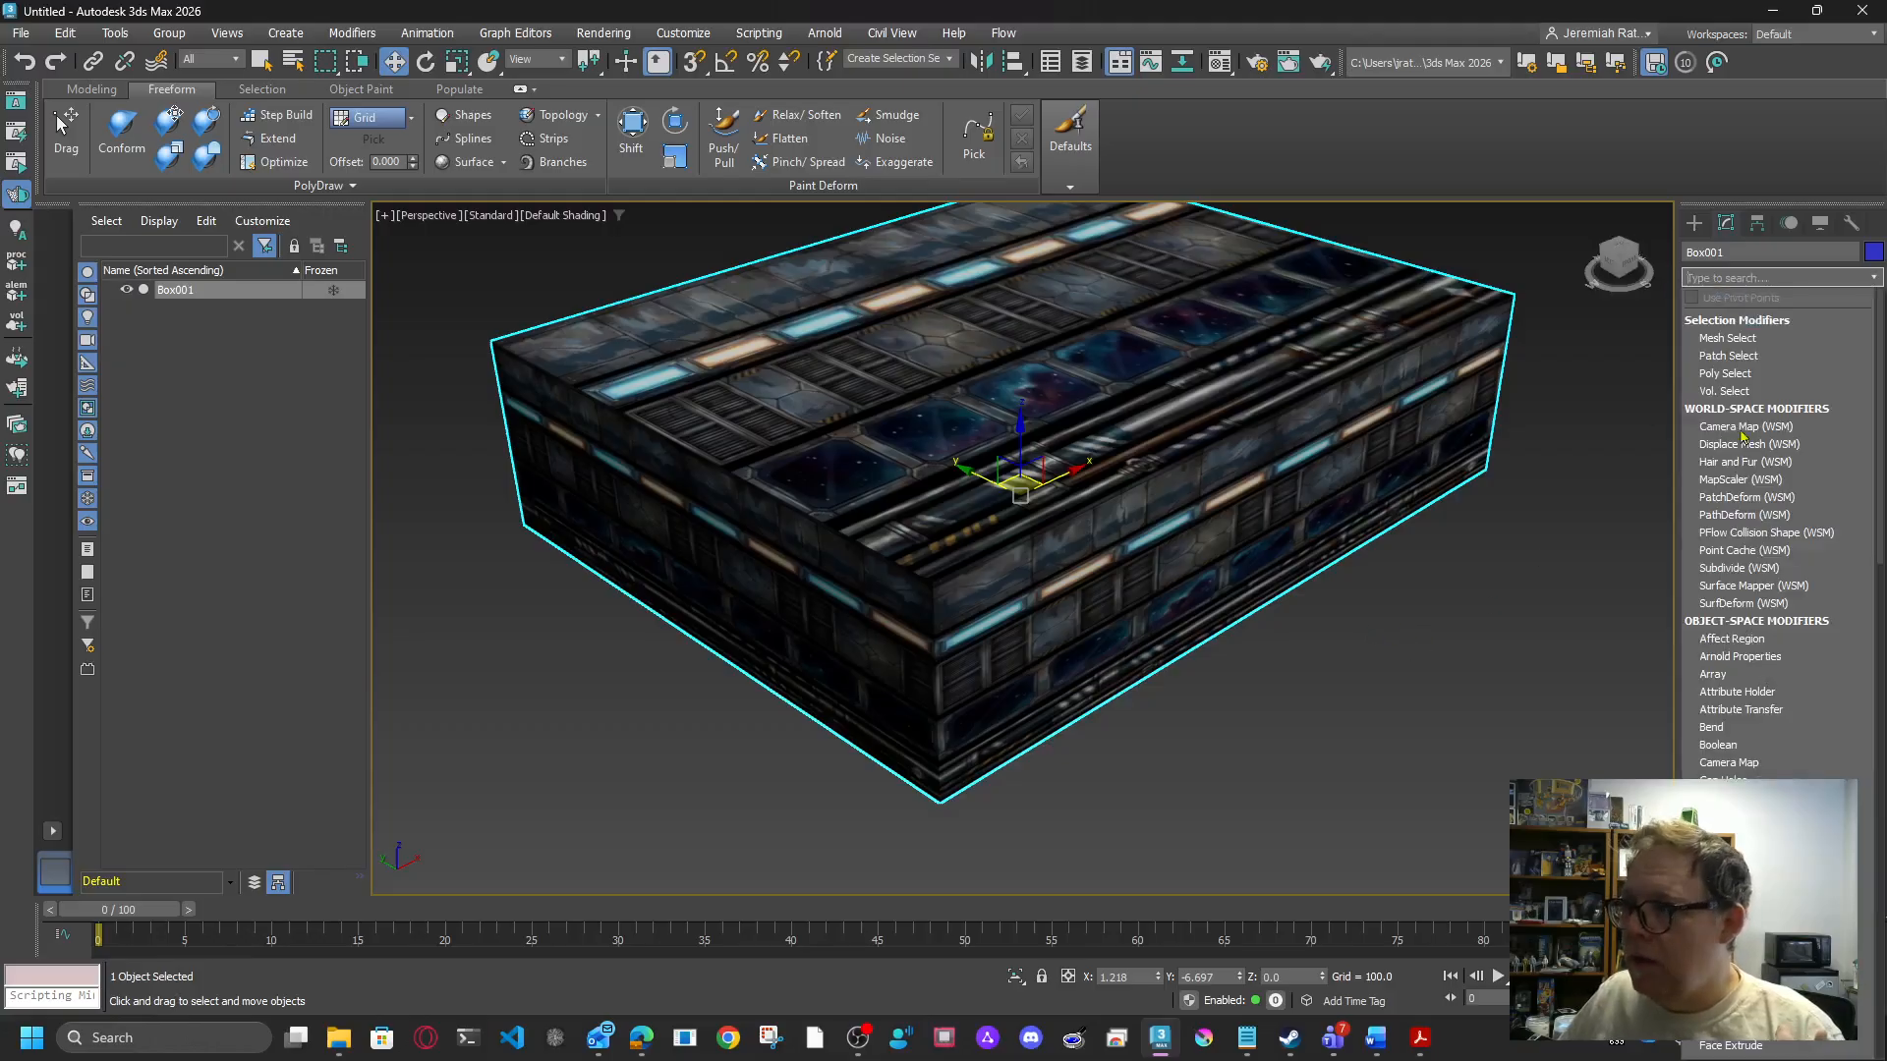
pyautogui.click(1484, 615)
pyautogui.moveTo(1621, 257)
pyautogui.mouseDown()
pyautogui.moveTo(1573, 290)
pyautogui.moveTo(1577, 257)
pyautogui.moveTo(1639, 306)
pyautogui.moveTo(1624, 280)
pyautogui.moveTo(1592, 307)
pyautogui.moveTo(1622, 287)
pyautogui.mouseUp()
pyautogui.keyDown('alt'); pyautogui.moveTo(1022, 551); pyautogui.dragTo(993, 447, button='middle'); pyautogui.keyUp('alt')
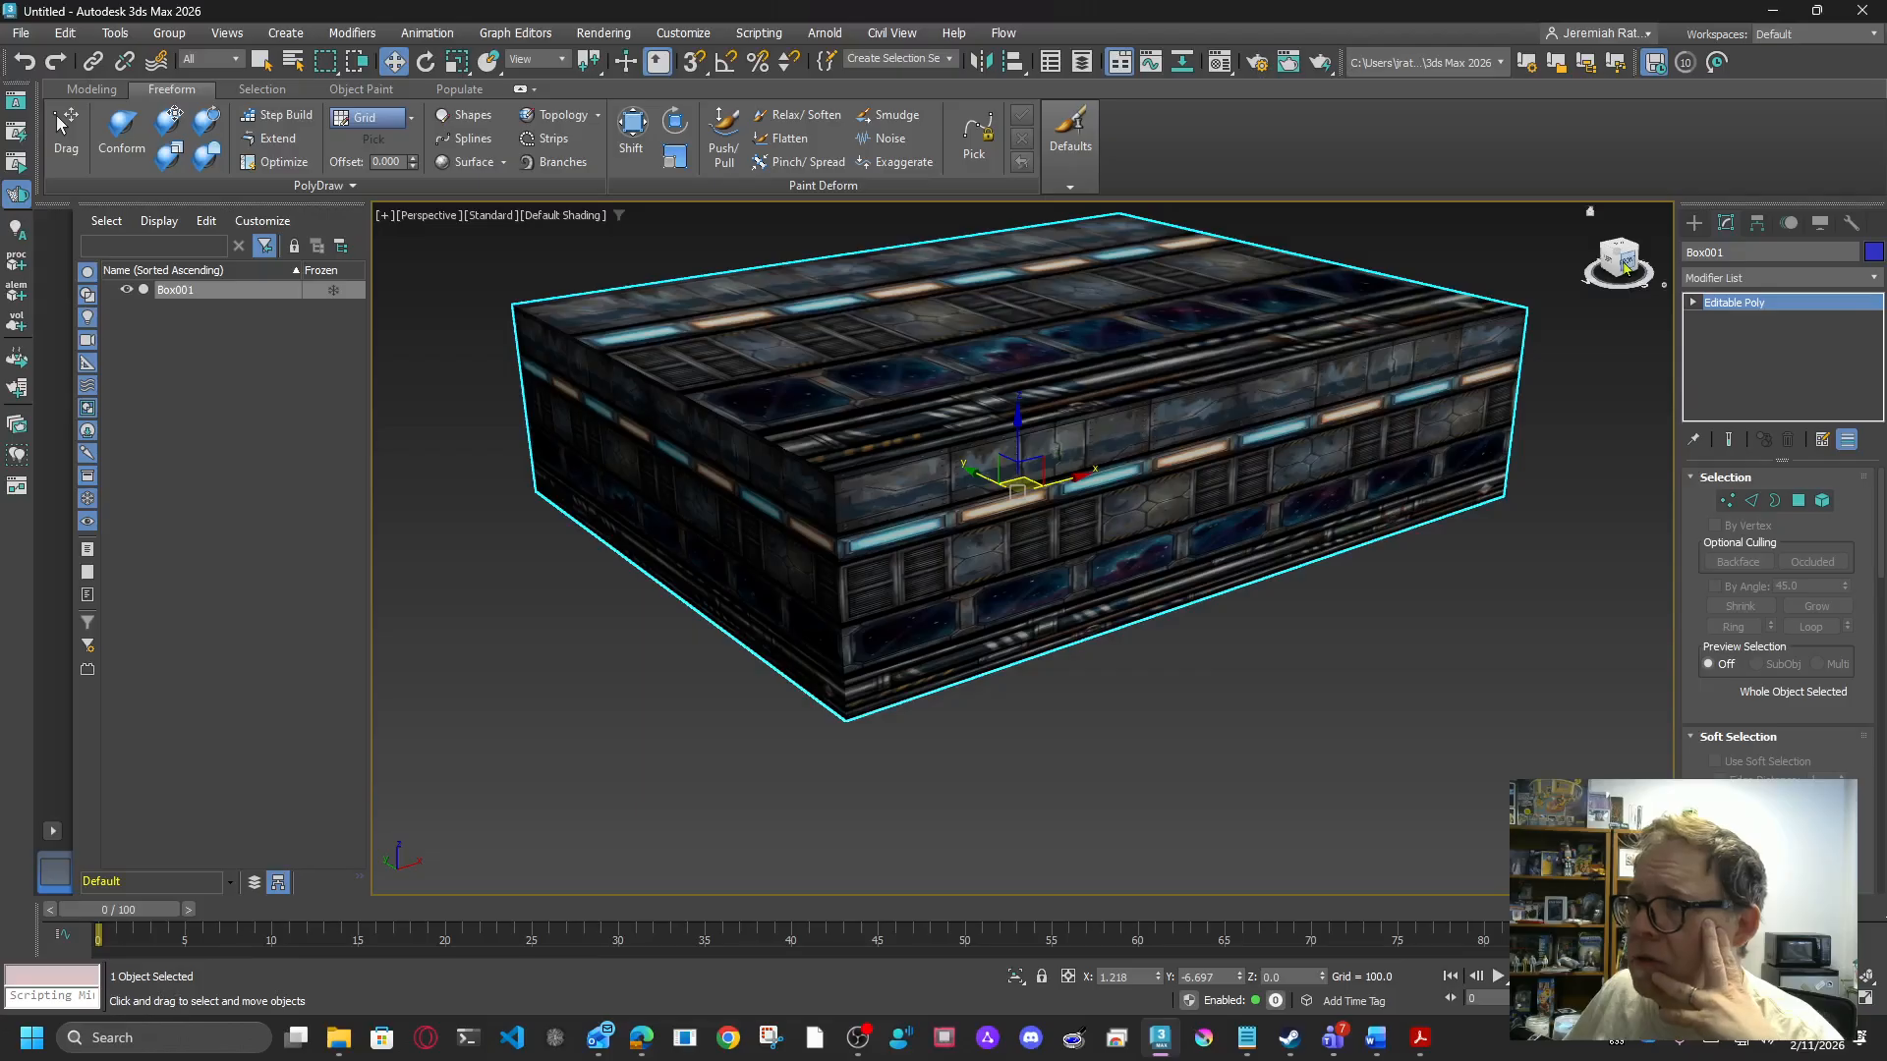
# Step: Enter the Polygon level and region-select the four side polygons of the box
pyautogui.click(1799, 502)
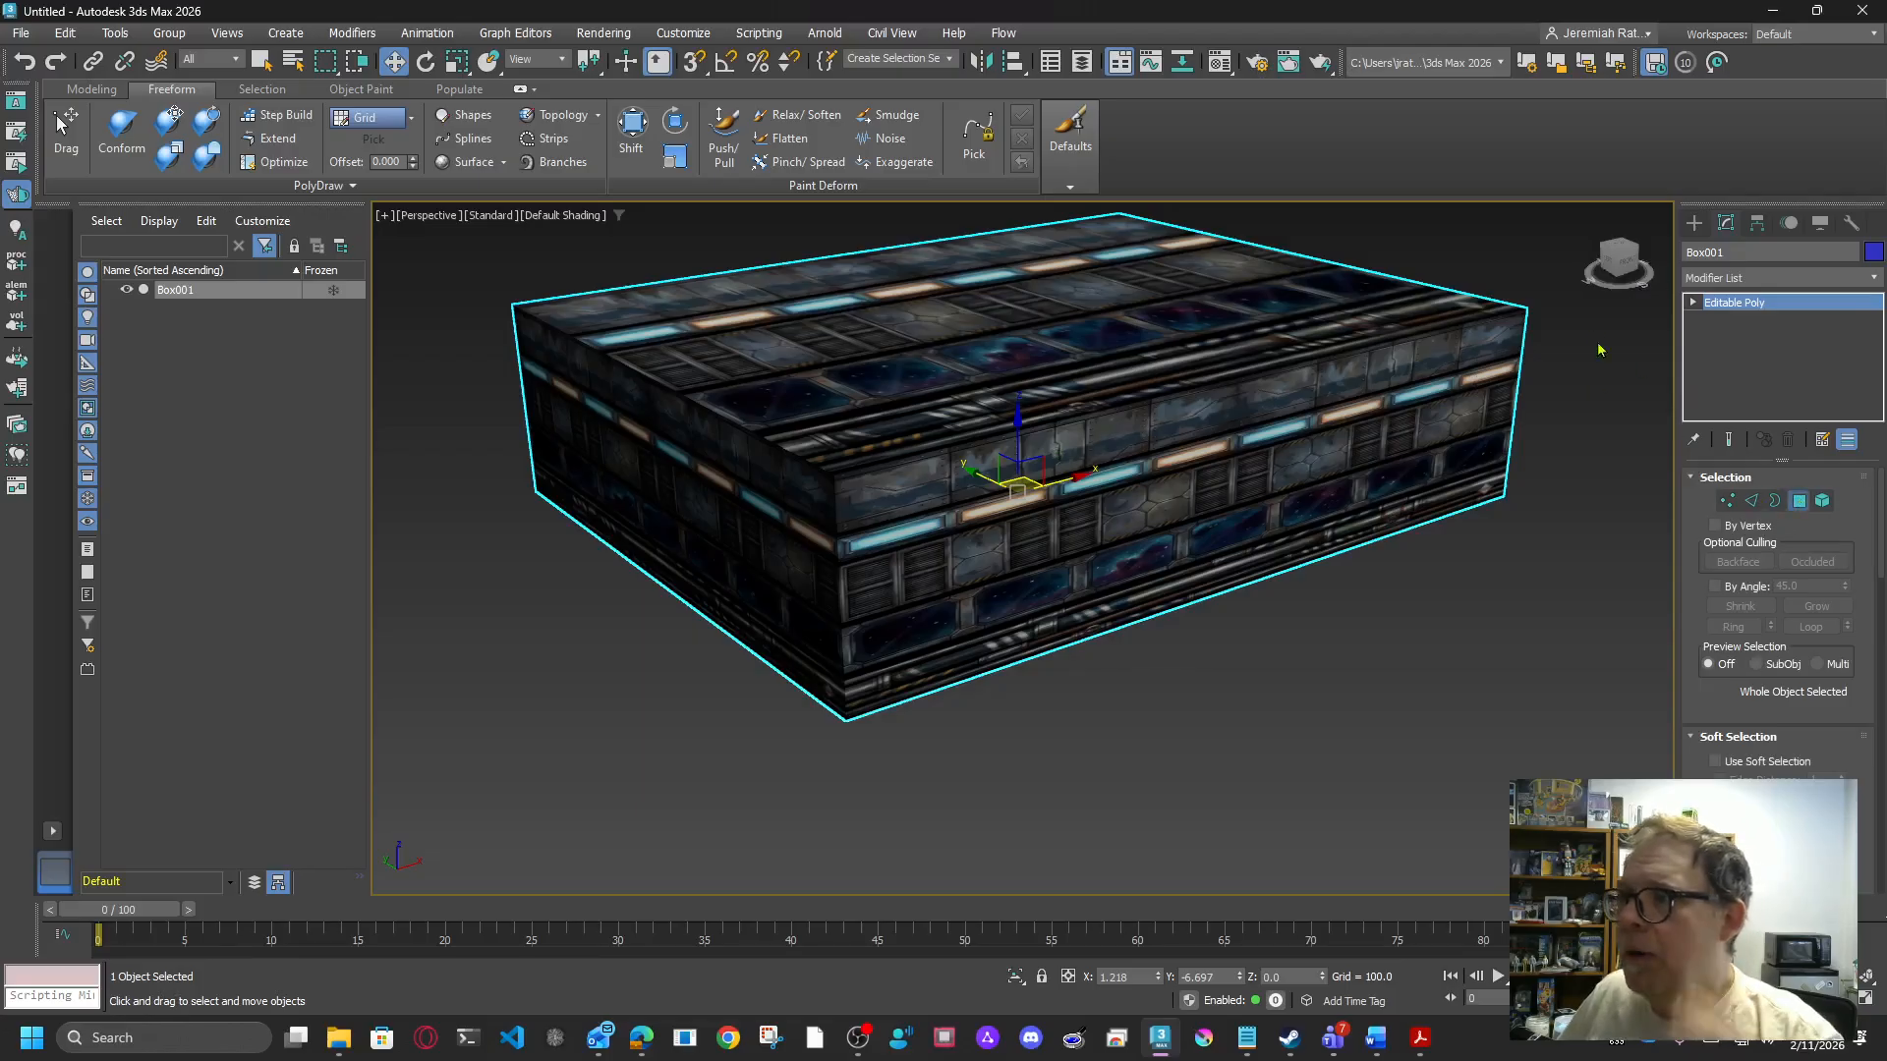
pyautogui.moveTo(1604, 251); pyautogui.dragTo(1632, 274)
pyautogui.click(1638, 272)
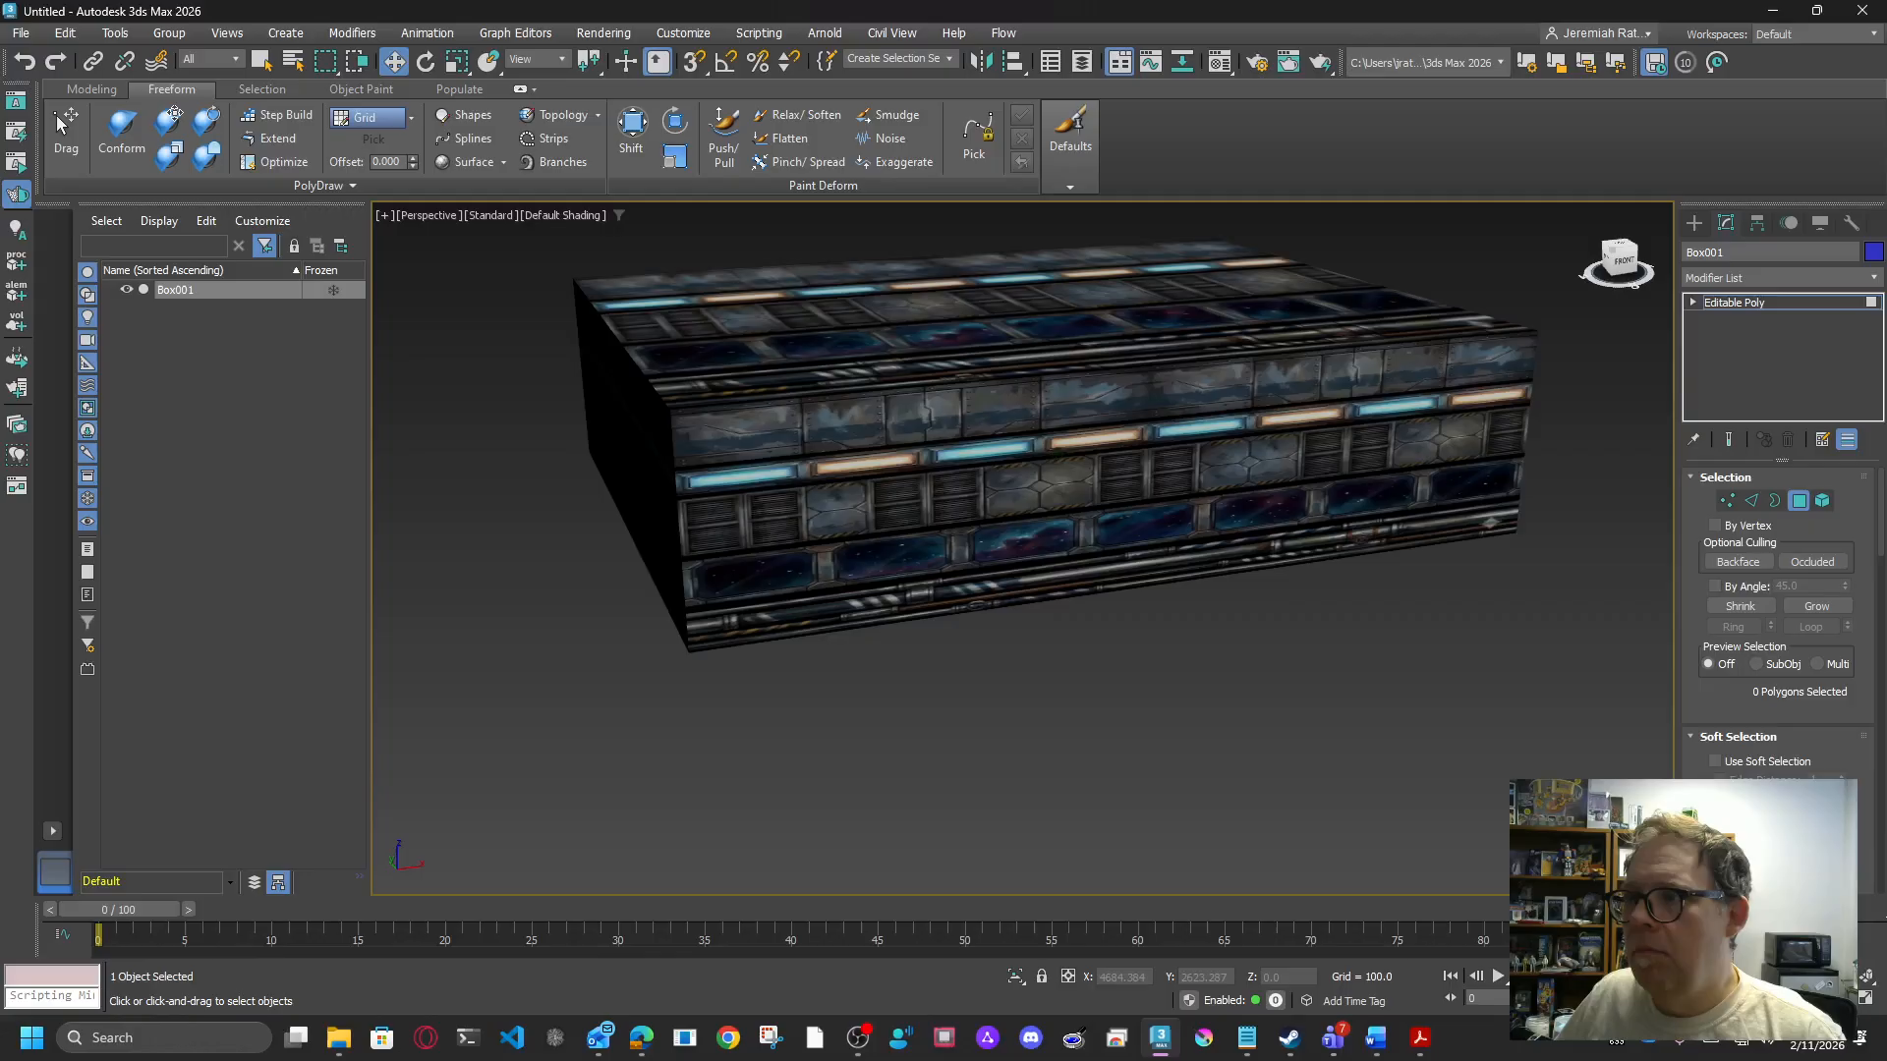
pyautogui.keyDown('alt'); pyautogui.moveTo(1057, 452); pyautogui.dragTo(879, 428, button='middle'); pyautogui.keyUp('alt')
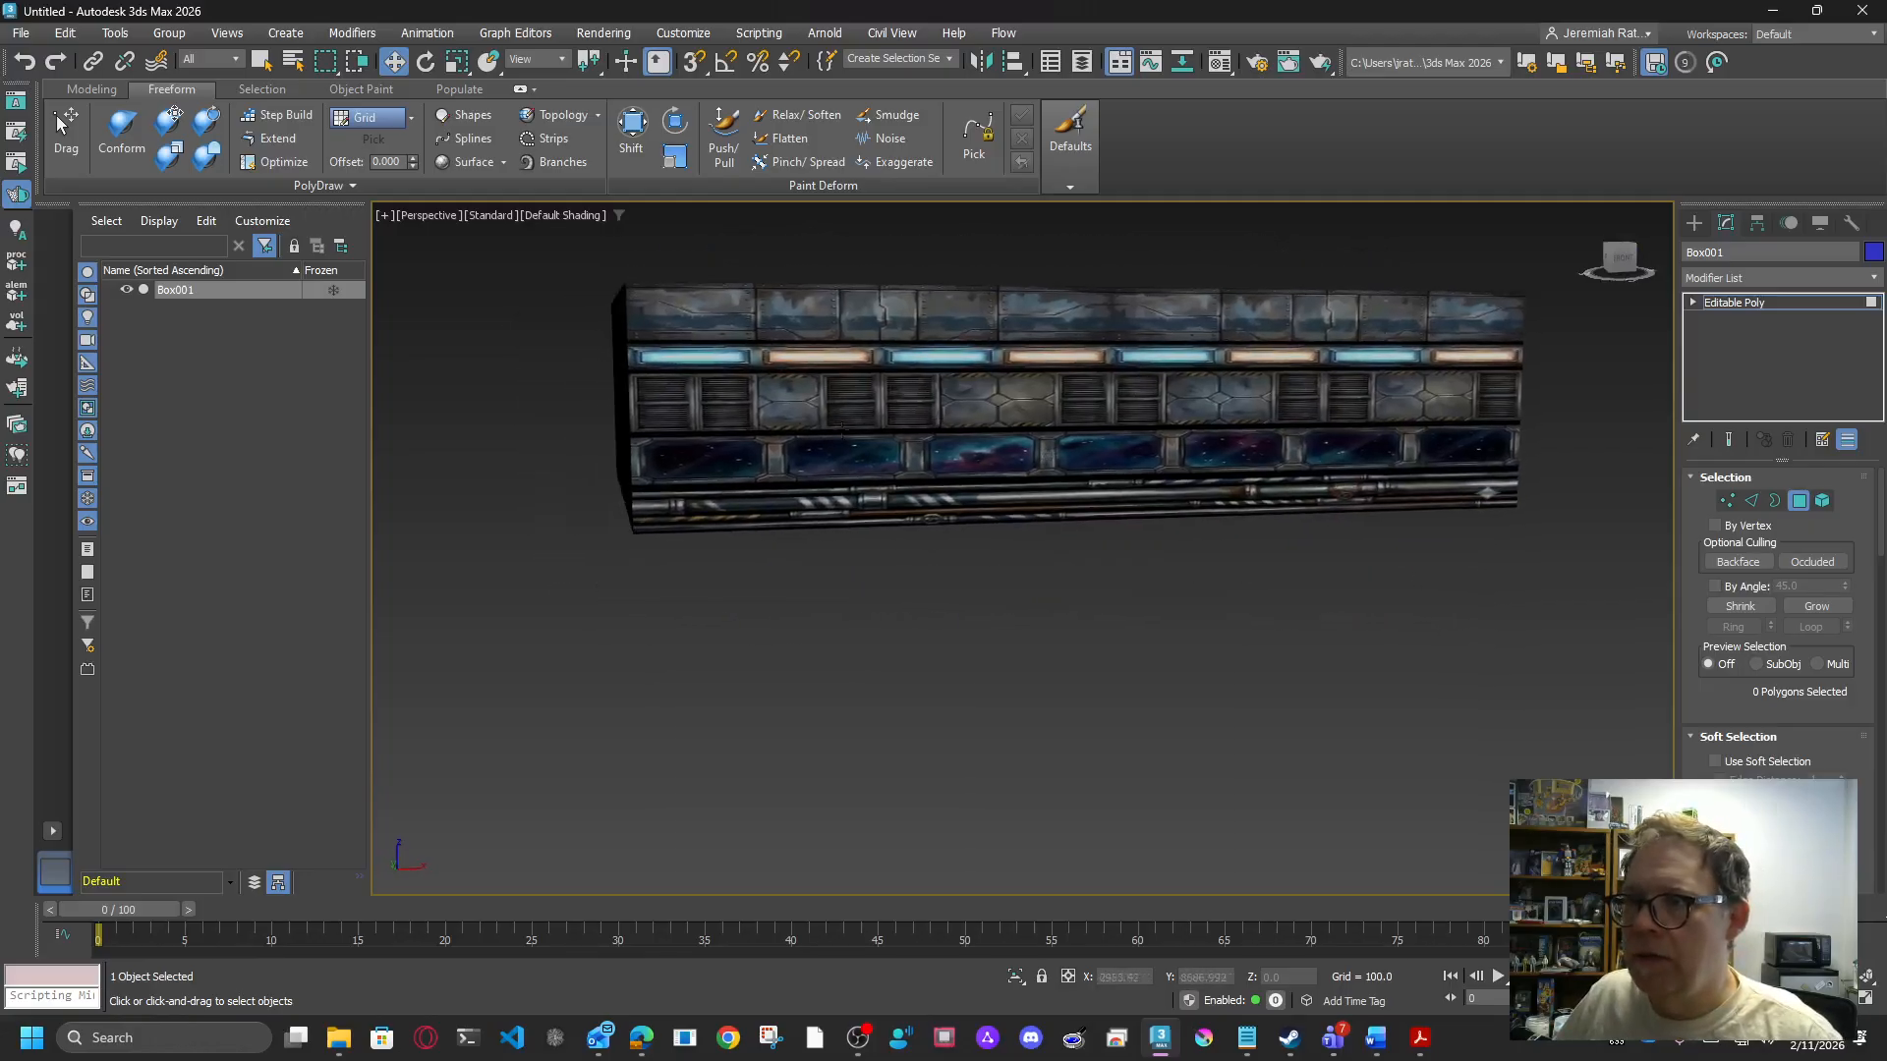
pyautogui.moveTo(1608, 426); pyautogui.dragTo(1609, 428)
pyautogui.moveTo(1623, 260); pyautogui.dragTo(1619, 303)
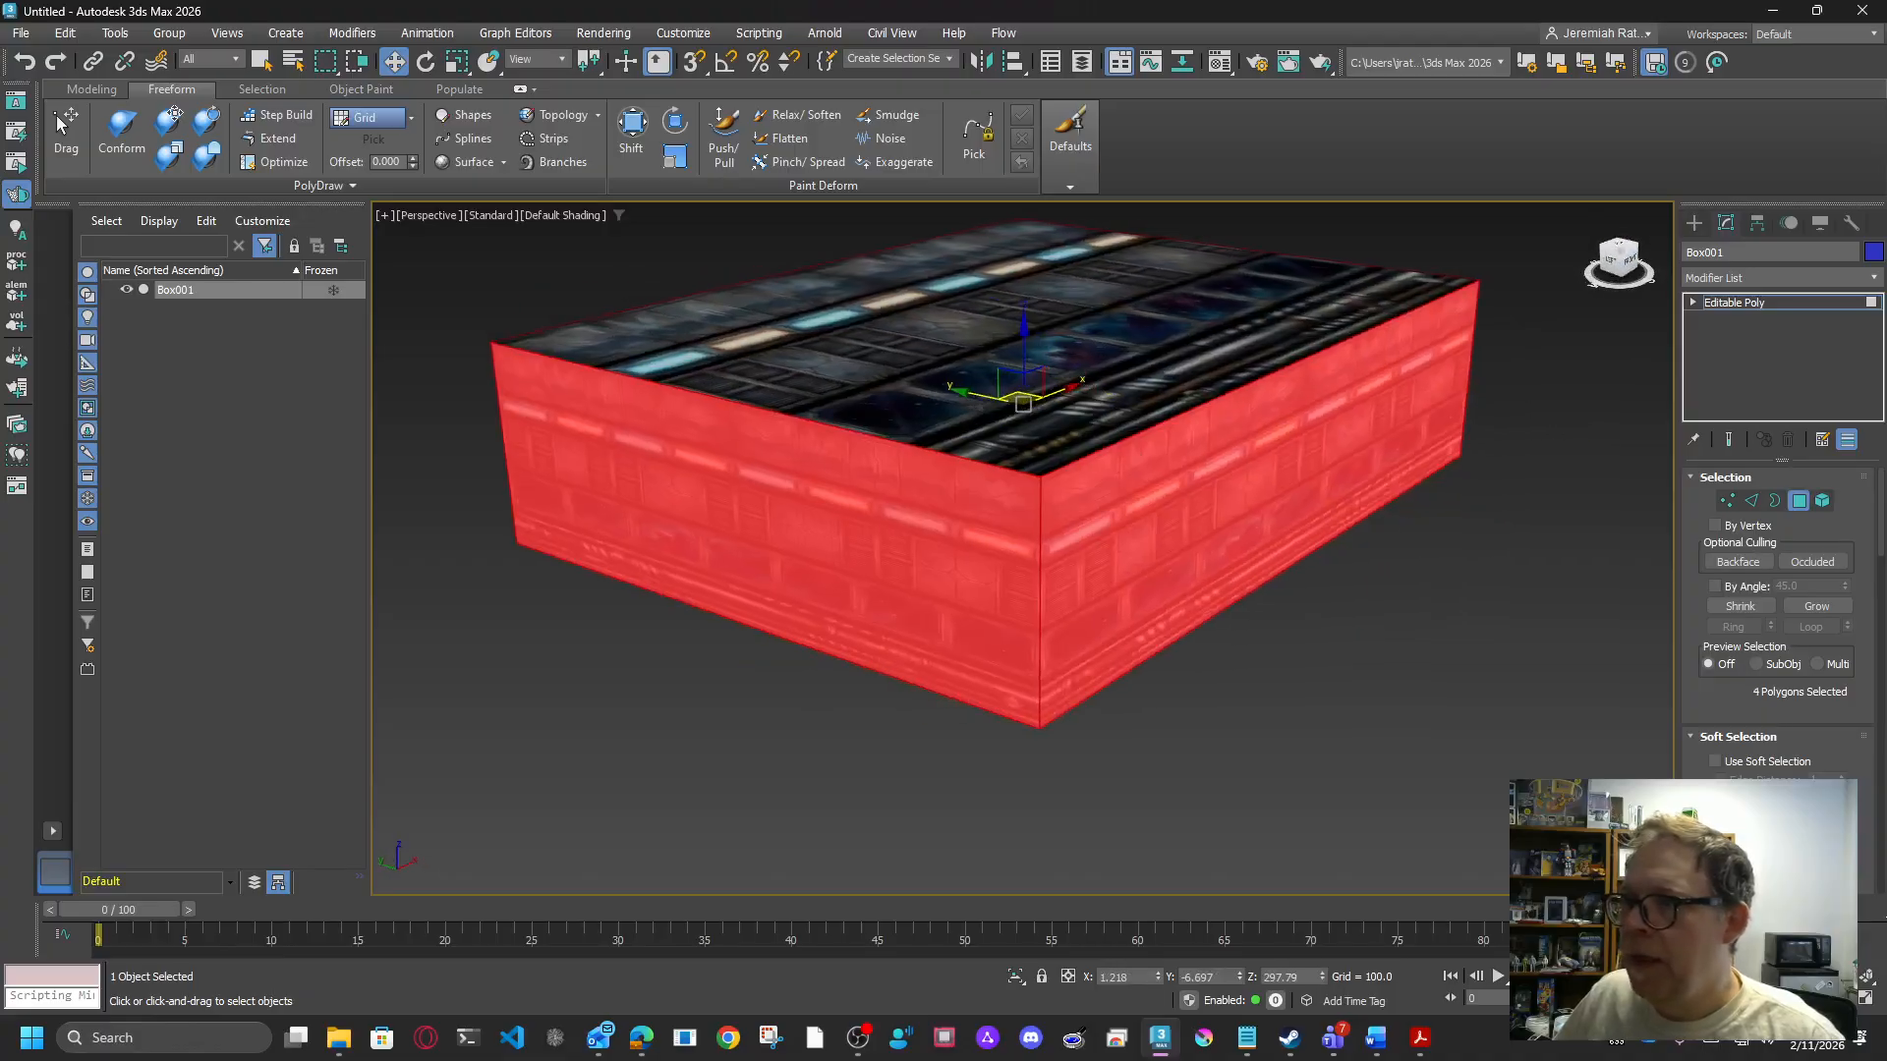
# Step: Clear the polygon selection and select a single long side polygon of the box
pyautogui.hotkey('ctrl', 'd')
pyautogui.click(1706, 284)
pyautogui.click(1515, 433)
pyautogui.click(1312, 457)
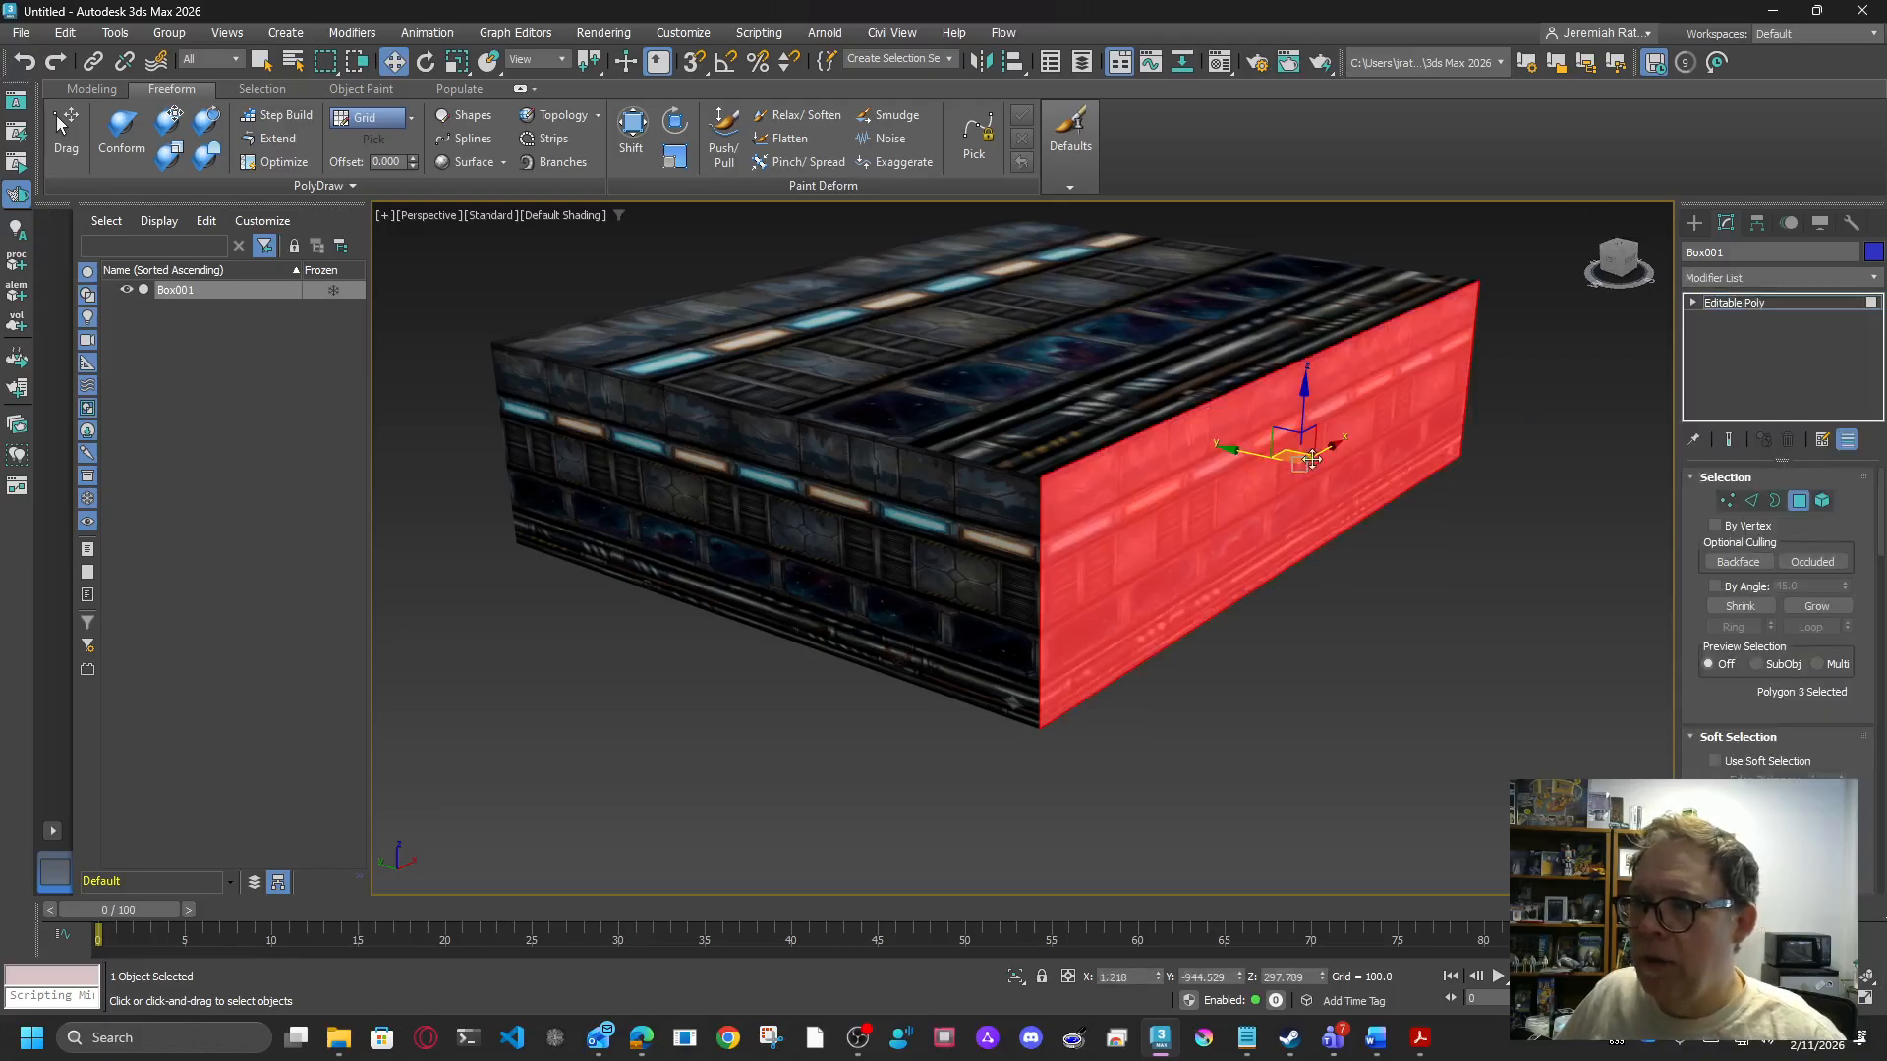
# Step: Reselect all four side polygons of the box with a selection region across its side view
pyautogui.click(1627, 268)
pyautogui.click(520, 370)
pyautogui.moveTo(529, 357); pyautogui.dragTo(1543, 413)
pyautogui.moveTo(1616, 267)
pyautogui.mouseDown()
pyautogui.moveTo(1577, 293)
pyautogui.moveTo(1592, 285)
pyautogui.mouseUp()
# Step: Add an Unwrap UVW modifier to the box with the side polygons selected
pyautogui.click(1788, 279)
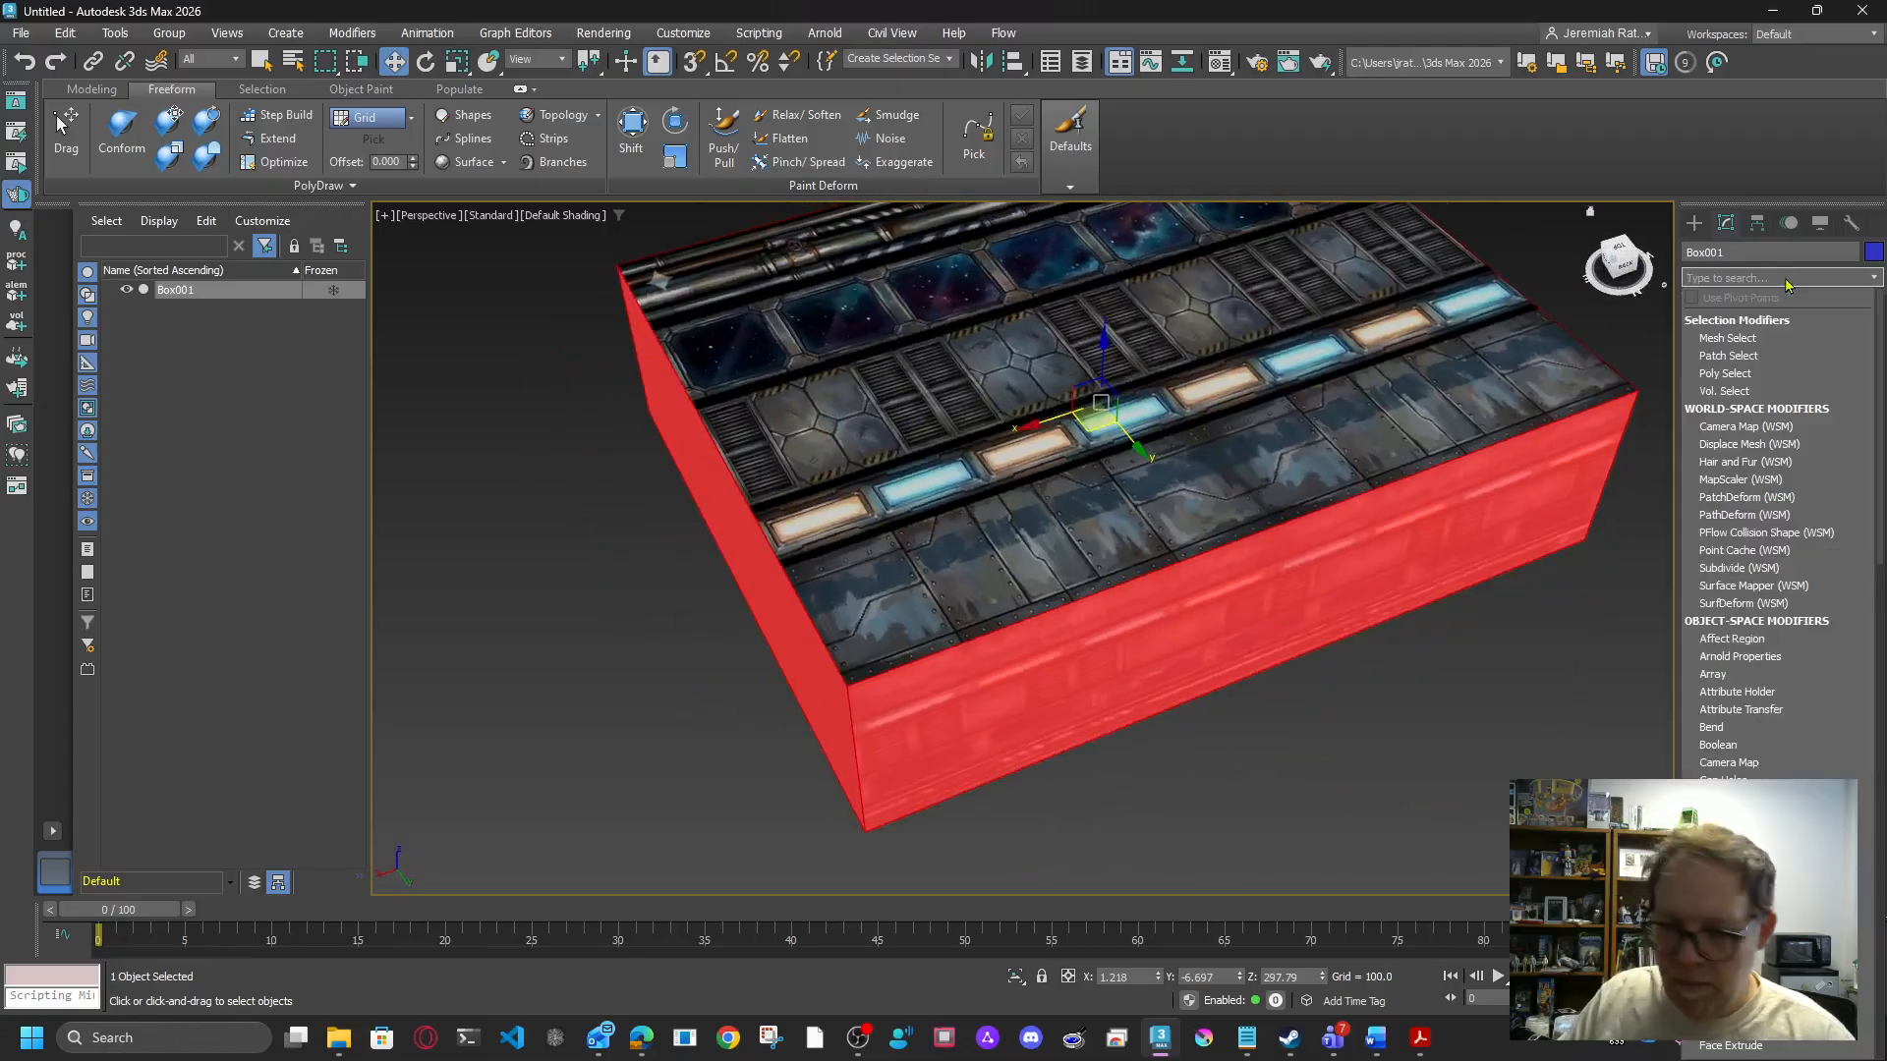
pyautogui.write('un')
pyautogui.press('Return')
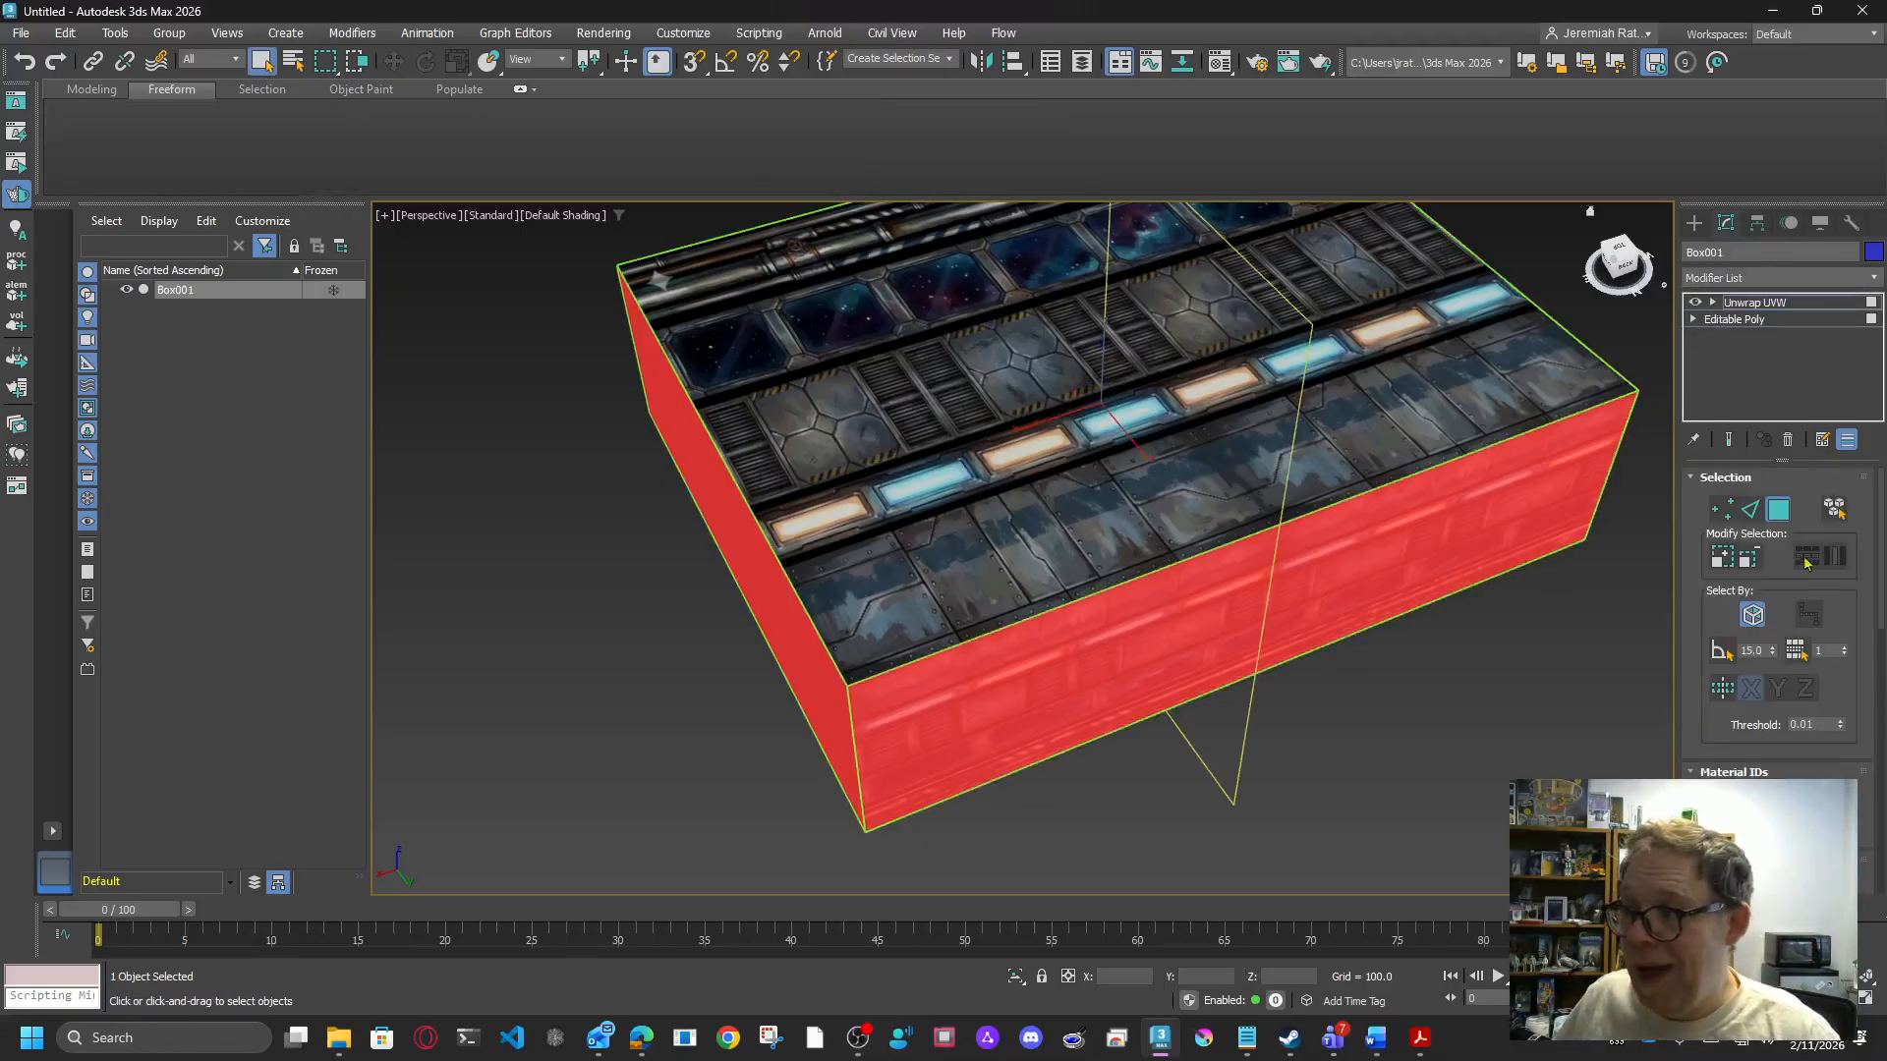
# Step: Open the UV editor, show the Map #1 bitmap as its background and place the window beside the box
pyautogui.hotkey('ctrl', 'e')
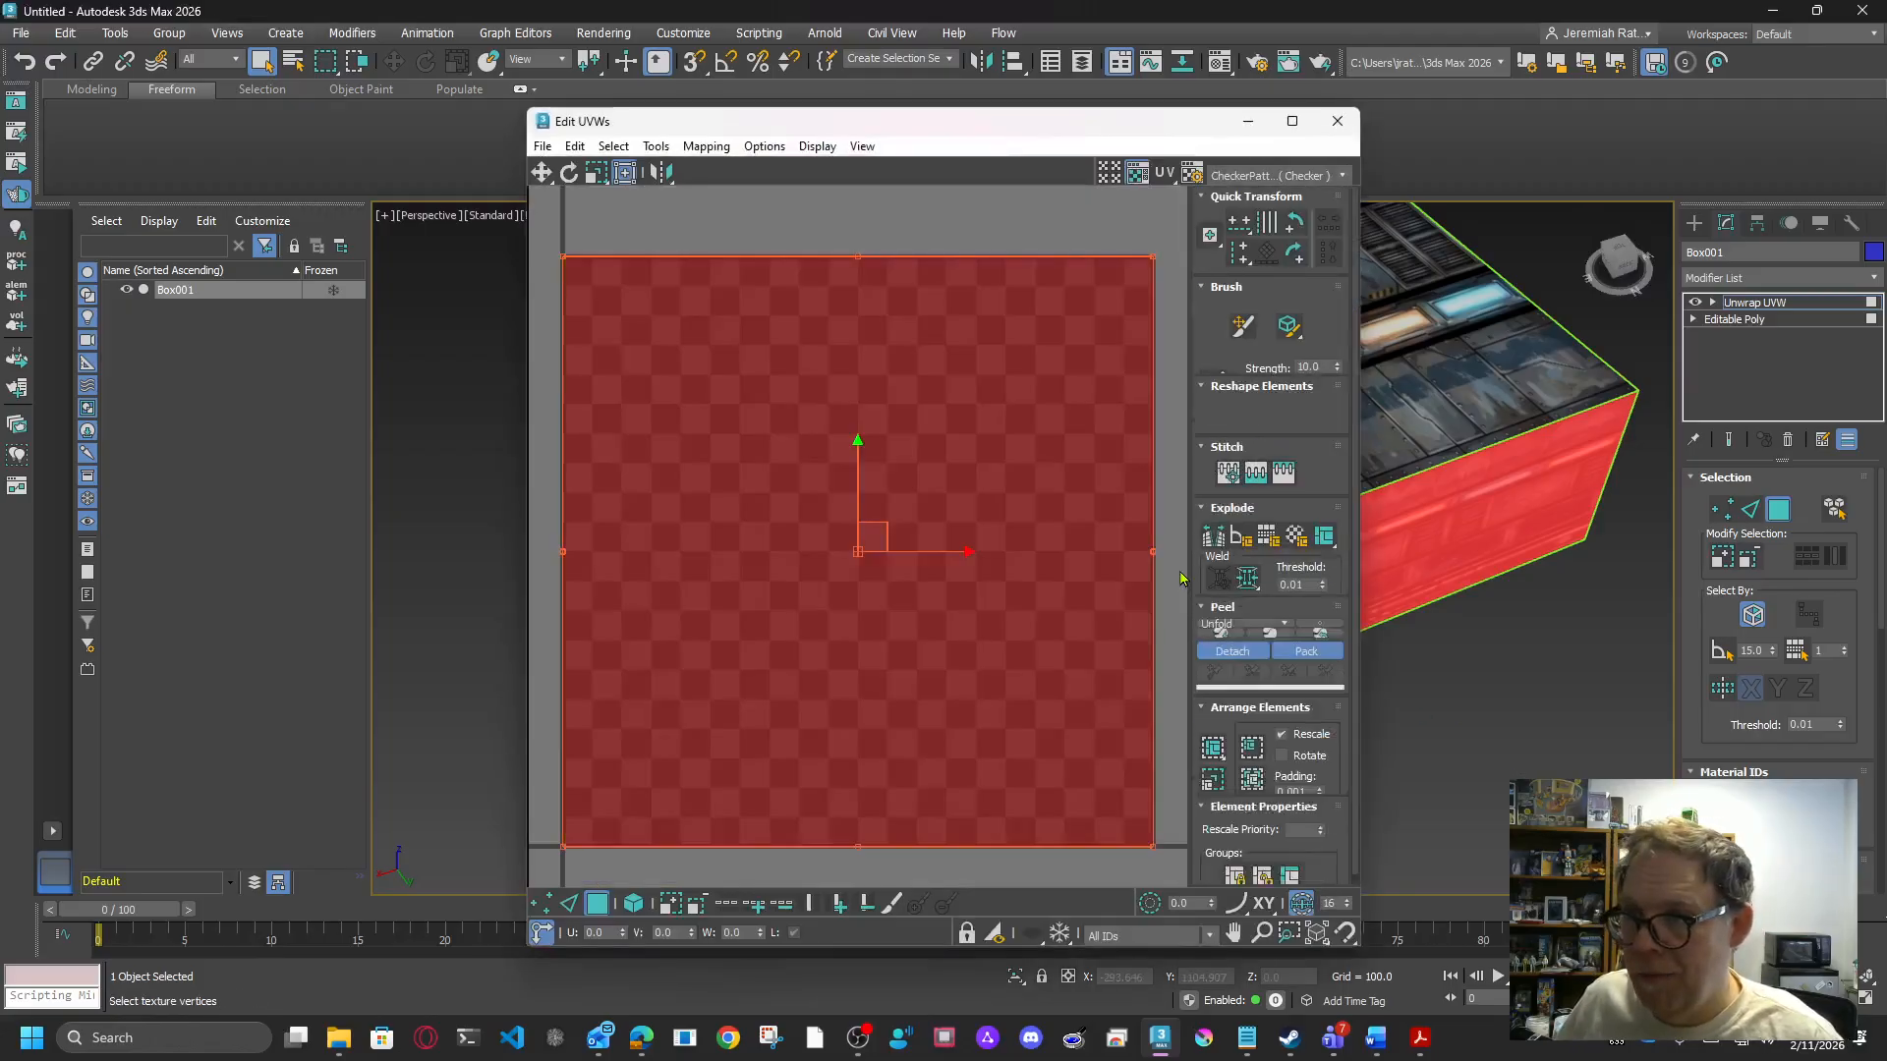
pyautogui.click(1243, 177)
pyautogui.click(1261, 222)
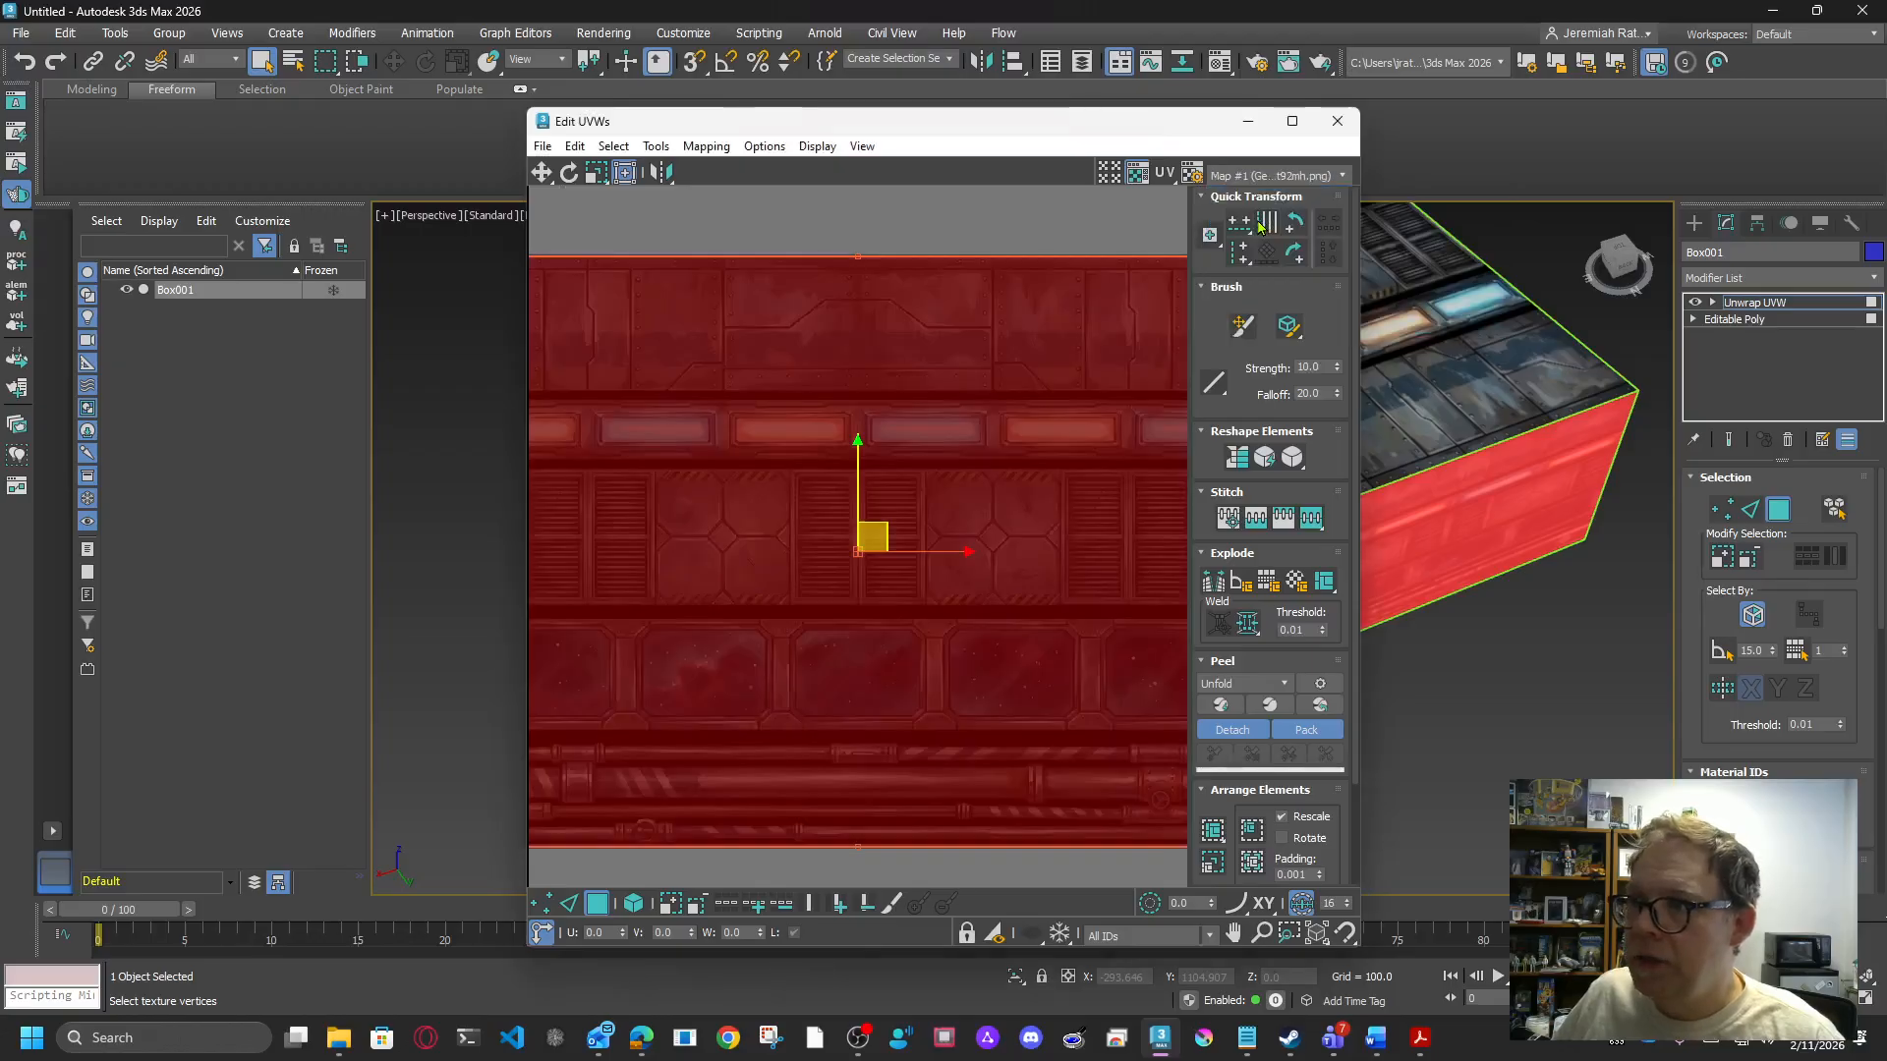
pyautogui.scroll(-5, 827, 238)
pyautogui.moveTo(770, 221); pyautogui.dragTo(812, 344, button='middle')
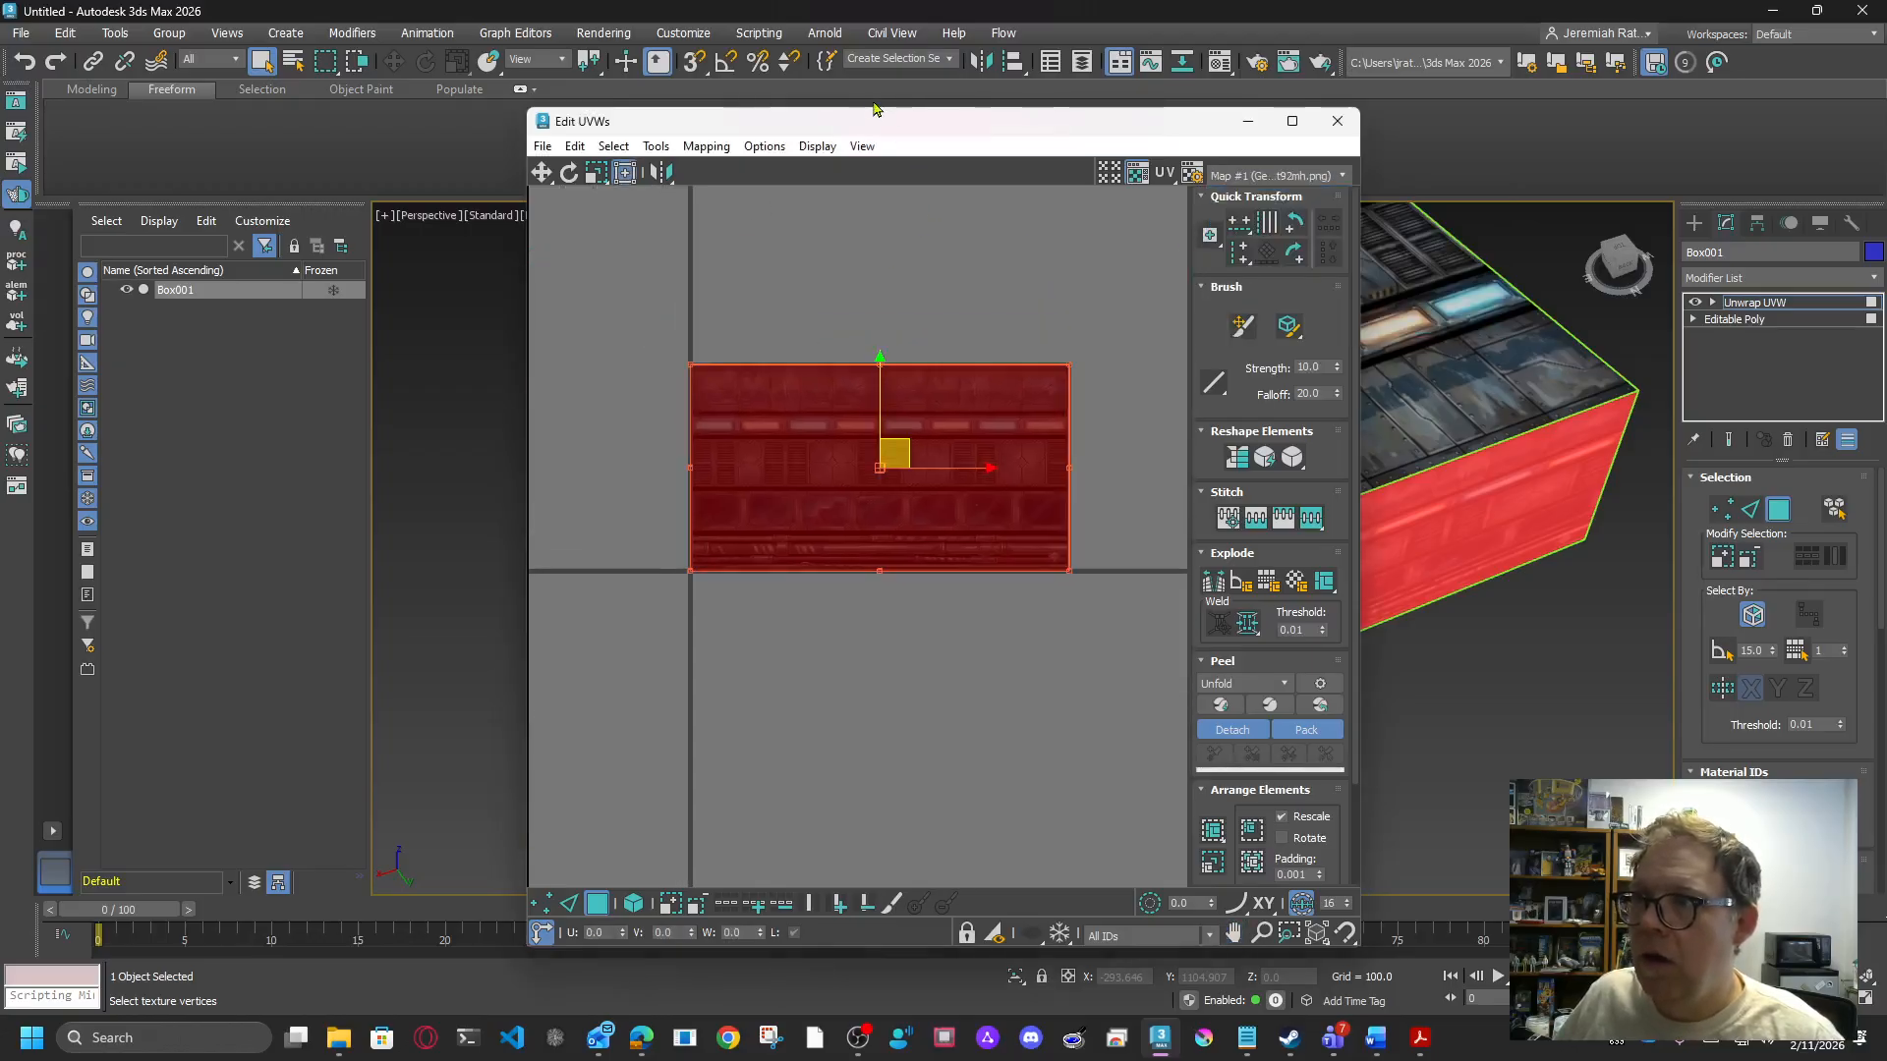
pyautogui.moveTo(1087, 131); pyautogui.dragTo(1547, 174)
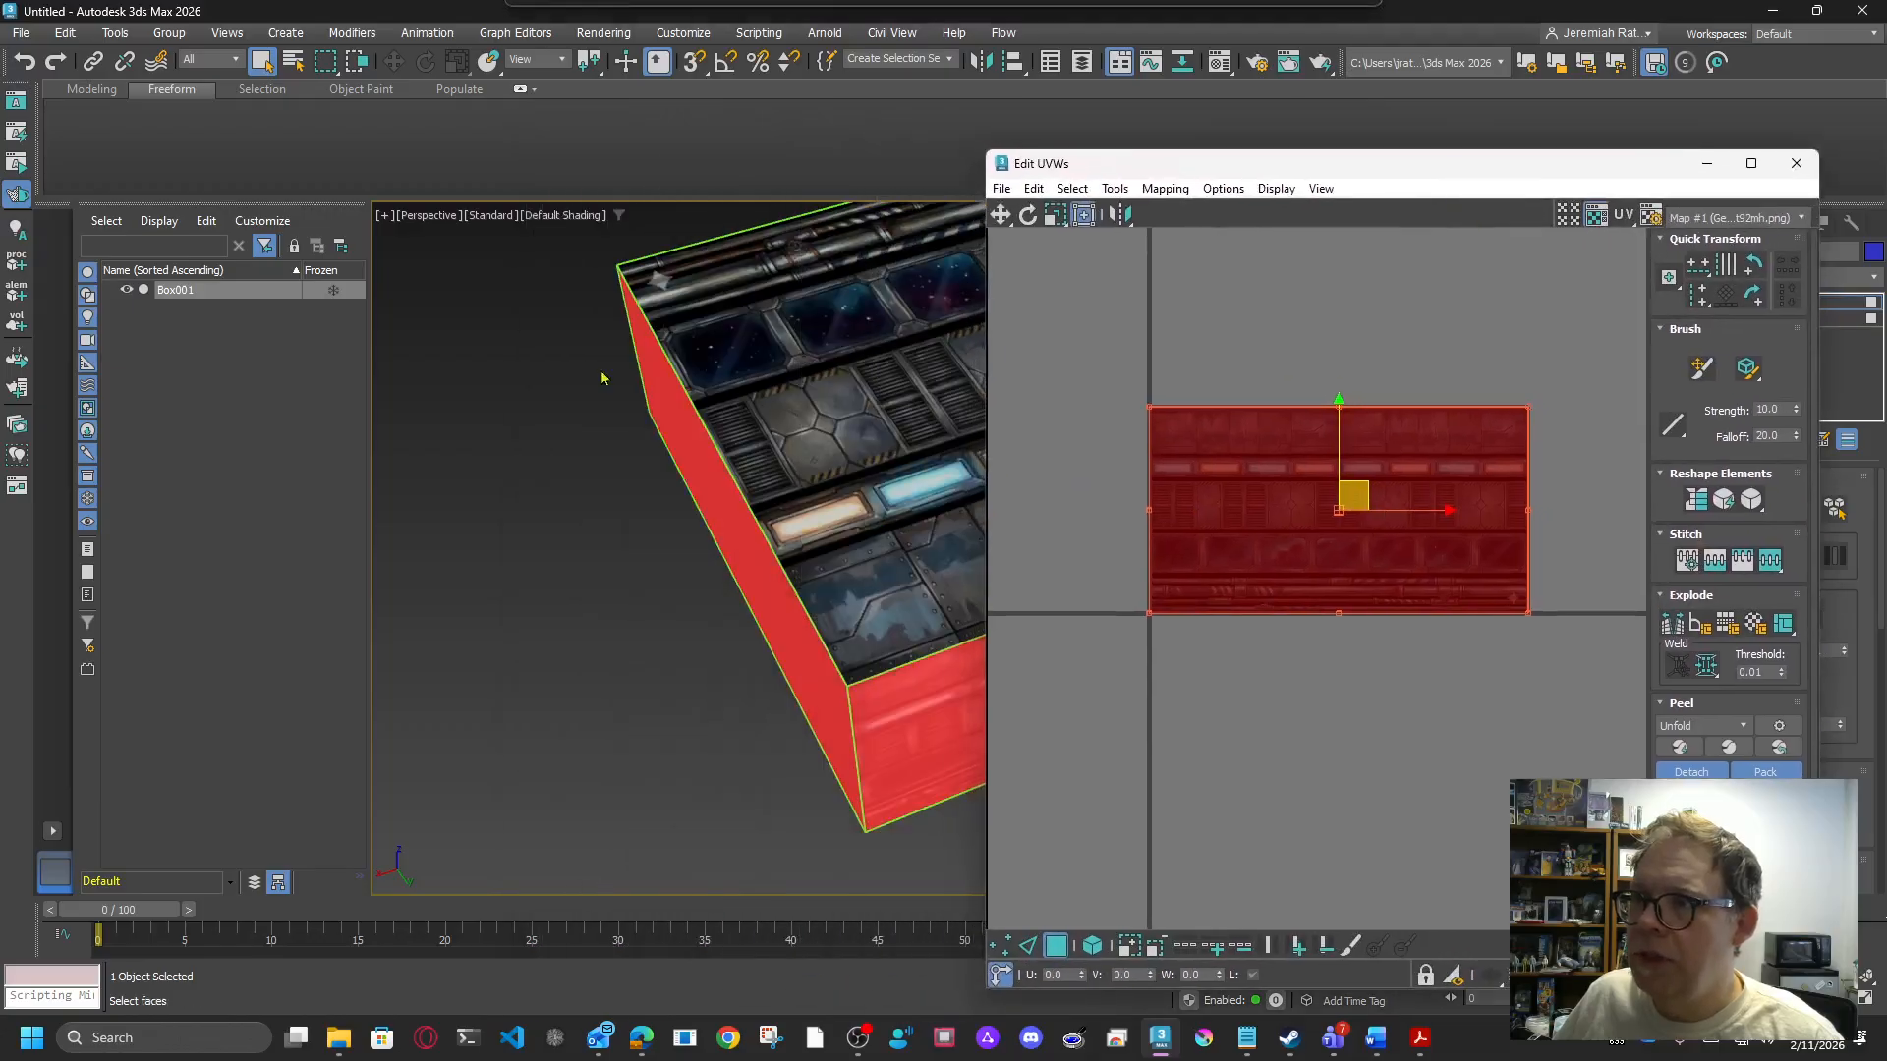
# Step: Try to scale the side faces' UVs slightly from their upper right corner with the Freeform tool
pyautogui.scroll(3, 602, 371)
pyautogui.hotkey('ctrl', 'r')
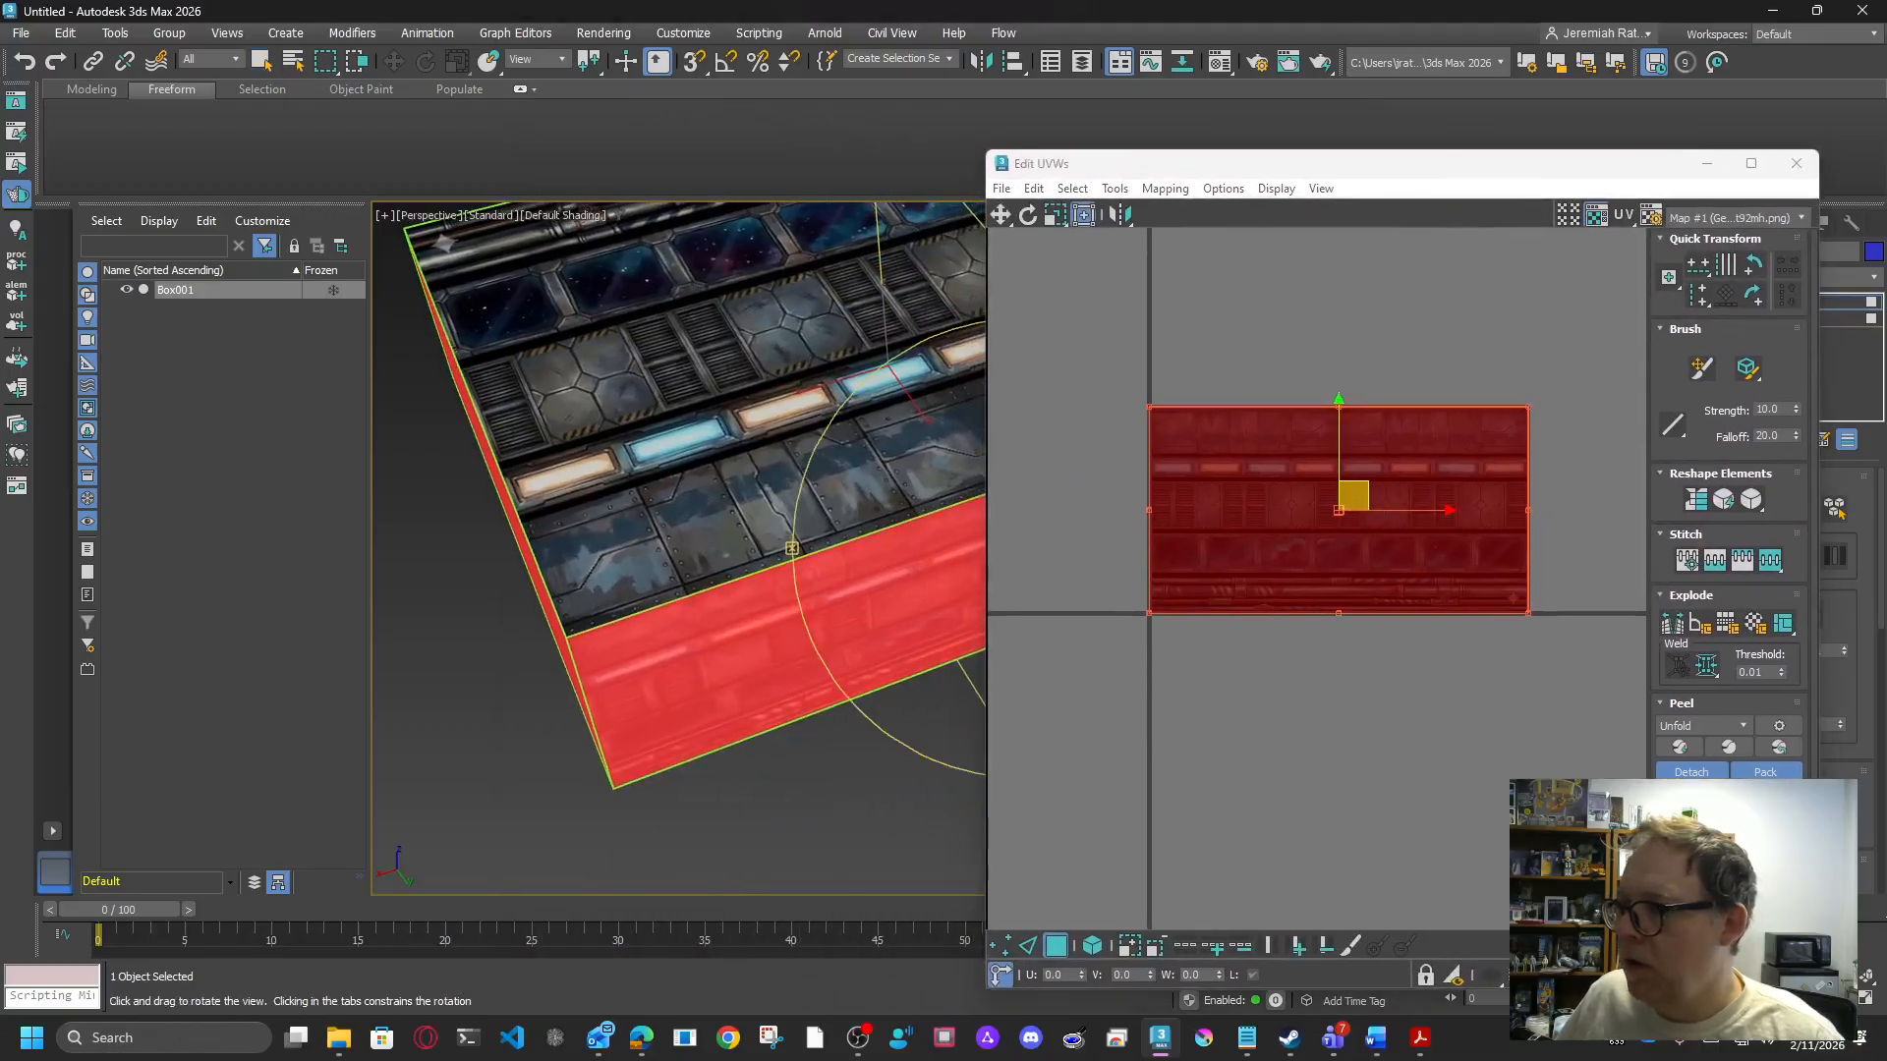
pyautogui.moveTo(709, 590); pyautogui.dragTo(715, 586)
pyautogui.rightClick(639, 697)
pyautogui.scroll(-4, 722, 662)
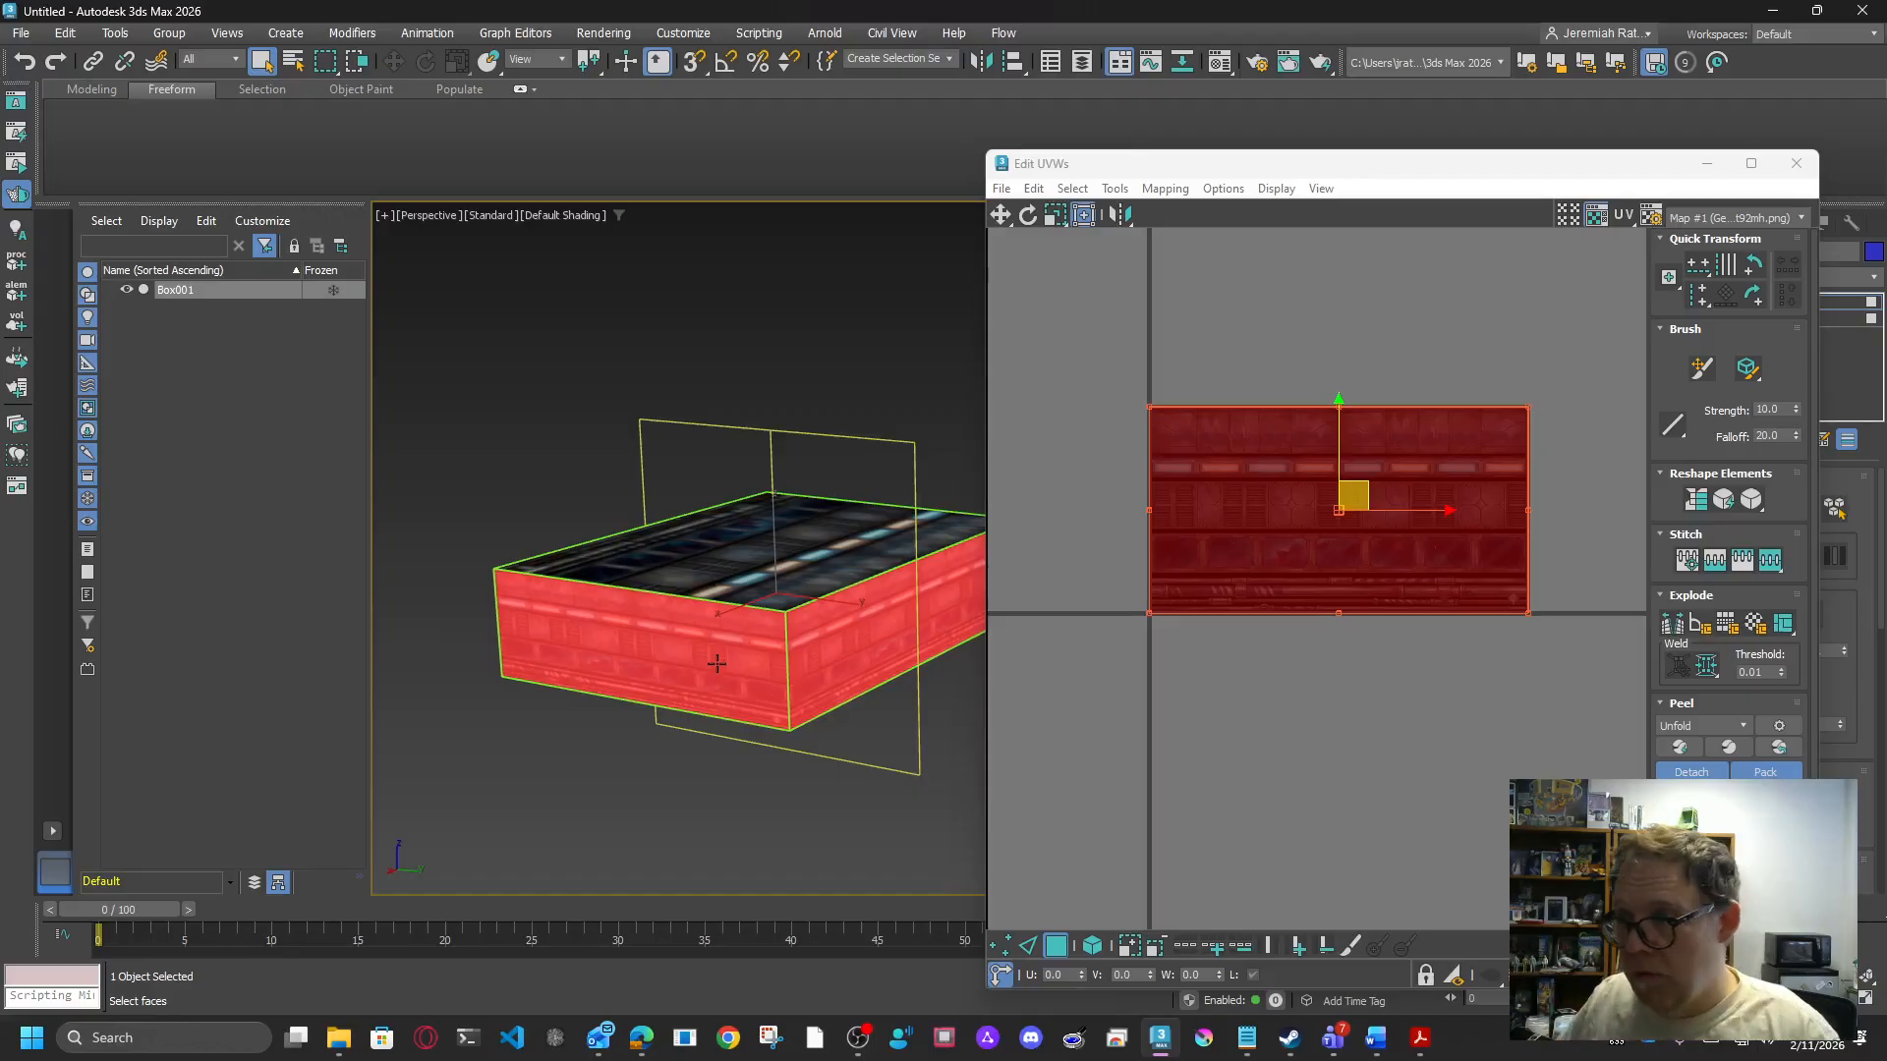
pyautogui.click(1496, 407)
pyautogui.moveTo(1530, 408); pyautogui.dragTo(1528, 413)
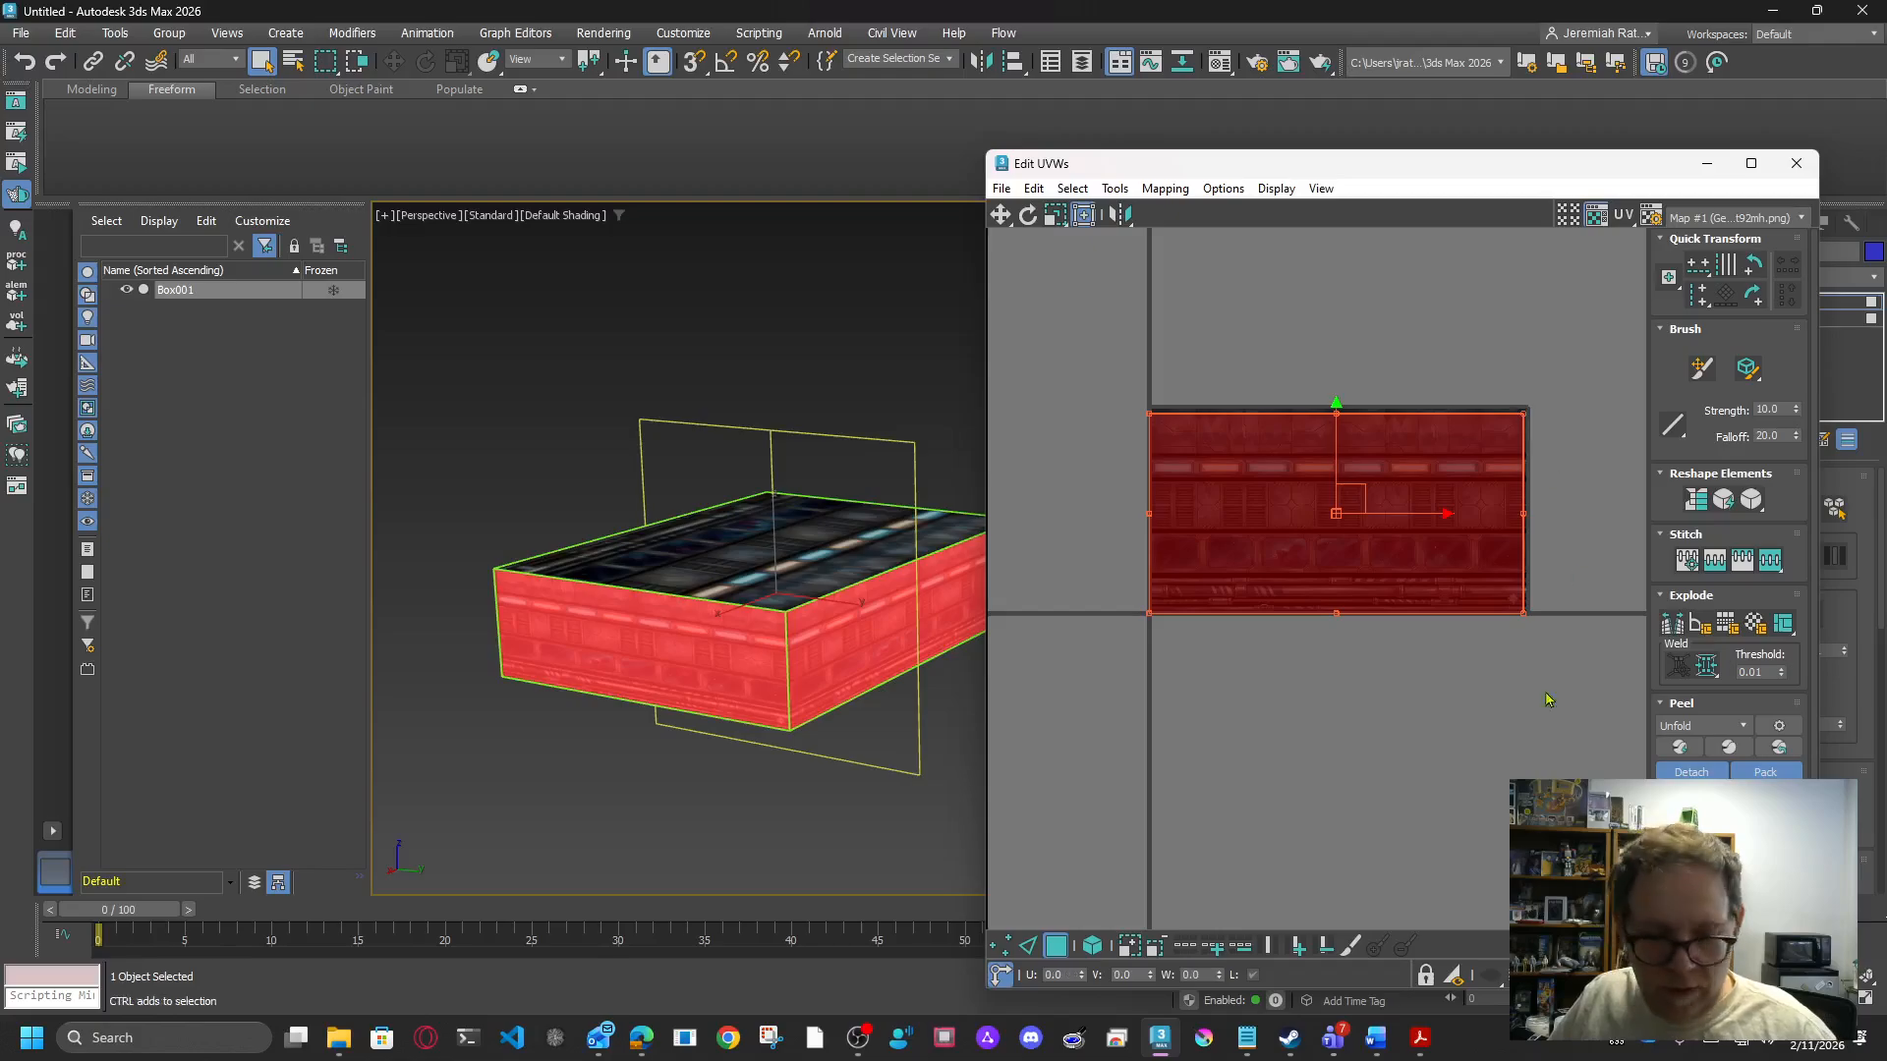
# Step: Shrink the side faces' UVs vertically with the Freeform tool so they cover only the topmost metal panel strip
pyautogui.scroll(3, 1536, 661)
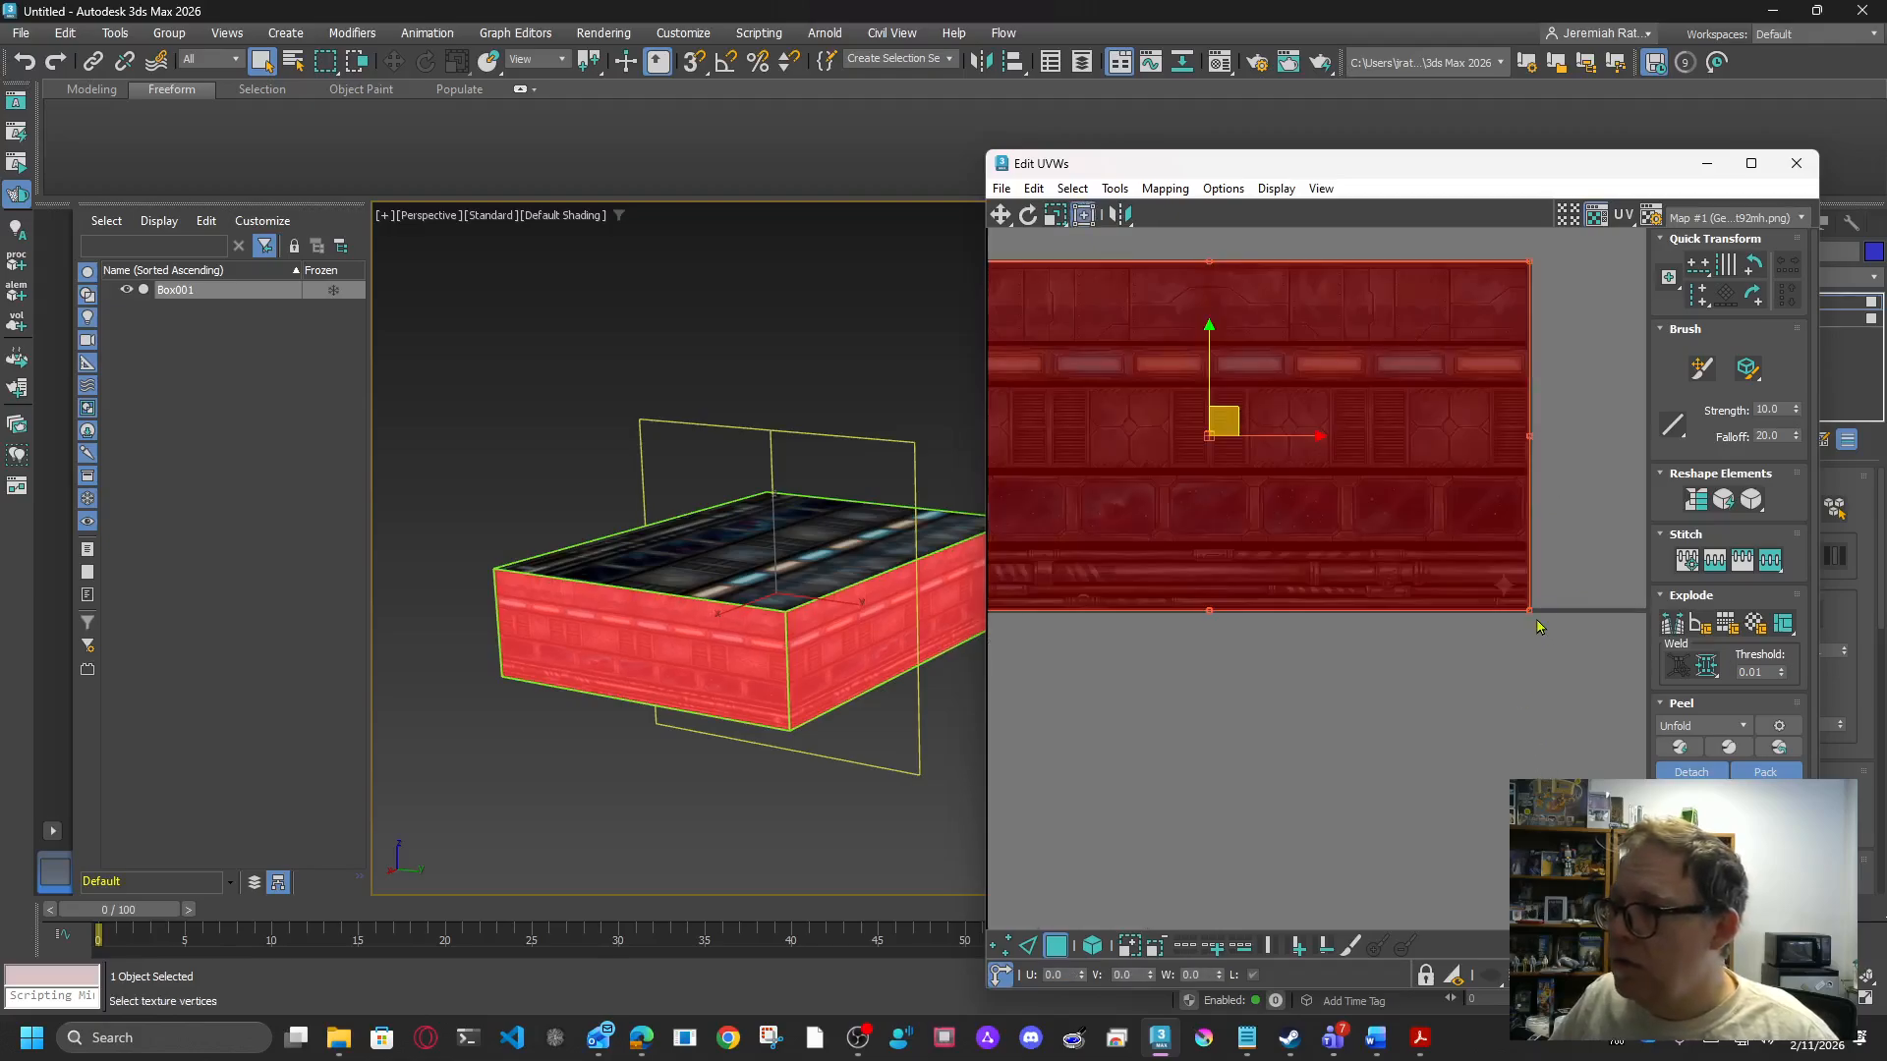
pyautogui.moveTo(1529, 611); pyautogui.dragTo(1553, 355)
pyautogui.scroll(3, 1553, 354)
pyautogui.moveTo(1572, 549); pyautogui.dragTo(1576, 507)
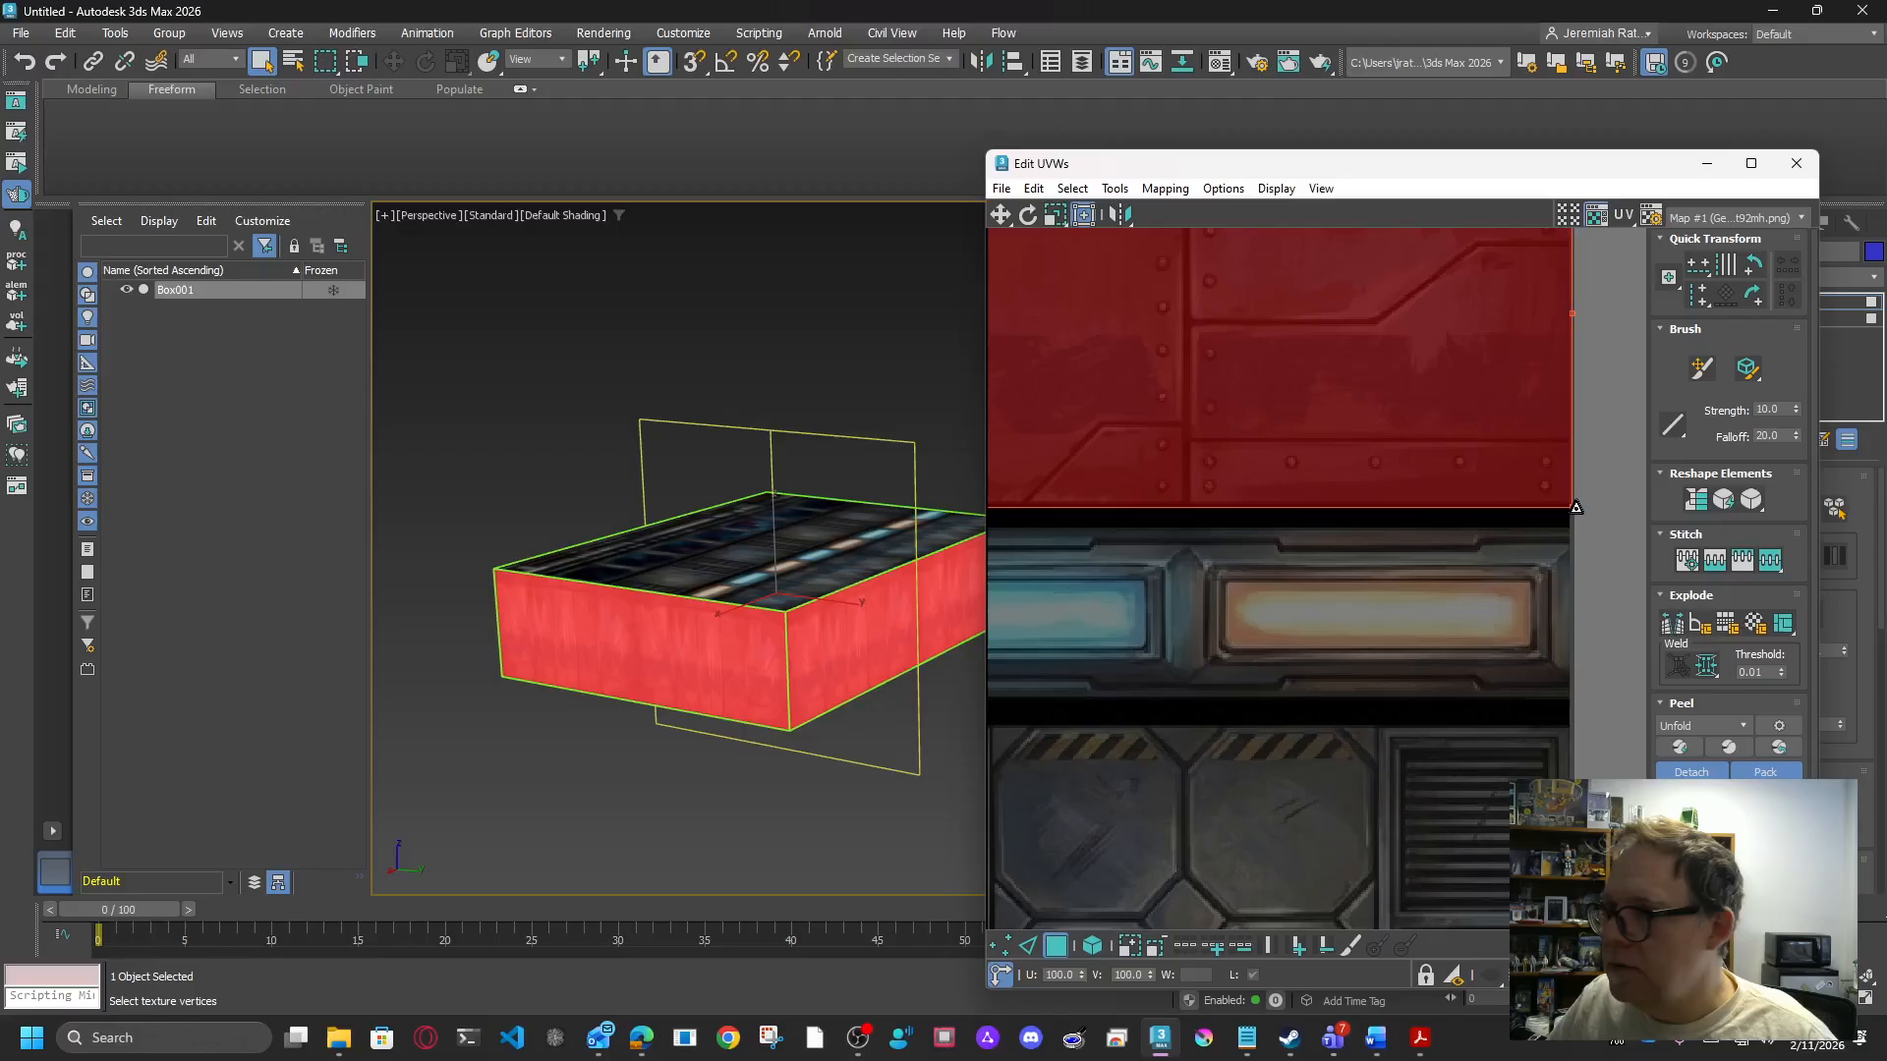
# Step: Examine the metal panel texture on the box's side faces up close and from different angles in the Perspective view
pyautogui.click(841, 808)
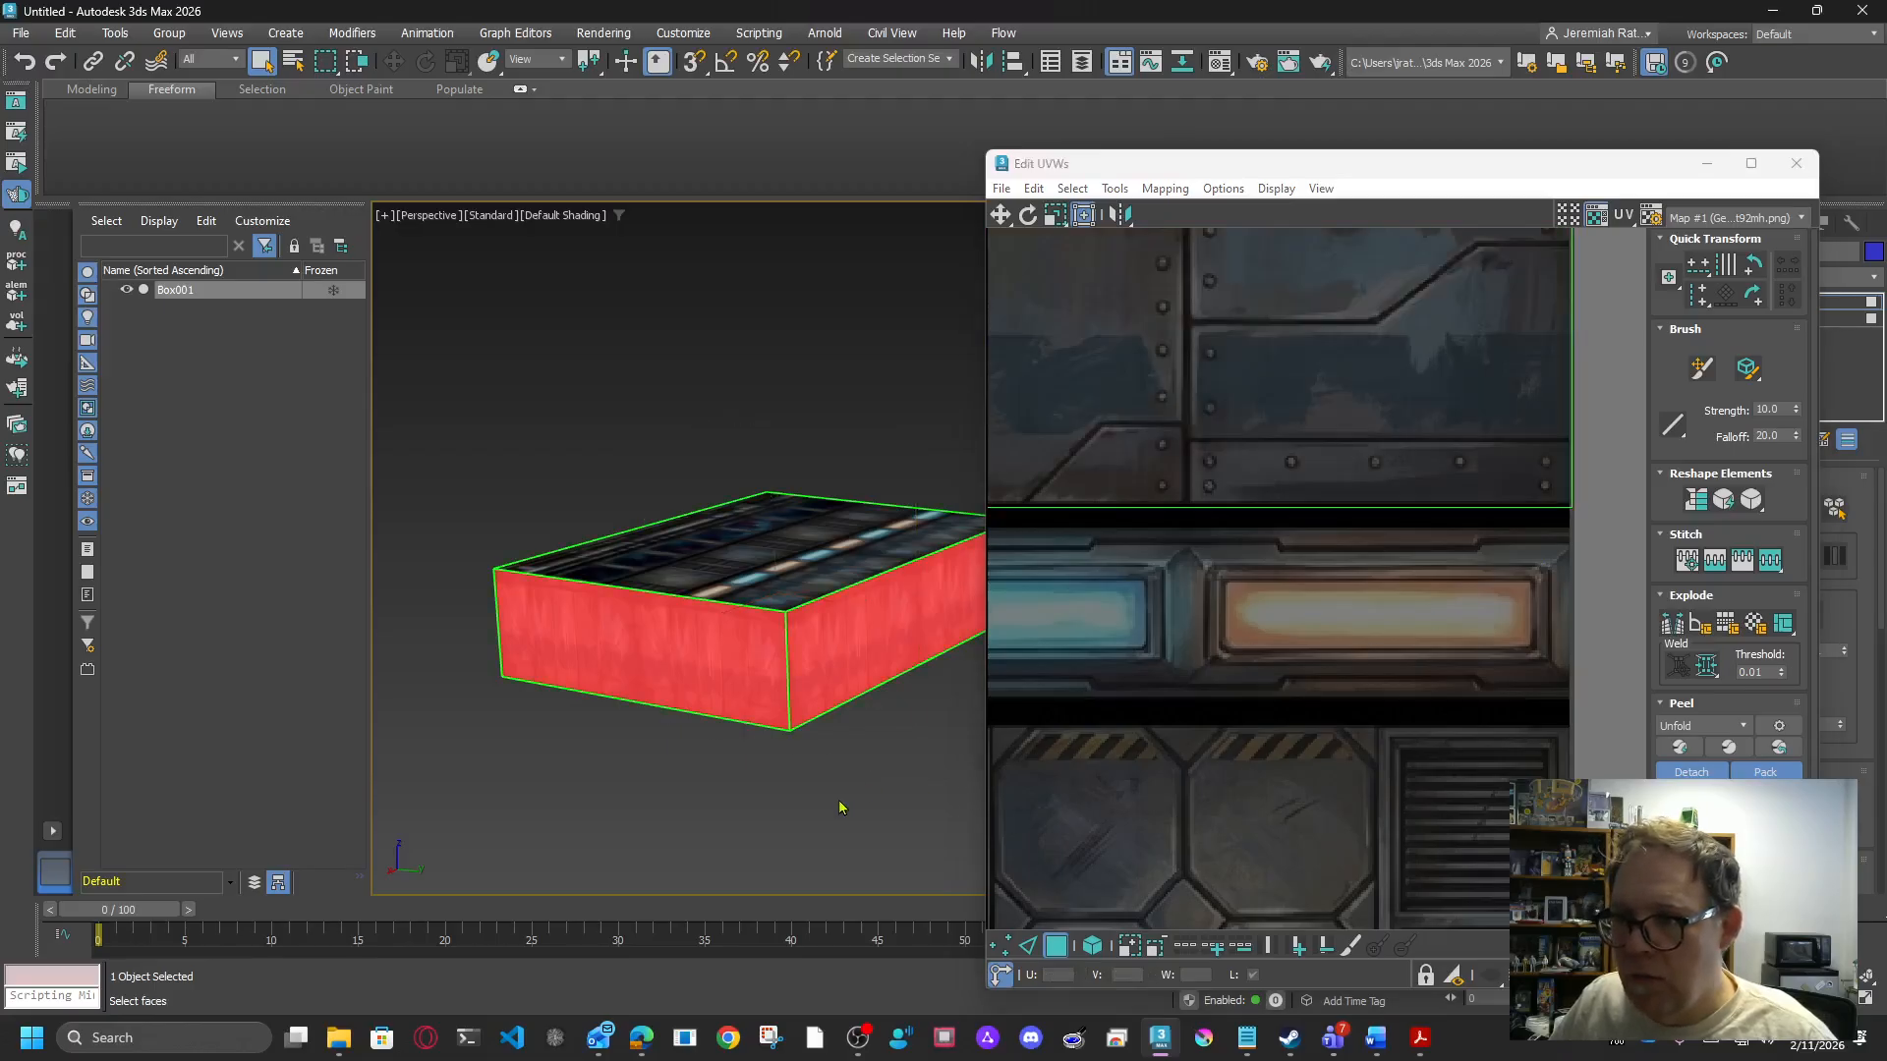
pyautogui.scroll(5, 817, 776)
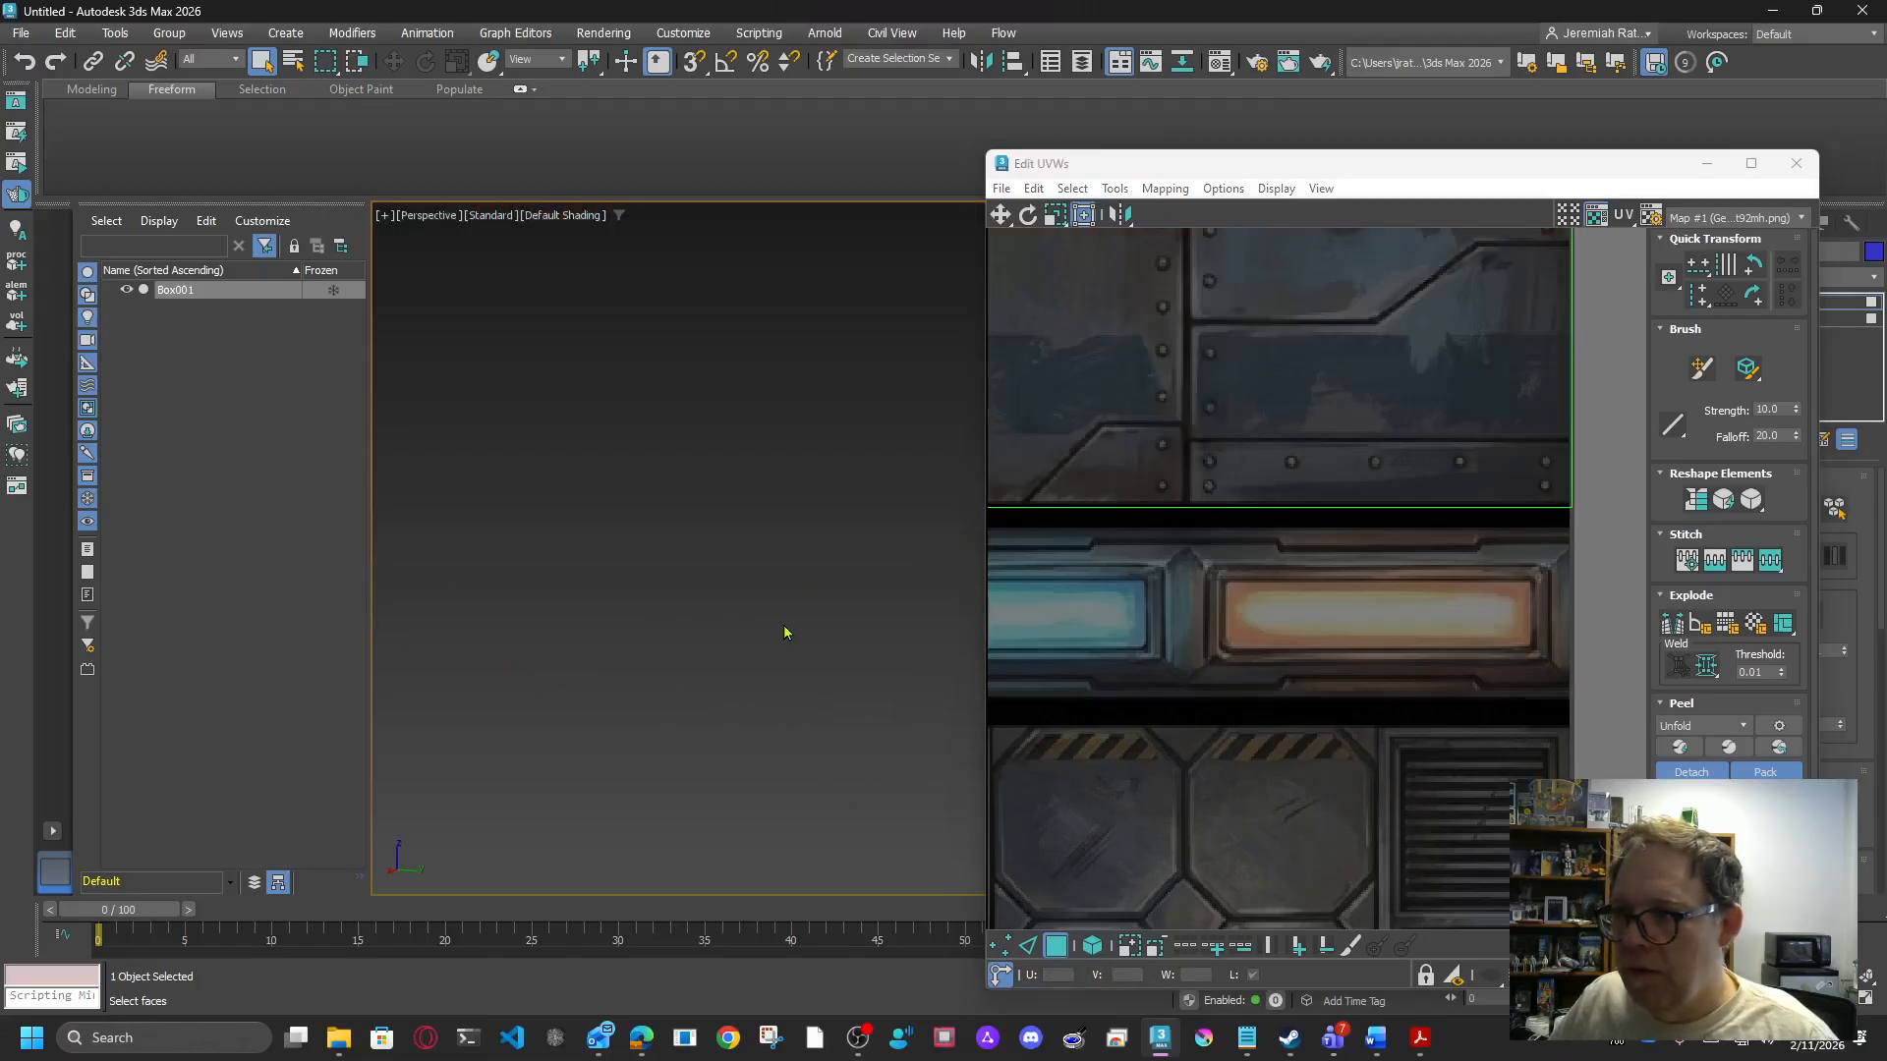
pyautogui.press('z')
pyautogui.moveTo(711, 678); pyautogui.dragTo(427, 545, button='middle')
pyautogui.moveTo(739, 741)
pyautogui.mouseDown(button='middle')
pyautogui.moveTo(792, 762)
pyautogui.moveTo(927, 758)
pyautogui.moveTo(777, 704)
pyautogui.moveTo(581, 560)
pyautogui.moveTo(766, 716)
pyautogui.mouseUp(button='middle')
pyautogui.click(748, 577)
pyautogui.press('e')
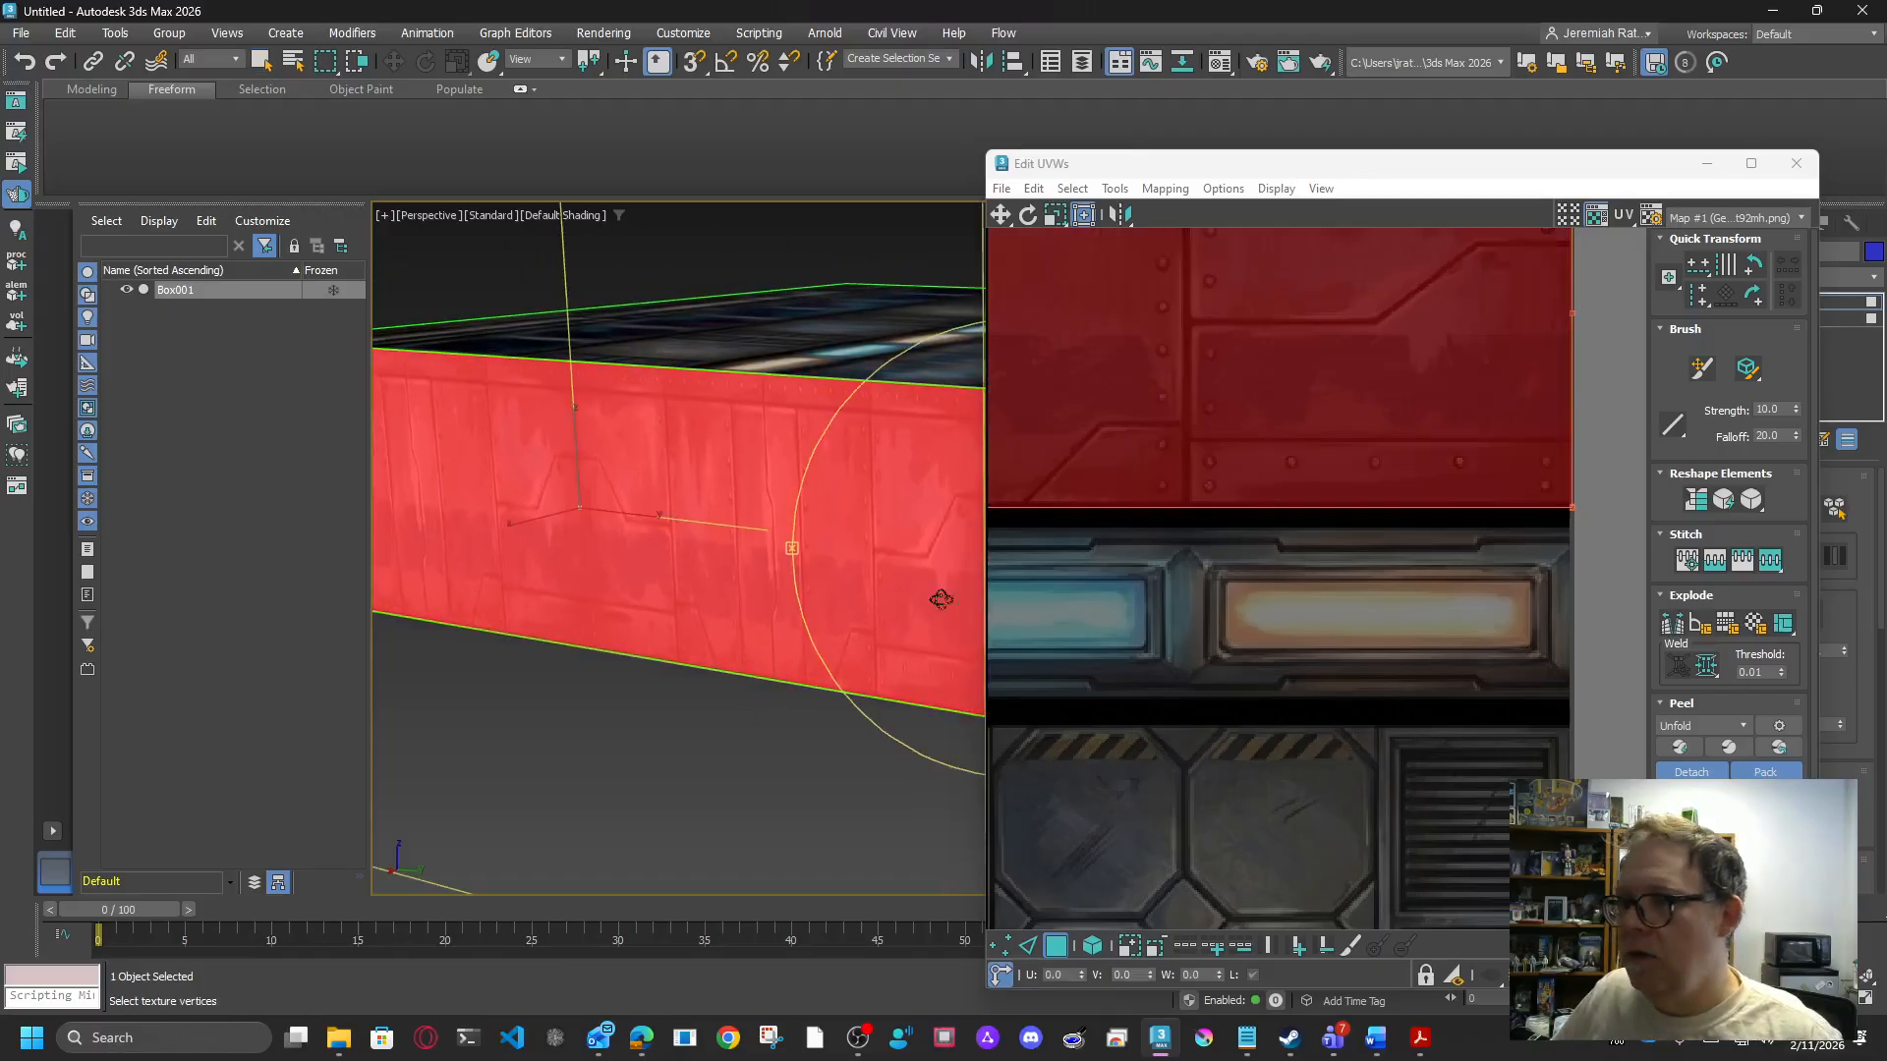
pyautogui.scroll(5, 767, 570)
pyautogui.scroll(-5, 826, 598)
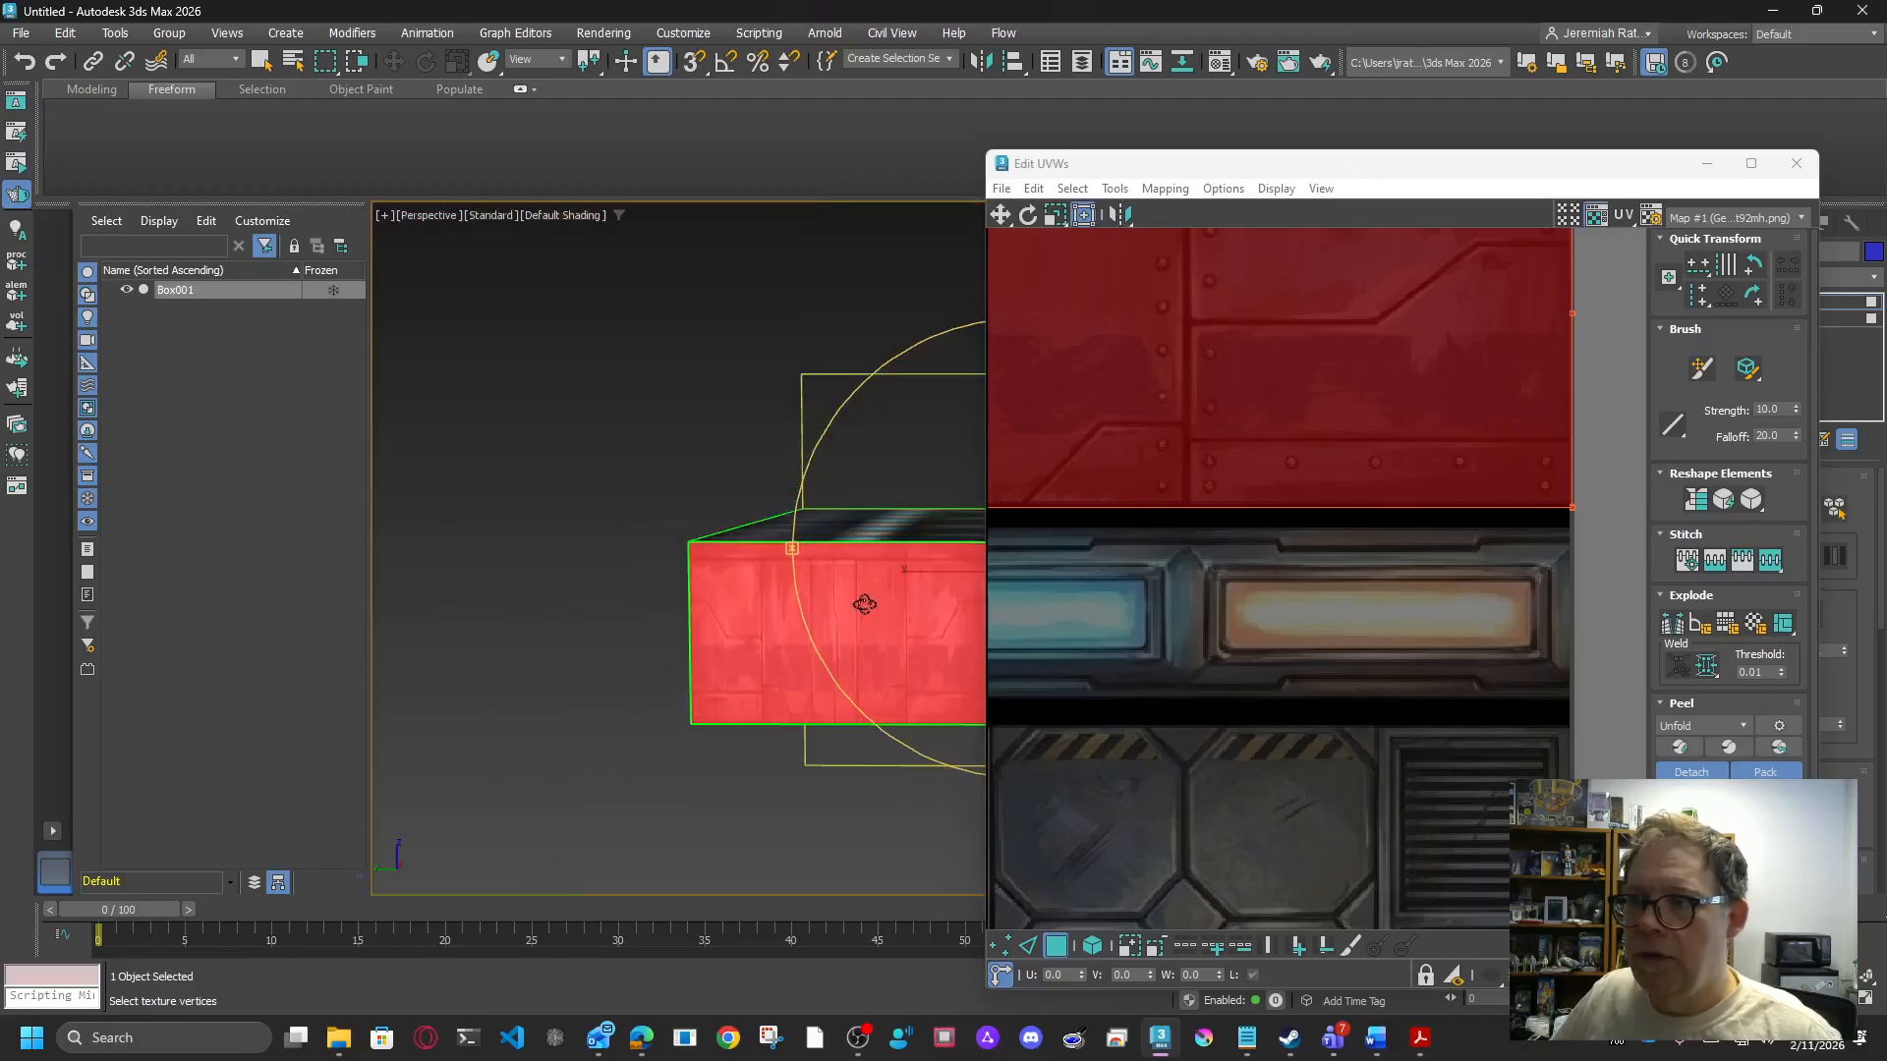
# Step: Detach the edge vertices of the selected side faces' UVs from the neighbouring faces
pyautogui.press('q')
pyautogui.keyDown('ctrl'); pyautogui.click(698, 588); pyautogui.keyUp('ctrl')
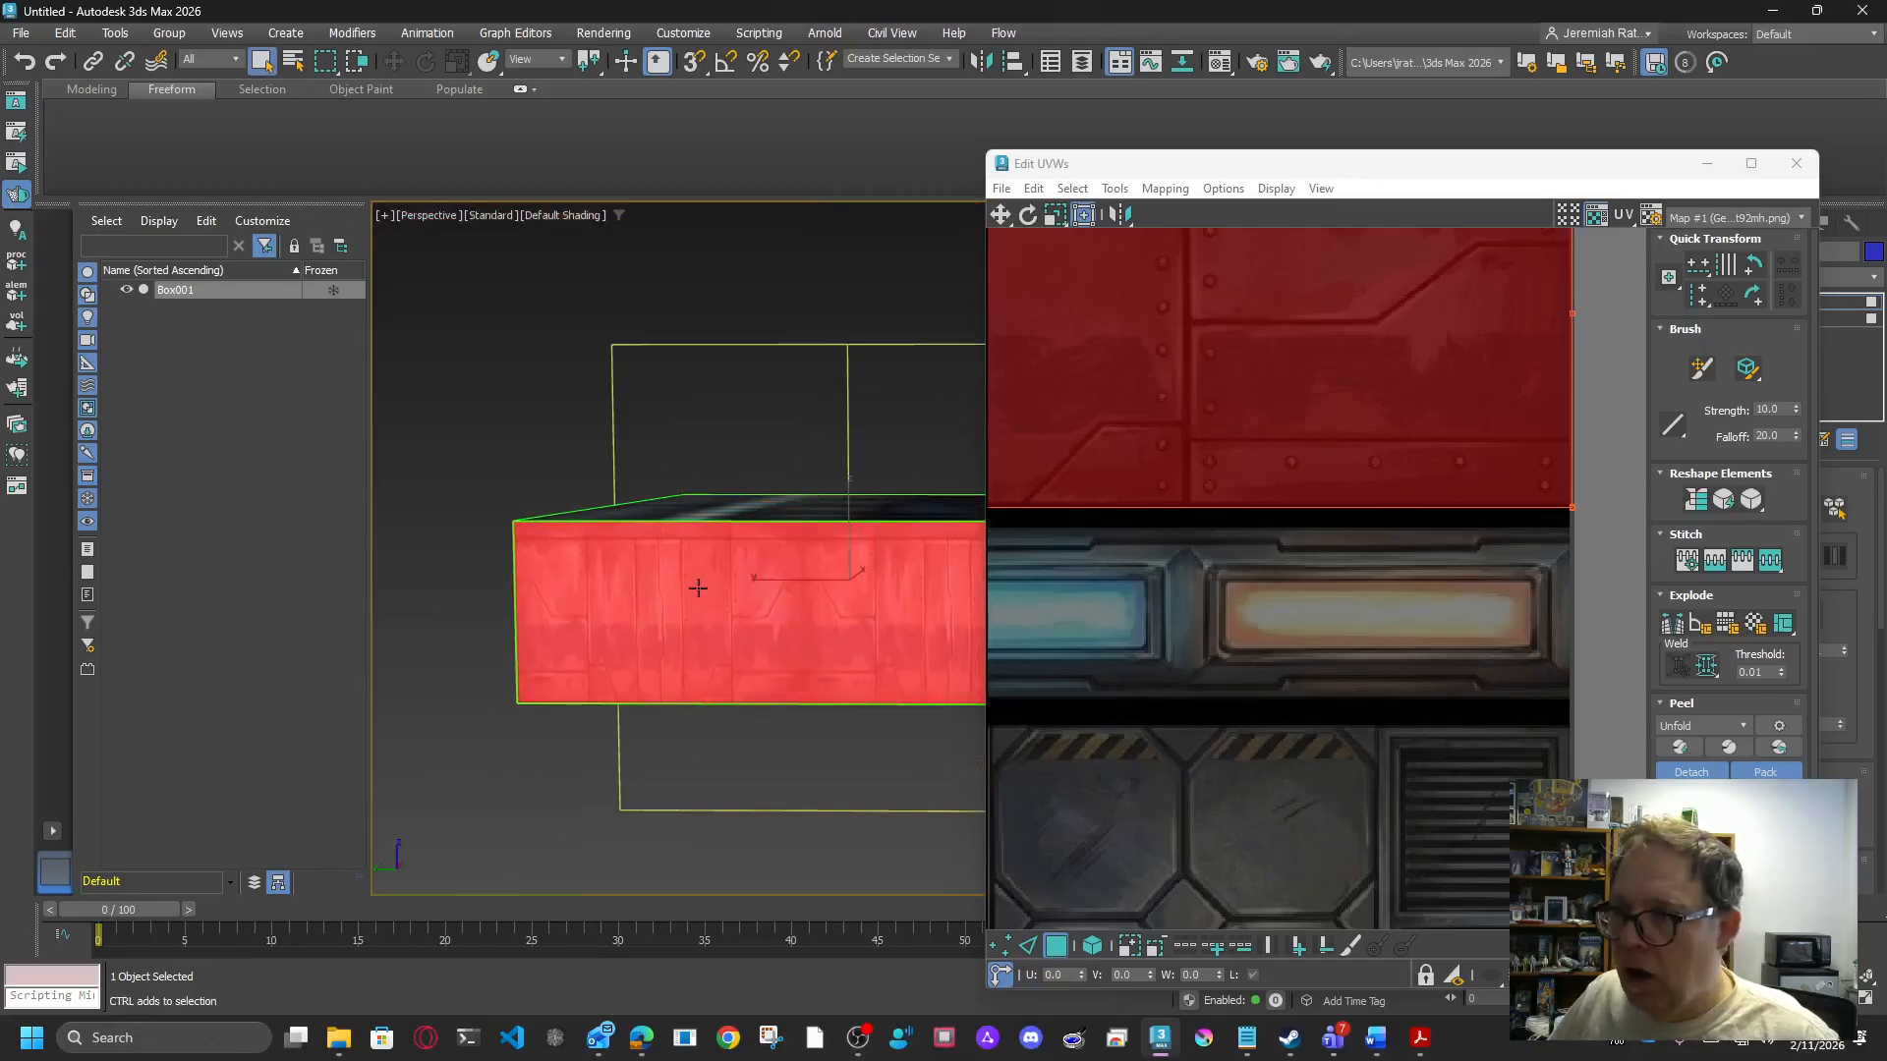
pyautogui.scroll(-5, 1267, 644)
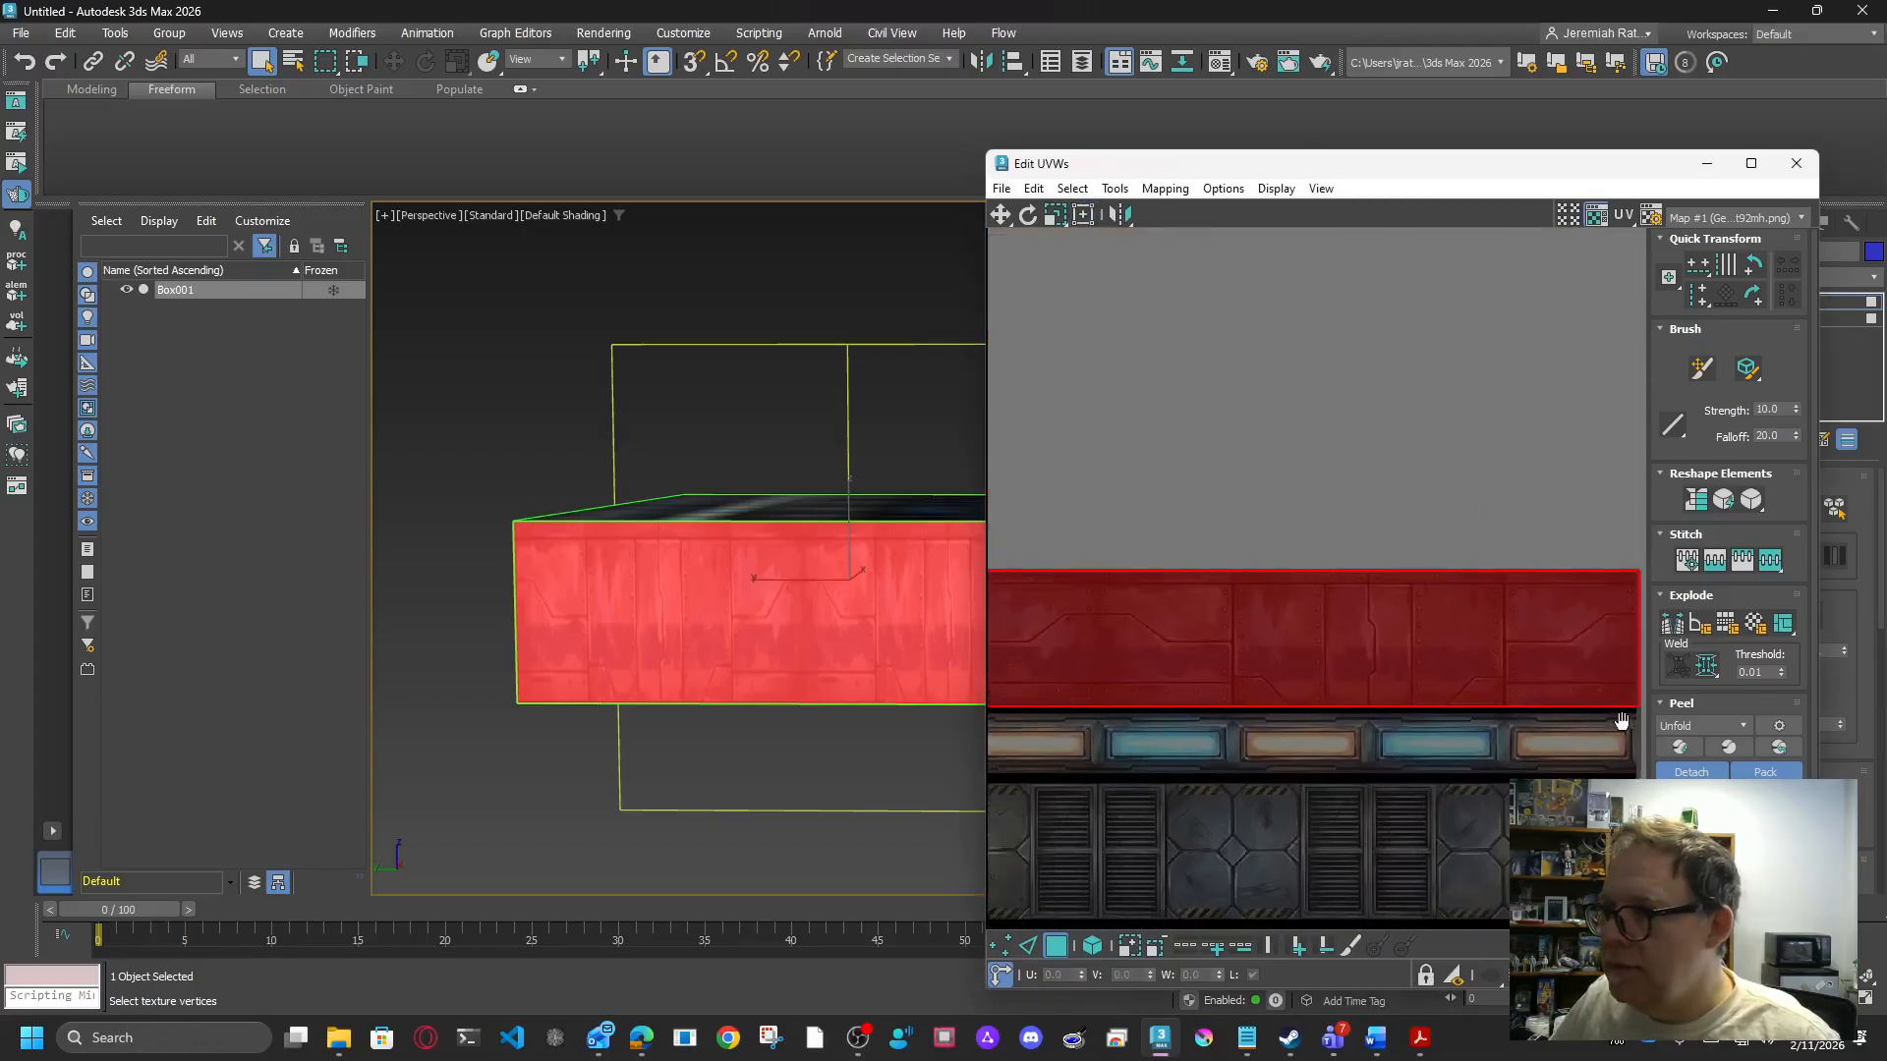
pyautogui.click(1116, 188)
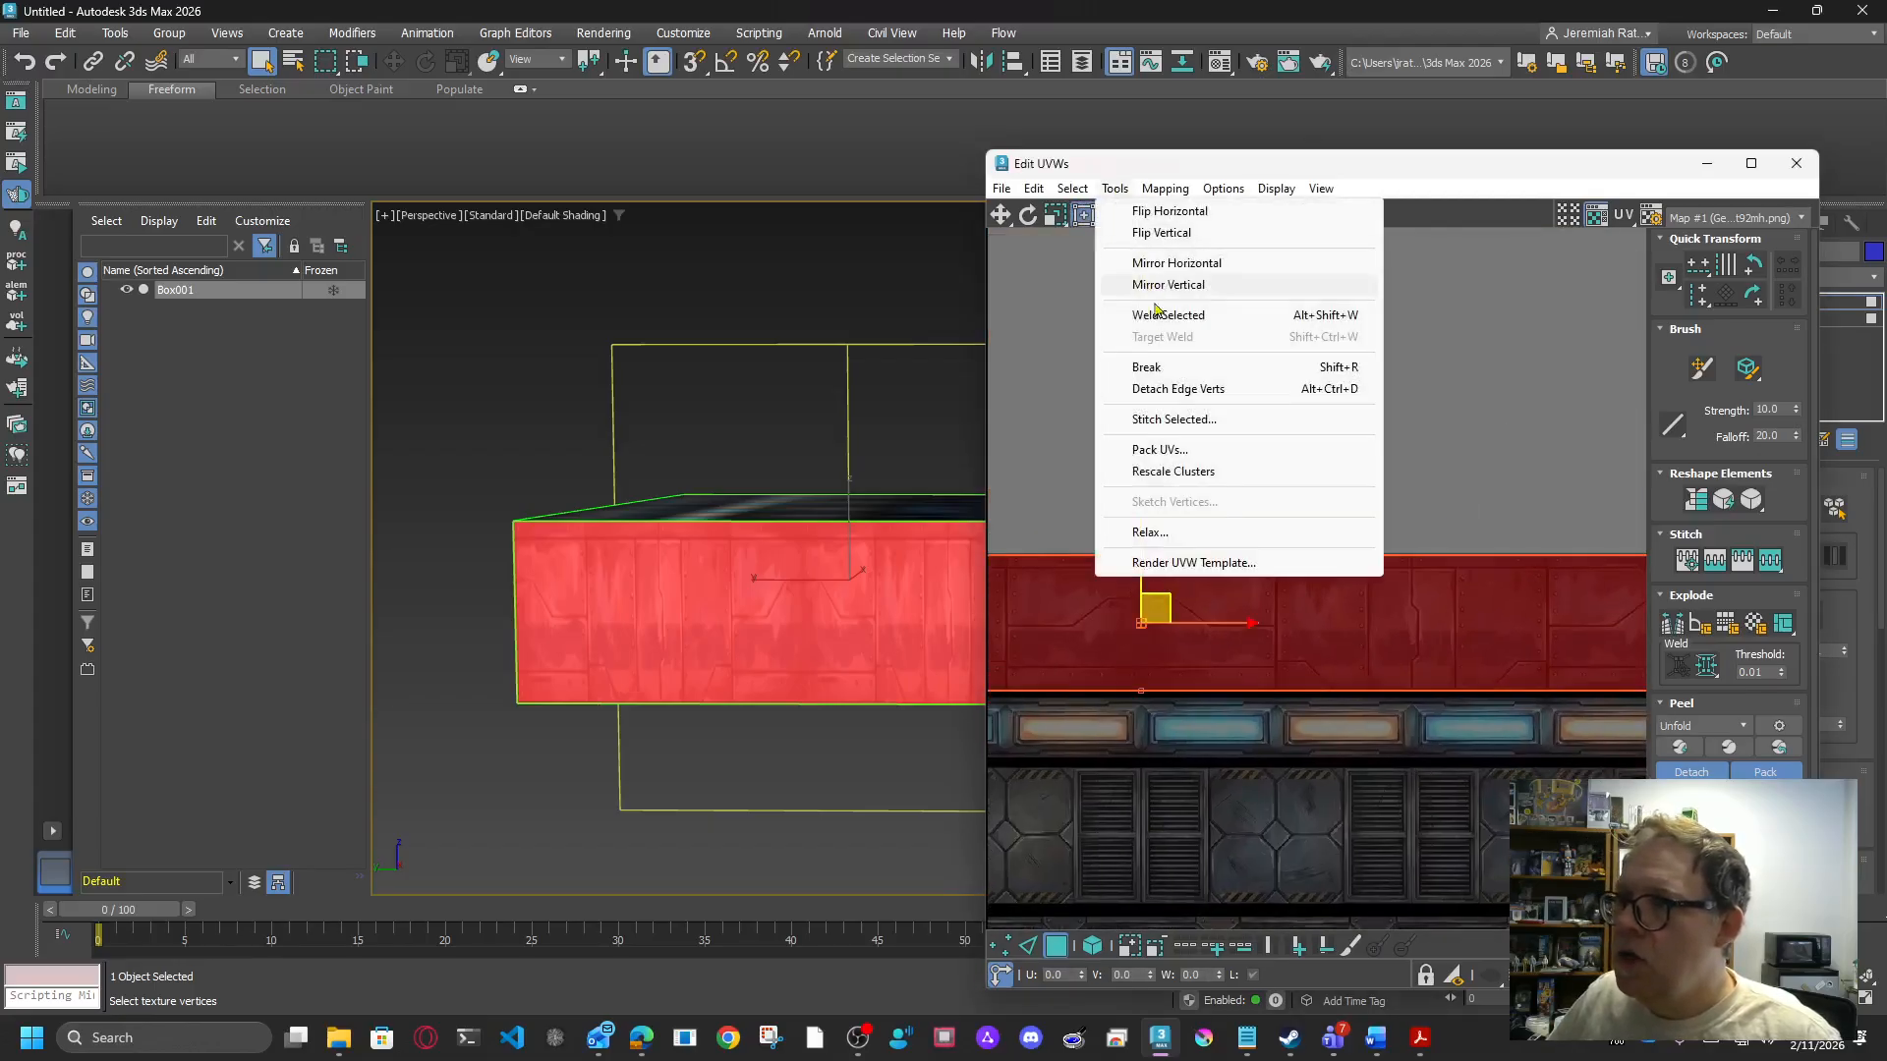
pyautogui.click(1178, 391)
# Step: Narrow the side faces' UVs horizontally from their right end to a seam of the metal panel strip with the Freeform tool
pyautogui.scroll(-2, 1297, 436)
pyautogui.moveTo(1253, 445); pyautogui.dragTo(1346, 383, button='middle')
pyautogui.scroll(-2, 1310, 388)
pyautogui.scroll(3, 1586, 599)
pyautogui.moveTo(1421, 555); pyautogui.dragTo(1437, 641, button='middle')
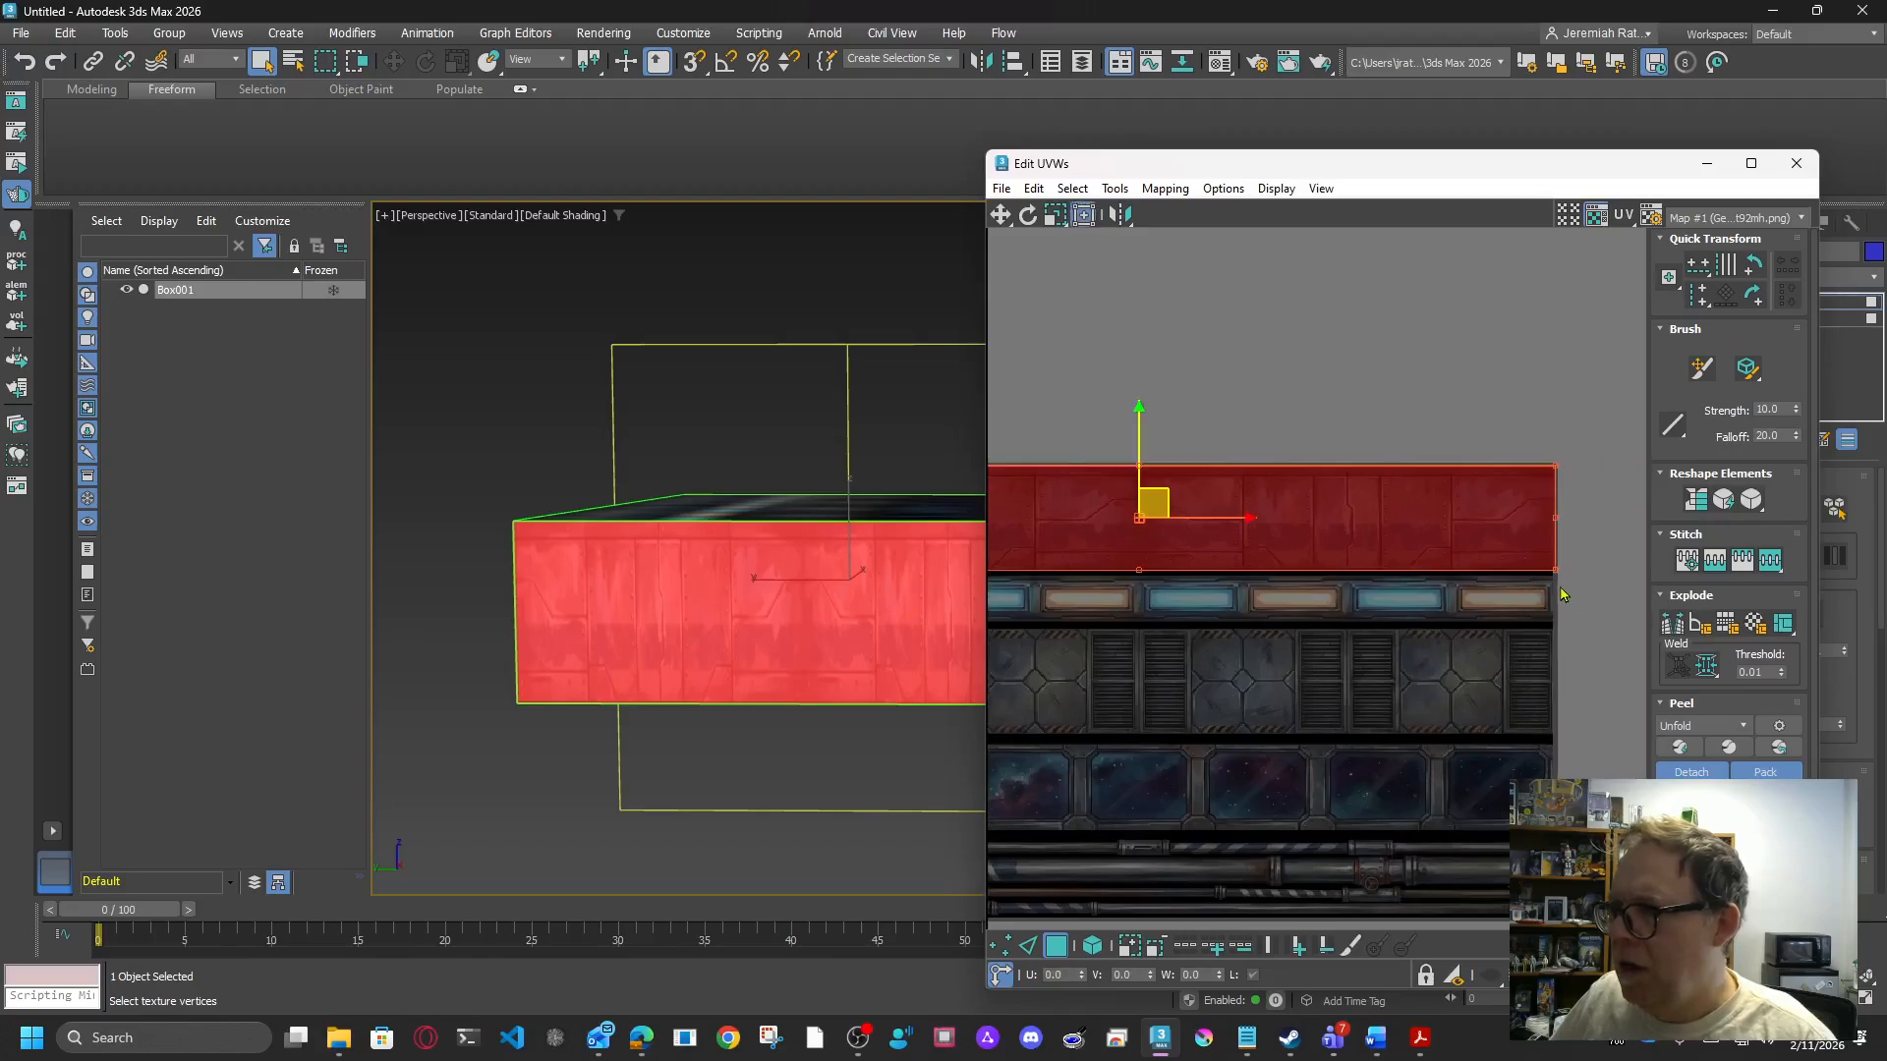
pyautogui.moveTo(1554, 571); pyautogui.dragTo(1350, 543)
pyautogui.scroll(2, 1397, 587)
pyautogui.scroll(1, 1400, 597)
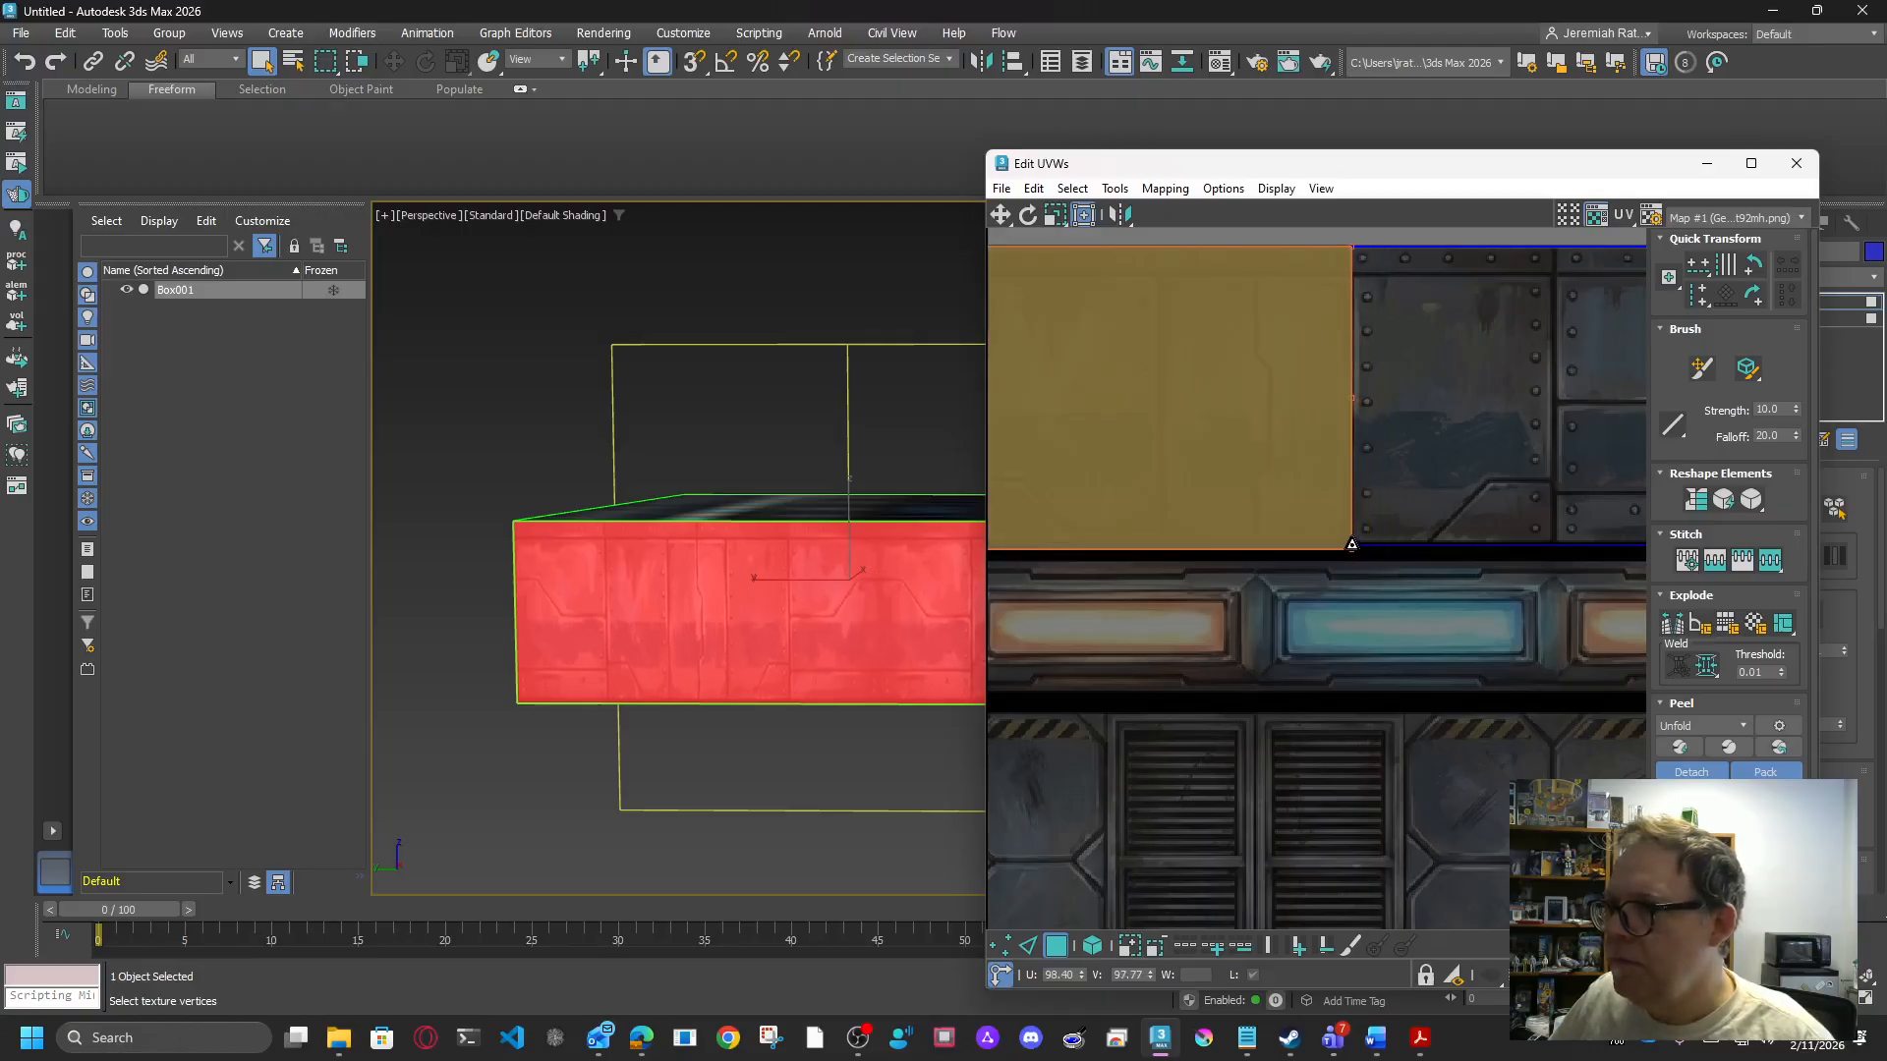
# Step: Shorten the side faces' UVs from their left end so they start at the riveted edge of a metal panel
pyautogui.scroll(-5, 1272, 703)
pyautogui.scroll(4, 1226, 618)
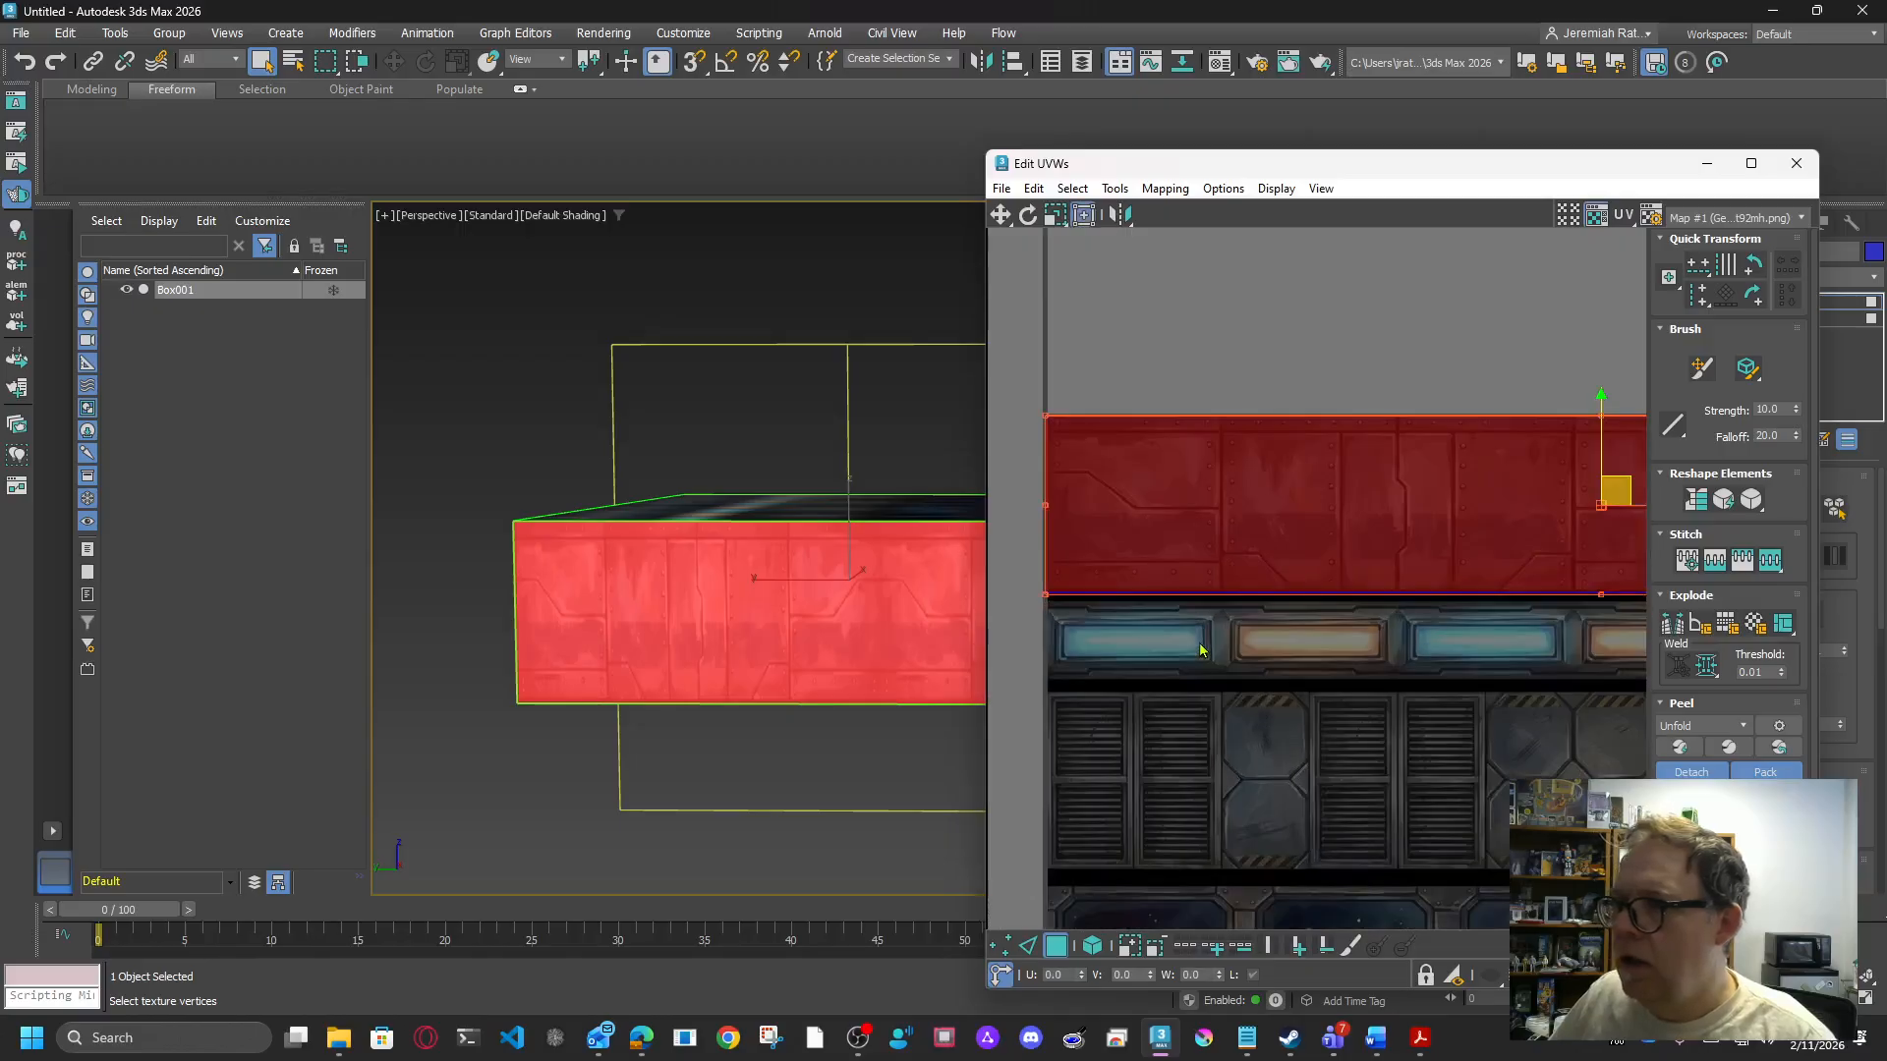
pyautogui.moveTo(1093, 633); pyautogui.dragTo(1507, 627)
pyautogui.moveTo(1491, 682); pyautogui.dragTo(1110, 699, button='middle')
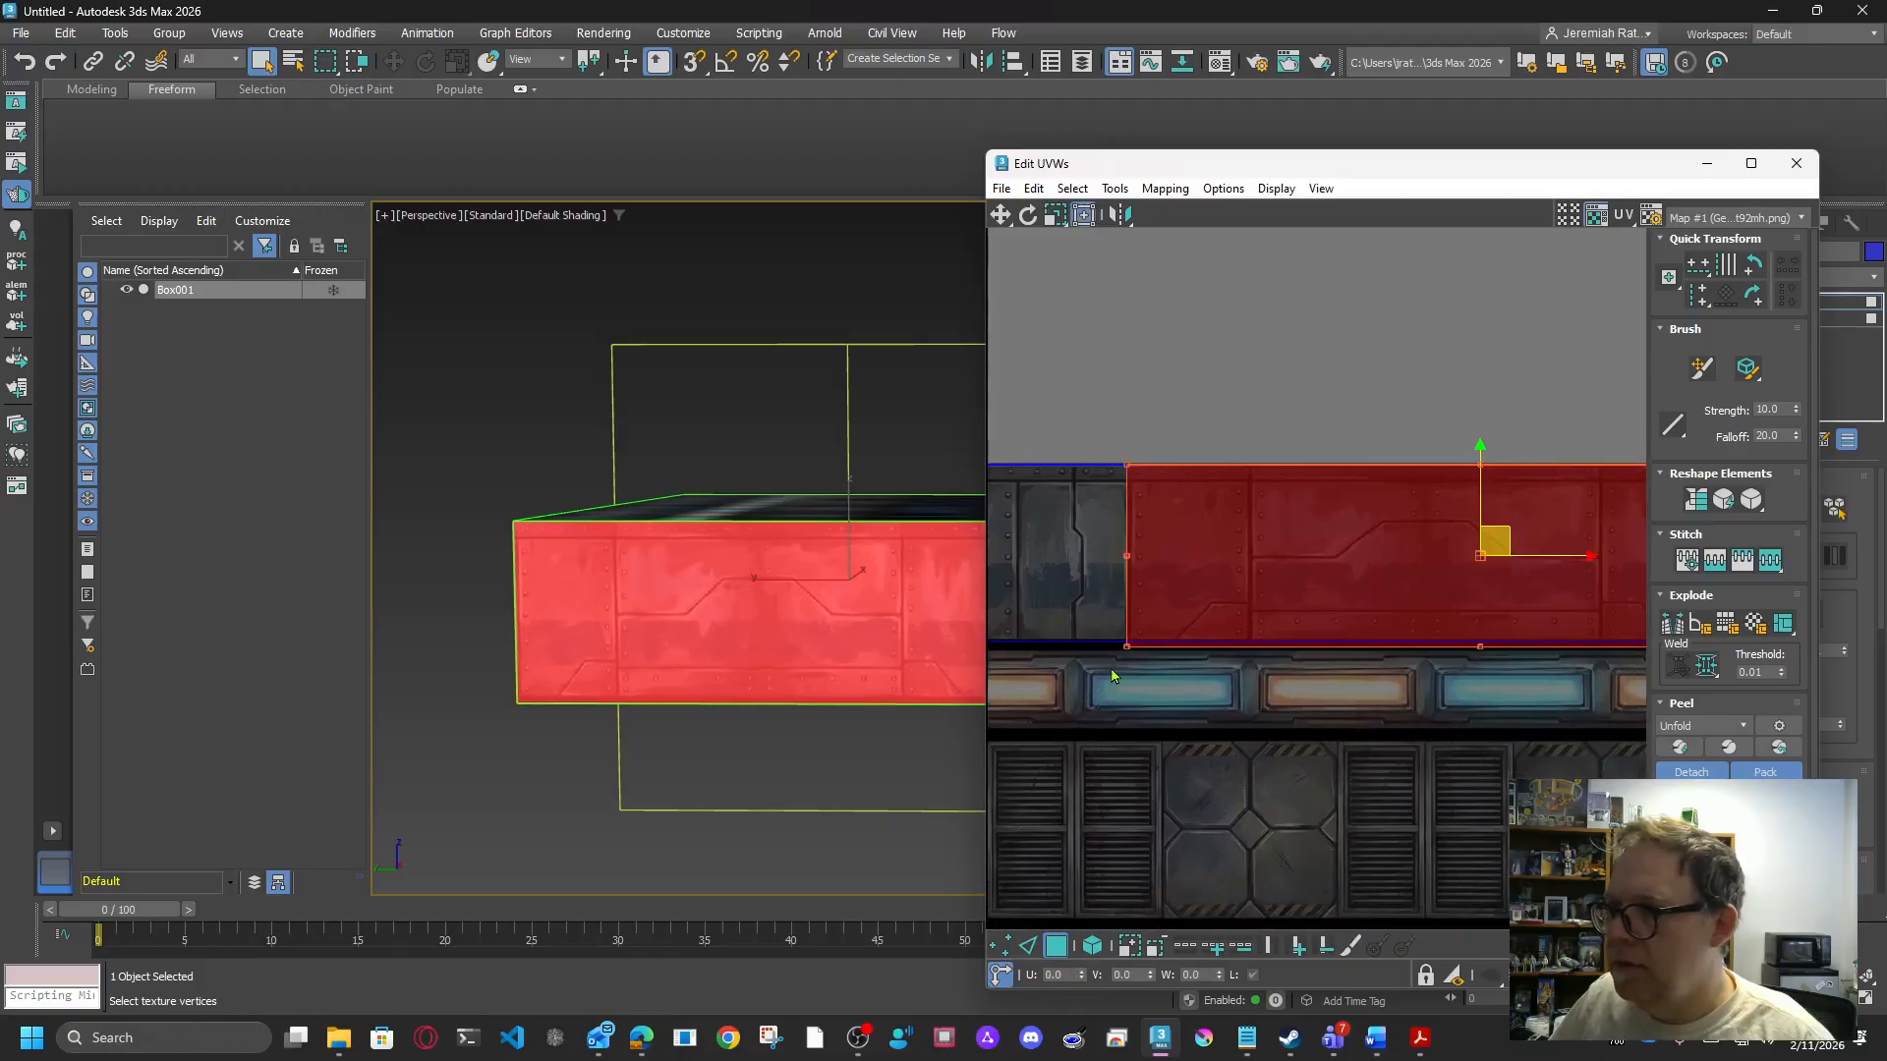
pyautogui.scroll(3, 1111, 675)
pyautogui.moveTo(1137, 637); pyautogui.dragTo(1138, 627)
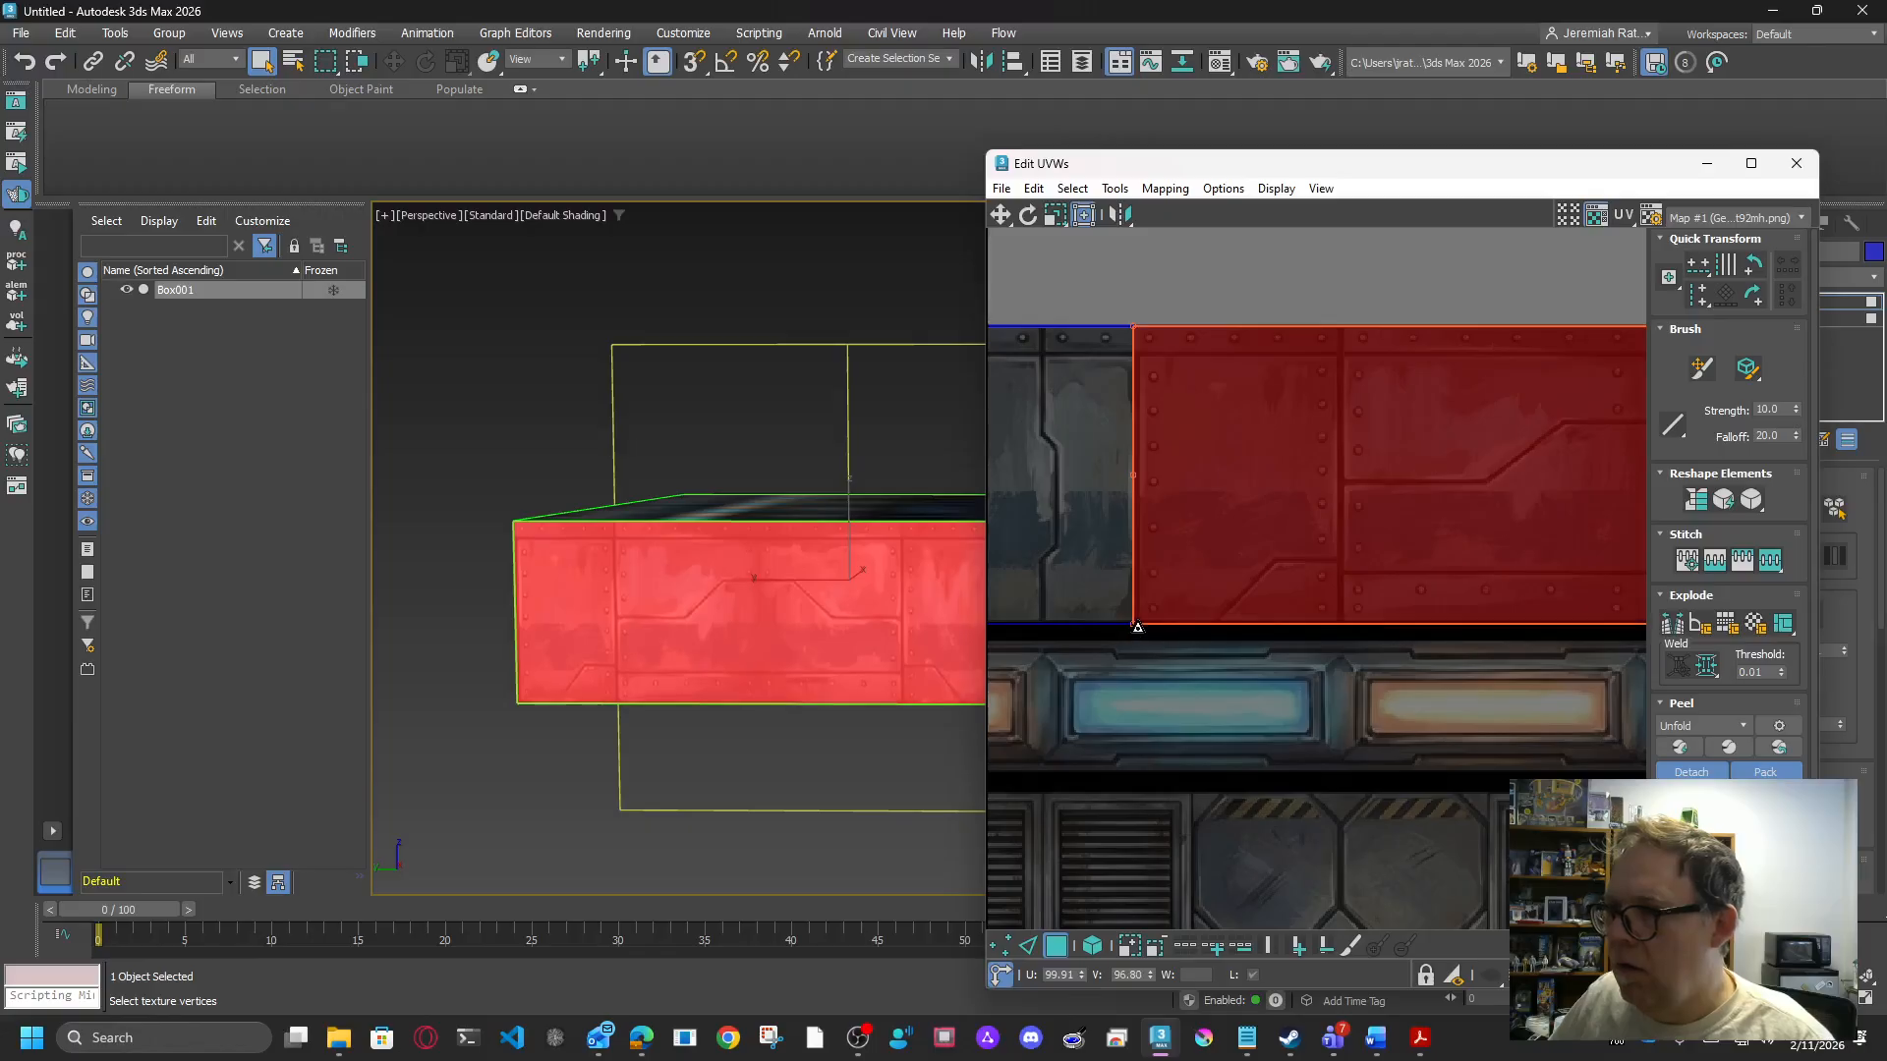
# Step: Extend the side faces' UVs slightly at their left end and pull their right end in to the next panel seam
pyautogui.scroll(-5, 1145, 678)
pyautogui.moveTo(1161, 719); pyautogui.dragTo(1210, 715, button='middle')
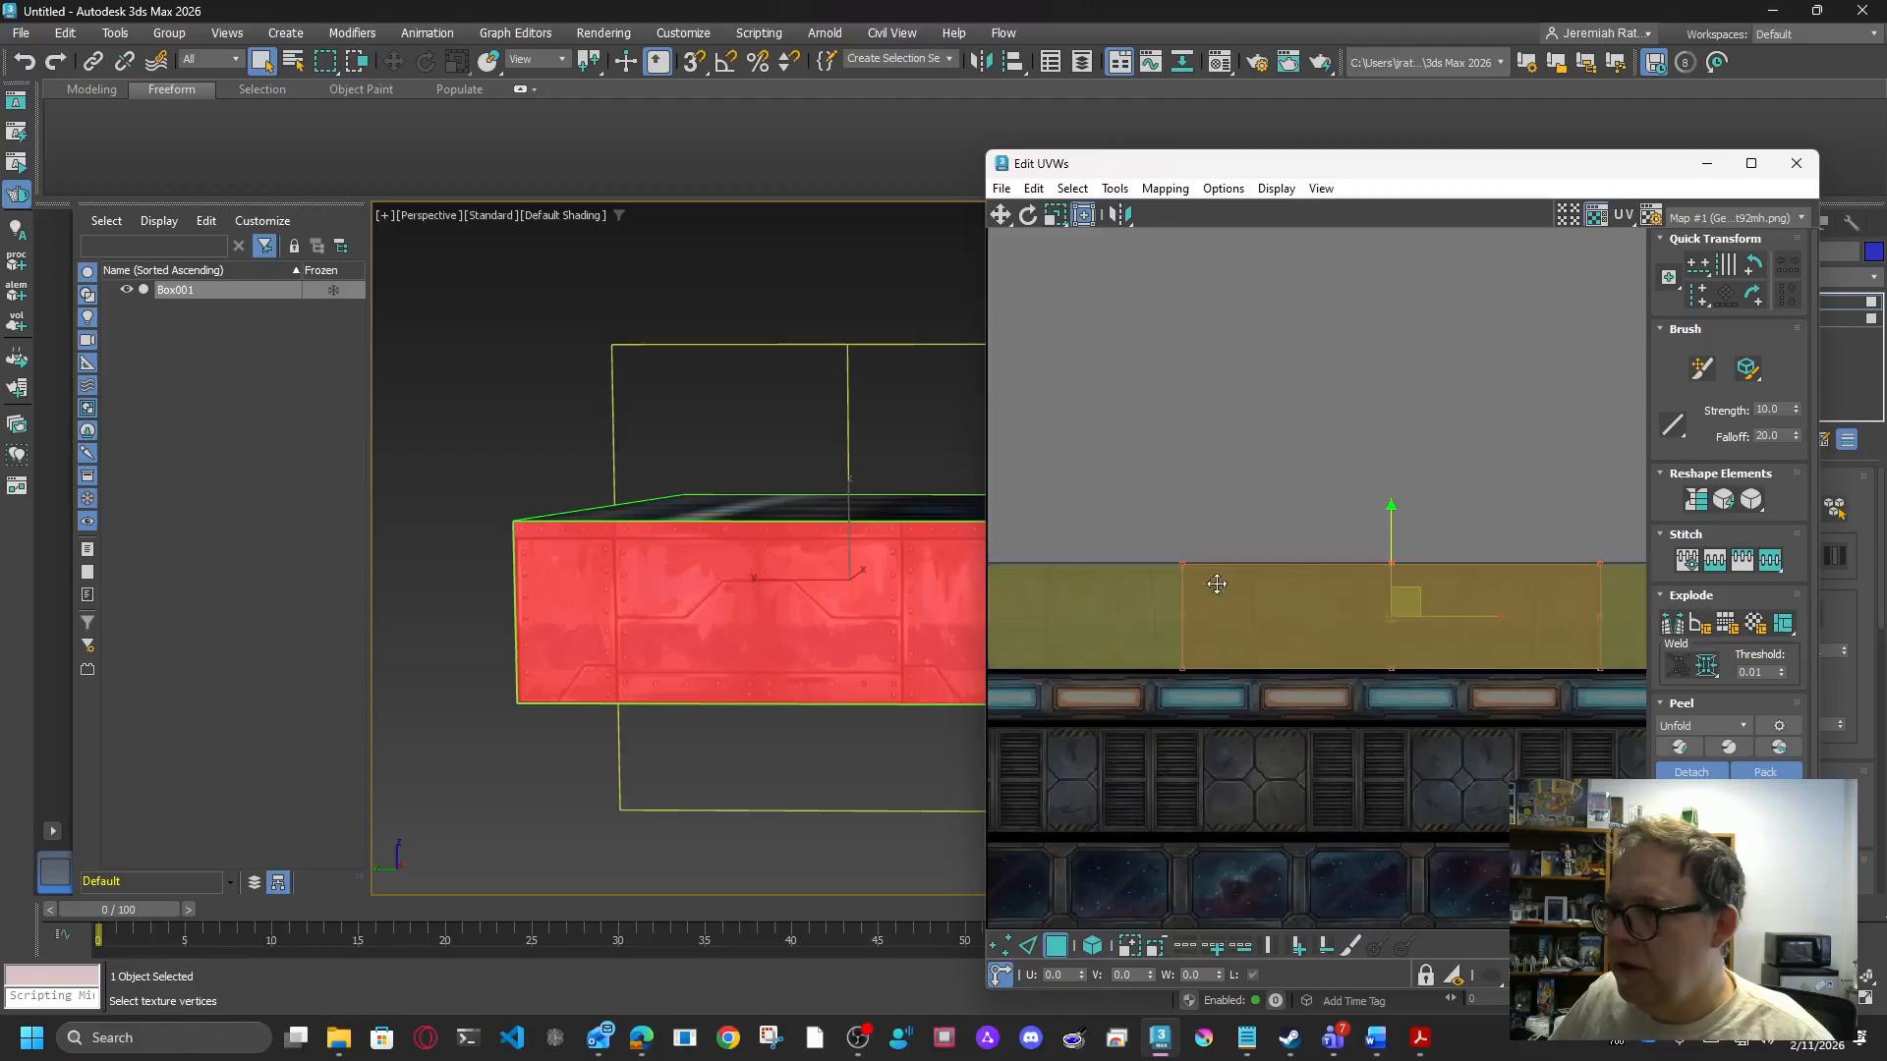
pyautogui.moveTo(1183, 670); pyautogui.dragTo(1119, 669)
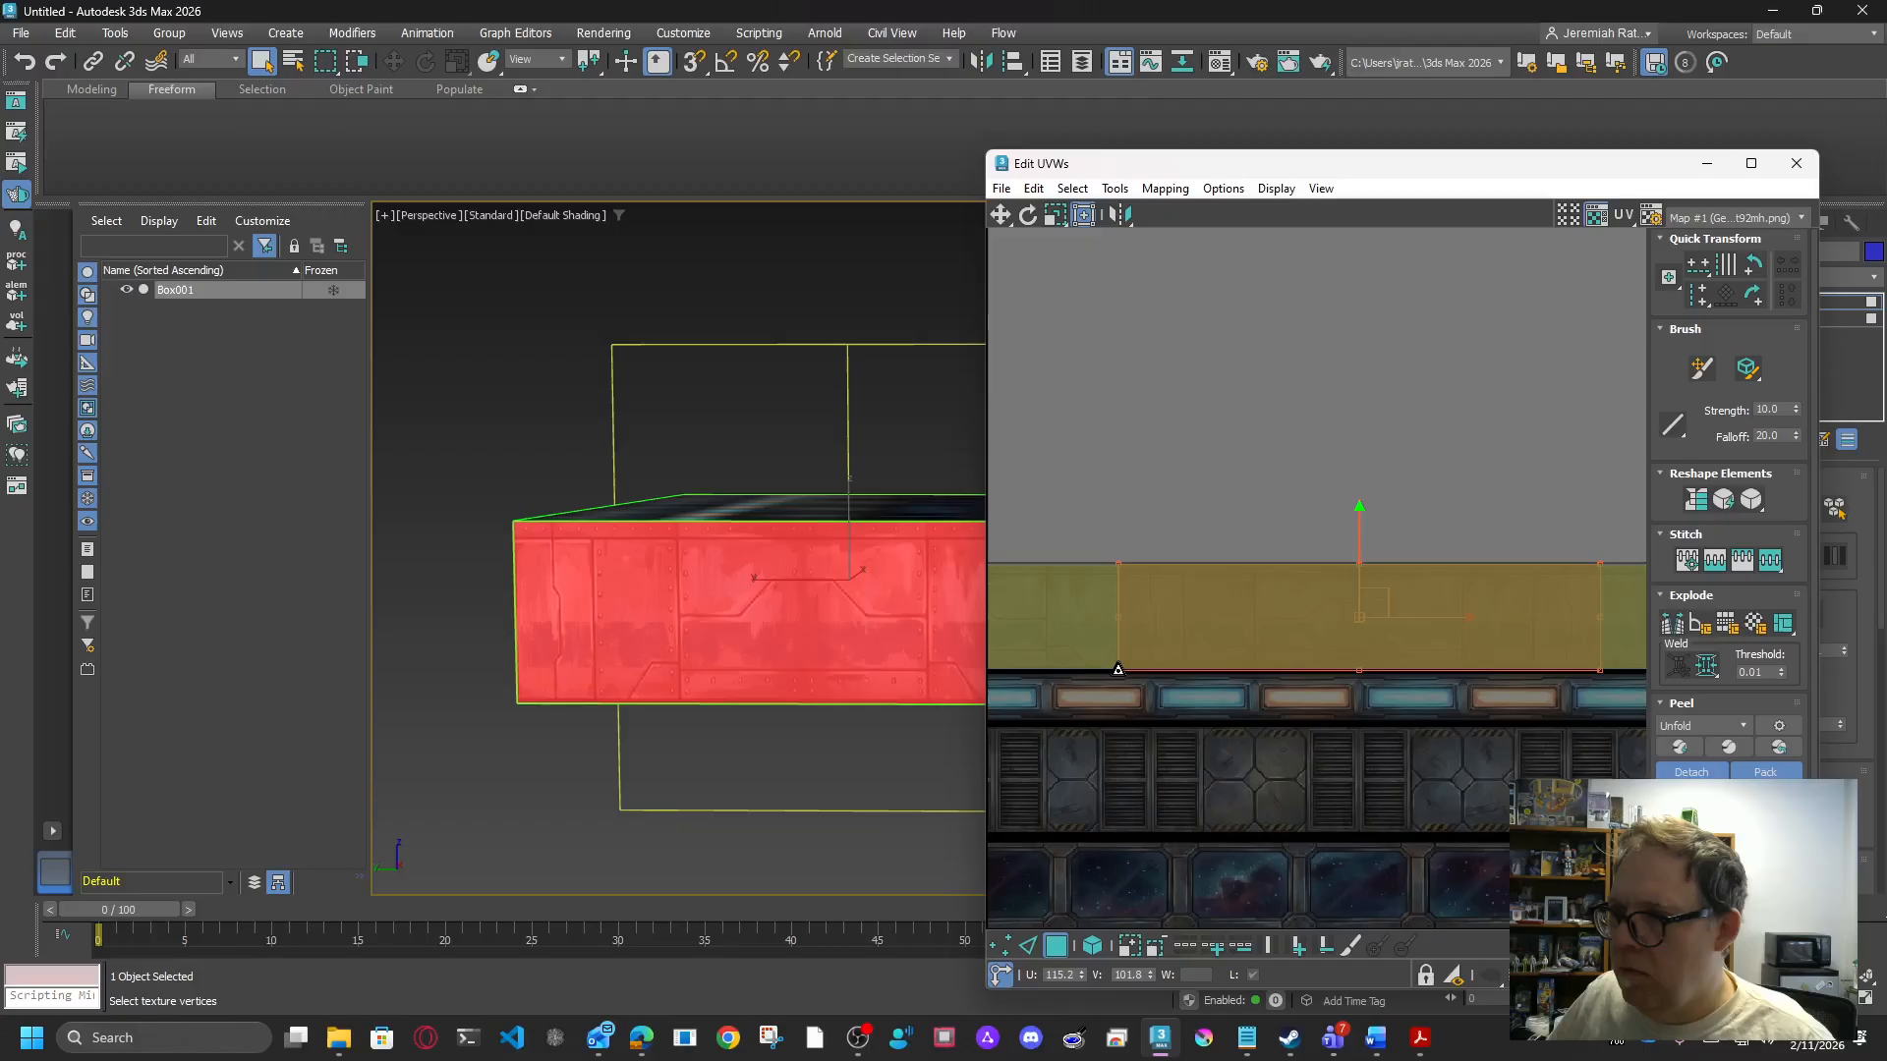
pyautogui.scroll(4, 1360, 683)
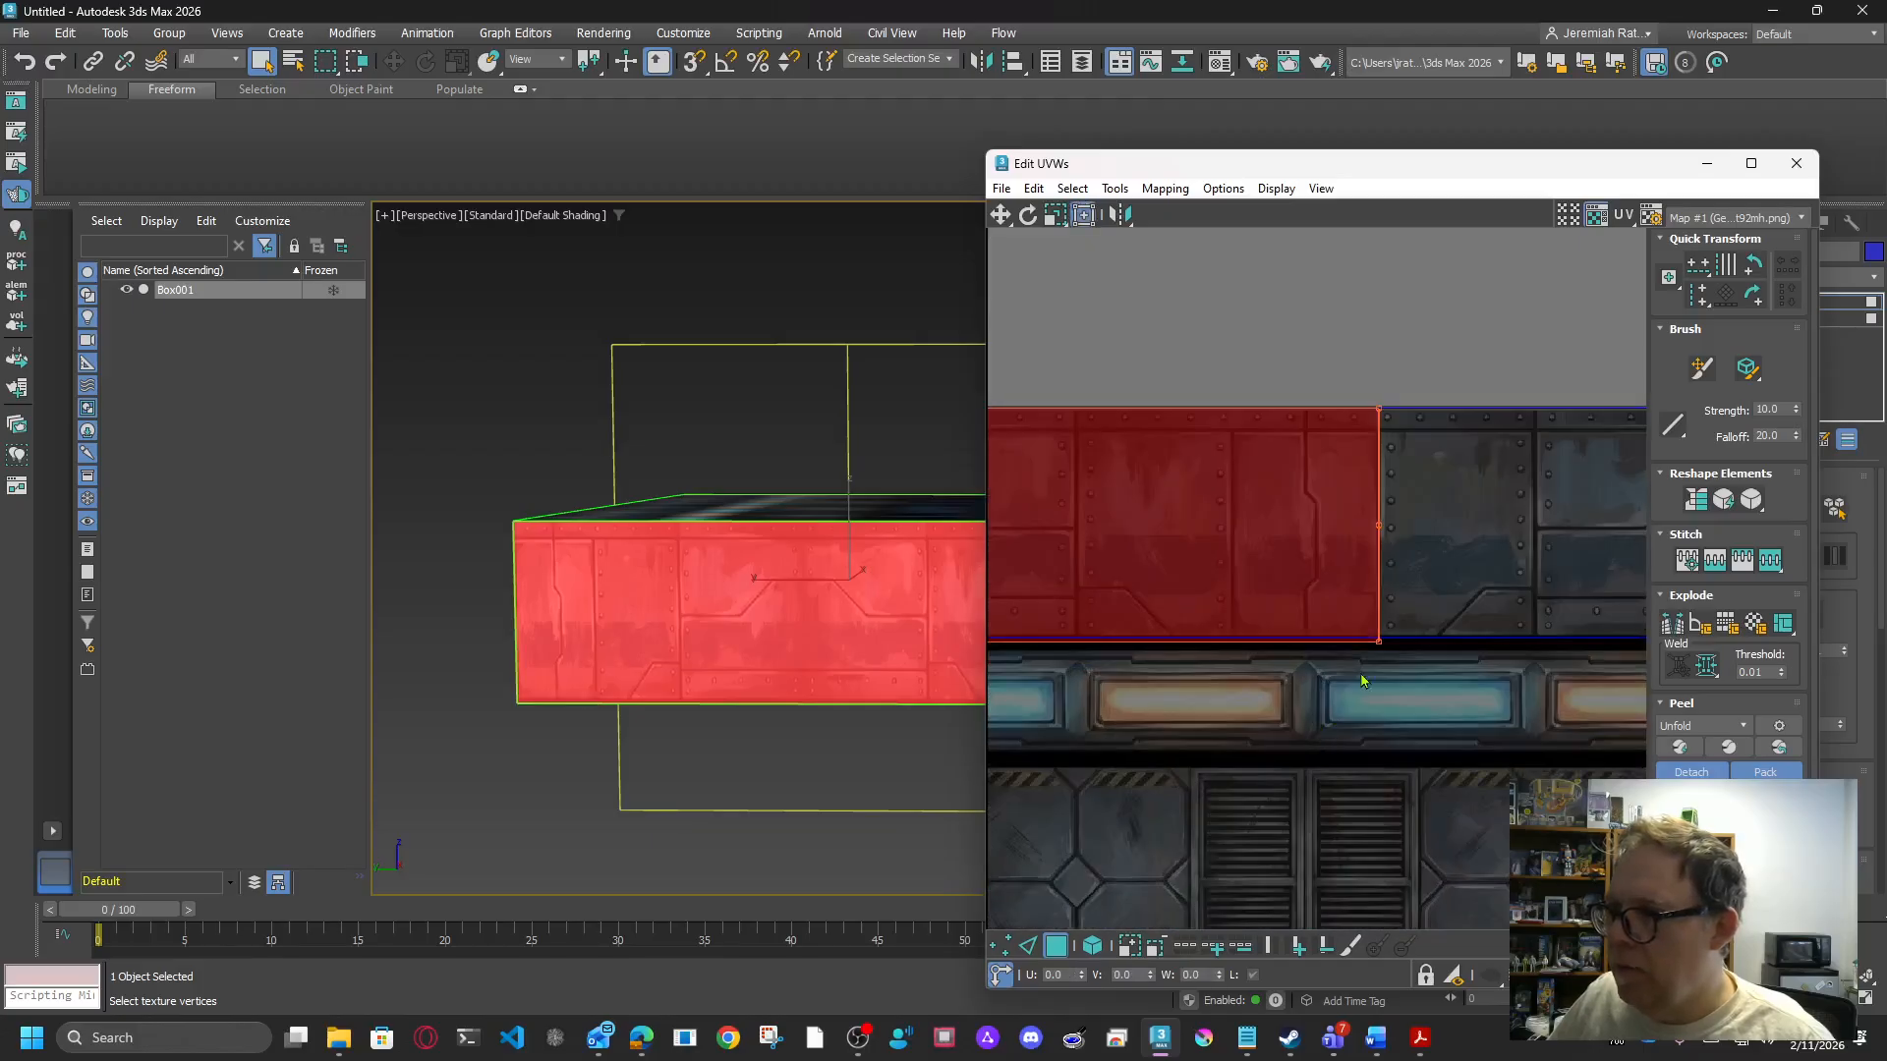
pyautogui.moveTo(1381, 643); pyautogui.dragTo(1236, 642)
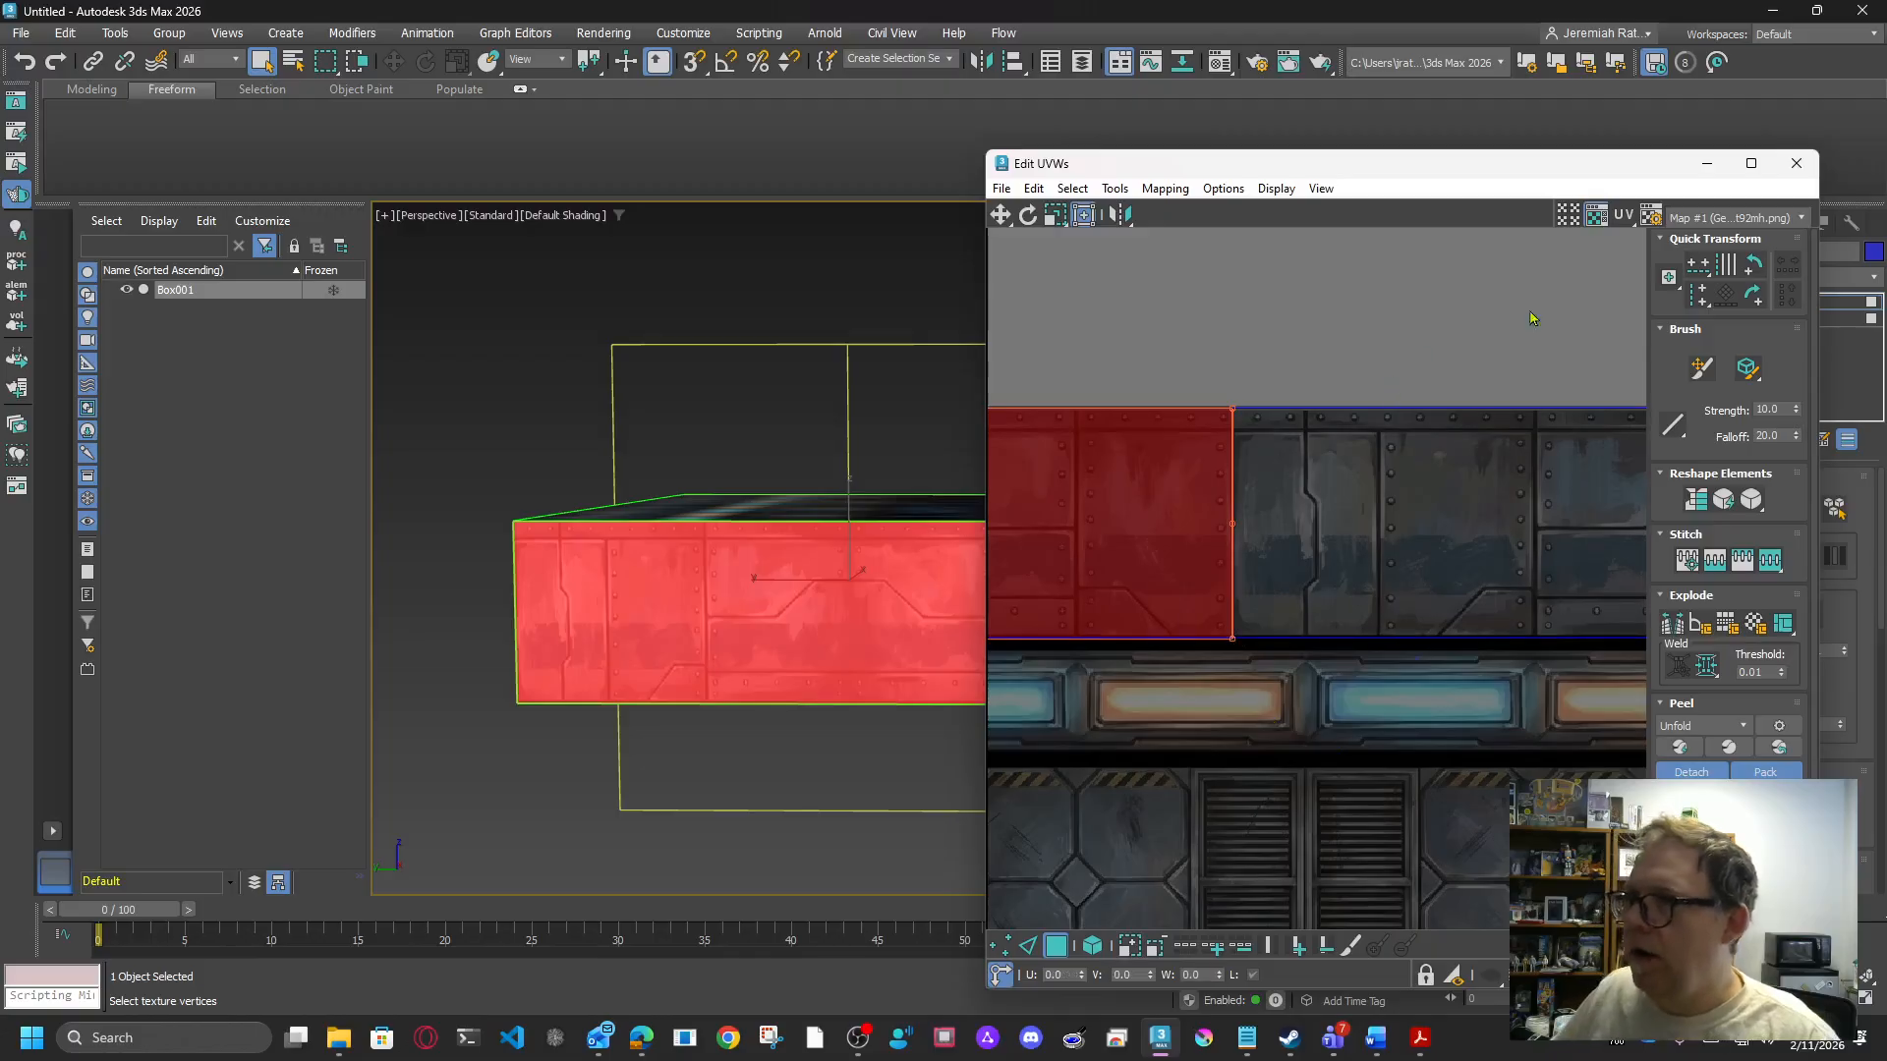
# Step: Close the UV editor, convert the box to Editable Poly and deselect it
pyautogui.click(1796, 163)
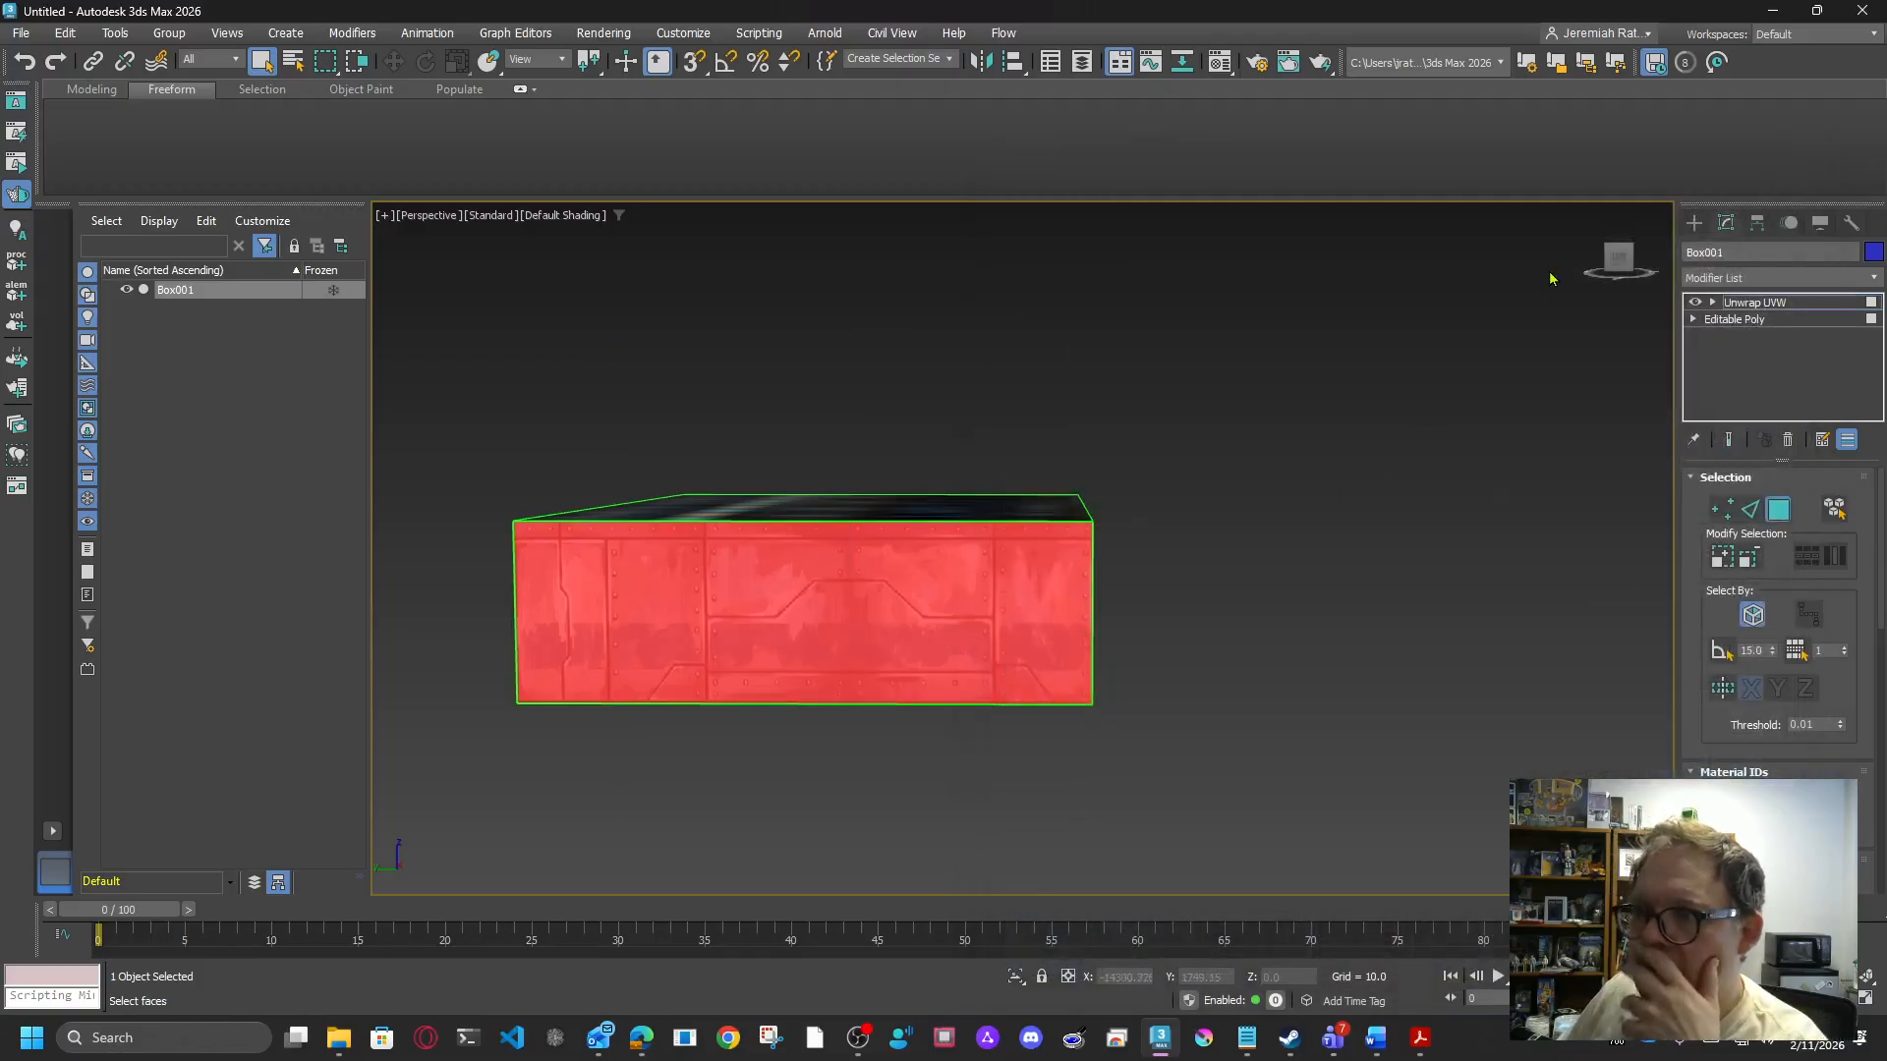
pyautogui.rightClick(875, 562)
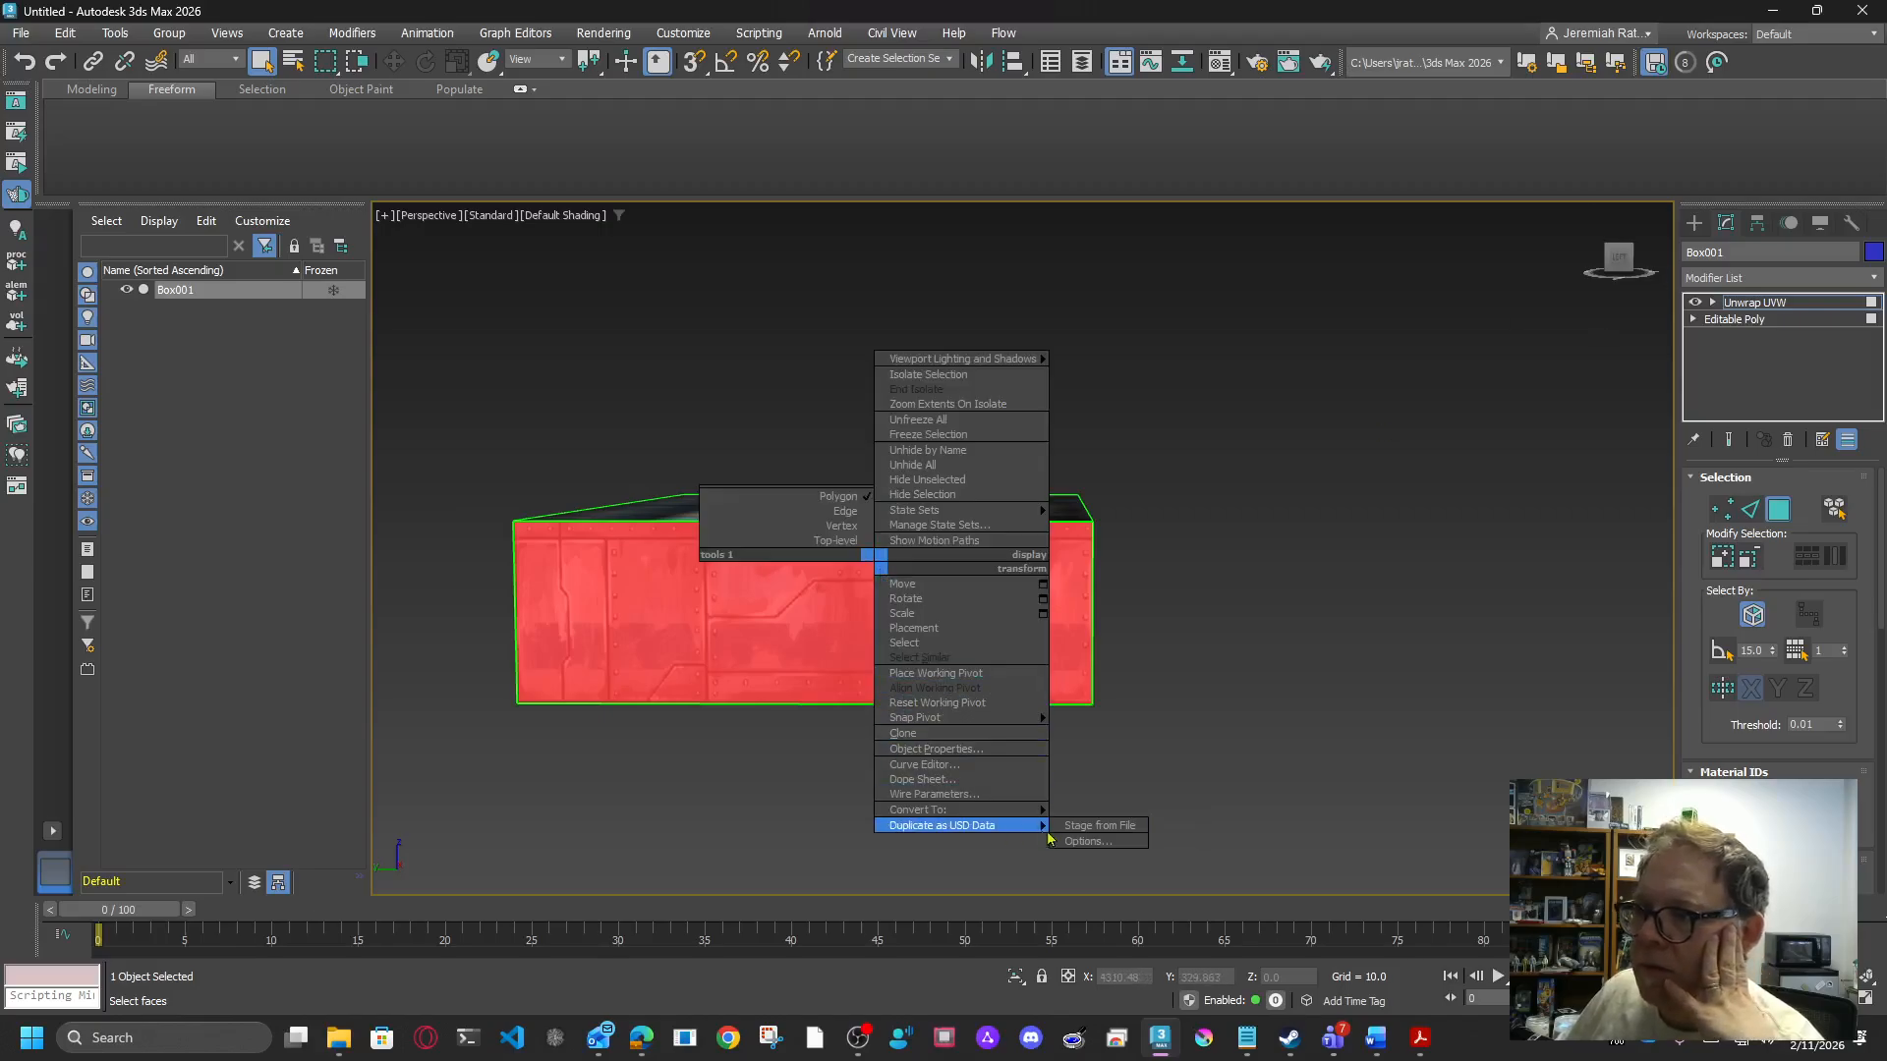
pyautogui.moveTo(973, 809)
pyautogui.click(1103, 825)
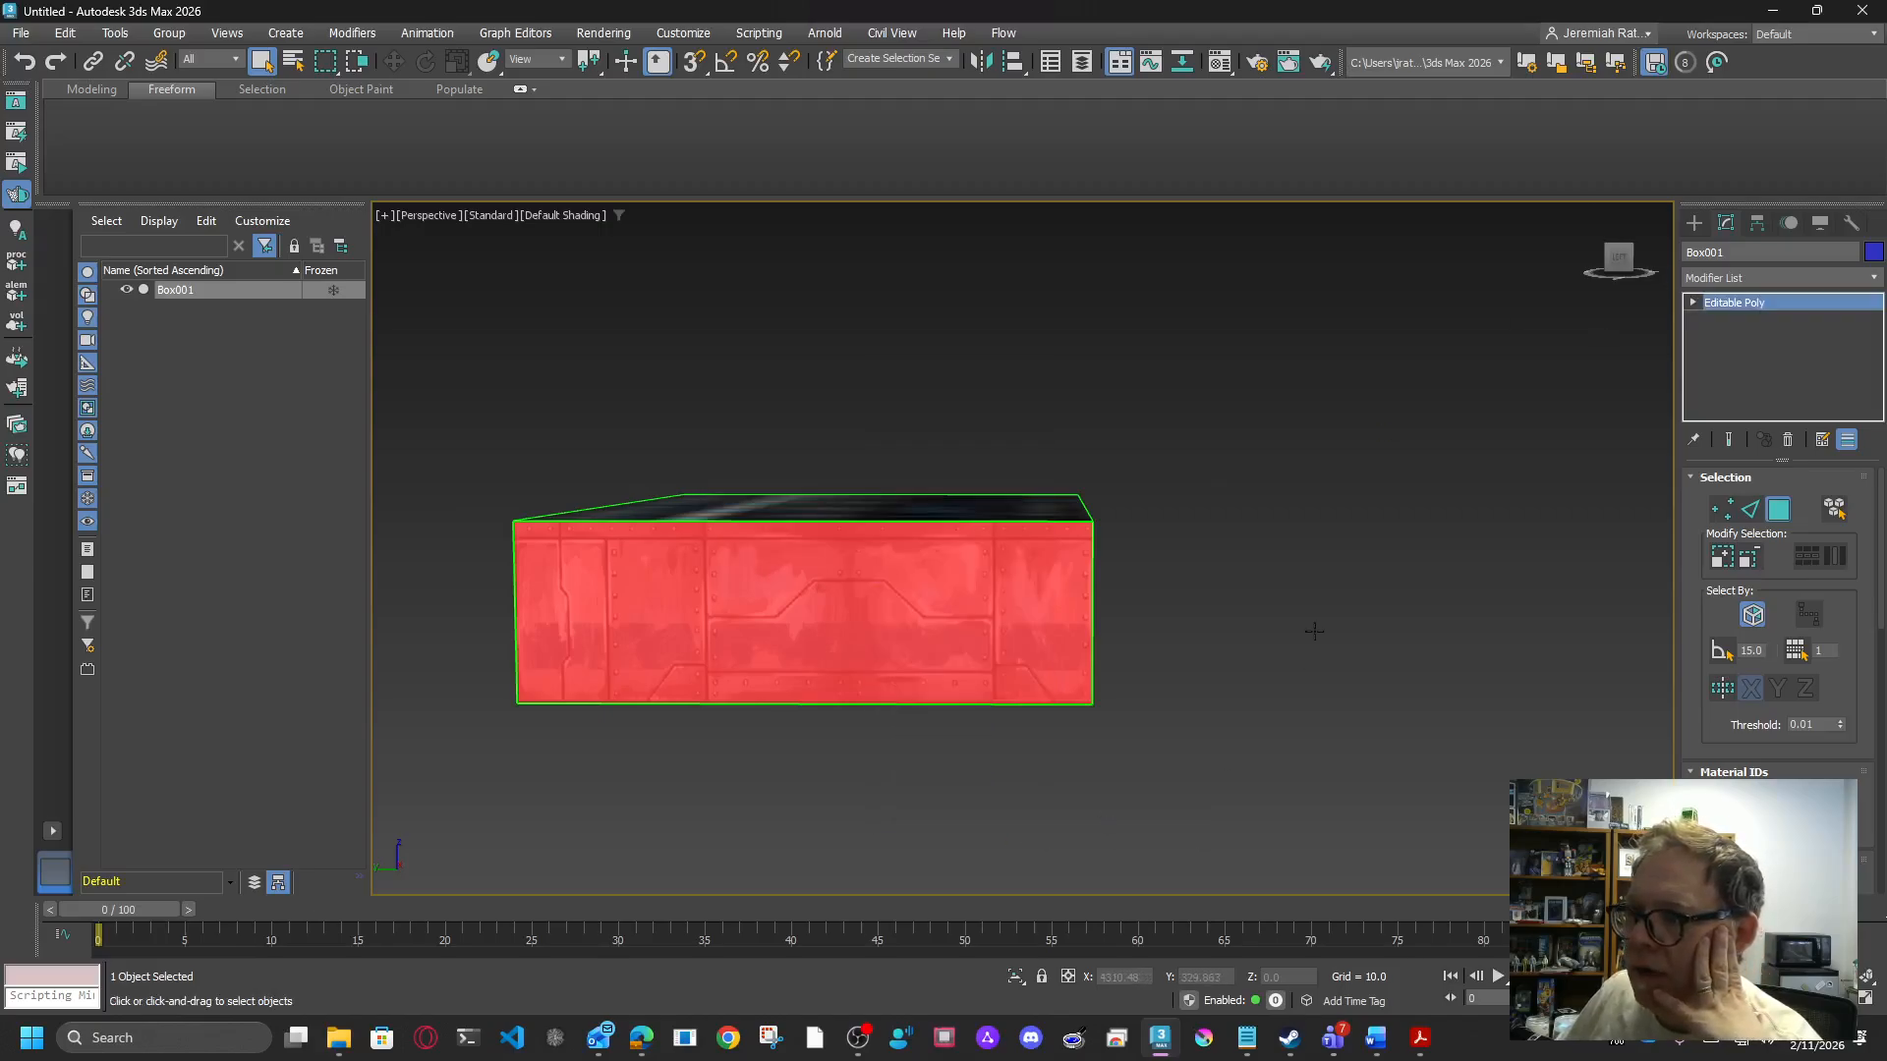
pyautogui.click(1242, 652)
# Step: Examine the trim-sheet texture on the box's sides and top from several angles in the Perspective view
pyautogui.click(1617, 262)
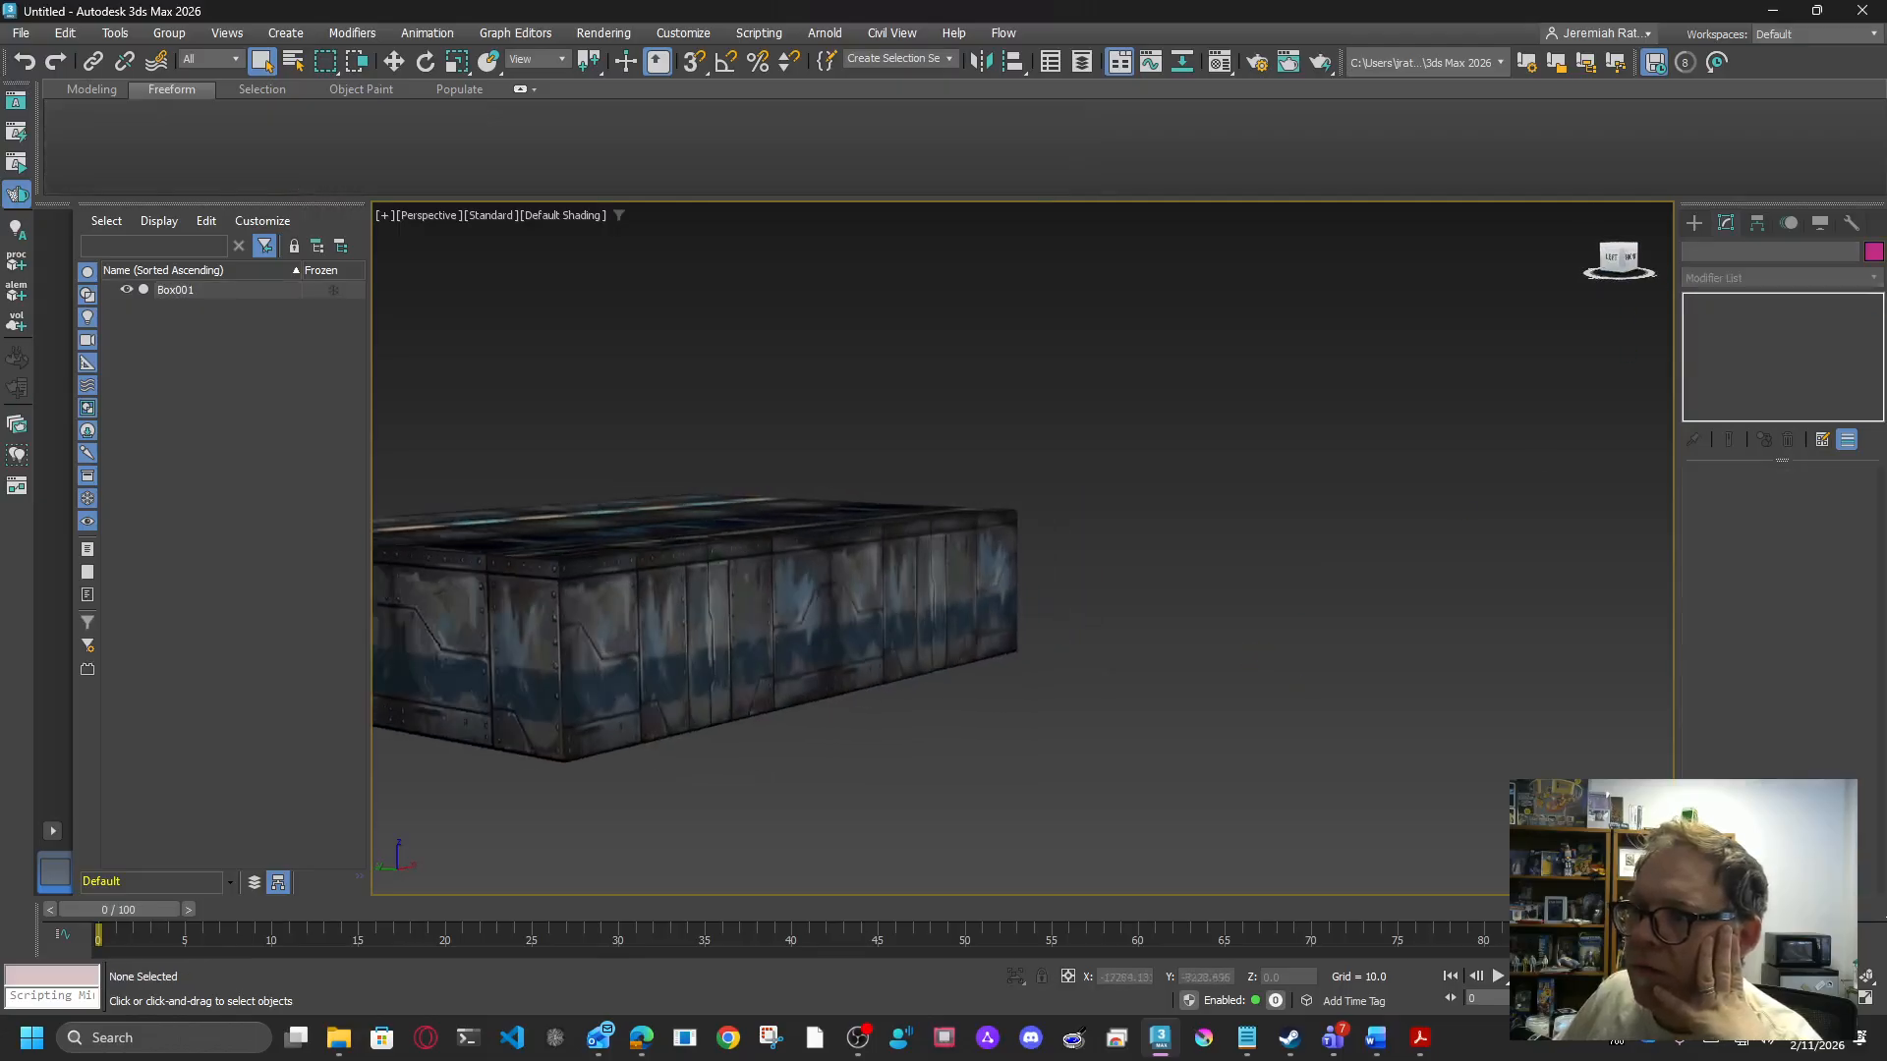
pyautogui.click(1618, 257)
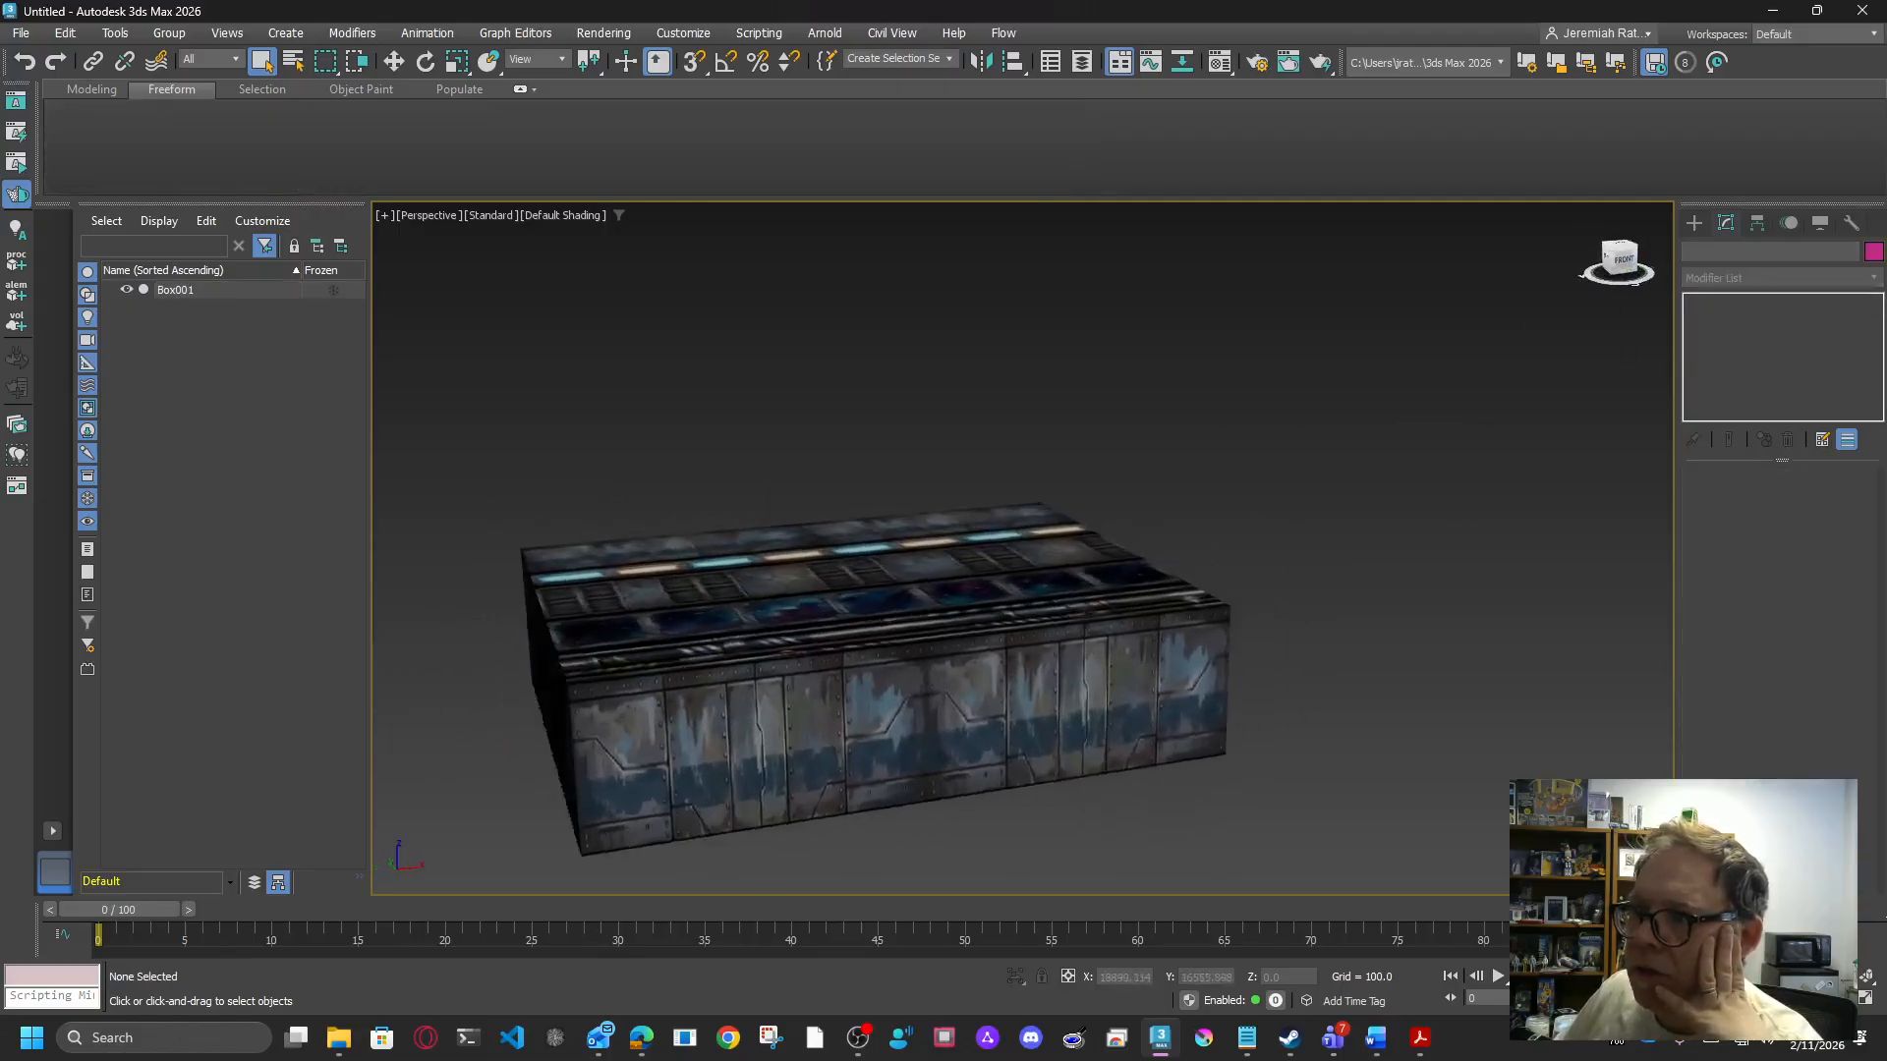
pyautogui.keyDown('alt'); pyautogui.moveTo(1053, 570); pyautogui.dragTo(1267, 435, button='middle'); pyautogui.keyUp('alt')
pyautogui.scroll(3, 1399, 586)
pyautogui.moveTo(1400, 586); pyautogui.dragTo(1618, 577, button='middle')
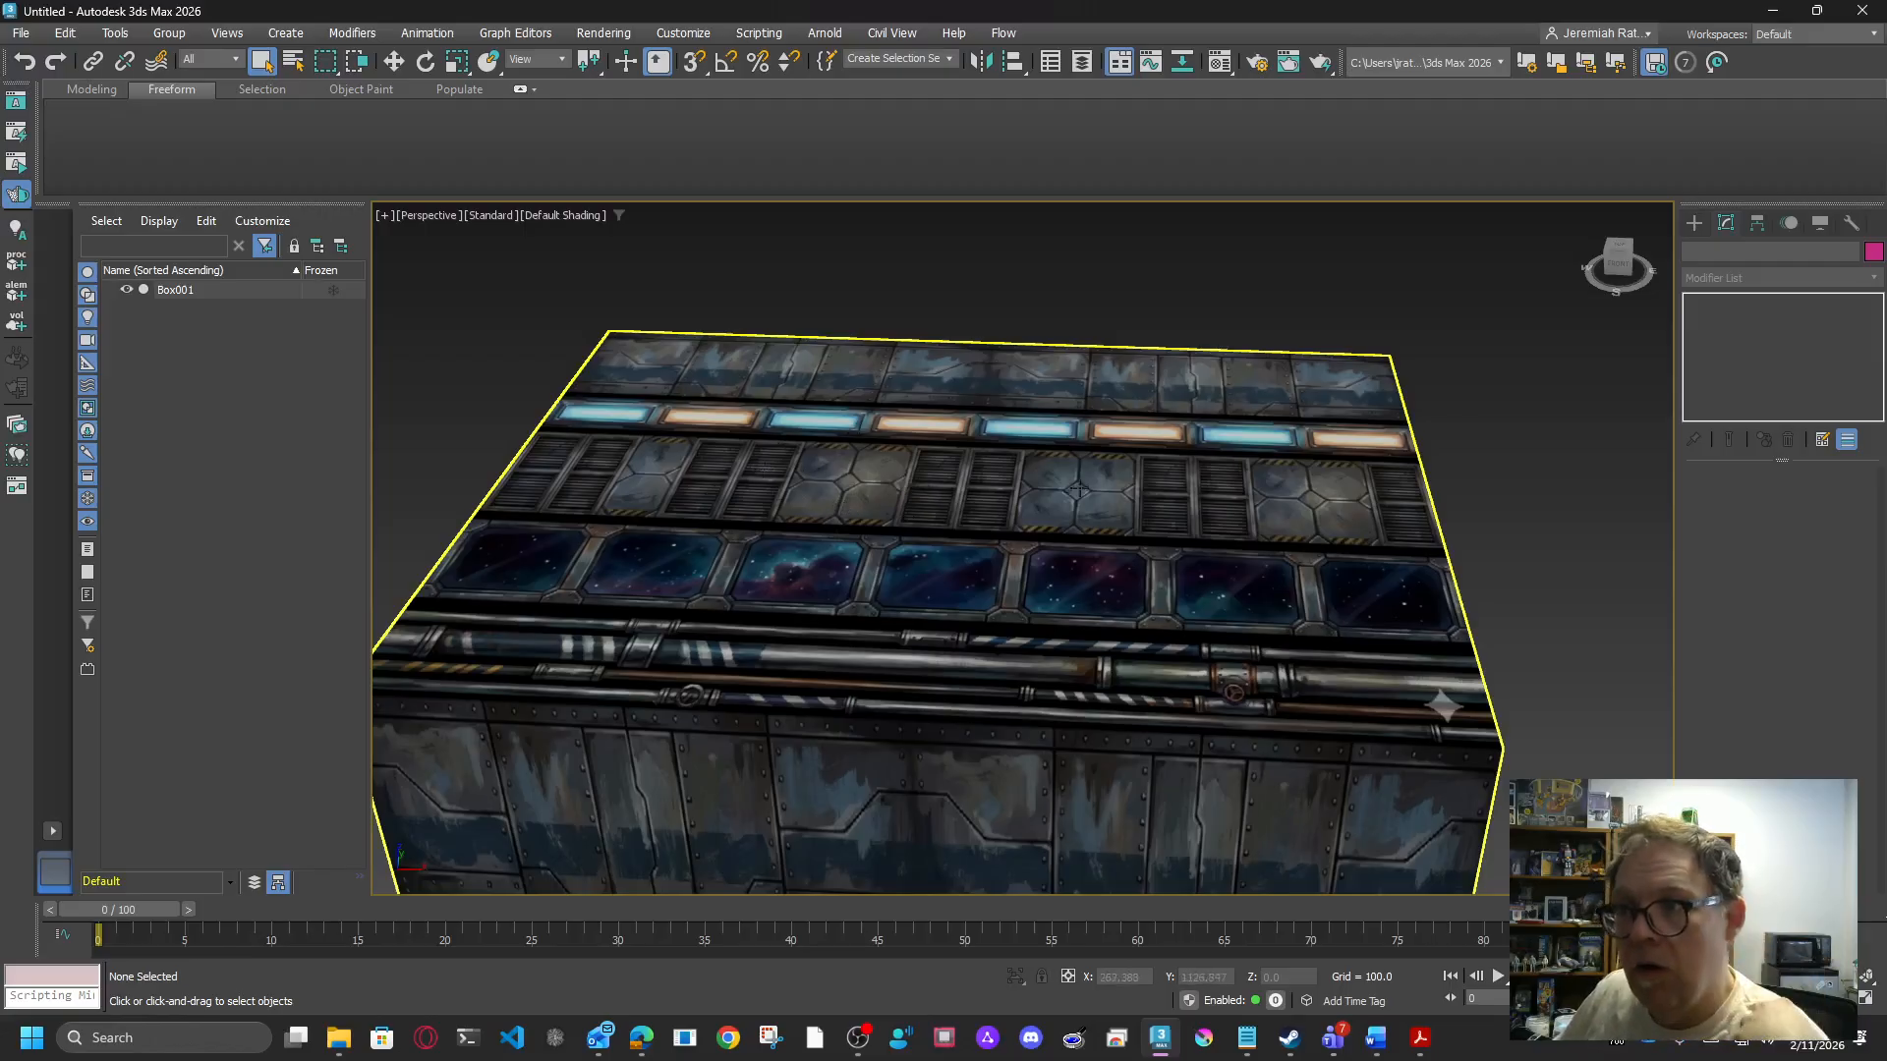
pyautogui.moveTo(1619, 256)
pyautogui.mouseDown()
pyautogui.moveTo(1590, 285)
pyautogui.moveTo(1631, 281)
pyautogui.moveTo(1616, 270)
pyautogui.mouseUp()
pyautogui.scroll(-5, 1525, 358)
pyautogui.moveTo(1542, 393); pyautogui.dragTo(1310, 379, button='middle')
pyautogui.scroll(2, 1168, 495)
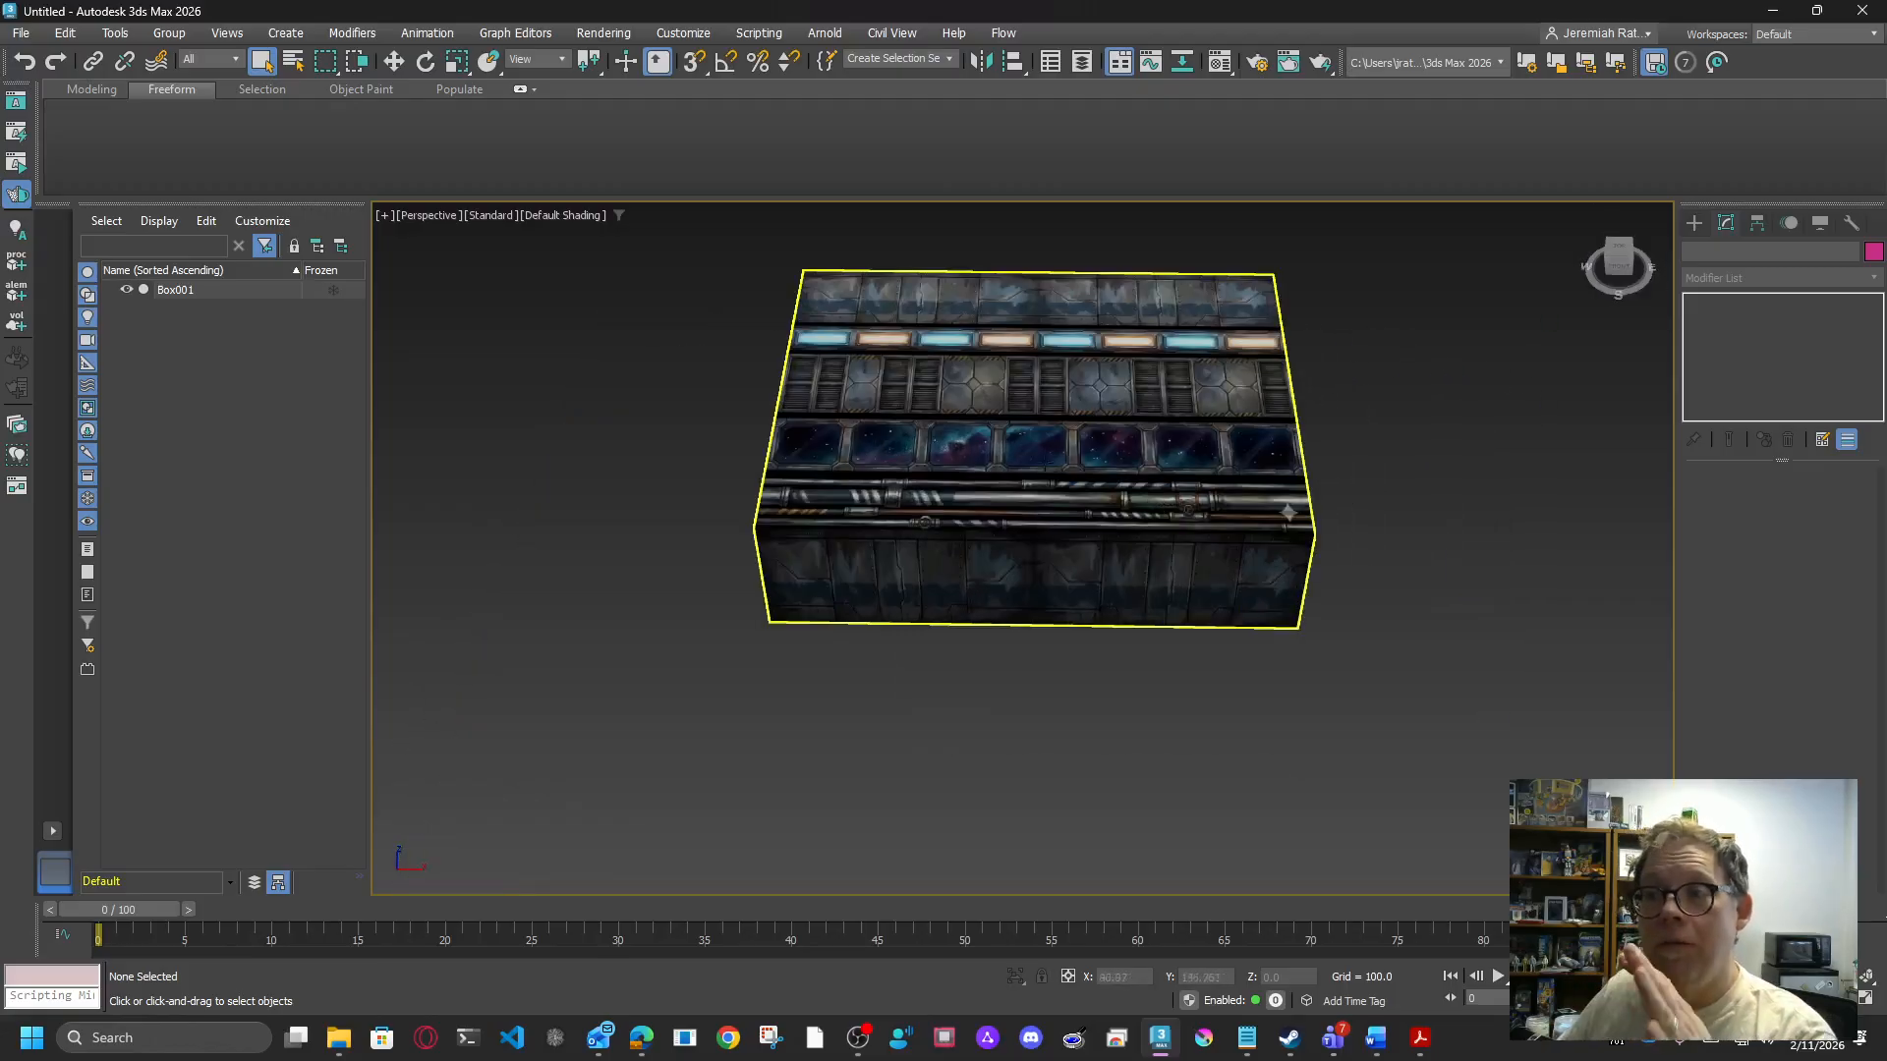
# Step: Select the box and enter its Edge sub-object level
pyautogui.click(1168, 495)
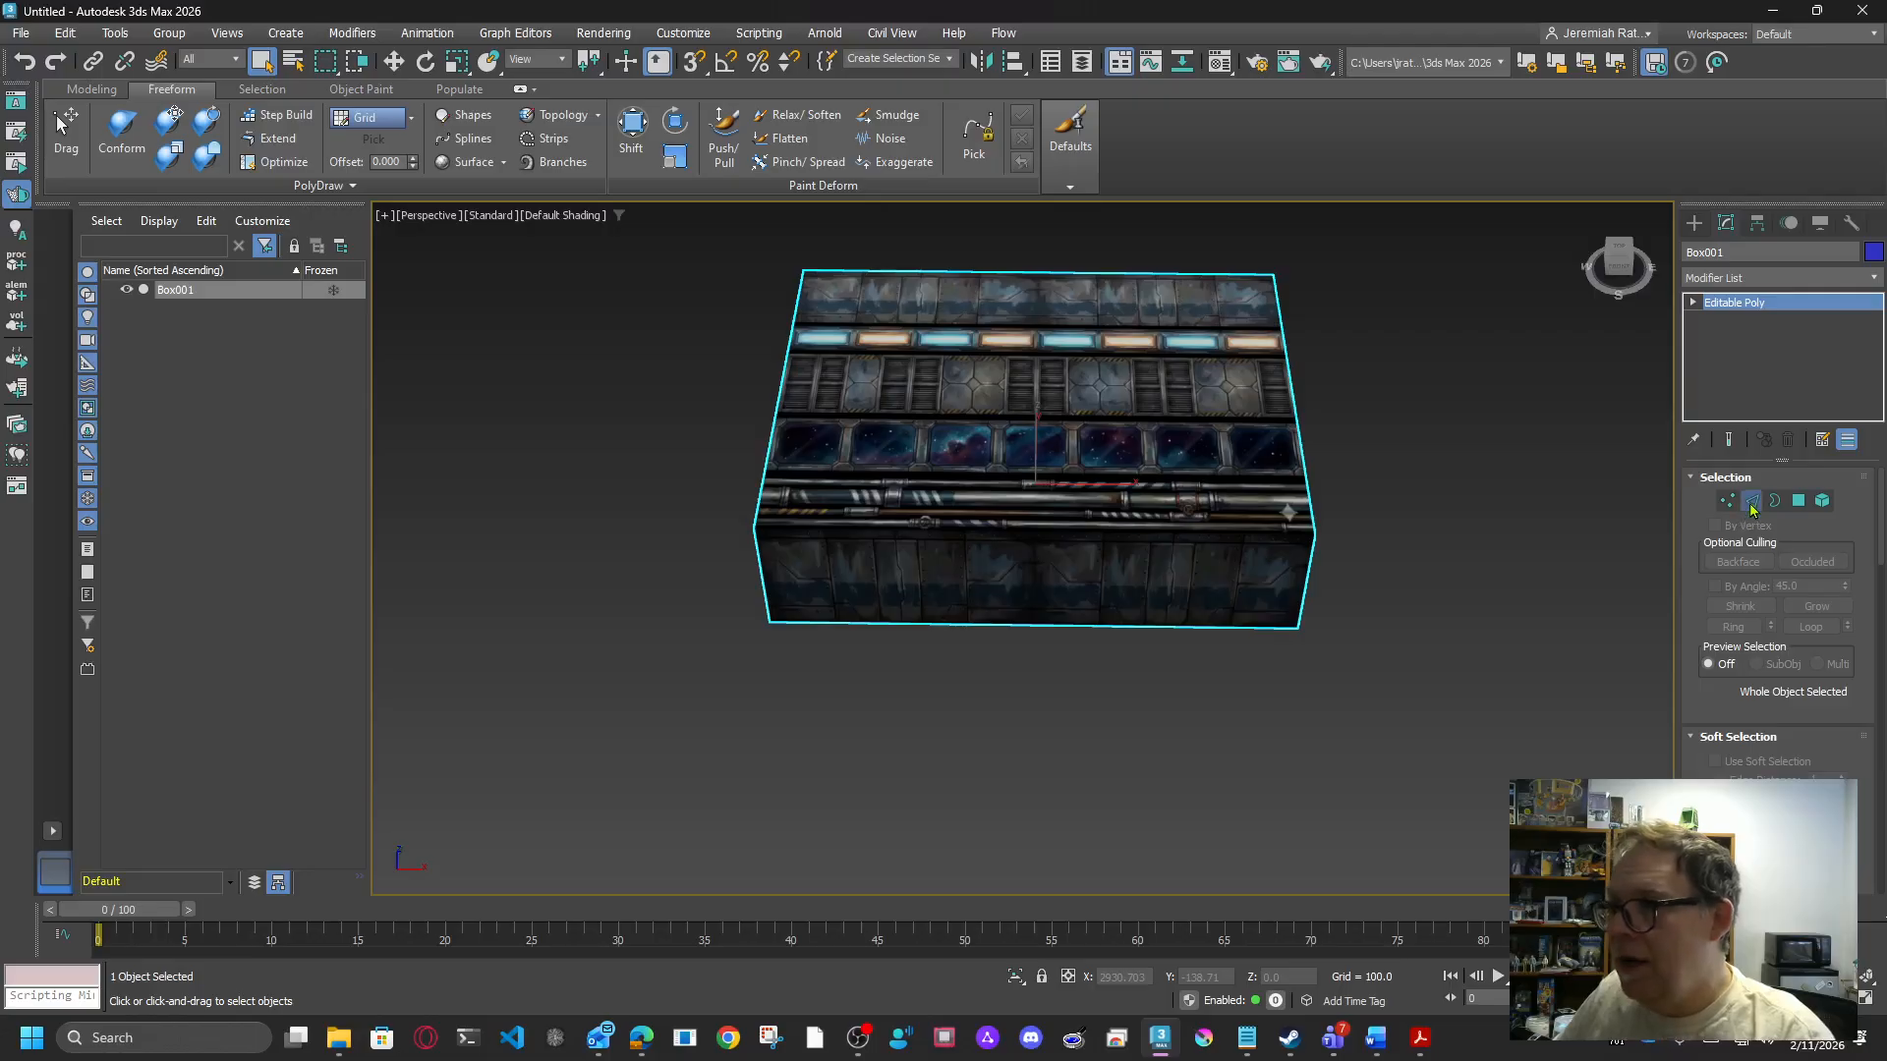
pyautogui.click(1752, 502)
pyautogui.moveTo(1619, 261); pyautogui.dragTo(1656, 253)
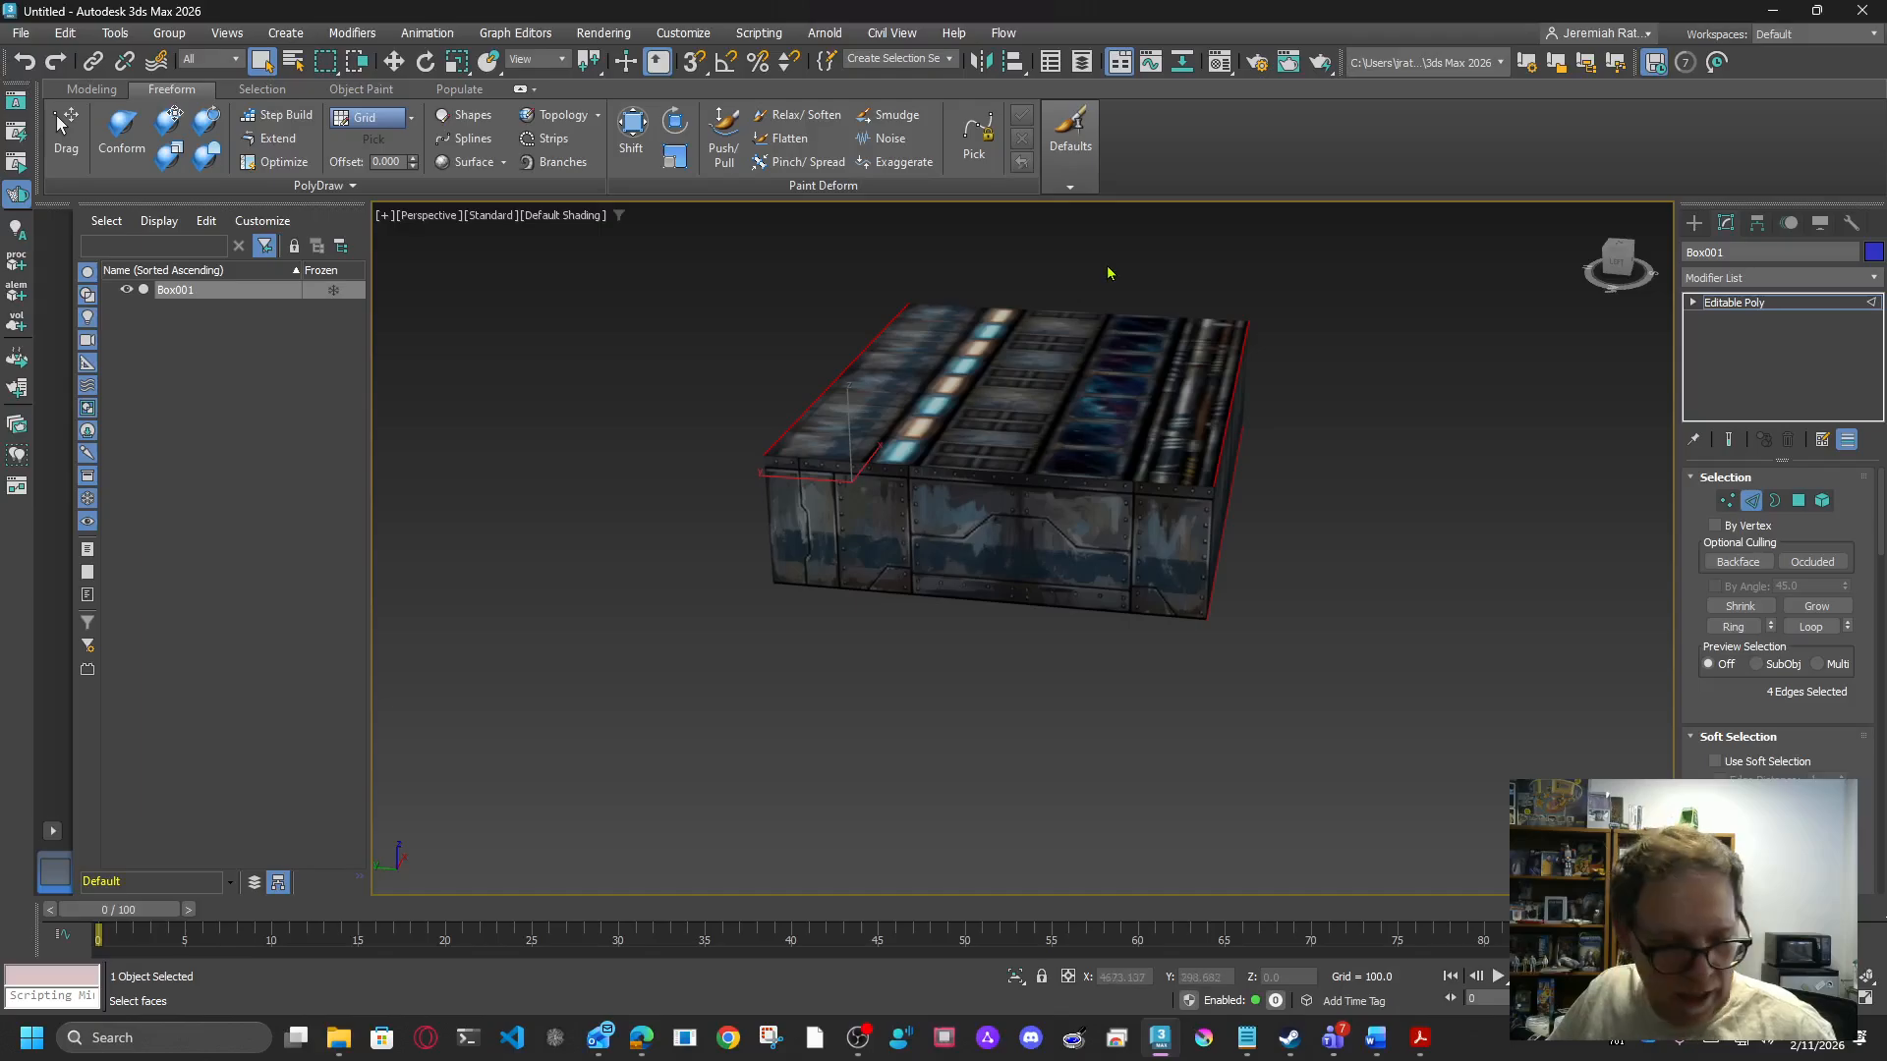
pyautogui.moveTo(1139, 253); pyautogui.dragTo(1001, 683)
pyautogui.moveTo(1618, 254)
pyautogui.mouseDown()
pyautogui.moveTo(1631, 265)
pyautogui.moveTo(1608, 236)
pyautogui.moveTo(1592, 285)
pyautogui.moveTo(1620, 258)
pyautogui.mouseUp()
pyautogui.scroll(-8, 1703, 702)
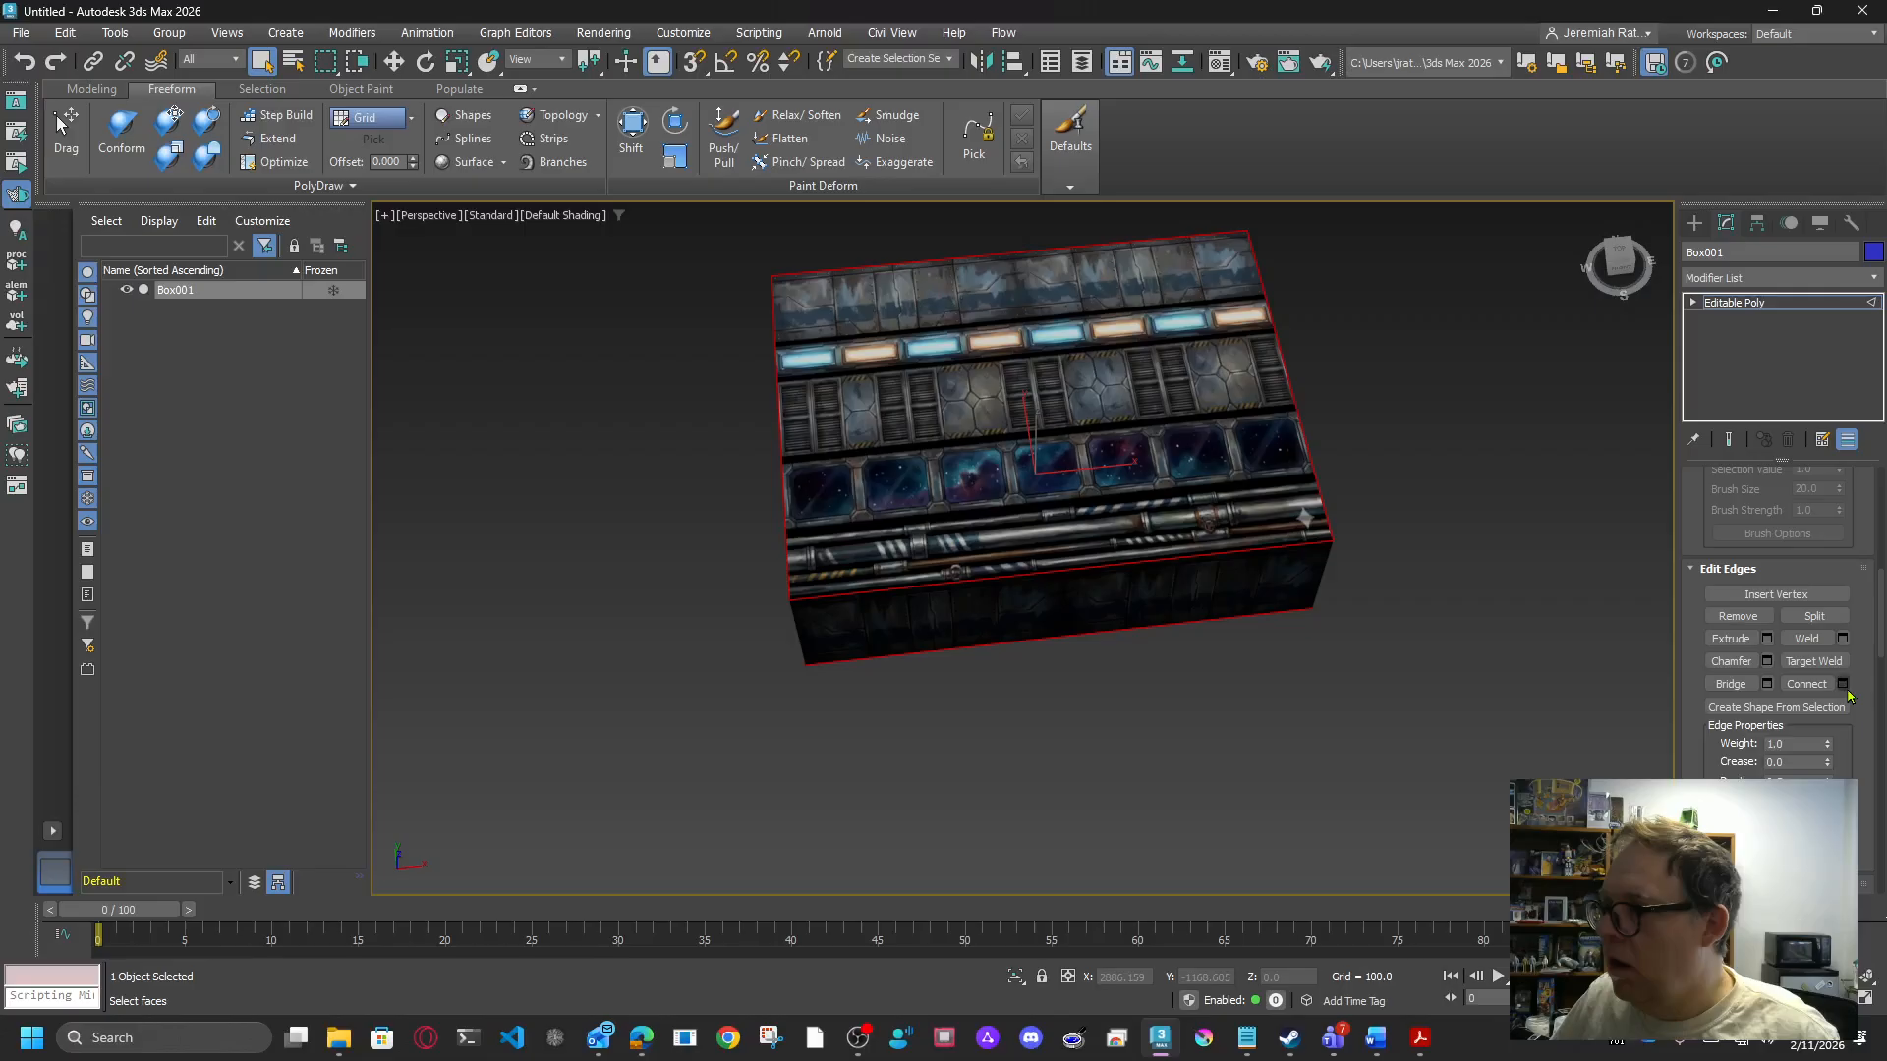
pyautogui.click(1843, 685)
pyautogui.click(1255, 679)
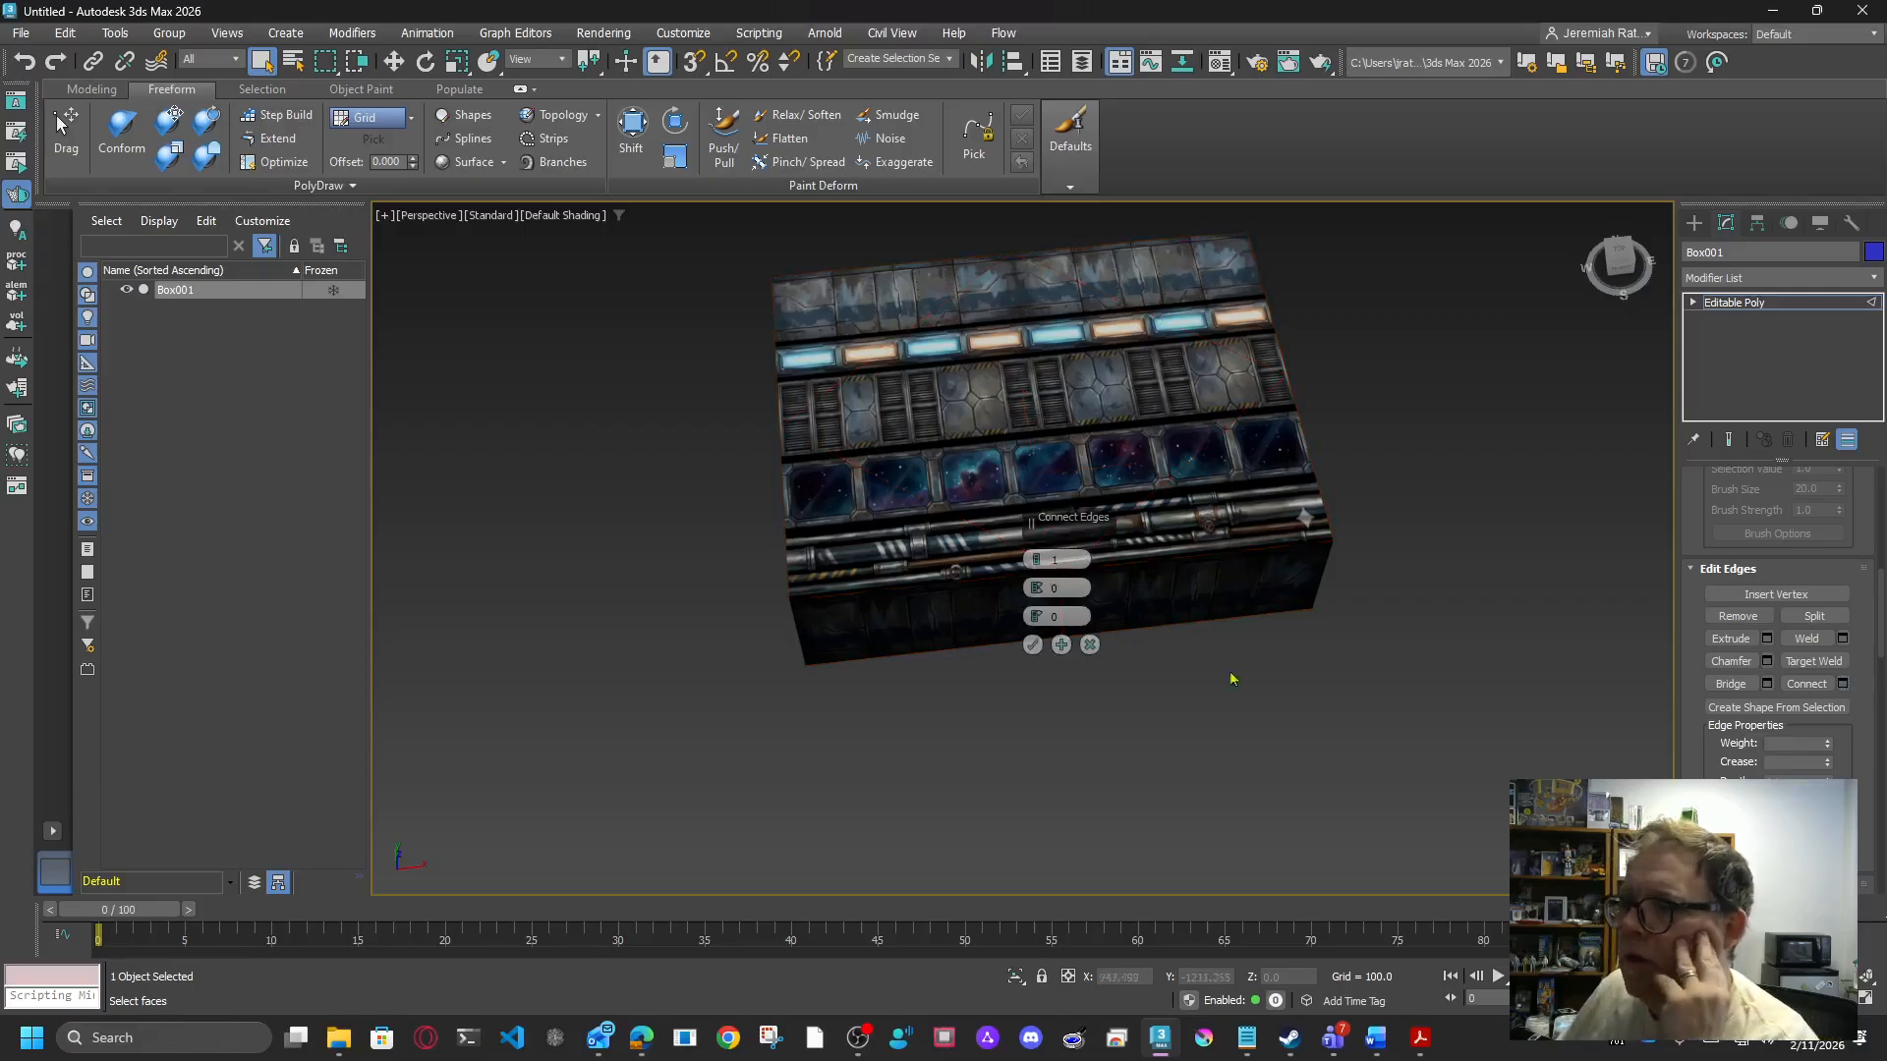
pyautogui.click(1090, 646)
# Step: Select the box's edges that run along the texture strips and connect them with 4 segments
pyautogui.click(1619, 273)
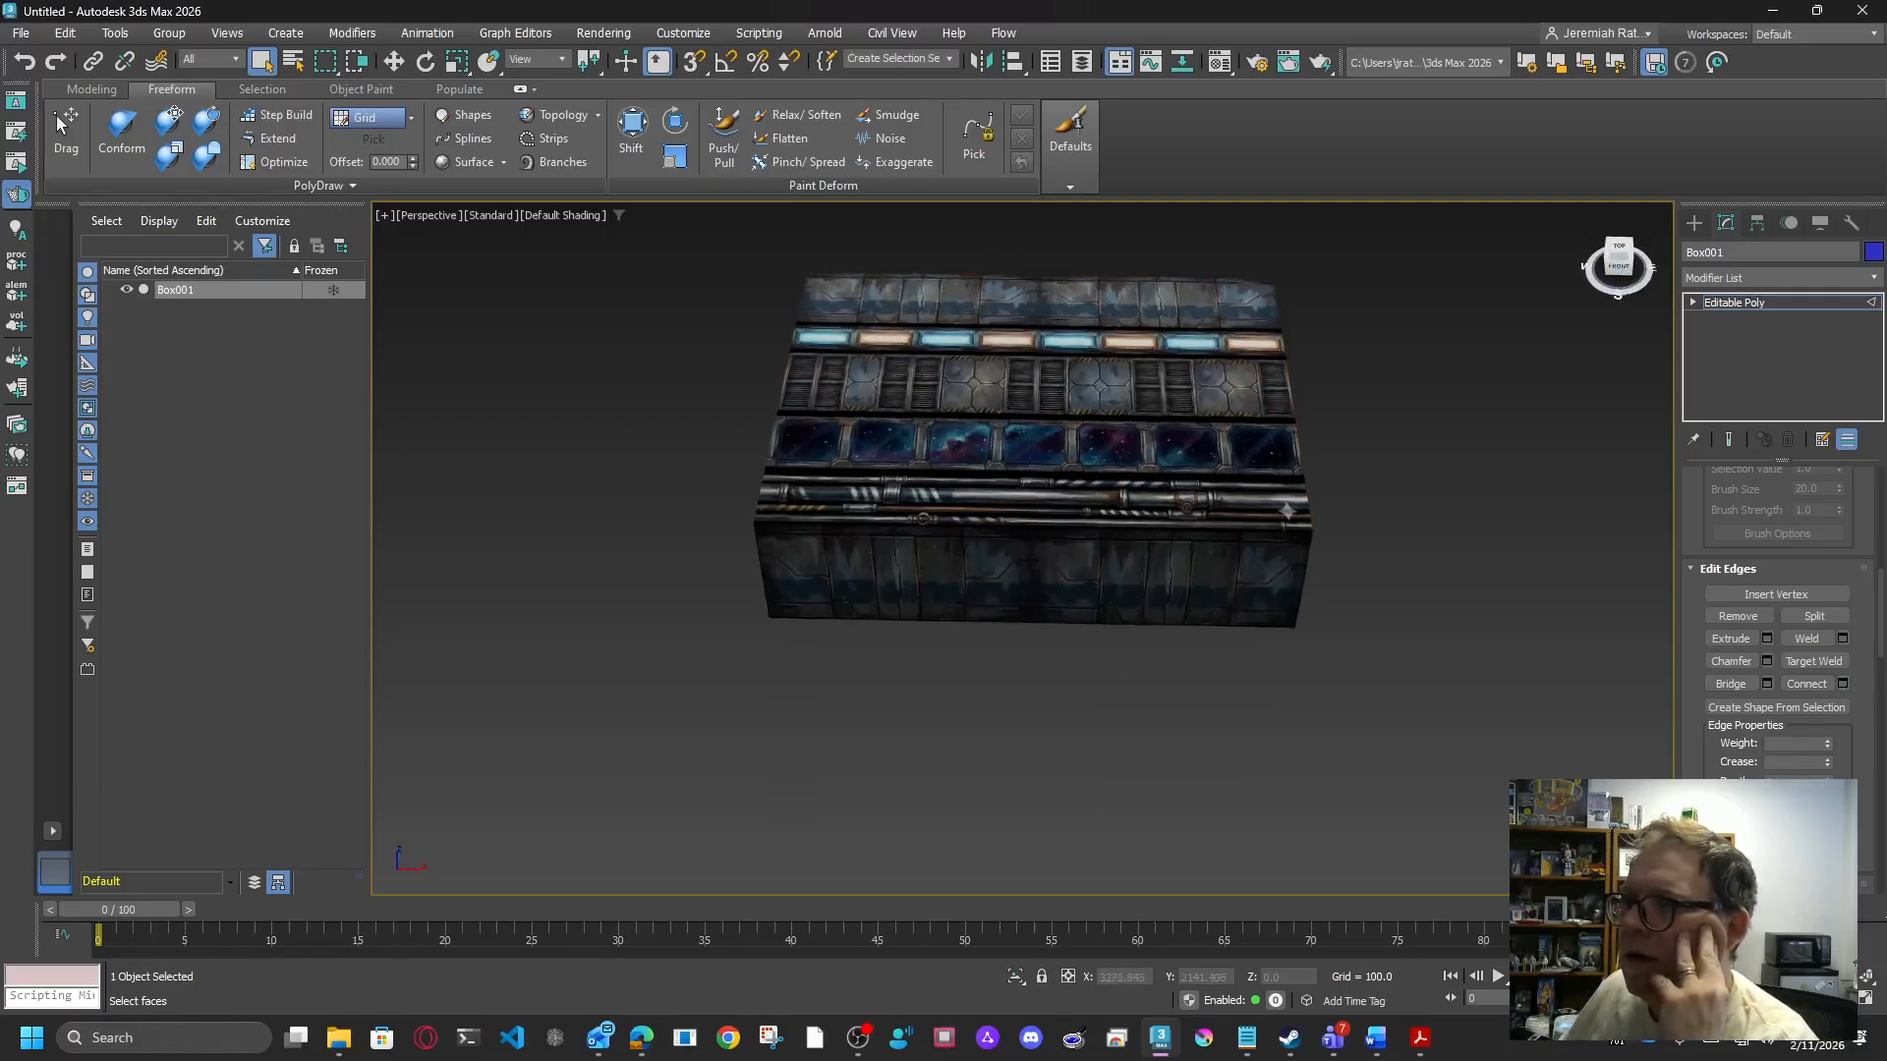
pyautogui.moveTo(1105, 249); pyautogui.dragTo(897, 732)
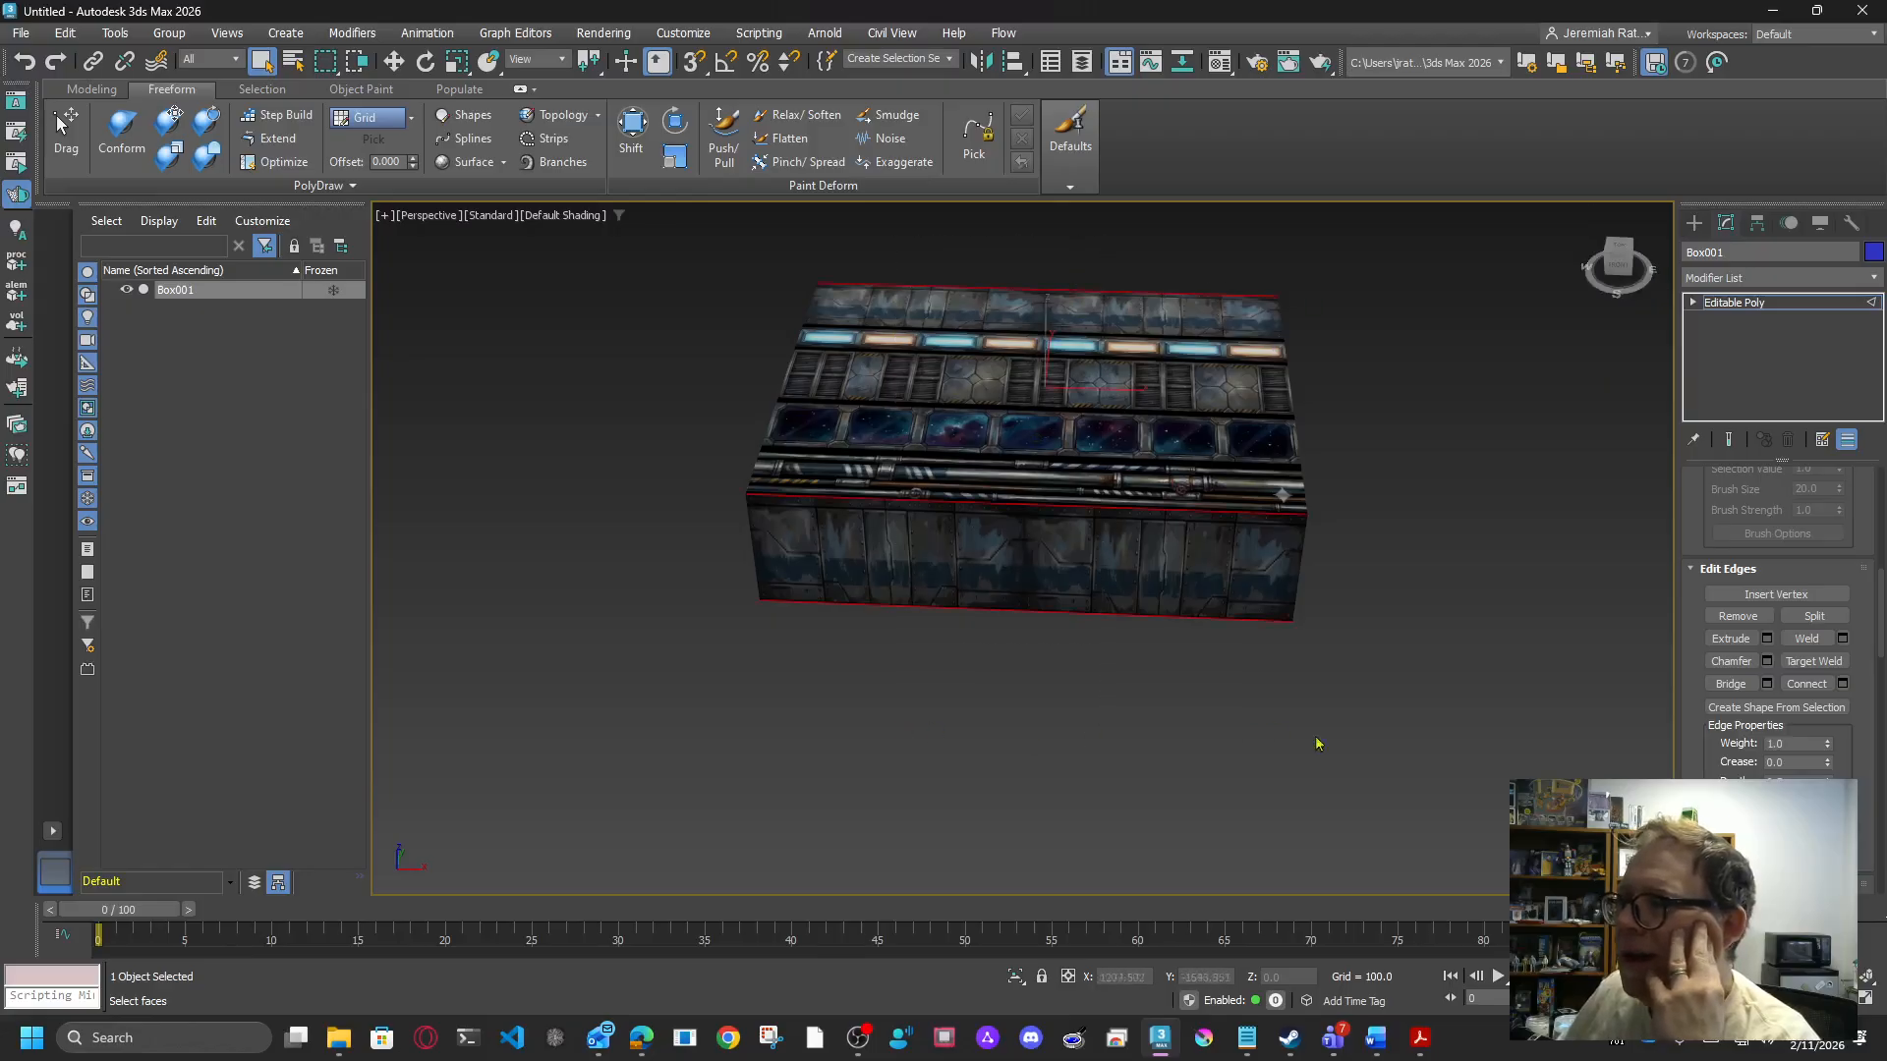
pyautogui.click(1843, 684)
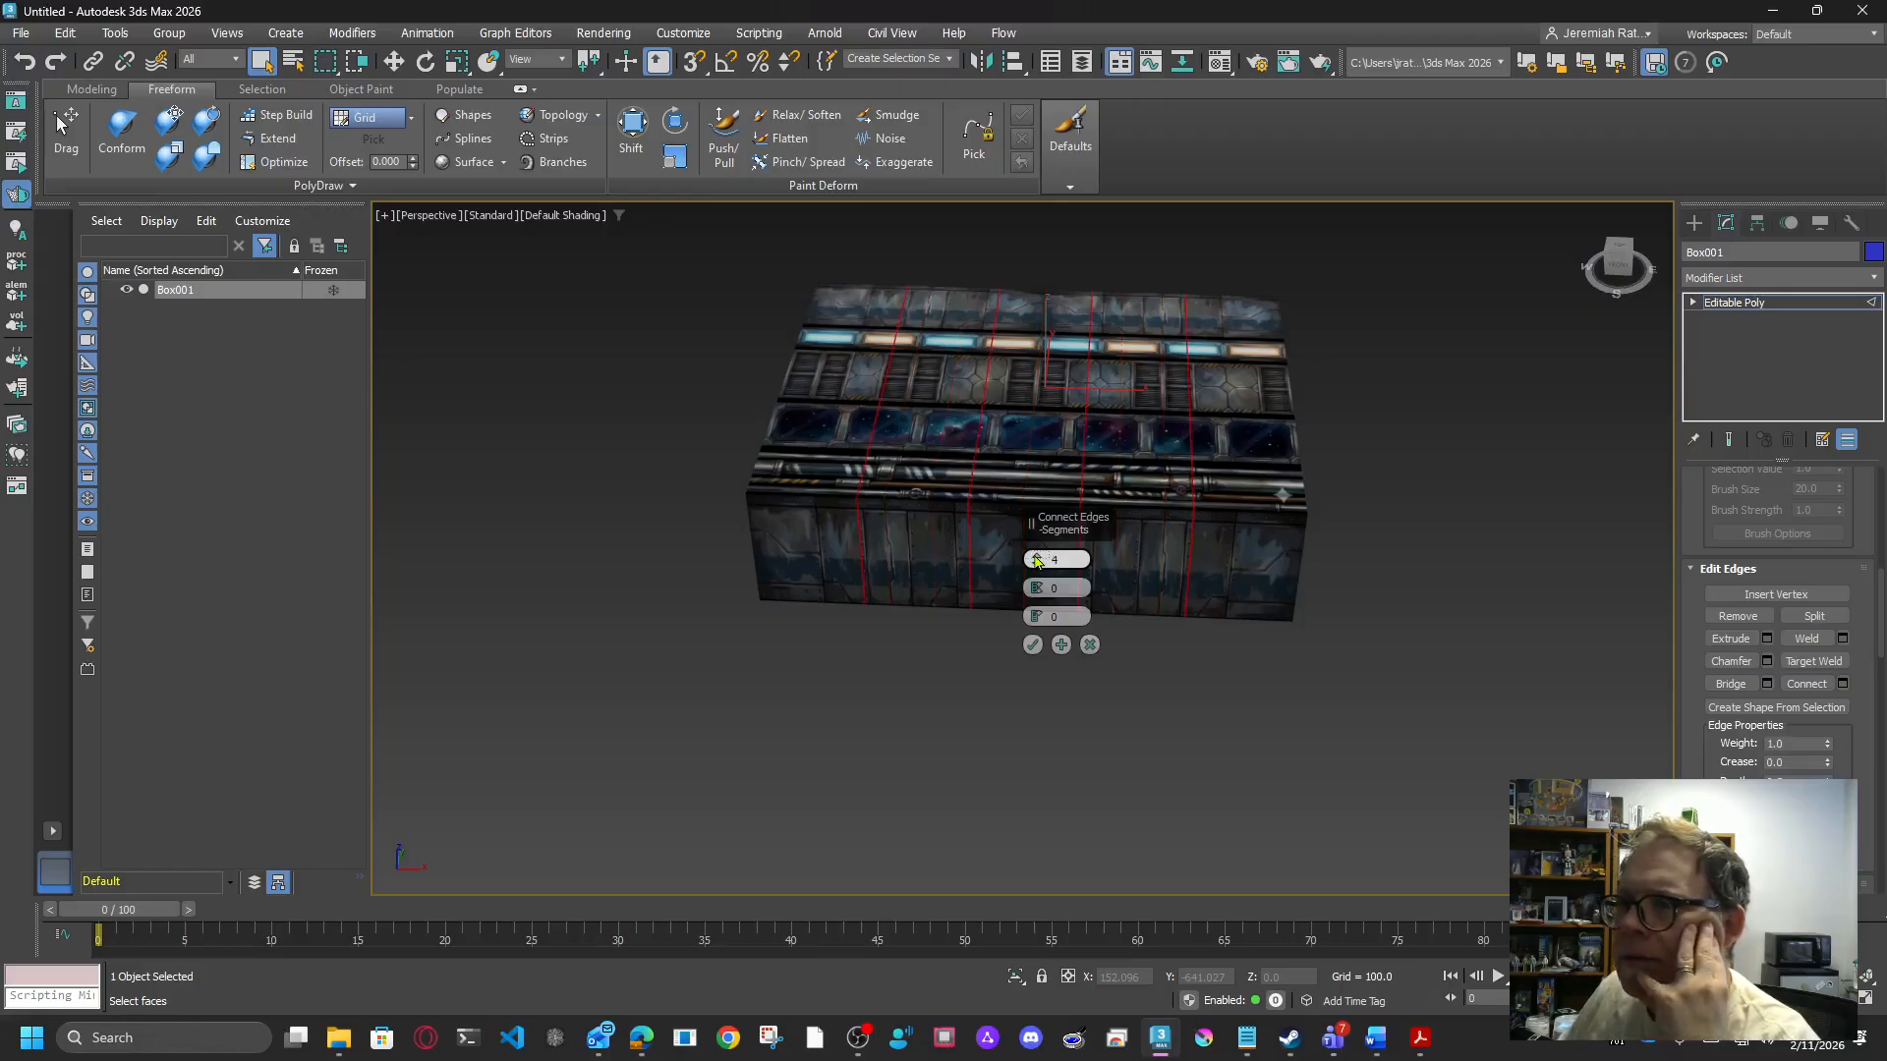
pyautogui.click(1033, 646)
# Step: Select all edges running across the texture strips and connect them with 4 segments to make a 5 by 5 grid on top
pyautogui.moveTo(1617, 257); pyautogui.dragTo(1119, 289)
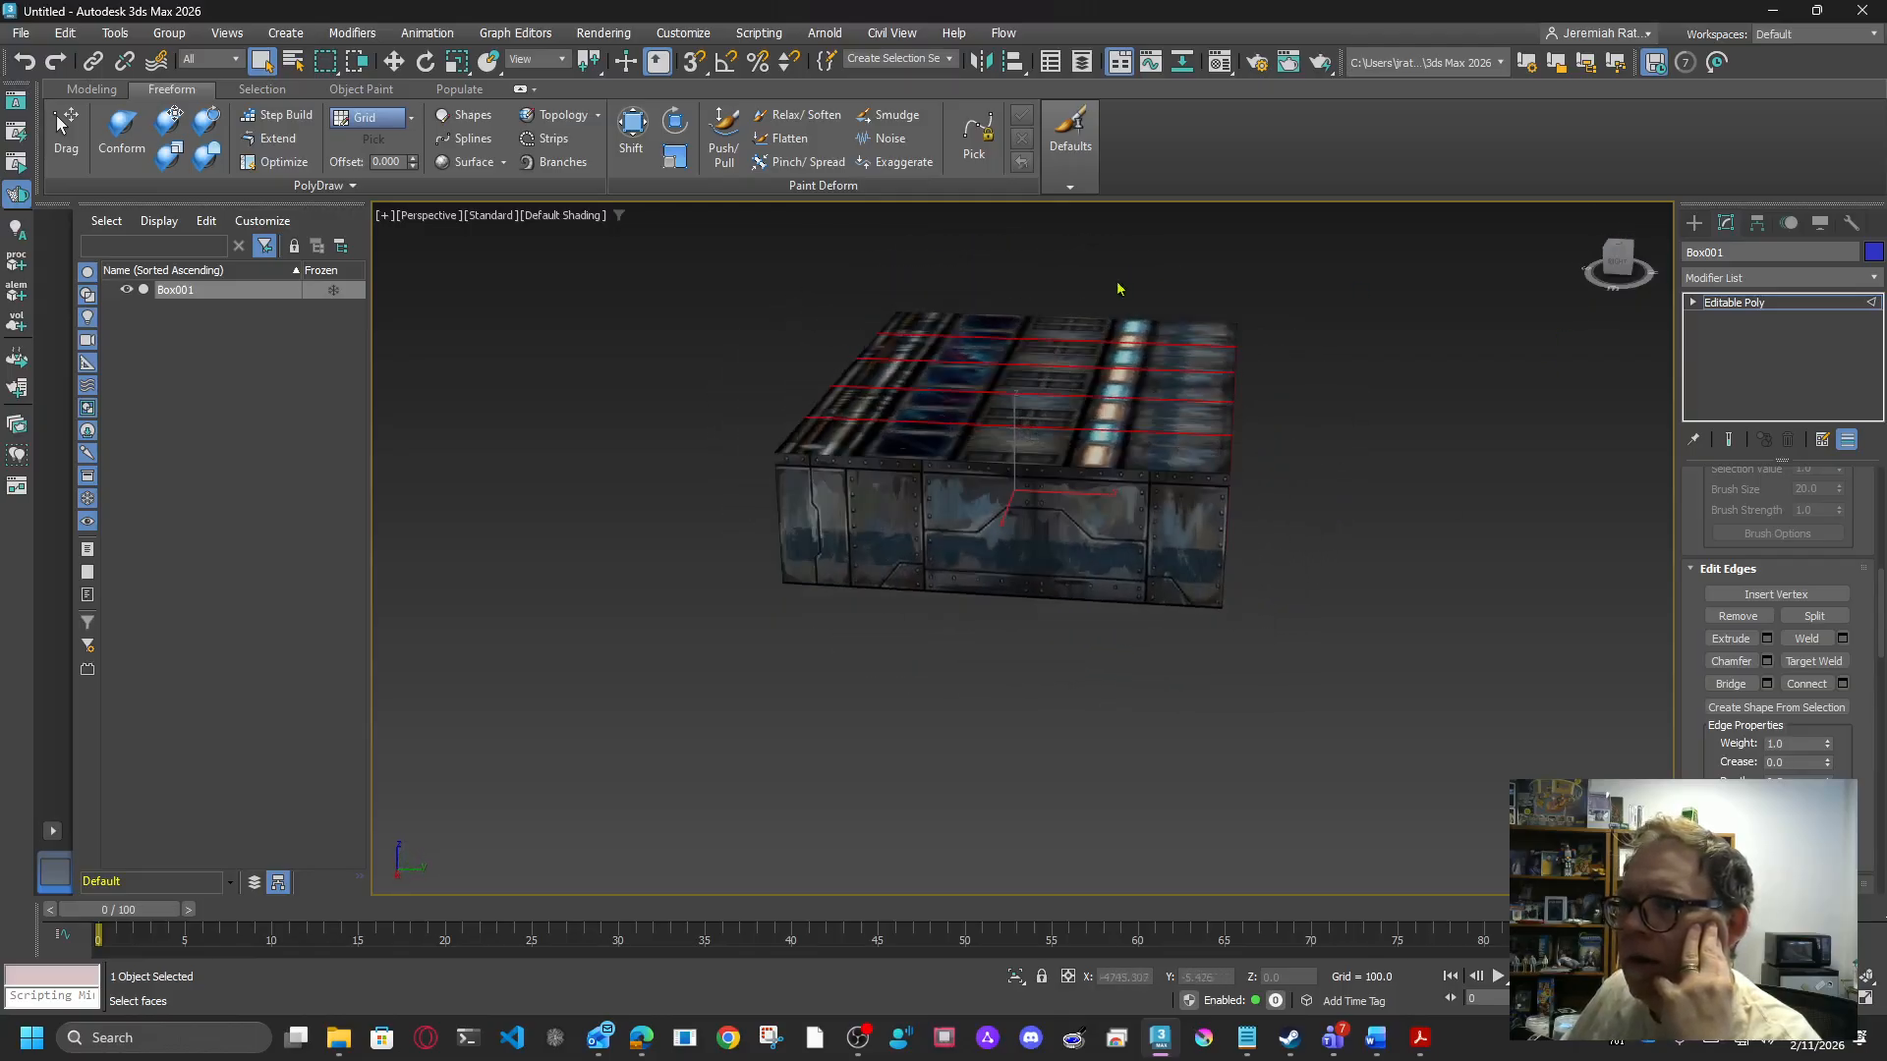
pyautogui.moveTo(1019, 613); pyautogui.dragTo(1022, 617)
pyautogui.click(1491, 687)
pyautogui.moveTo(1078, 316); pyautogui.dragTo(1098, 827)
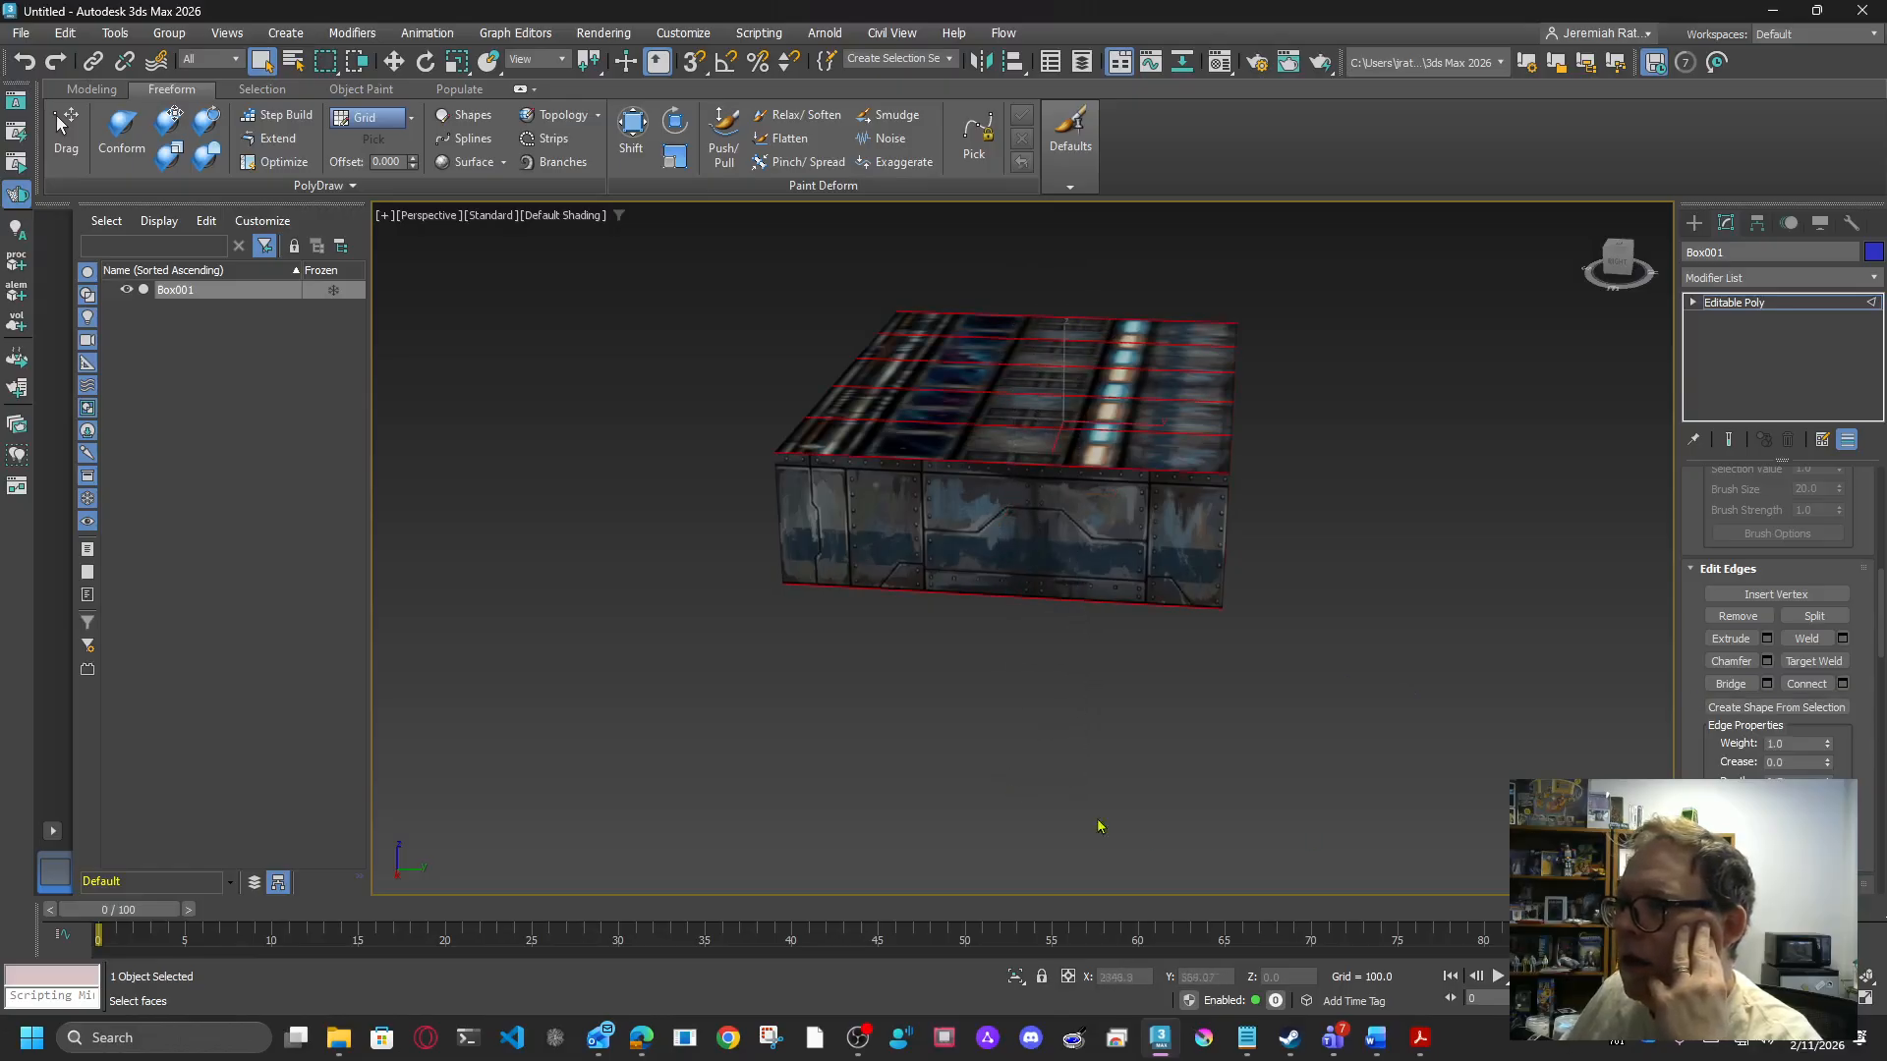
pyautogui.click(1842, 684)
pyautogui.moveTo(1618, 261); pyautogui.dragTo(1615, 277)
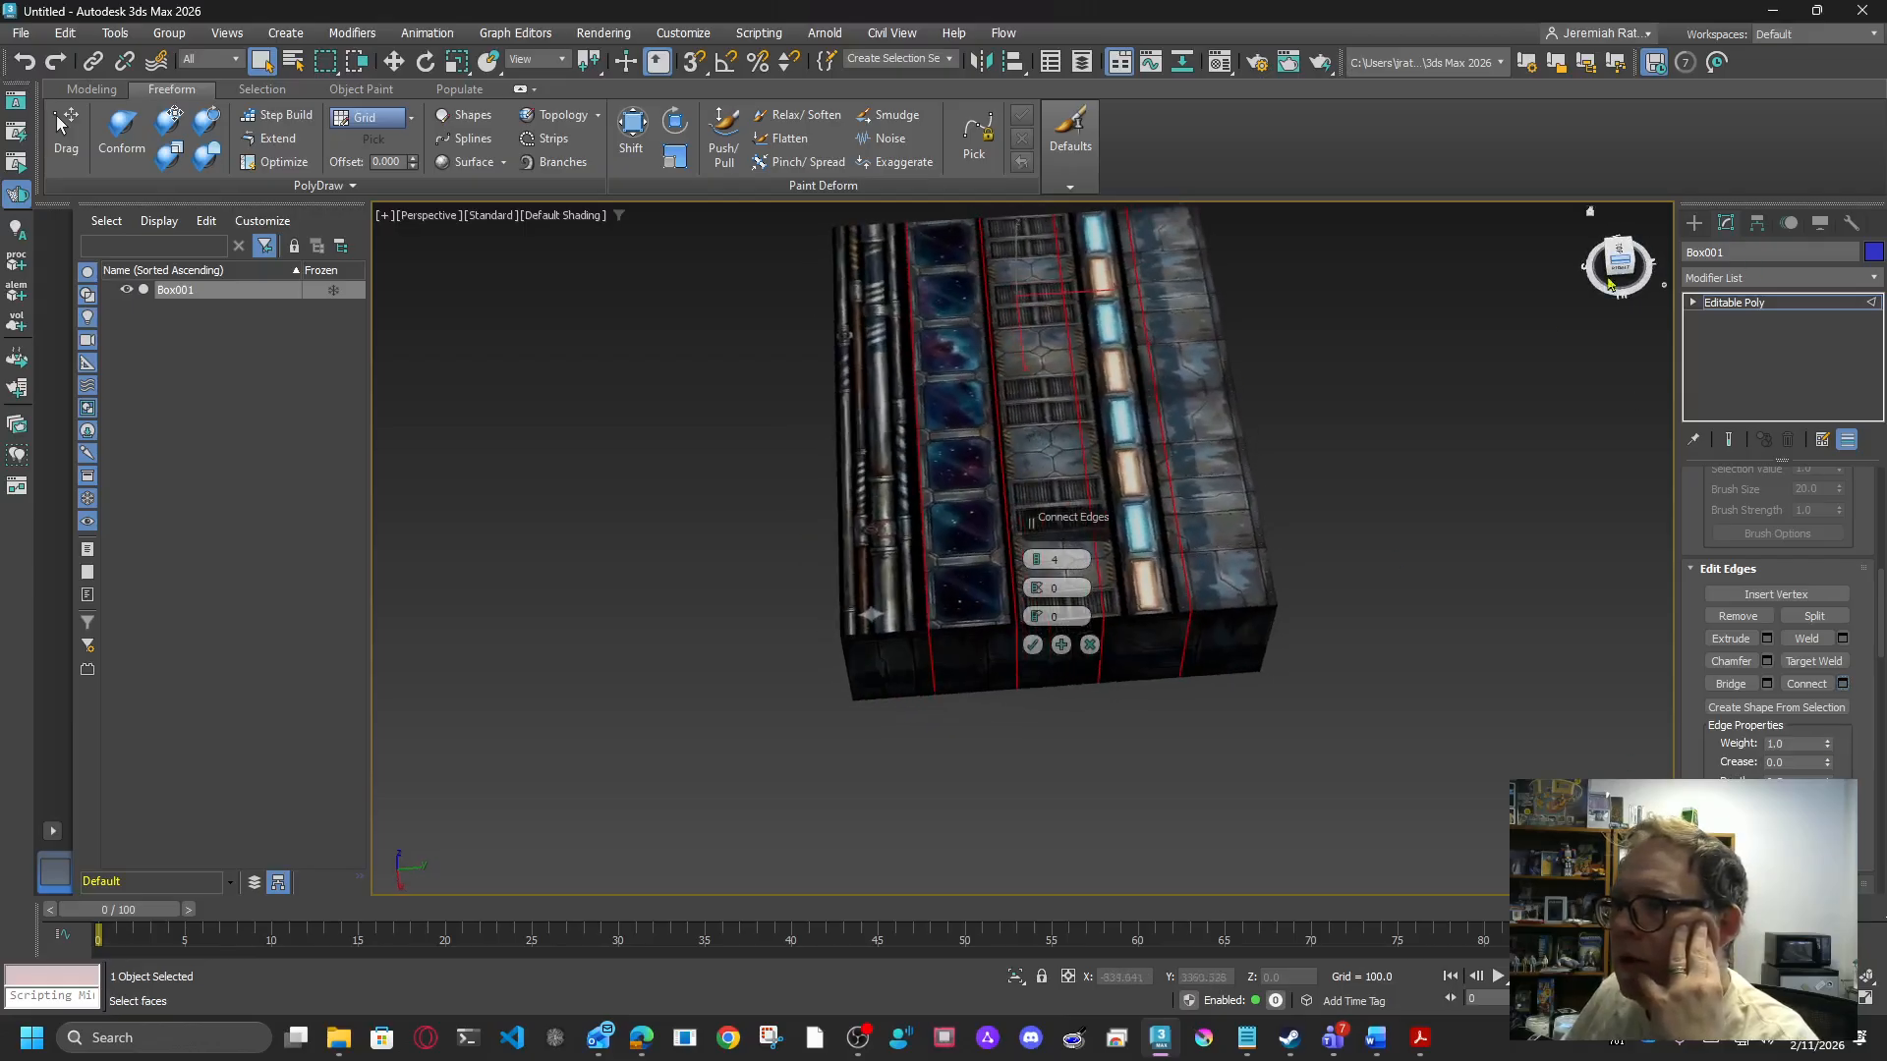
pyautogui.click(1032, 646)
# Step: Turn on Edged Faces shading in the Perspective viewport
pyautogui.click(565, 215)
pyautogui.click(599, 450)
pyautogui.moveTo(1309, 468); pyautogui.dragTo(1273, 512, button='middle')
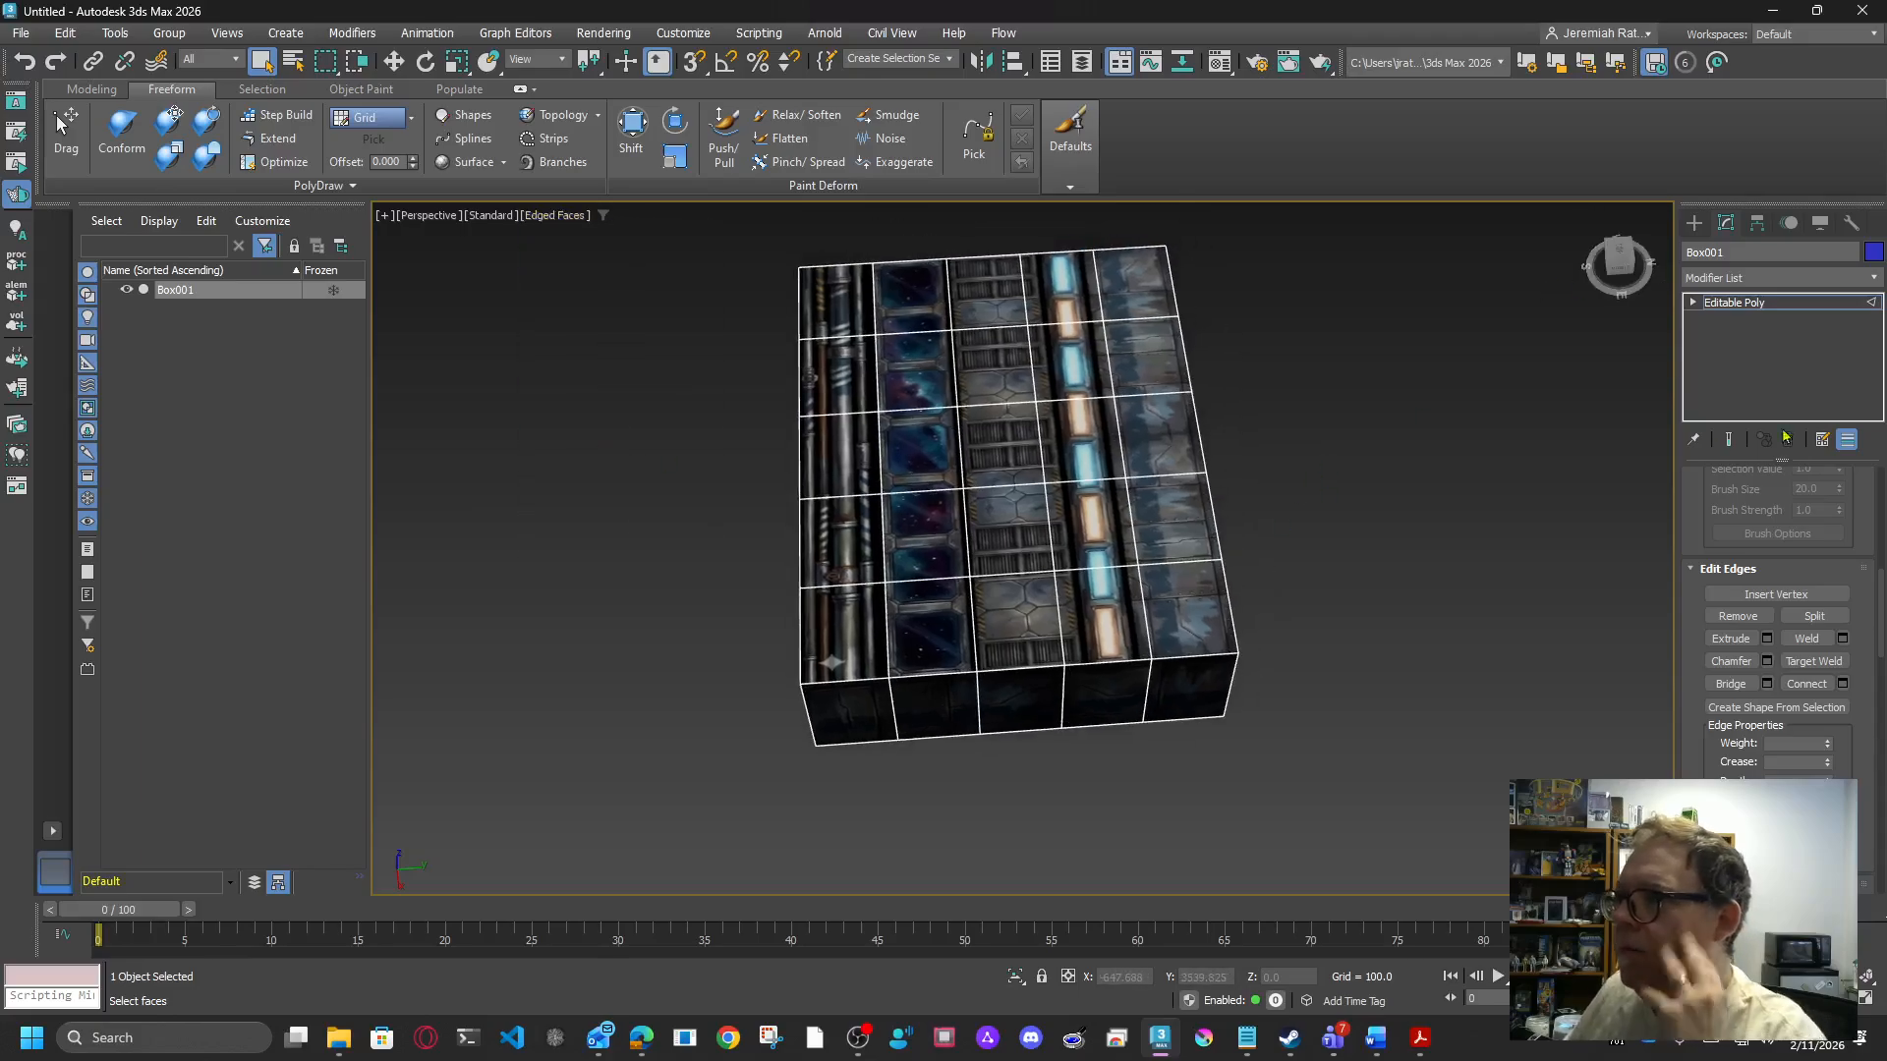
# Step: Enter the Polygon sub-object level and select the five top faces along the pipe strip
pyautogui.click(1693, 302)
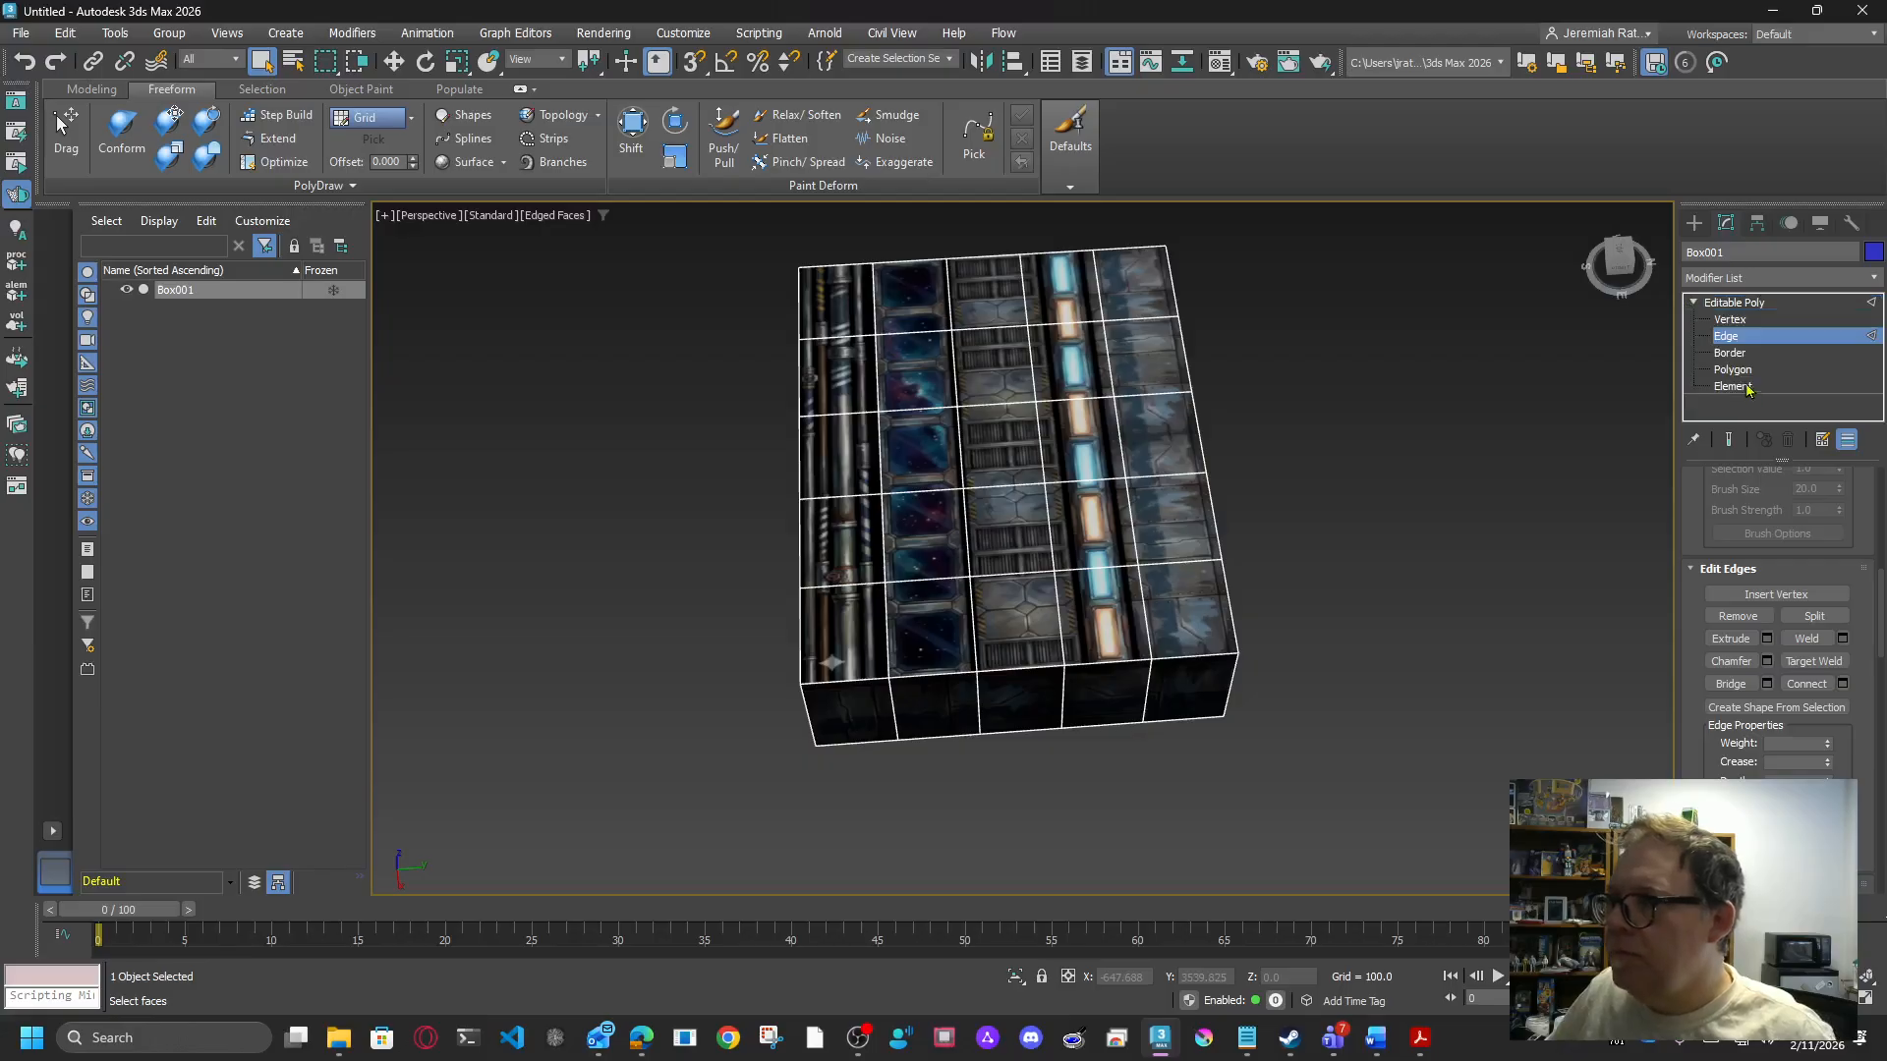
pyautogui.click(1739, 370)
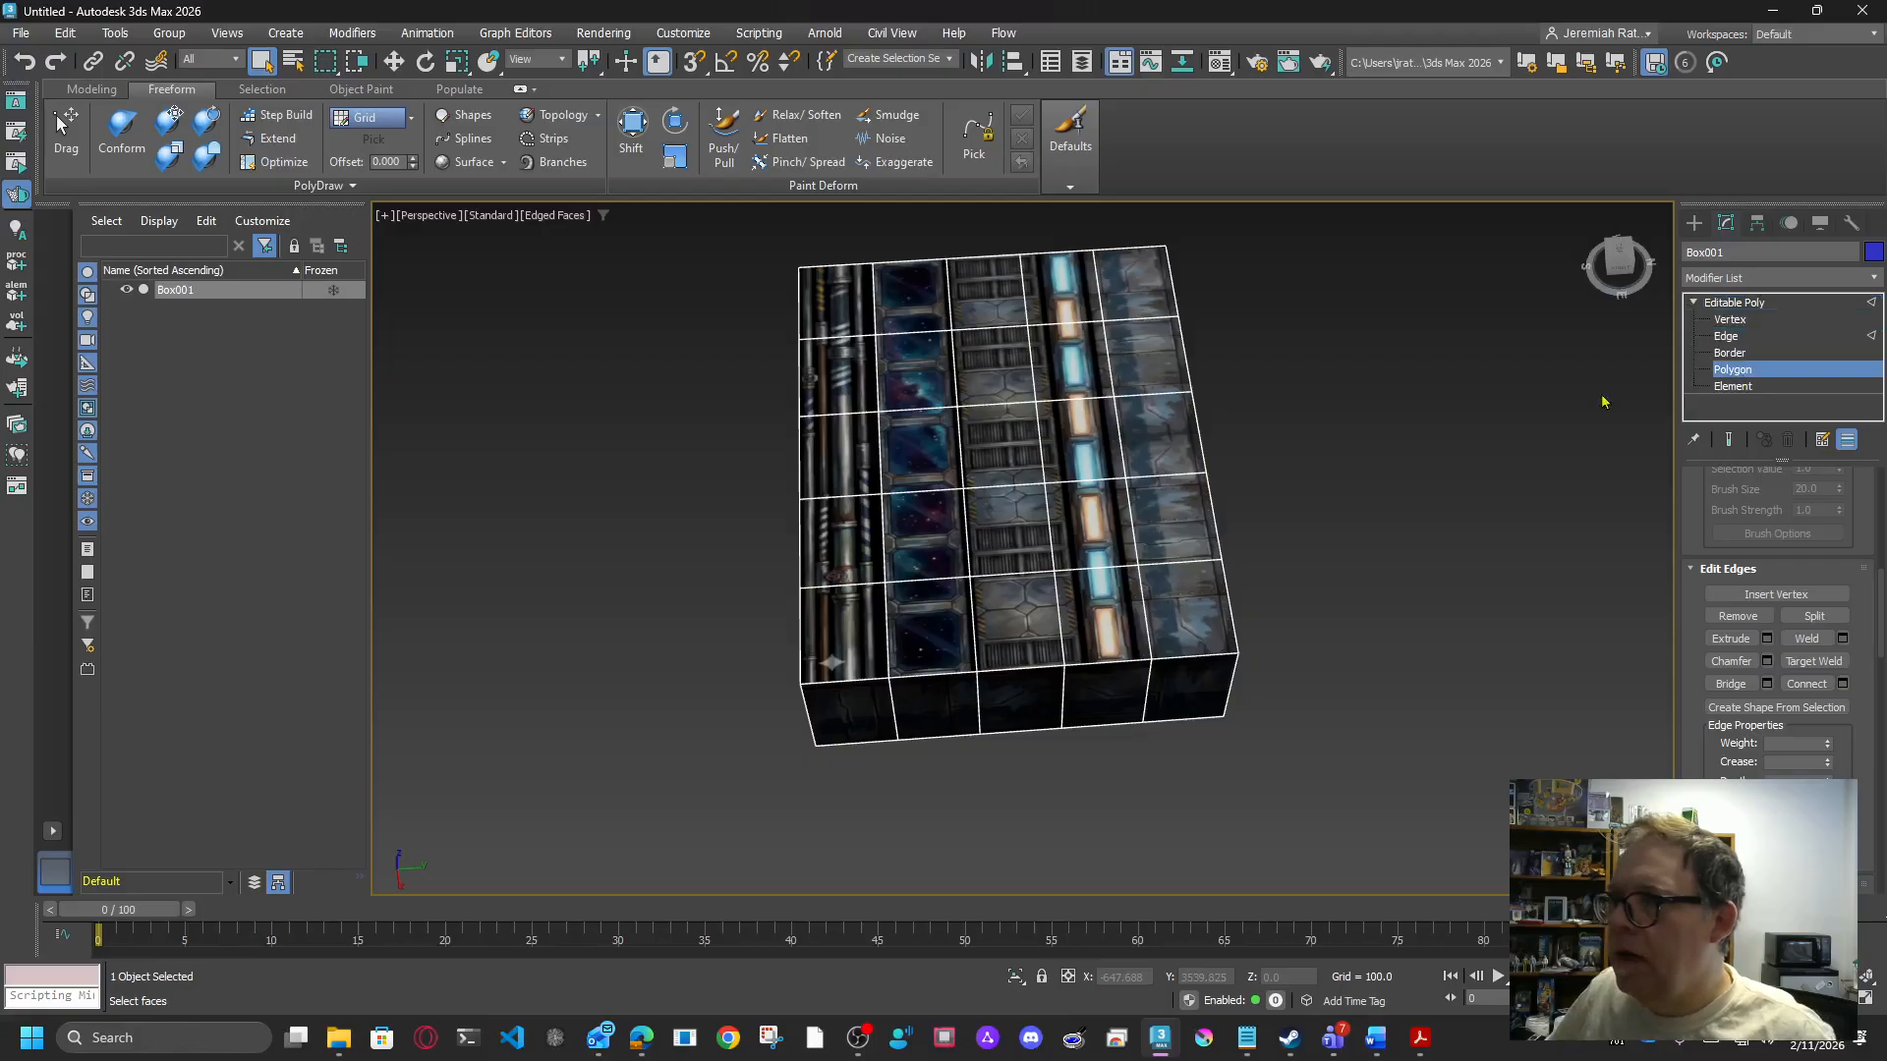
pyautogui.click(842, 299)
pyautogui.keyDown('ctrl'); pyautogui.click(851, 360); pyautogui.keyUp('ctrl')
pyautogui.keyDown('ctrl'); pyautogui.click(843, 447); pyautogui.keyUp('ctrl')
pyautogui.keyDown('ctrl'); pyautogui.click(839, 517); pyautogui.keyUp('ctrl')
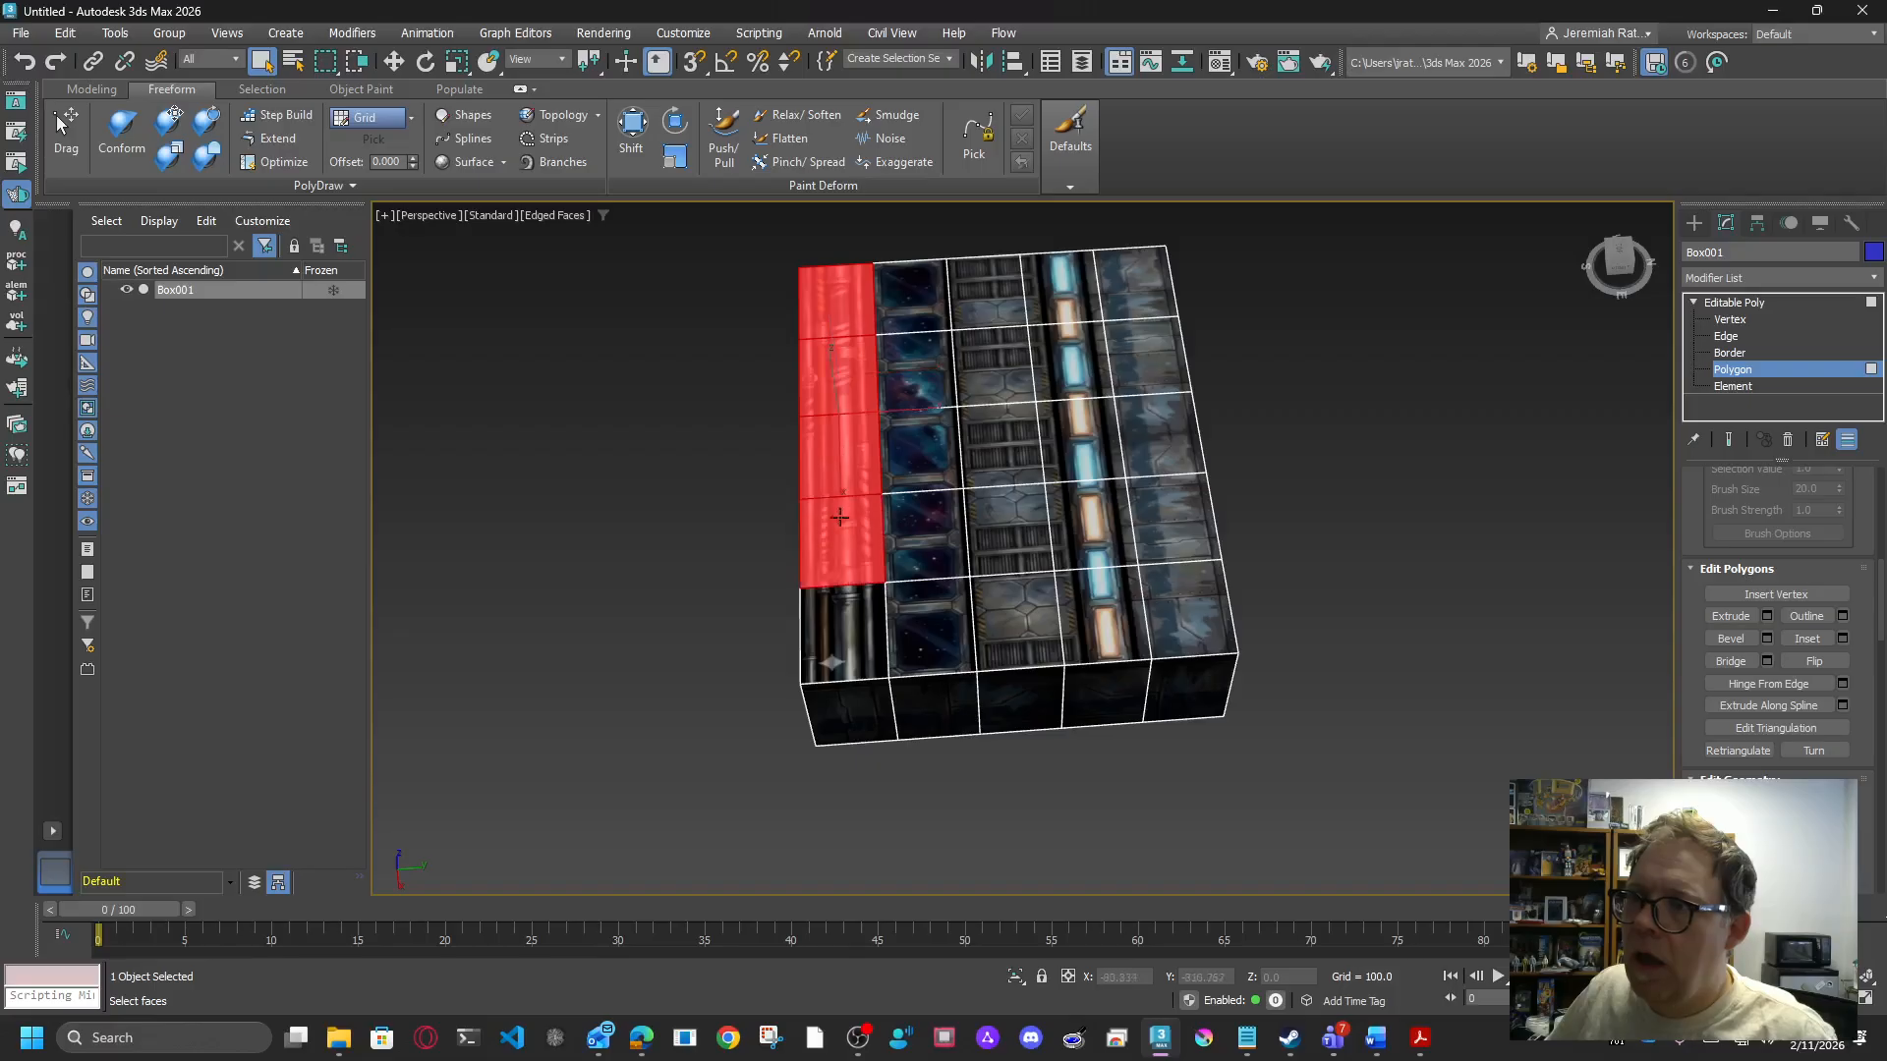
pyautogui.keyDown('ctrl'); pyautogui.click(840, 613); pyautogui.keyUp('ctrl')
# Step: Extend the polygon selection to the whole 5 by 5 grid of faces as seen from above
pyautogui.keyDown('ctrl'); pyautogui.click(930, 626); pyautogui.keyUp('ctrl')
pyautogui.keyDown('ctrl'); pyautogui.click(927, 528); pyautogui.keyUp('ctrl')
pyautogui.keyDown('ctrl'); pyautogui.click(914, 452); pyautogui.keyUp('ctrl')
pyautogui.keyDown('ctrl'); pyautogui.click(919, 371); pyautogui.keyUp('ctrl')
pyautogui.keyDown('ctrl'); pyautogui.click(935, 306); pyautogui.keyUp('ctrl')
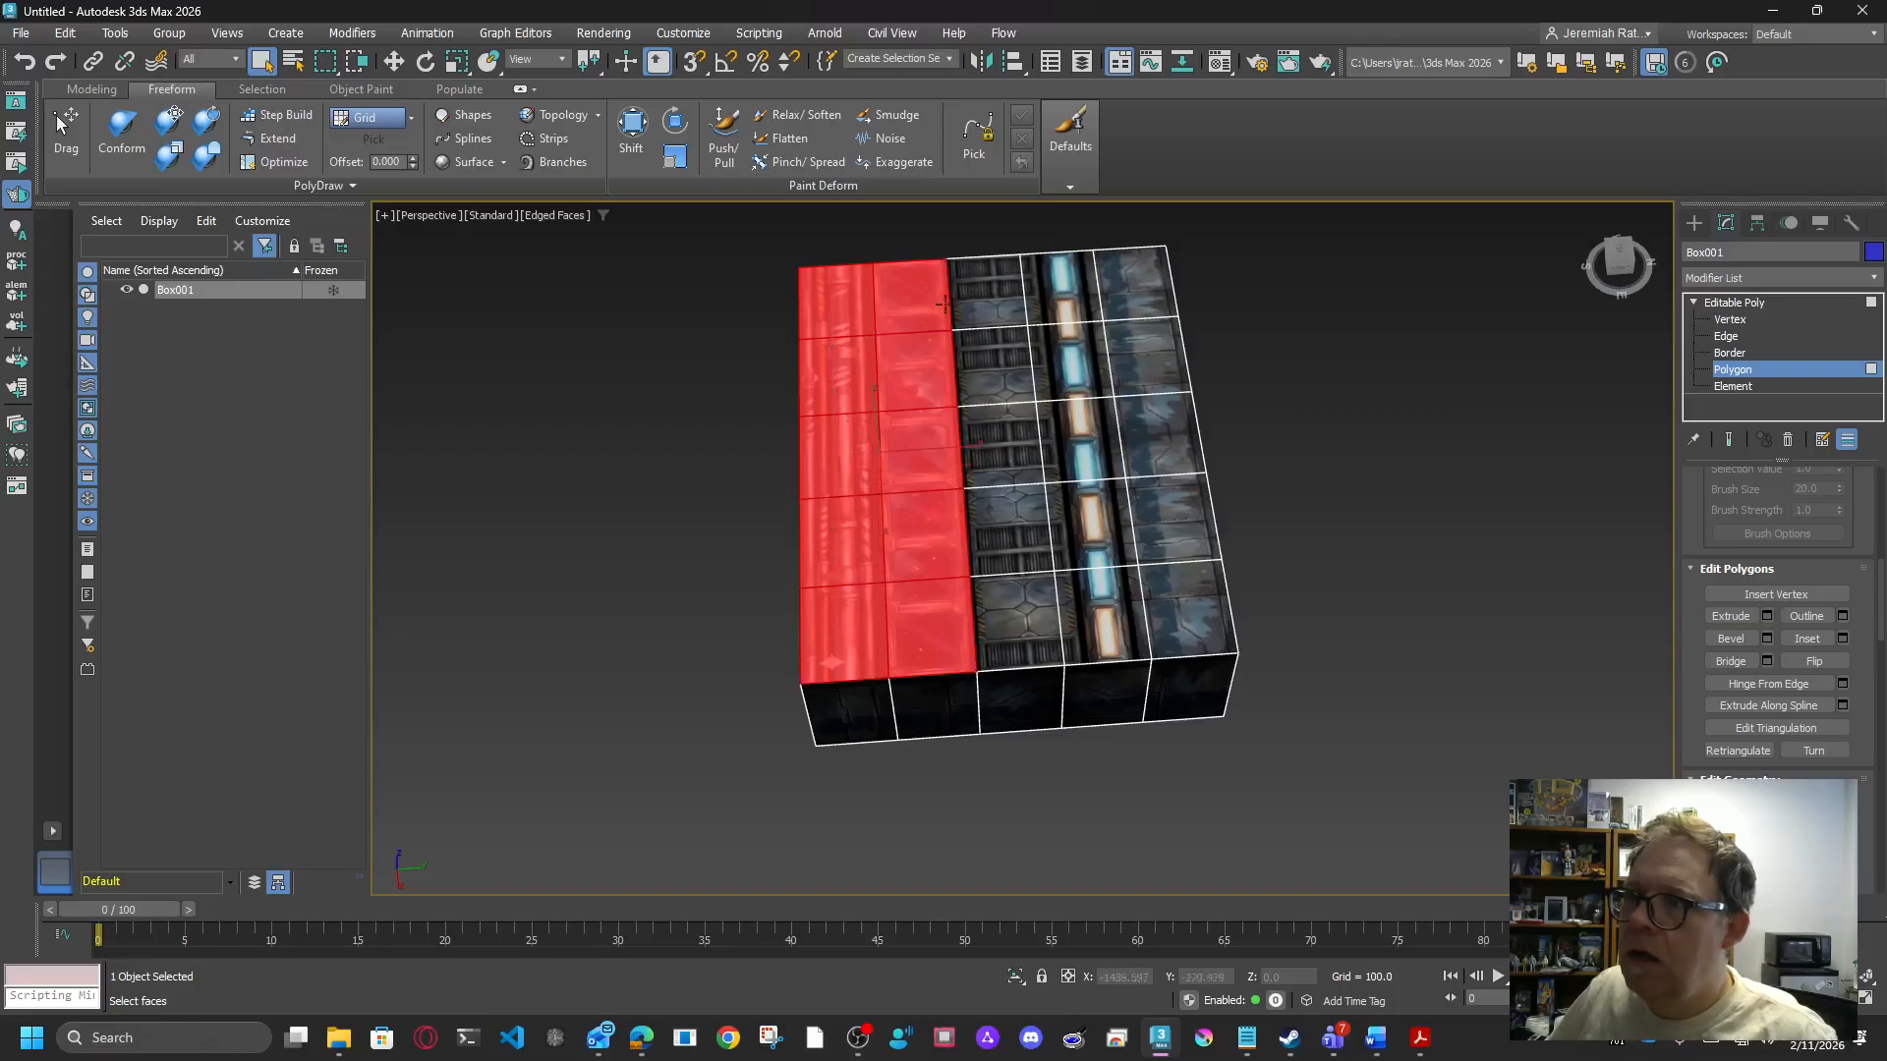
pyautogui.keyDown('ctrl'); pyautogui.click(986, 292); pyautogui.keyUp('ctrl')
pyautogui.moveTo(1619, 256)
pyautogui.mouseDown()
pyautogui.moveTo(1602, 258)
pyautogui.moveTo(1621, 257)
pyautogui.mouseUp()
pyautogui.click(1621, 257)
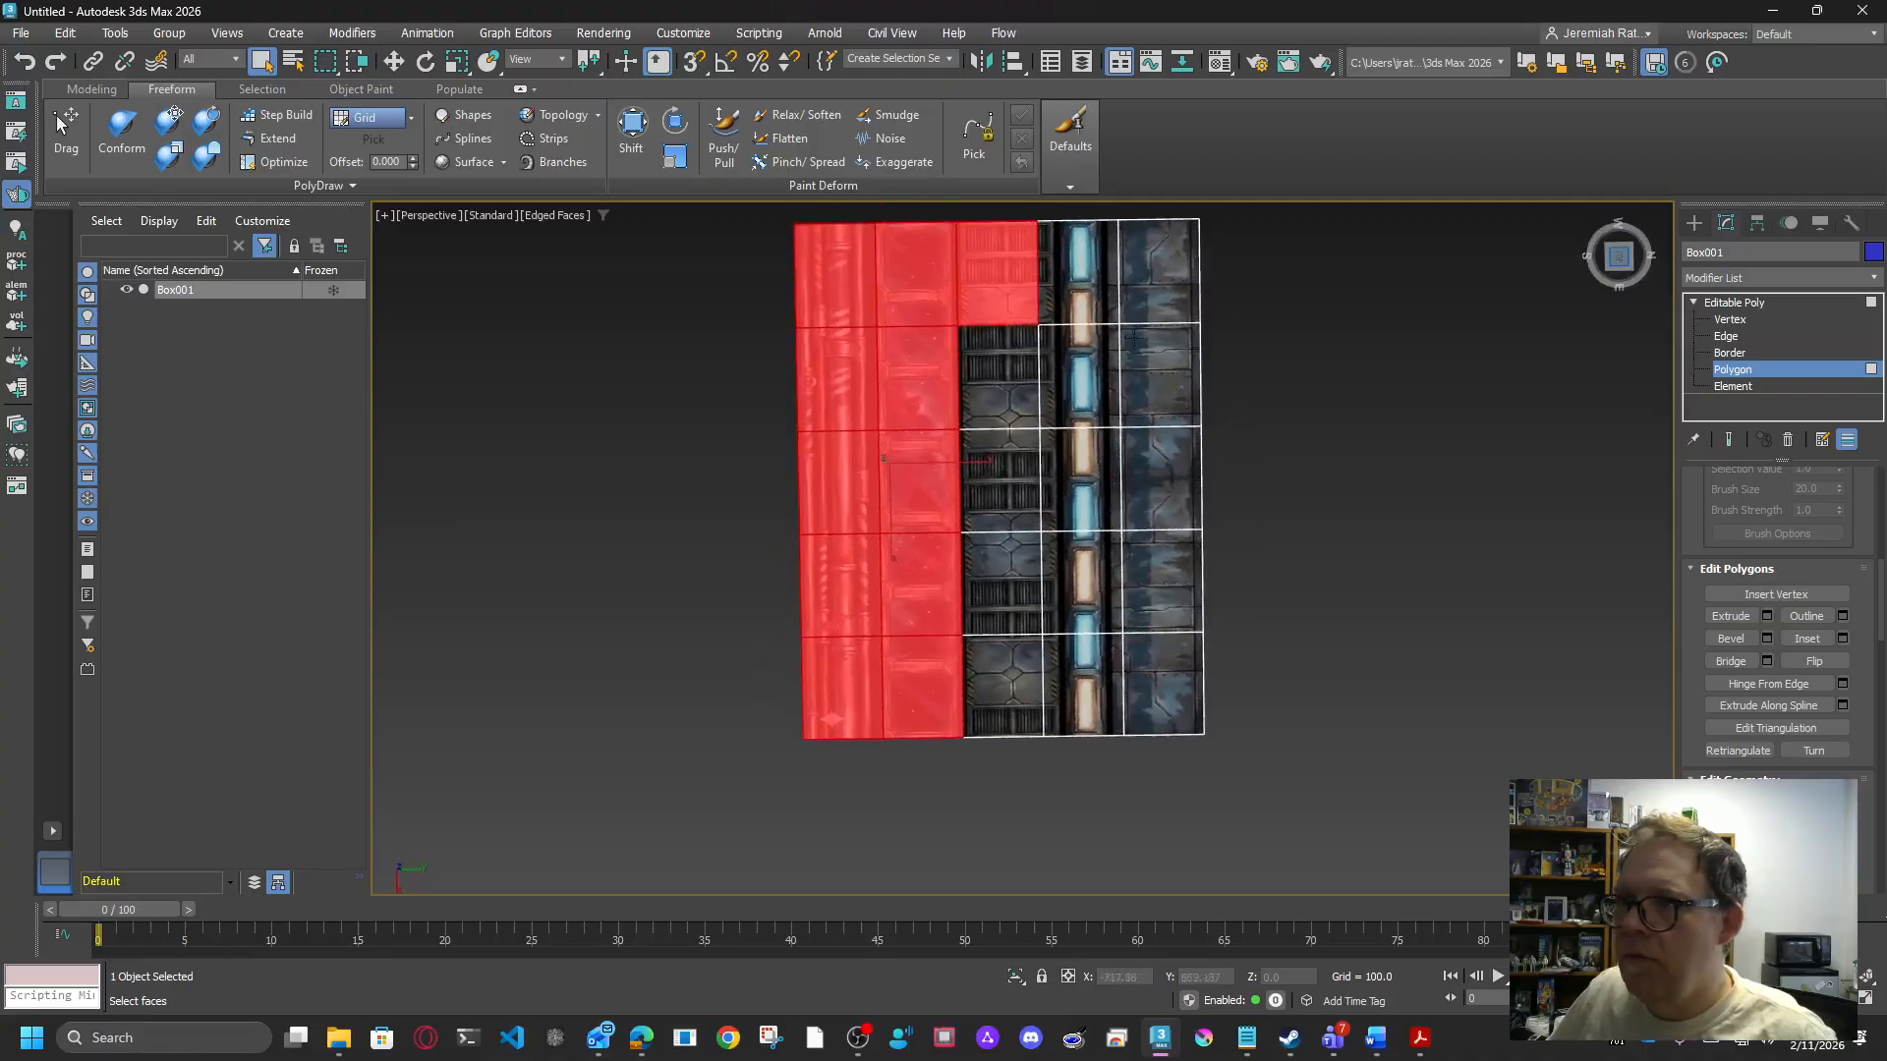
pyautogui.moveTo(1154, 685); pyautogui.dragTo(1158, 678)
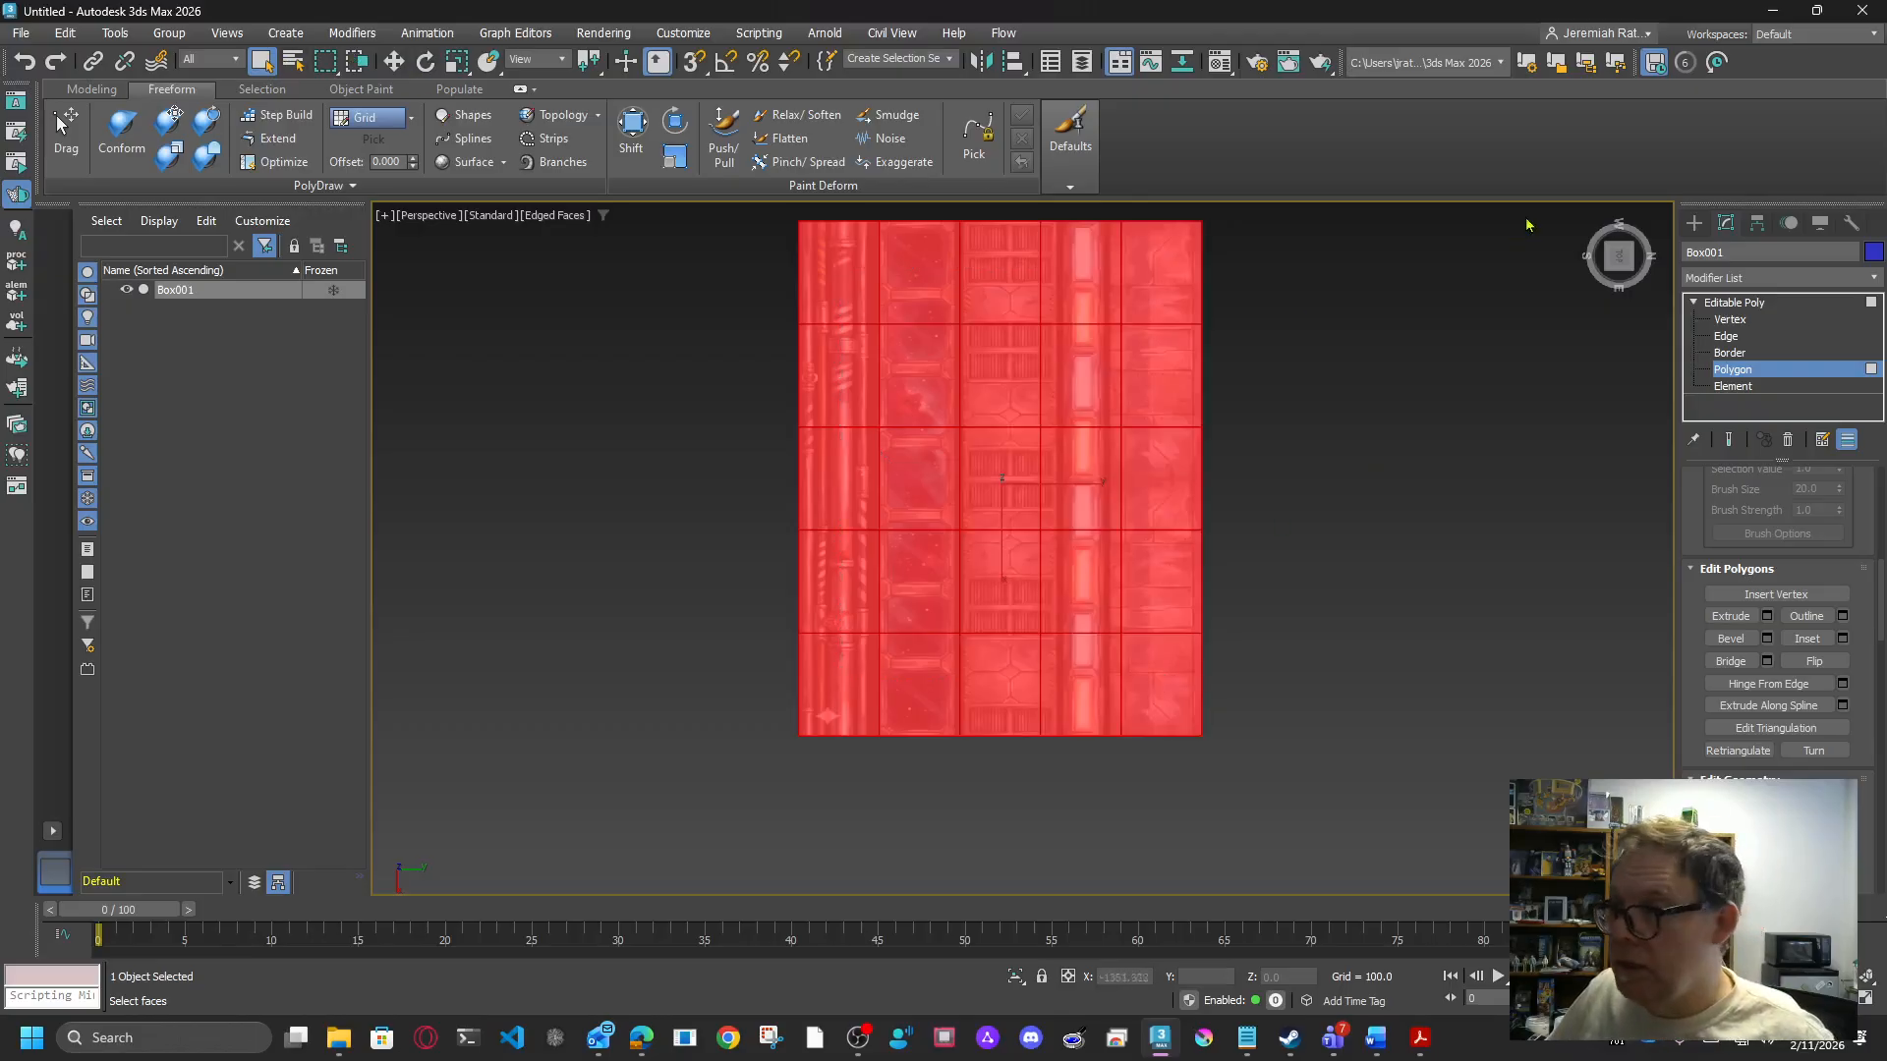
pyautogui.moveTo(1617, 258)
pyautogui.mouseDown()
pyautogui.moveTo(1614, 197)
pyautogui.moveTo(1617, 258)
pyautogui.mouseUp()
pyautogui.click(1747, 279)
pyautogui.write('un')
pyautogui.press('Return')
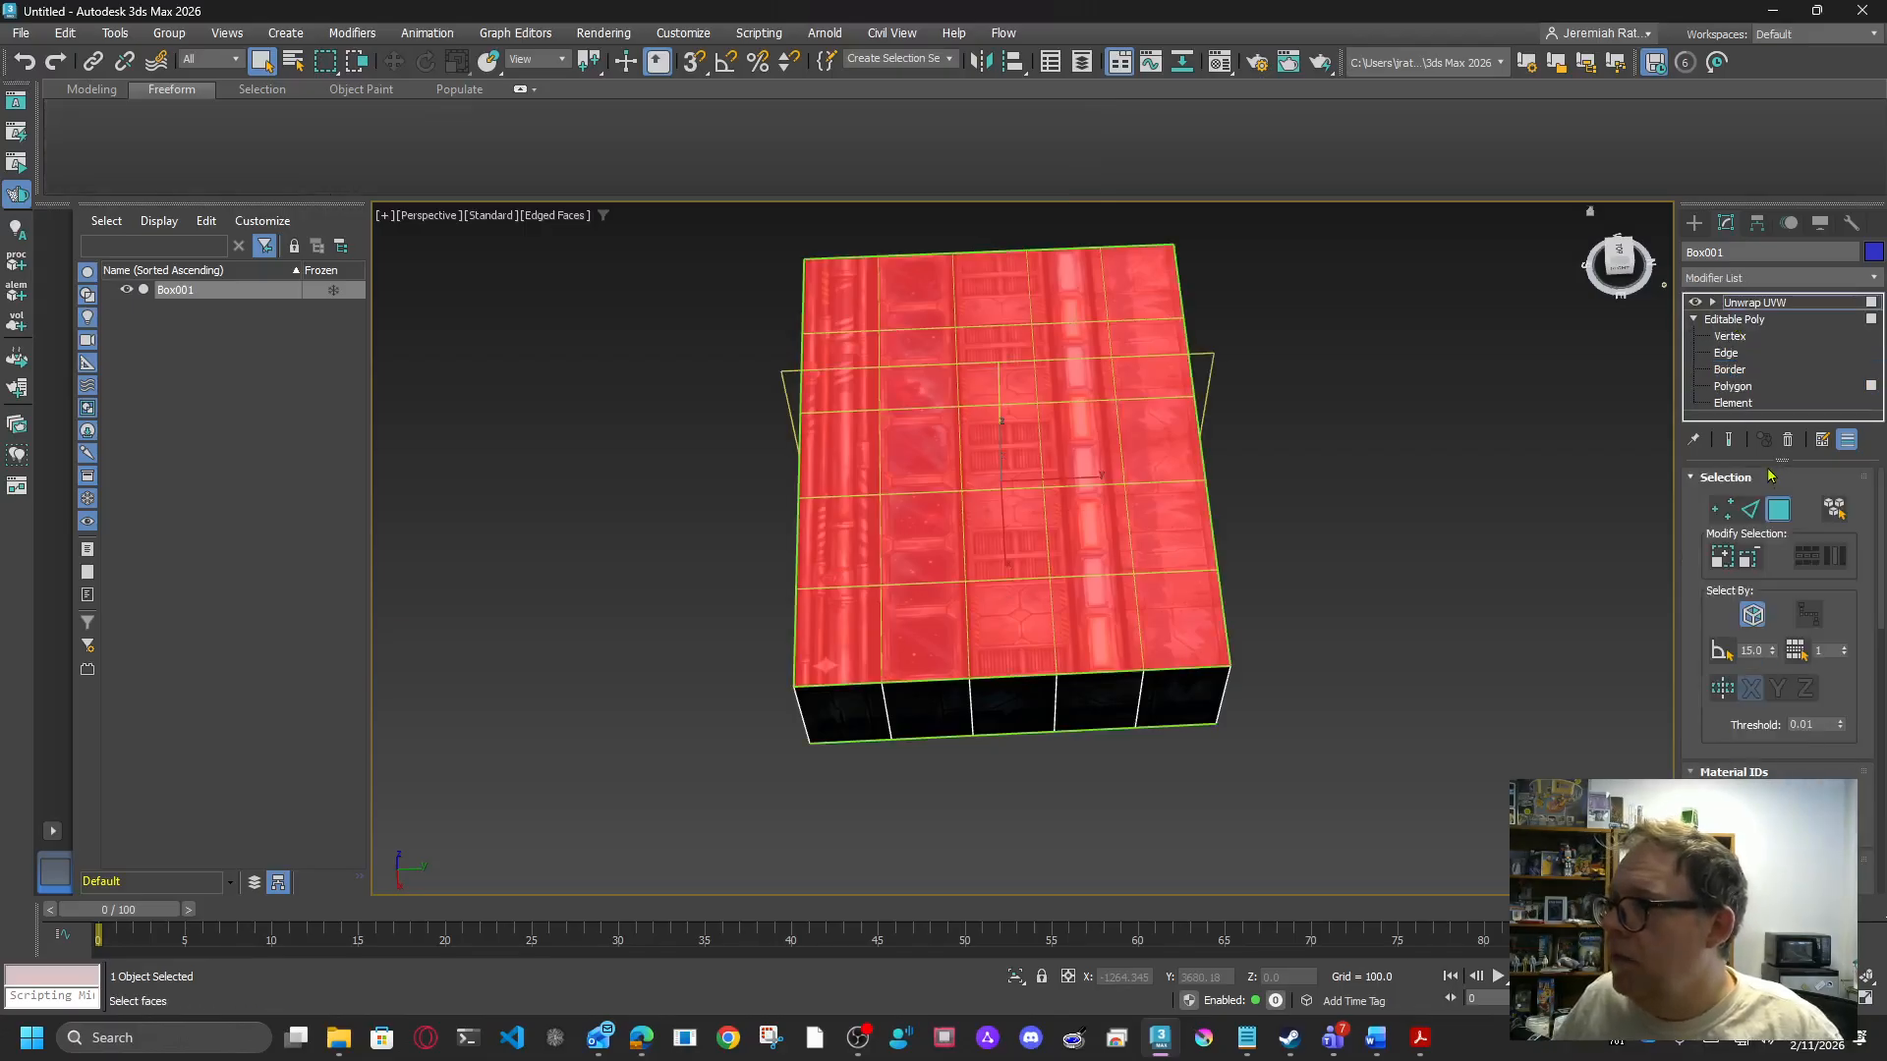
pyautogui.click(1790, 440)
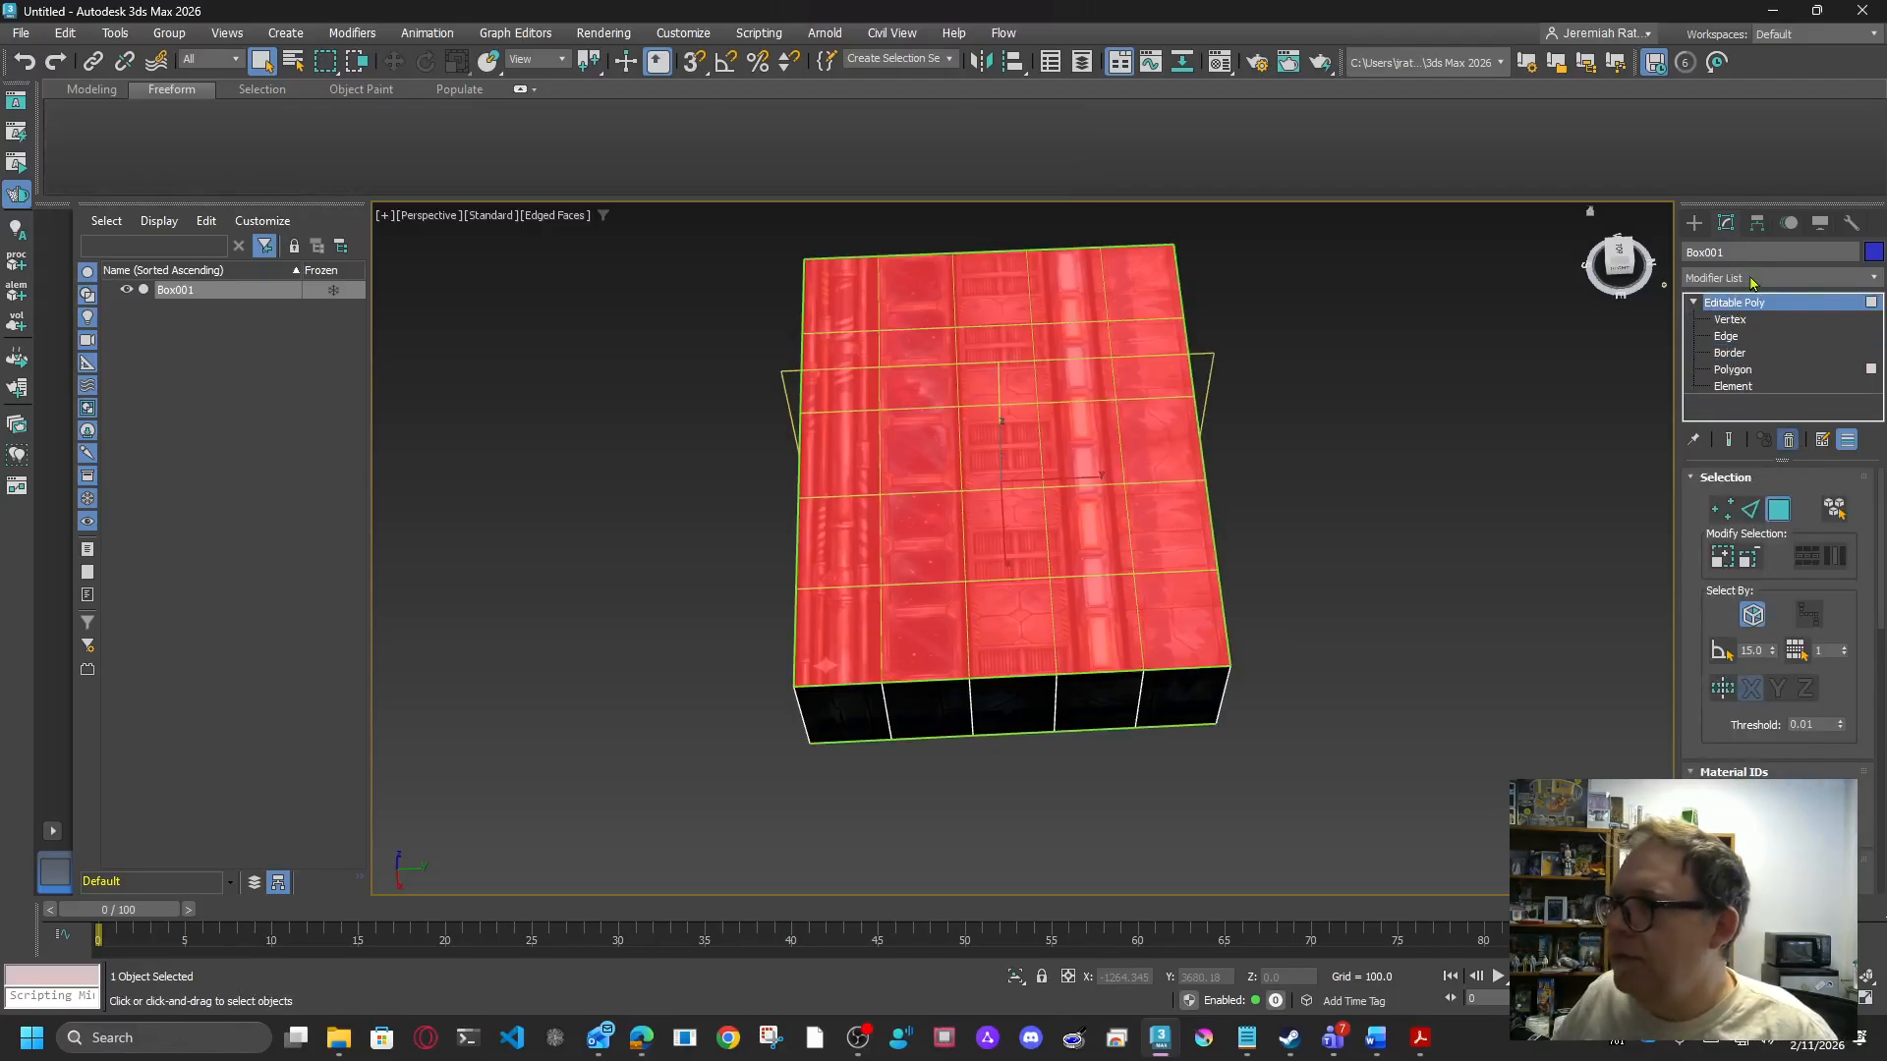
# Step: Add a UVW Map modifier to the selected faces and set its mapping type to Face
pyautogui.click(1752, 282)
pyautogui.write('u')
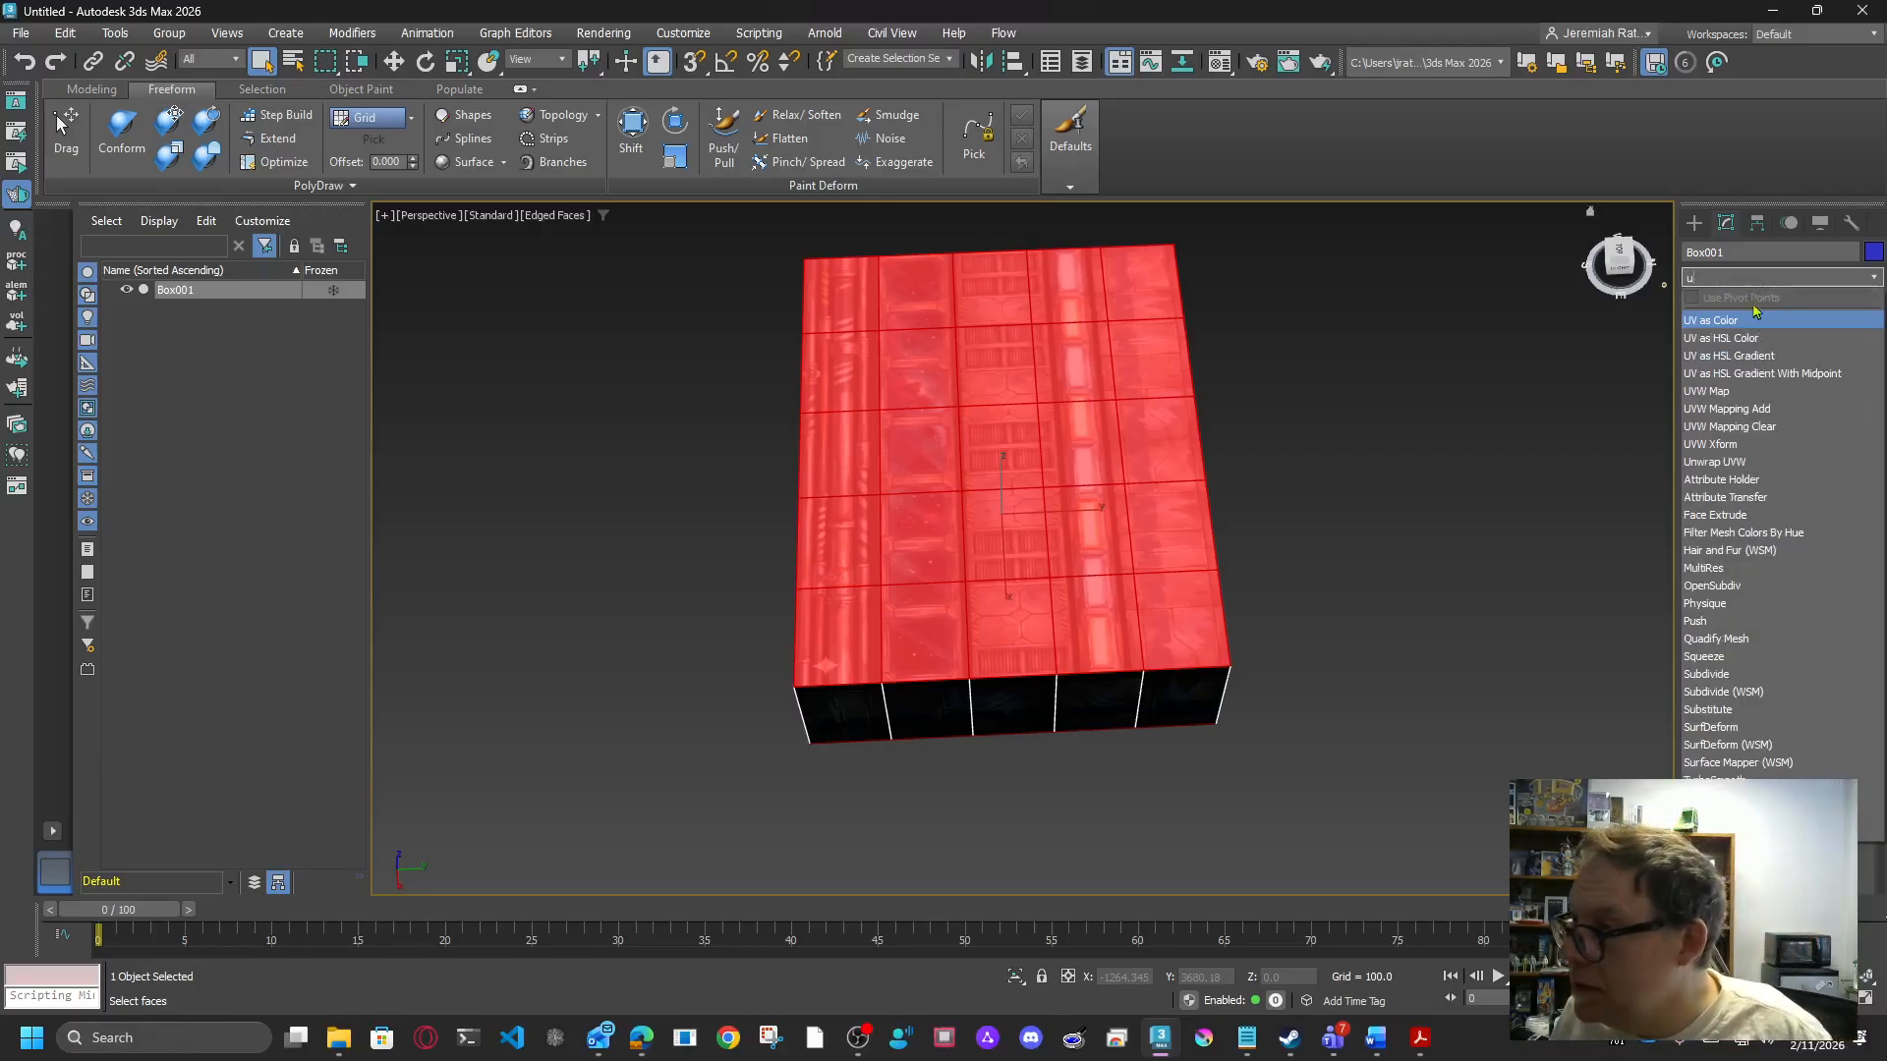
pyautogui.click(1724, 392)
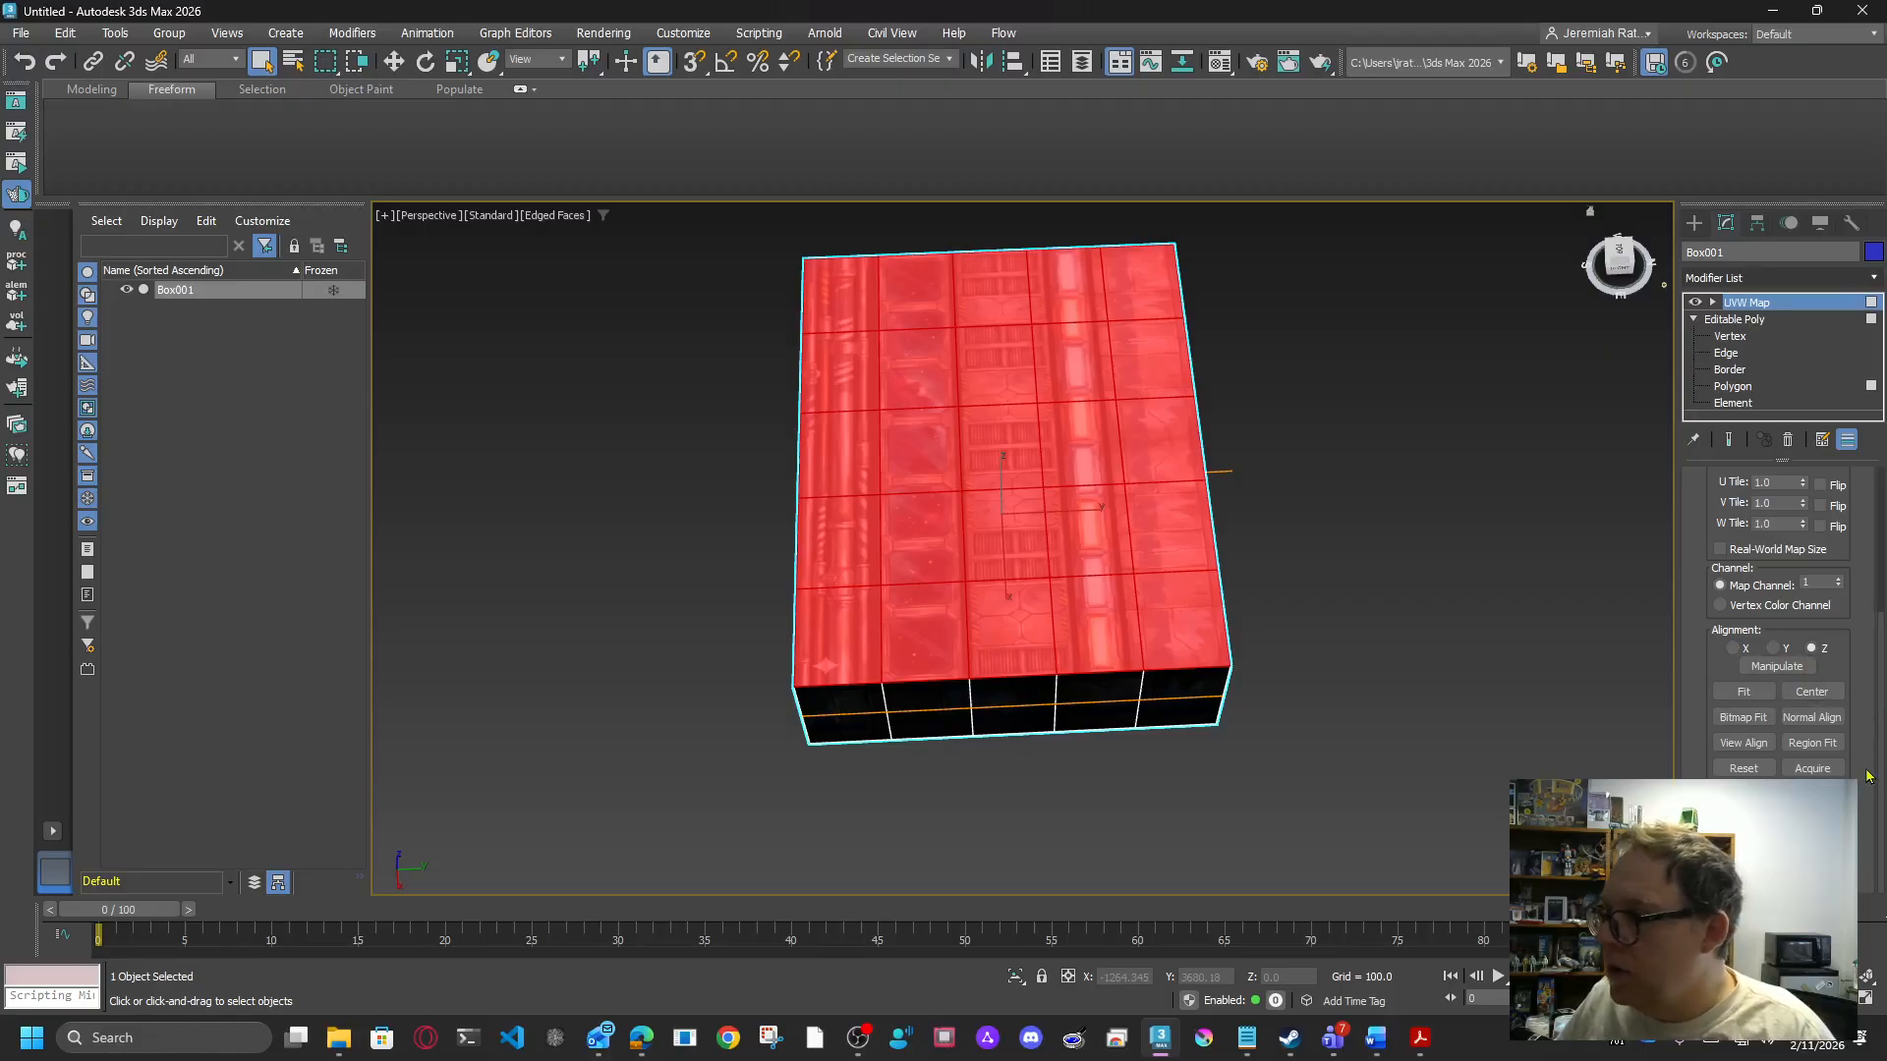
pyautogui.scroll(3, 1867, 712)
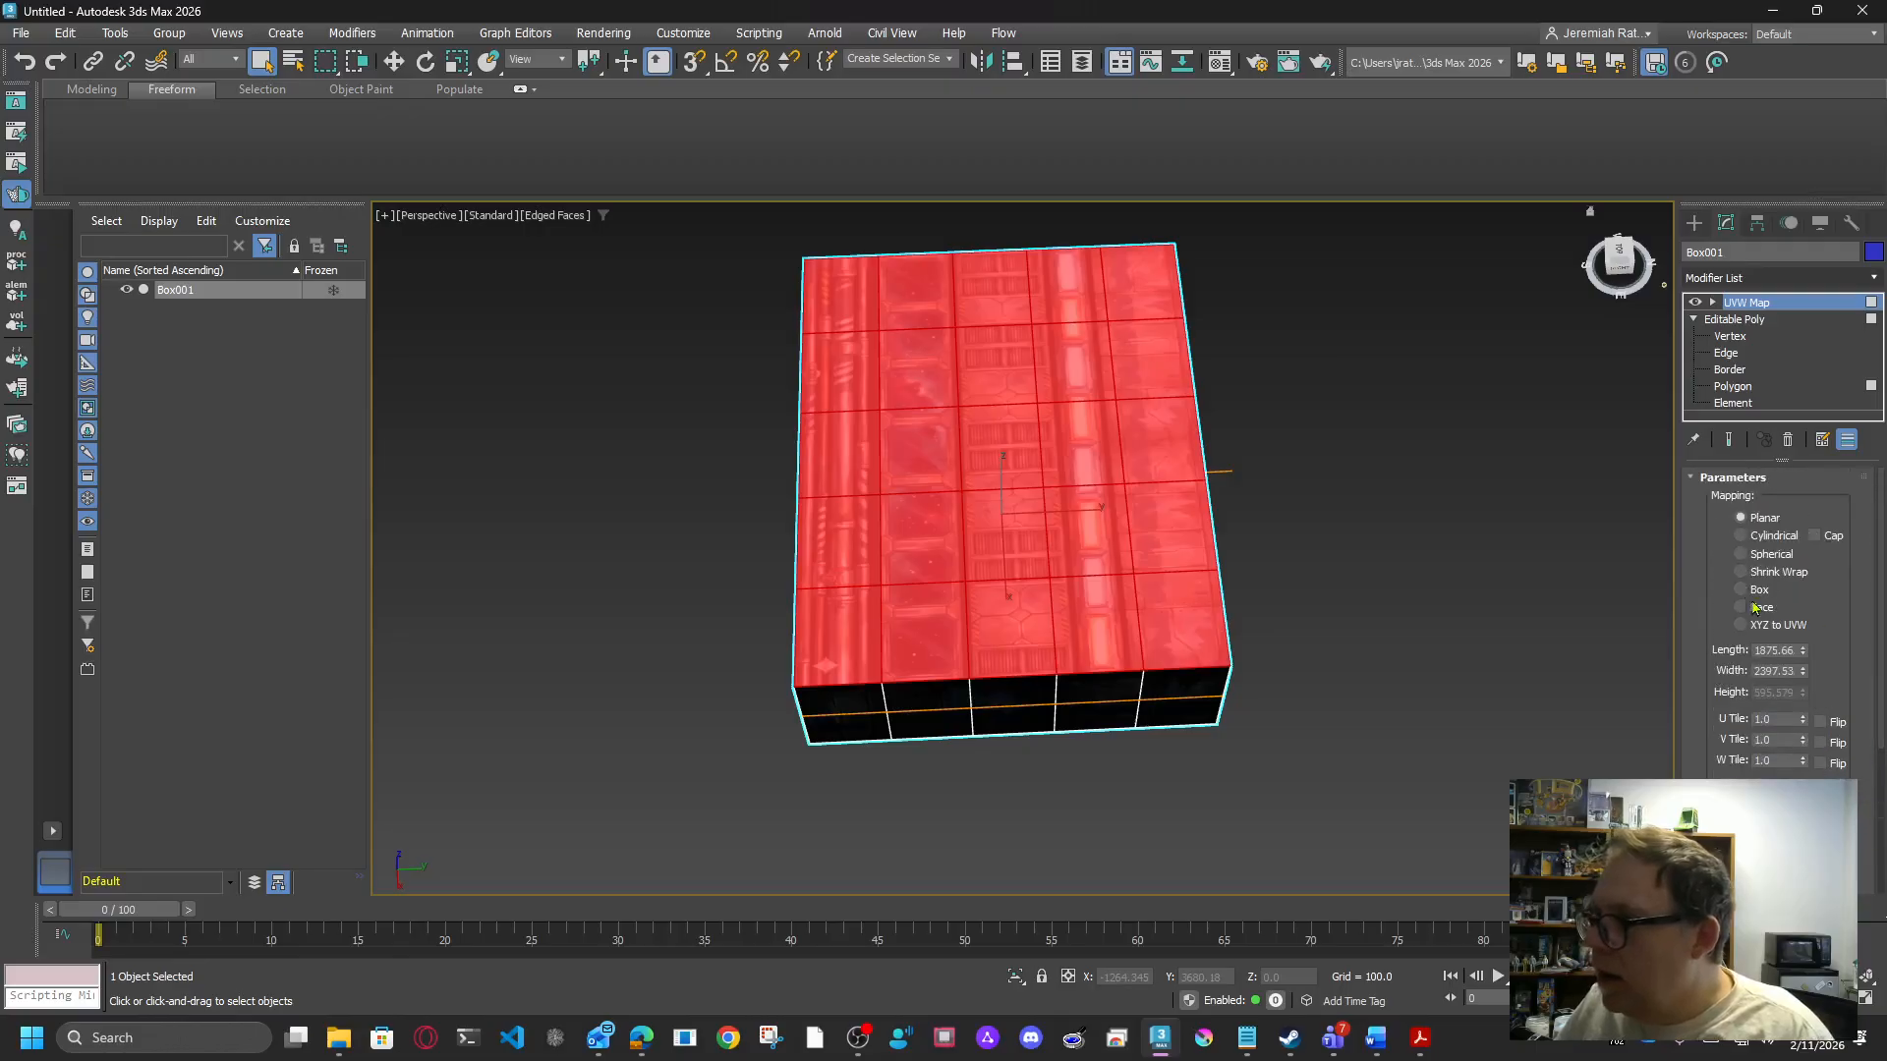
pyautogui.click(1742, 609)
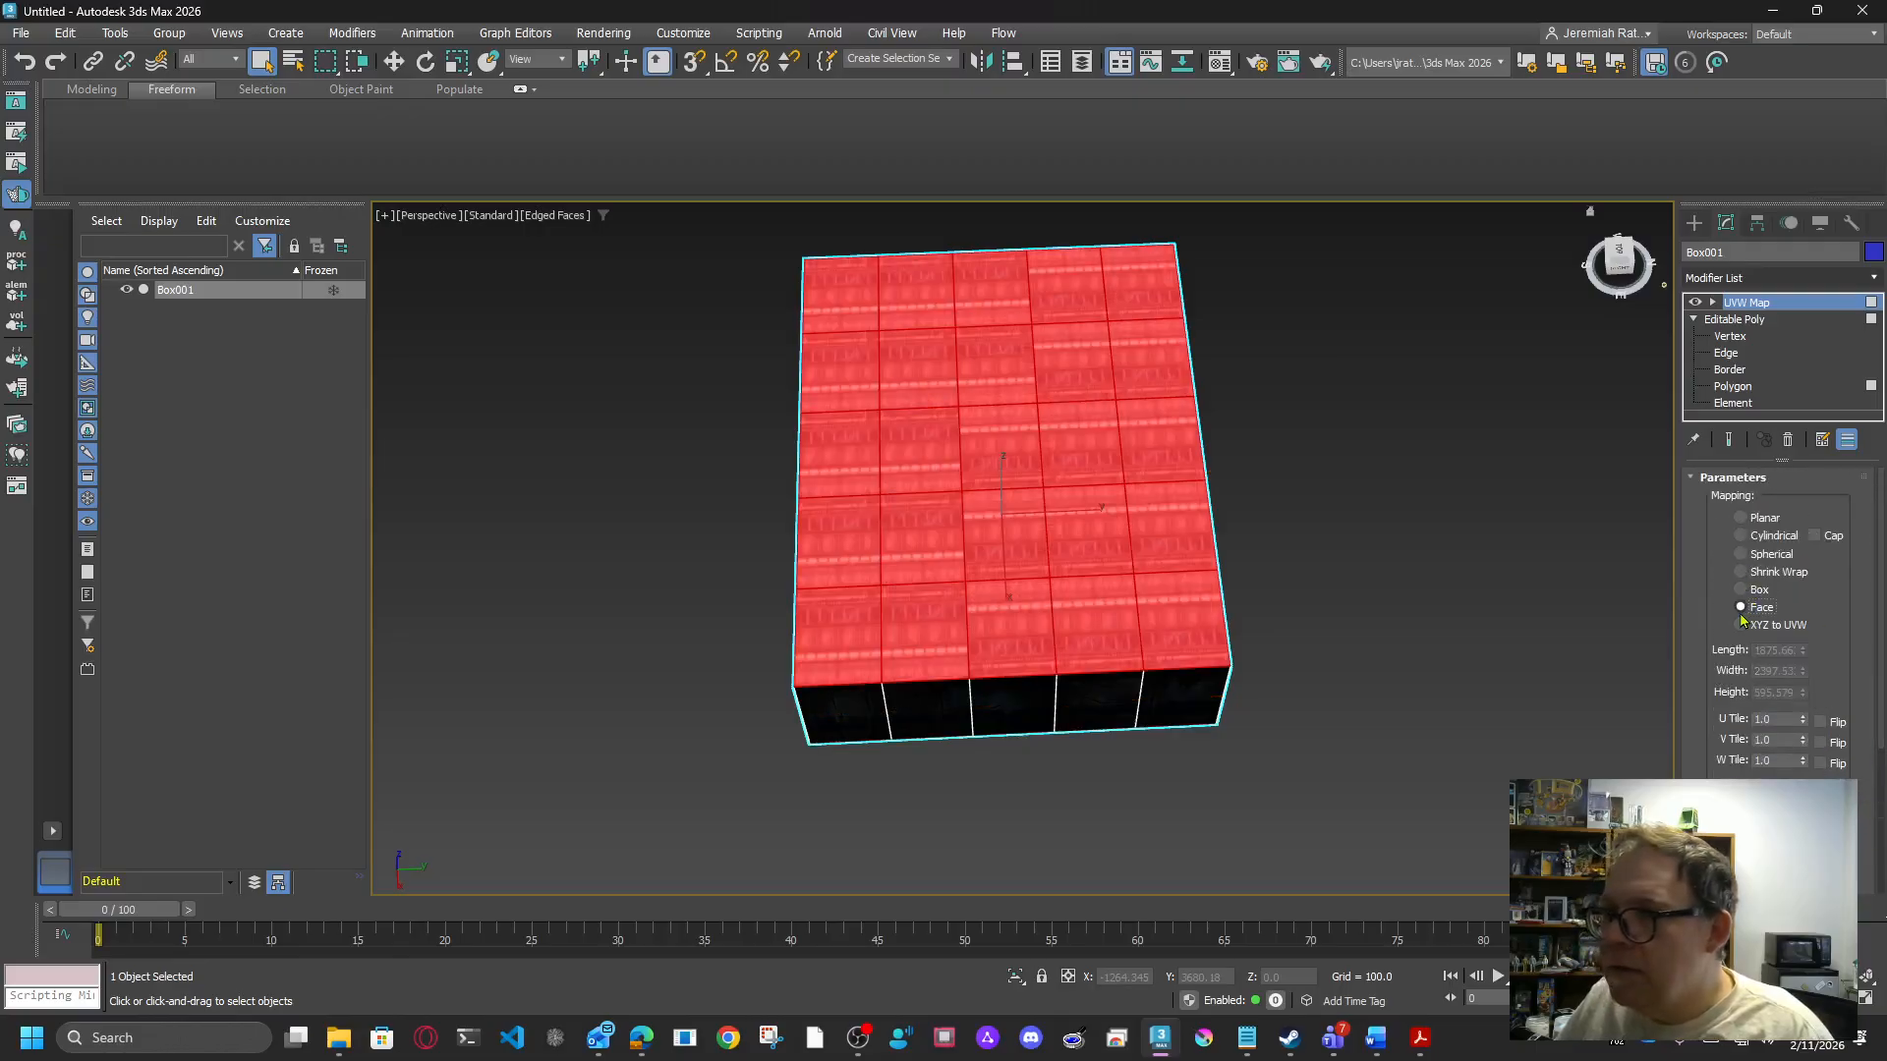
pyautogui.moveTo(1340, 567); pyautogui.dragTo(1437, 548, button='middle')
pyautogui.scroll(5, 1366, 634)
pyautogui.scroll(-4, 1443, 506)
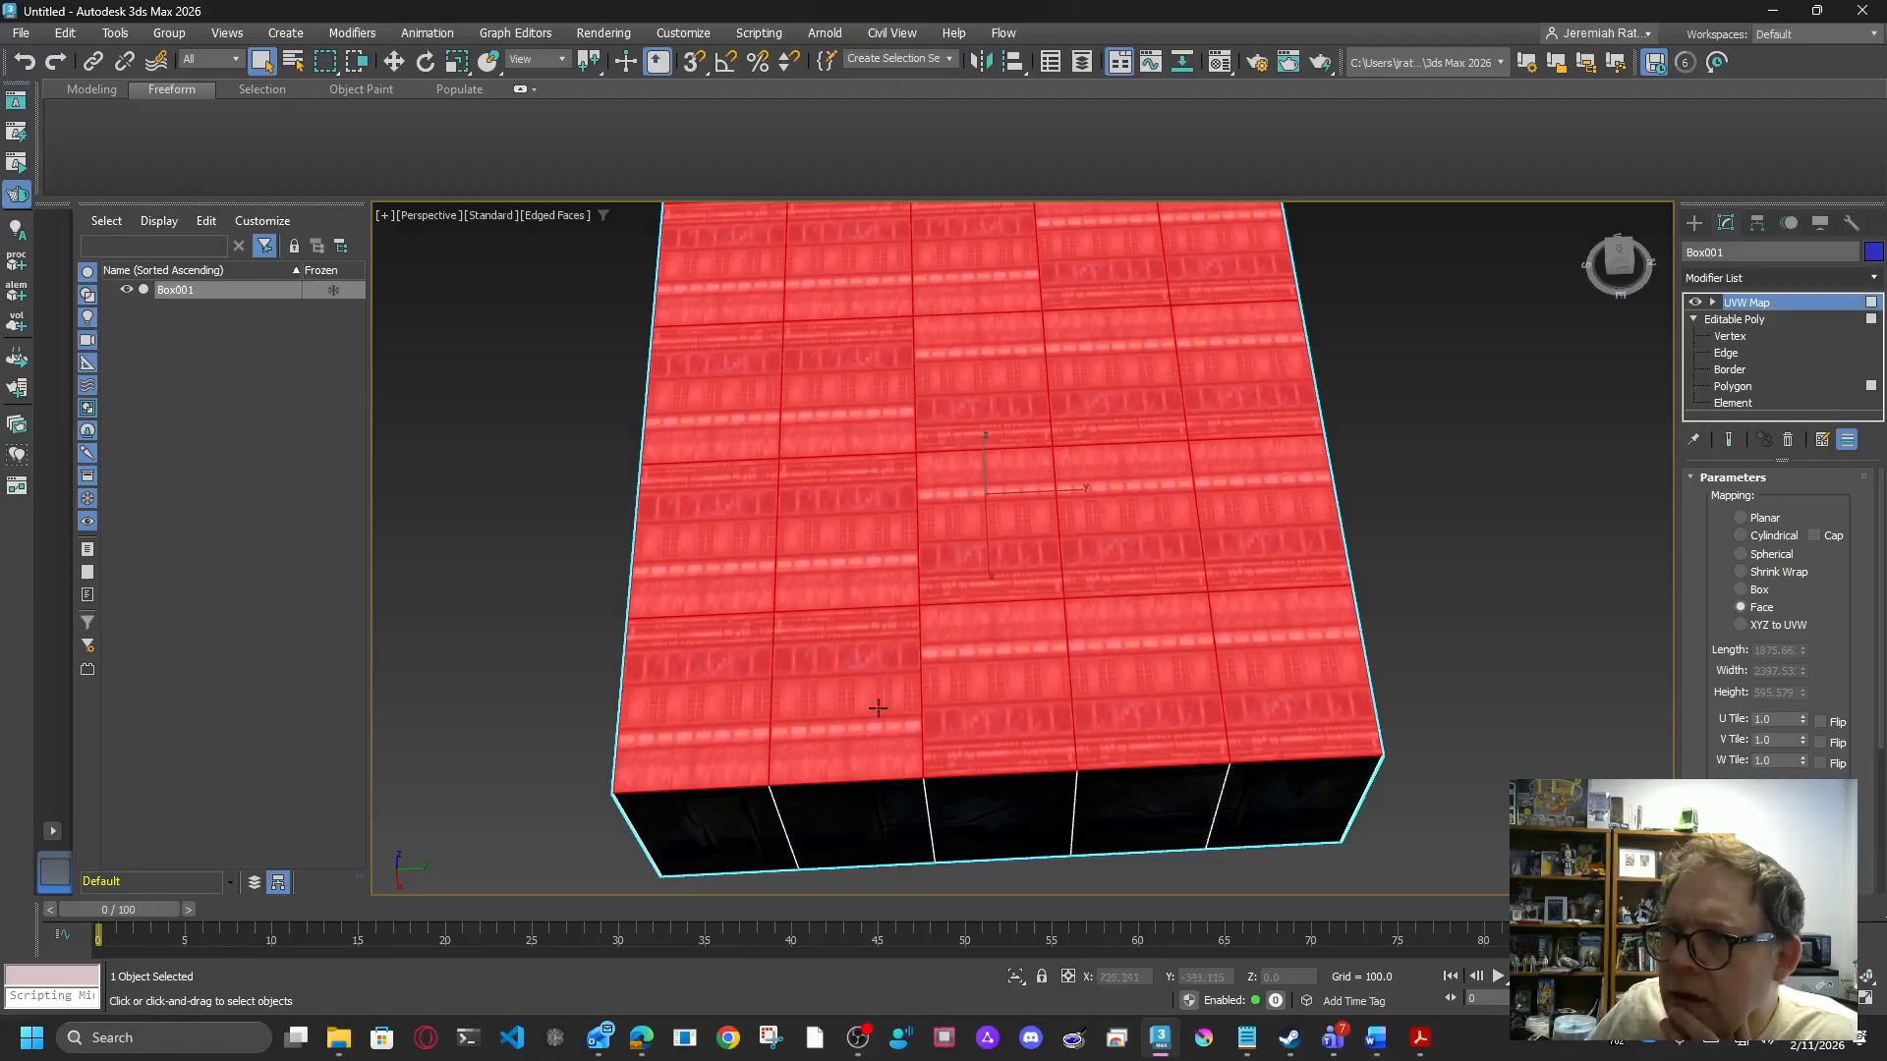
pyautogui.scroll(3, 878, 707)
pyautogui.scroll(-5, 1057, 687)
pyautogui.moveTo(1366, 512); pyautogui.dragTo(1345, 546, button='middle')
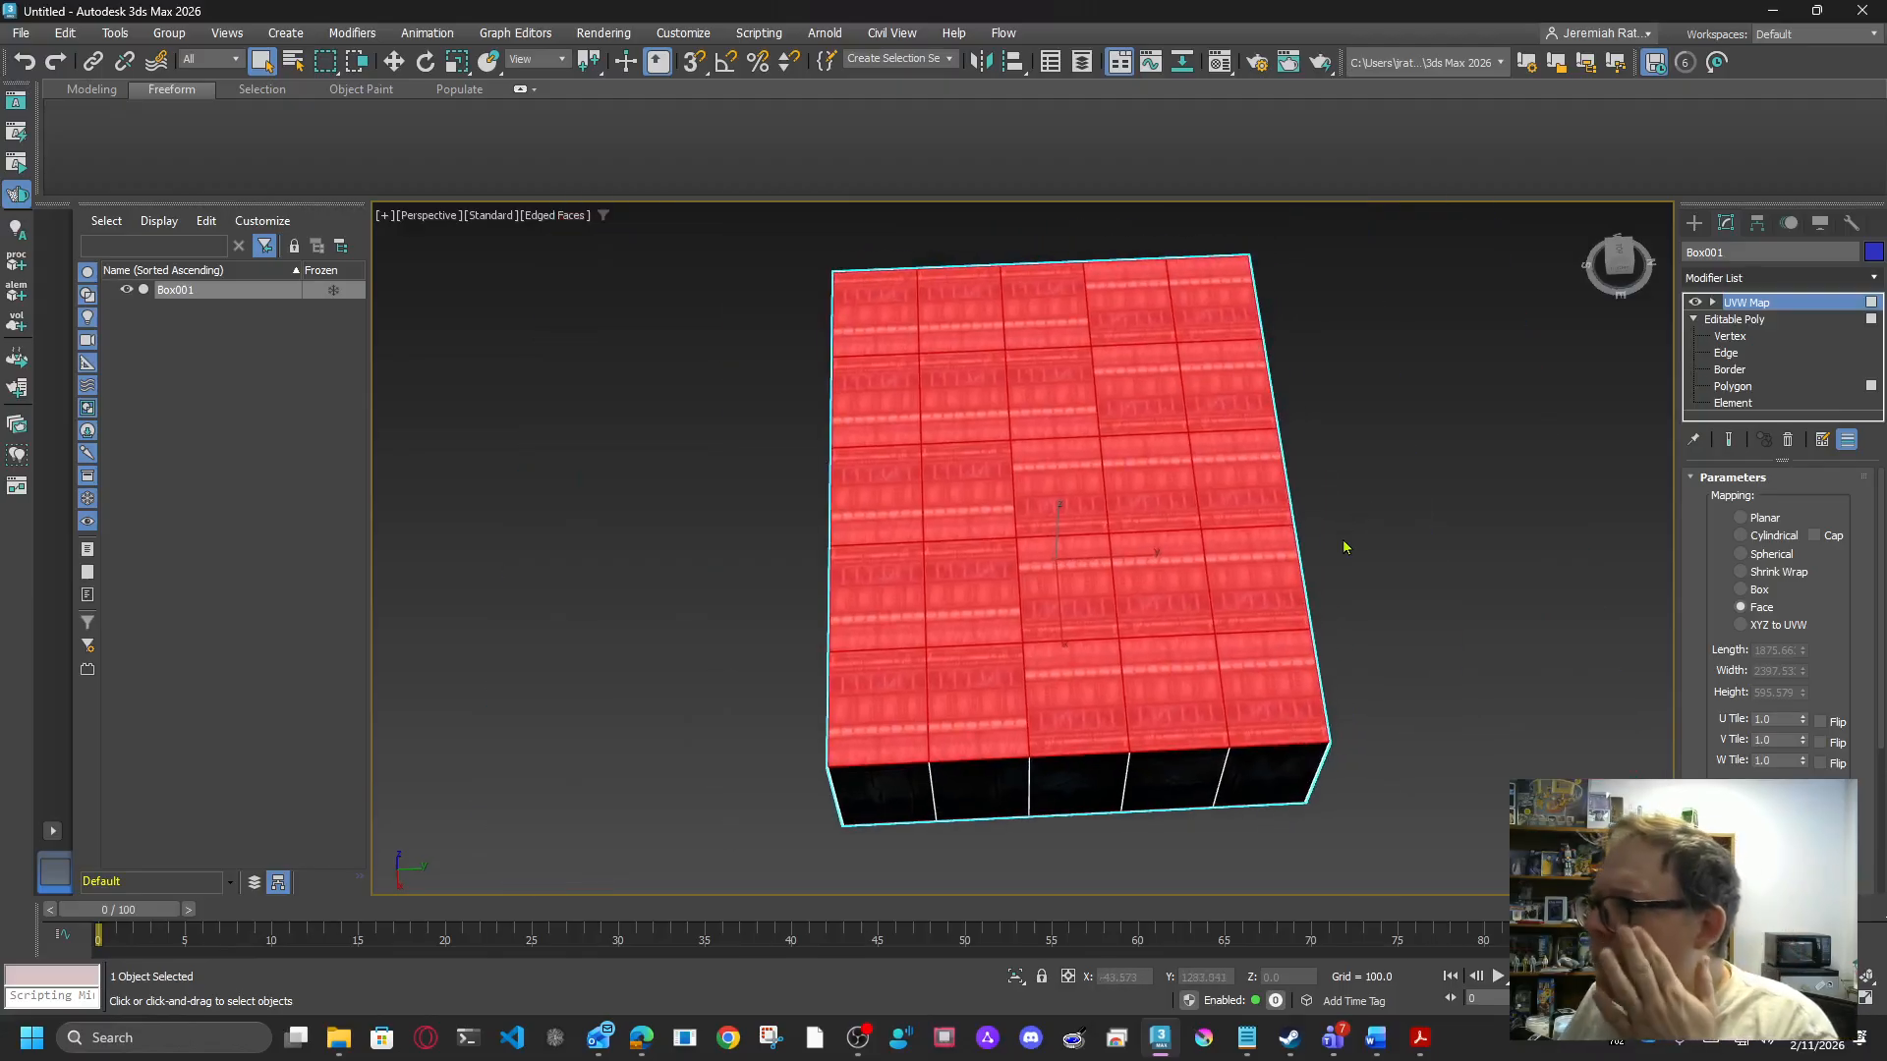
pyautogui.click(1742, 625)
pyautogui.click(1742, 609)
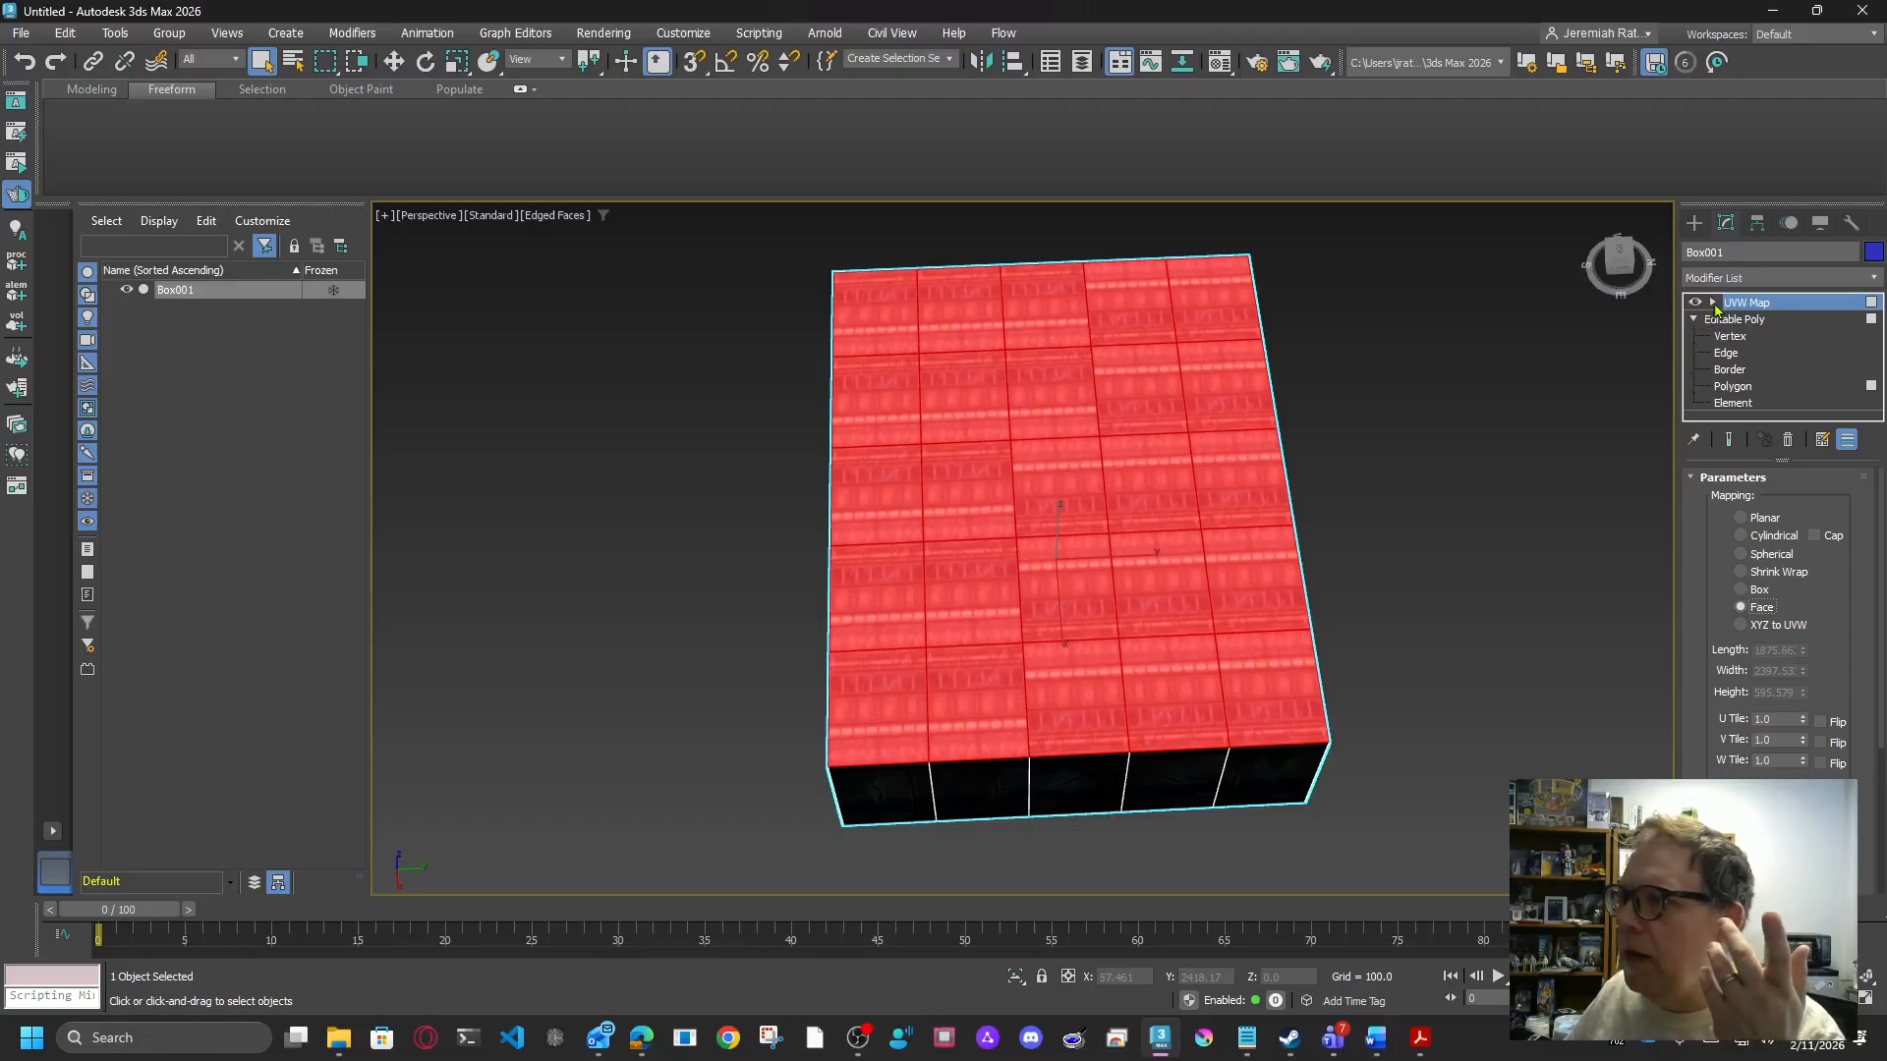
pyautogui.click(1713, 302)
pyautogui.click(1746, 319)
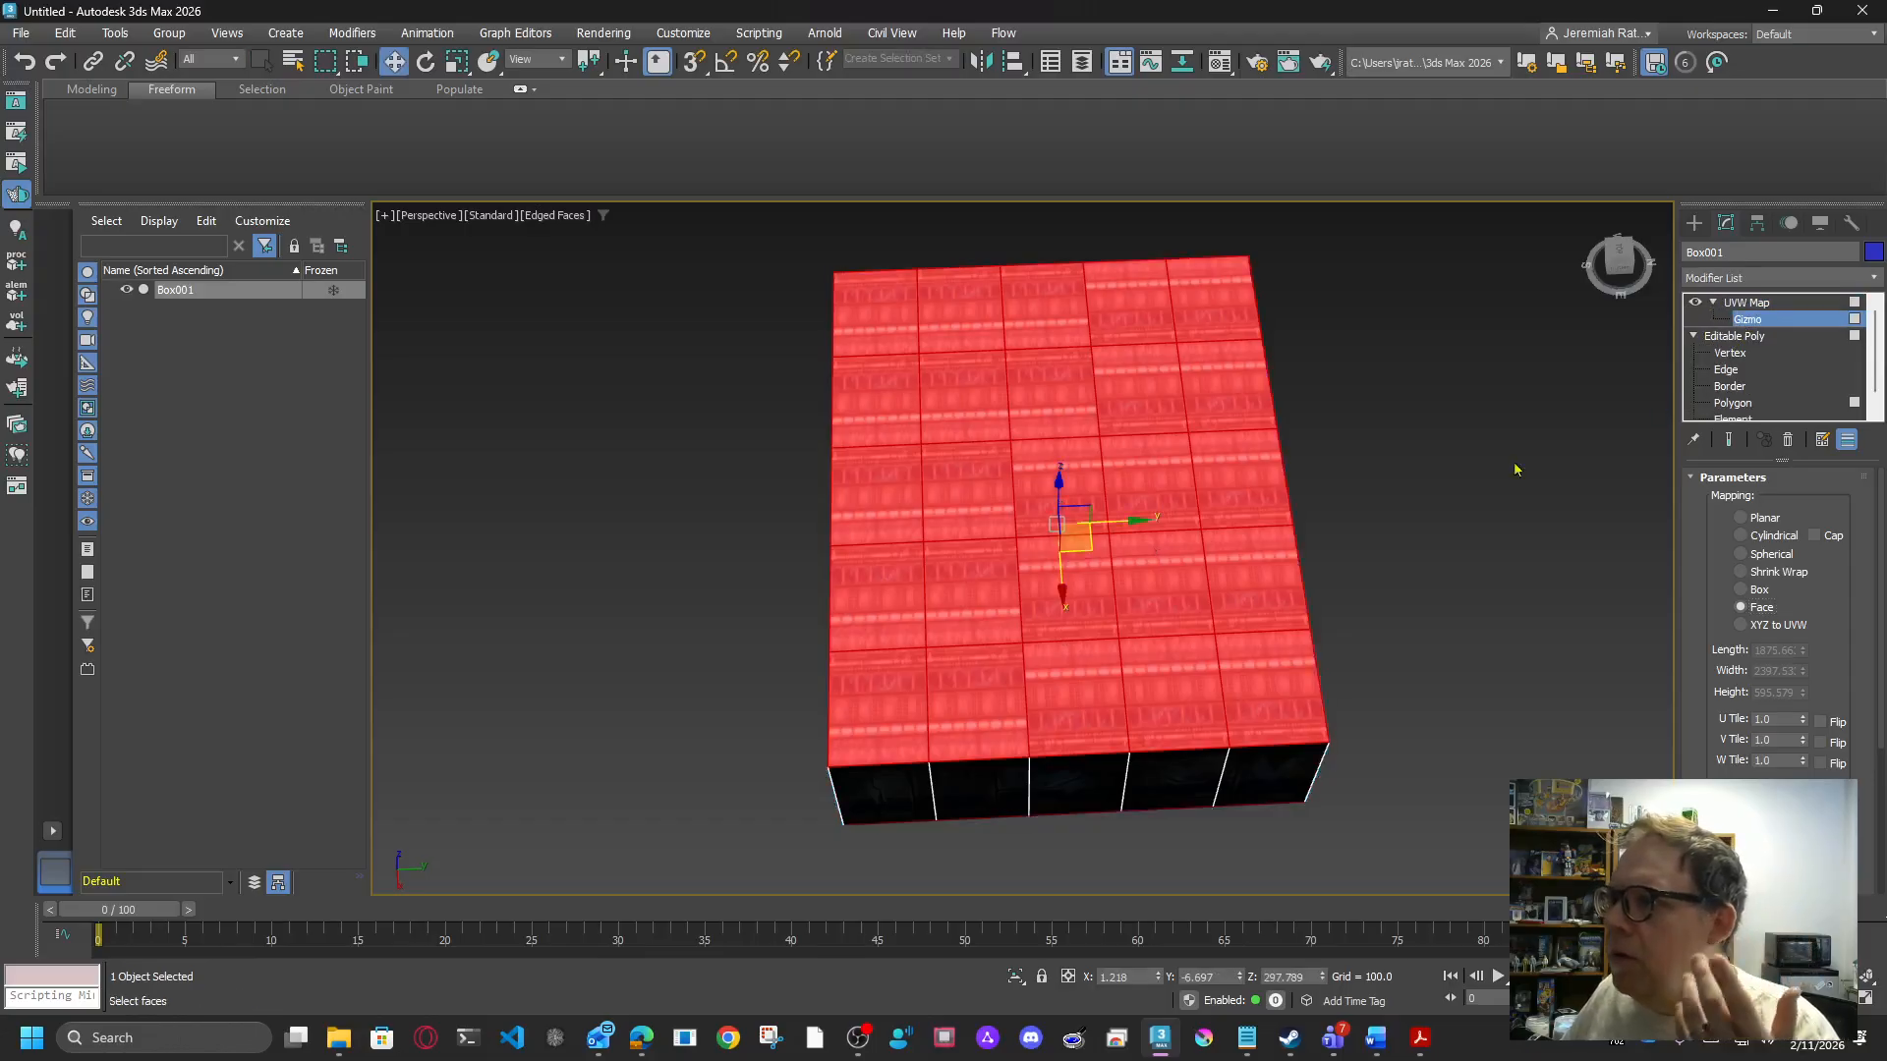
pyautogui.click(457, 61)
pyautogui.click(1620, 251)
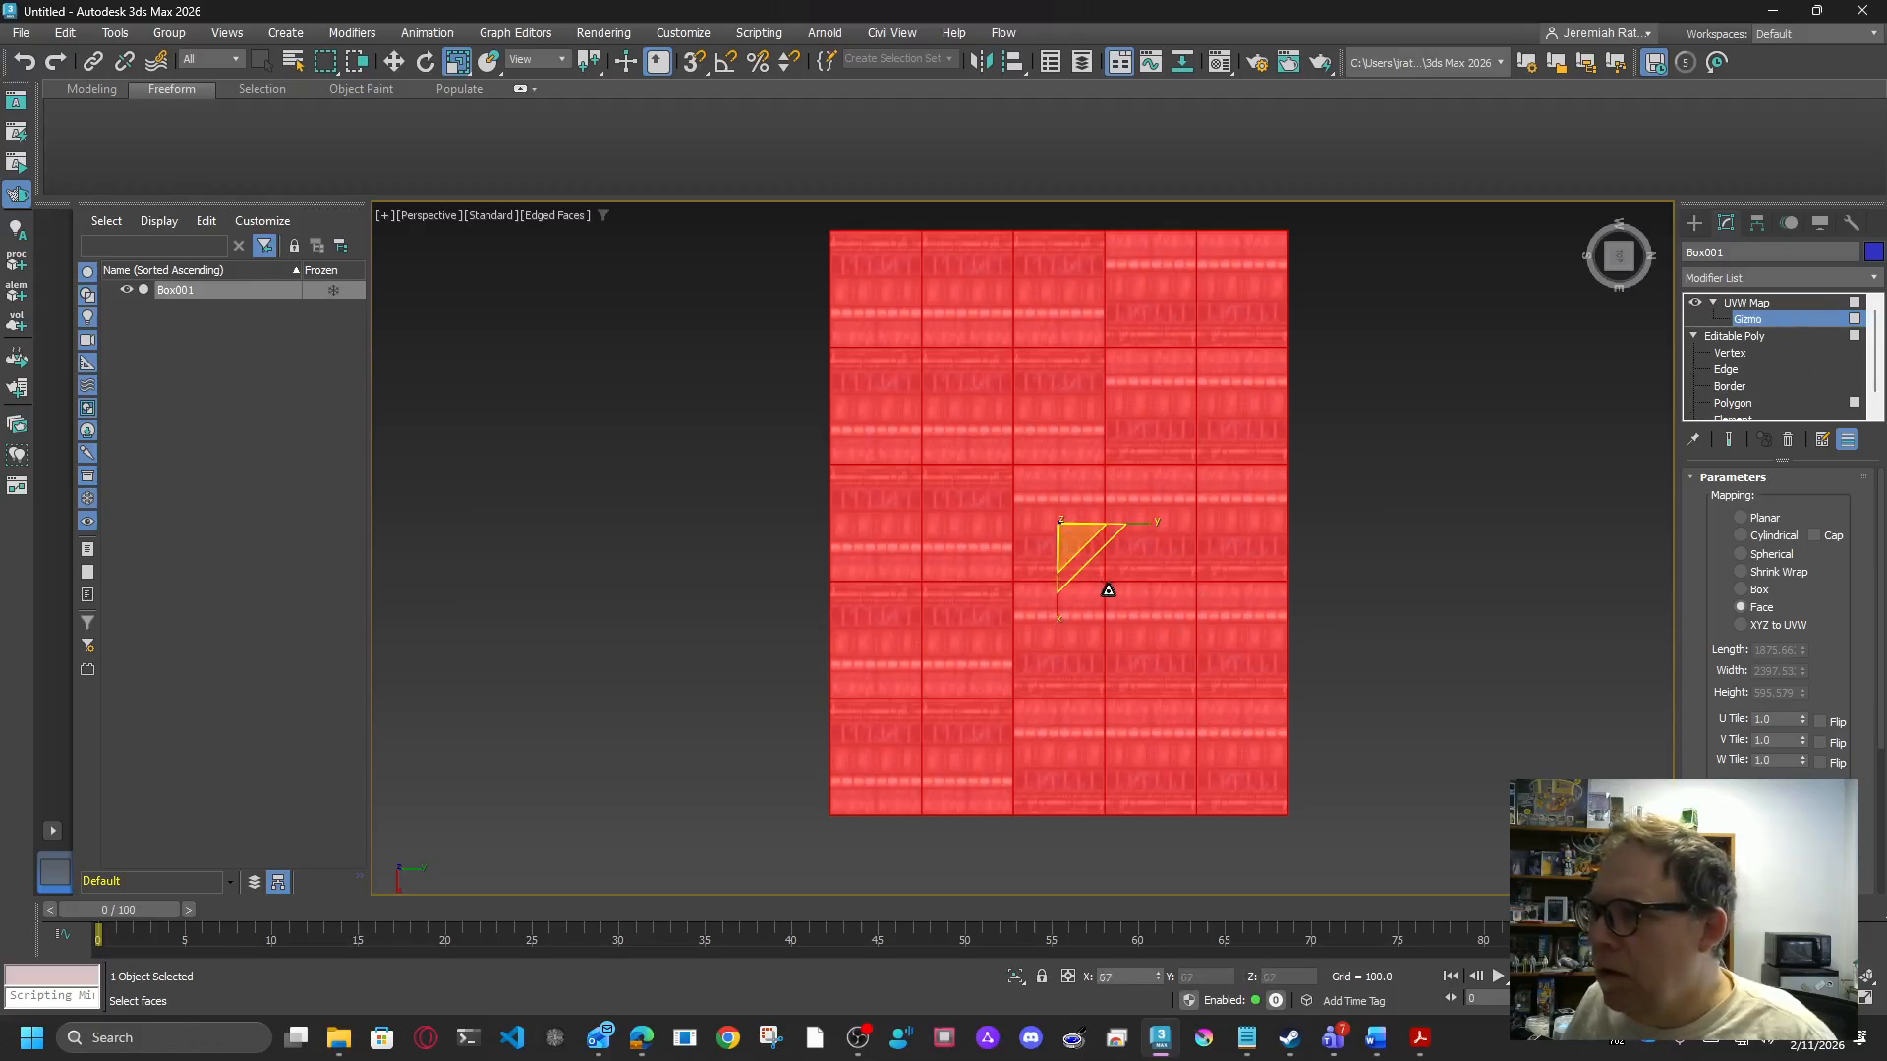
# Step: Add an Unwrap UVW modifier above the UVW Map and display the Map #1 texture in its UV editor
pyautogui.click(1740, 279)
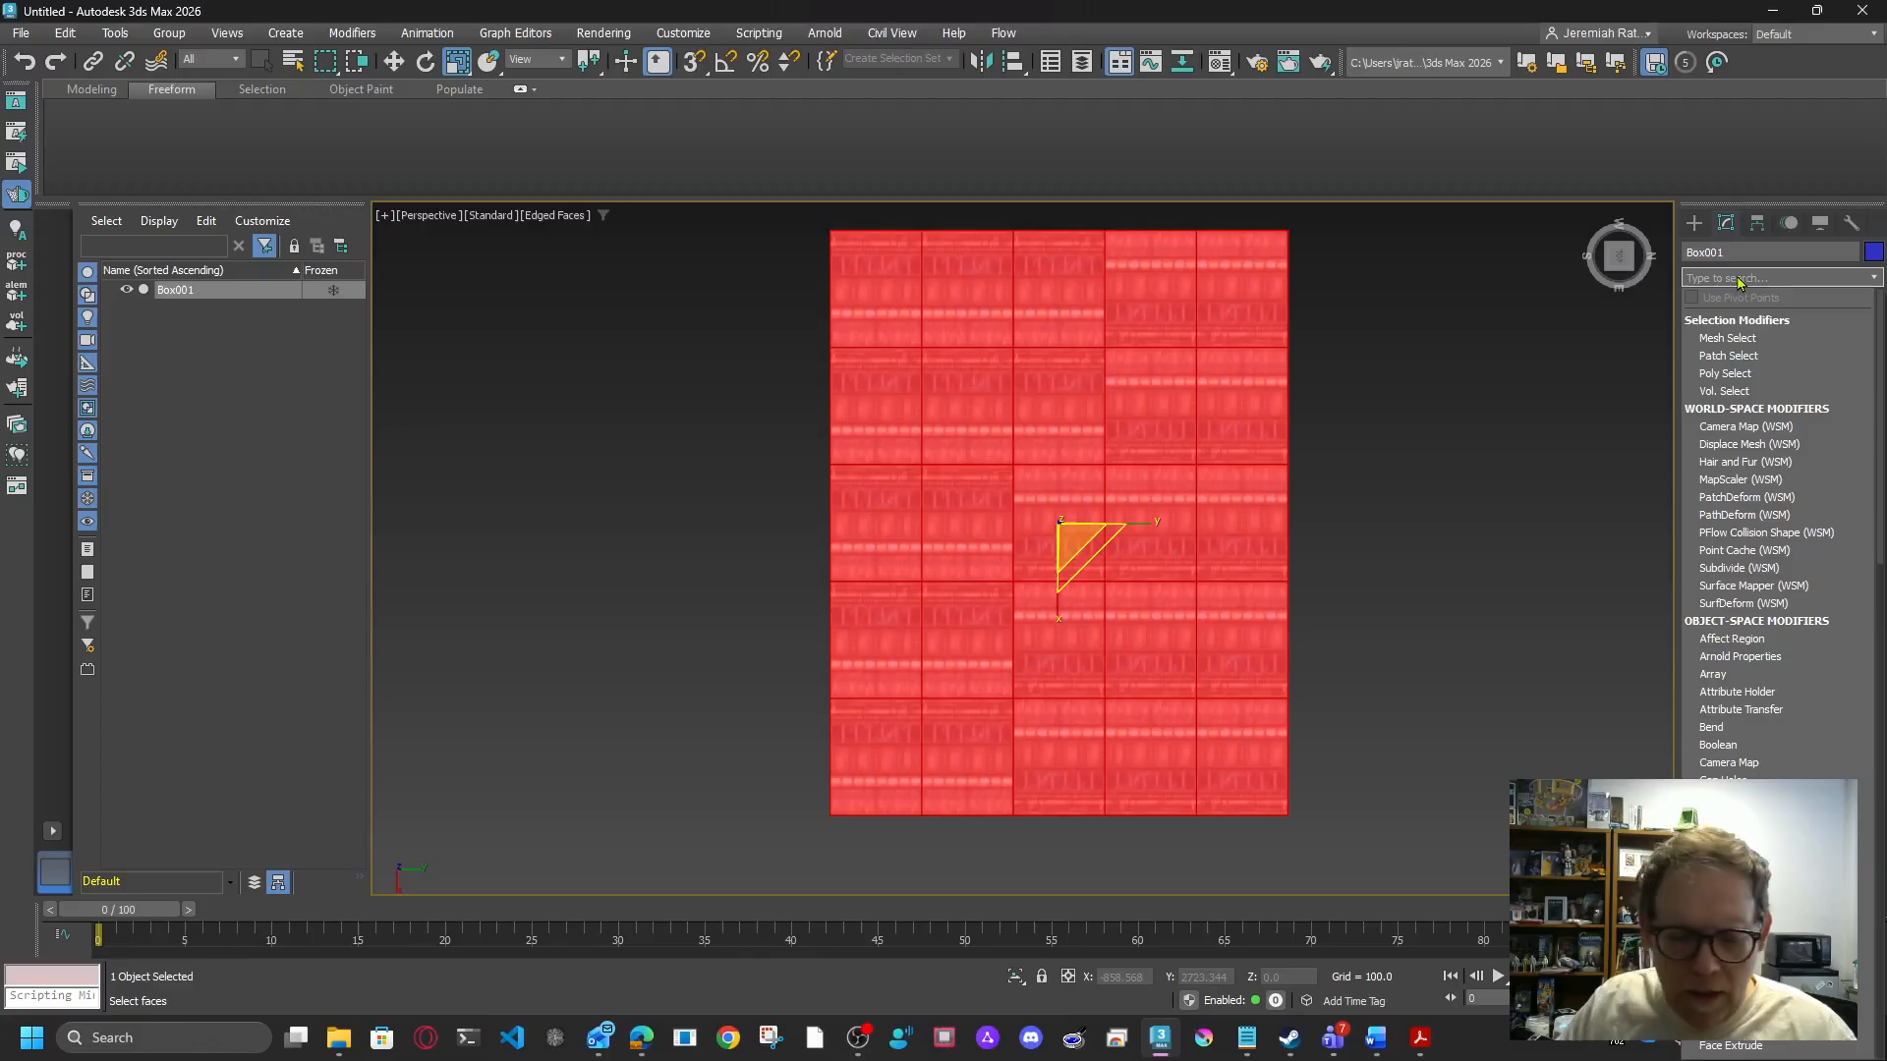
pyautogui.write('un')
pyautogui.press('Return')
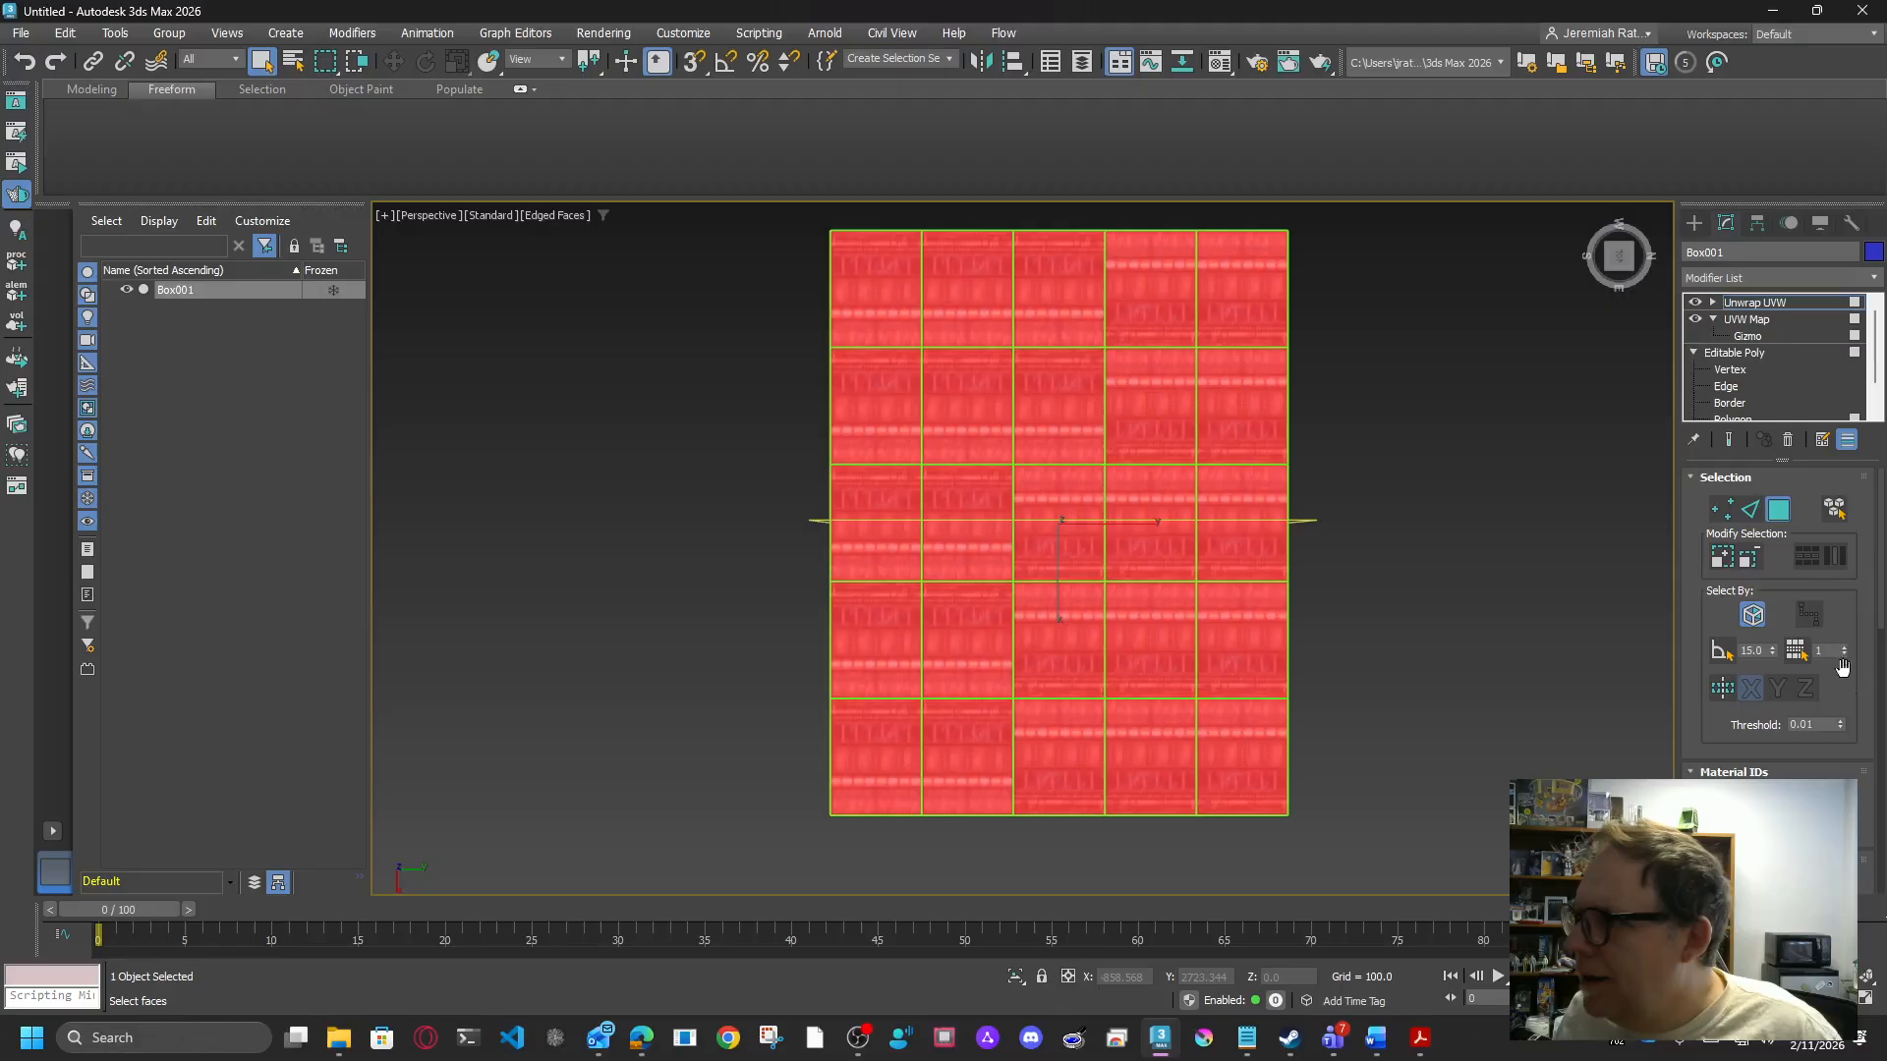
pyautogui.click(1781, 278)
pyautogui.click(1774, 277)
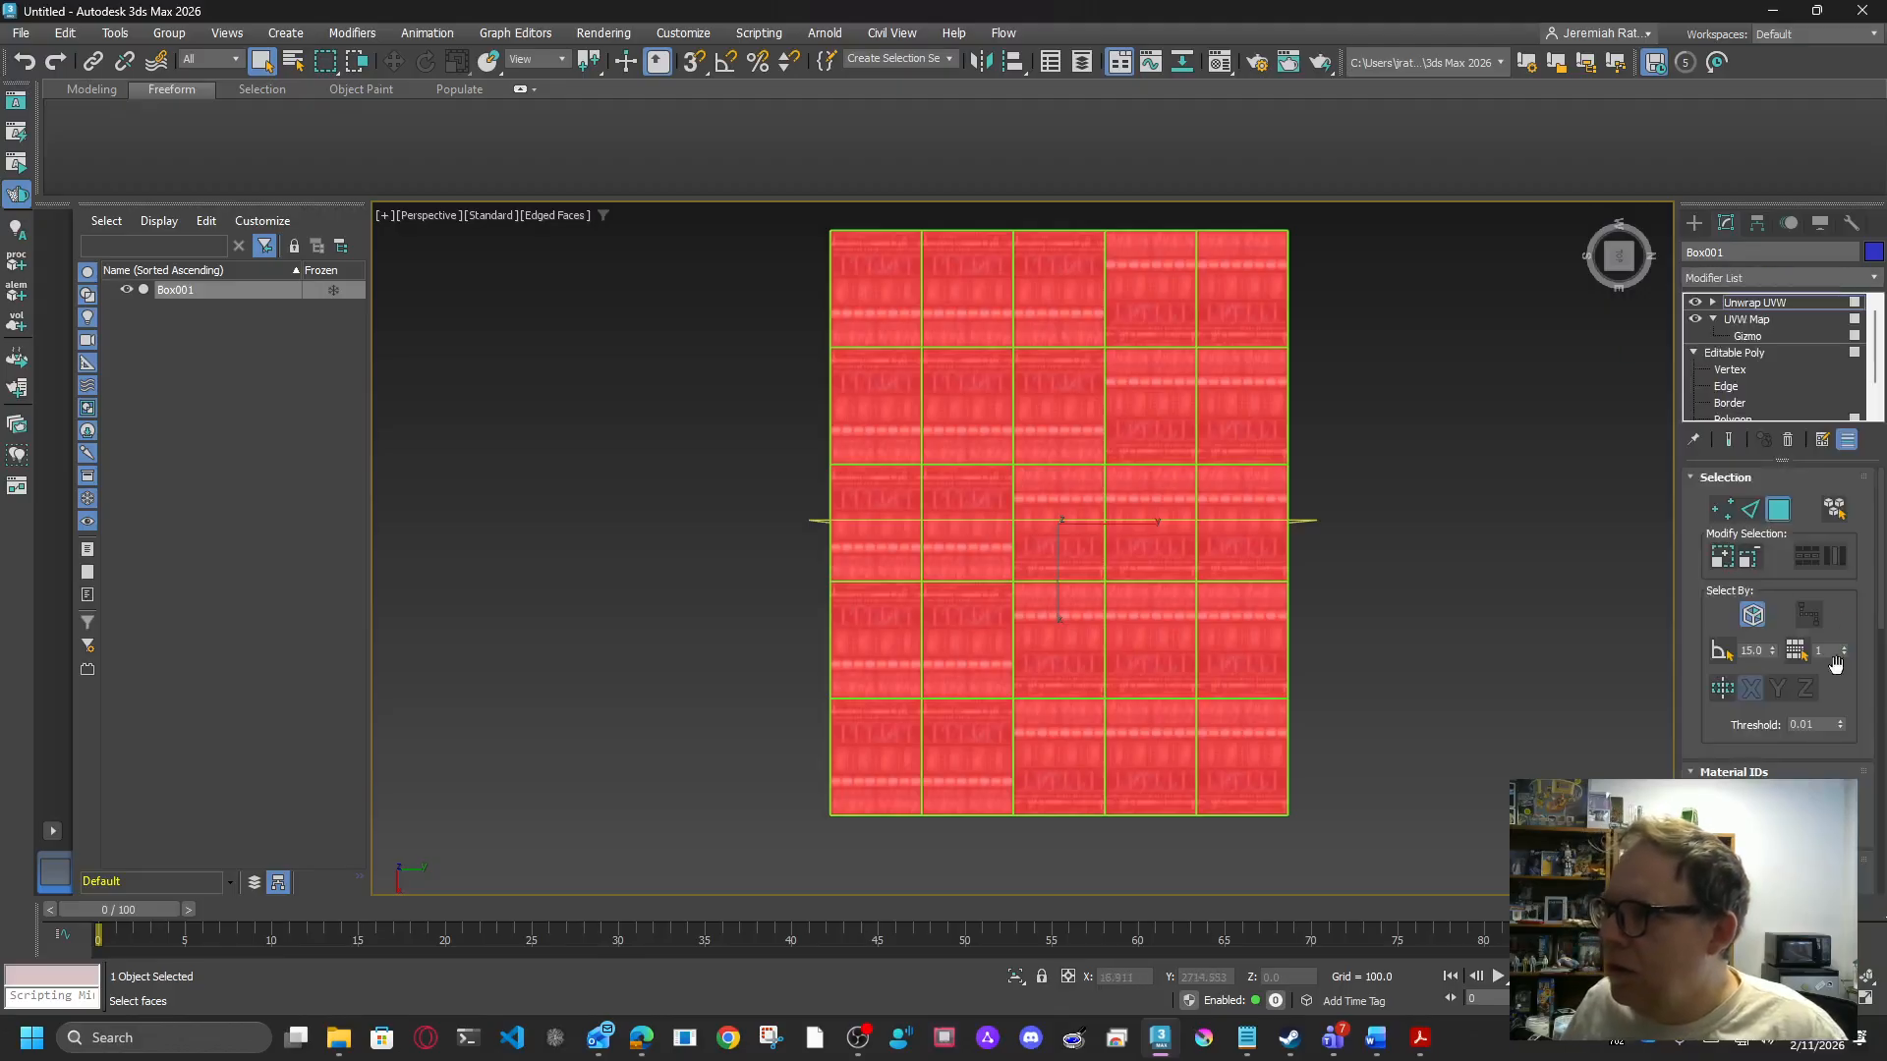
pyautogui.click(1777, 888)
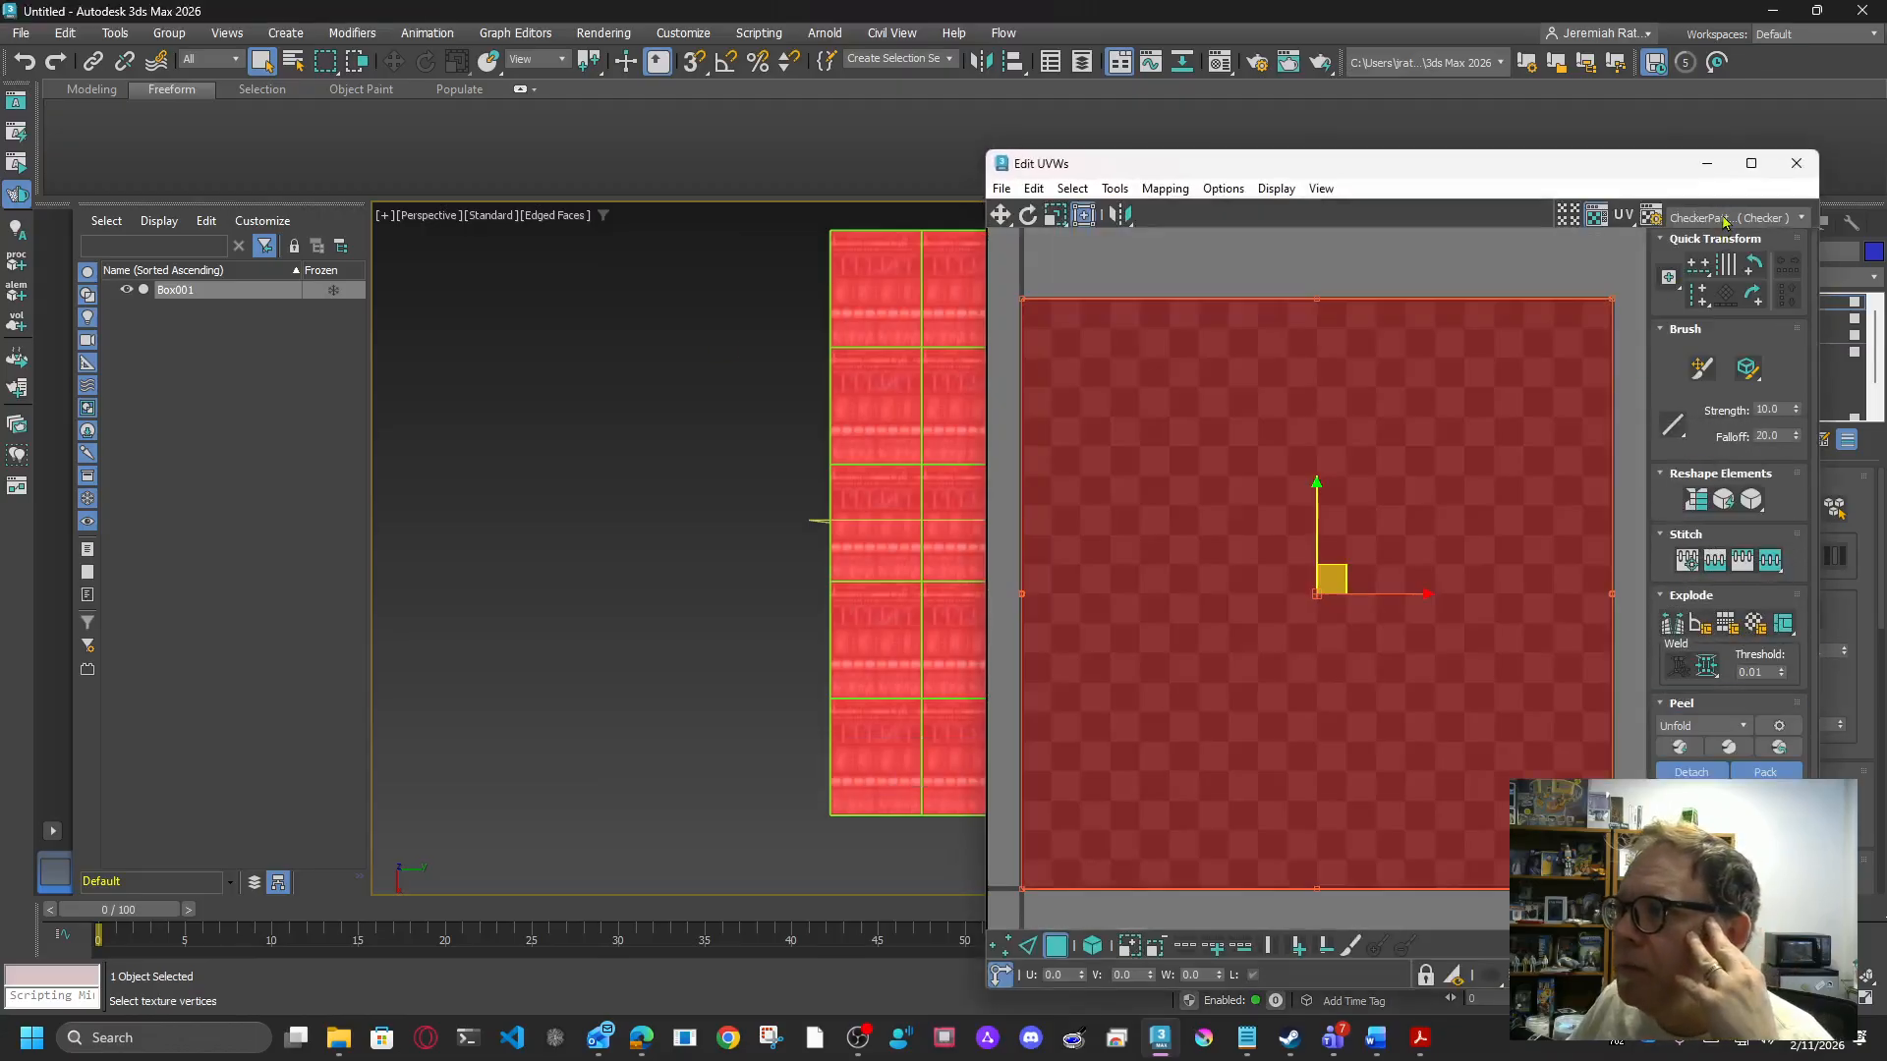
pyautogui.click(1724, 218)
pyautogui.click(1717, 265)
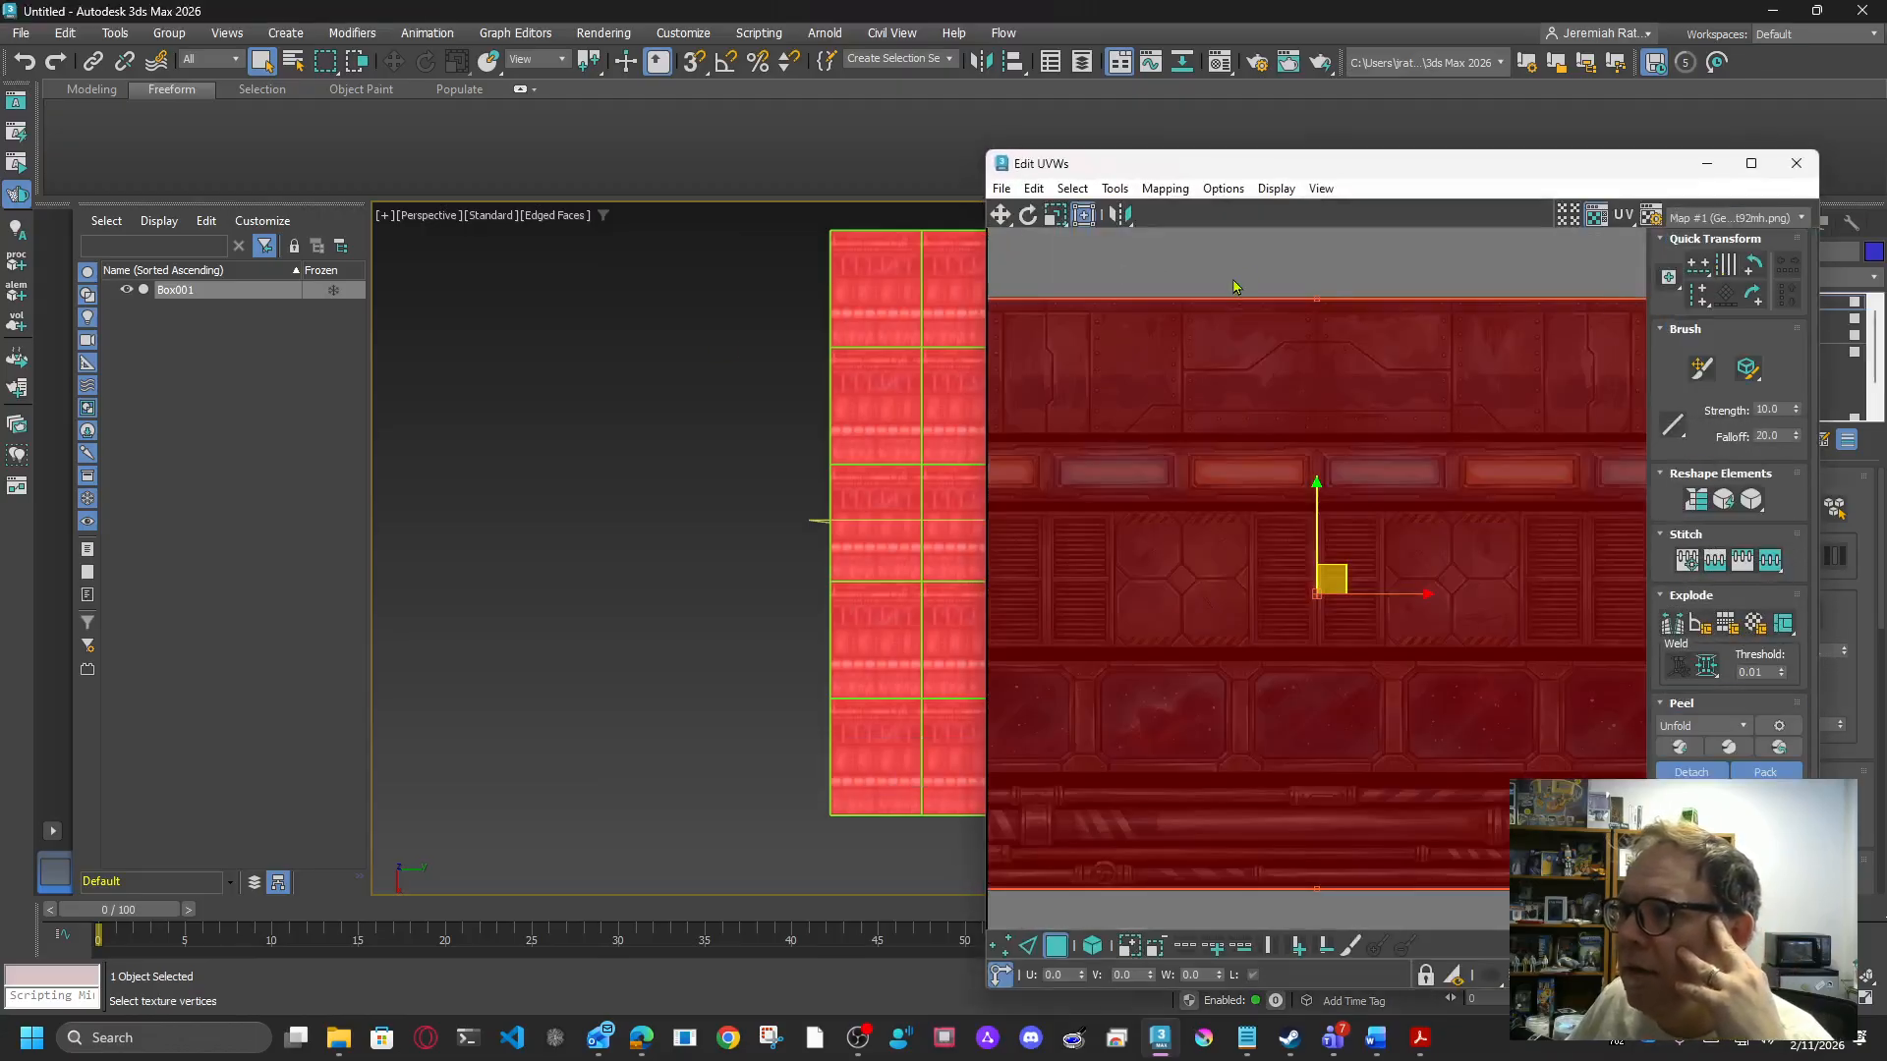
# Step: Shrink the overlapping face UVs and move them toward the strip of vents and octagonal panels
pyautogui.scroll(-5, 1237, 287)
pyautogui.moveTo(1508, 580); pyautogui.dragTo(1571, 724, button='middle')
pyautogui.moveTo(1518, 638); pyautogui.dragTo(1251, 568)
pyautogui.scroll(5, 1254, 568)
pyautogui.moveTo(1254, 568); pyautogui.dragTo(1472, 698, button='middle')
pyautogui.moveTo(1147, 337); pyautogui.dragTo(1484, 545)
pyautogui.moveTo(1349, 638); pyautogui.dragTo(1144, 559, button='middle')
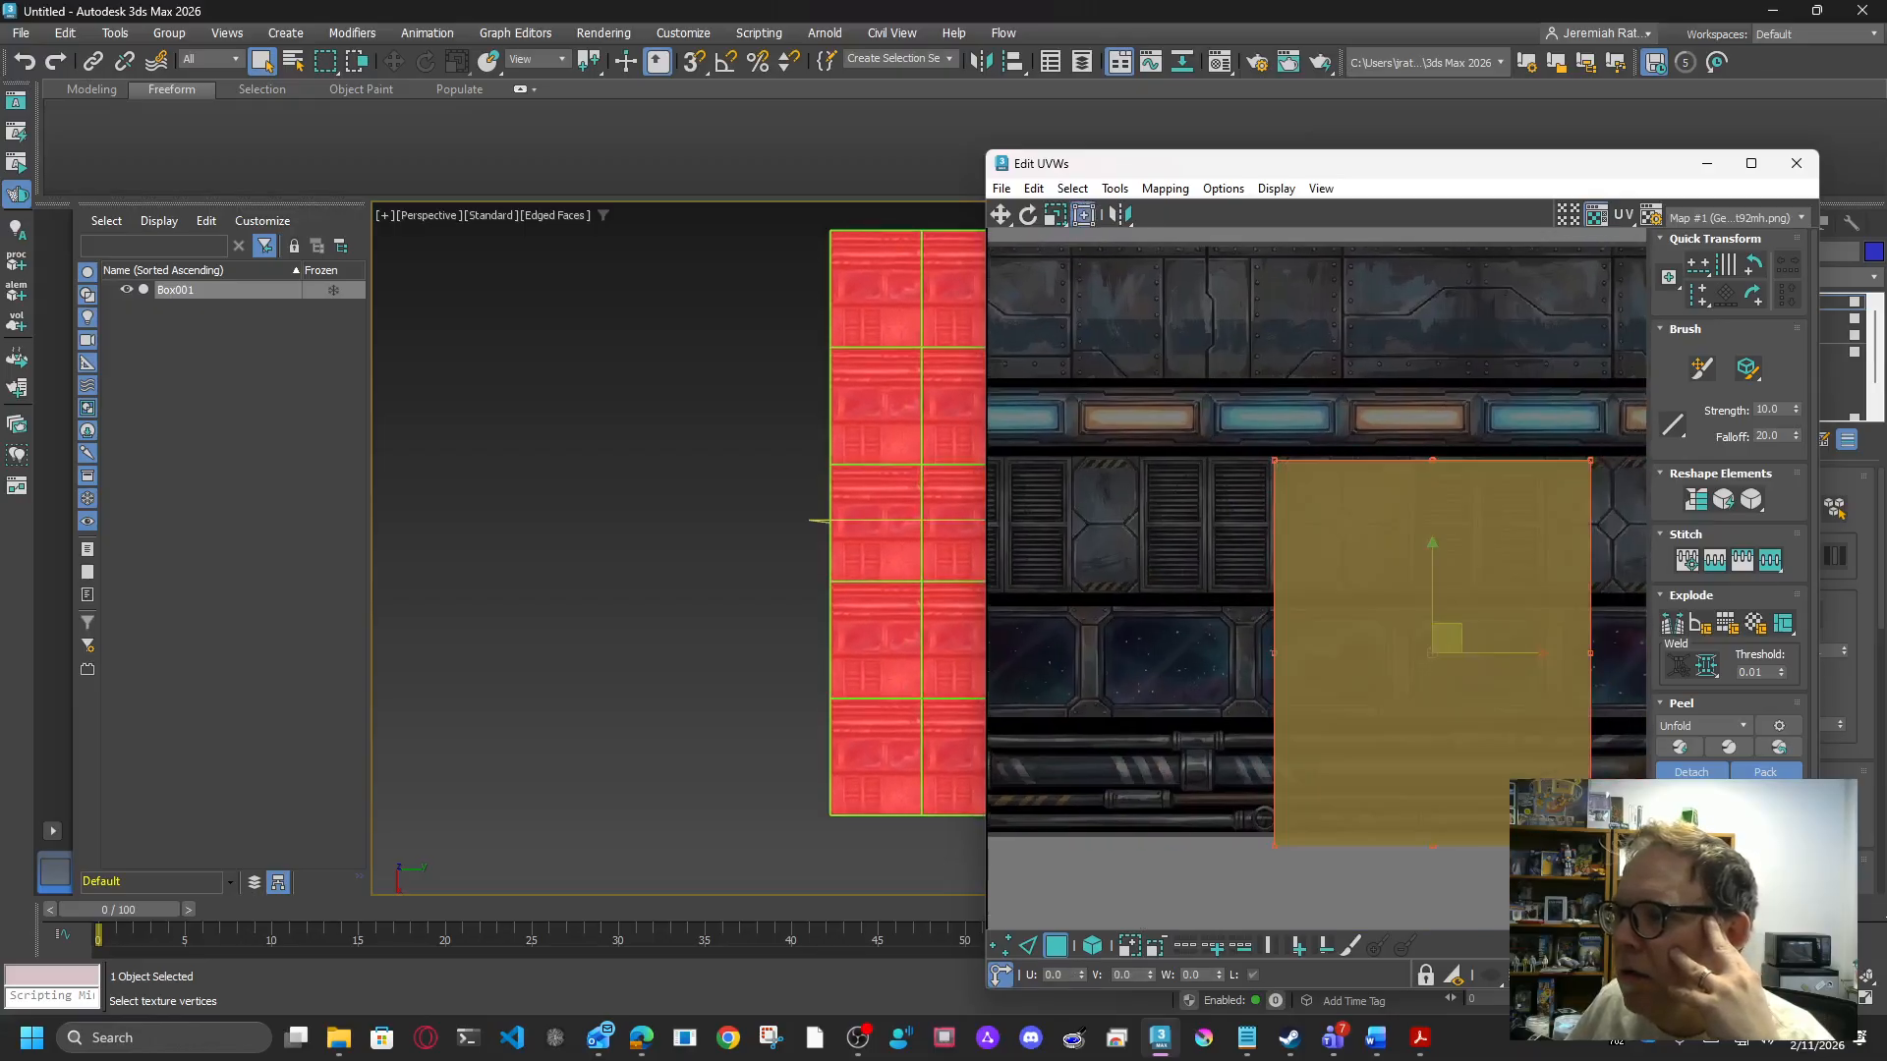
# Step: Fit the corners of the UV rectangle to a single octagonal panel with hazard stripes in the texture
pyautogui.moveTo(1592, 846); pyautogui.dragTo(1409, 603)
pyautogui.scroll(8, 1357, 580)
pyautogui.moveTo(1311, 698); pyautogui.dragTo(1296, 666)
pyautogui.moveTo(1364, 784); pyautogui.dragTo(1307, 653, button='middle')
pyautogui.moveTo(1203, 540); pyautogui.dragTo(1203, 539)
pyautogui.moveTo(1570, 777); pyautogui.dragTo(1540, 741)
# Step: Collapse the box's modifiers by converting it to an Editable Poly
pyautogui.moveTo(650, 680); pyautogui.dragTo(417, 645, button='middle')
pyautogui.moveTo(1161, 431); pyautogui.dragTo(1327, 521, button='middle')
pyautogui.moveTo(1608, 264)
pyautogui.mouseDown()
pyautogui.moveTo(1597, 208)
pyautogui.moveTo(1565, 214)
pyautogui.moveTo(1602, 260)
pyautogui.mouseUp()
pyautogui.scroll(5, 1019, 581)
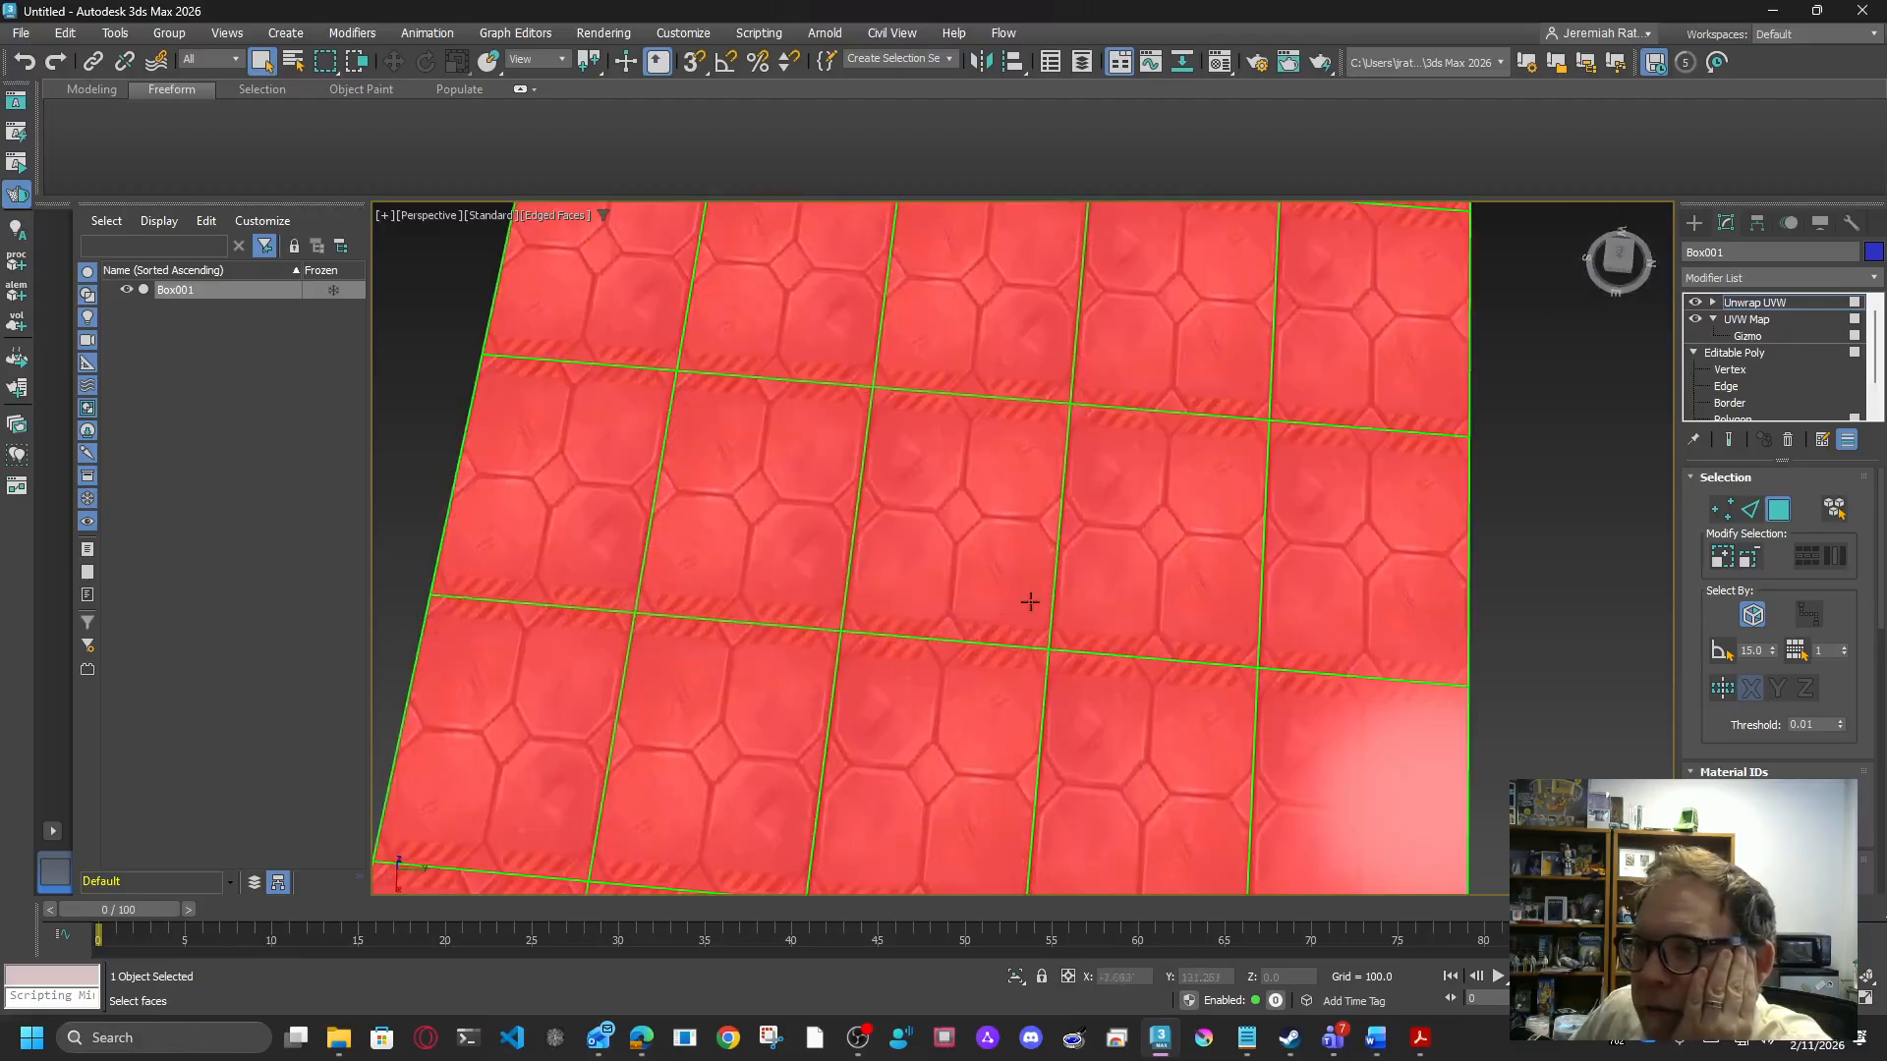
pyautogui.scroll(-7, 1196, 640)
pyautogui.scroll(4, 1264, 623)
pyautogui.moveTo(1293, 644); pyautogui.dragTo(1387, 693, button='middle')
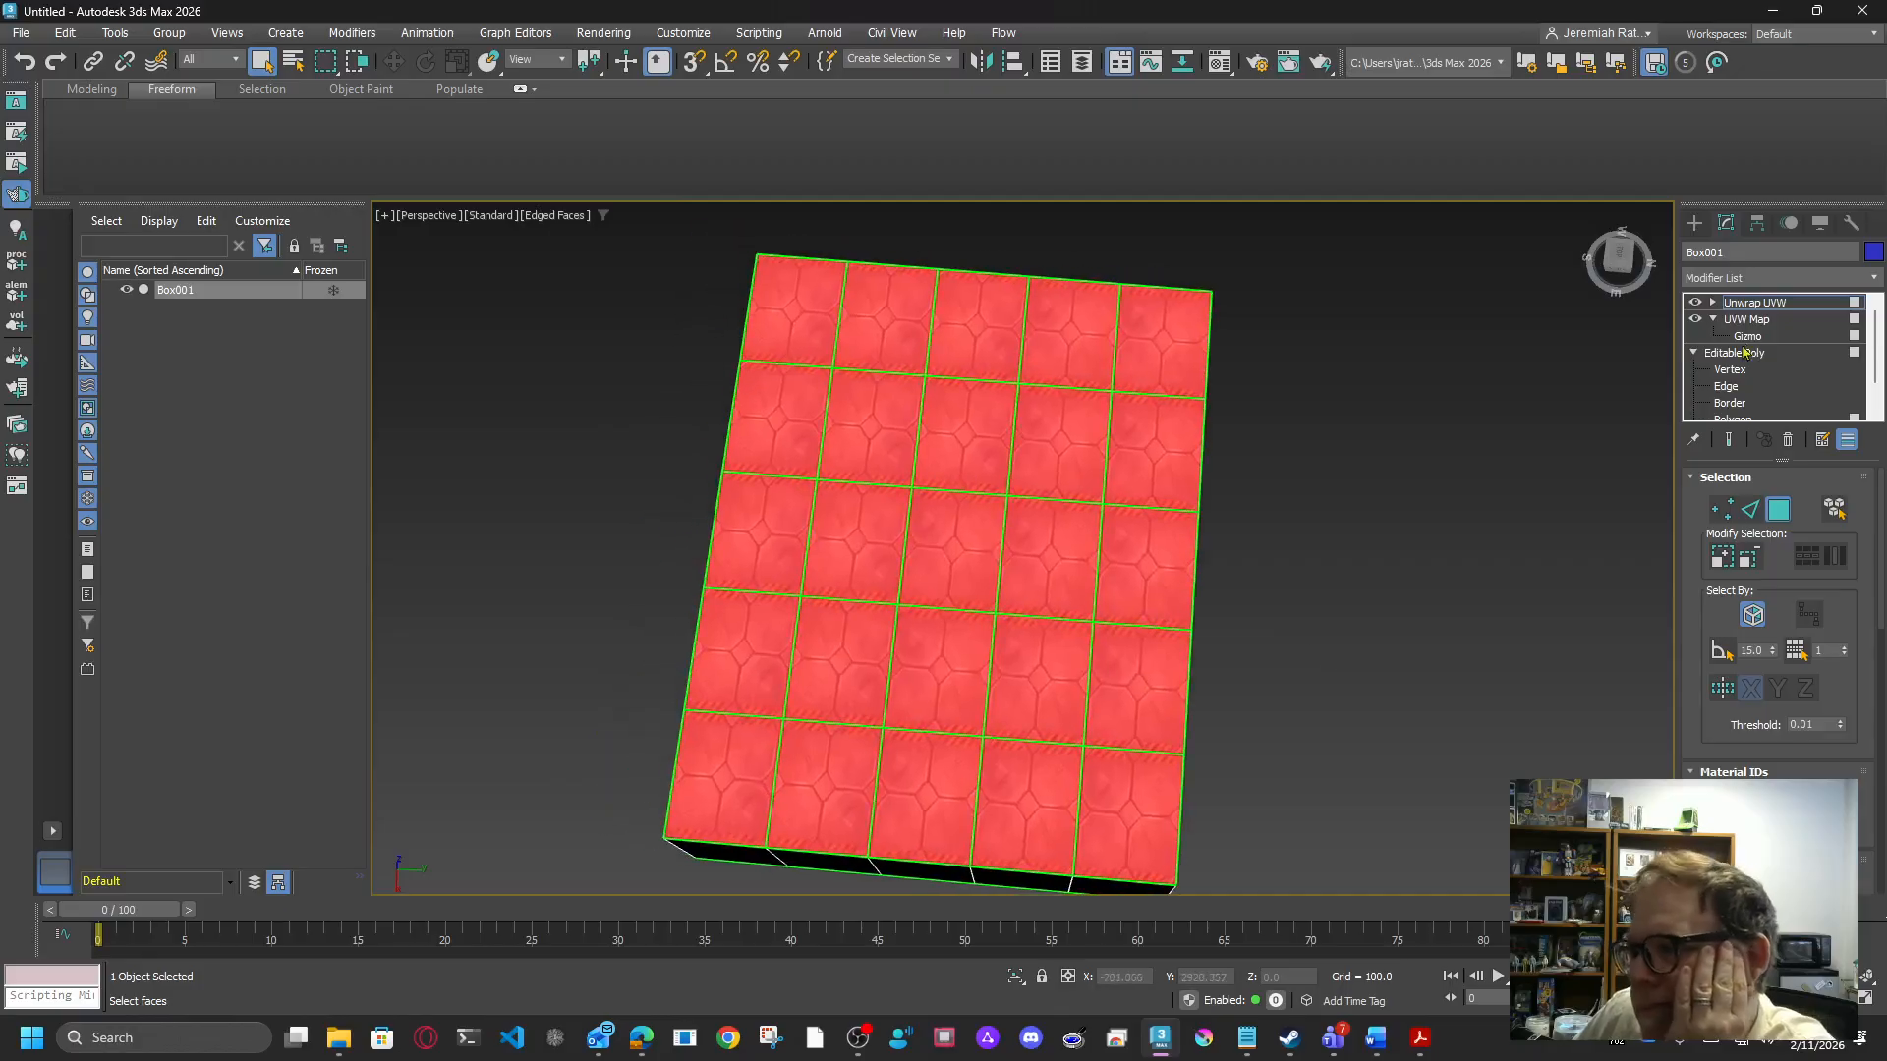
pyautogui.rightClick(969, 513)
pyautogui.moveTo(1061, 761)
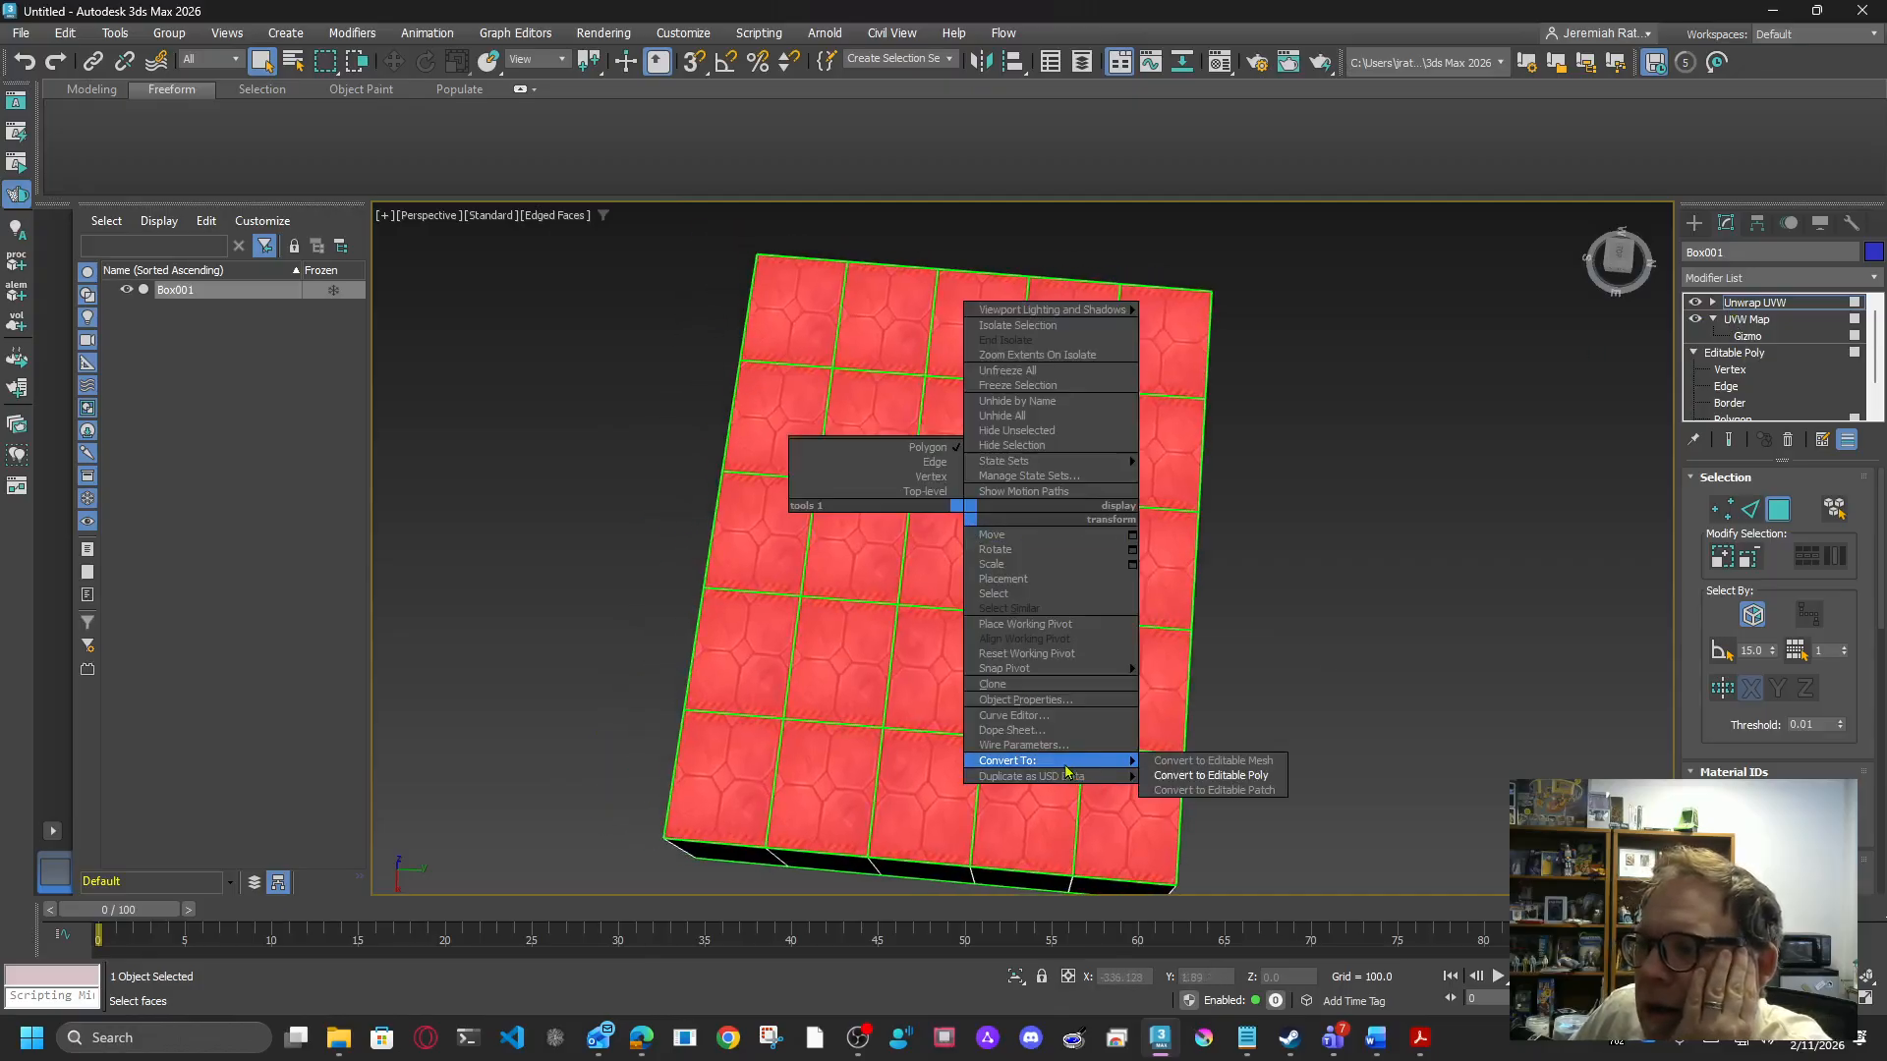
pyautogui.click(1191, 776)
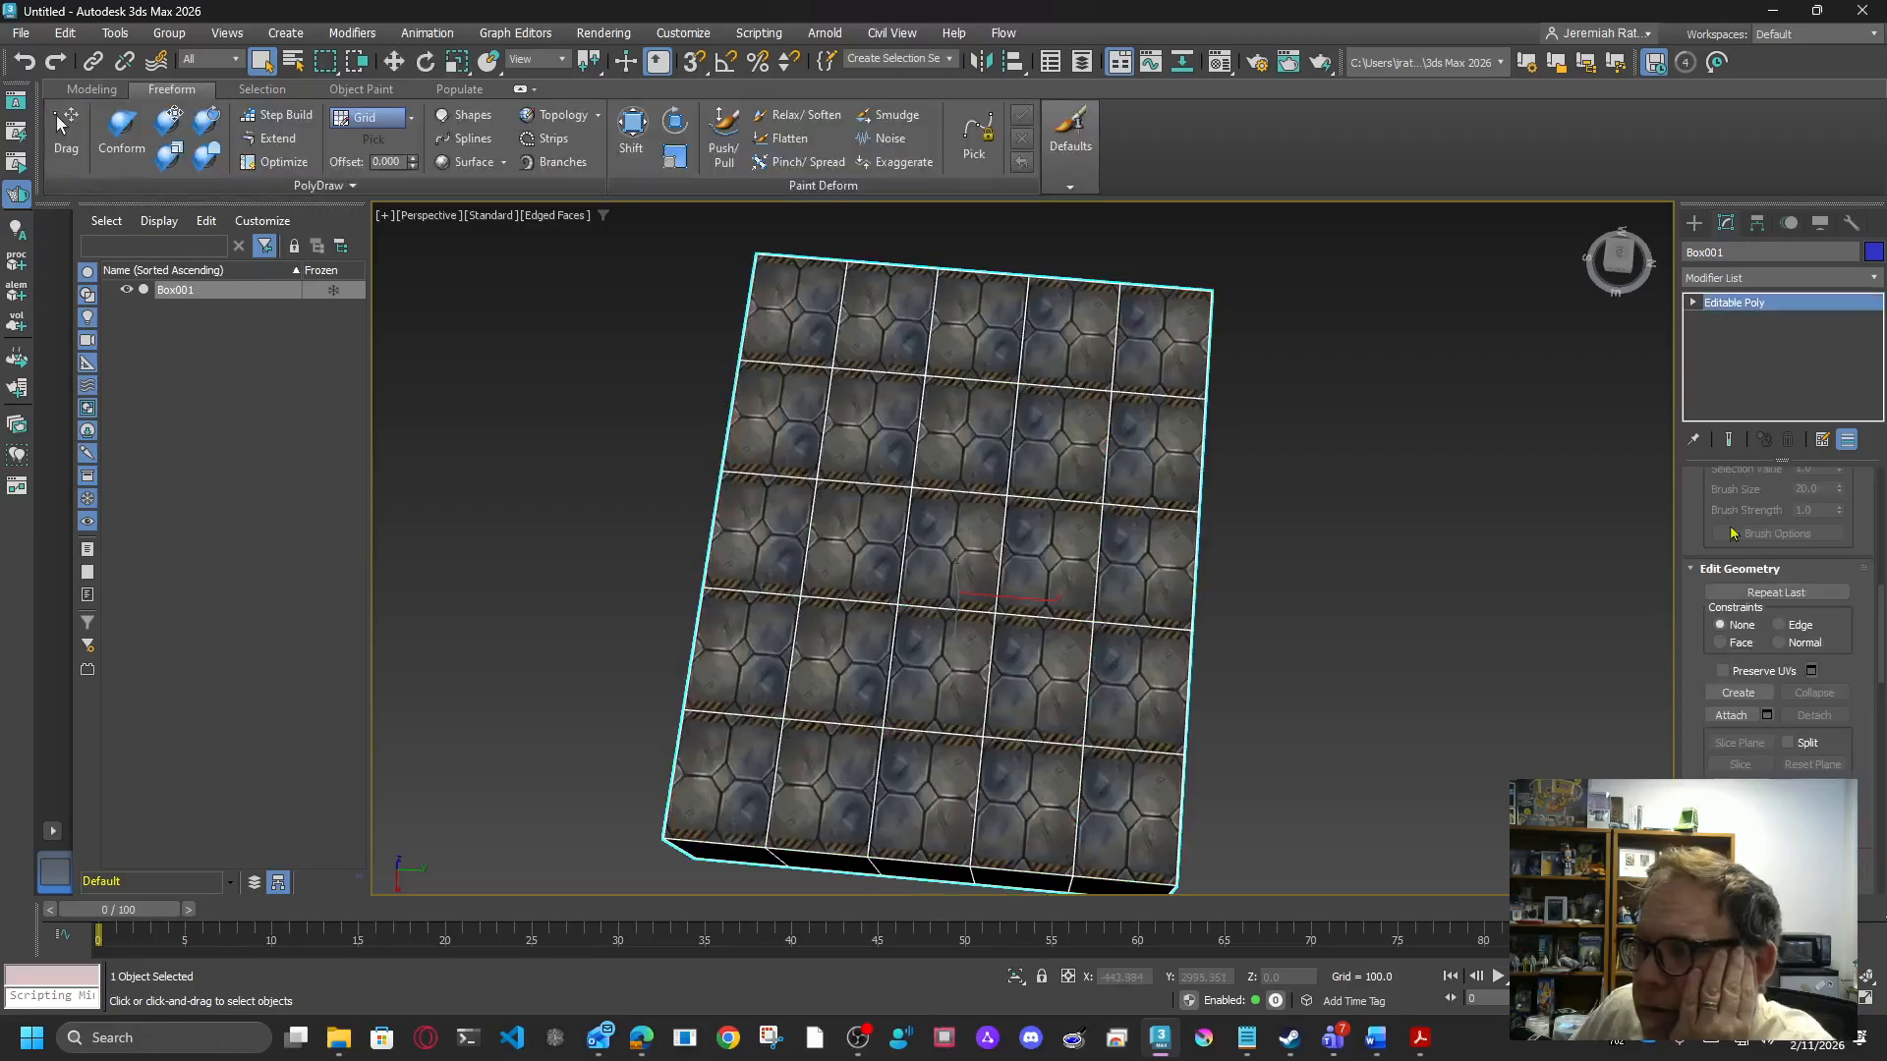
# Step: Select all of the box's vertices and scale them down along X until the top tiles are closer to square
pyautogui.click(1693, 302)
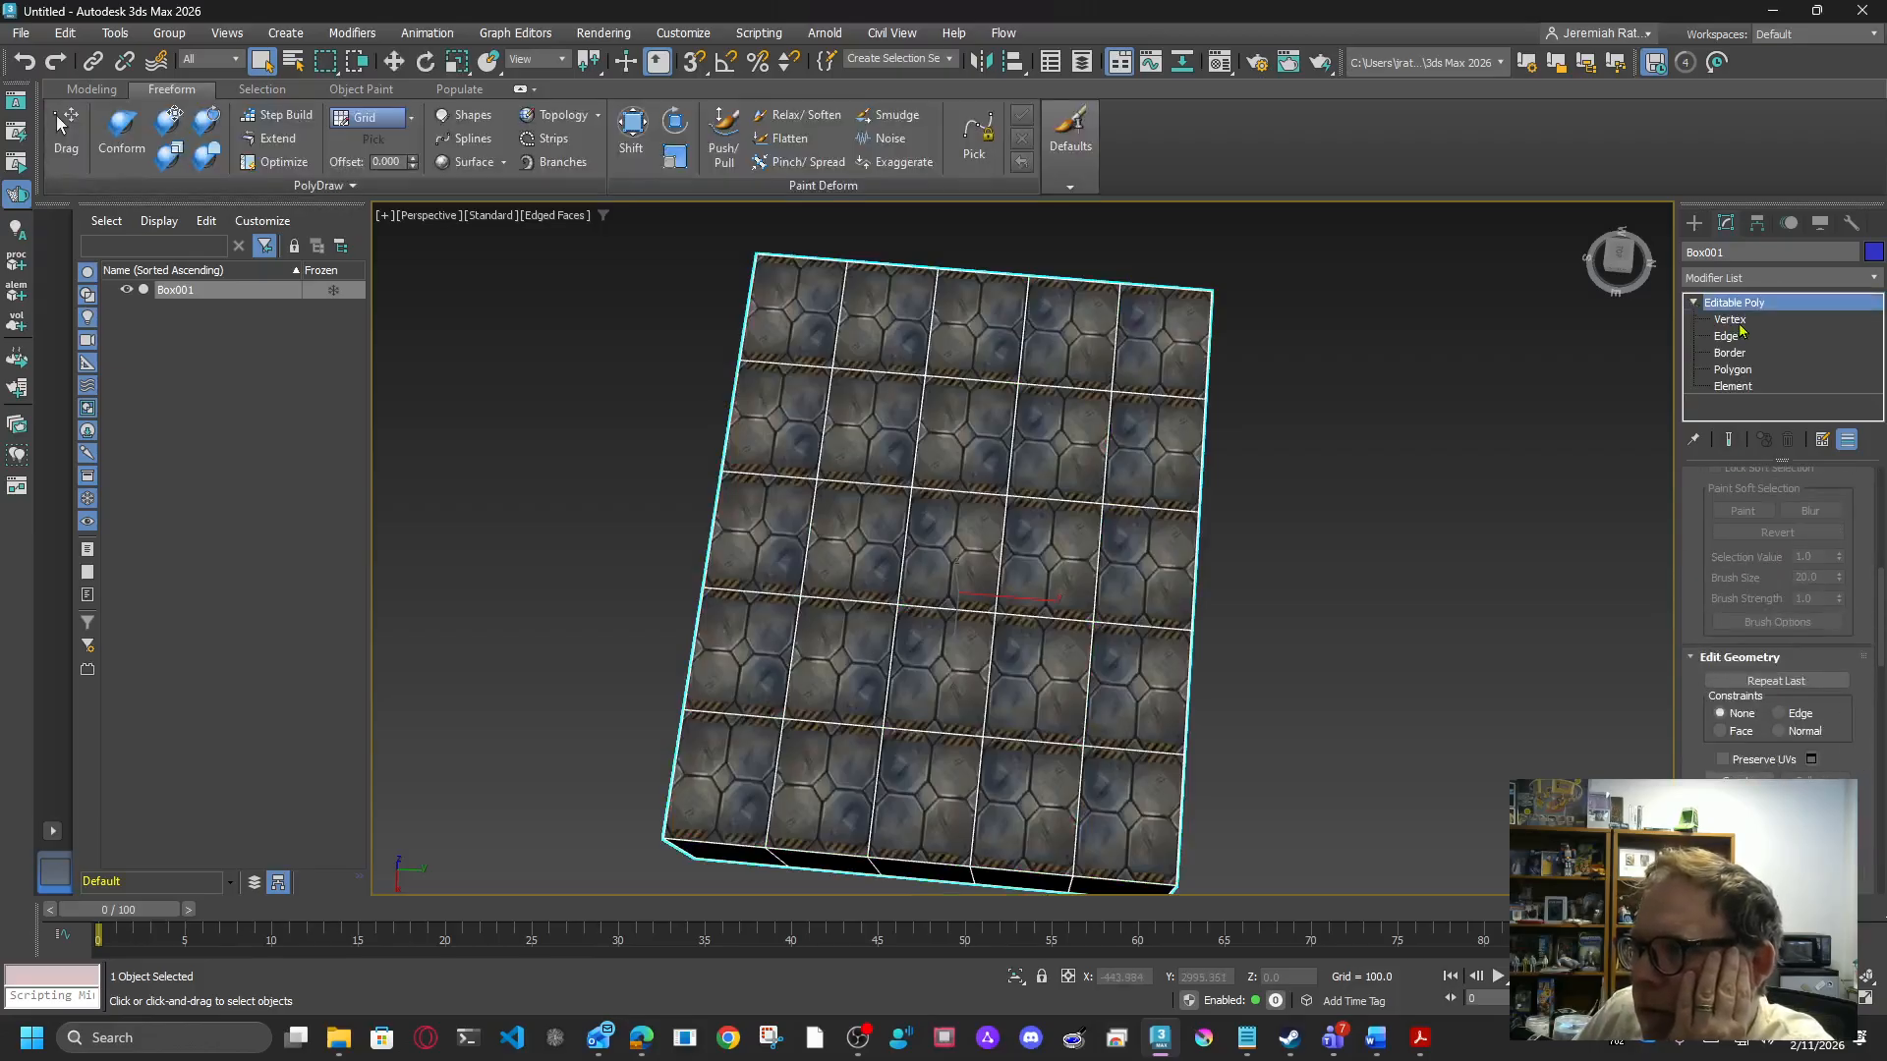
pyautogui.click(1730, 320)
pyautogui.moveTo(1315, 406); pyautogui.dragTo(1163, 409, button='middle')
pyautogui.click(1615, 263)
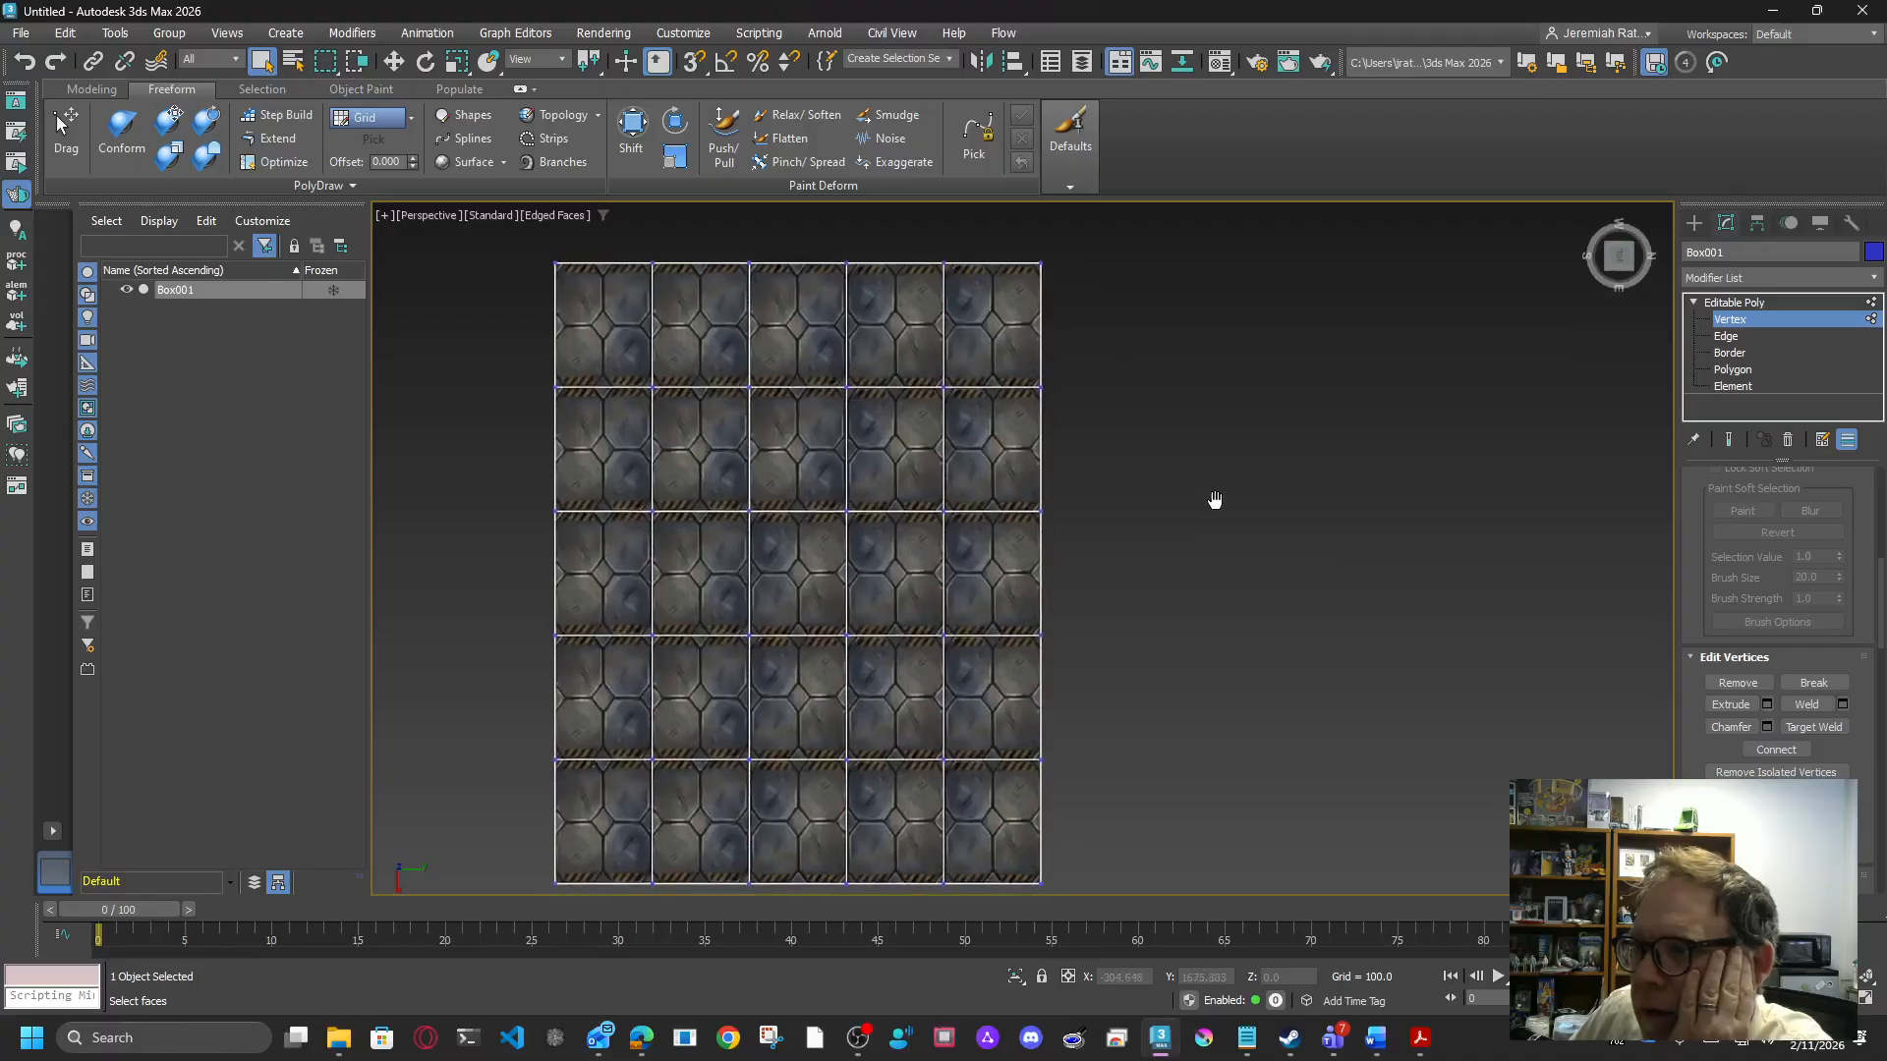
pyautogui.scroll(-4, 1216, 501)
pyautogui.scroll(2, 1157, 468)
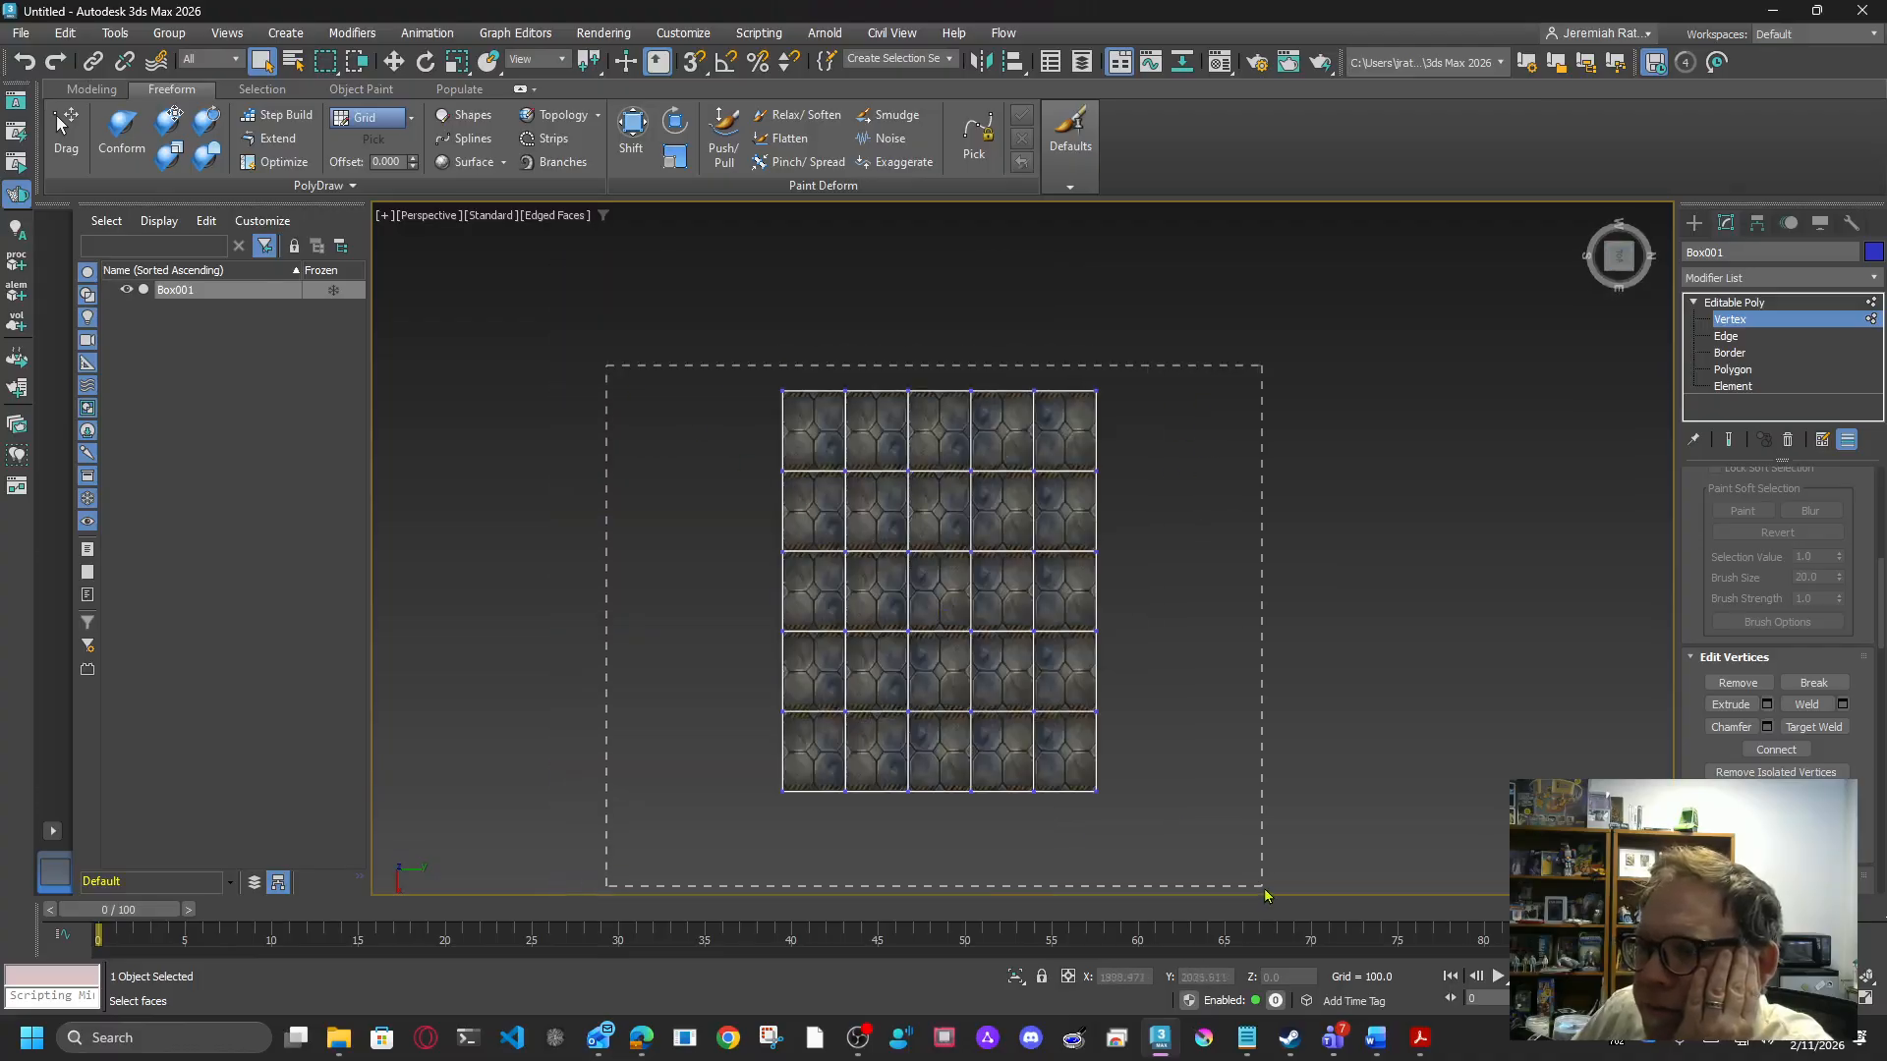
pyautogui.click(457, 61)
pyautogui.moveTo(947, 614); pyautogui.dragTo(952, 716, button='middle')
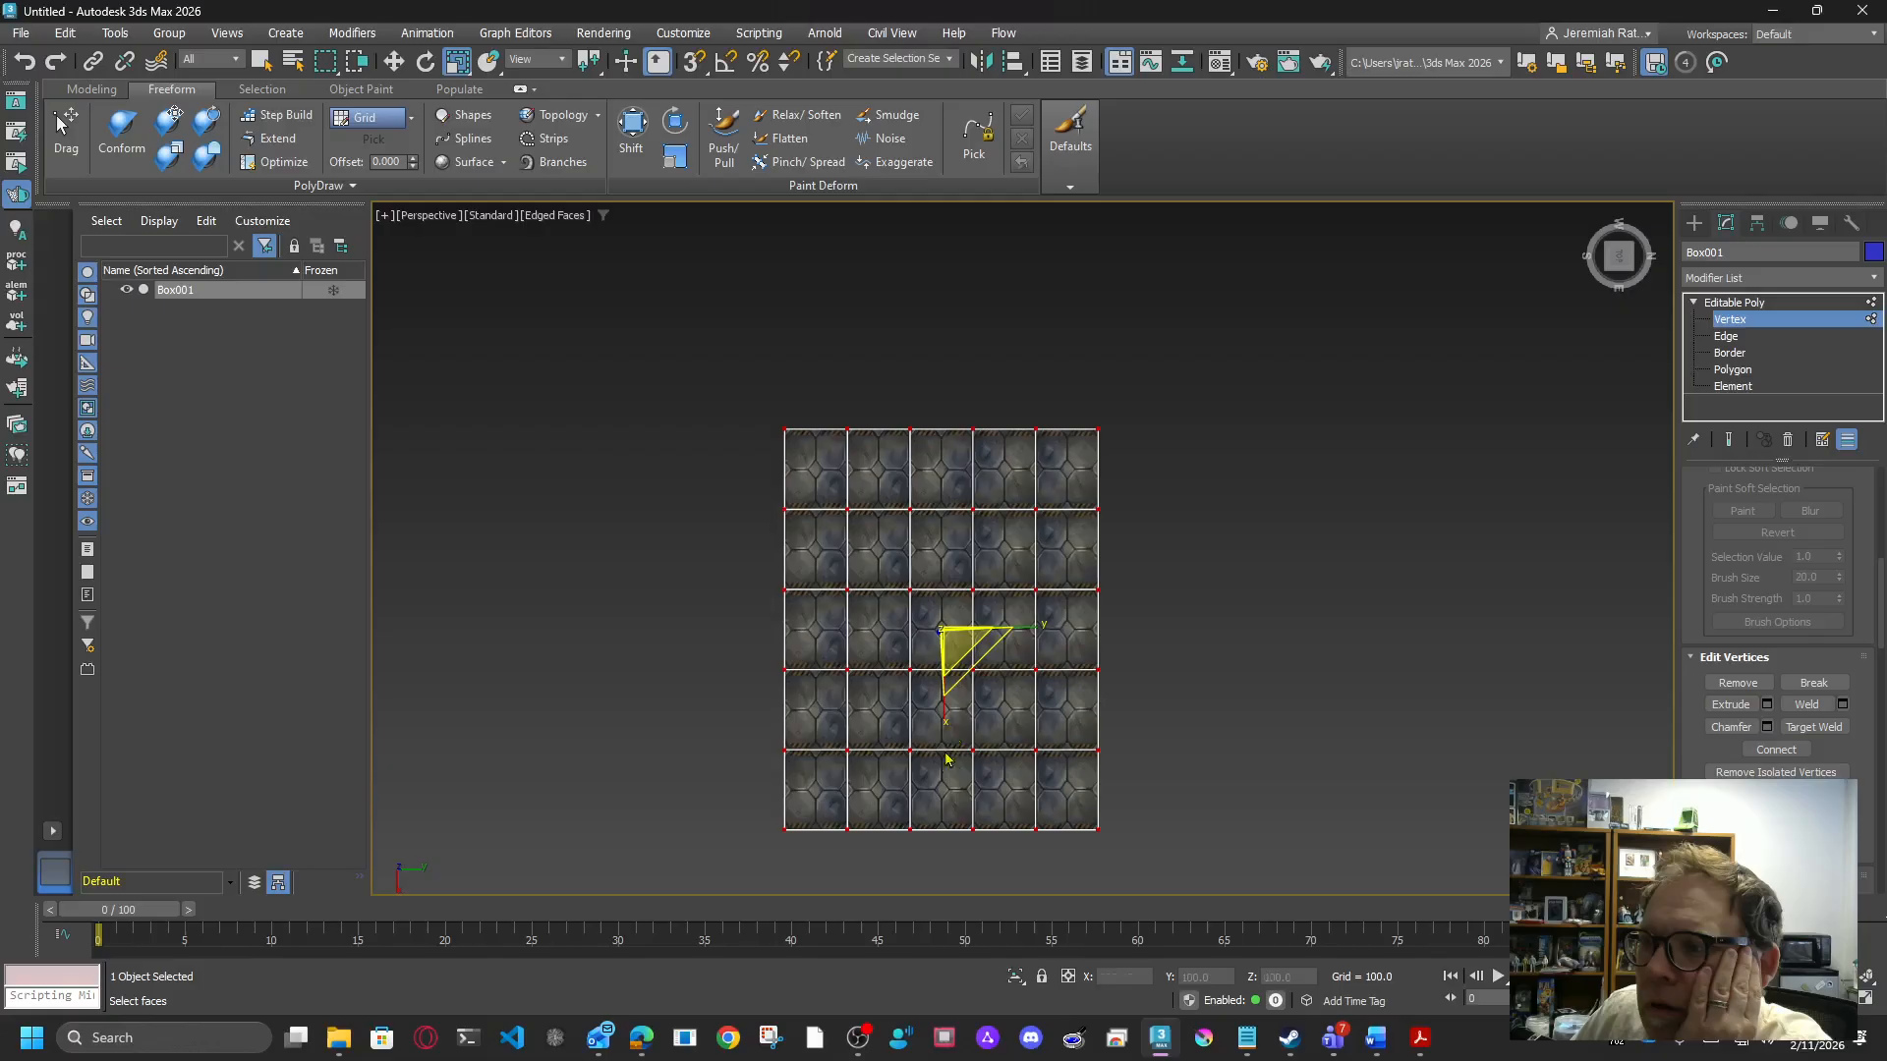
pyautogui.moveTo(938, 717); pyautogui.dragTo(935, 714)
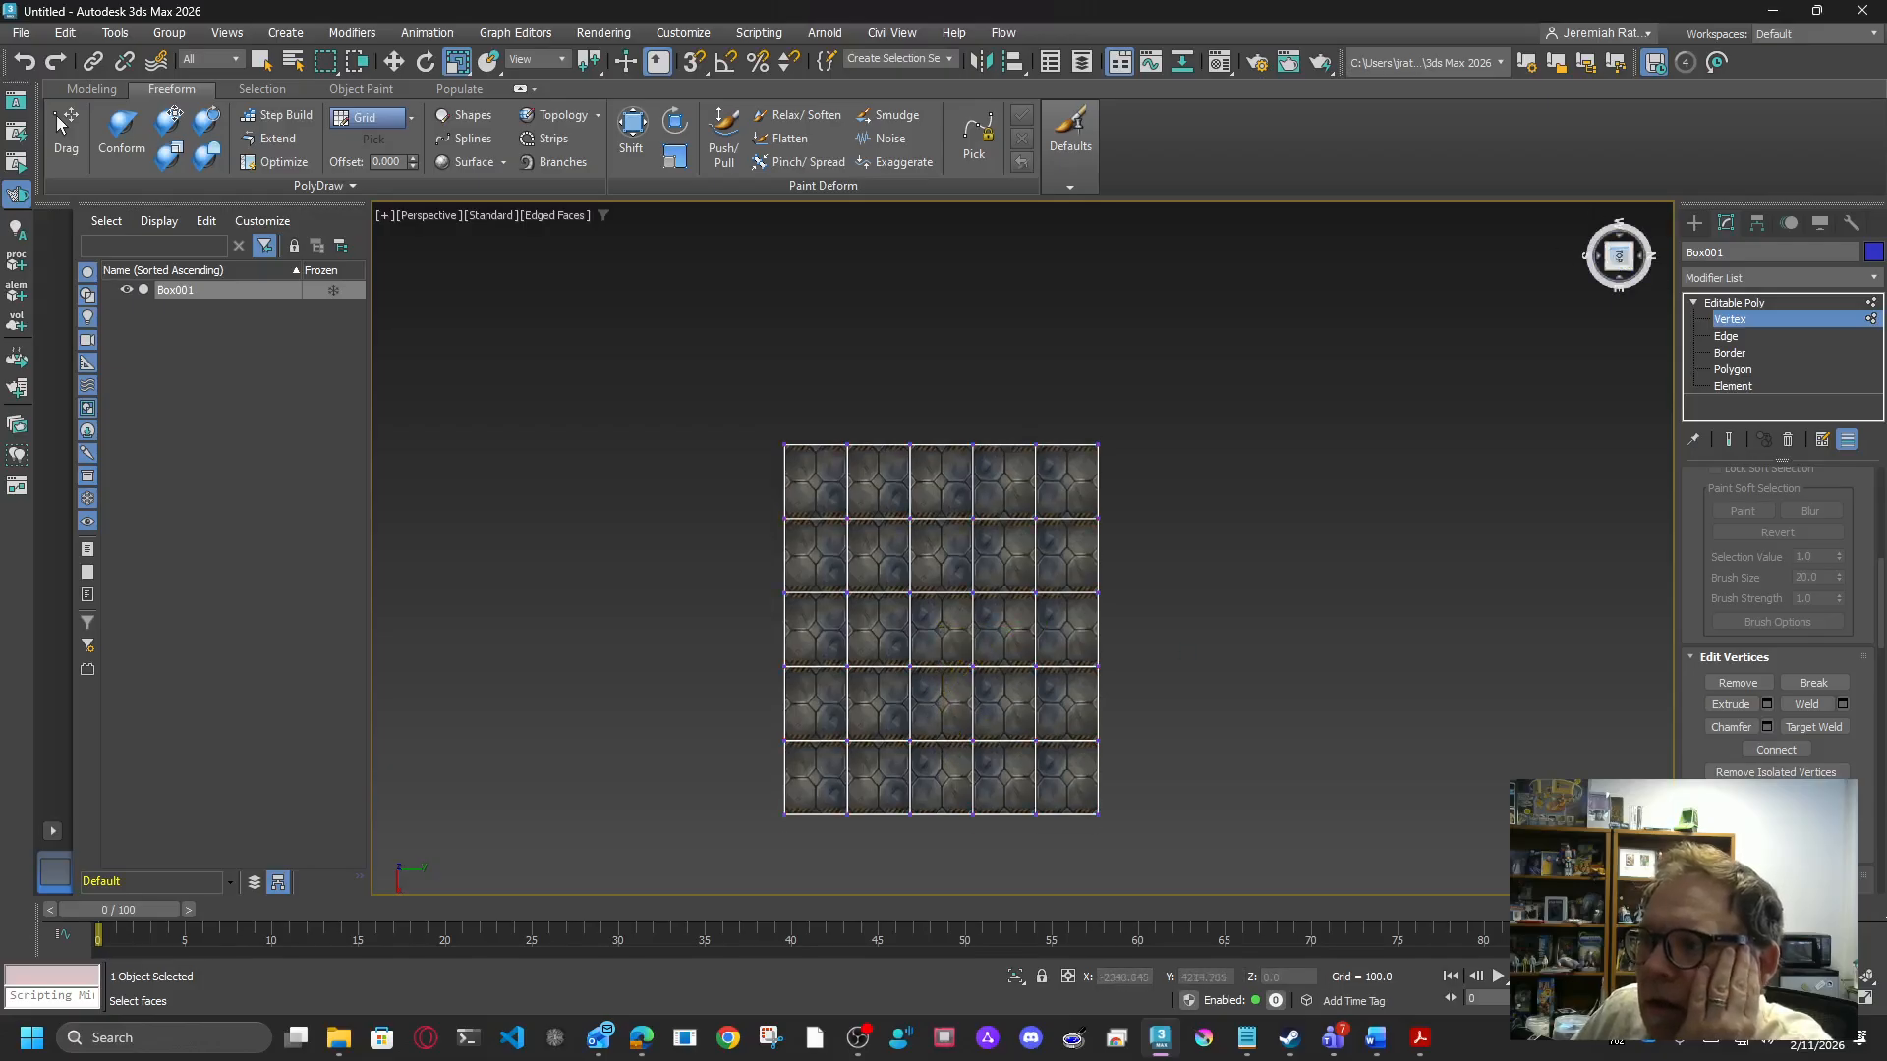
# Step: Leave the Vertex level, deselect the box and examine the tiled top and panelled sides from several angles
pyautogui.click(1619, 255)
pyautogui.scroll(3, 1082, 722)
pyautogui.moveTo(1618, 258); pyautogui.dragTo(1588, 206)
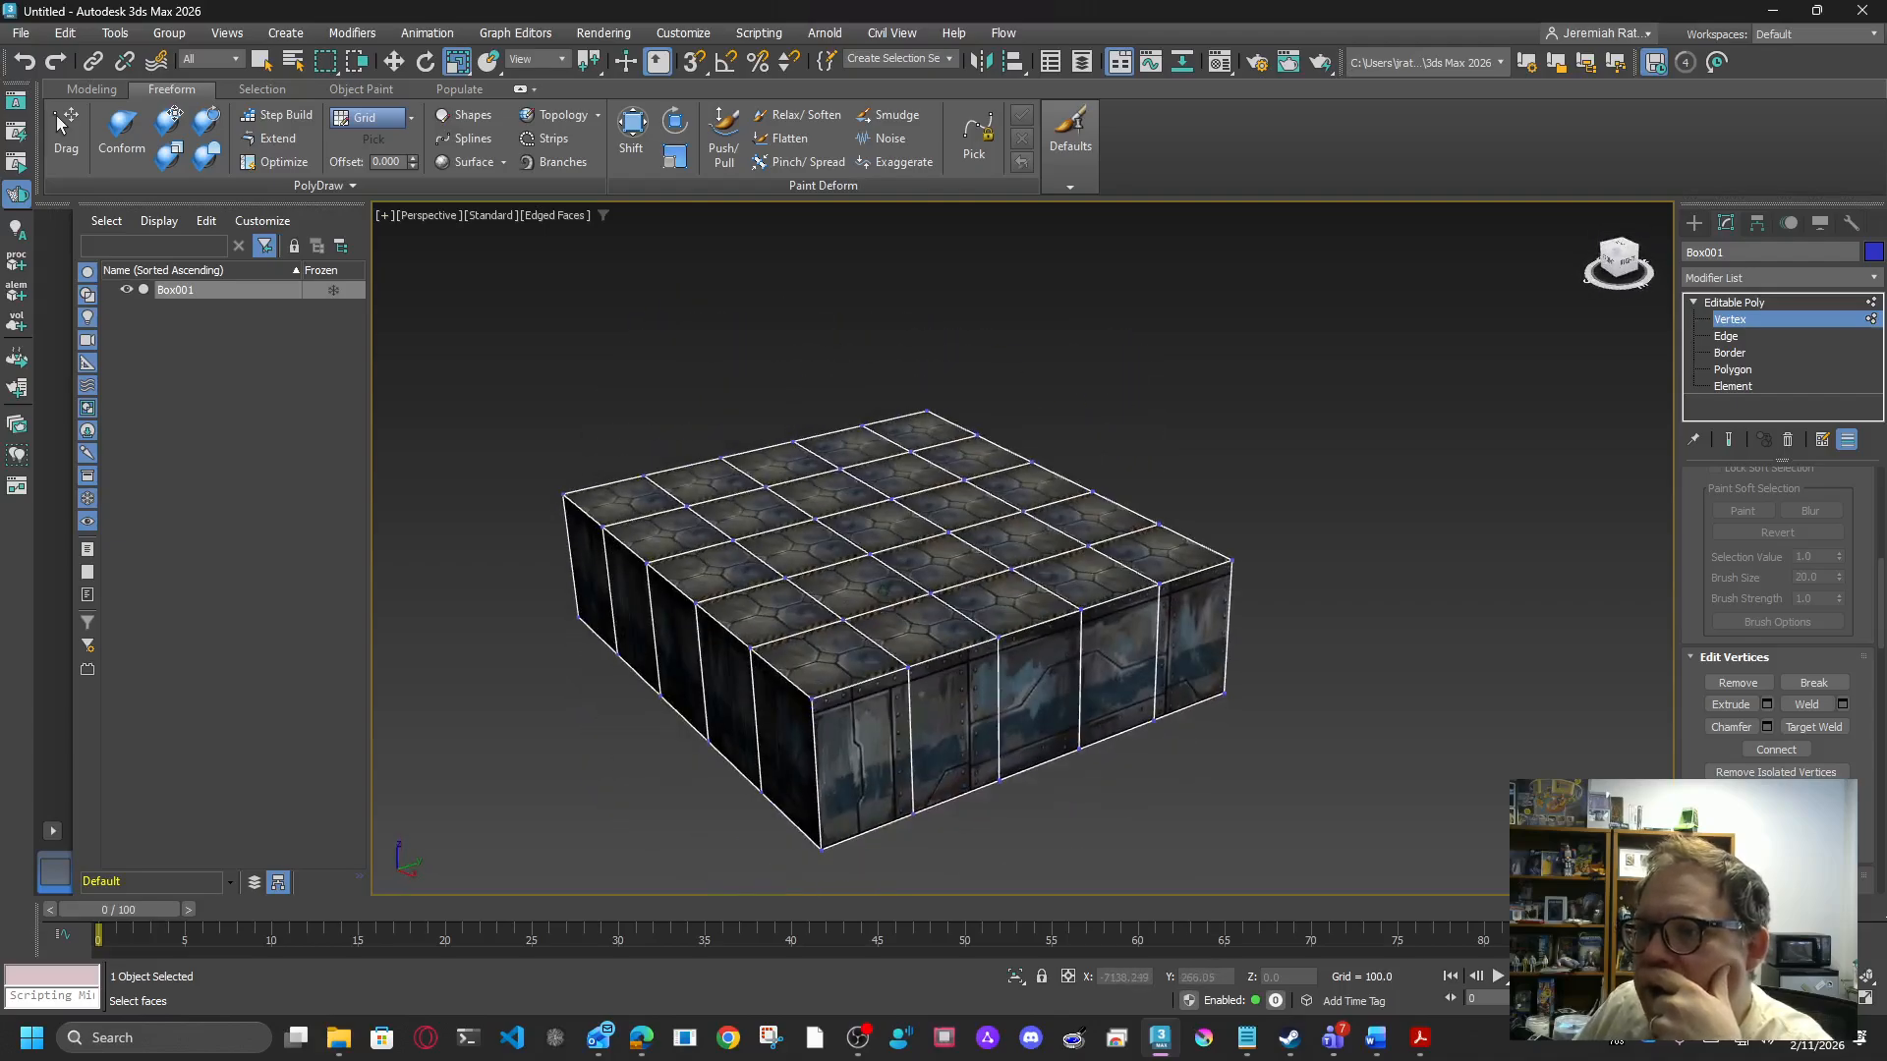
pyautogui.click(1745, 309)
pyautogui.scroll(5, 1366, 777)
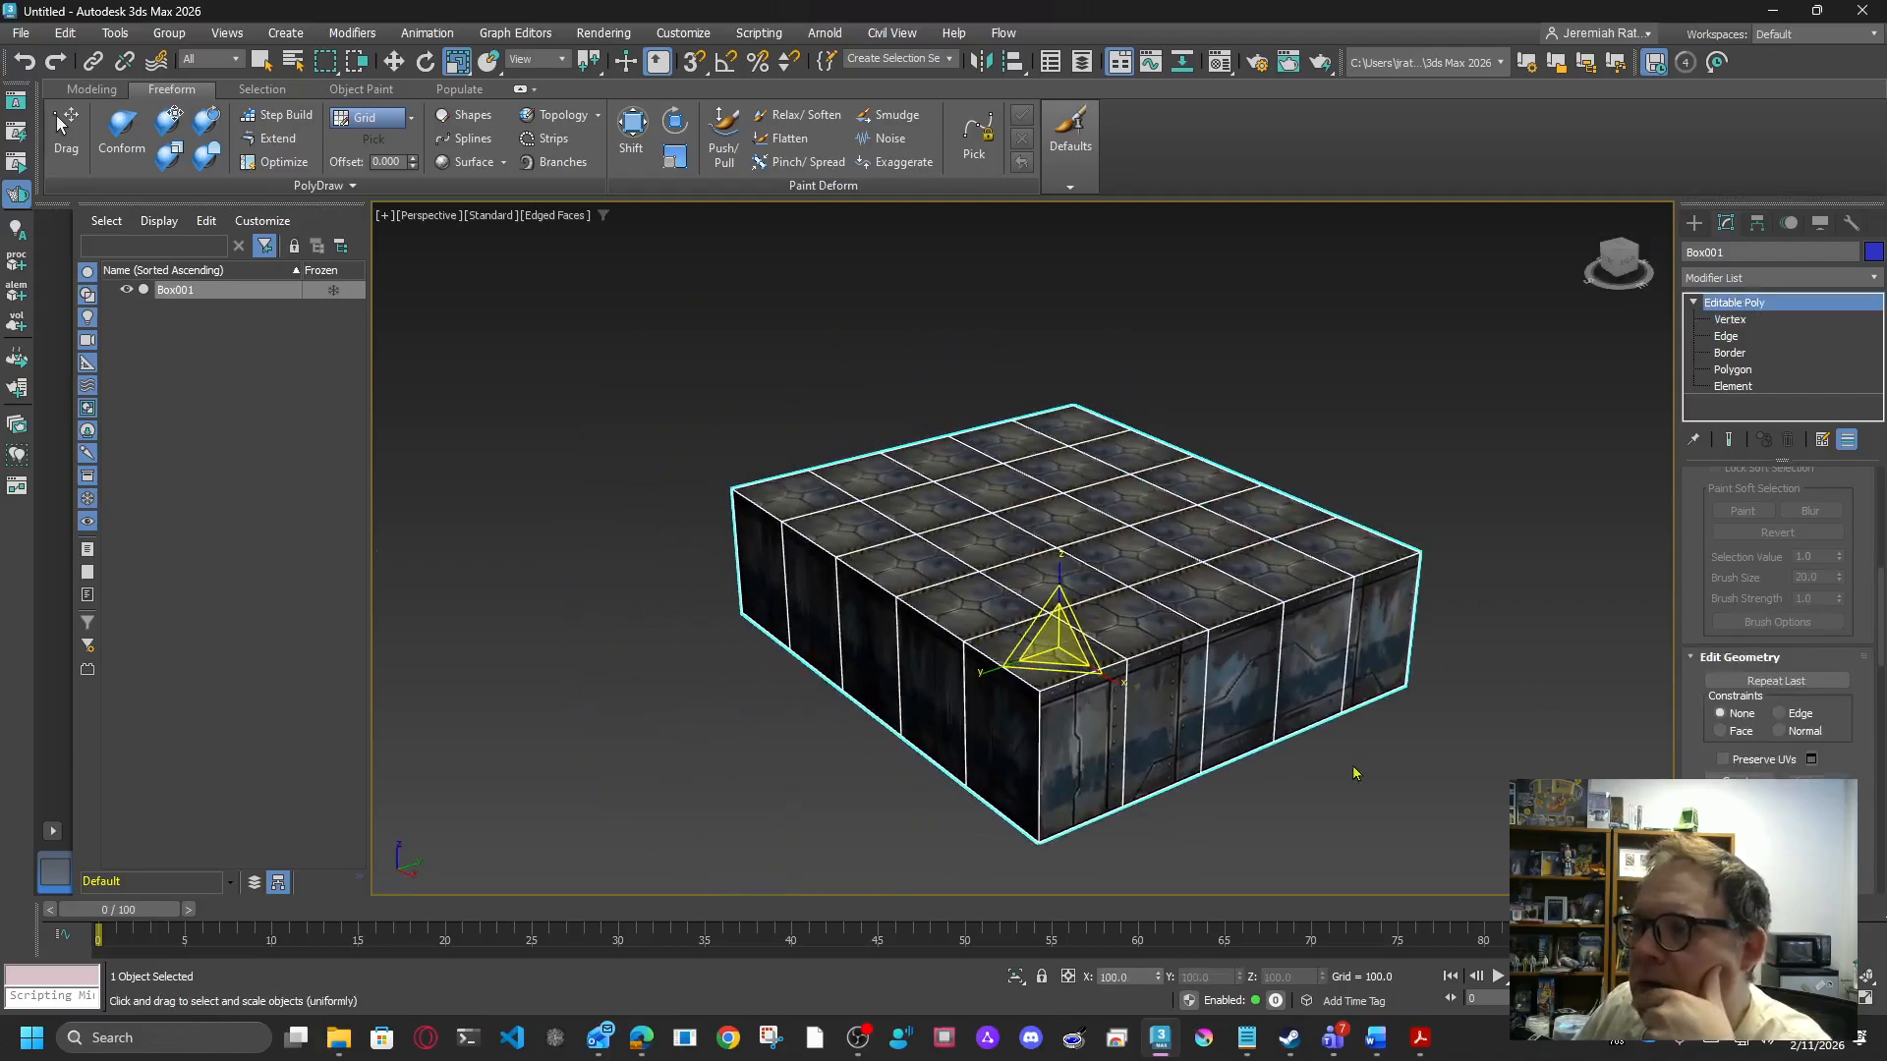
pyautogui.moveTo(1400, 796); pyautogui.dragTo(1420, 817, button='middle')
pyautogui.click(1424, 821)
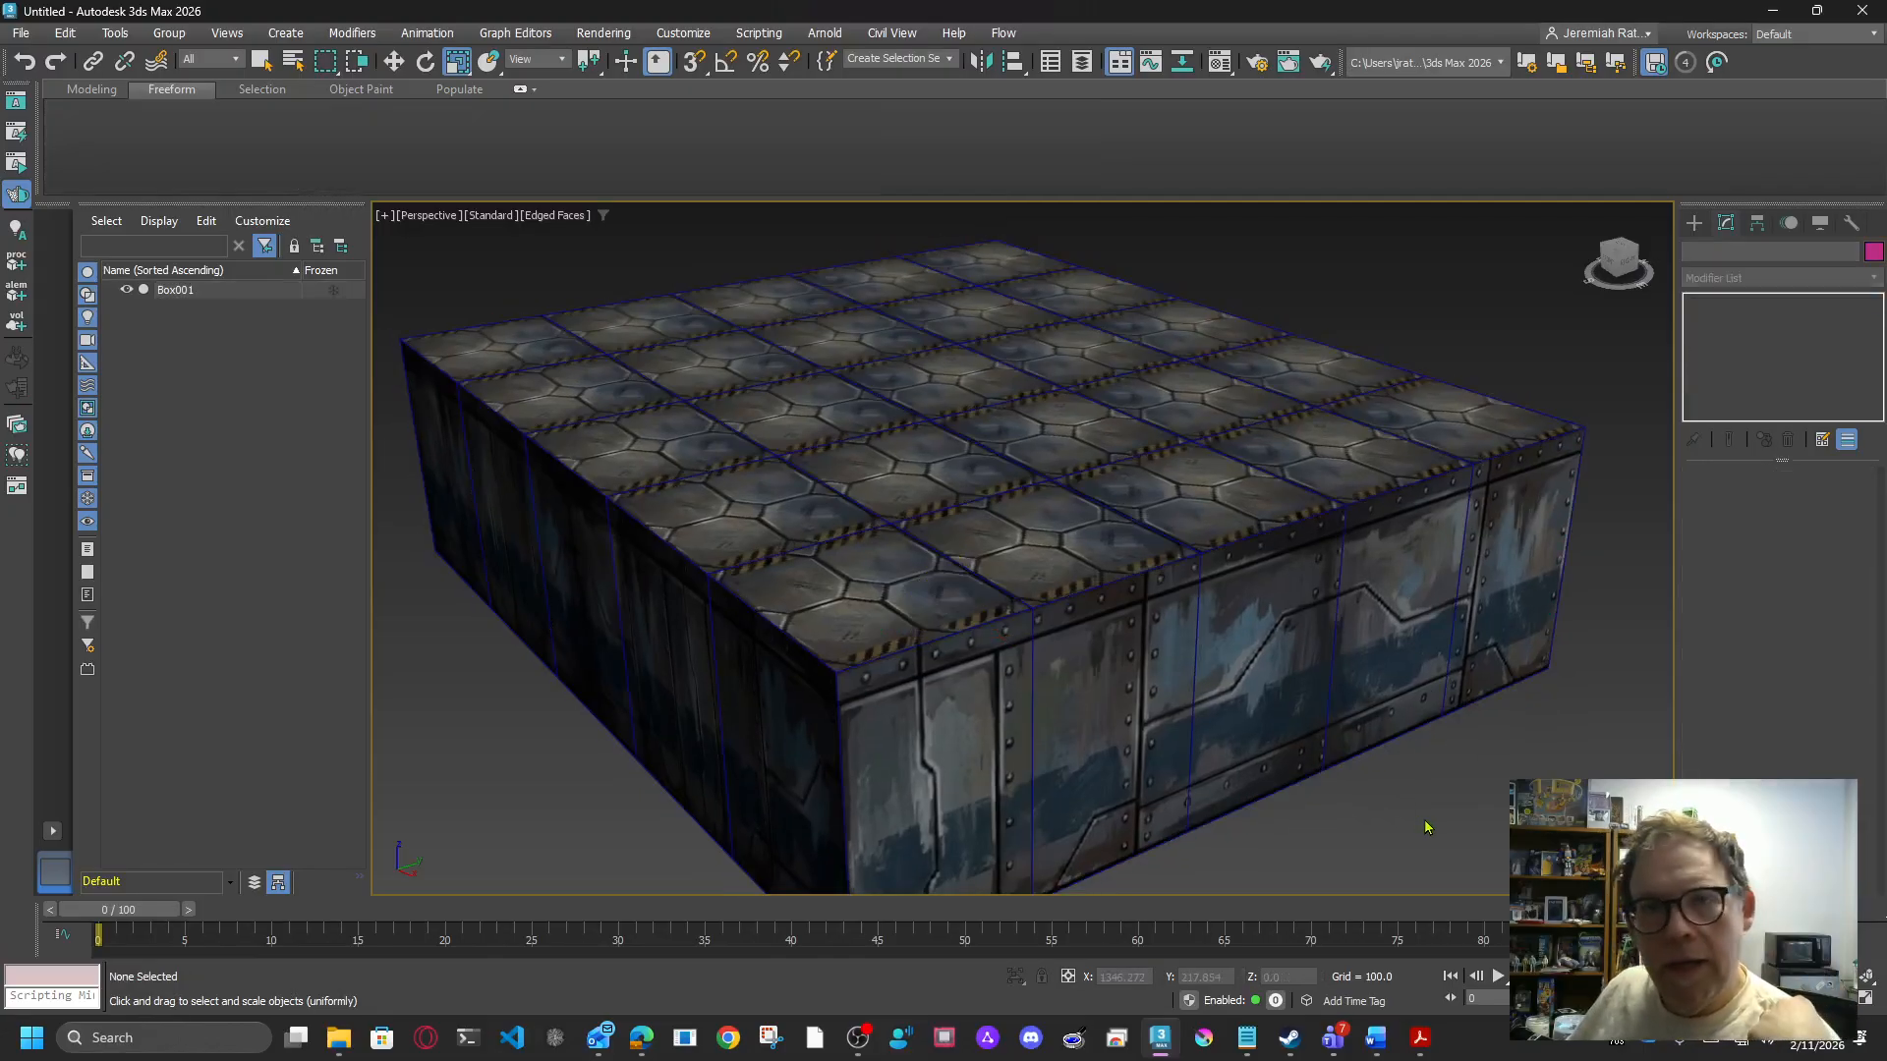
pyautogui.moveTo(1619, 264)
pyautogui.mouseDown()
pyautogui.moveTo(1622, 241)
pyautogui.moveTo(1633, 265)
pyautogui.mouseUp()
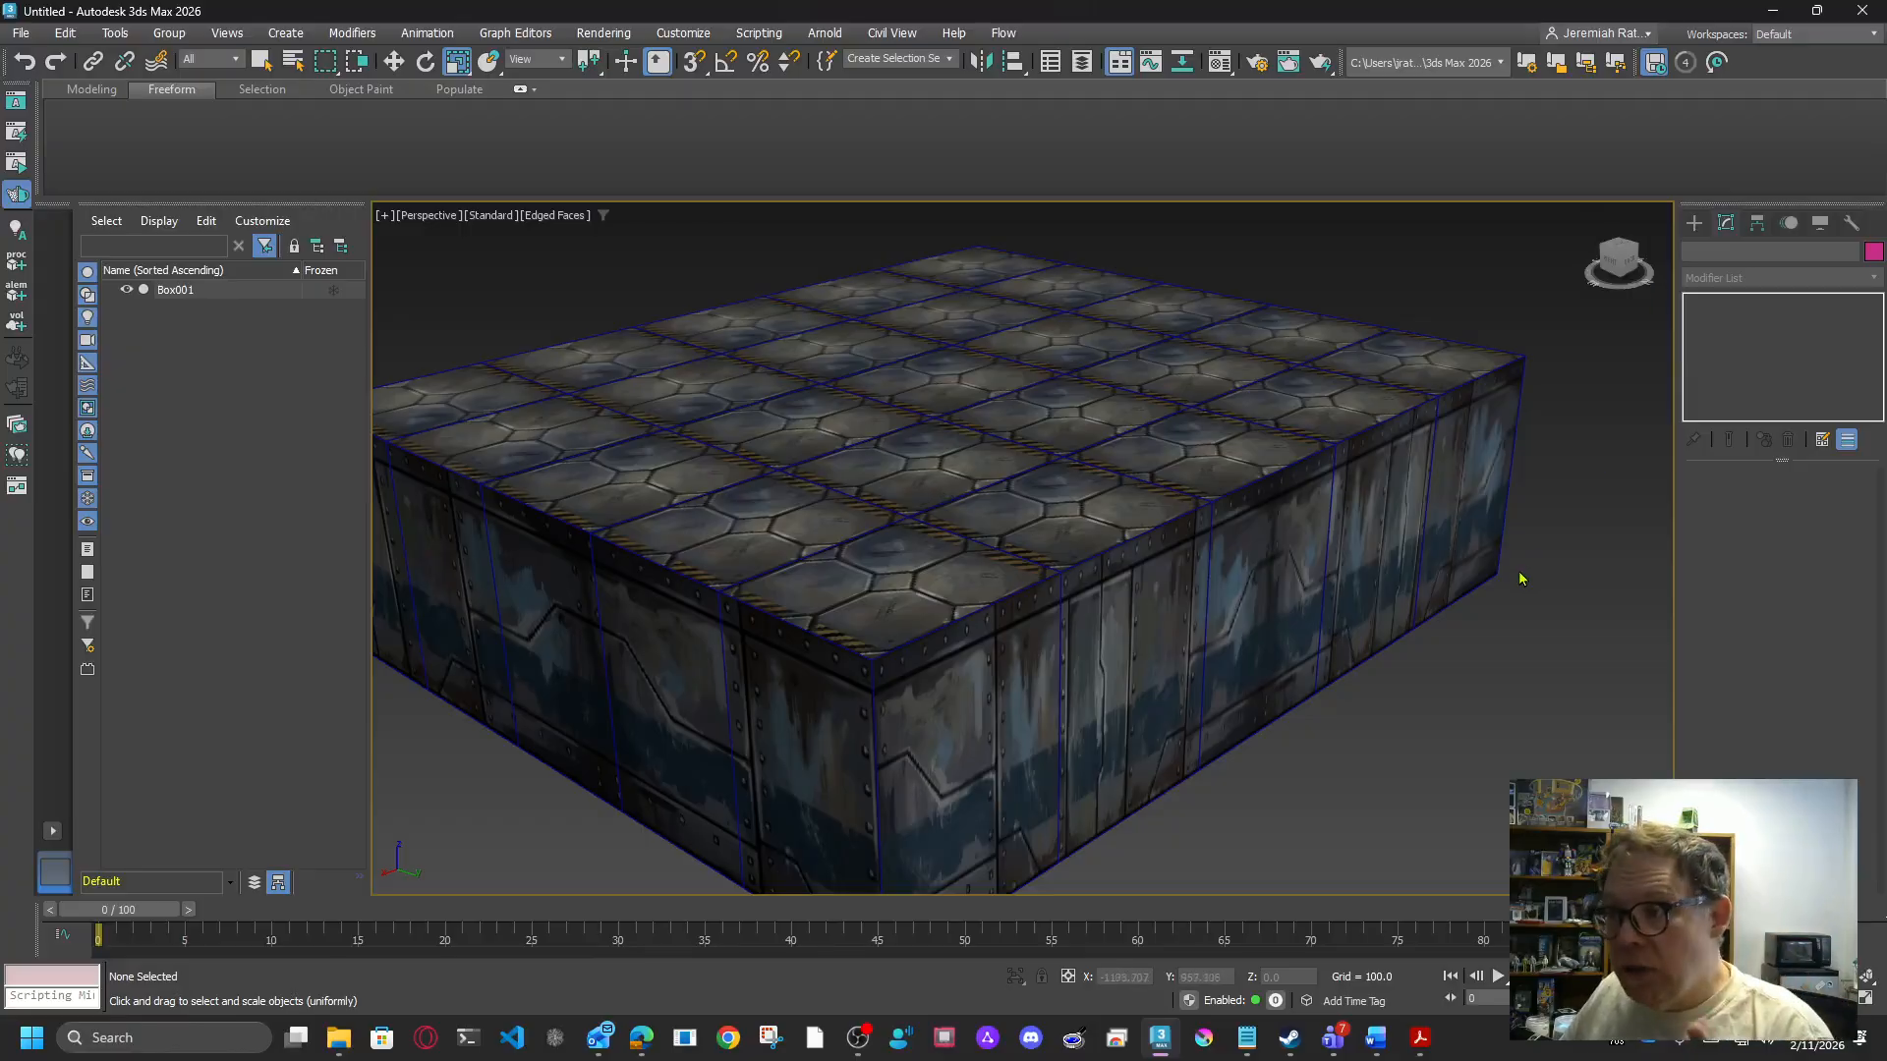
pyautogui.moveTo(1455, 629); pyautogui.dragTo(1287, 590, button='middle')
# Step: Select the middle polygon on the box's side at Polygon level and extrude it a short distance outward
pyautogui.click(1268, 550)
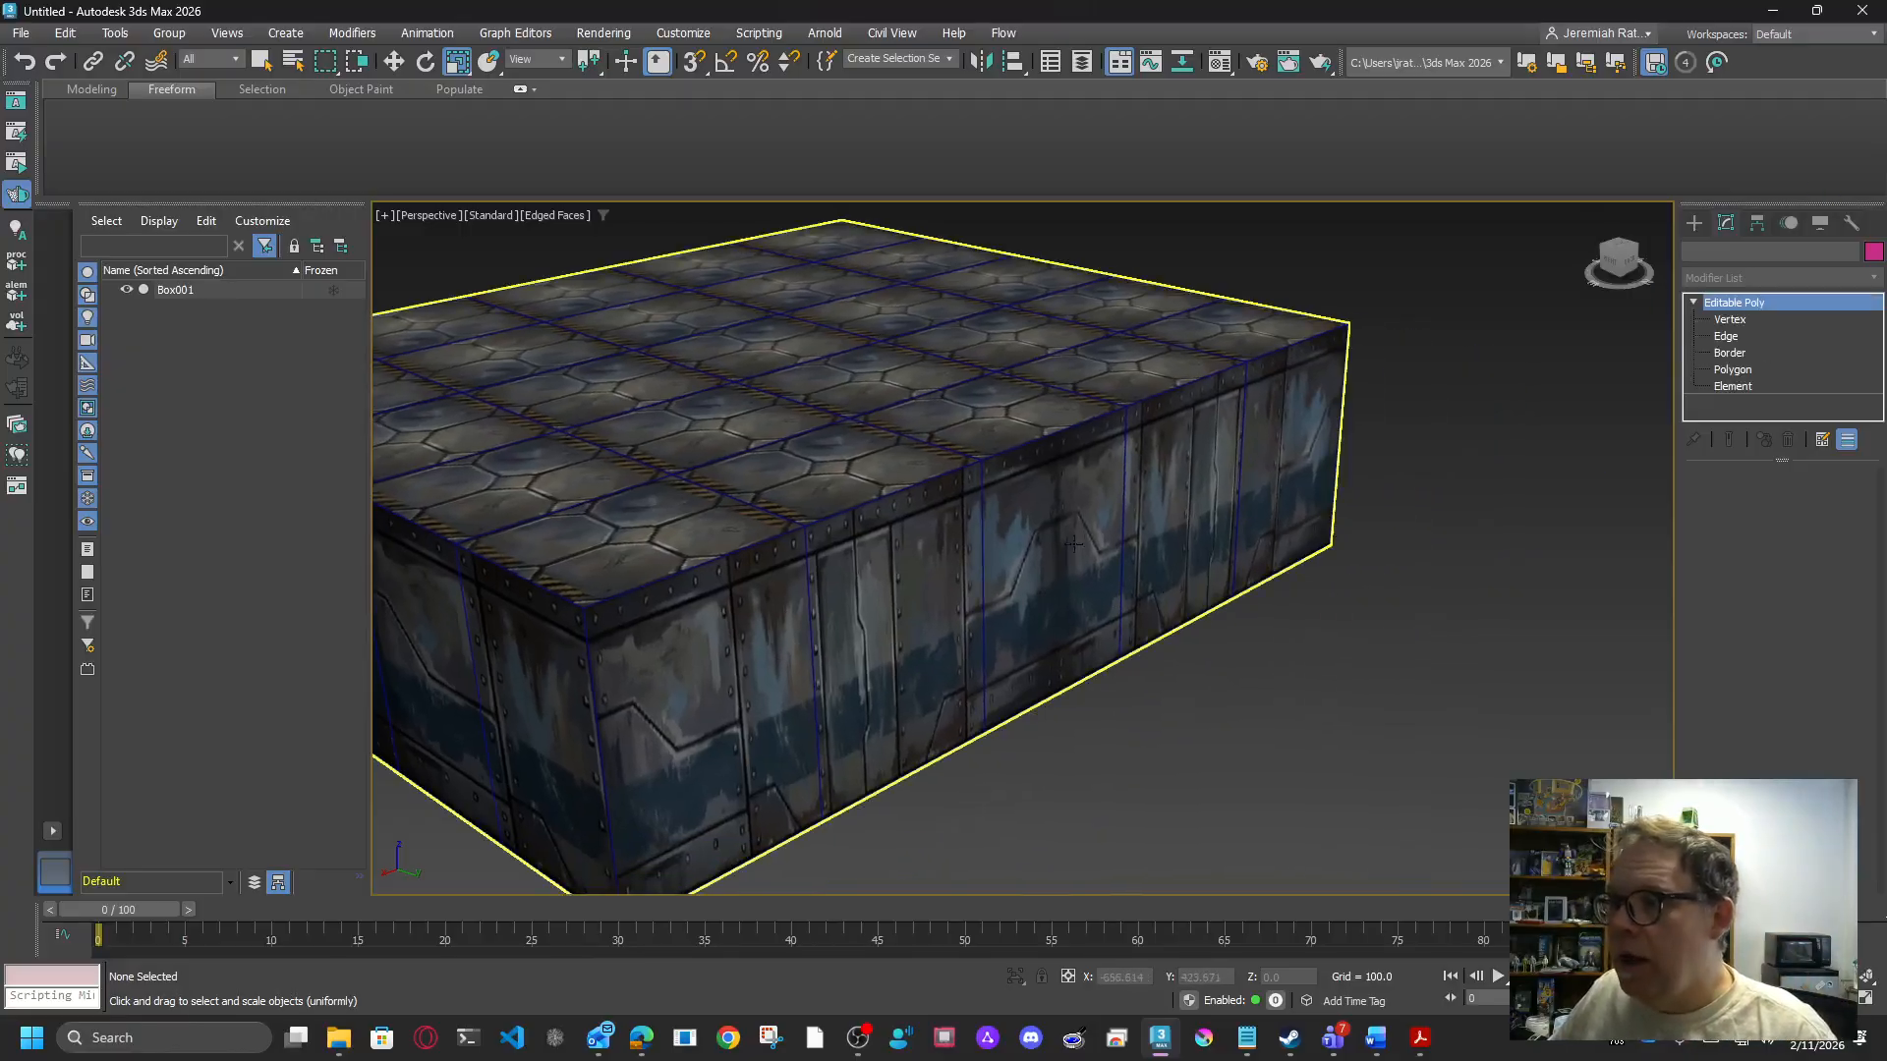
pyautogui.click(1733, 370)
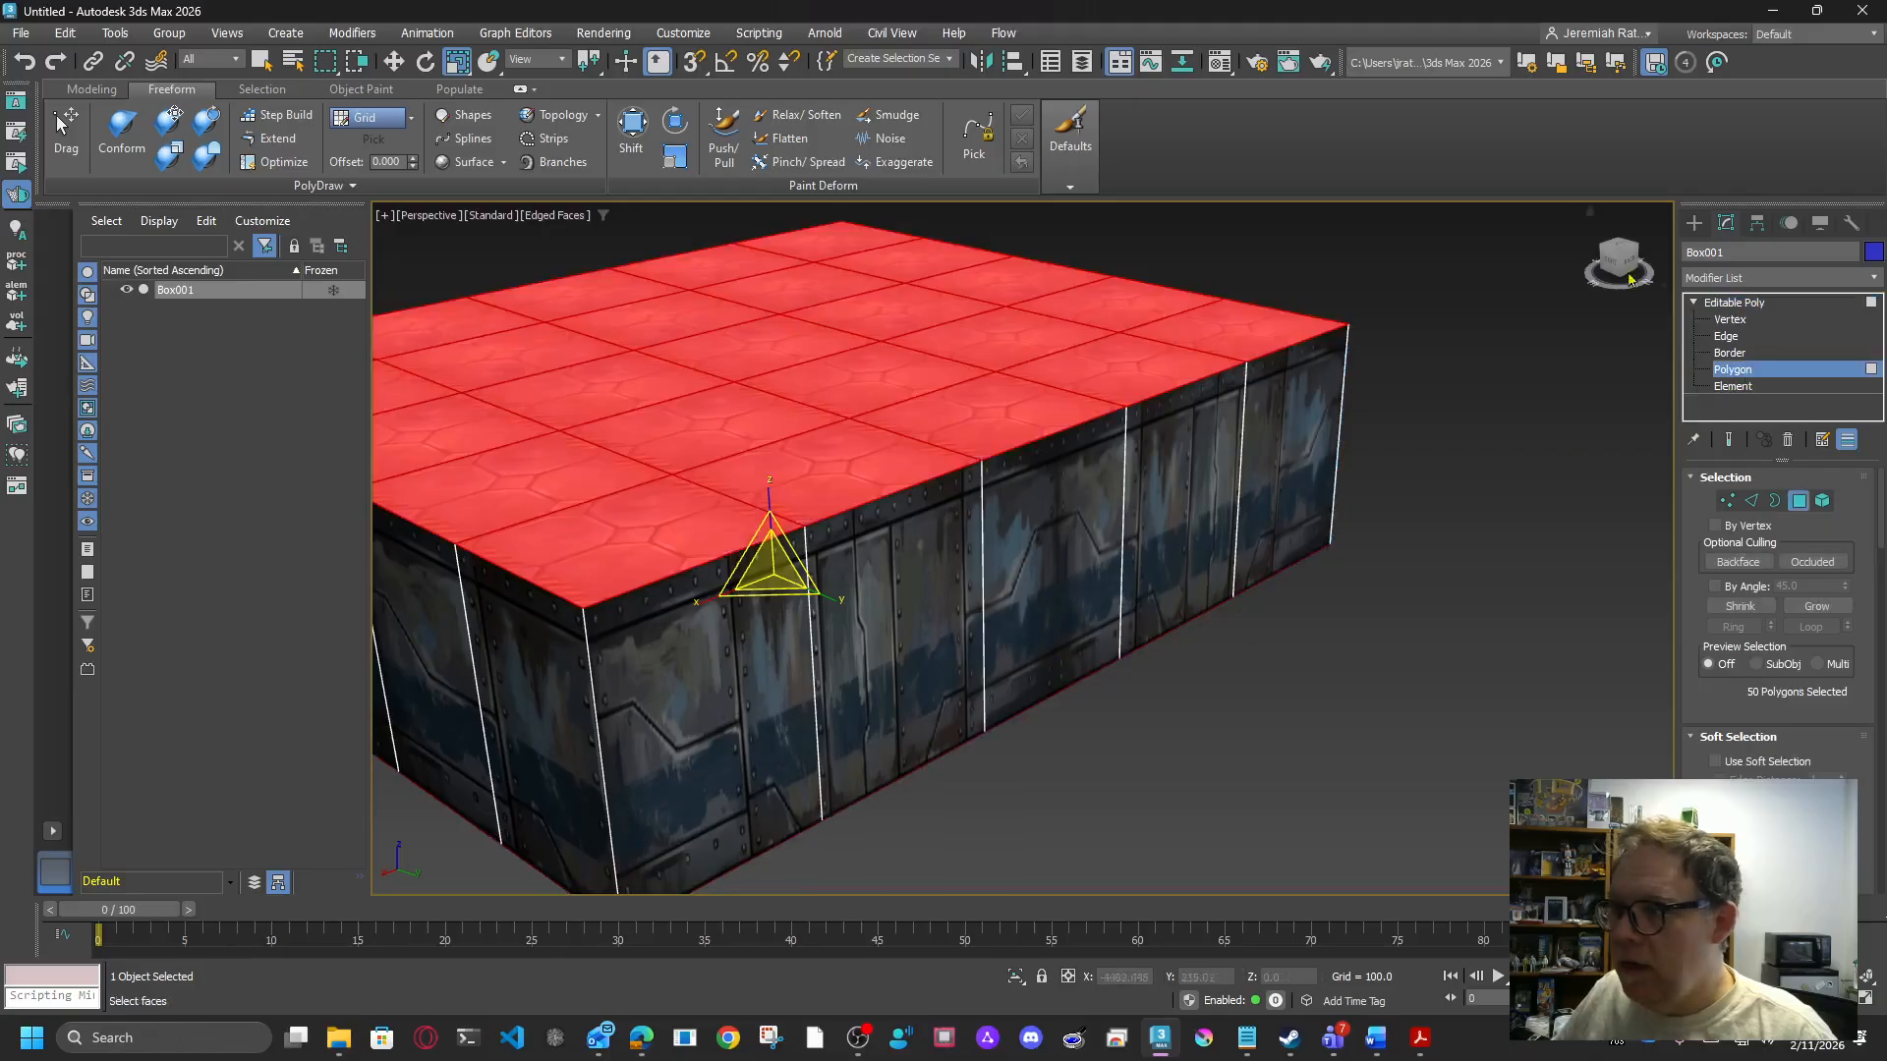
pyautogui.click(1618, 267)
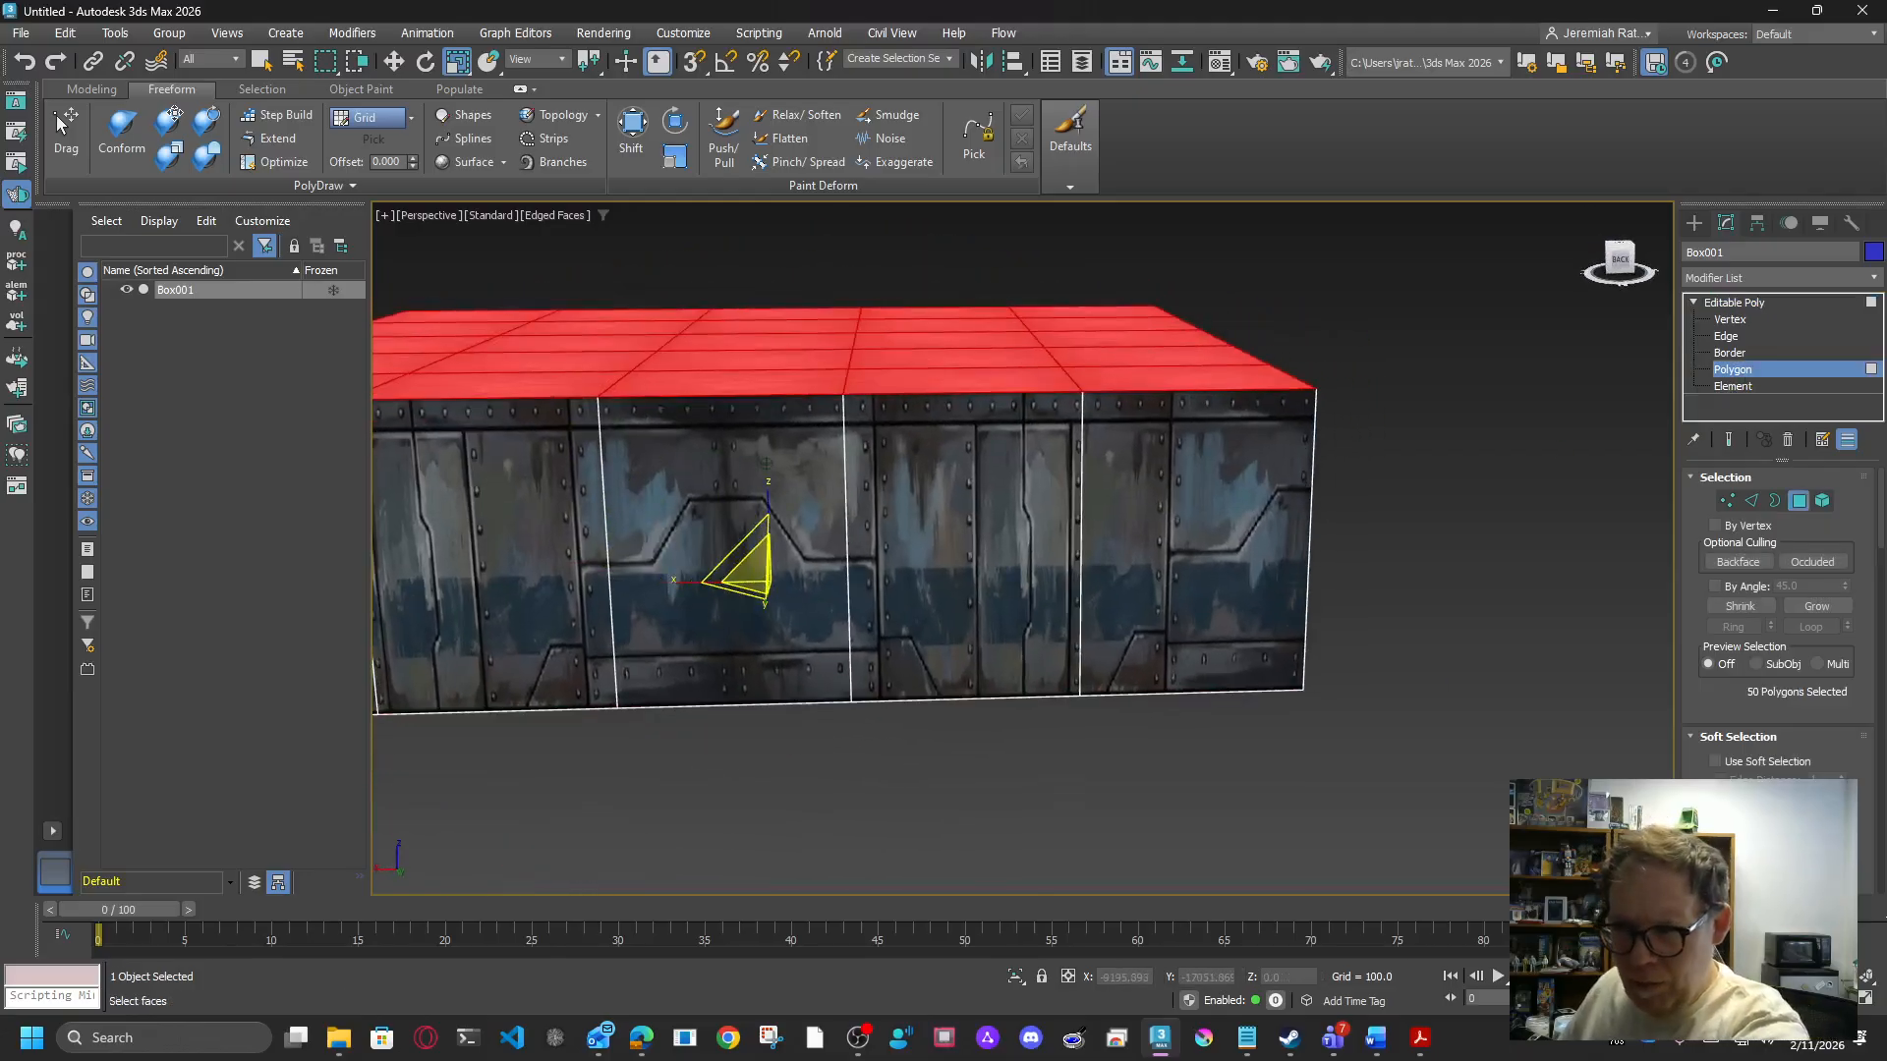
pyautogui.keyDown('alt'); pyautogui.moveTo(845, 551); pyautogui.dragTo(1048, 609, button='middle'); pyautogui.keyUp('alt')
pyautogui.click(980, 618)
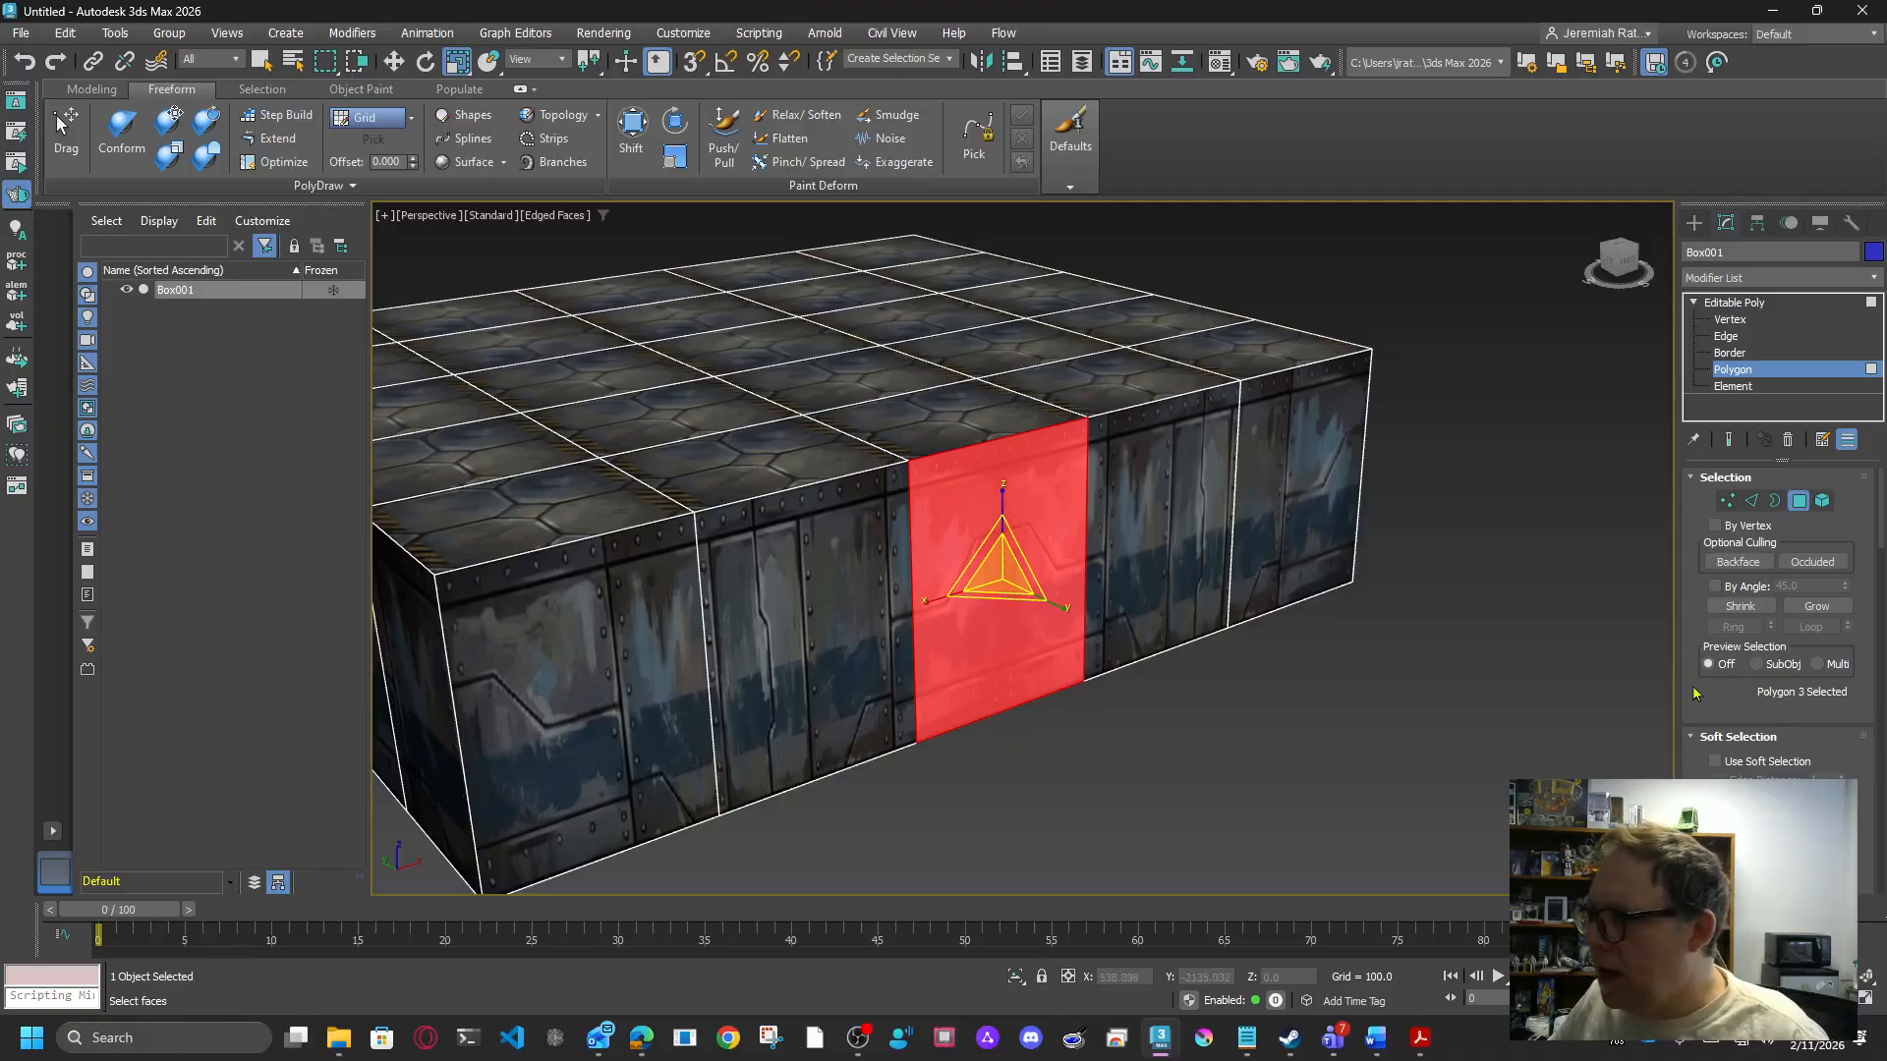
pyautogui.scroll(-10, 1694, 693)
pyautogui.click(1731, 639)
pyautogui.moveTo(1035, 620); pyautogui.dragTo(1206, 142)
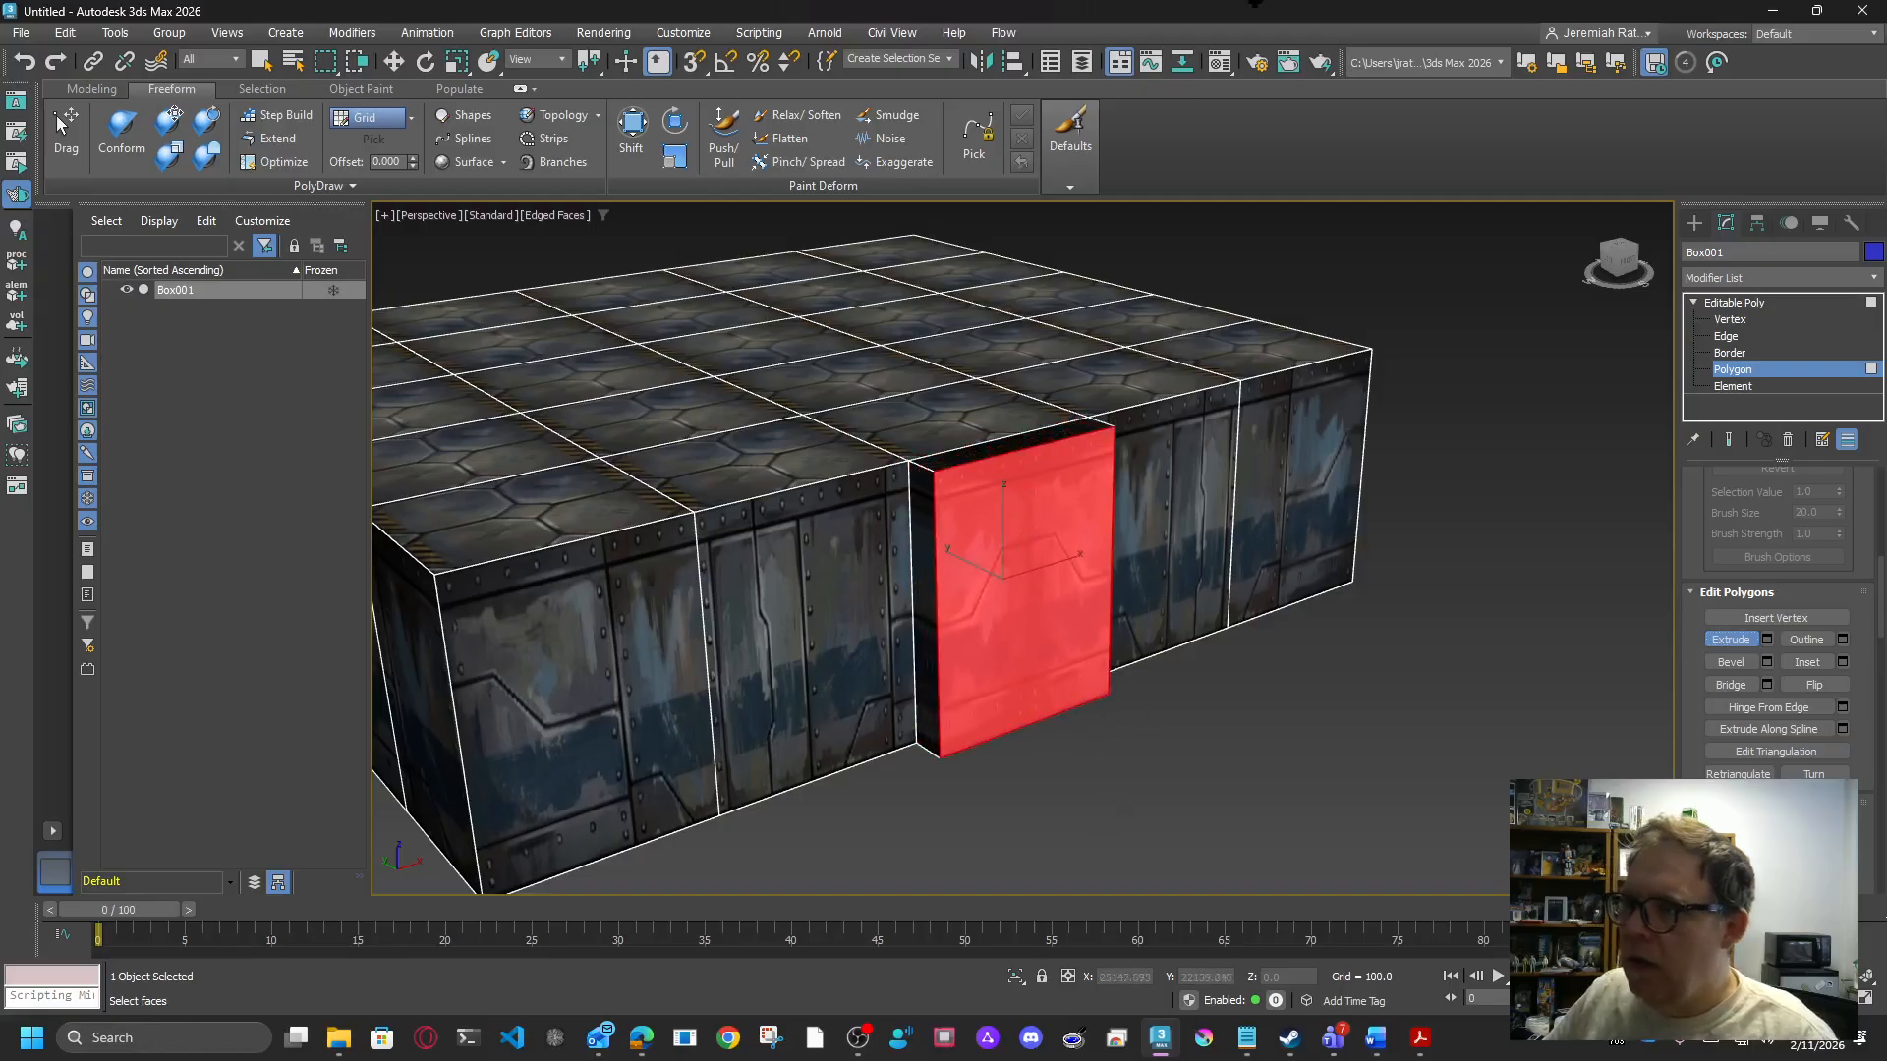
# Step: Move the extruded end face outward along Y to about -2715, forming a long arm on the box
pyautogui.click(393, 61)
pyautogui.moveTo(1610, 259); pyautogui.dragTo(1661, 265)
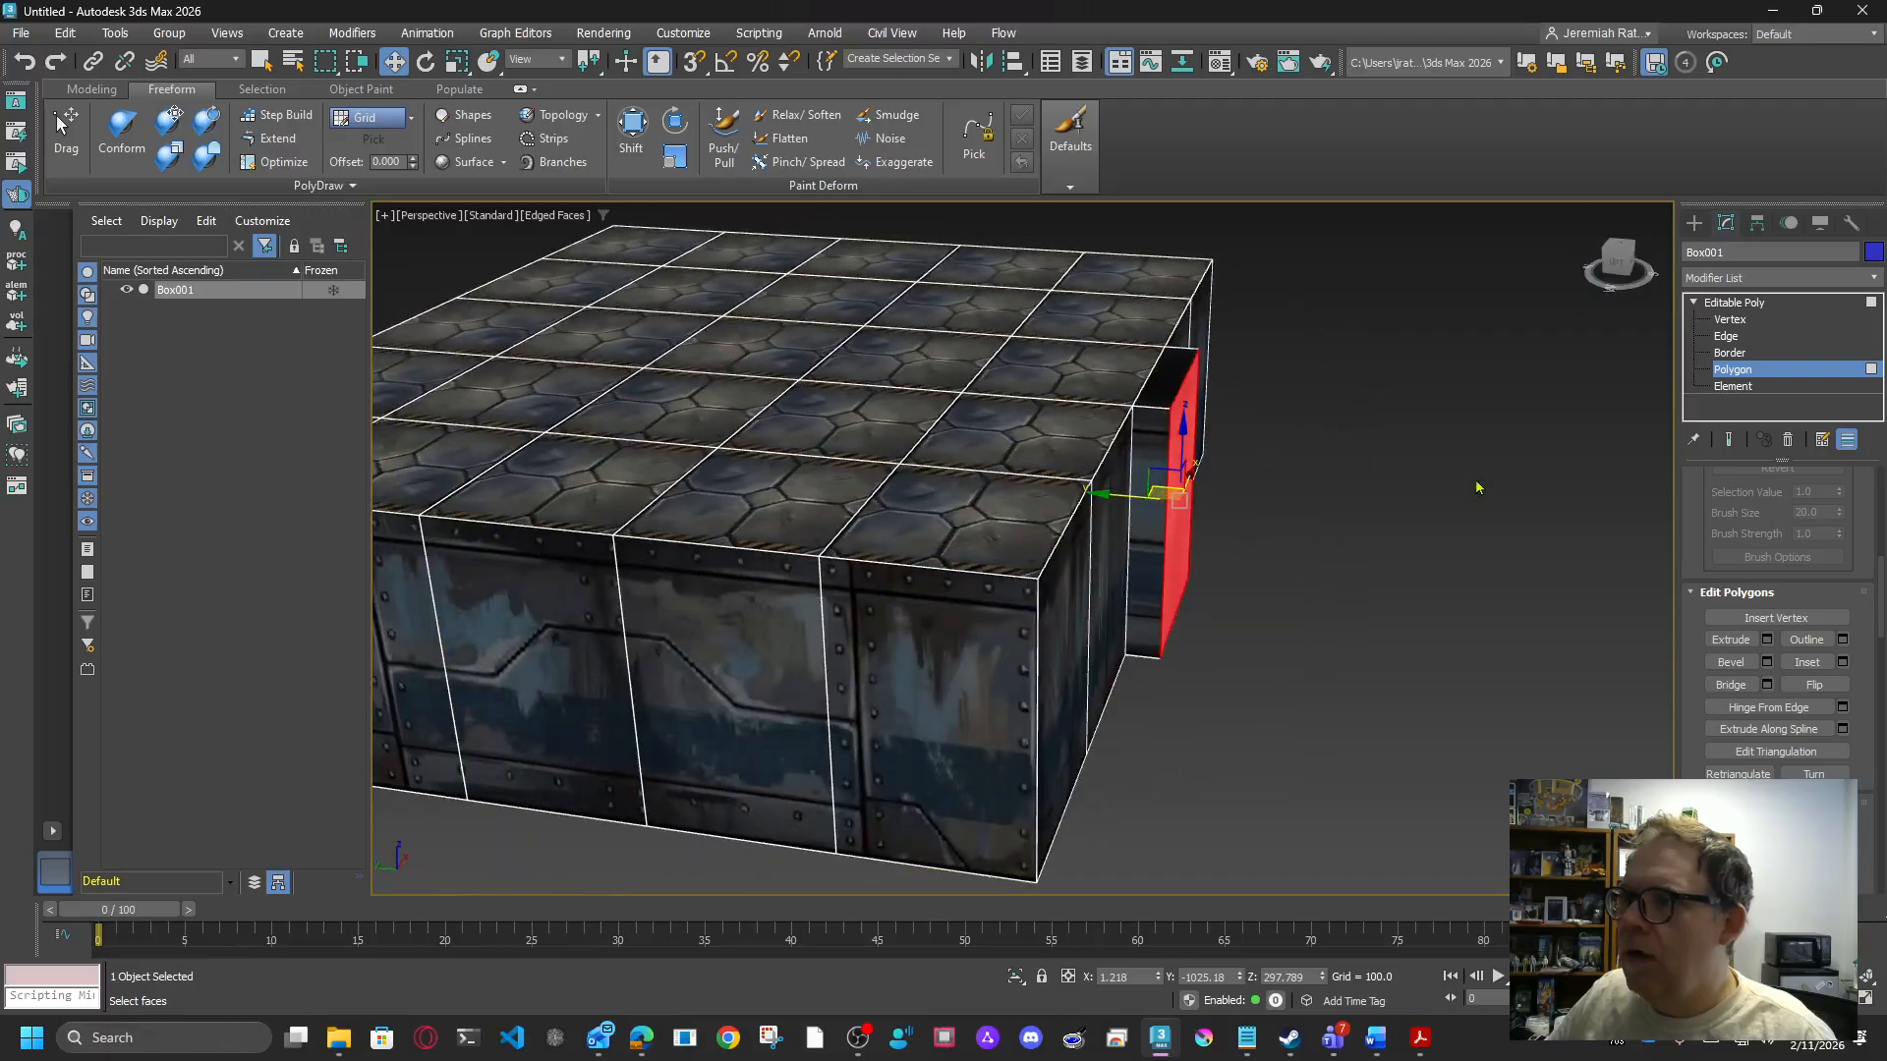
pyautogui.moveTo(1482, 473); pyautogui.dragTo(1374, 533, button='middle')
pyautogui.moveTo(1038, 545); pyautogui.dragTo(1538, 699)
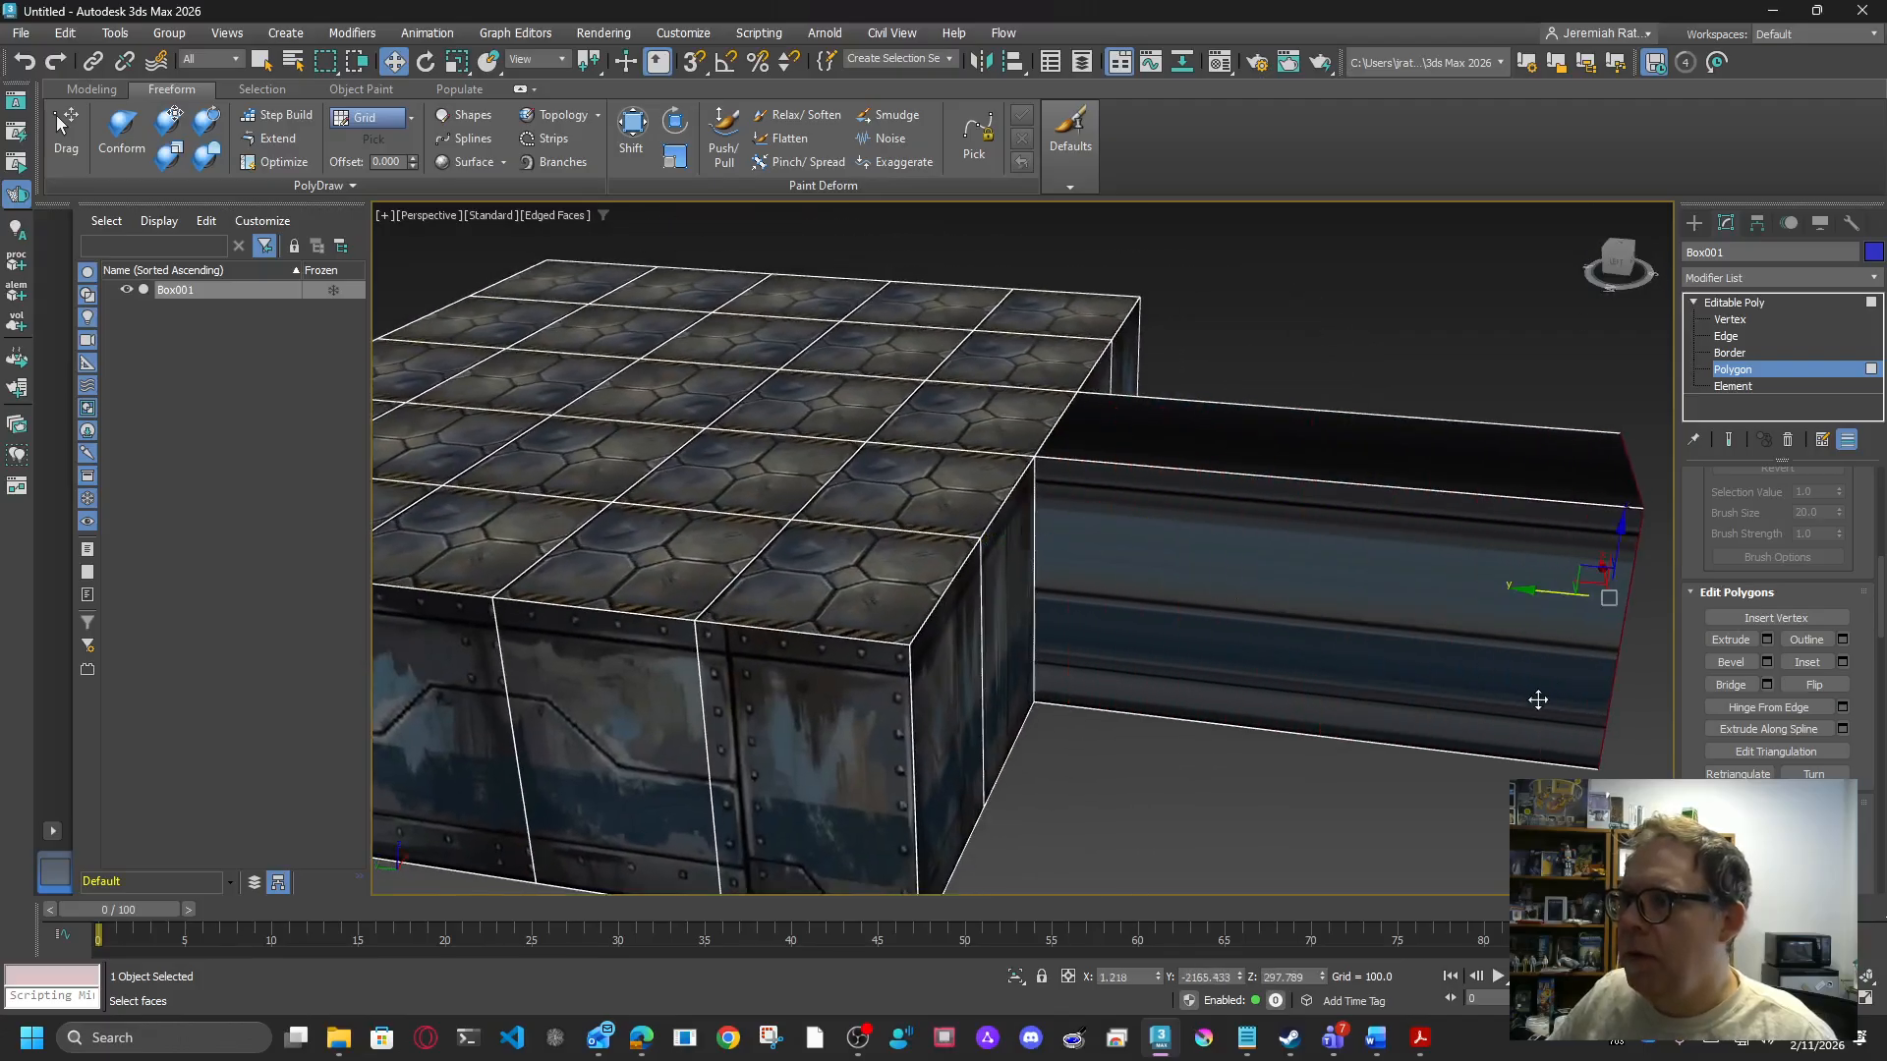
pyautogui.moveTo(1614, 268)
pyautogui.mouseDown()
pyautogui.moveTo(1587, 295)
pyautogui.moveTo(1533, 250)
pyautogui.moveTo(1622, 280)
pyautogui.mouseUp()
pyautogui.moveTo(1386, 346); pyautogui.dragTo(1215, 395, button='middle')
pyautogui.moveTo(1620, 263)
pyautogui.mouseDown()
pyautogui.moveTo(1563, 236)
pyautogui.moveTo(1630, 274)
pyautogui.mouseUp()
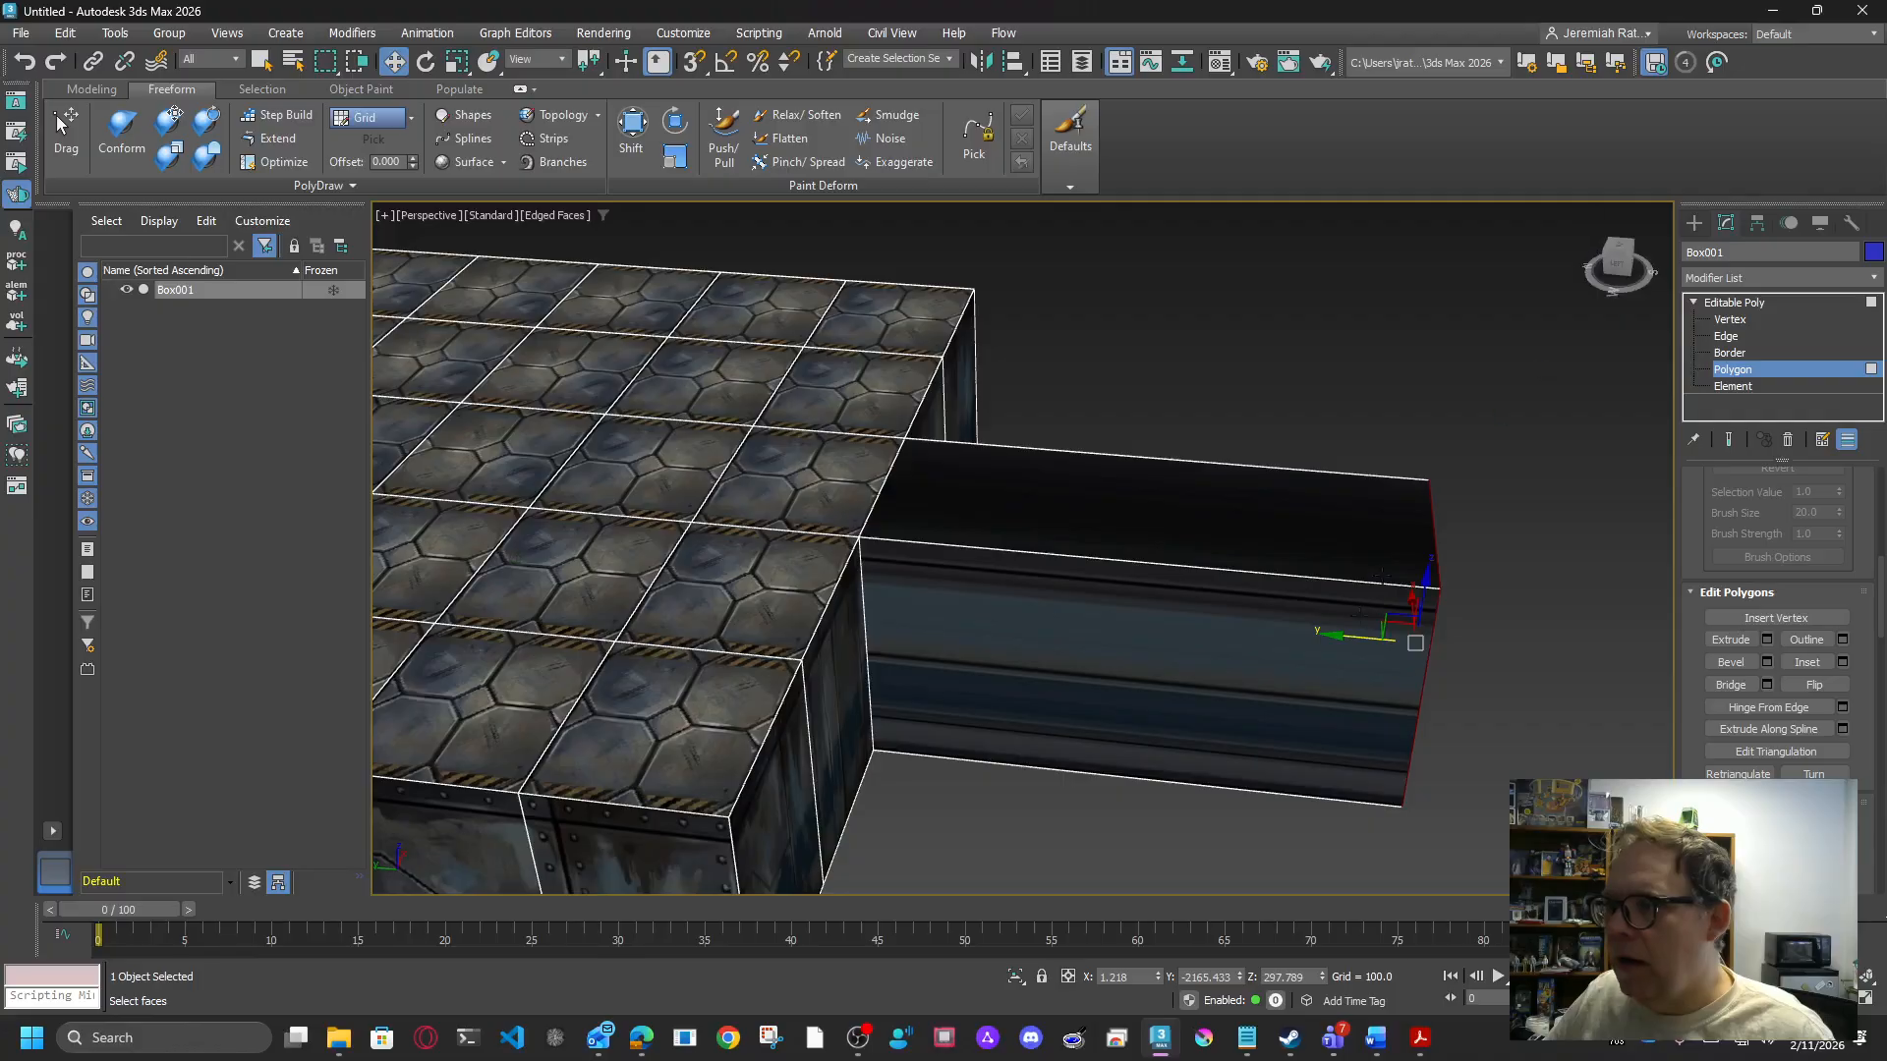
pyautogui.moveTo(1347, 645); pyautogui.dragTo(1602, 665)
pyautogui.moveTo(1383, 664); pyautogui.dragTo(1327, 659, button='middle')
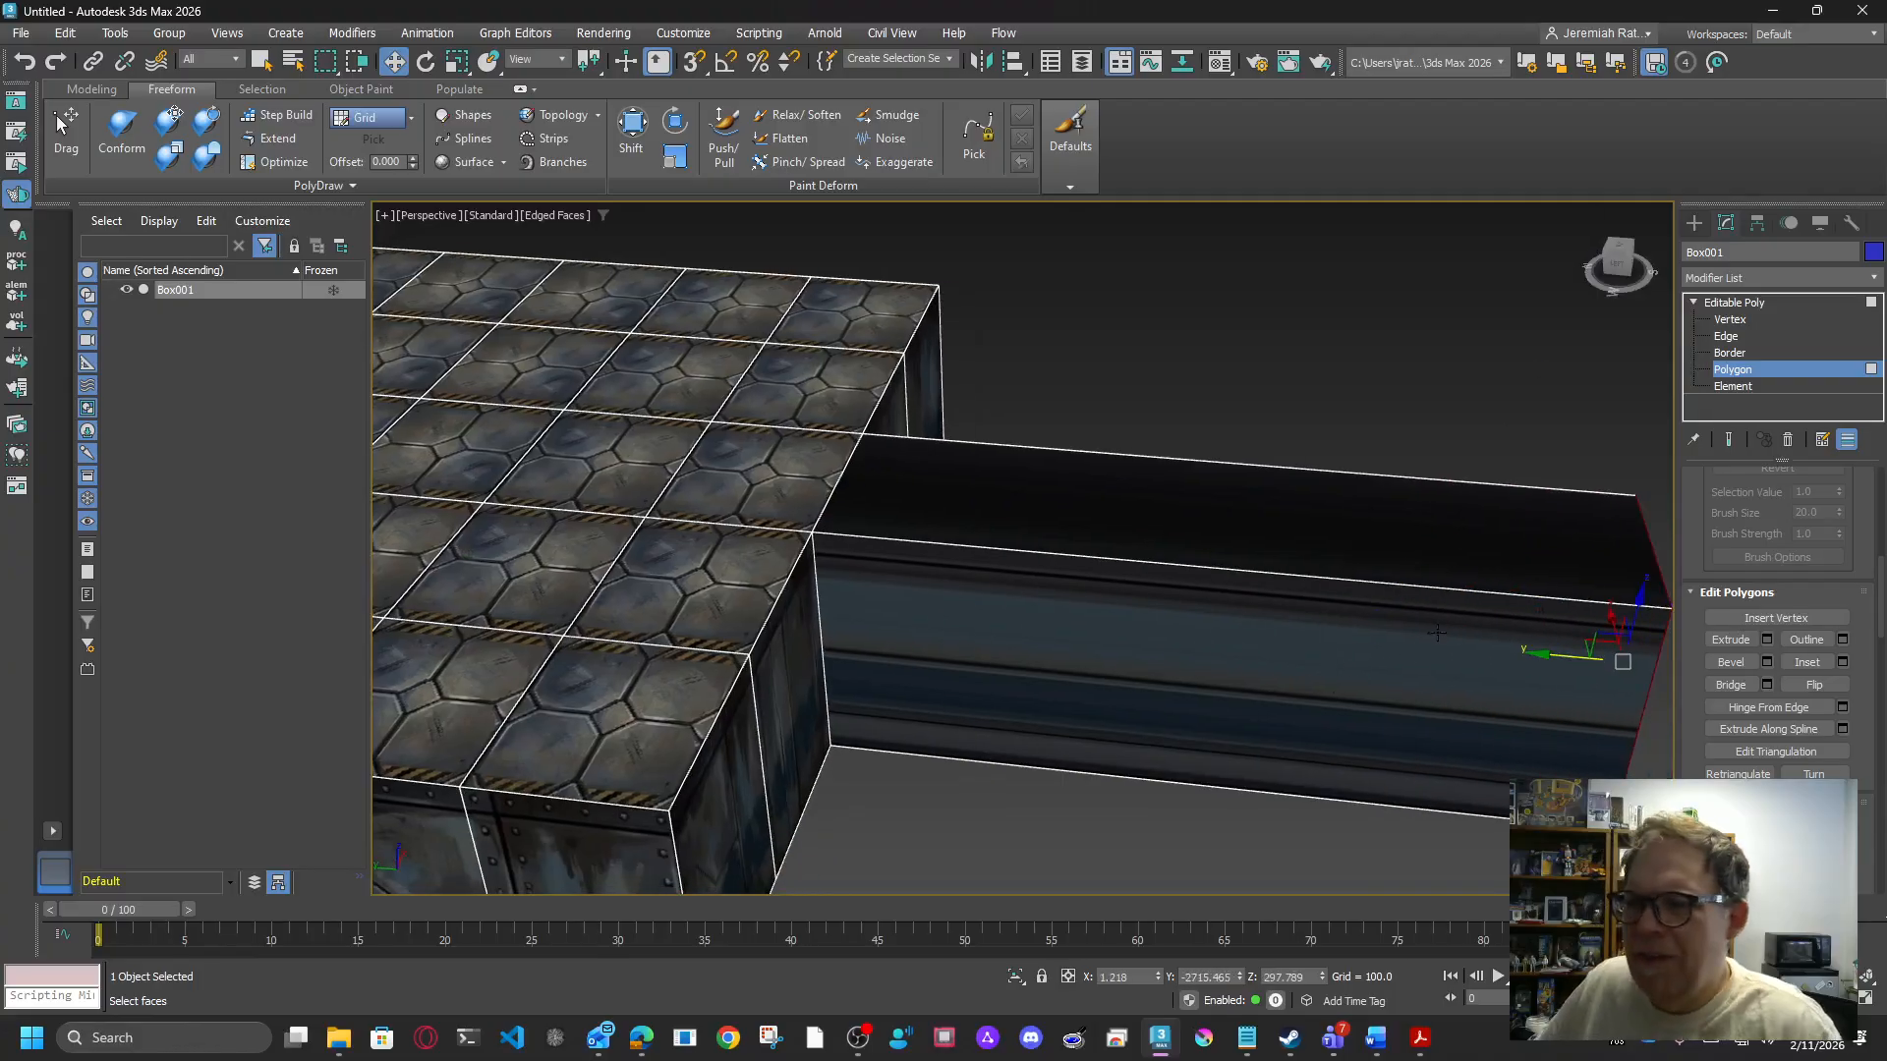
# Step: Select all the faces of the long extrusion and apply a UVW Map modifier to them
pyautogui.moveTo(1202, 387); pyautogui.dragTo(1240, 901)
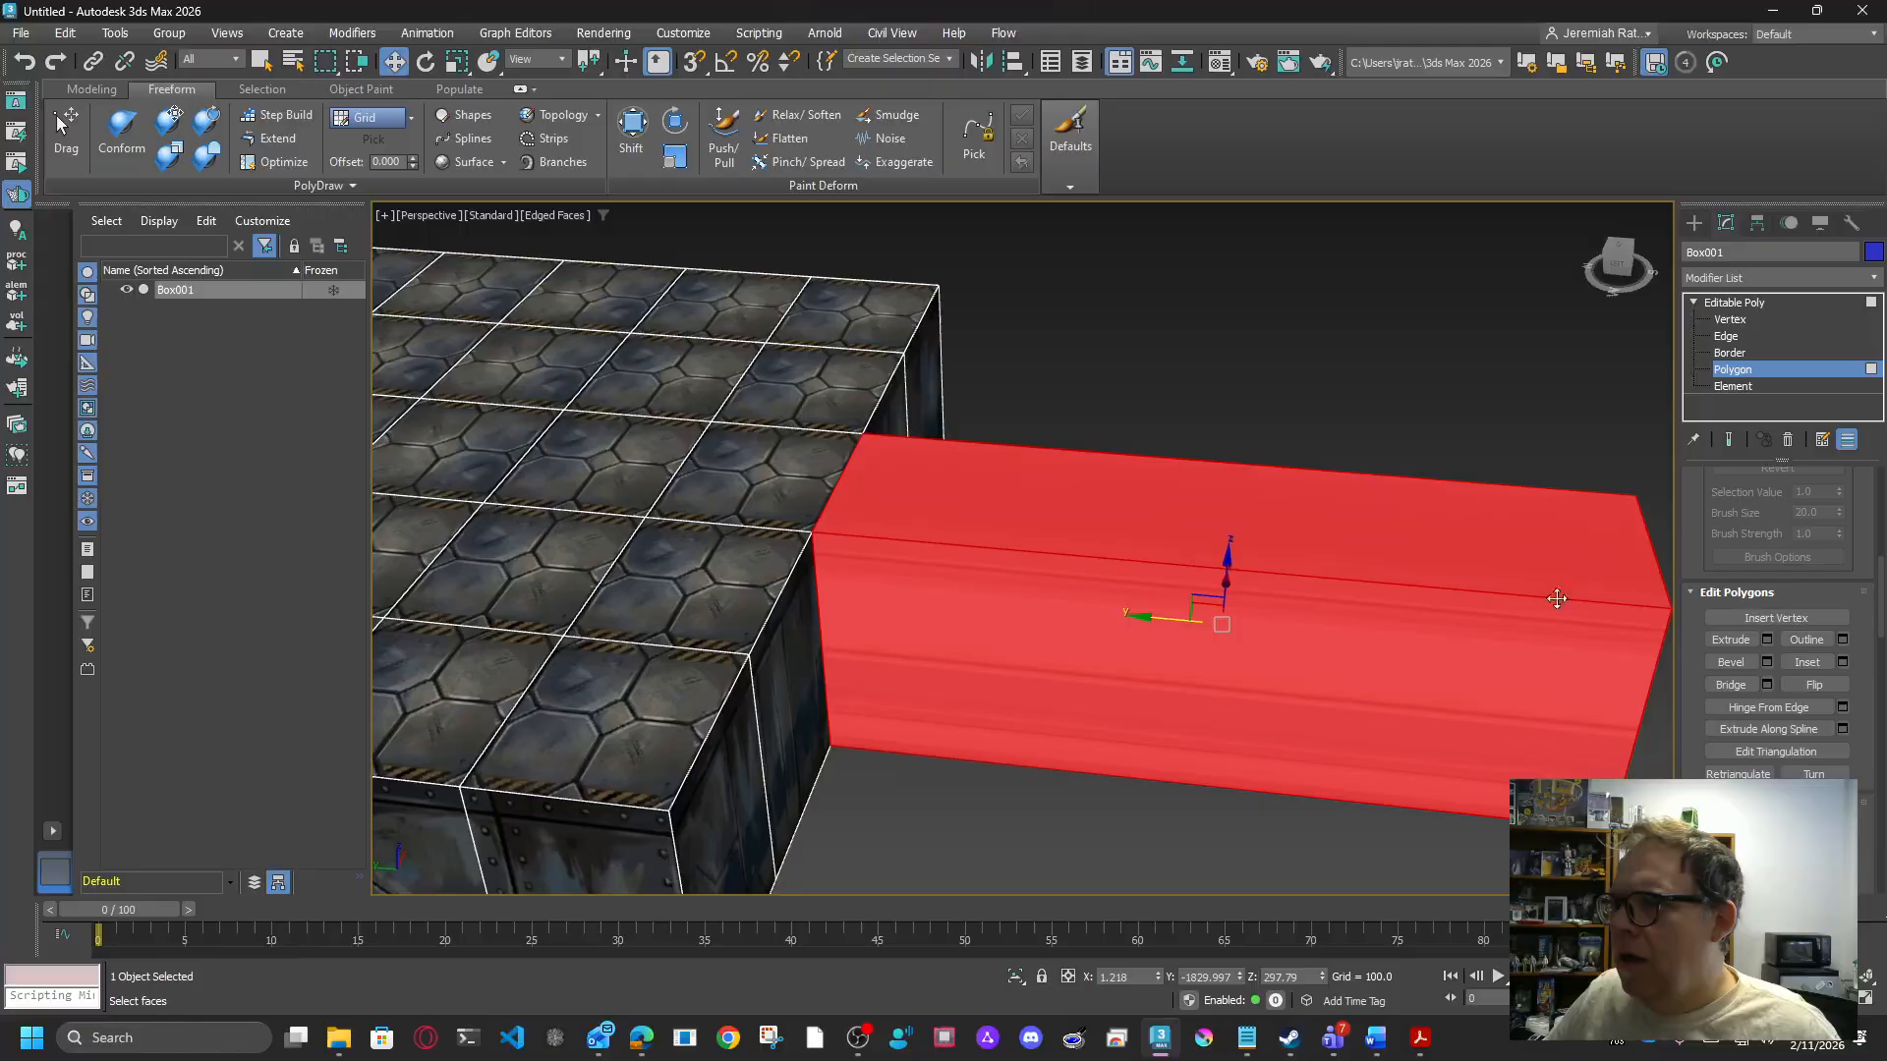
pyautogui.moveTo(1620, 264); pyautogui.dragTo(1614, 250)
pyautogui.click(1717, 279)
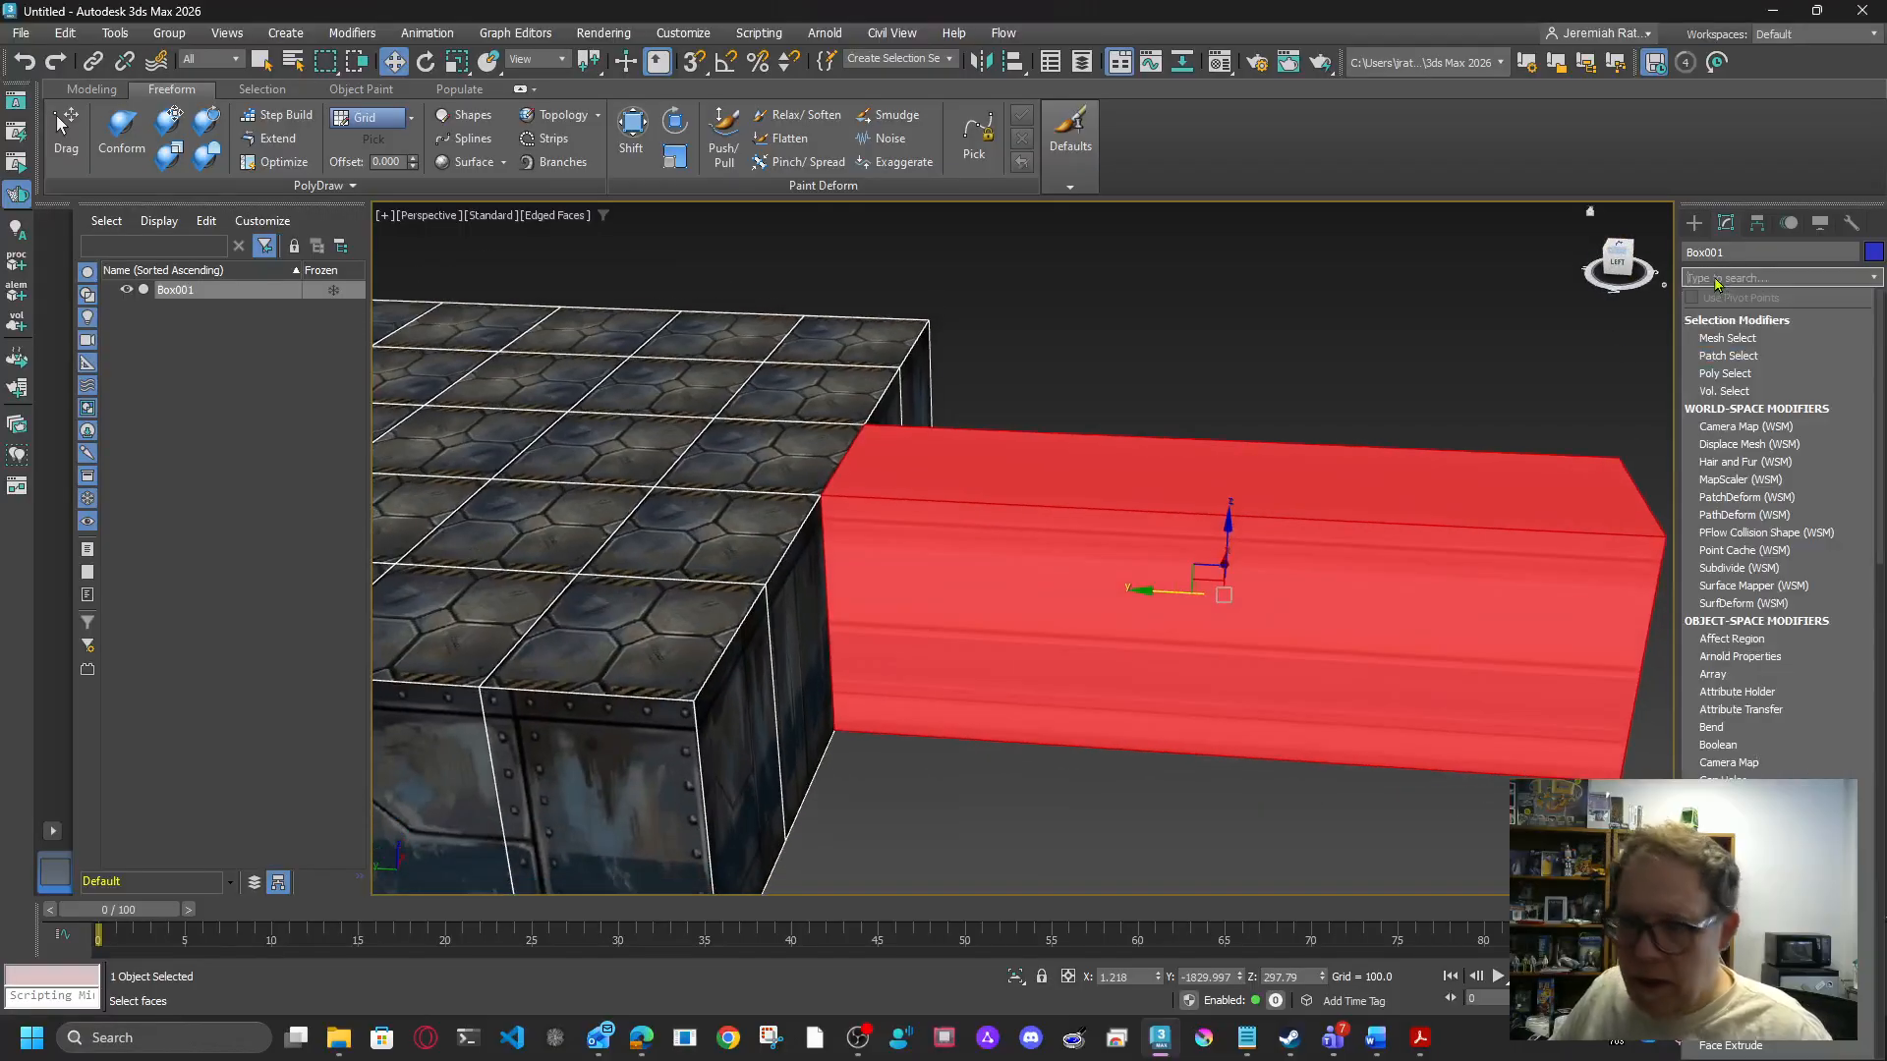
pyautogui.write('uv')
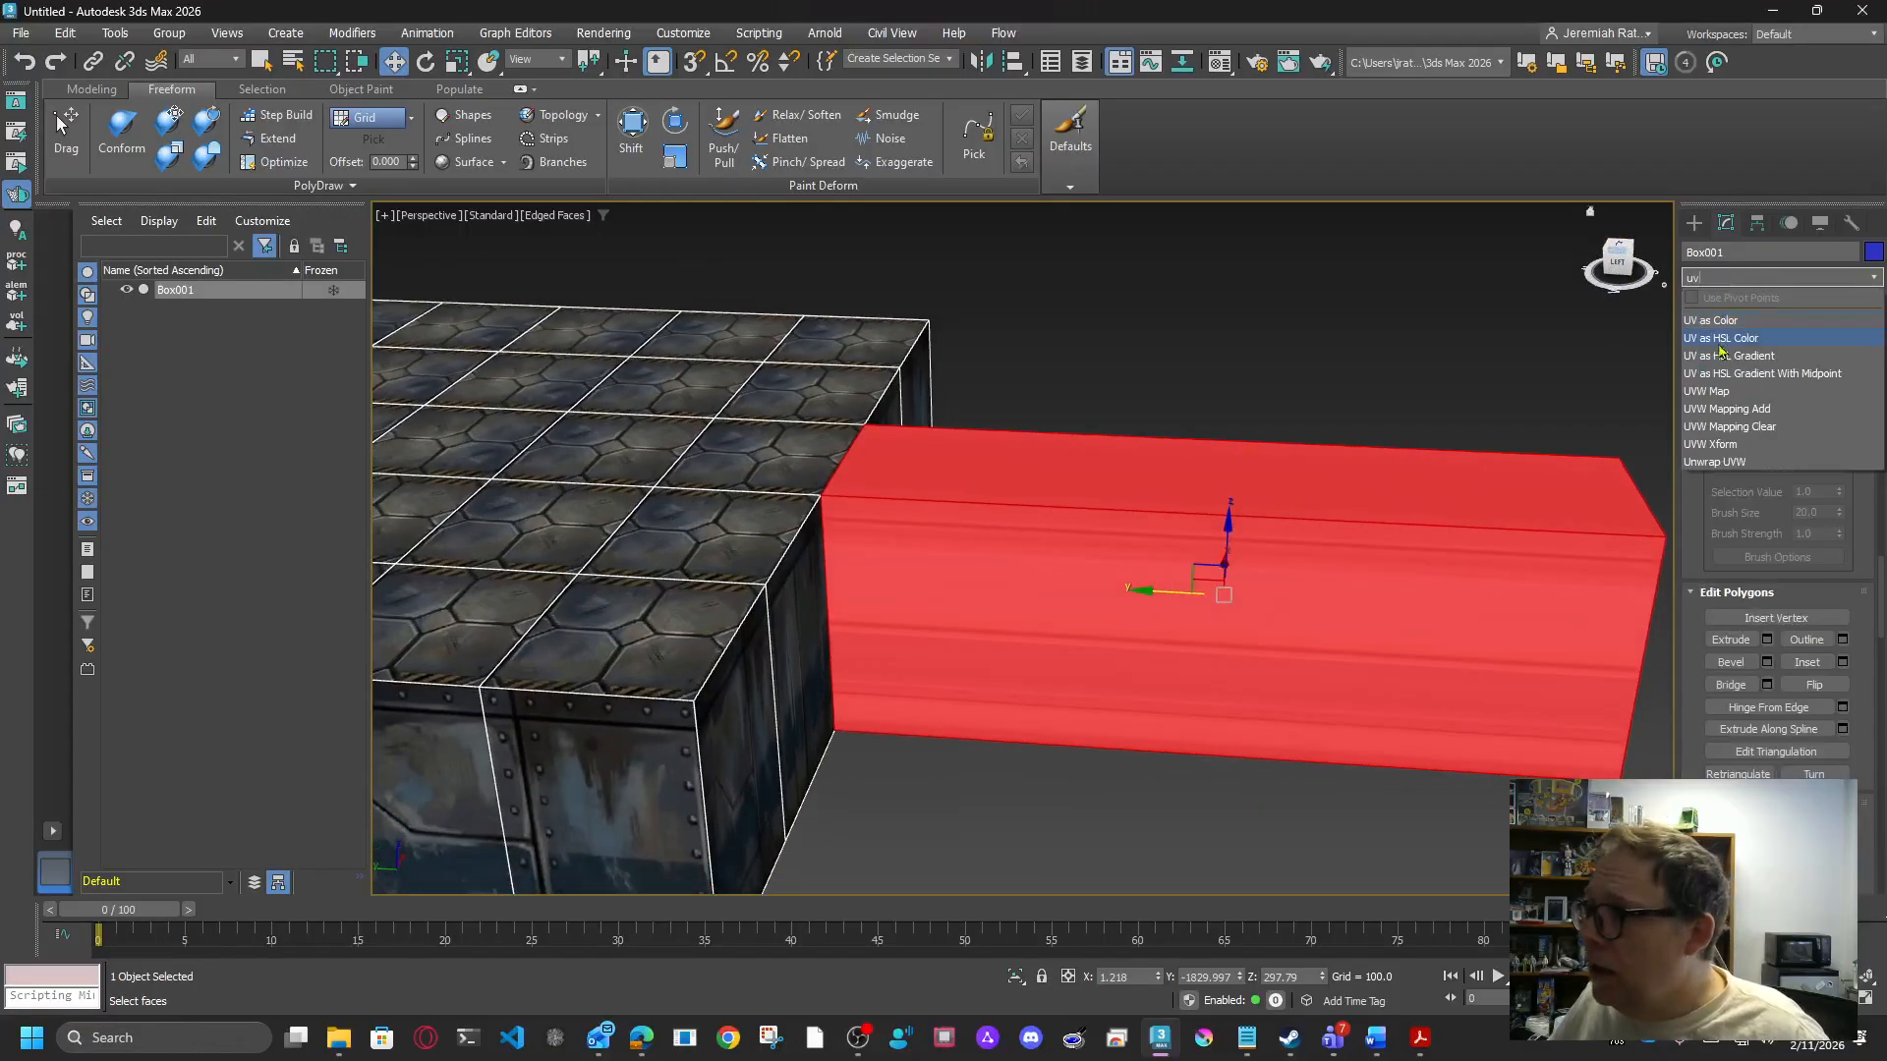
pyautogui.click(1729, 393)
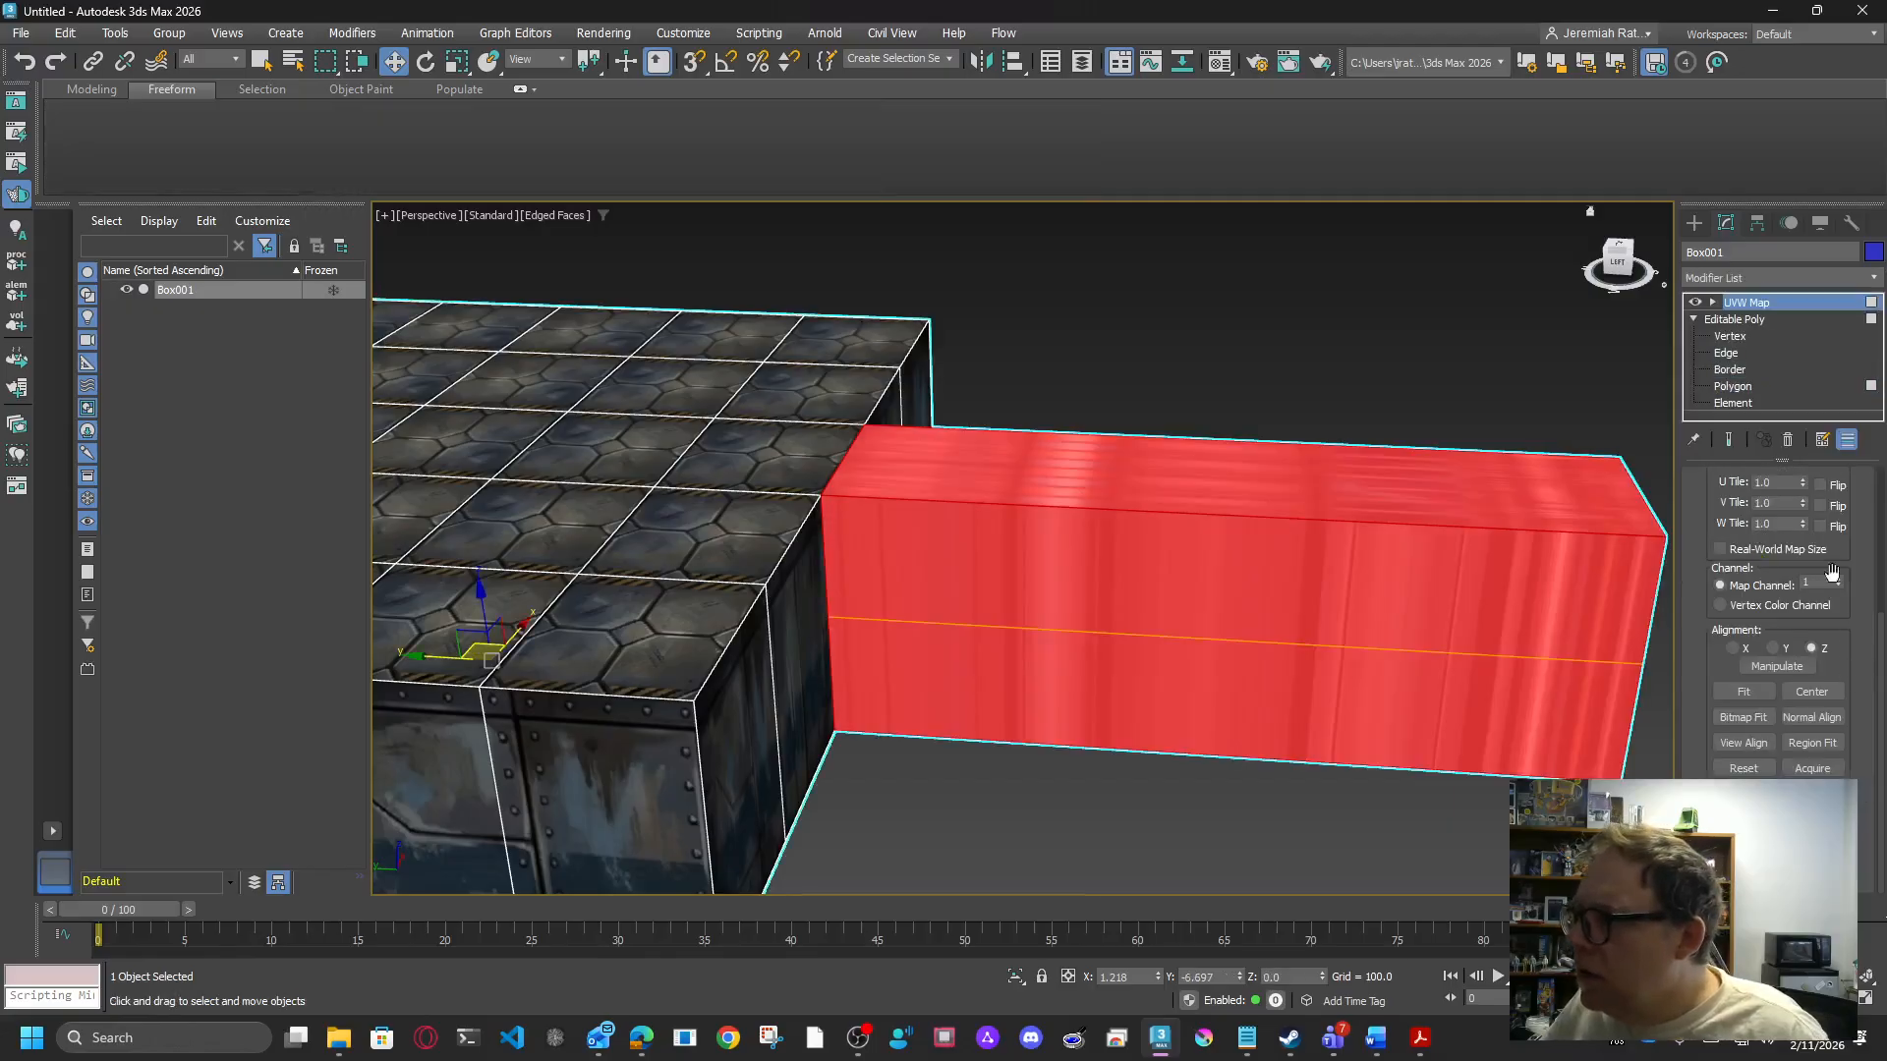
# Step: Try Box mapping on the extrusion's faces and switch the UVW Map's mapping type to Face
pyautogui.moveTo(1874, 656); pyautogui.dragTo(1871, 890)
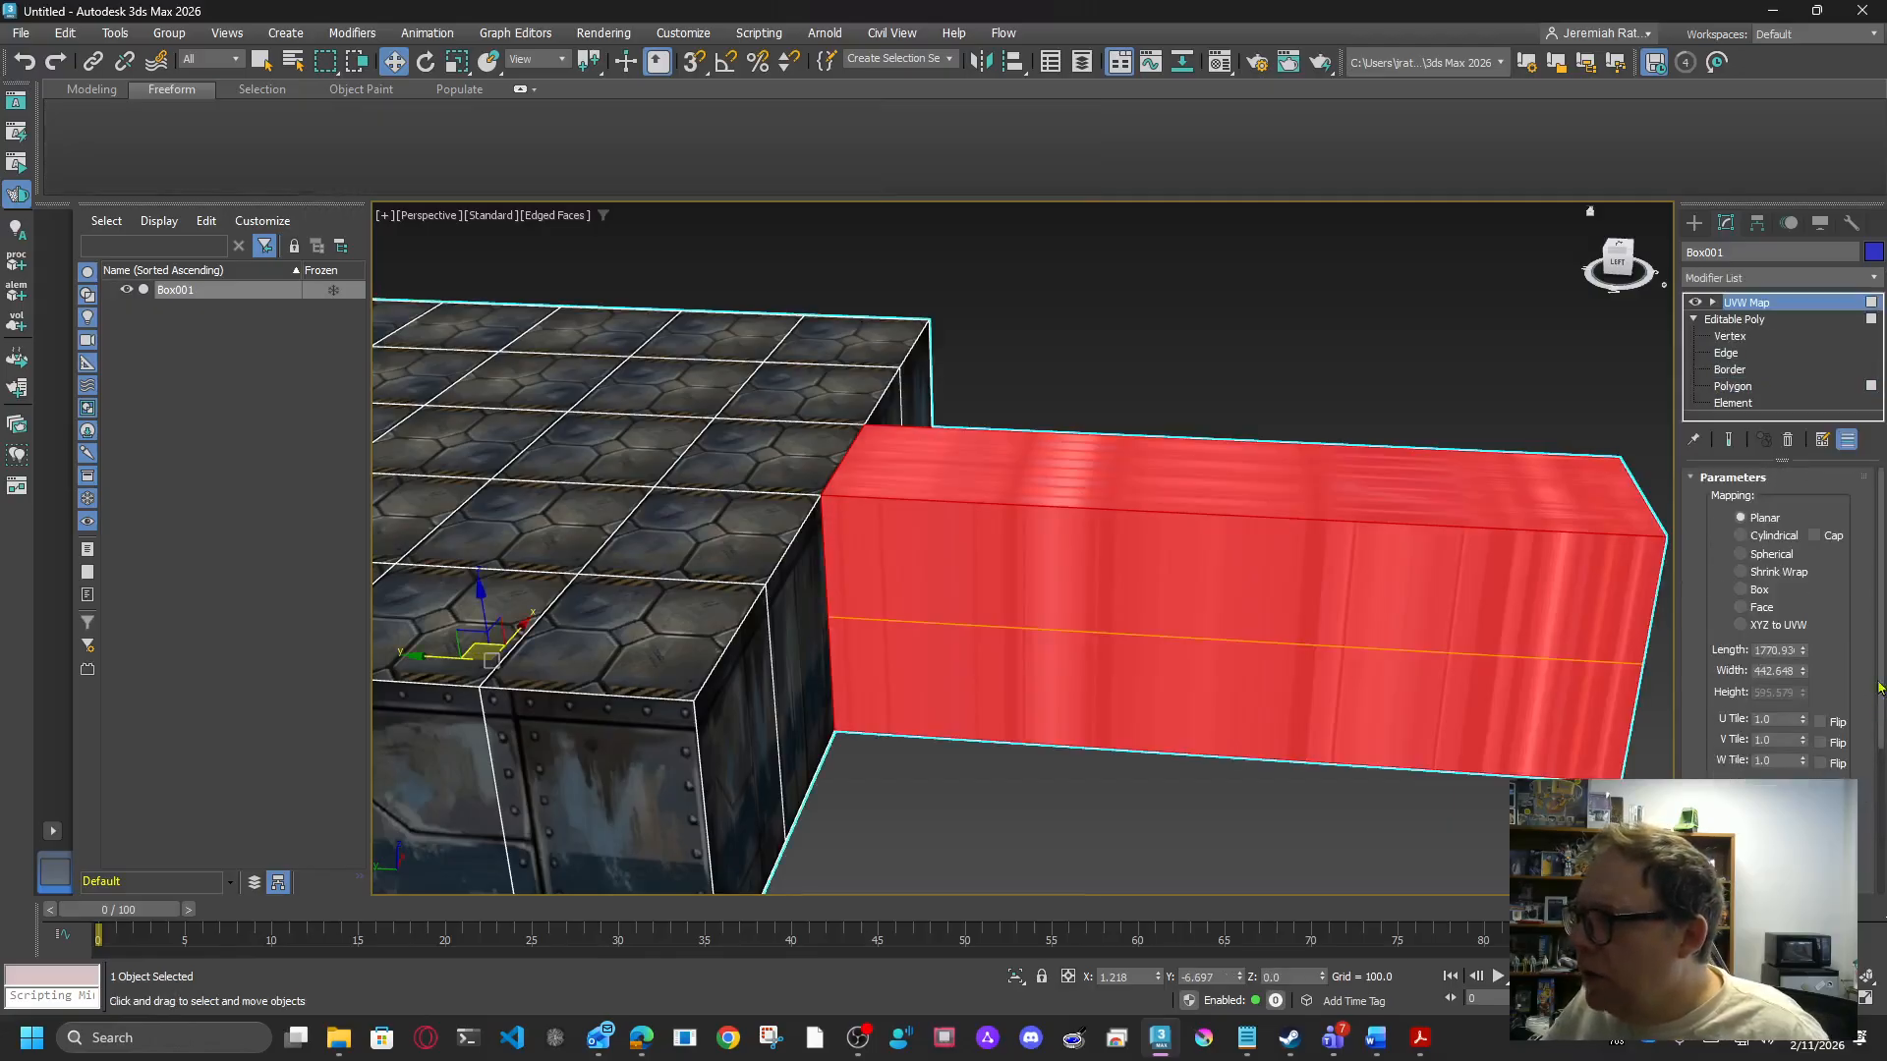
pyautogui.click(1740, 590)
pyautogui.moveTo(1465, 723); pyautogui.dragTo(1318, 736, button='middle')
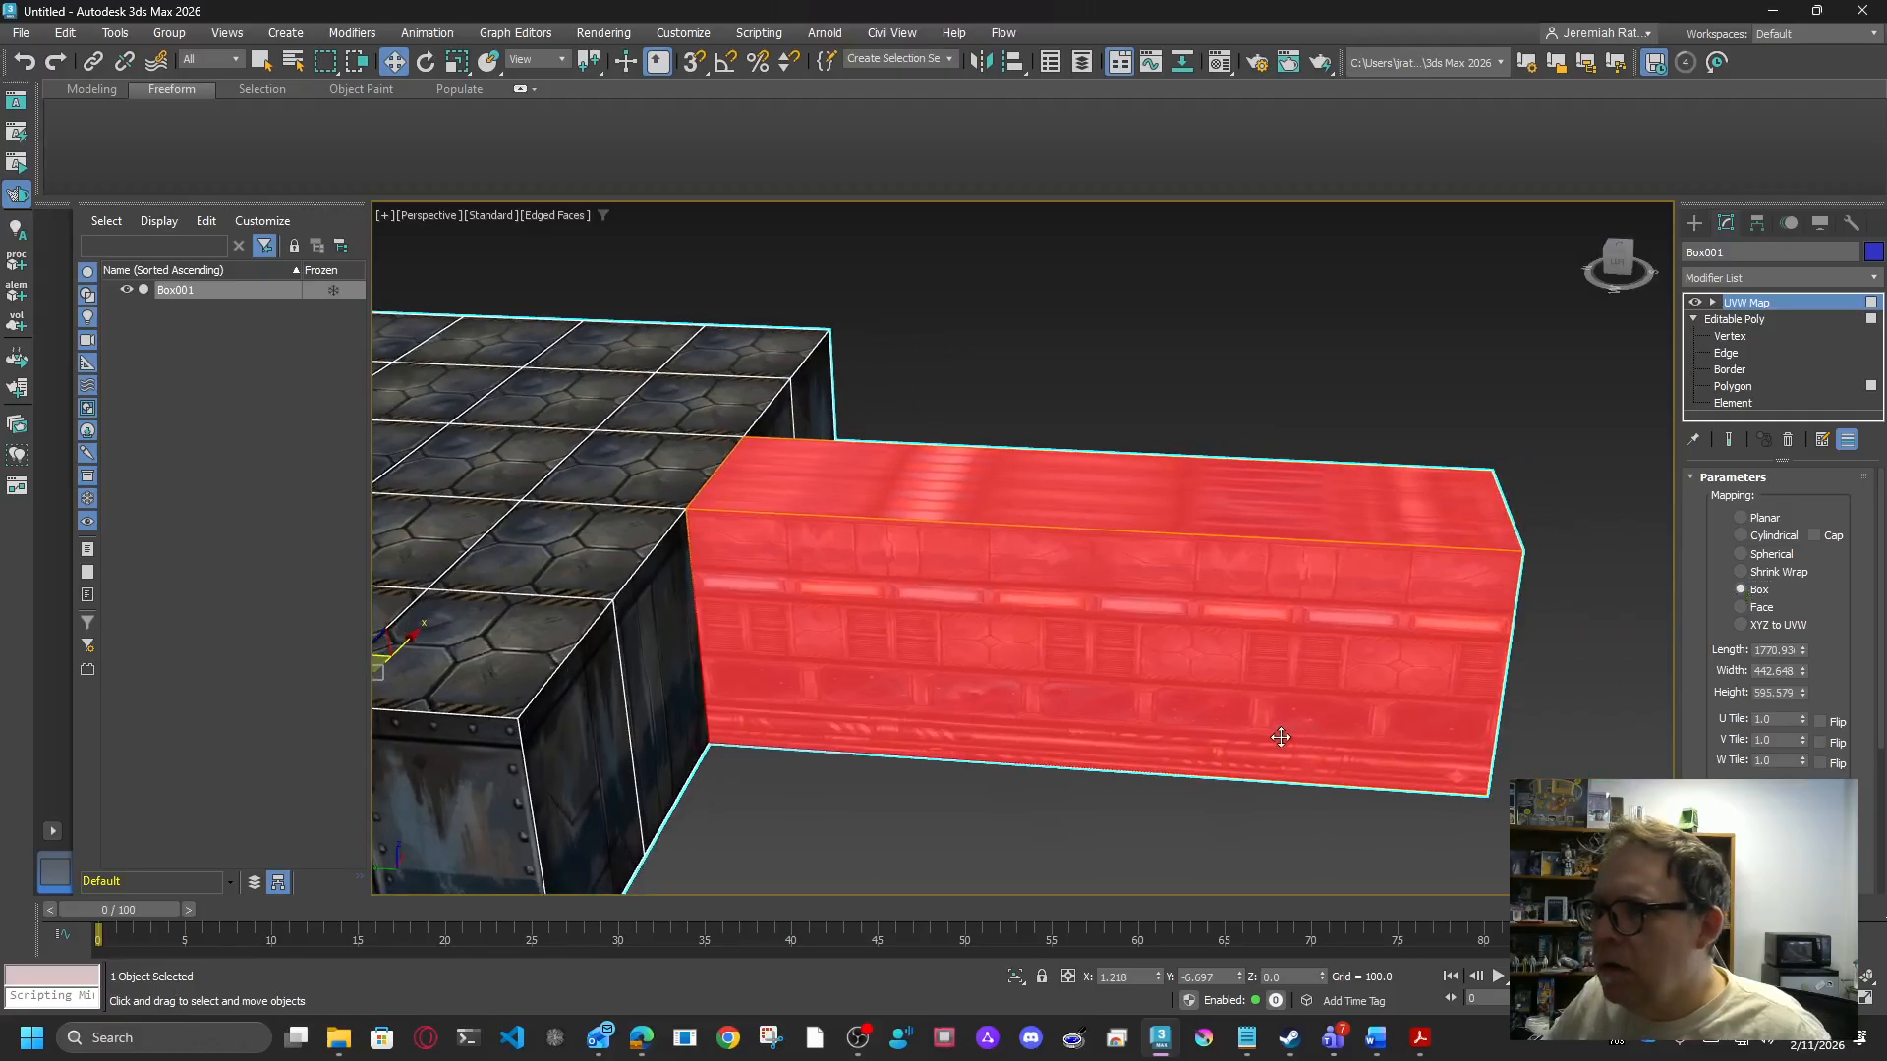
pyautogui.scroll(2, 1281, 737)
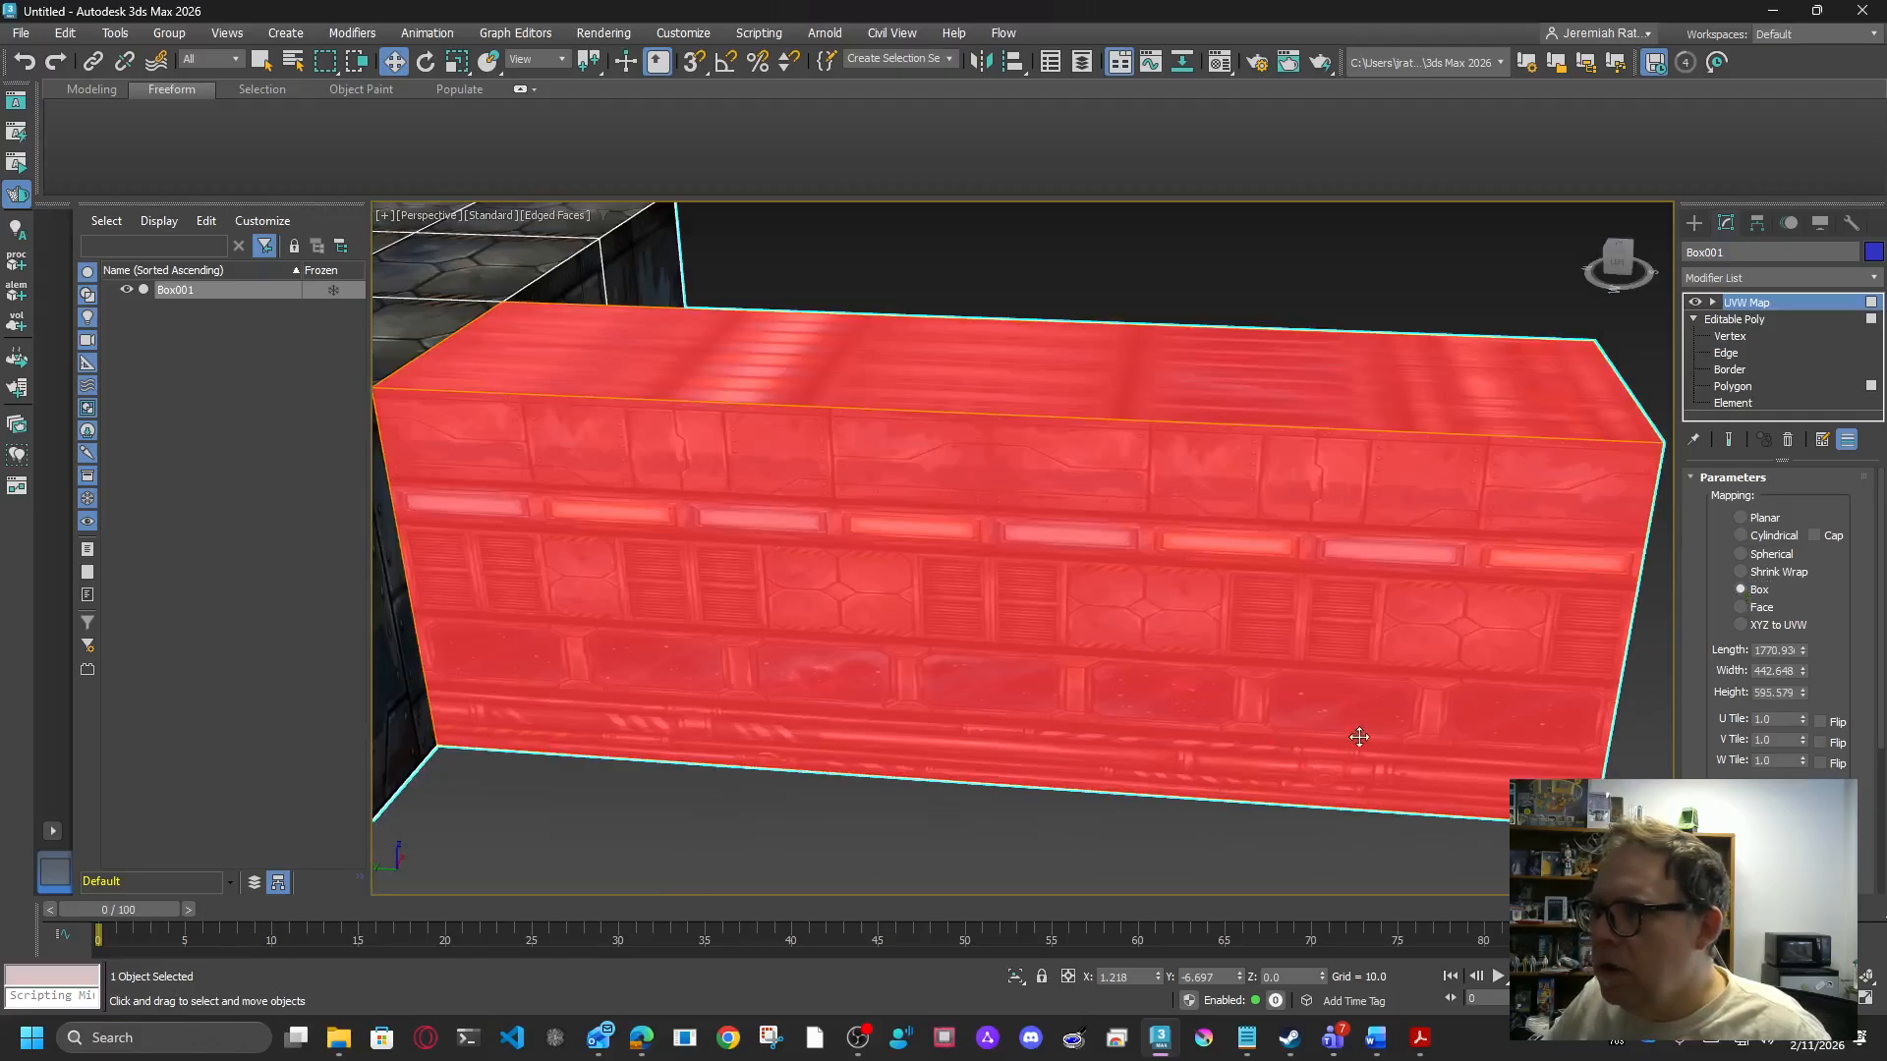
pyautogui.click(1741, 608)
pyautogui.keyDown('alt'); pyautogui.moveTo(1027, 530); pyautogui.dragTo(1024, 540, button='middle'); pyautogui.keyUp('alt')
# Step: Try to rotate the UVW Map gizmo with the angle and percent snaps turned on
pyautogui.click(1713, 302)
pyautogui.click(1748, 320)
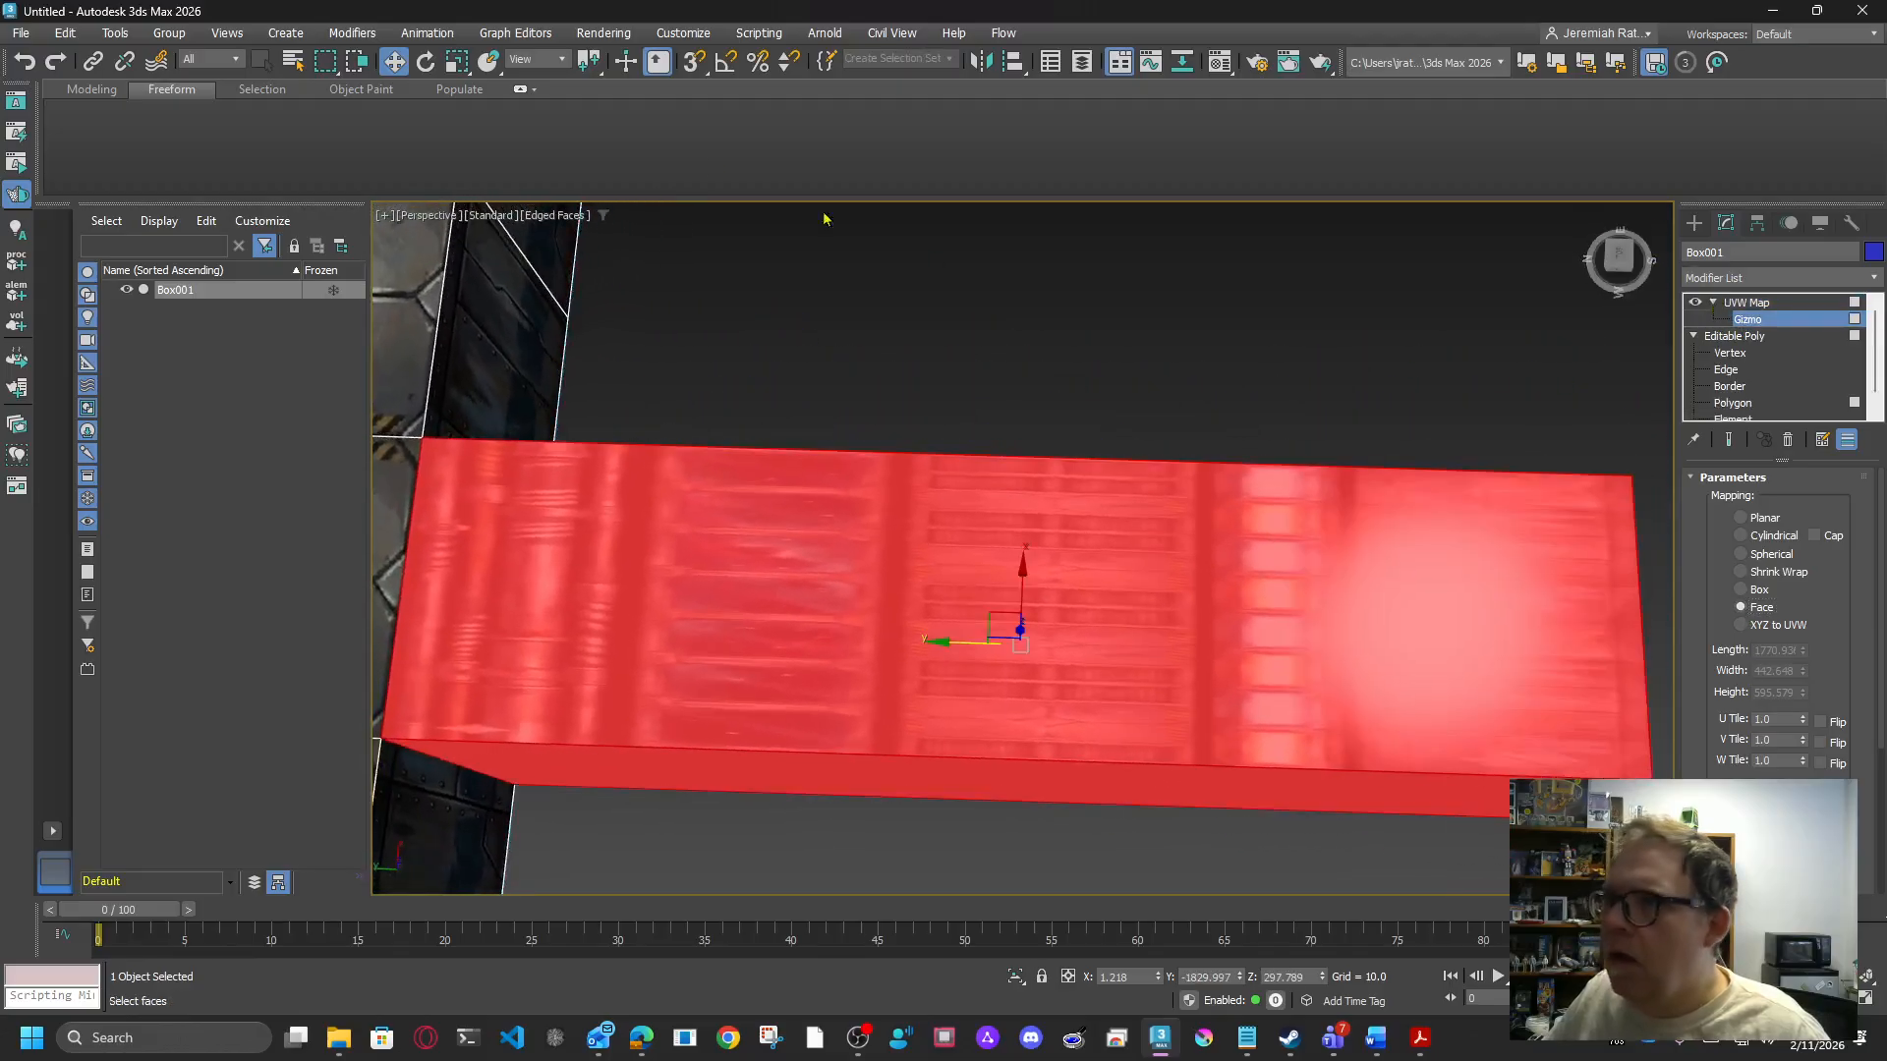
pyautogui.click(425, 61)
pyautogui.click(758, 61)
pyautogui.click(727, 61)
pyautogui.moveTo(956, 355); pyautogui.dragTo(995, 263, button='middle')
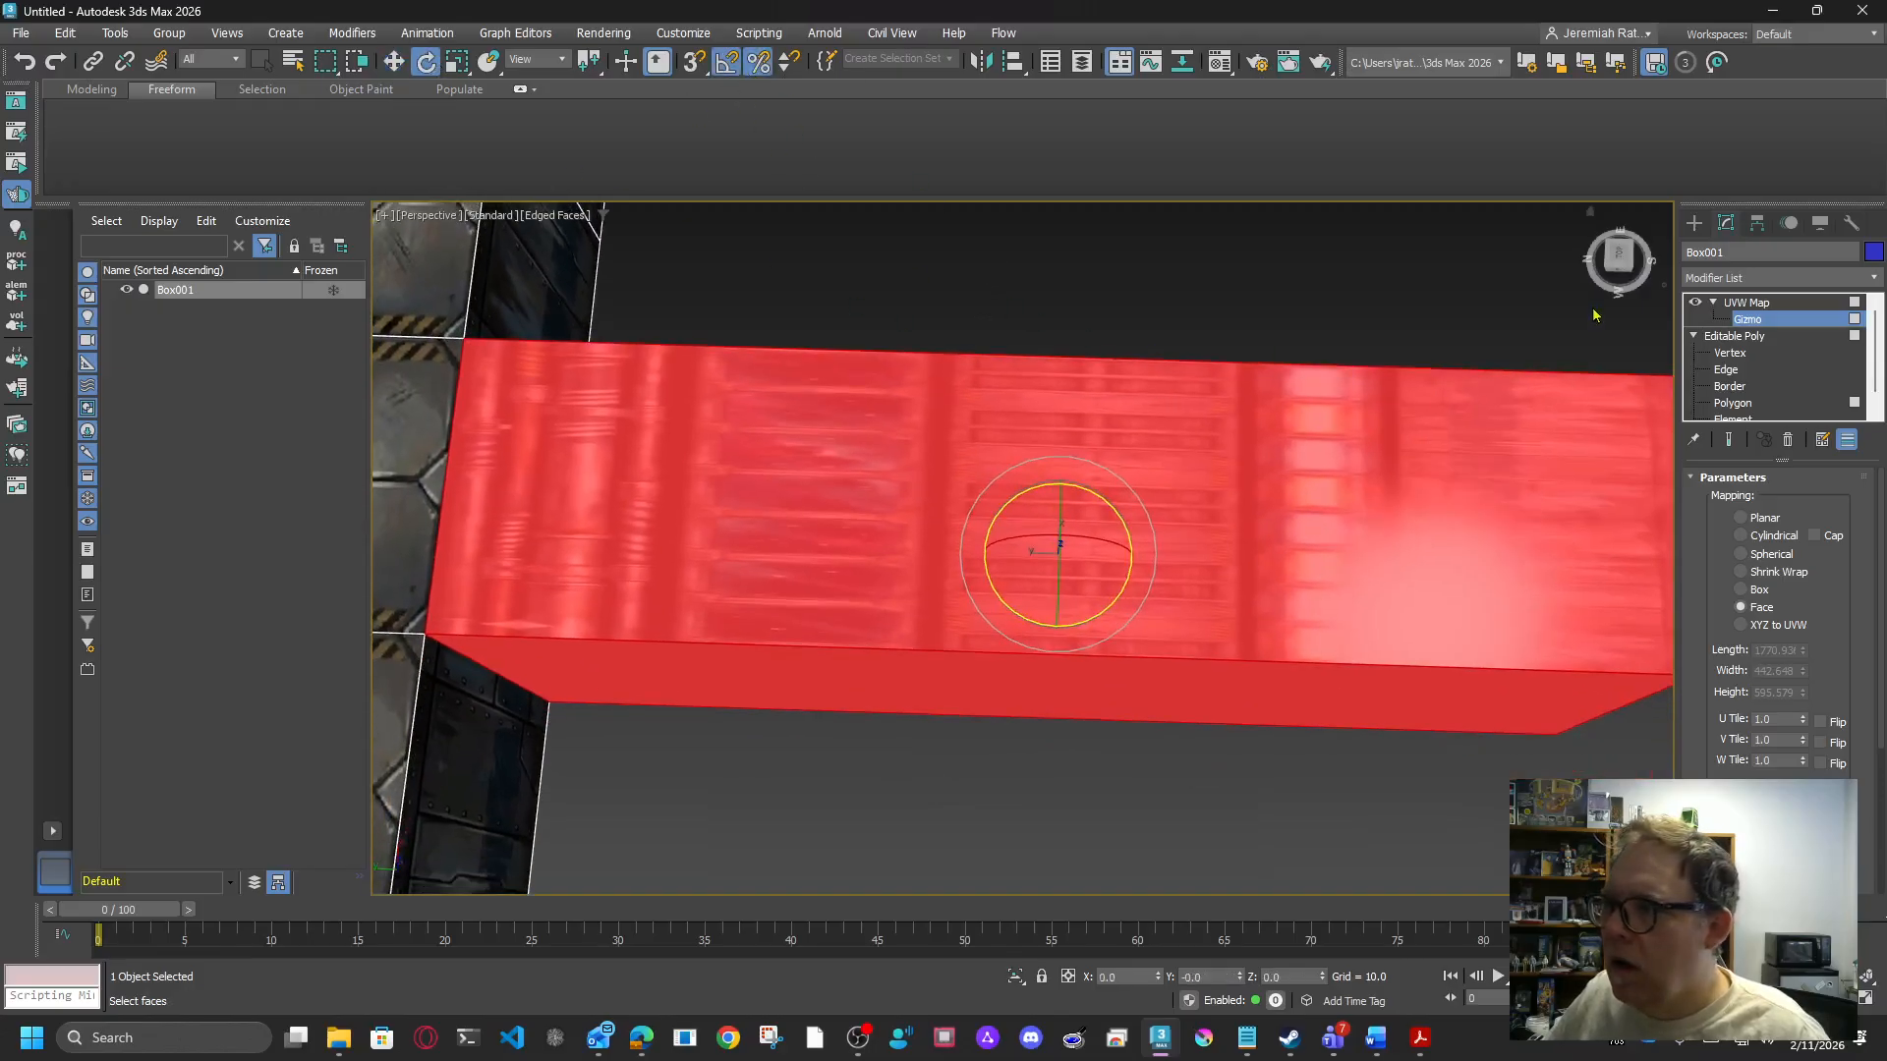
pyautogui.click(1618, 258)
pyautogui.moveTo(1120, 541)
pyautogui.mouseDown()
pyautogui.moveTo(1107, 523)
pyautogui.moveTo(1085, 559)
pyautogui.mouseUp()
pyautogui.moveTo(1618, 257); pyautogui.dragTo(1616, 197)
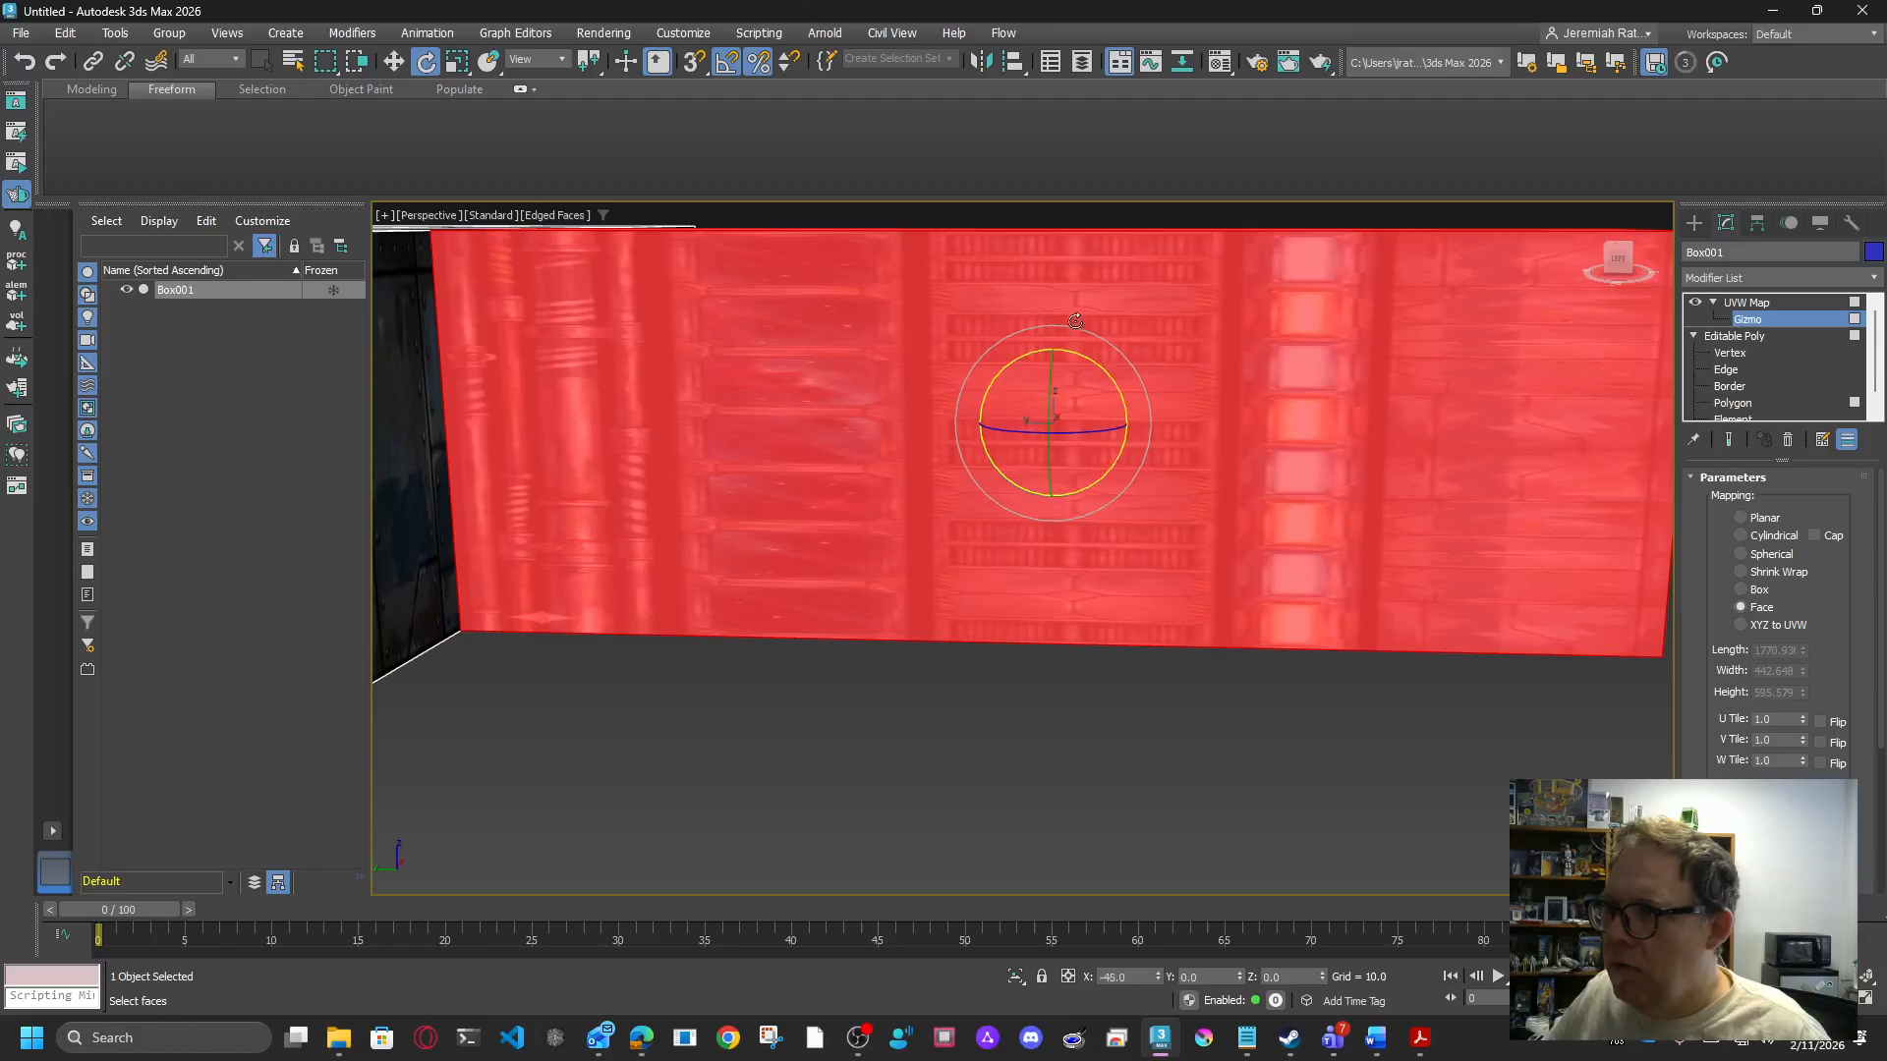
pyautogui.press('z')
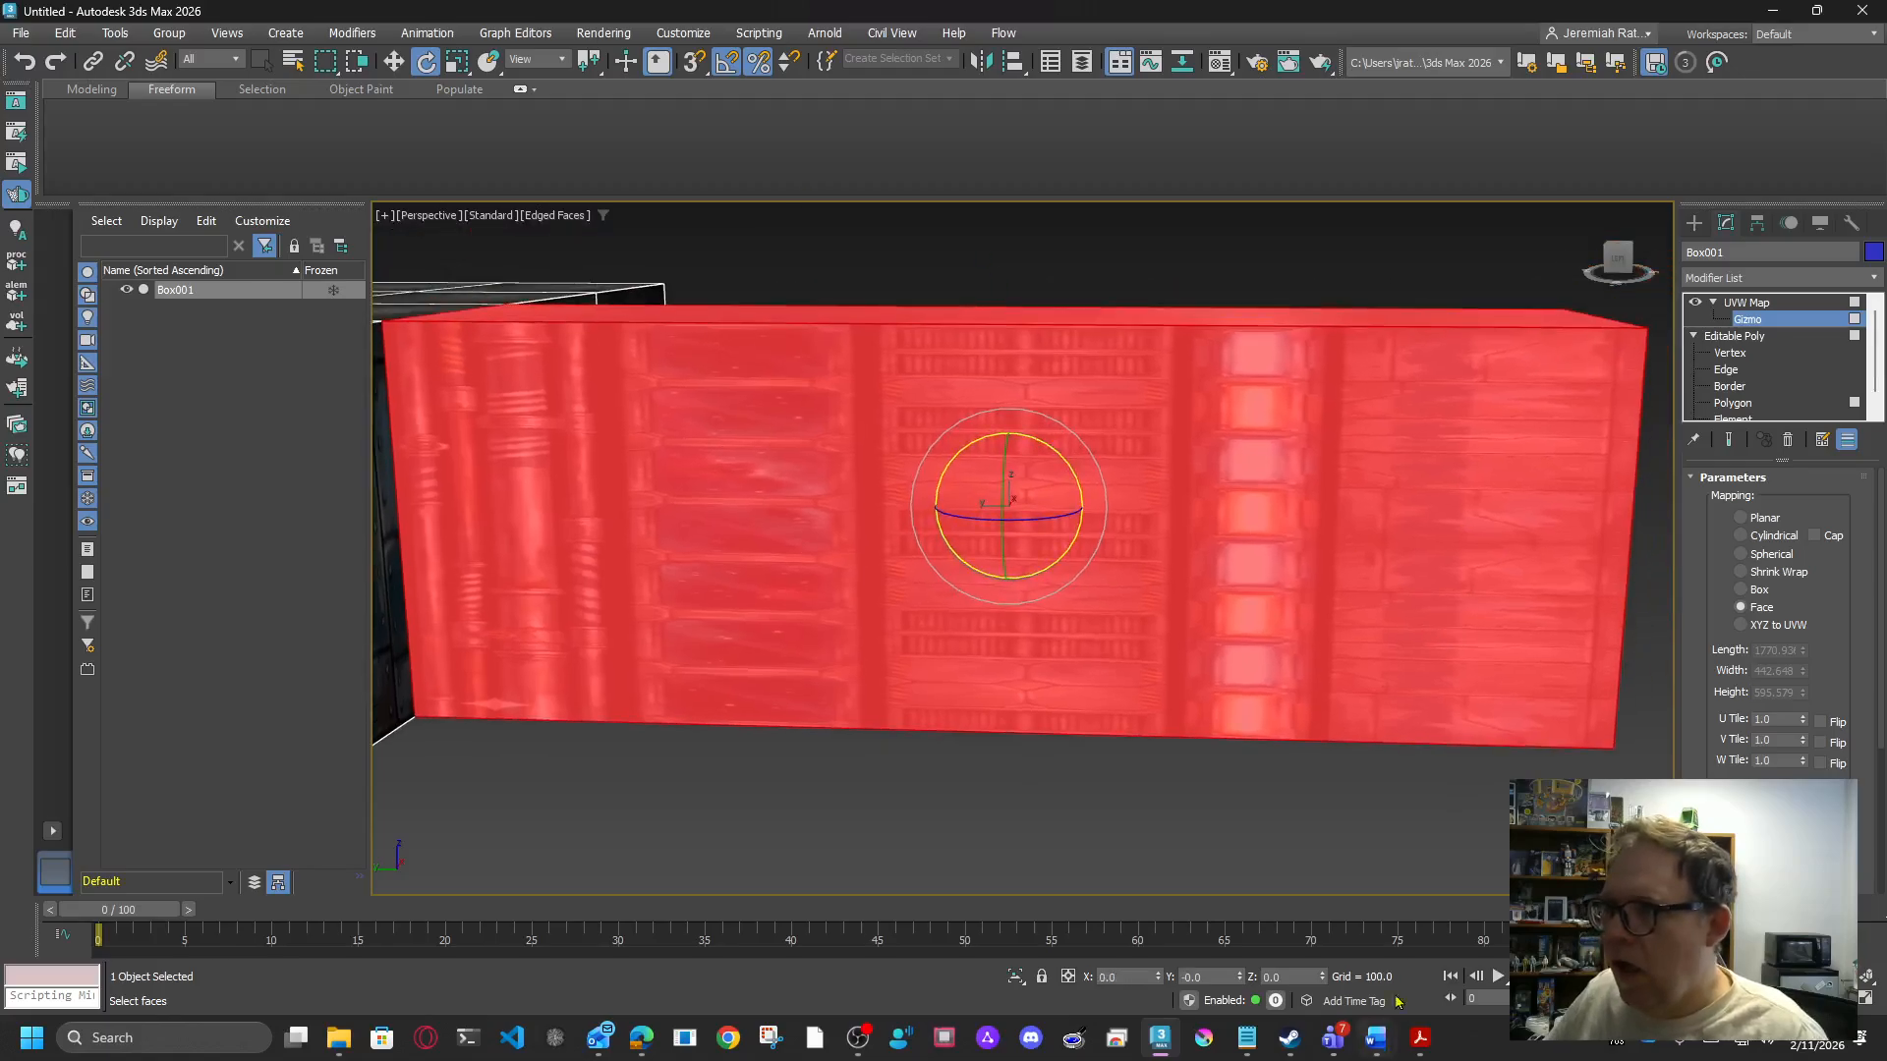
pyautogui.click(1755, 316)
# Step: Add an Unwrap UVW modifier and show the Map #1 texture behind the UVs in the UV editor
pyautogui.click(1755, 283)
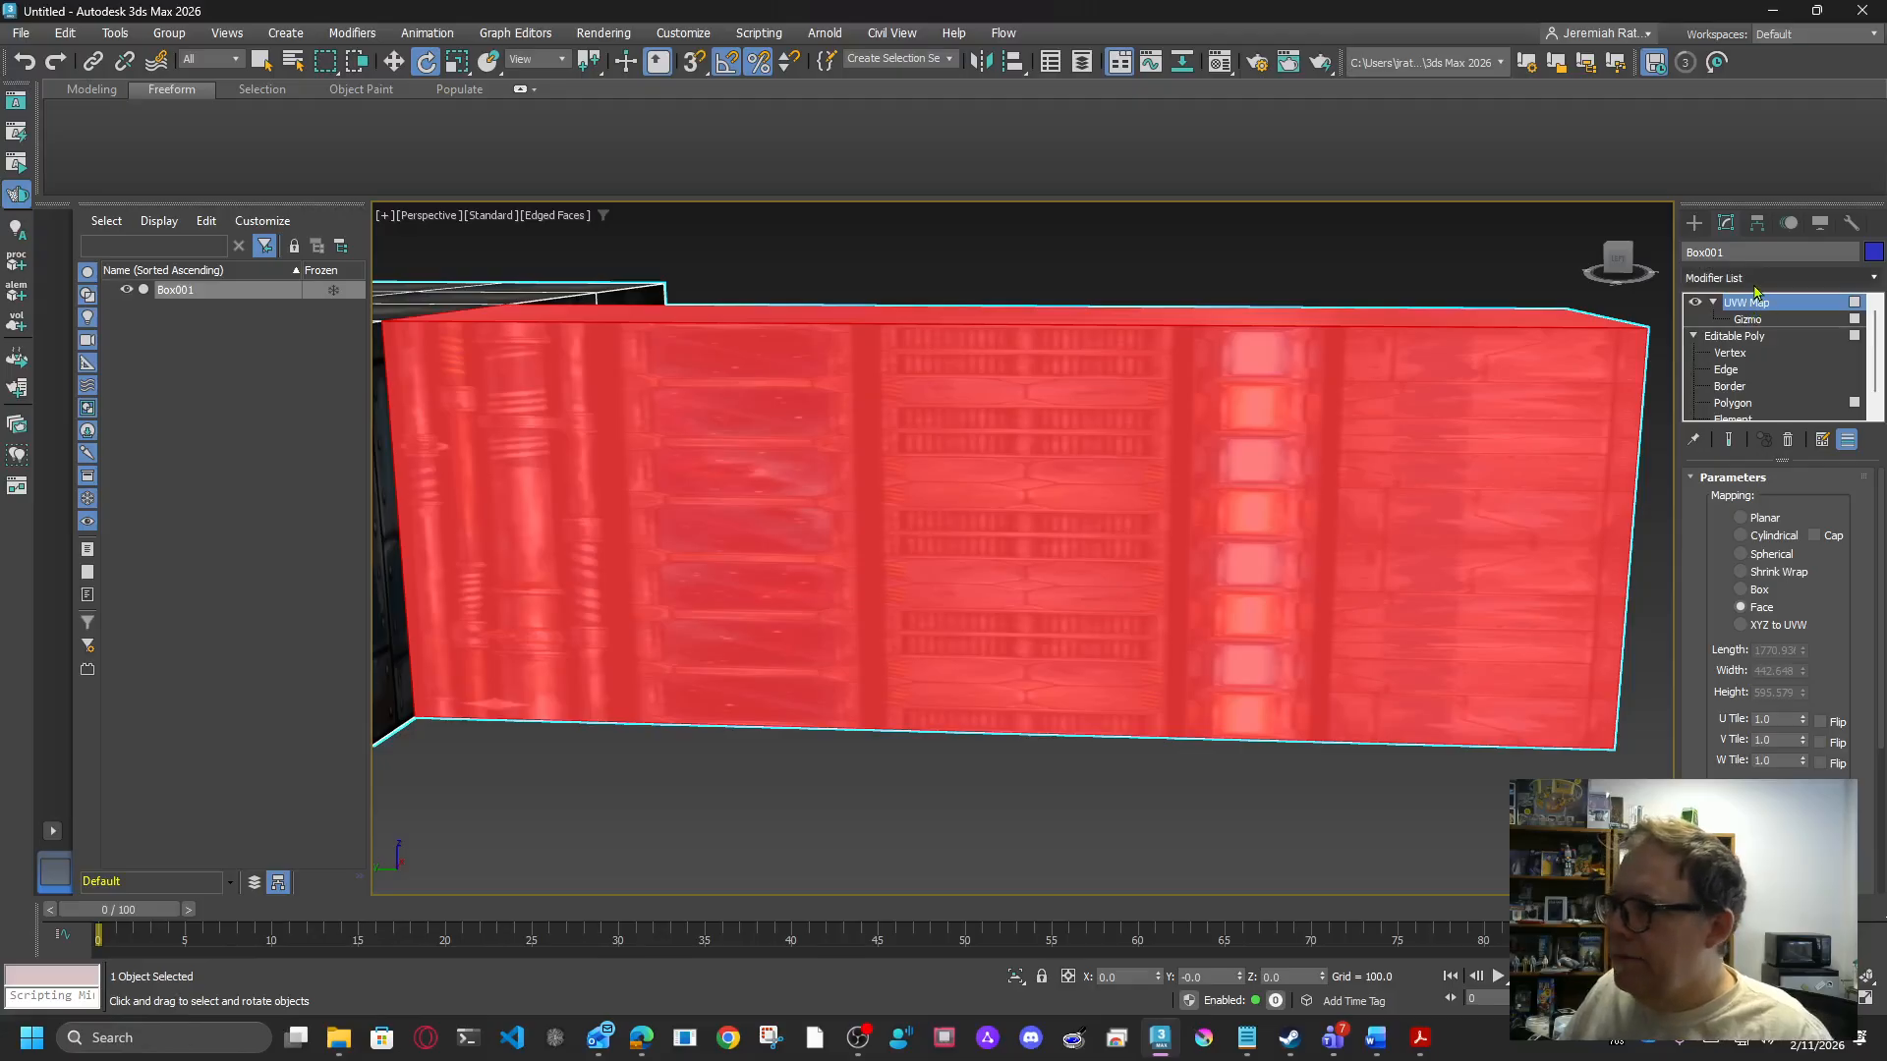
pyautogui.write('un')
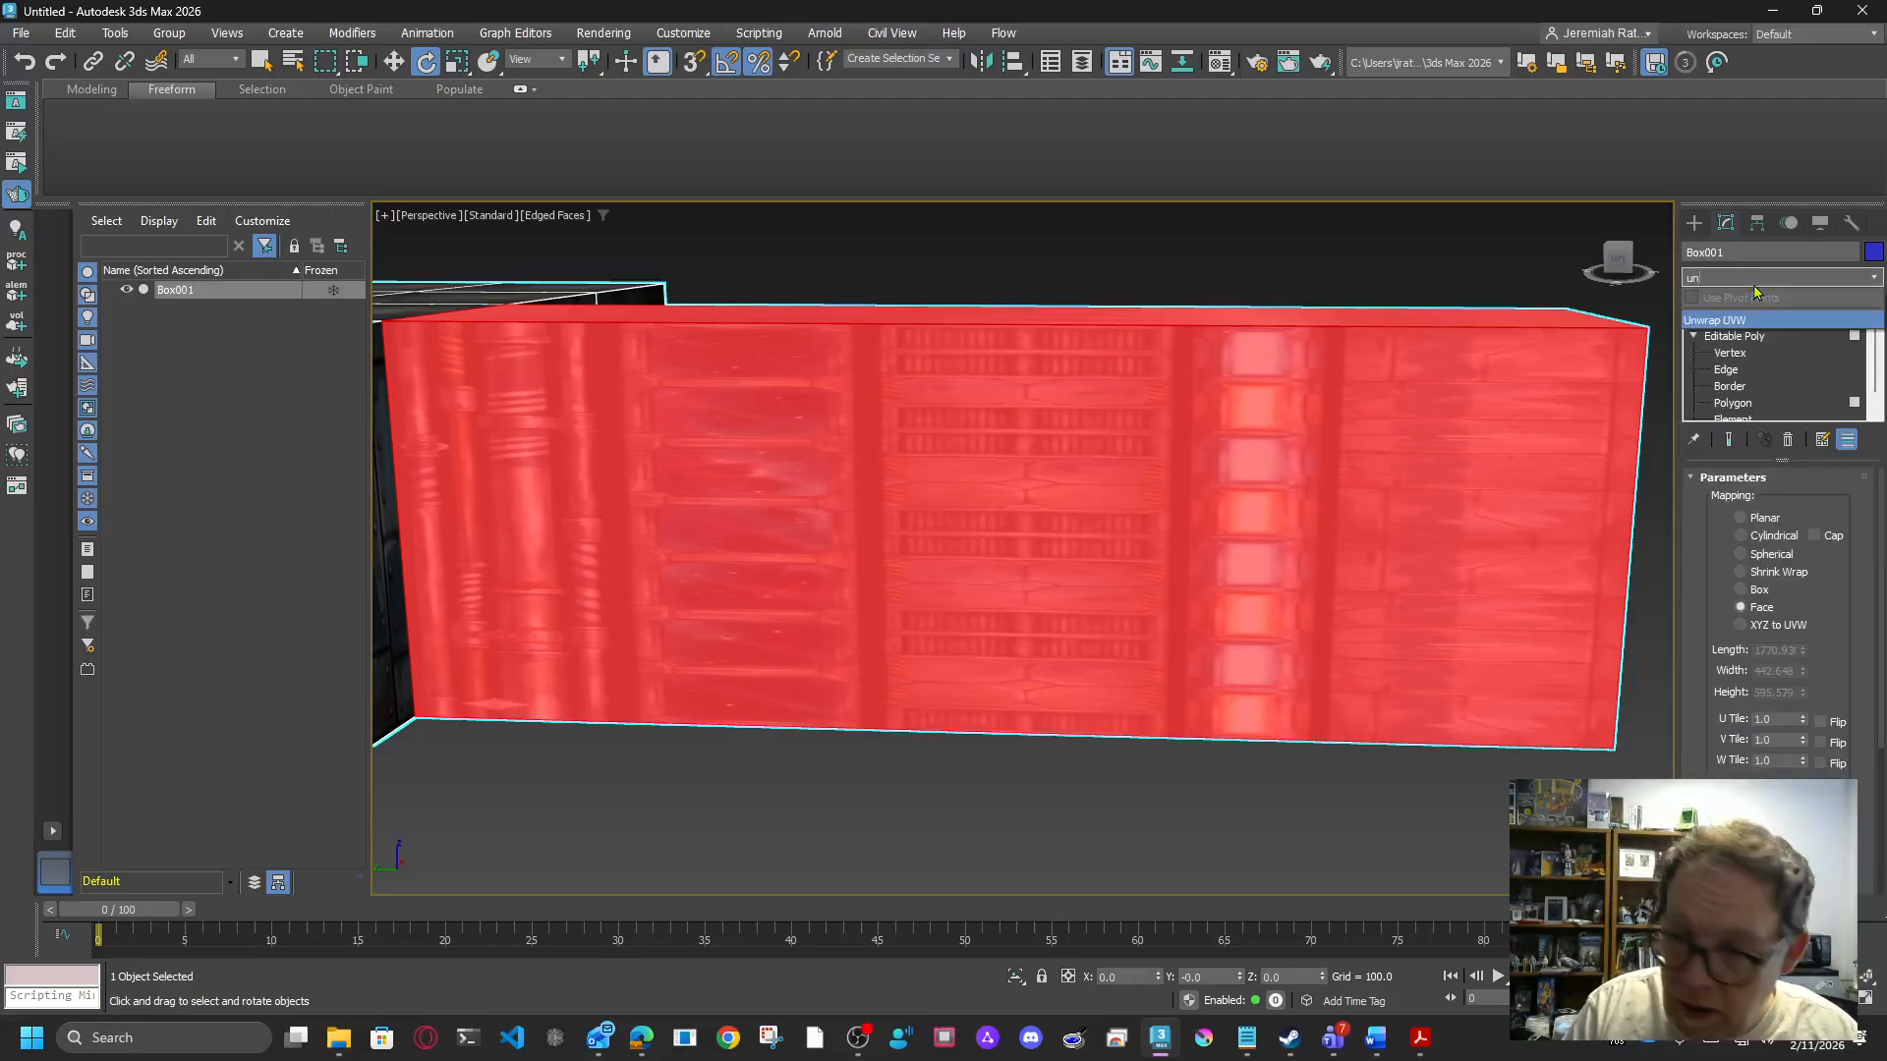
pyautogui.press('Return')
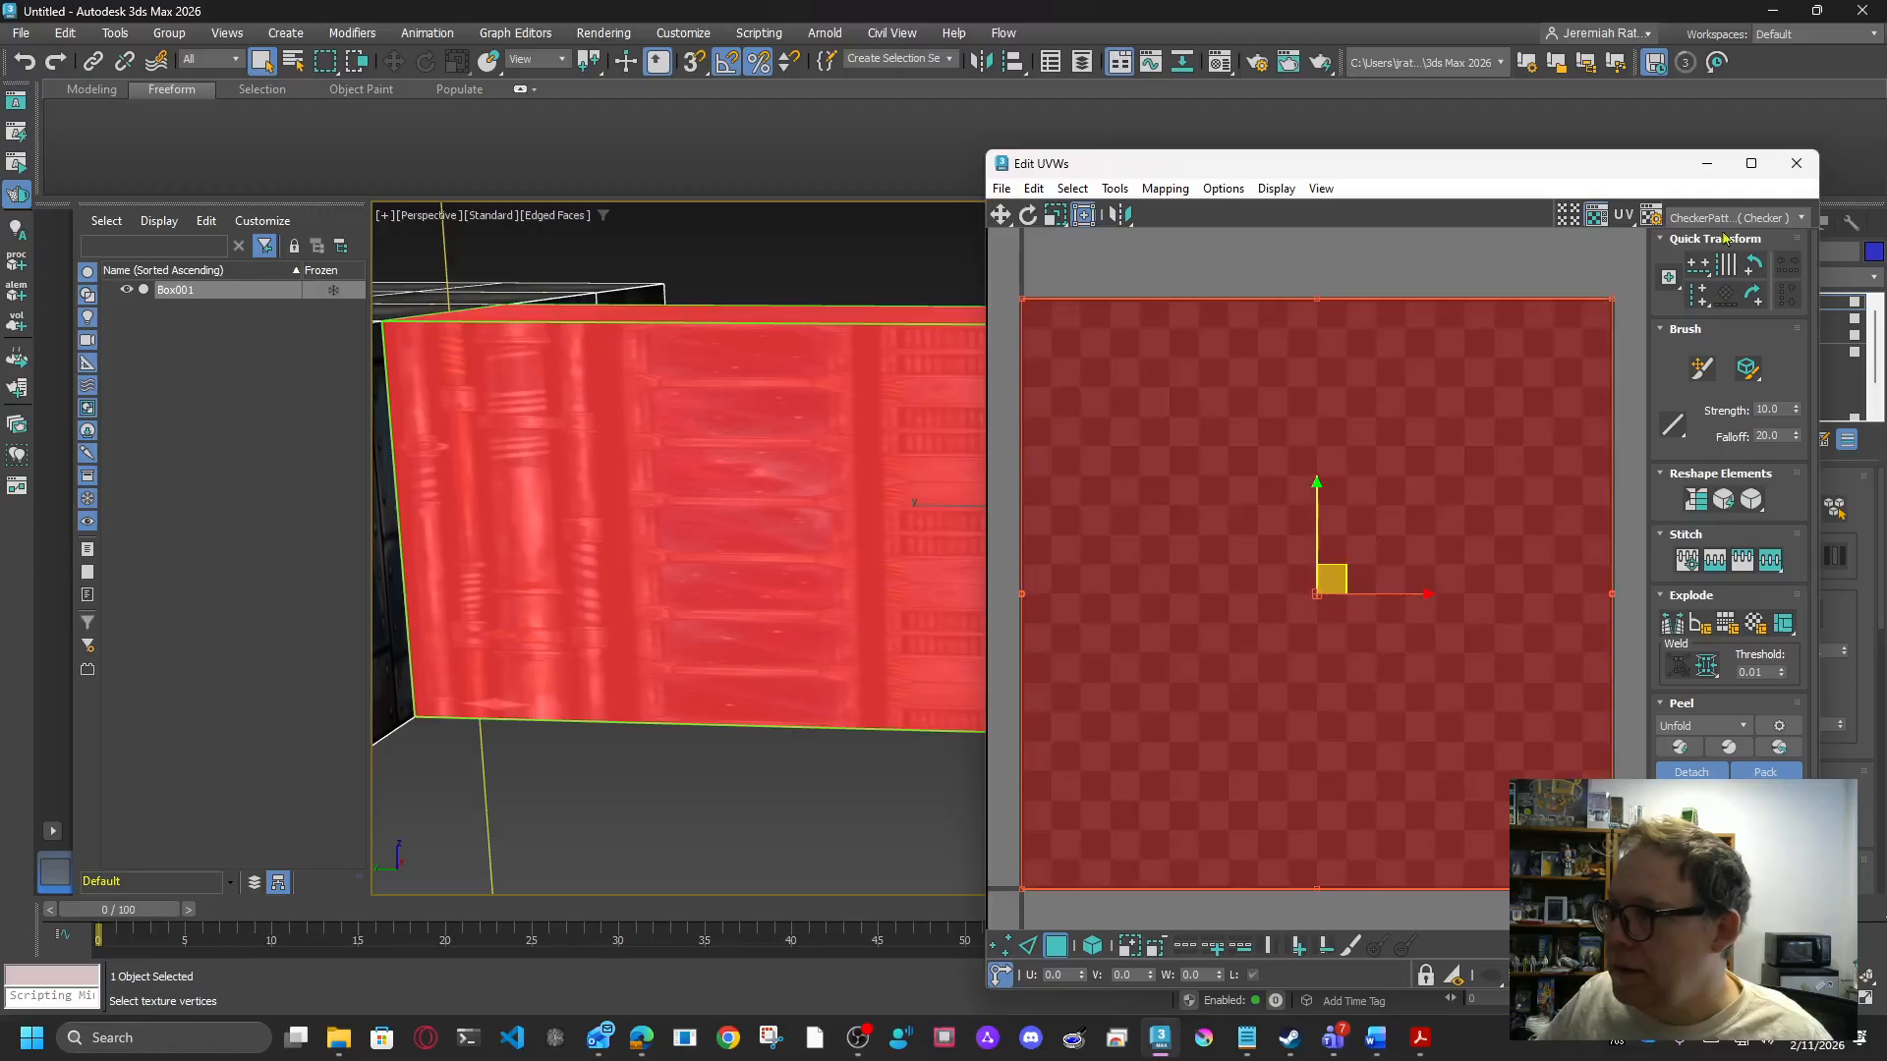
pyautogui.click(1720, 218)
pyautogui.click(1722, 264)
# Step: Rotate the extrusion's UV square a quarter turn so the texture strips run along its length
pyautogui.moveTo(591, 481); pyautogui.dragTo(560, 534, button='middle')
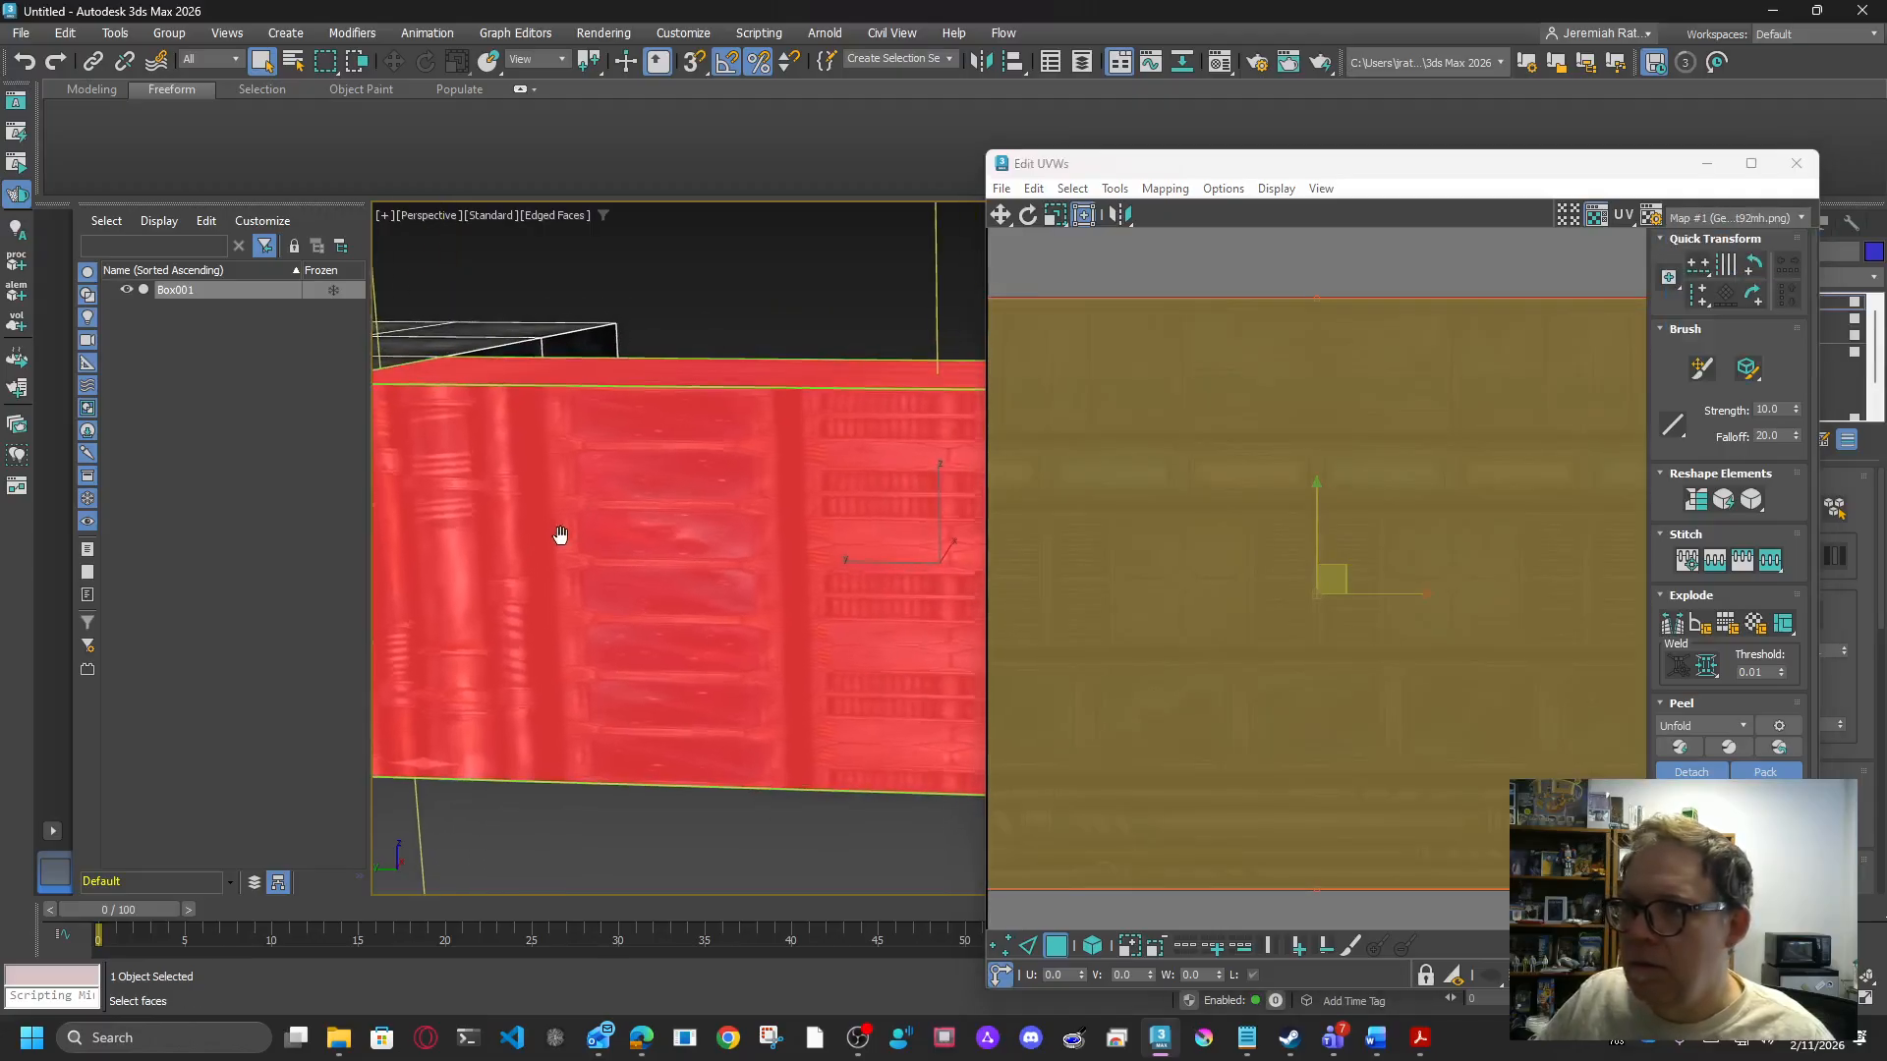
pyautogui.scroll(-4, 562, 538)
pyautogui.scroll(-4, 1229, 302)
pyautogui.moveTo(1097, 287); pyautogui.dragTo(1099, 416, button='middle')
pyautogui.click(1028, 215)
pyautogui.moveTo(1288, 548)
pyautogui.mouseDown()
pyautogui.moveTo(1244, 560)
pyautogui.moveTo(1259, 563)
pyautogui.mouseUp()
# Step: Reshape the UV rectangle in Freeform Mode to the riveted panel strip at the texture's upper edge, extending its right side towards a panel seam
pyautogui.click(1082, 215)
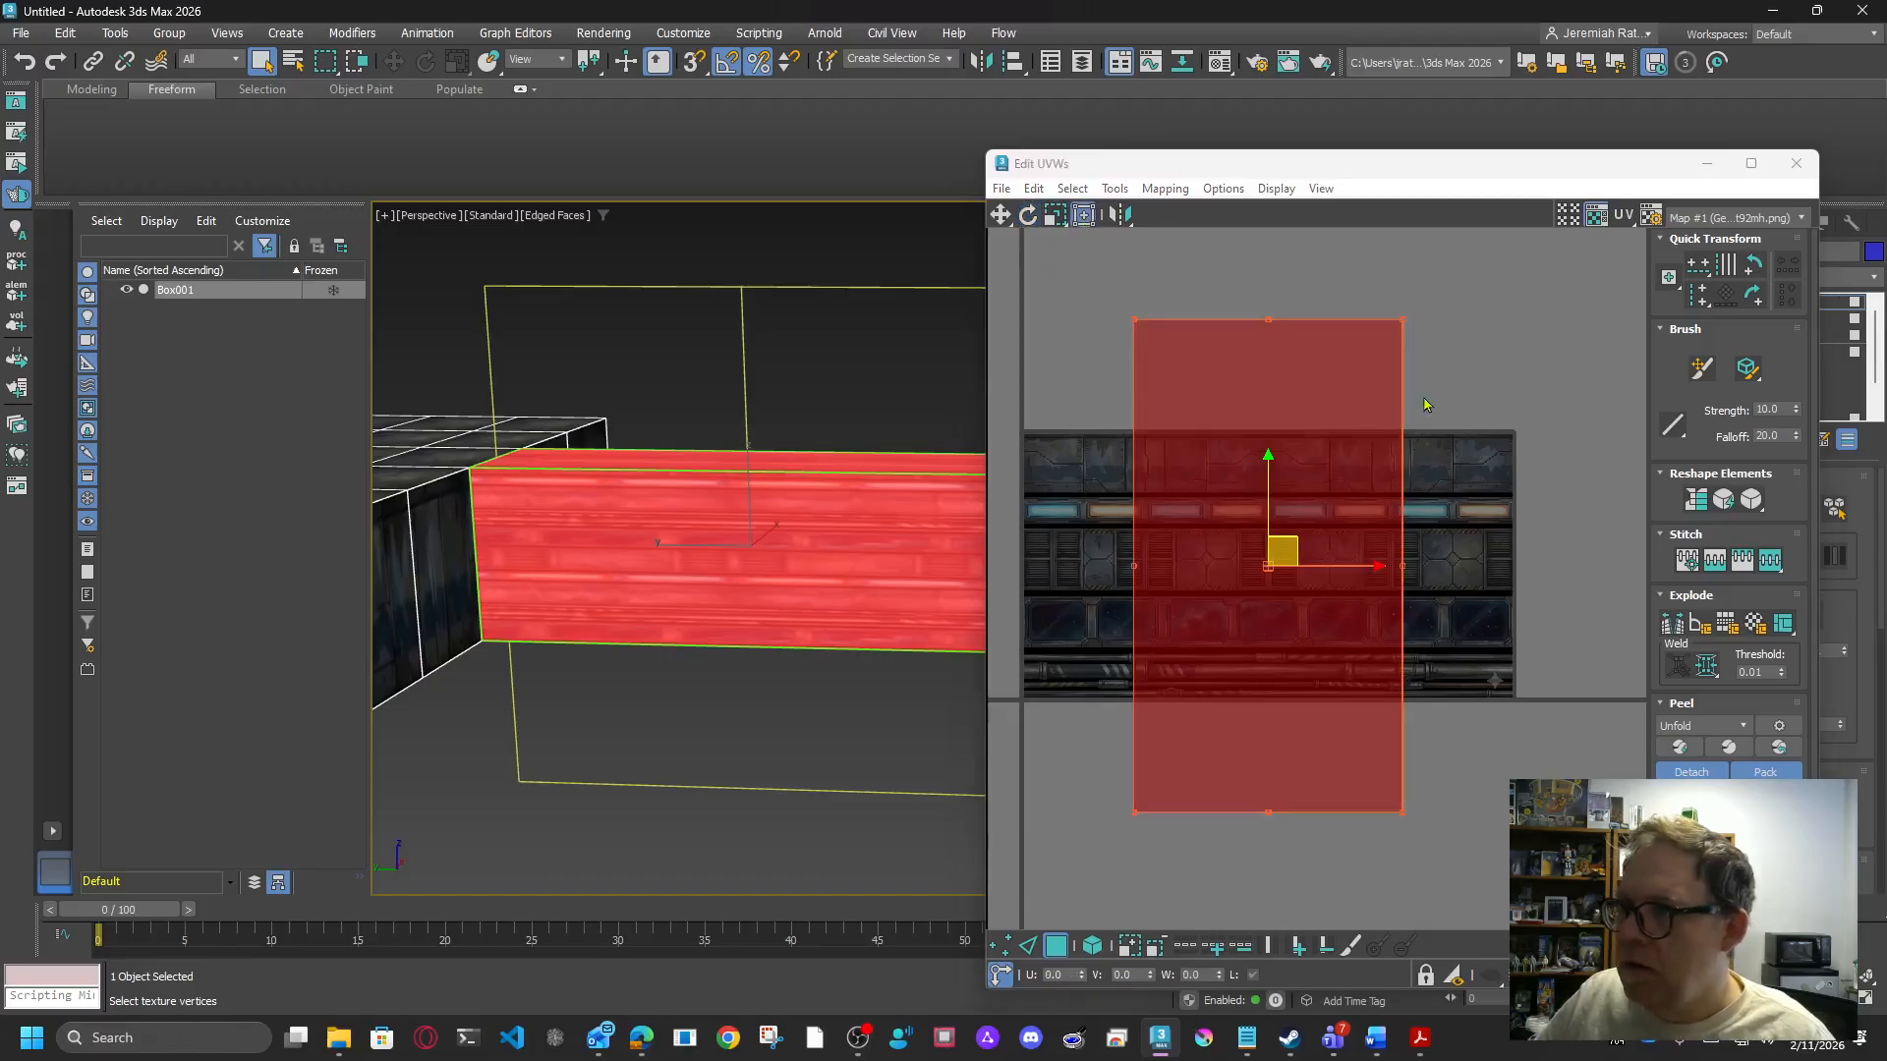
pyautogui.moveTo(1401, 322); pyautogui.dragTo(1343, 448)
pyautogui.scroll(3, 1376, 492)
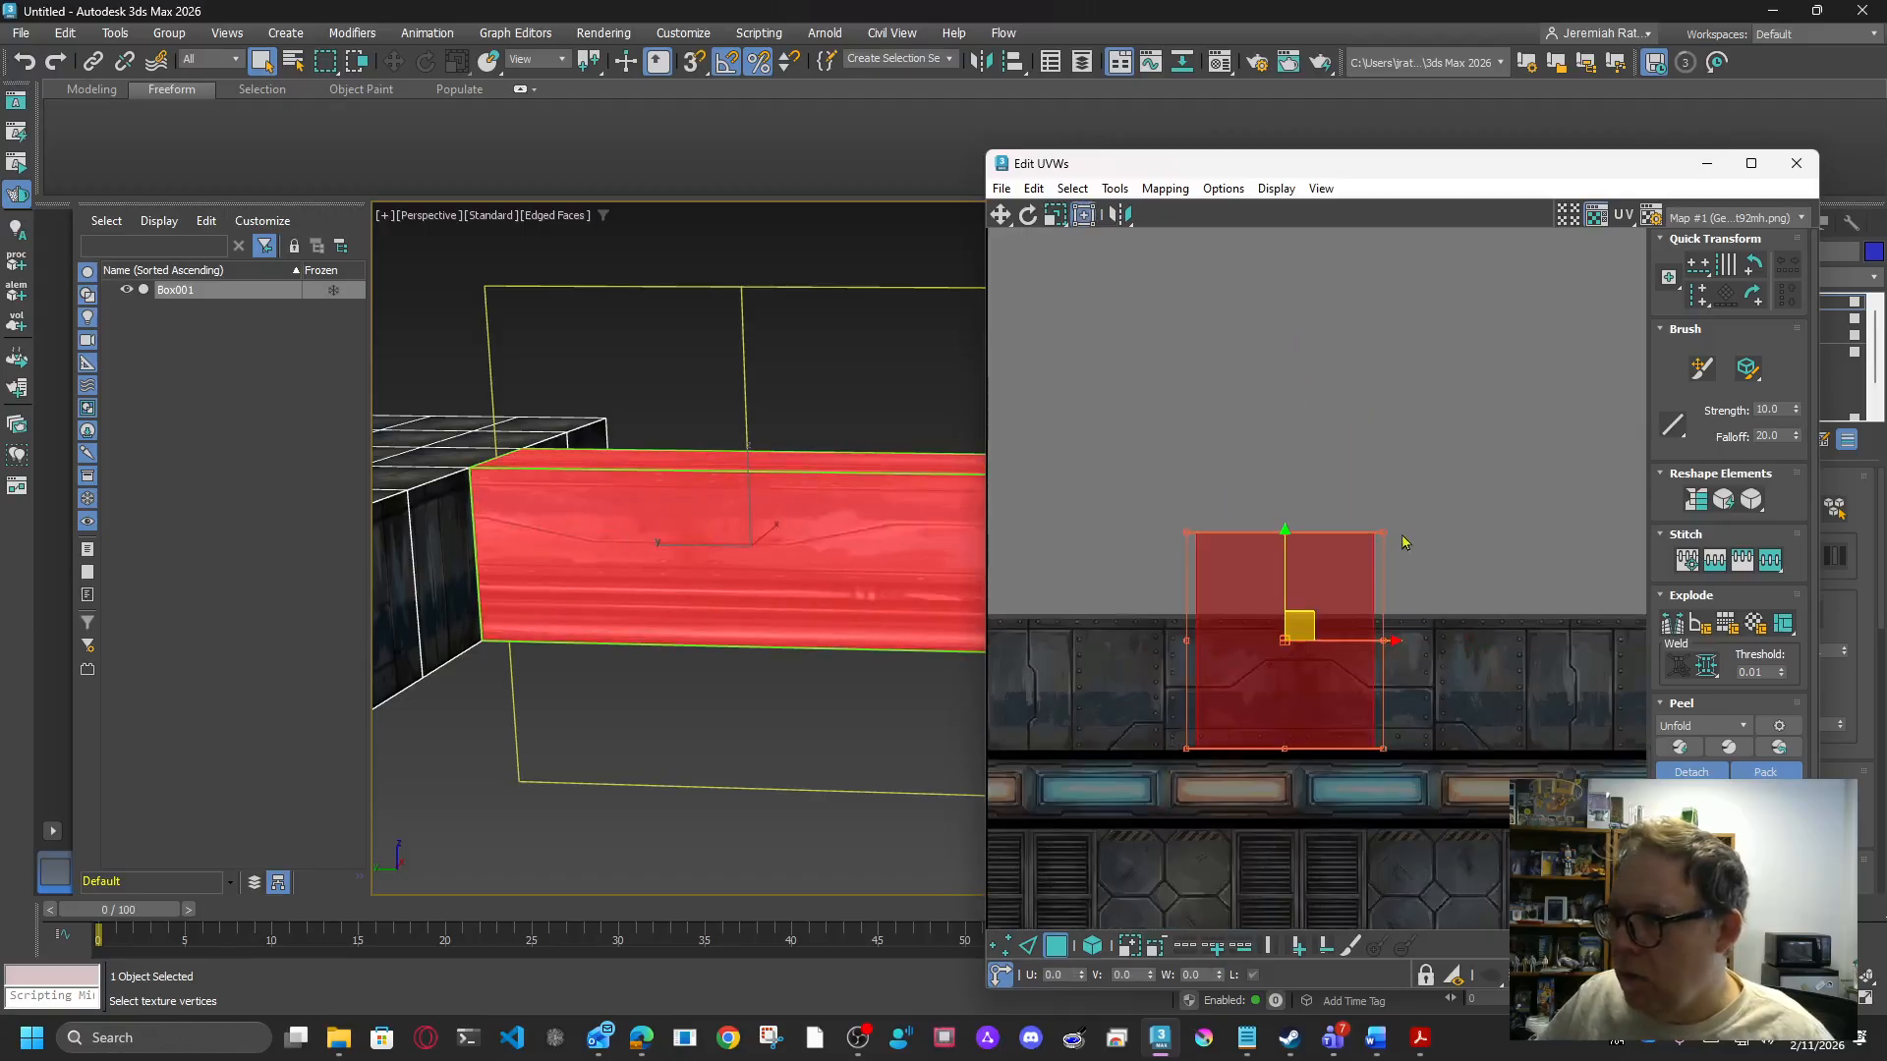
pyautogui.moveTo(1383, 533); pyautogui.dragTo(1669, 615)
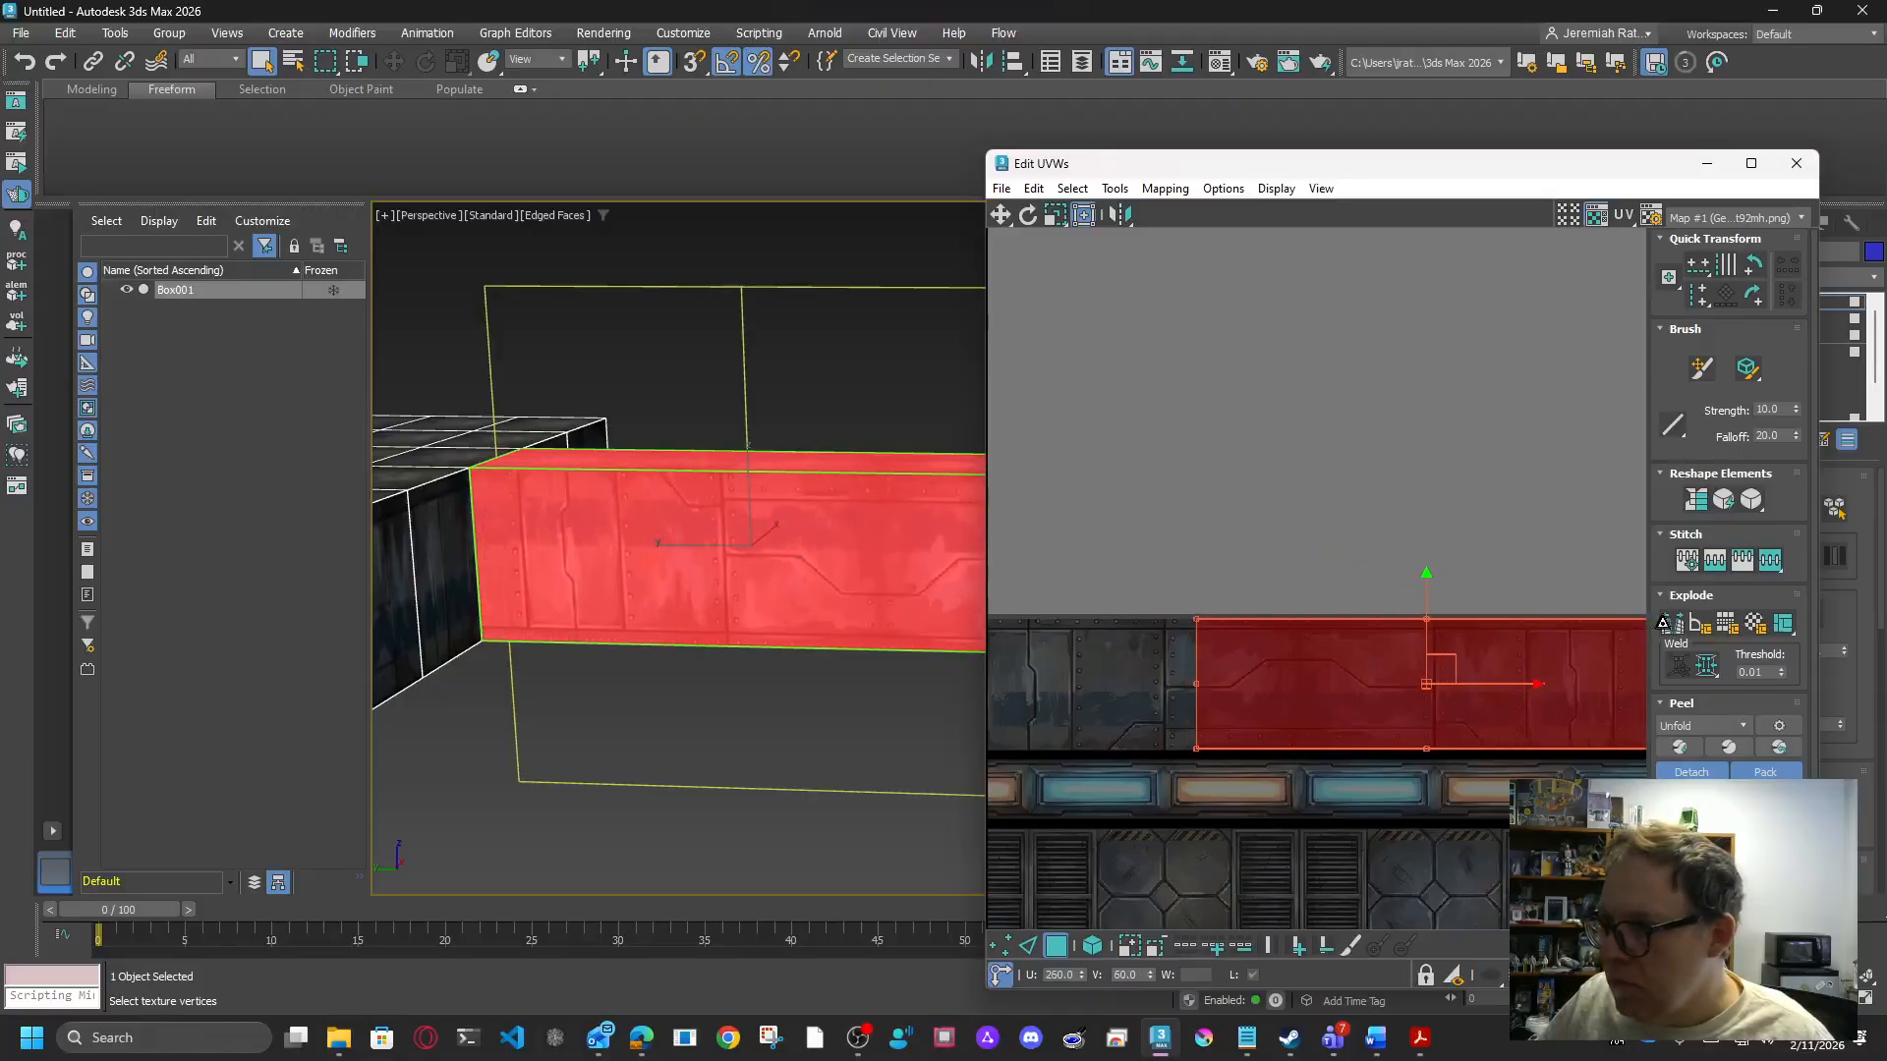
pyautogui.moveTo(1409, 645); pyautogui.dragTo(1212, 636, button='middle')
pyautogui.scroll(2, 1445, 747)
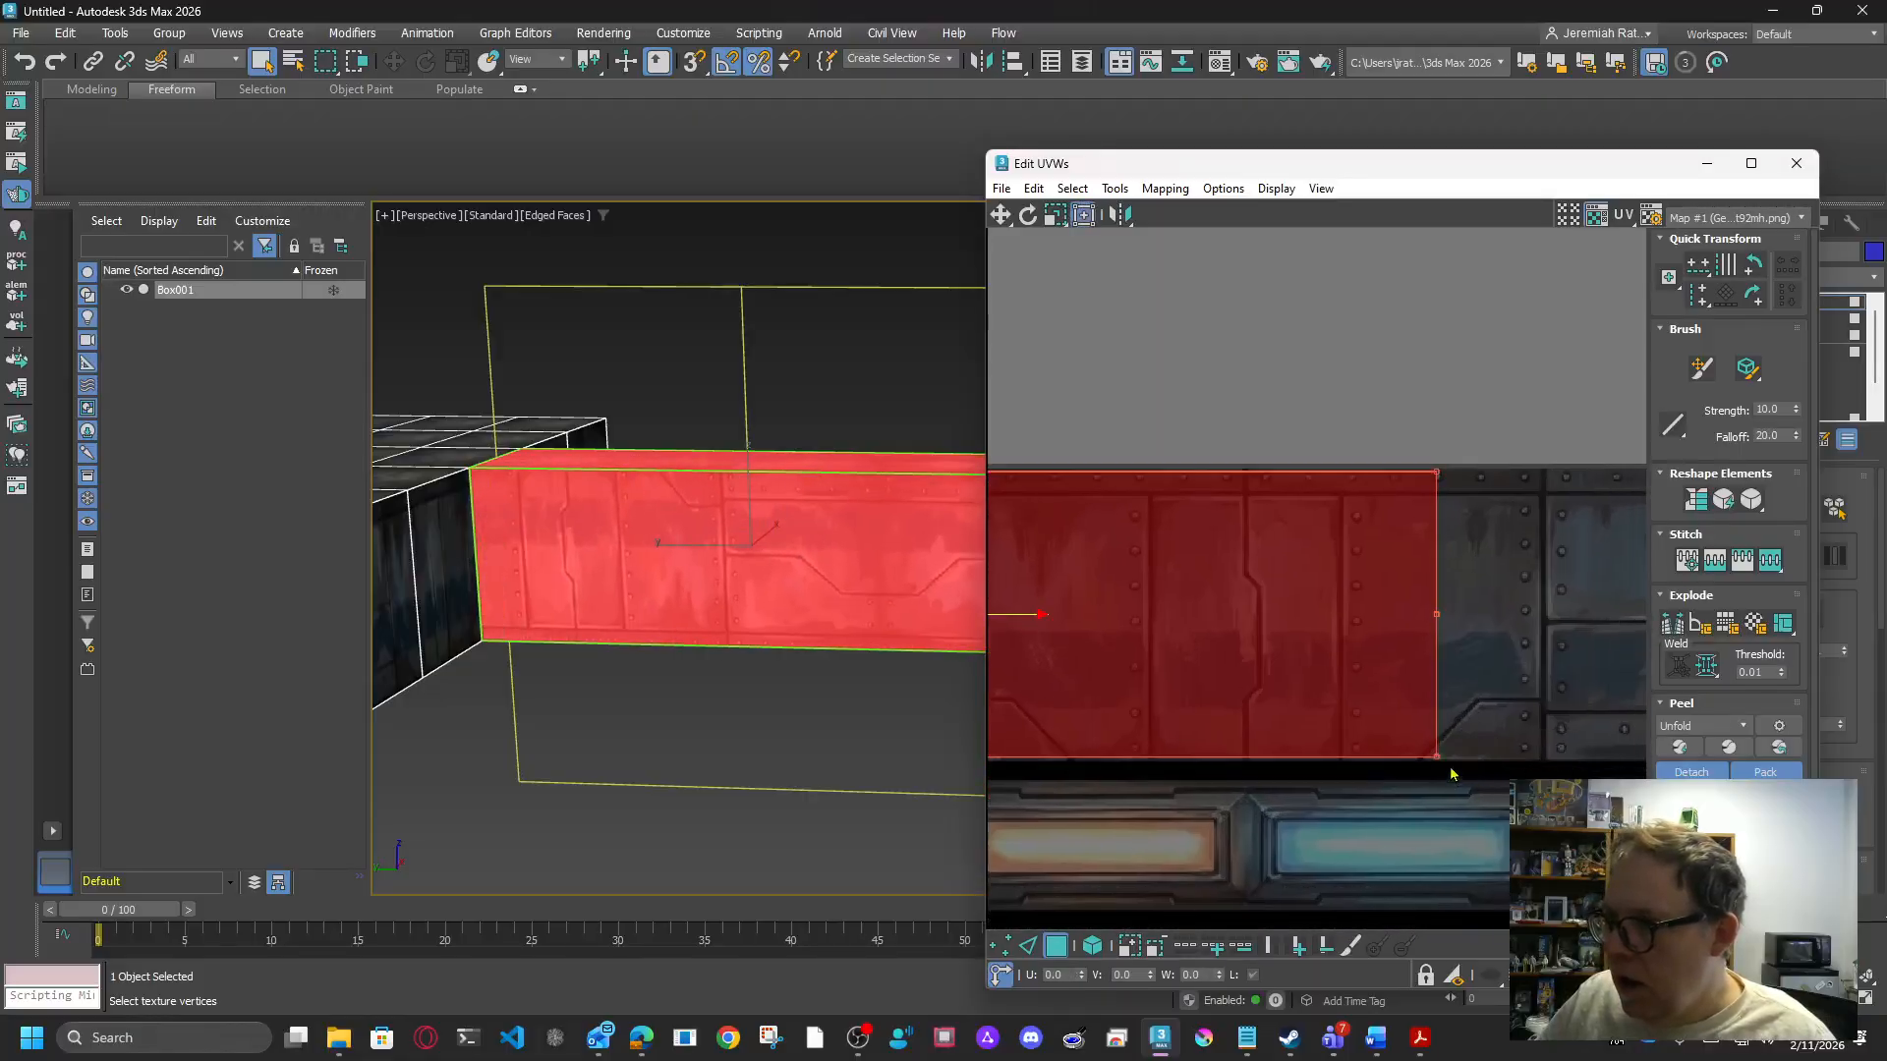
pyautogui.moveTo(1464, 755); pyautogui.dragTo(1566, 755)
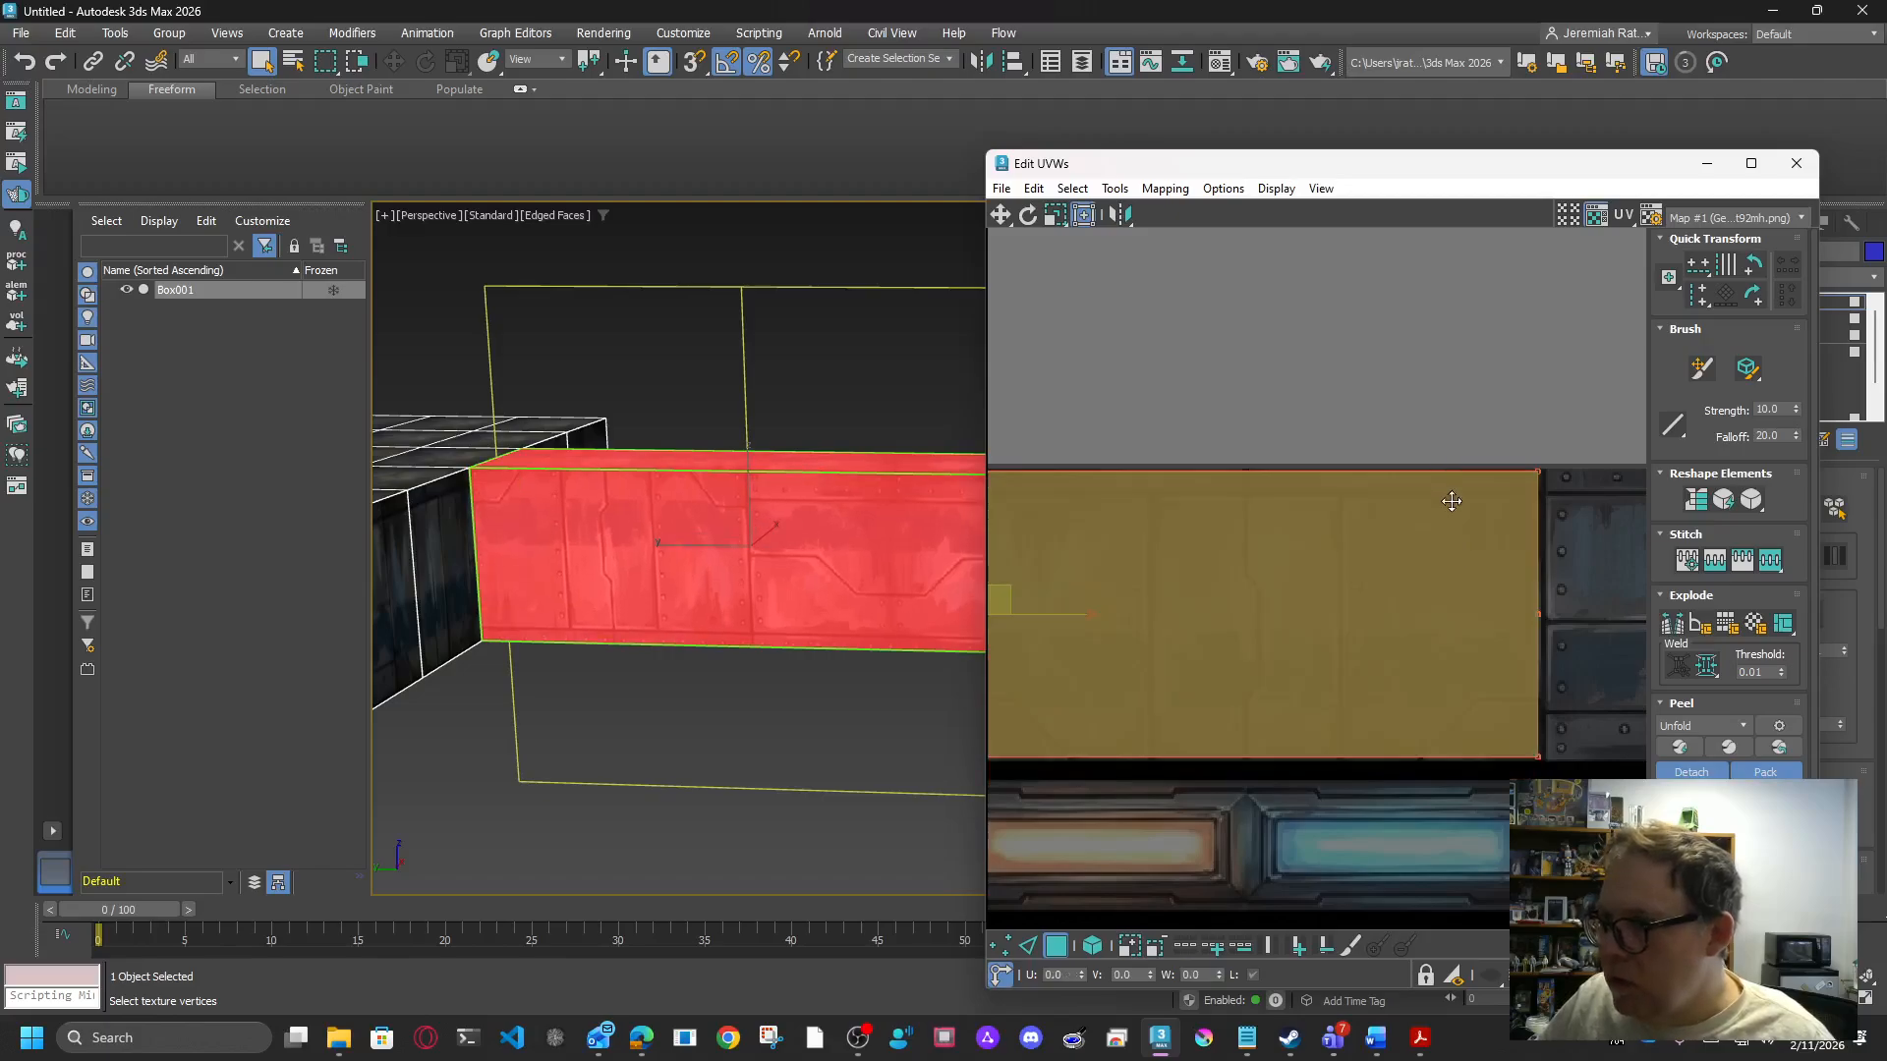
# Step: Turn off the angle and percent snaps and align the UV rectangle's upper-right corner with the panel seam
pyautogui.scroll(2, 1596, 552)
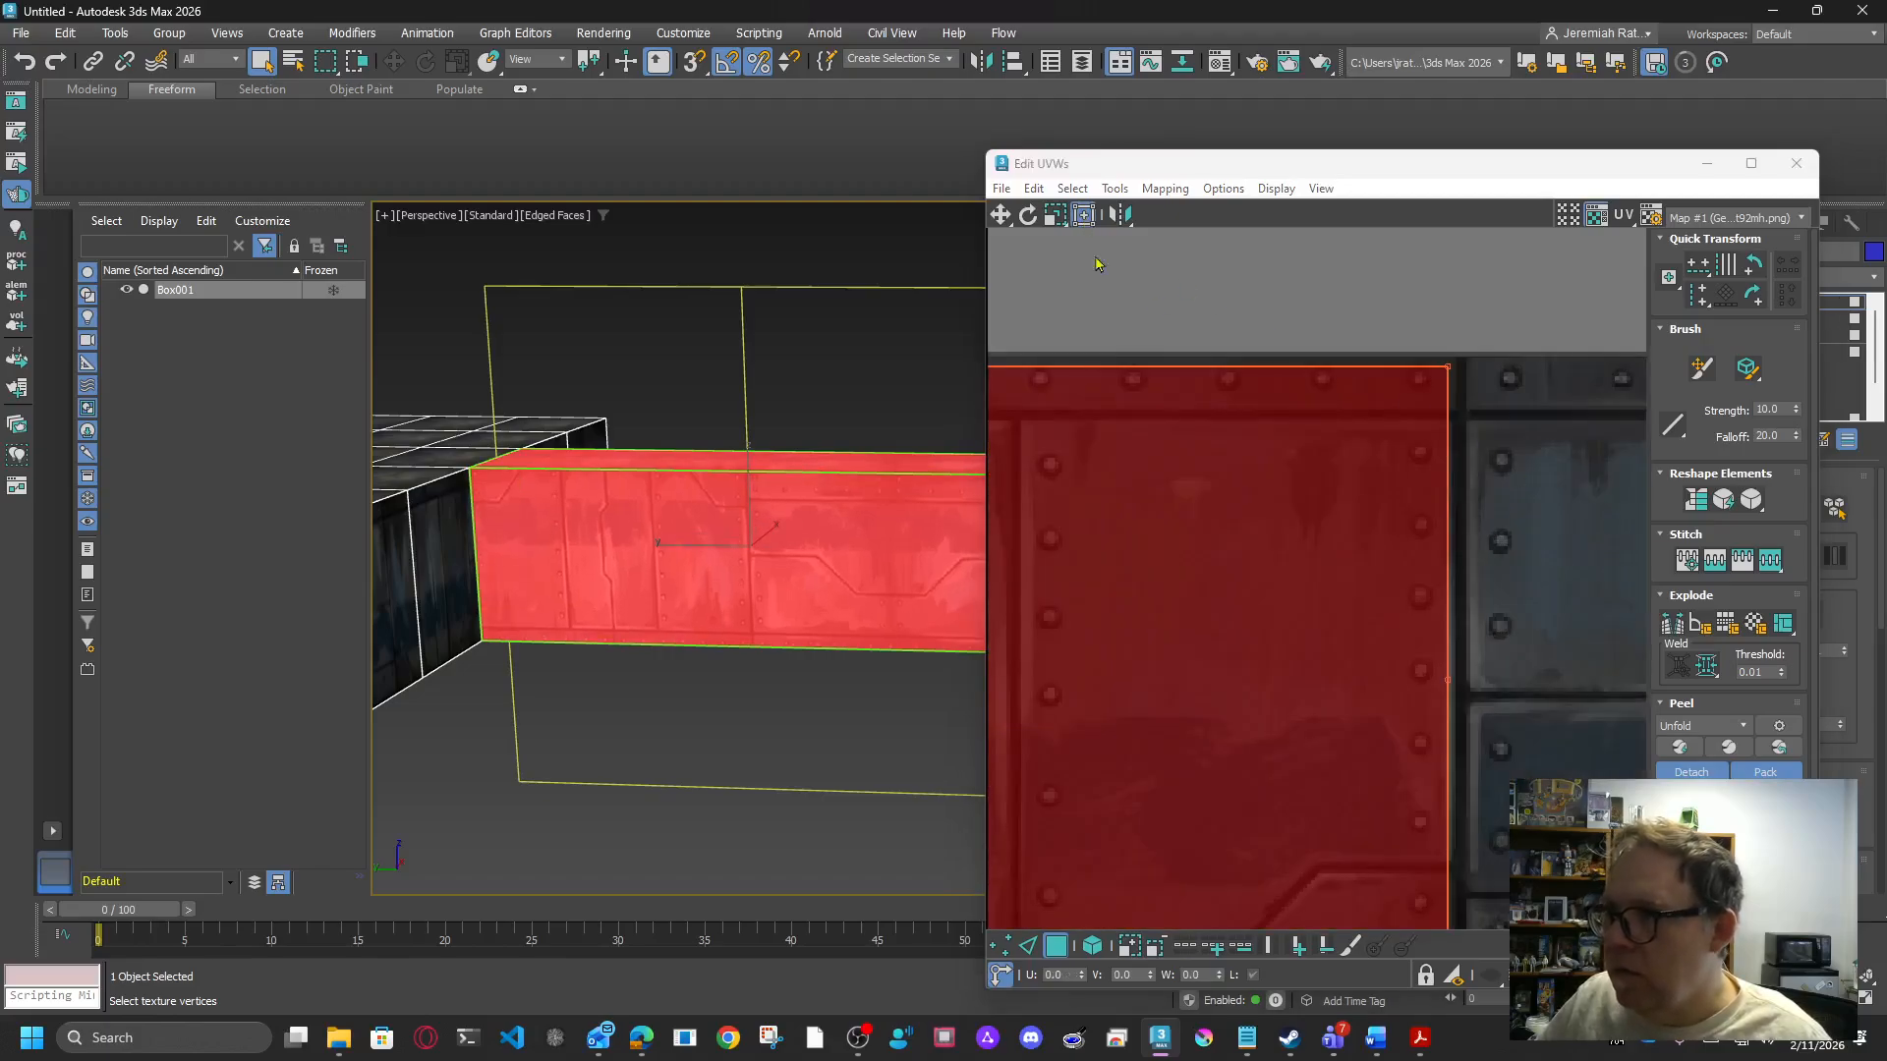
pyautogui.click(727, 61)
pyautogui.click(758, 61)
pyautogui.moveTo(1533, 447); pyautogui.dragTo(1512, 540, button='middle')
pyautogui.scroll(2, 1471, 485)
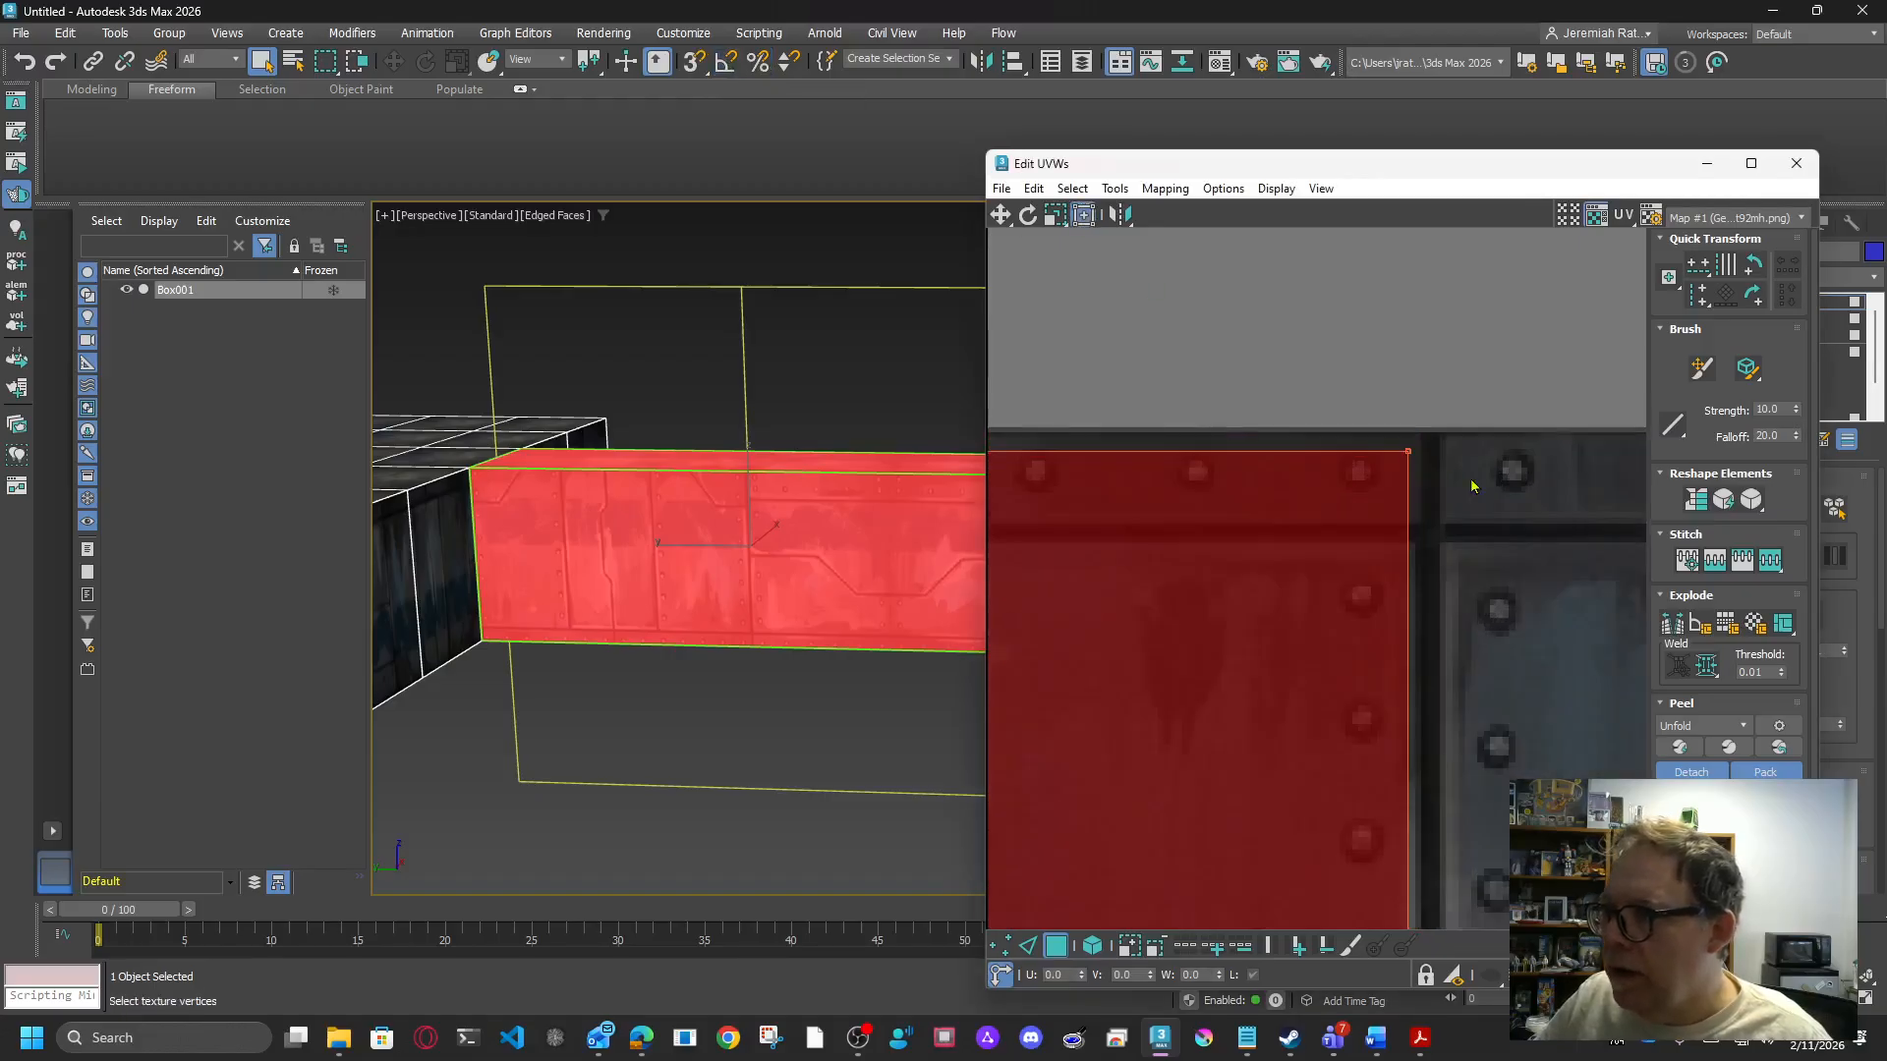
pyautogui.moveTo(1409, 447); pyautogui.dragTo(1439, 429)
pyautogui.scroll(-3, 1446, 766)
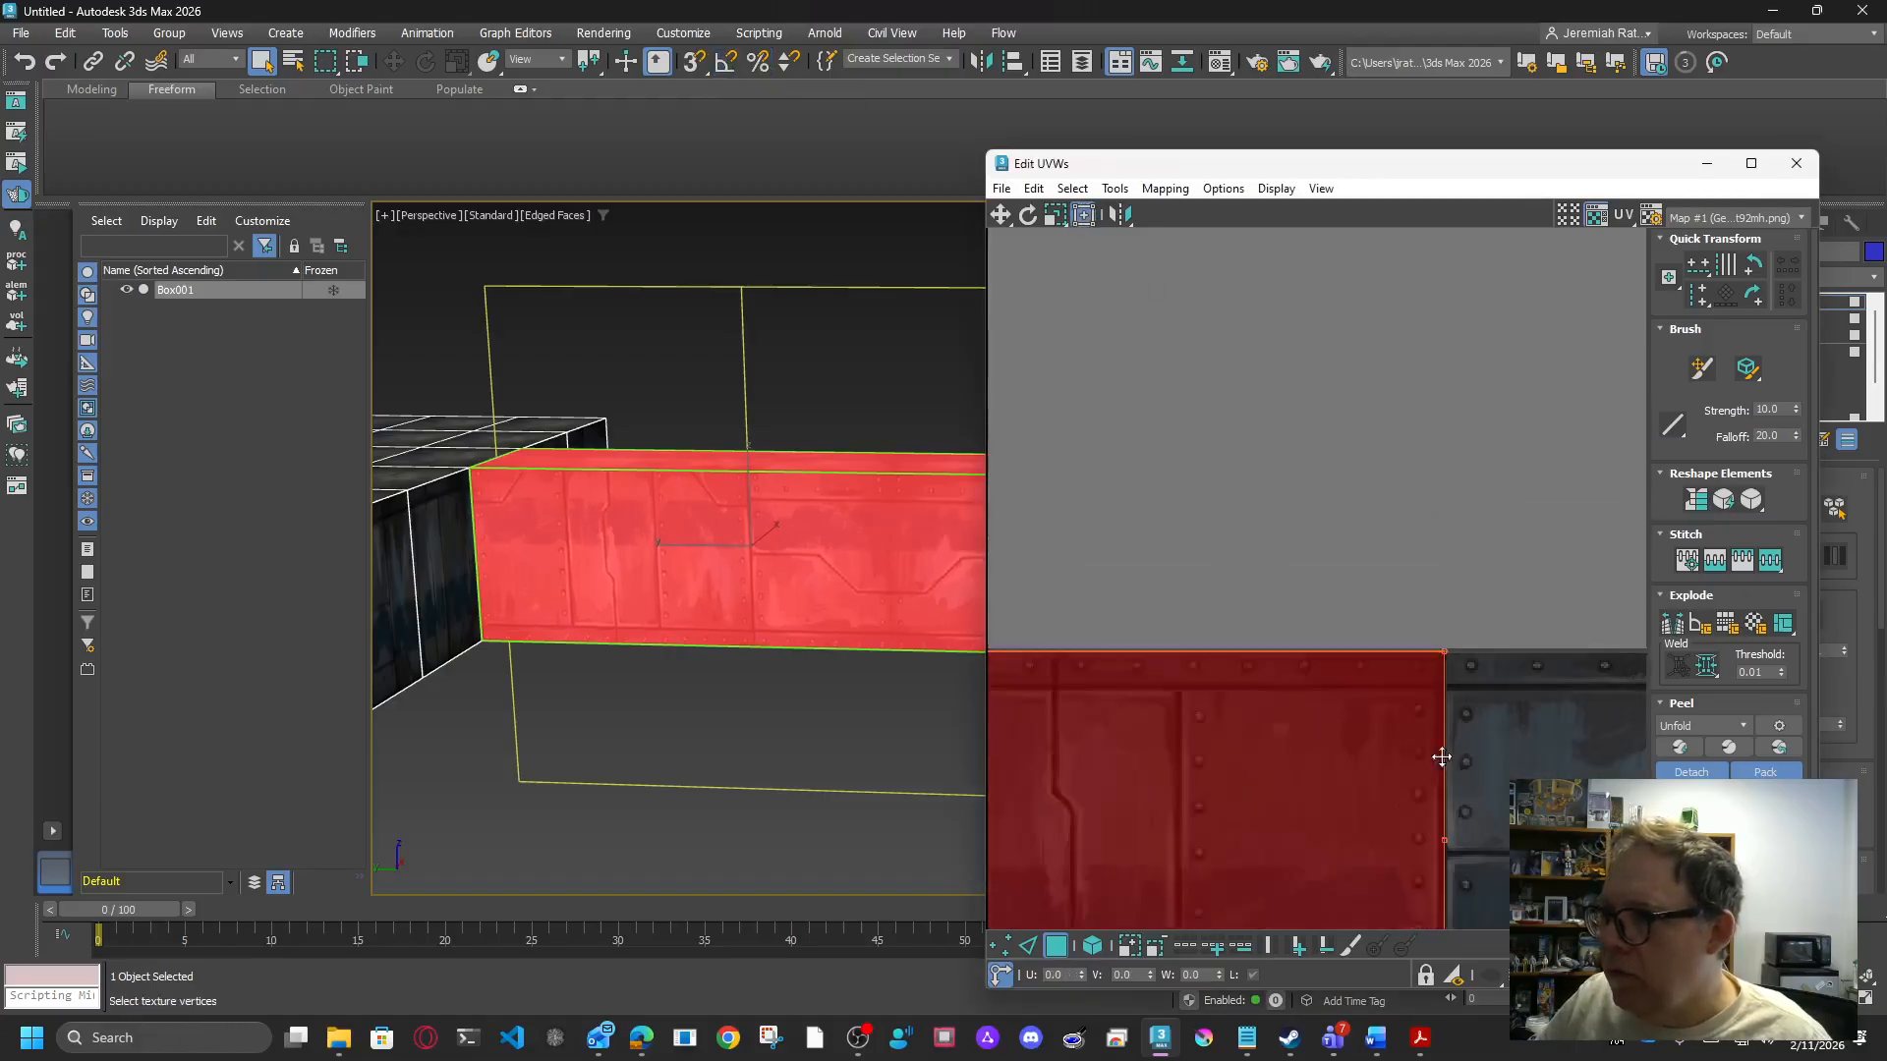
# Step: Adjust the UV rectangle's lower-left corner to the panel strip's edge and close the UV editor
pyautogui.moveTo(1445, 767); pyautogui.dragTo(1696, 499, button='middle')
pyautogui.moveTo(1205, 835); pyautogui.dragTo(1651, 804, button='middle')
pyautogui.moveTo(1091, 762); pyautogui.dragTo(1582, 782, button='middle')
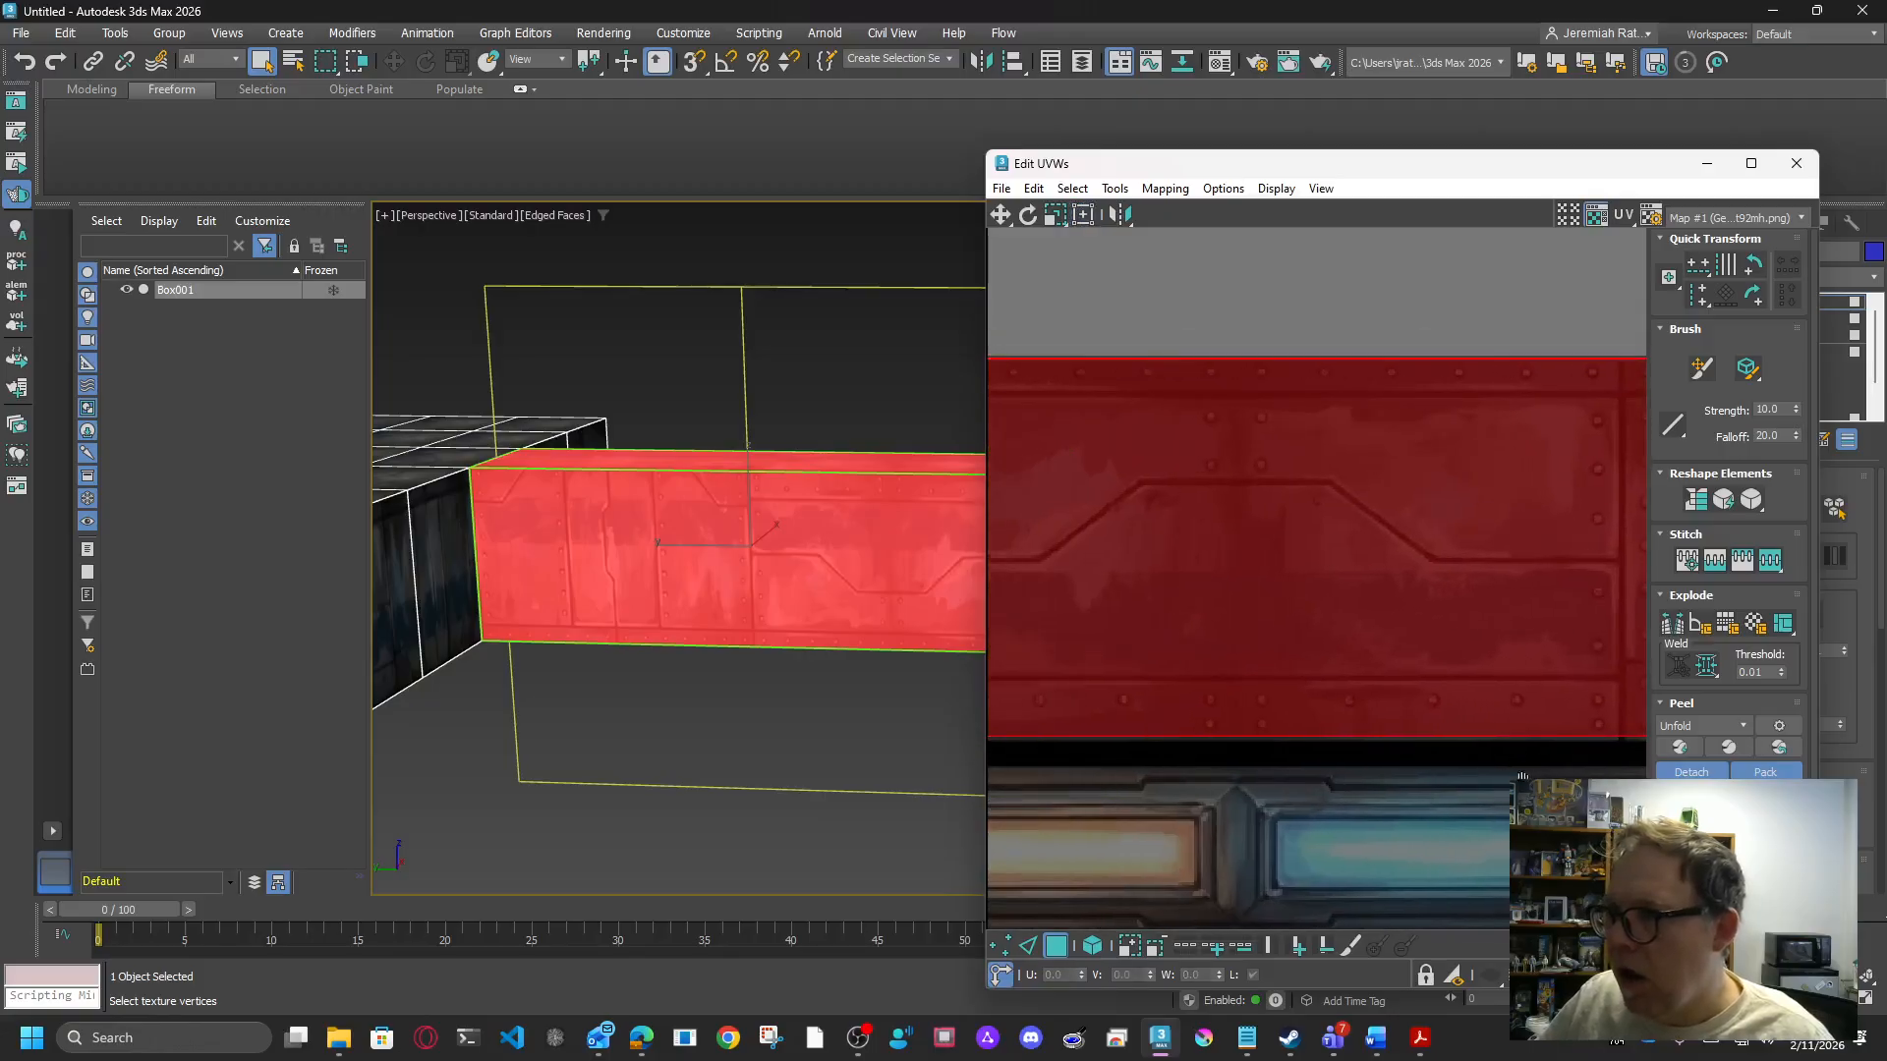
pyautogui.moveTo(1323, 770); pyautogui.dragTo(1589, 778, button='middle')
pyautogui.moveTo(1314, 744); pyautogui.dragTo(1222, 748)
pyautogui.click(1206, 885)
pyautogui.moveTo(854, 807); pyautogui.dragTo(763, 822, button='middle')
pyautogui.click(1797, 164)
# Step: Collapse the box's modifiers by converting it to an Editable Poly, deselect it and view the textured extrusion
pyautogui.moveTo(1197, 615); pyautogui.dragTo(1337, 619, button='middle')
pyautogui.rightClick(853, 494)
pyautogui.moveTo(944, 742)
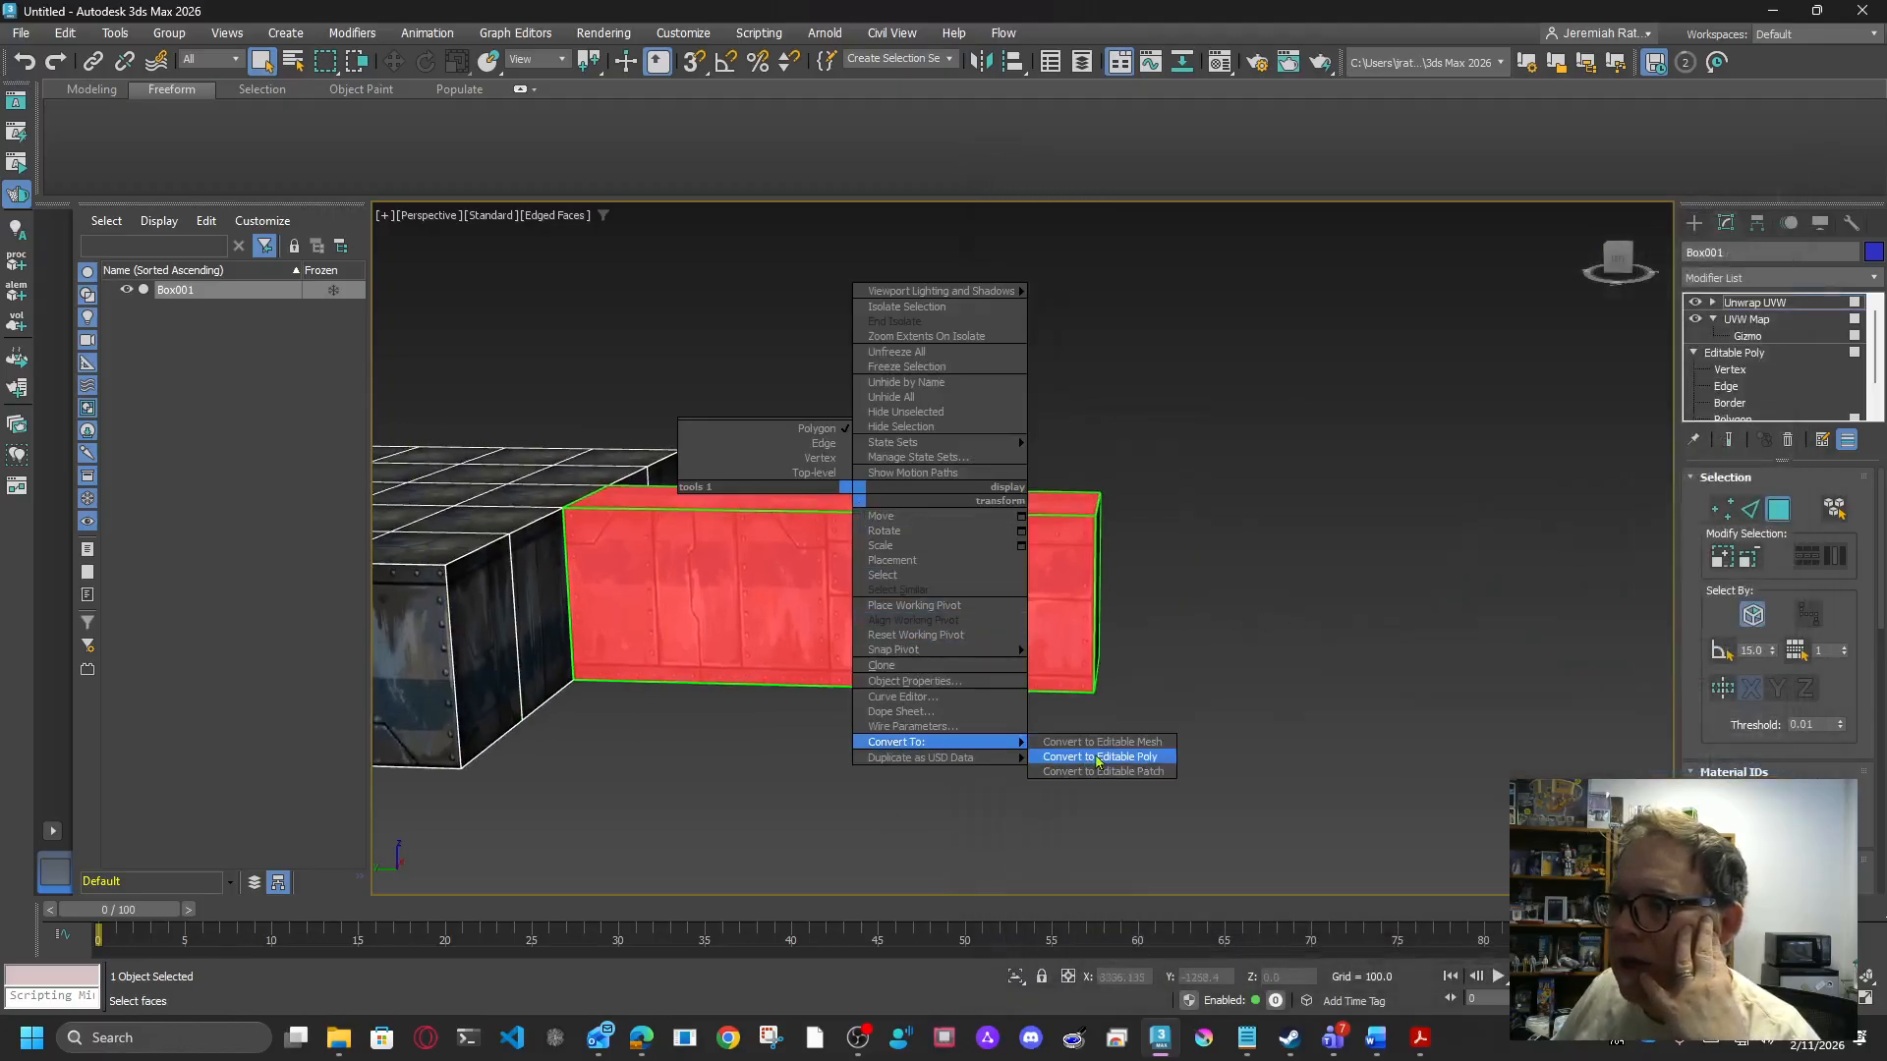
pyautogui.click(1130, 743)
pyautogui.click(1421, 488)
pyautogui.moveTo(1620, 265)
pyautogui.mouseDown()
pyautogui.moveTo(1494, 287)
pyautogui.moveTo(1612, 275)
pyautogui.mouseUp()
pyautogui.keyDown('alt'); pyautogui.moveTo(1022, 550); pyautogui.dragTo(875, 613, button='middle'); pyautogui.keyUp('alt')
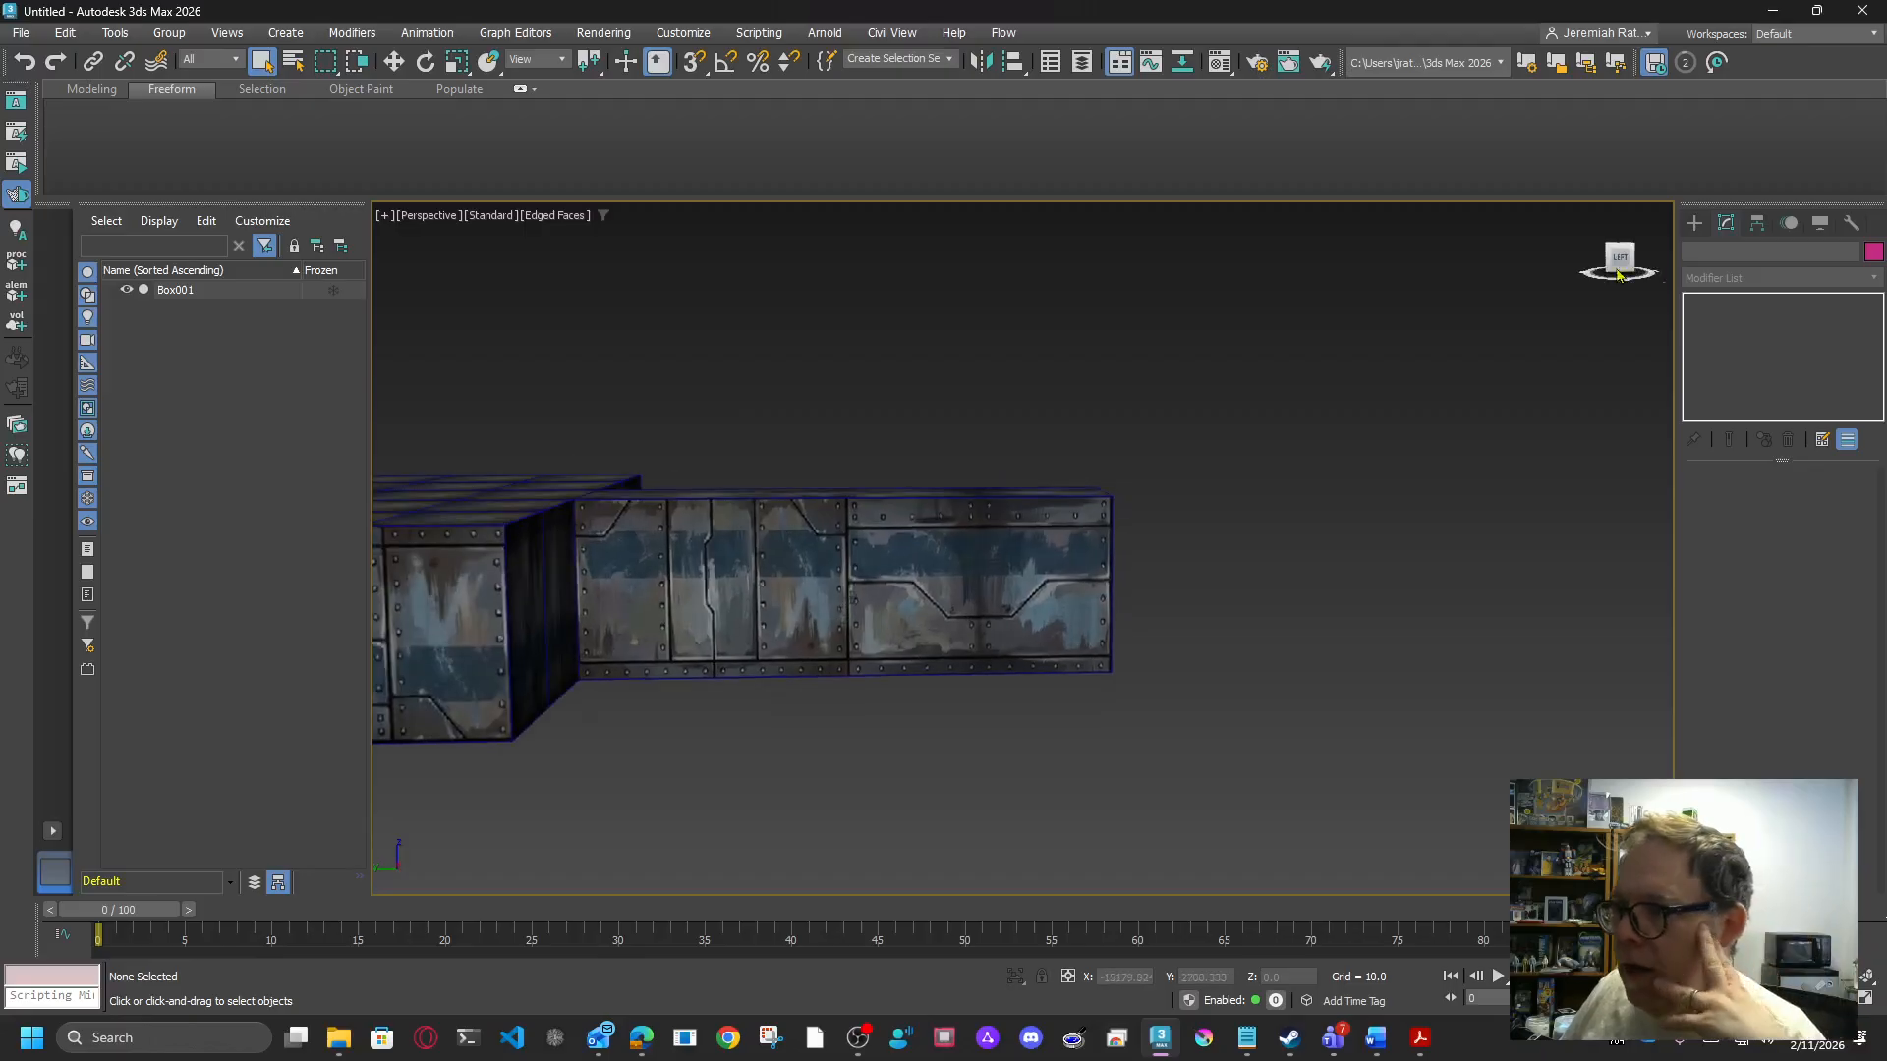
# Step: Select the textured box and pick the long side polygon of its extruded arm
pyautogui.click(874, 613)
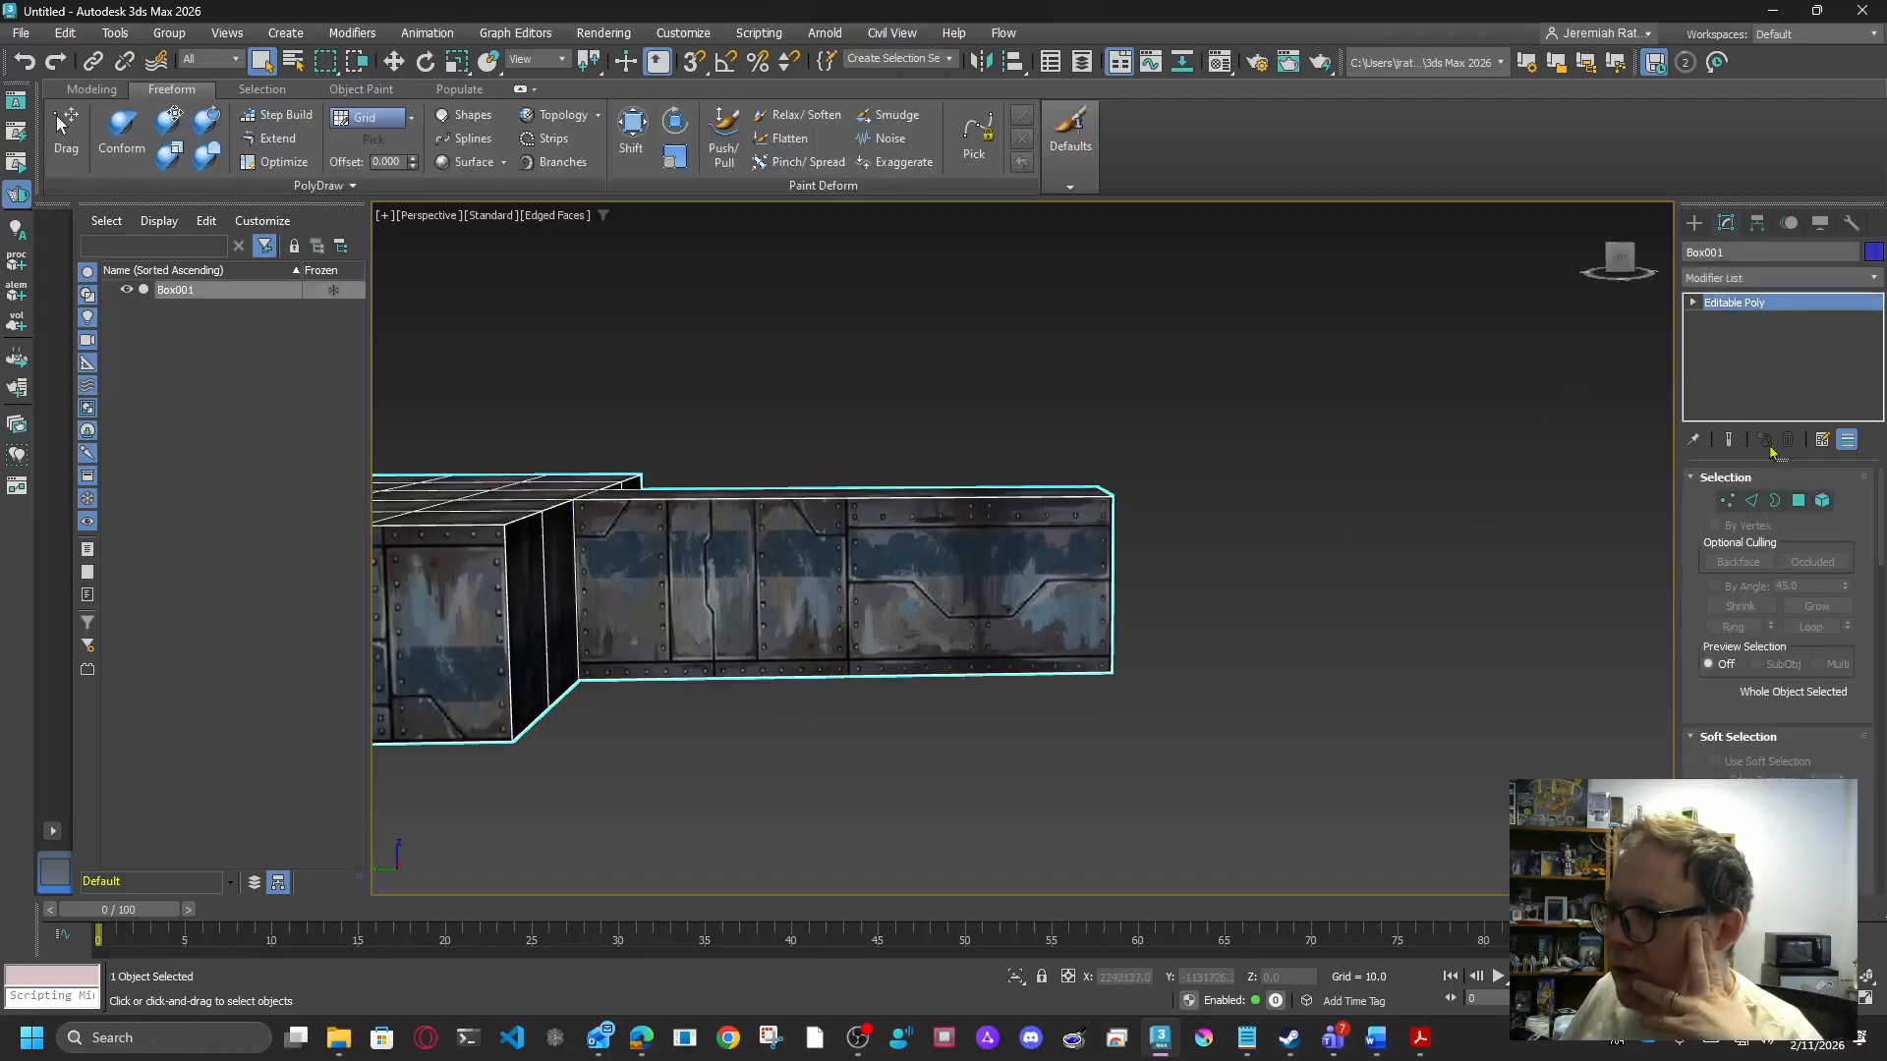
pyautogui.click(1798, 500)
pyautogui.click(768, 575)
pyautogui.click(1133, 666)
pyautogui.click(811, 585)
pyautogui.scroll(-3, 1093, 657)
pyautogui.scroll(3, 973, 695)
pyautogui.moveTo(869, 665); pyautogui.dragTo(869, 742, button='middle')
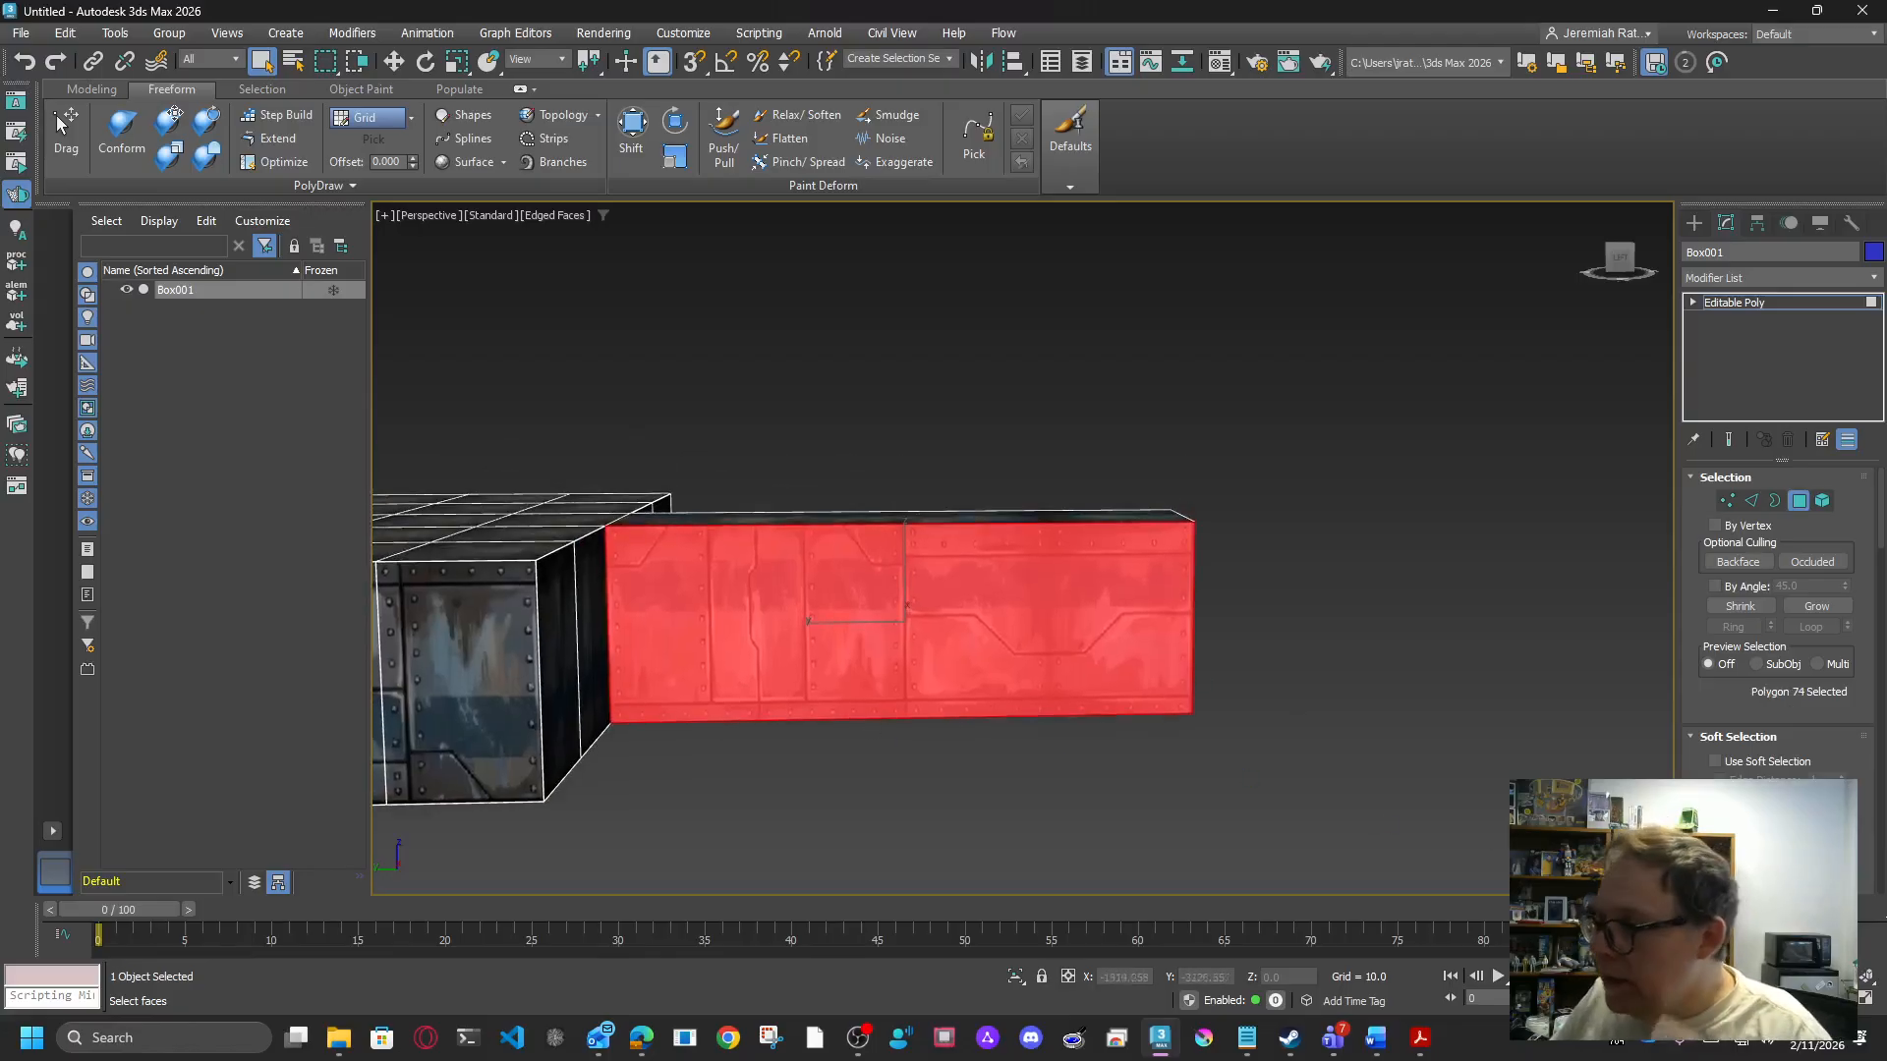
# Step: Try insetting the arm's side polygon freehand by about 70 units, and undo the inset
pyautogui.scroll(-5, 1705, 706)
pyautogui.scroll(-5, 1683, 722)
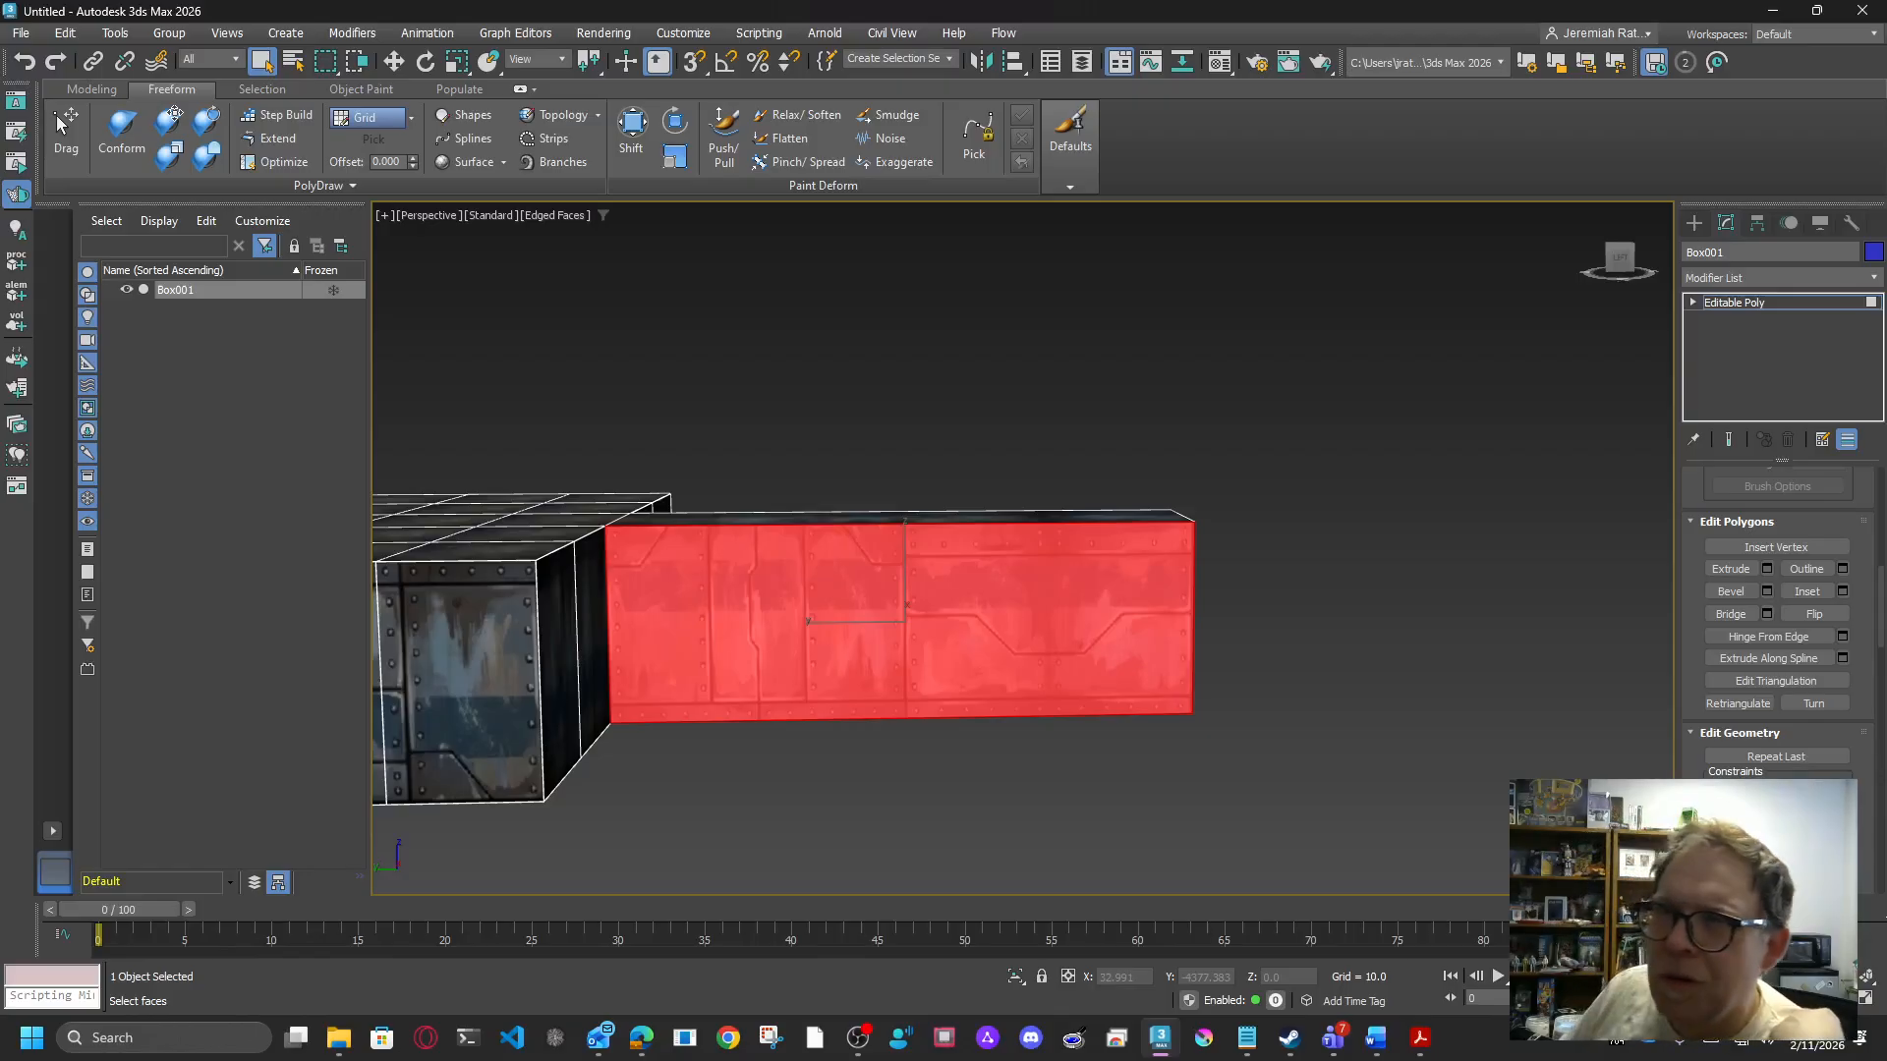
pyautogui.click(1807, 591)
pyautogui.moveTo(878, 667); pyautogui.dragTo(914, 704, button='middle')
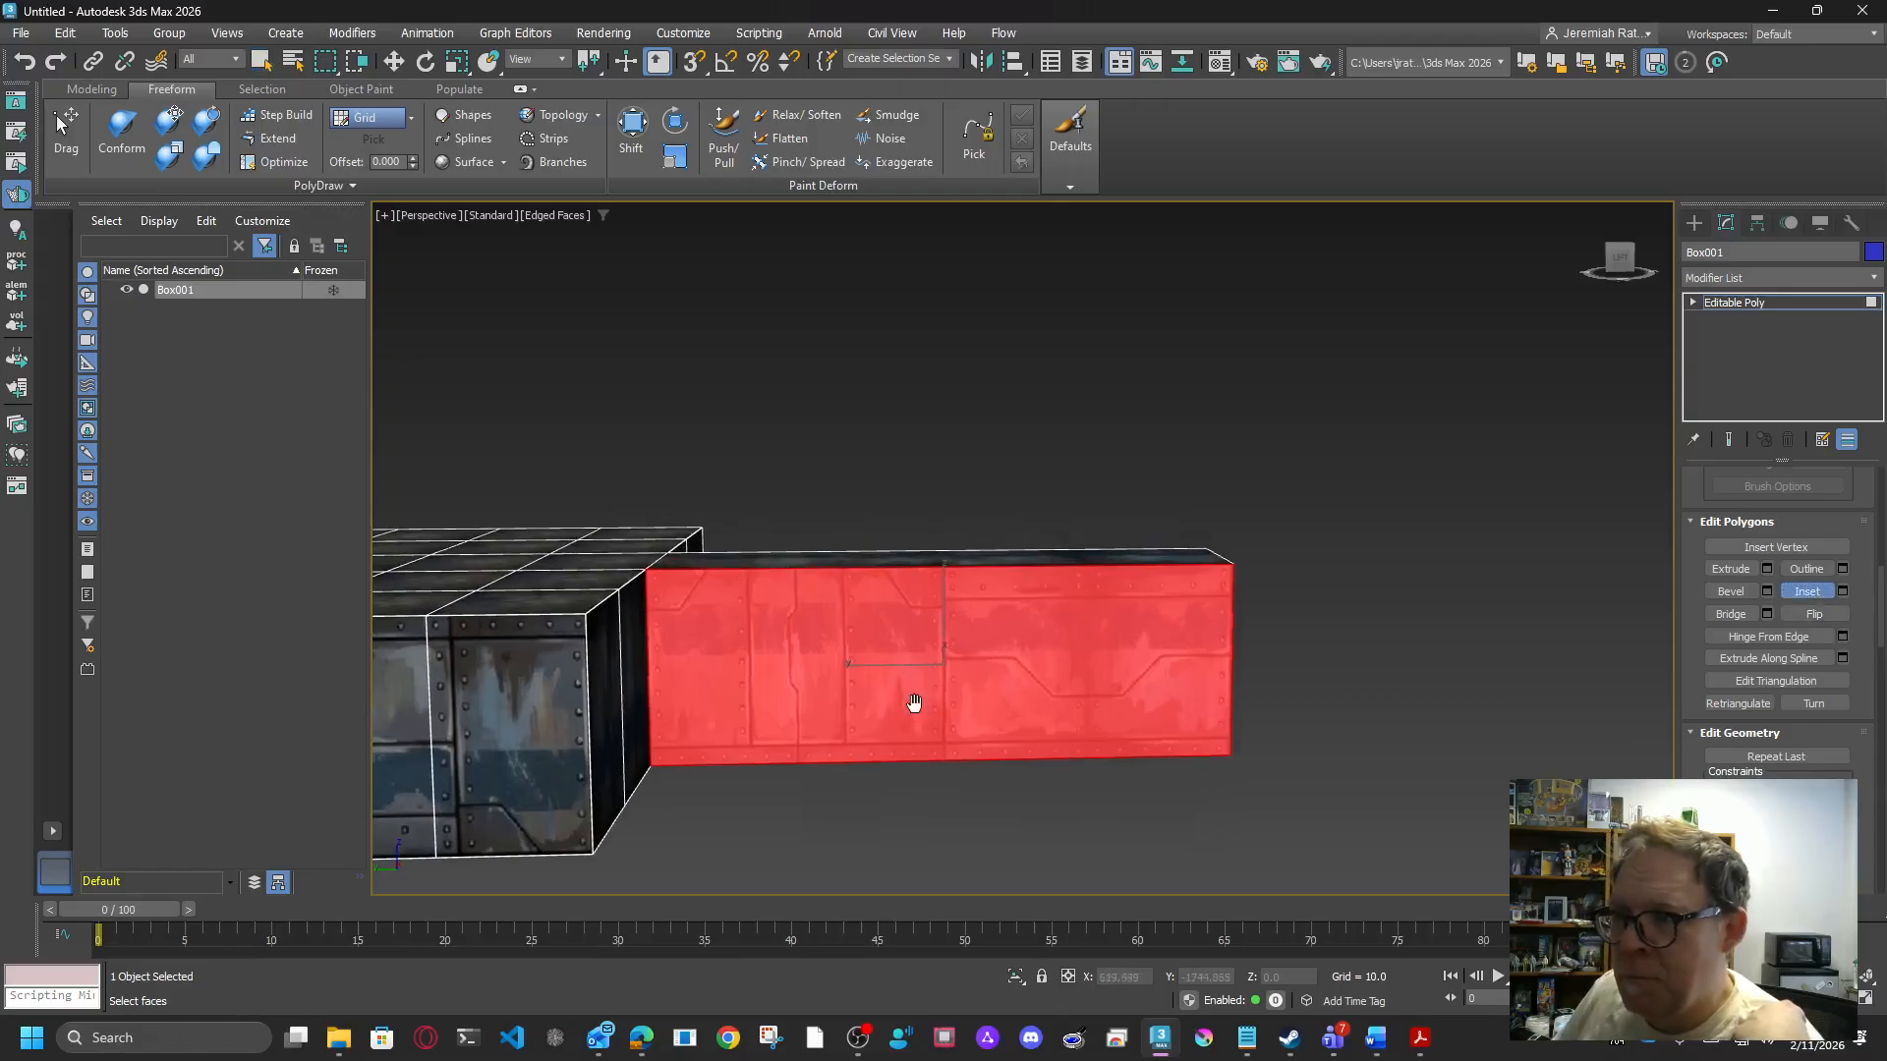
pyautogui.scroll(2, 914, 700)
pyautogui.moveTo(926, 640); pyautogui.dragTo(581, 645)
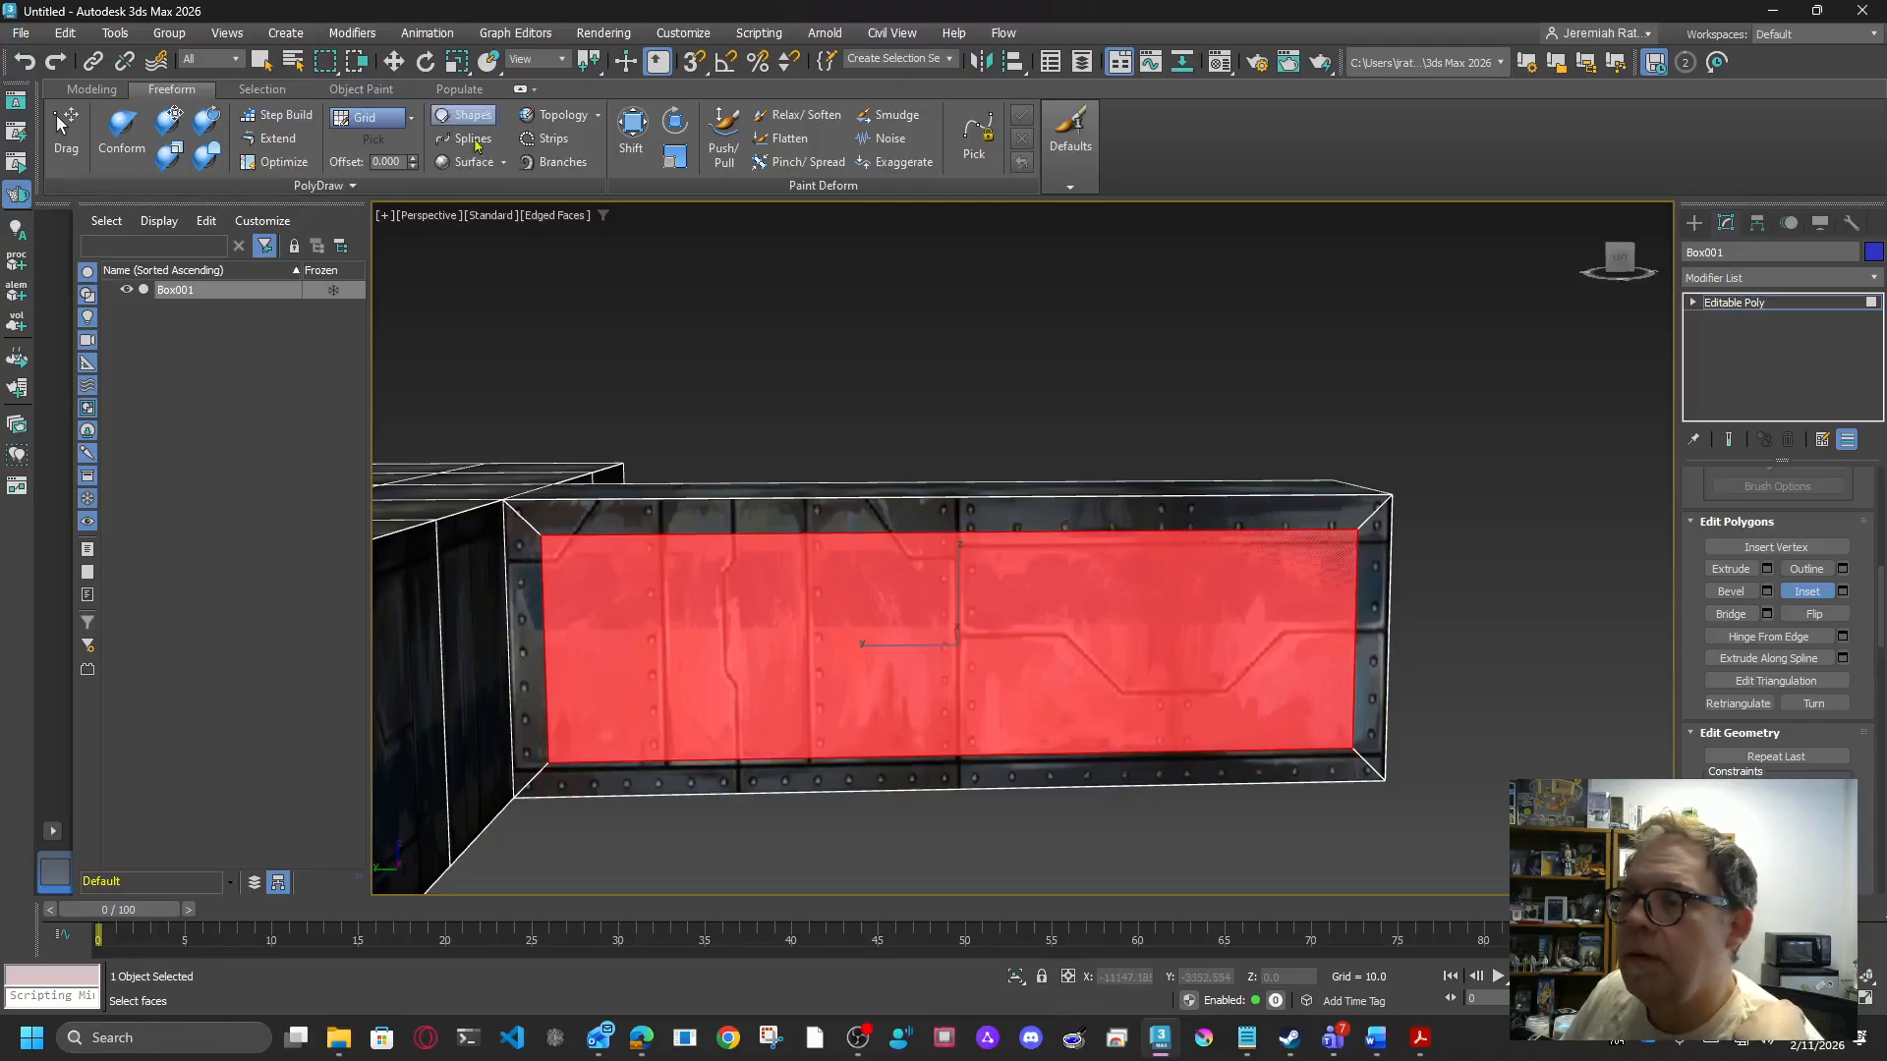
pyautogui.hotkey('ctrl', 'z')
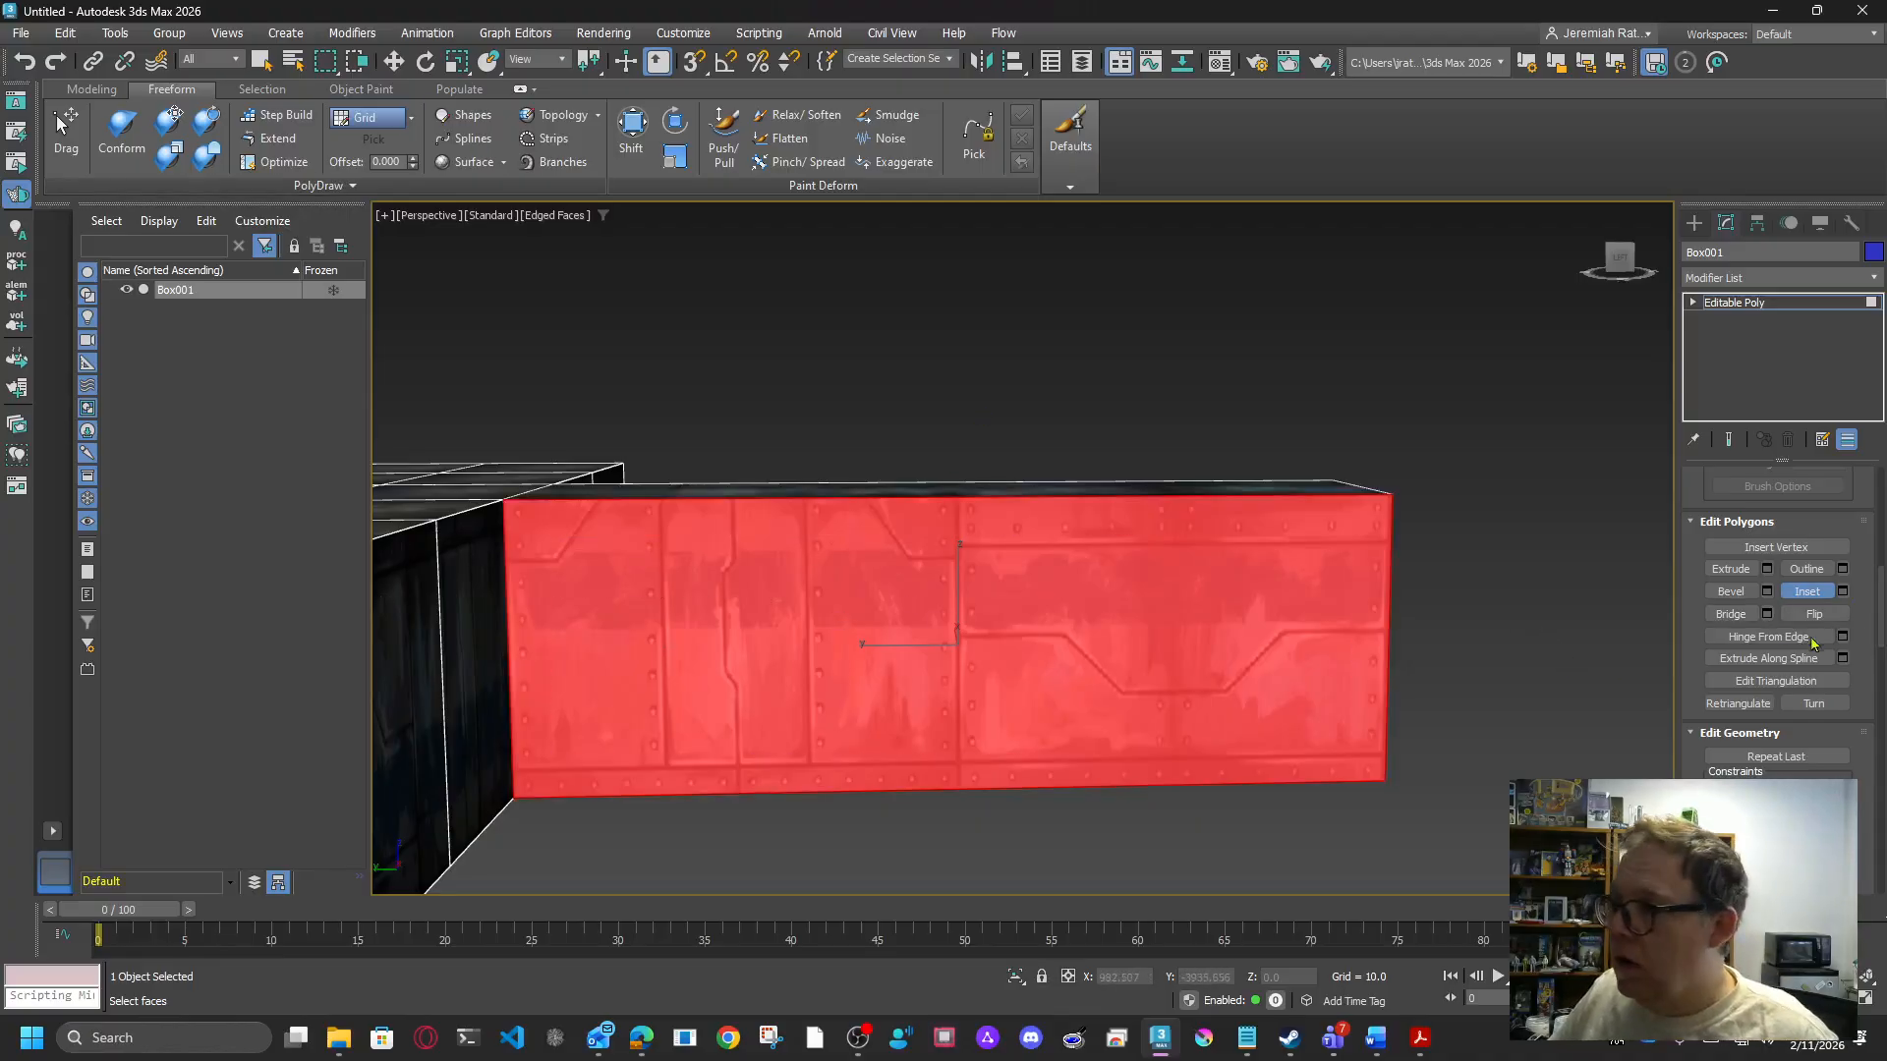
# Step: Inset the arm's side polygon by an amount of 162.123
pyautogui.click(1844, 591)
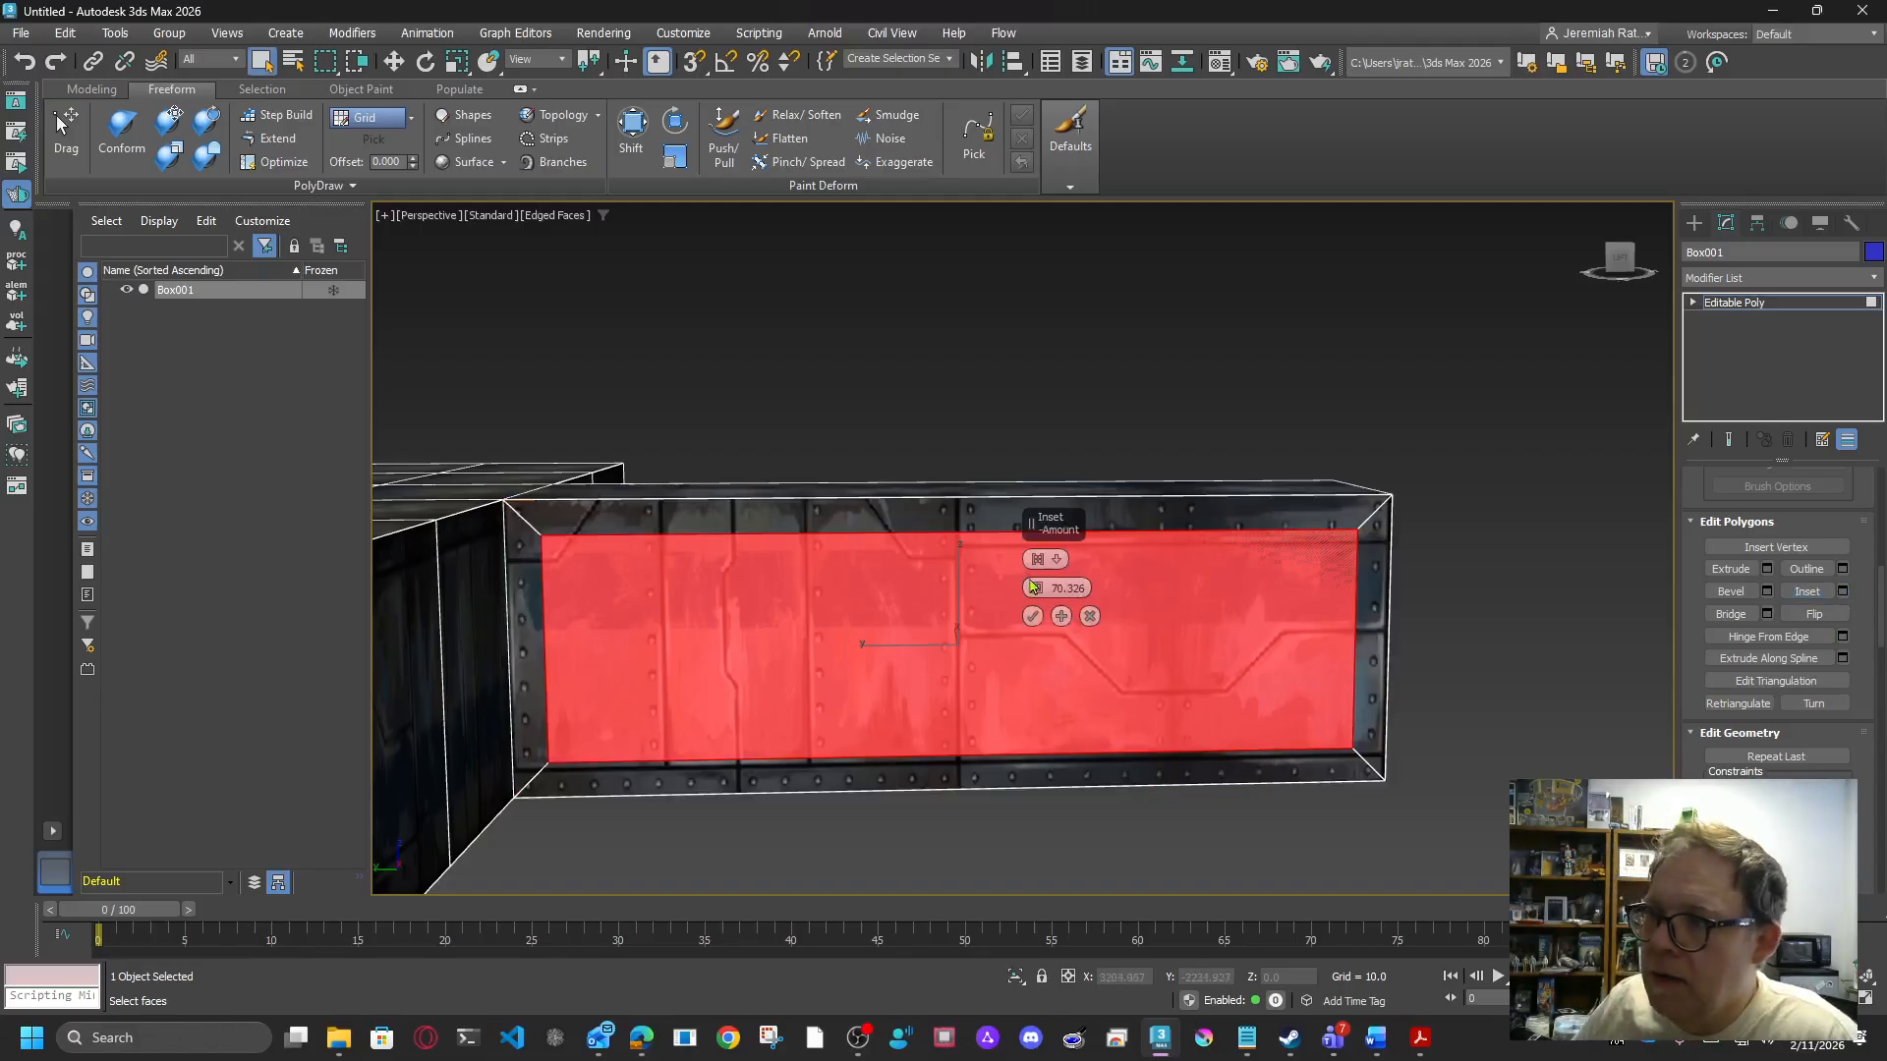
pyautogui.moveTo(1037, 594); pyautogui.dragTo(1034, 986)
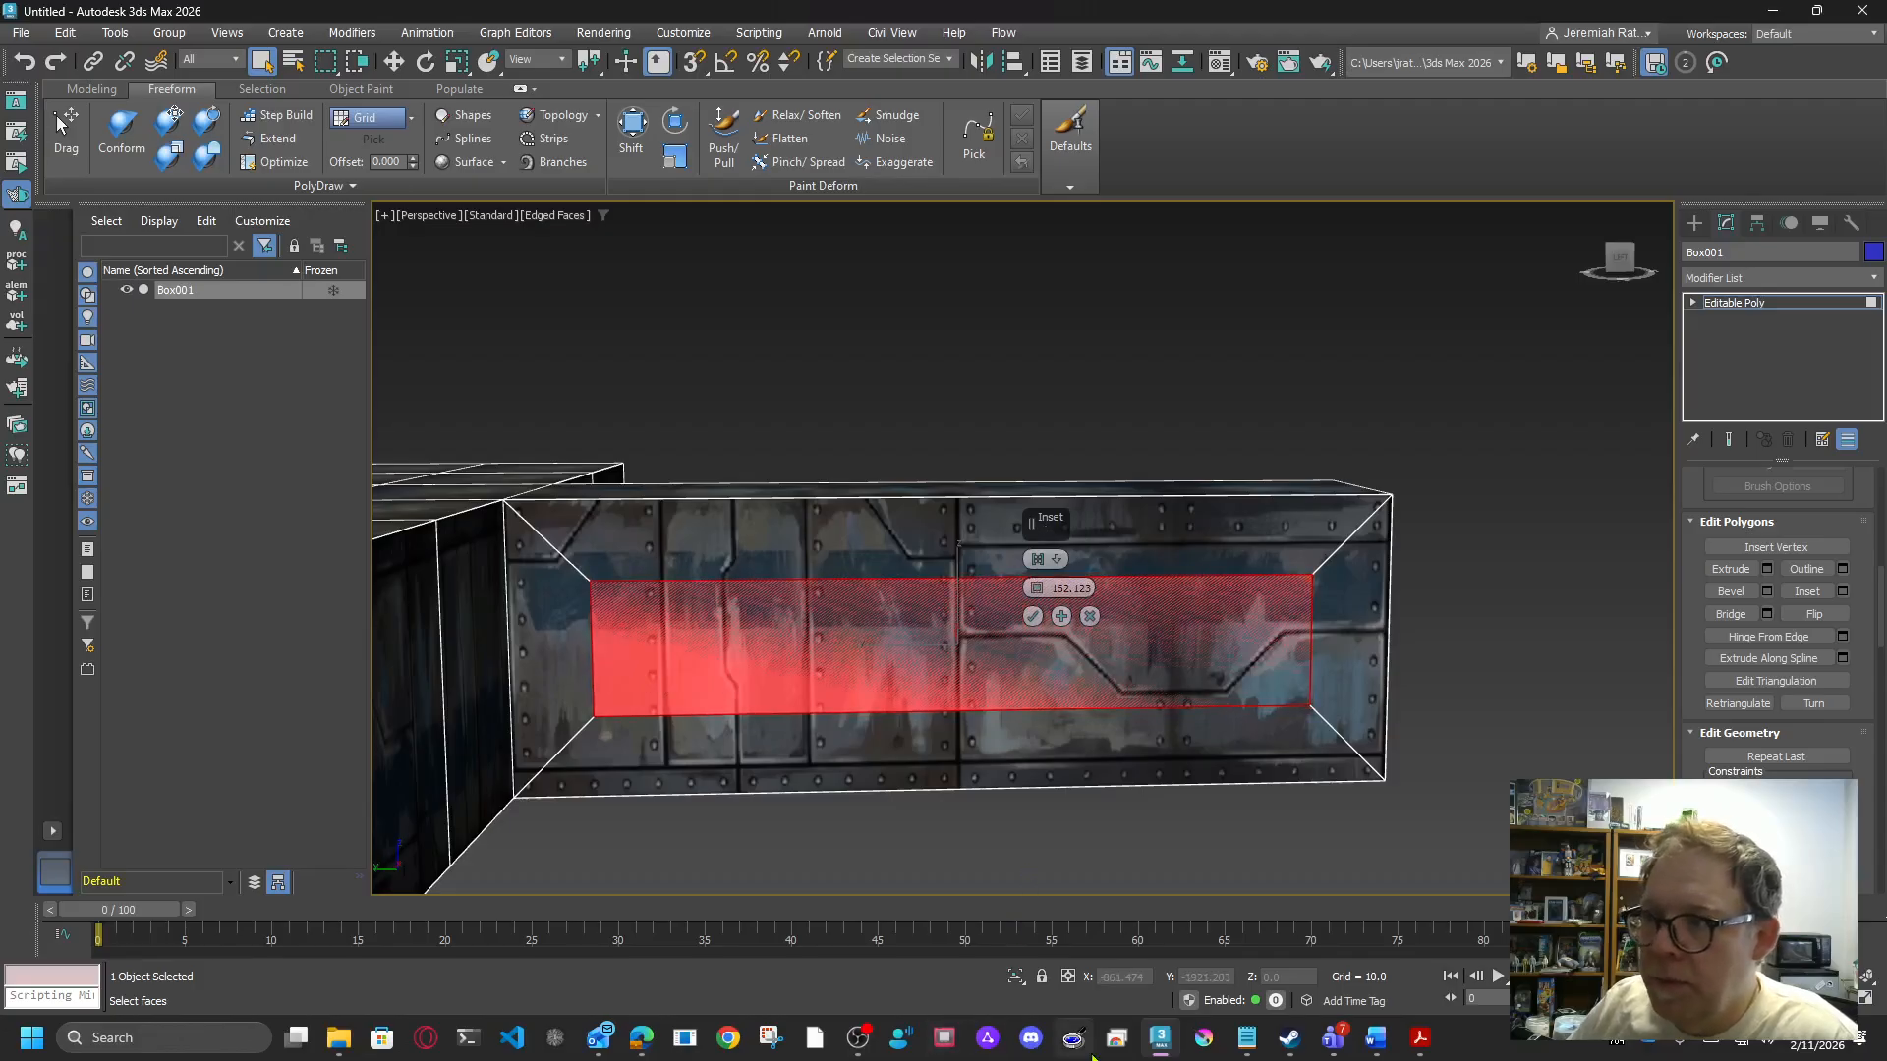
pyautogui.click(1032, 616)
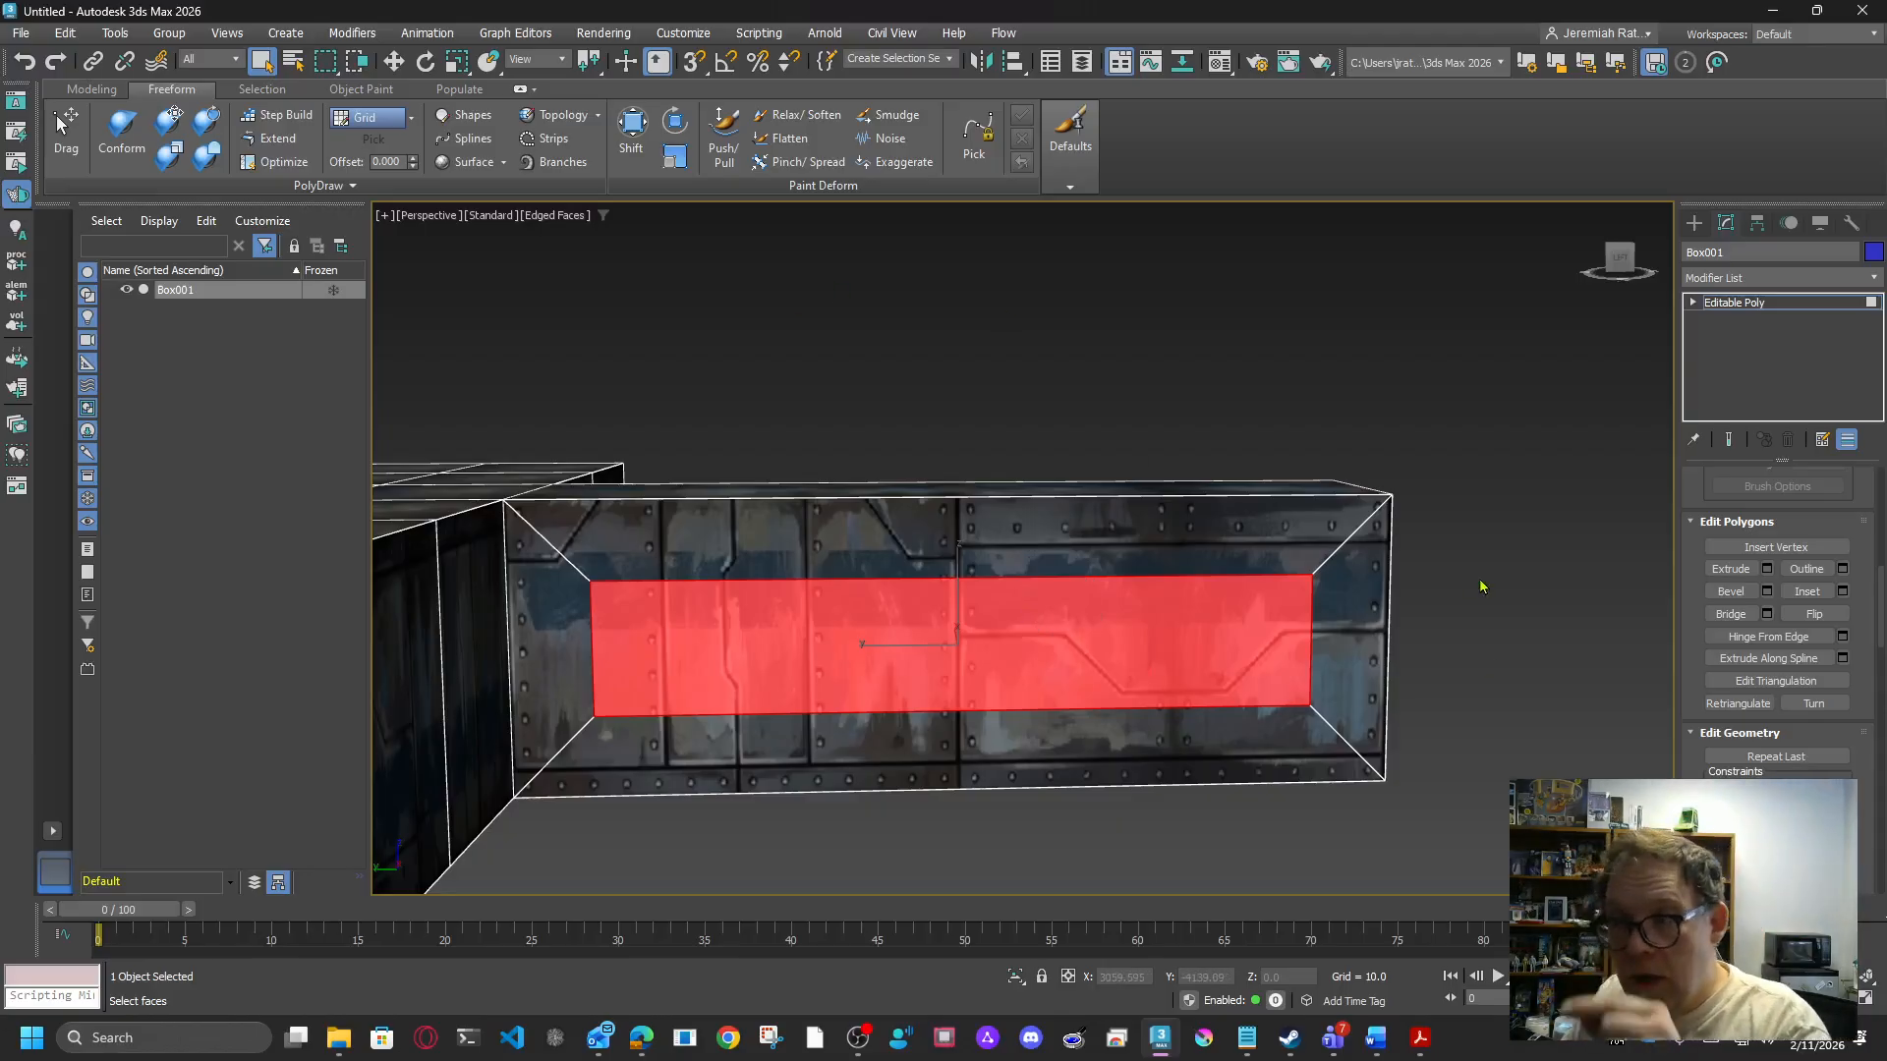
# Step: Apply Unwrap UVW to the inset polygon and show the Map #1 trim-sheet texture in the UV editor
pyautogui.click(1745, 279)
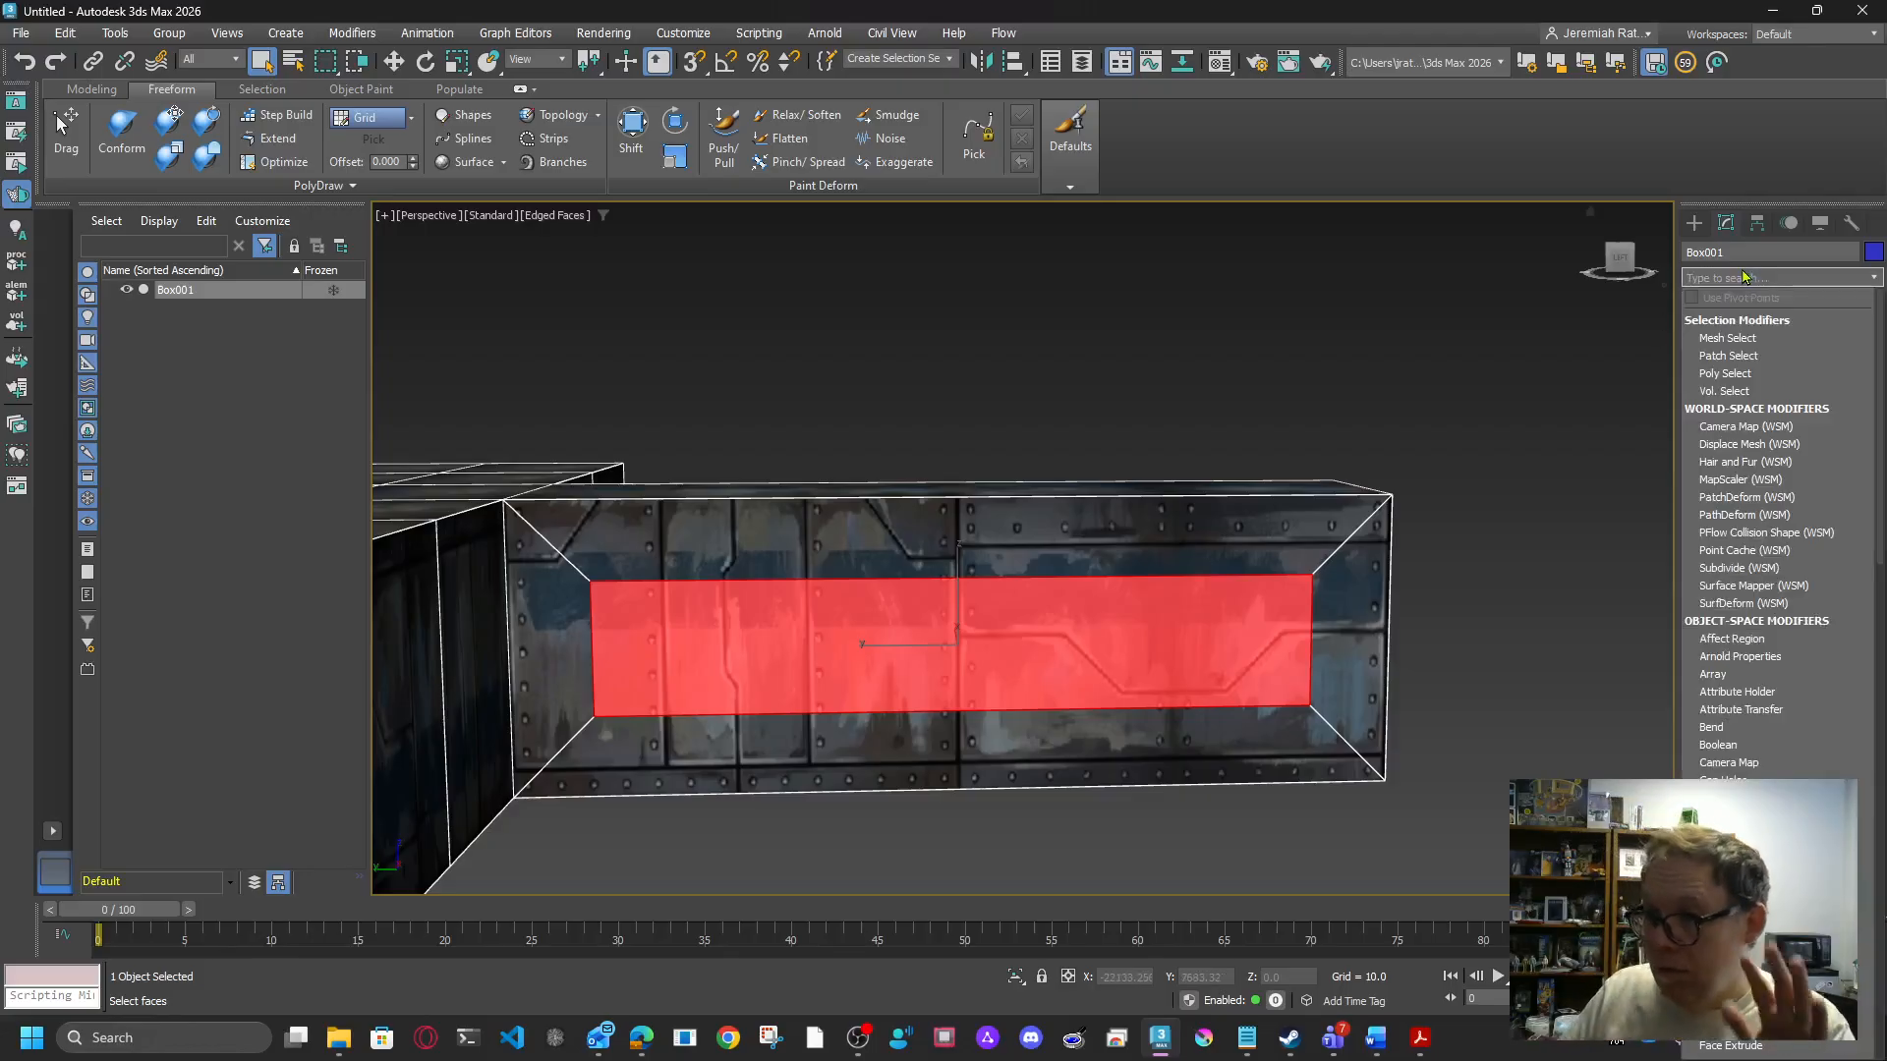
pyautogui.write('u')
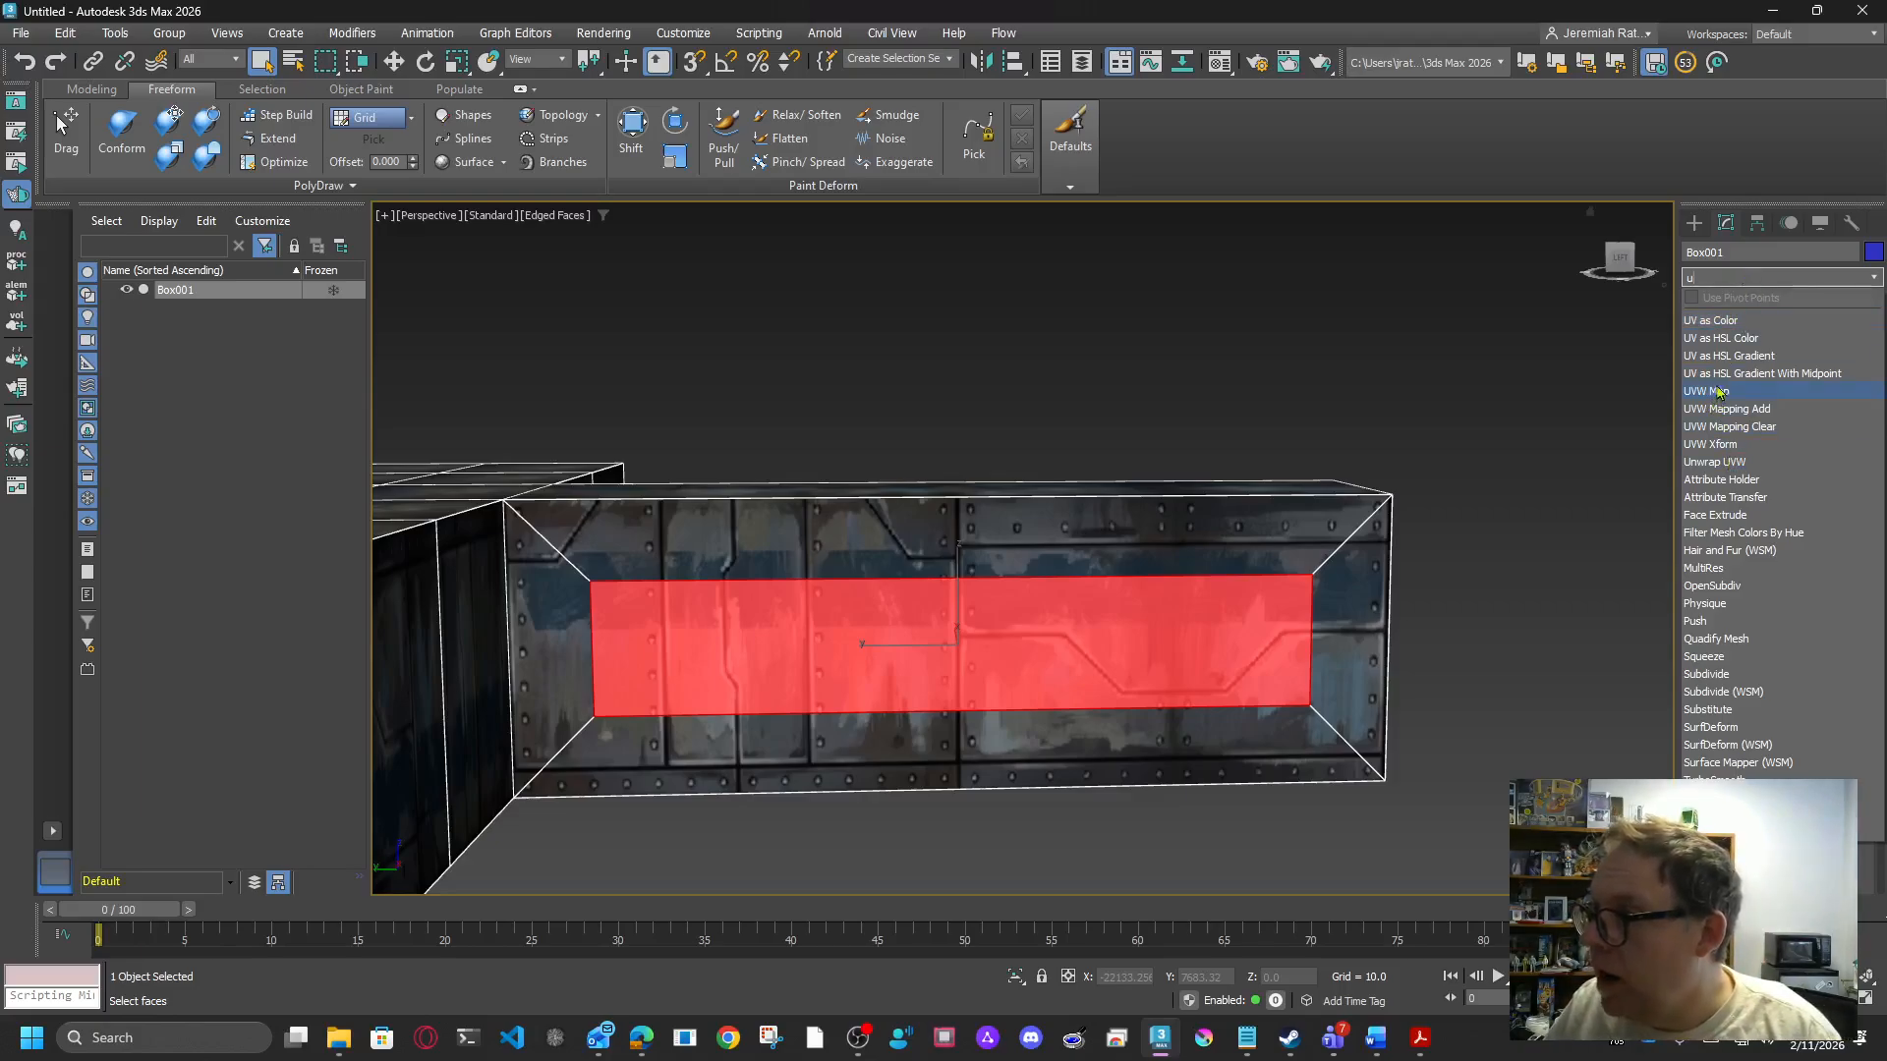
pyautogui.click(1715, 462)
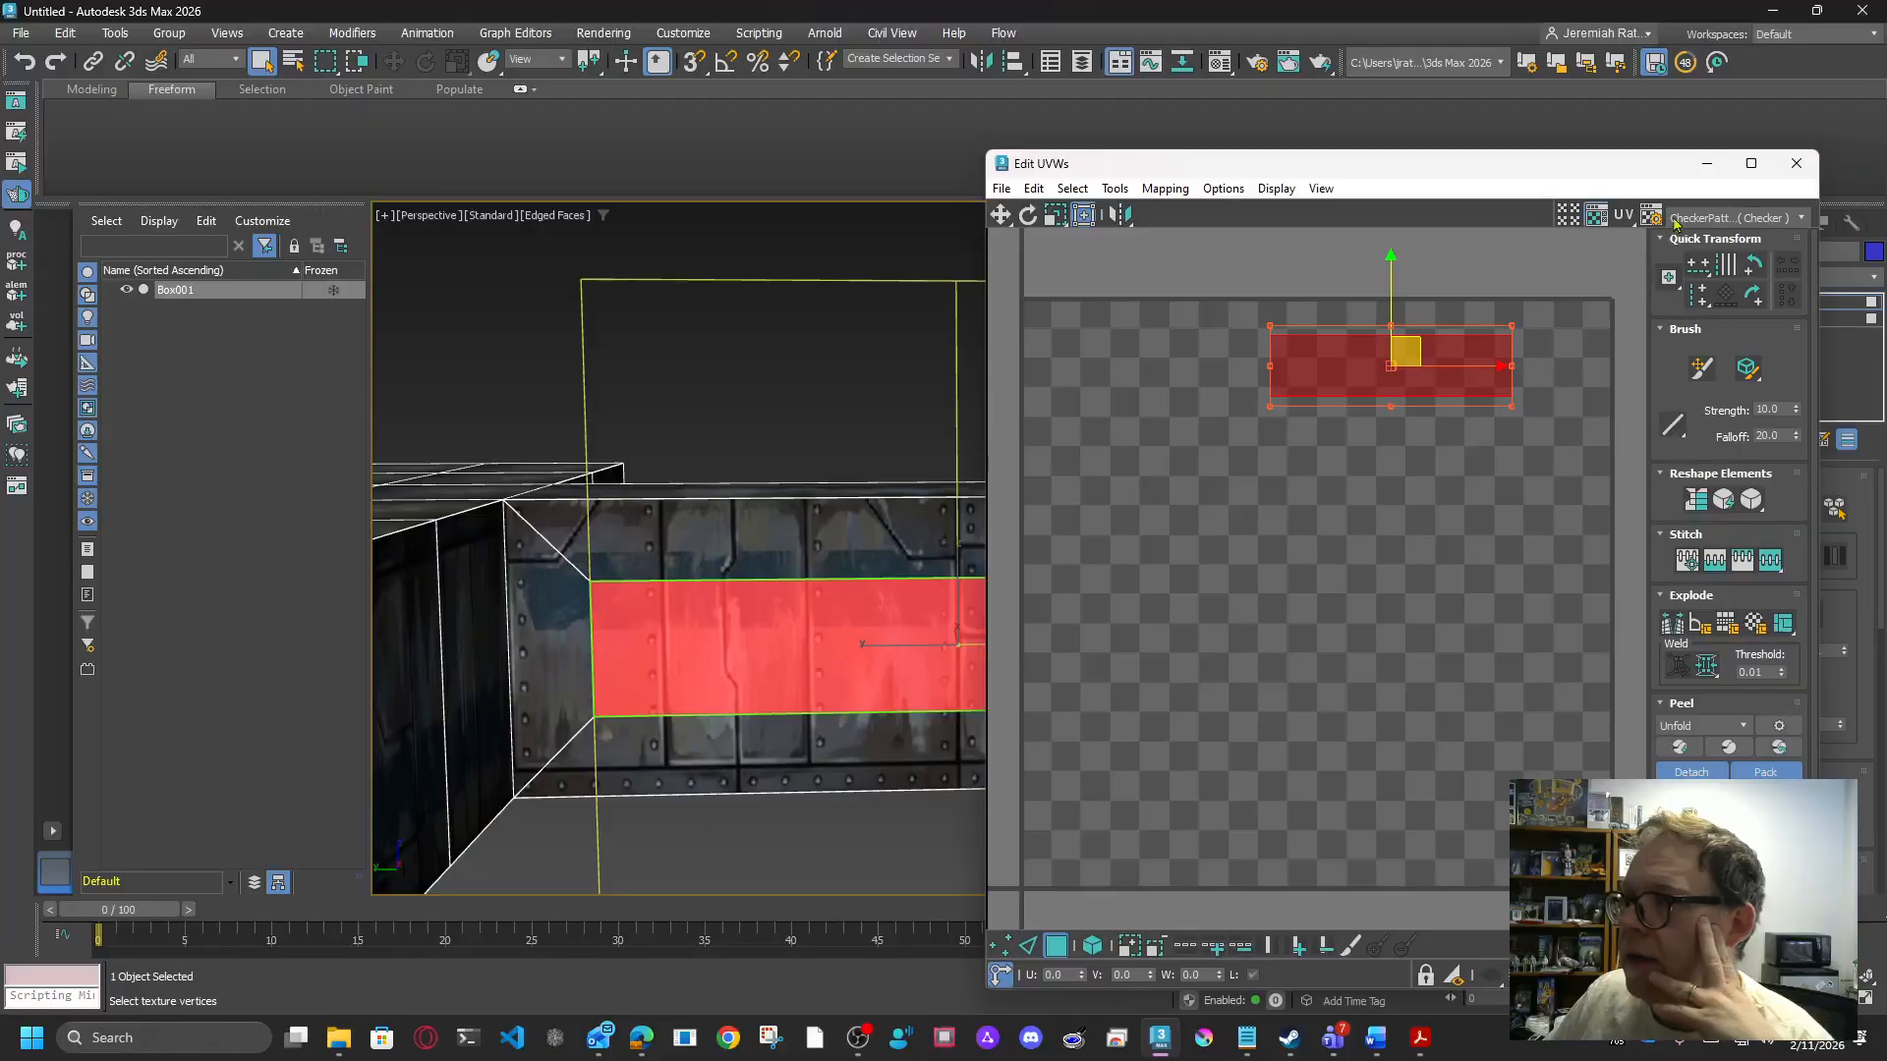
pyautogui.click(1697, 219)
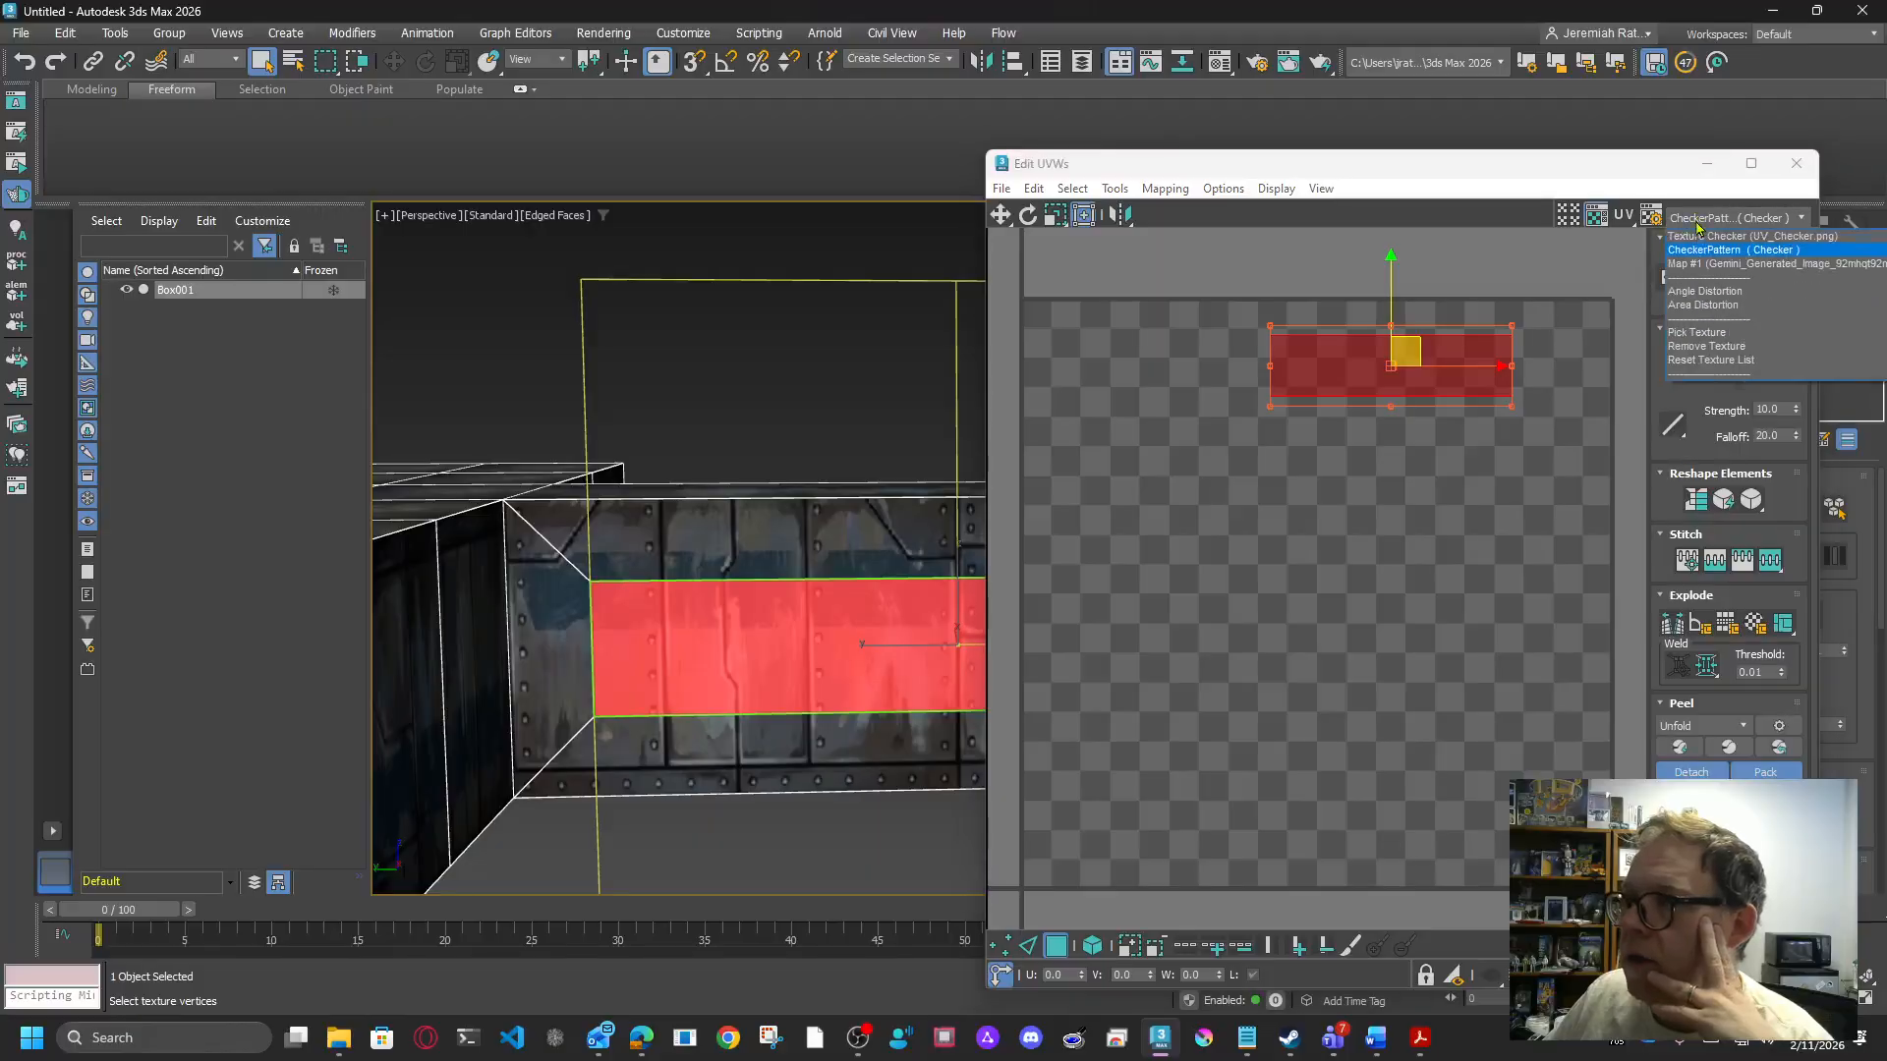
pyautogui.click(1715, 264)
# Step: Move and reshape the inset polygon's UV rectangle in Freeform Mode to fit the height of the starry window strip
pyautogui.moveTo(1129, 527); pyautogui.dragTo(1278, 501, button='middle')
pyautogui.moveTo(1440, 360); pyautogui.dragTo(1159, 594)
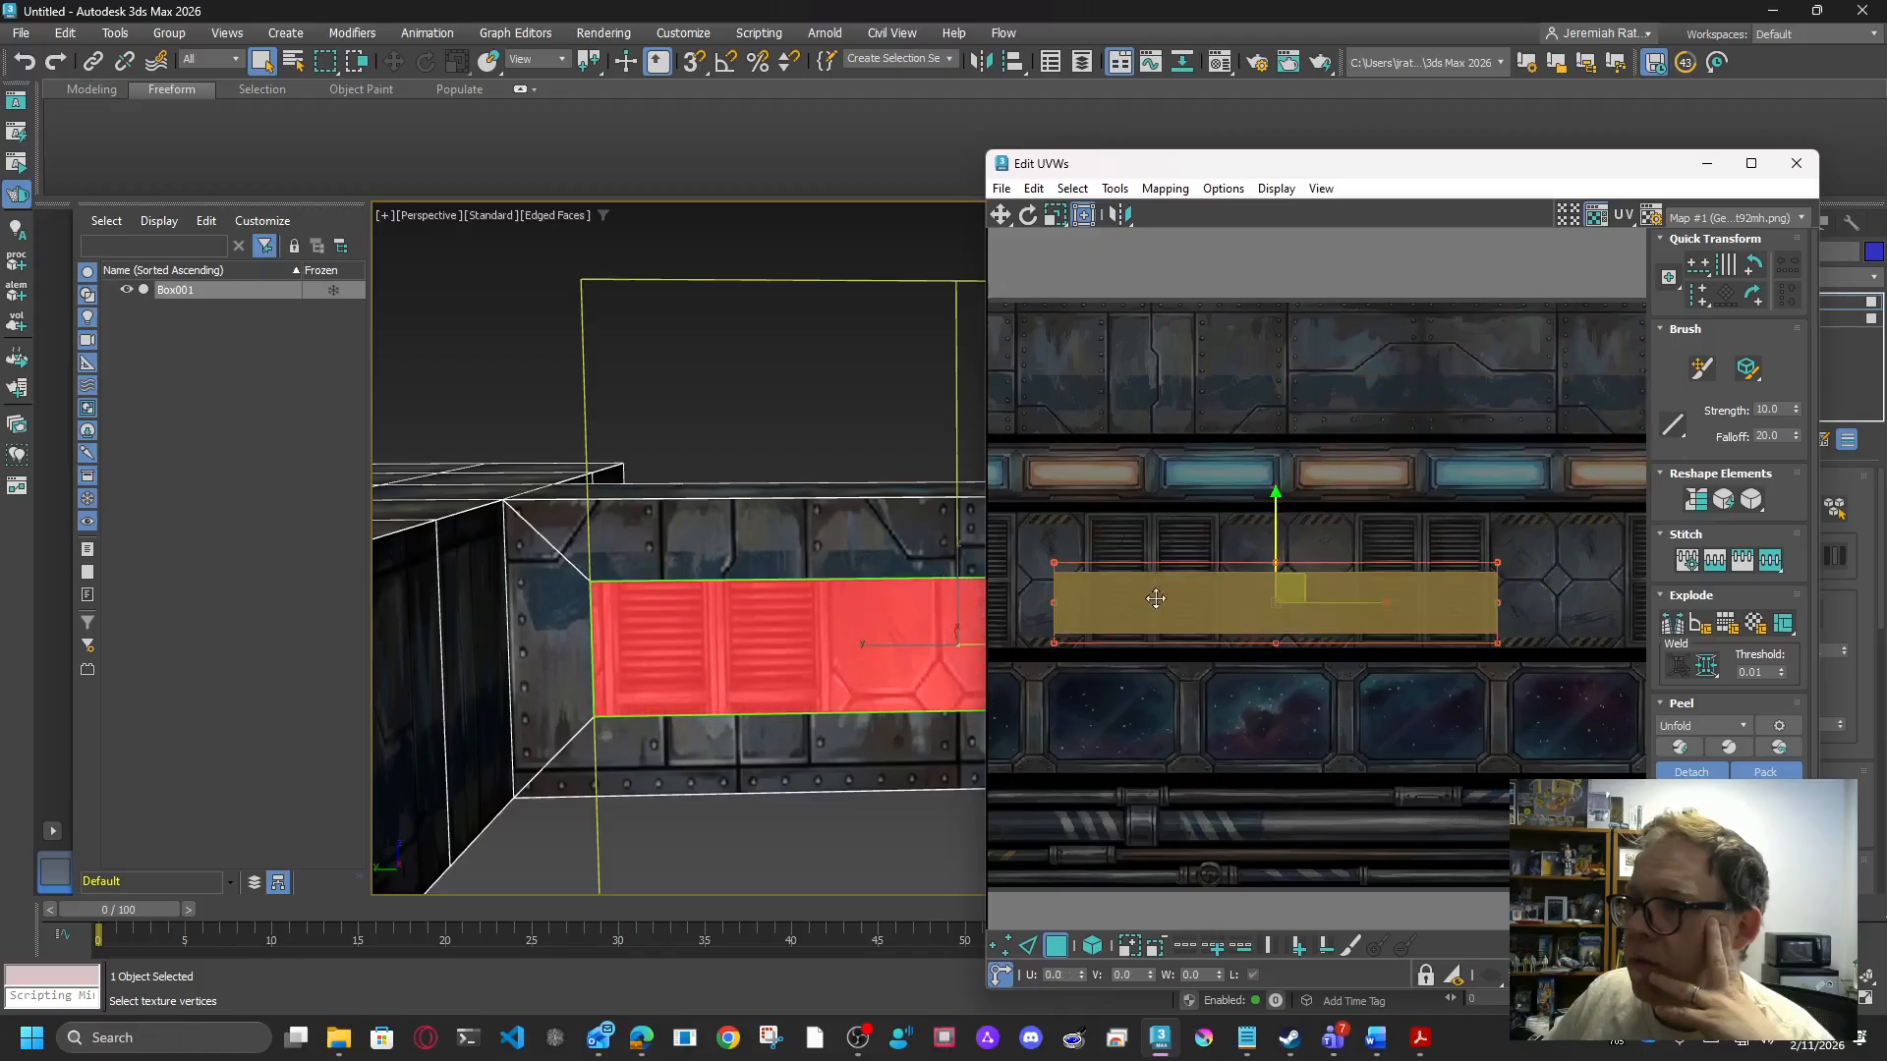
pyautogui.moveTo(1159, 613); pyautogui.dragTo(1365, 472, button='middle')
pyautogui.moveTo(1351, 463); pyautogui.dragTo(1227, 599)
pyautogui.scroll(2, 1228, 598)
pyautogui.moveTo(1170, 599); pyautogui.dragTo(1298, 598, button='middle')
pyautogui.moveTo(1297, 597); pyautogui.dragTo(1230, 531)
pyautogui.moveTo(1228, 648); pyautogui.dragTo(1040, 665, button='middle')
pyautogui.moveTo(1597, 631); pyautogui.dragTo(1214, 668, button='middle')
pyautogui.moveTo(1207, 629); pyautogui.dragTo(1241, 724)
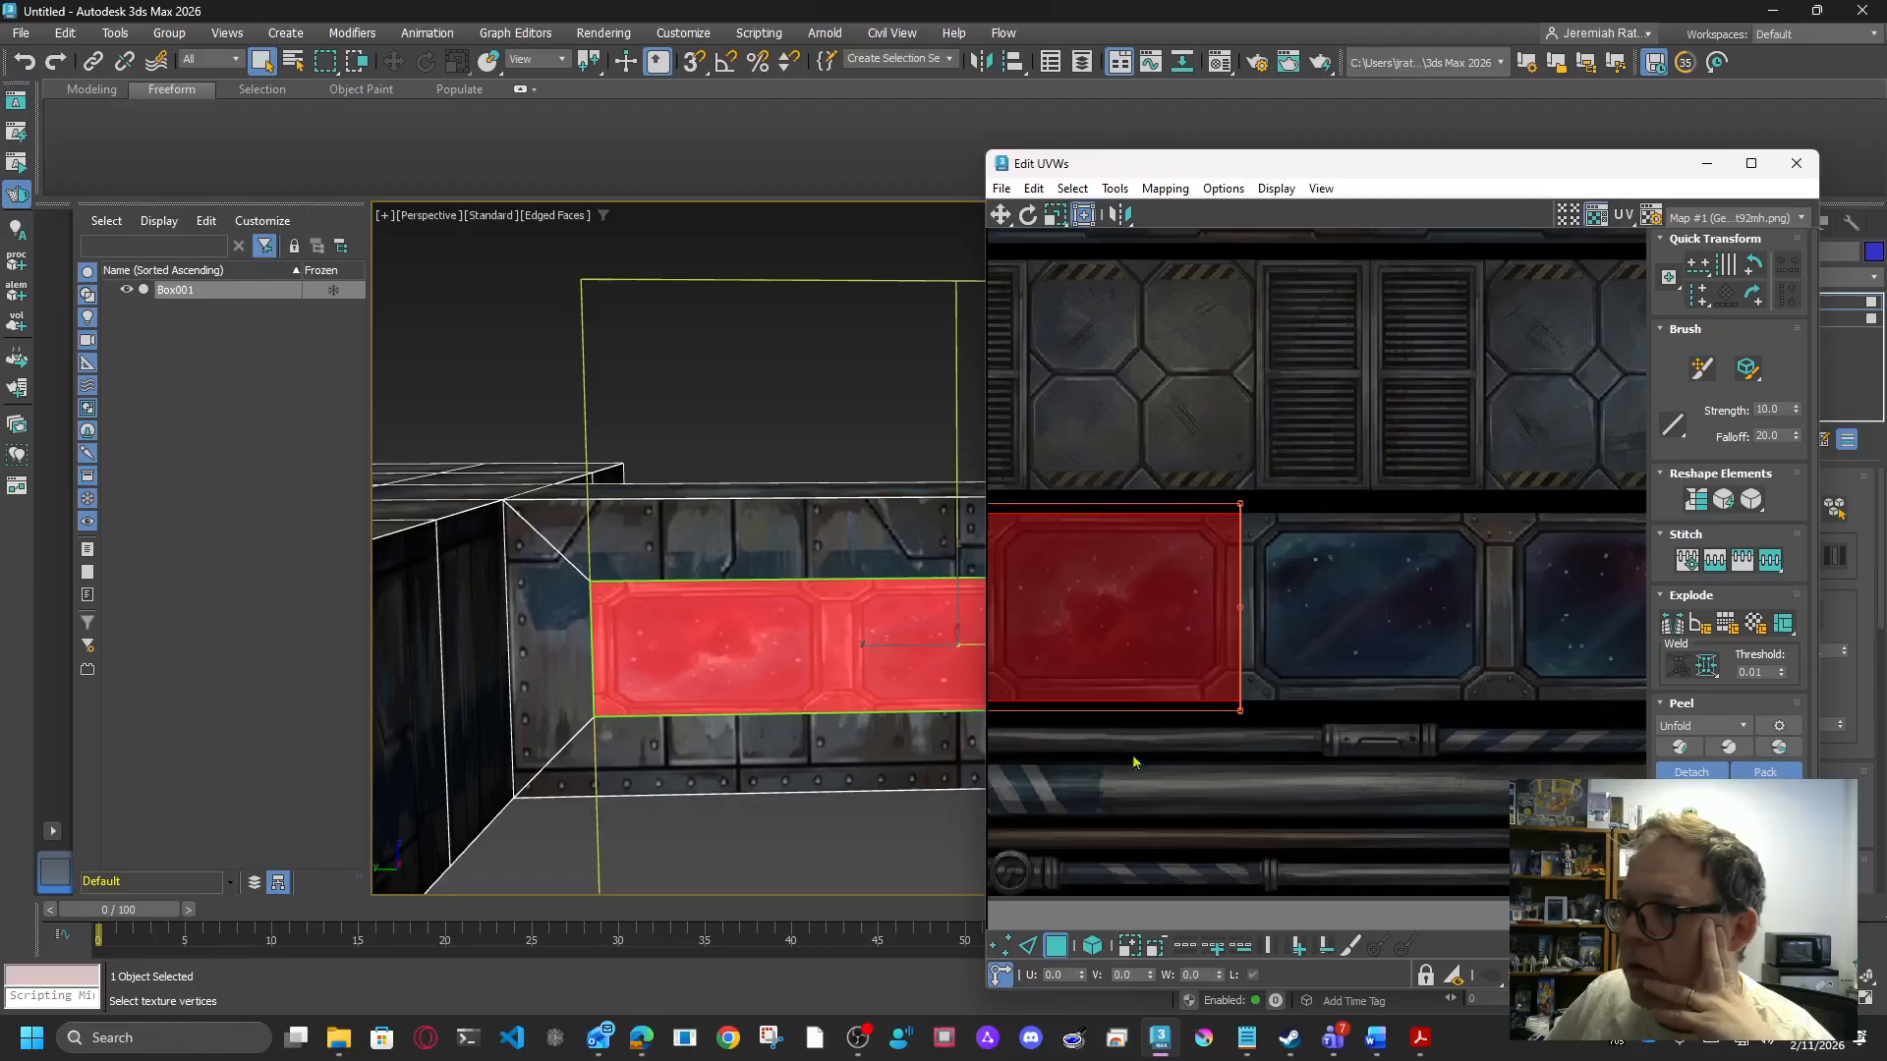
# Step: Extend the UV rectangle's right side along the window strip to a frame post so that it covers more windows
pyautogui.scroll(2, 886, 865)
pyautogui.scroll(-6, 772, 805)
pyautogui.scroll(6, 773, 805)
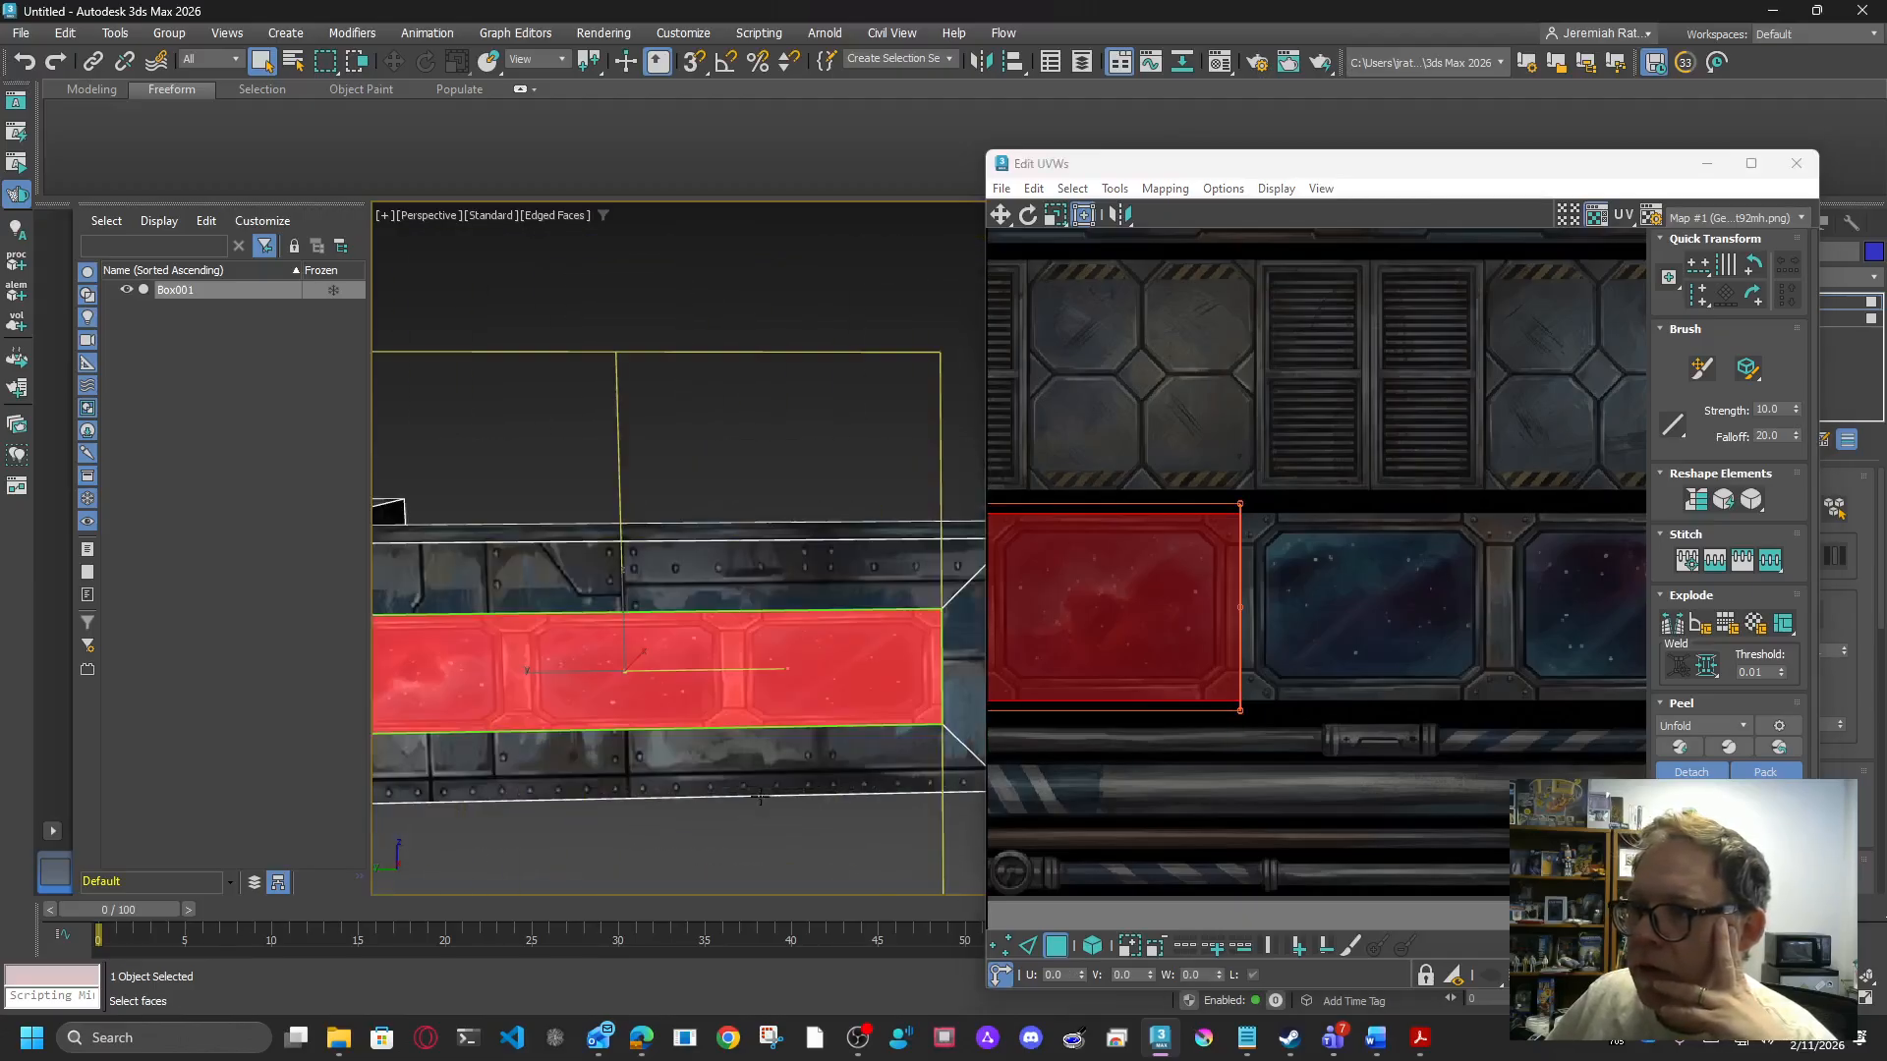
pyautogui.moveTo(1322, 740); pyautogui.dragTo(1140, 784, button='middle')
pyautogui.moveTo(1072, 758); pyautogui.dragTo(1321, 752)
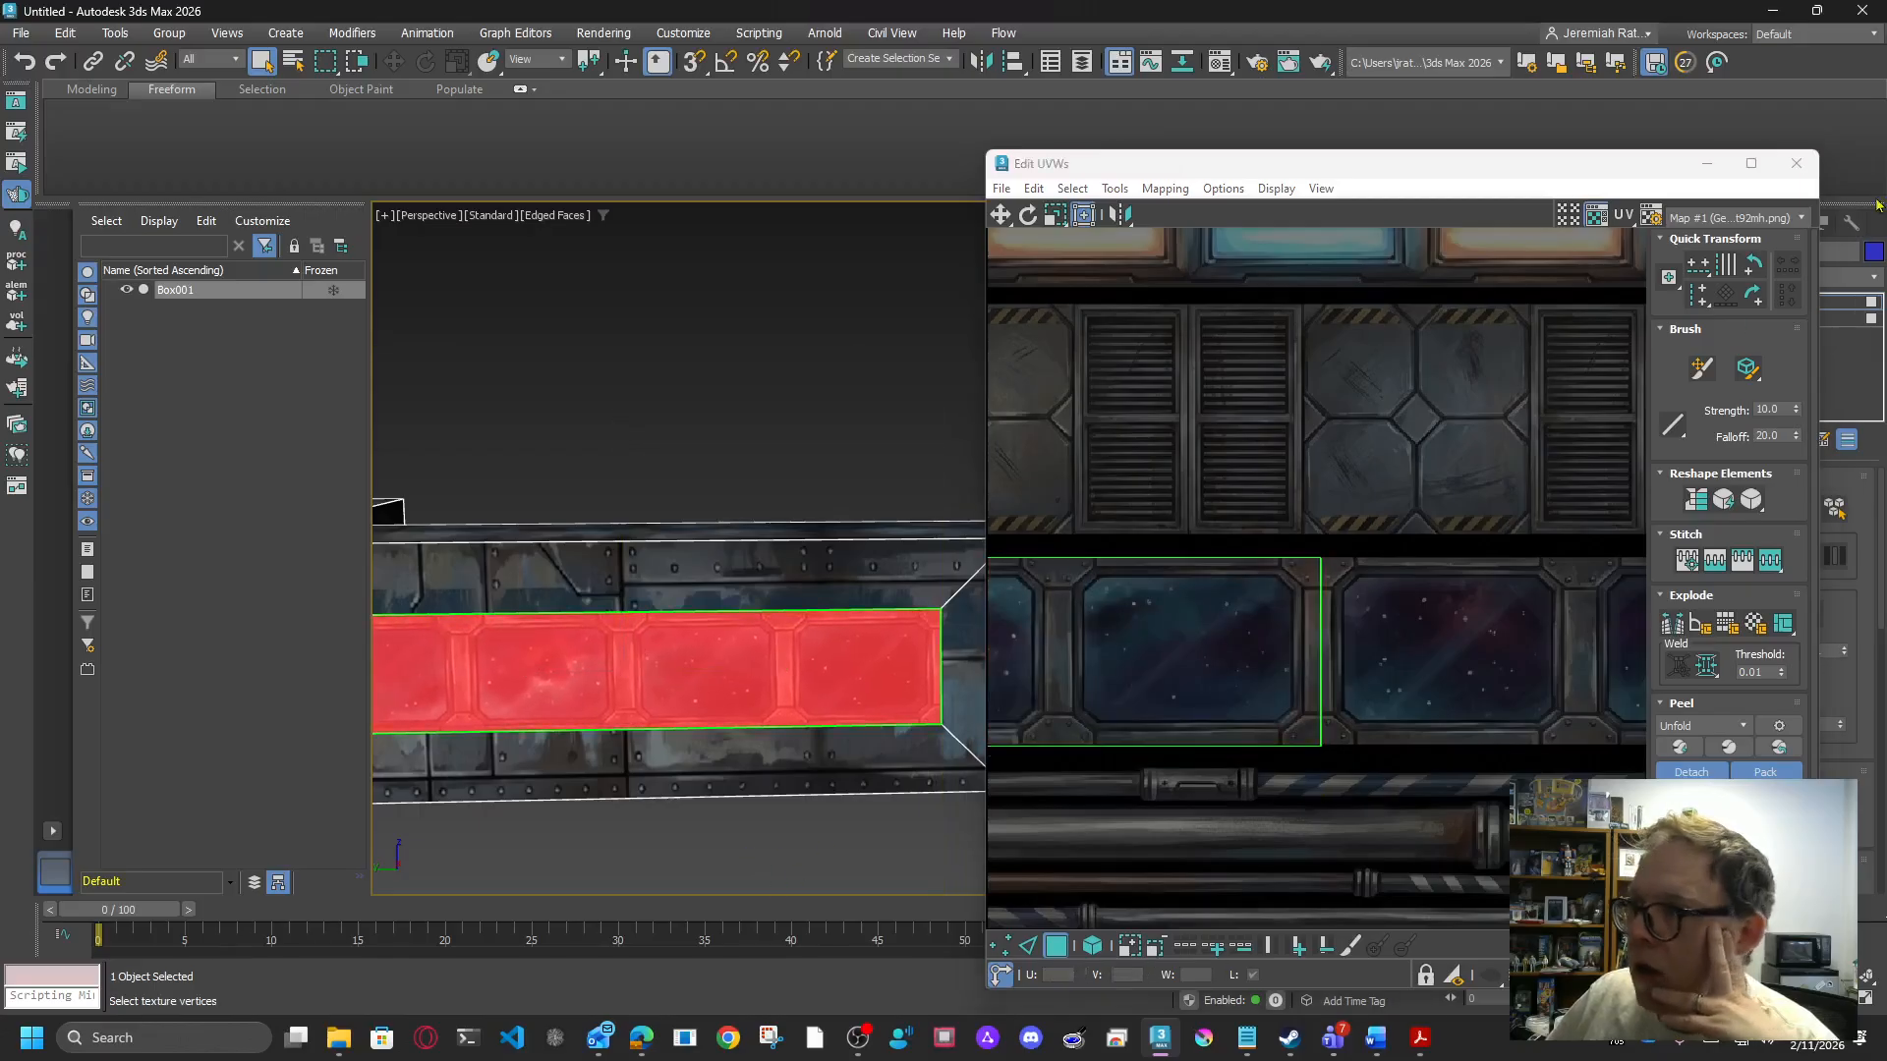
# Step: Close the UV editor and collapse the box's modifiers by converting it to an Editable Poly
pyautogui.click(1797, 164)
pyautogui.rightClick(621, 666)
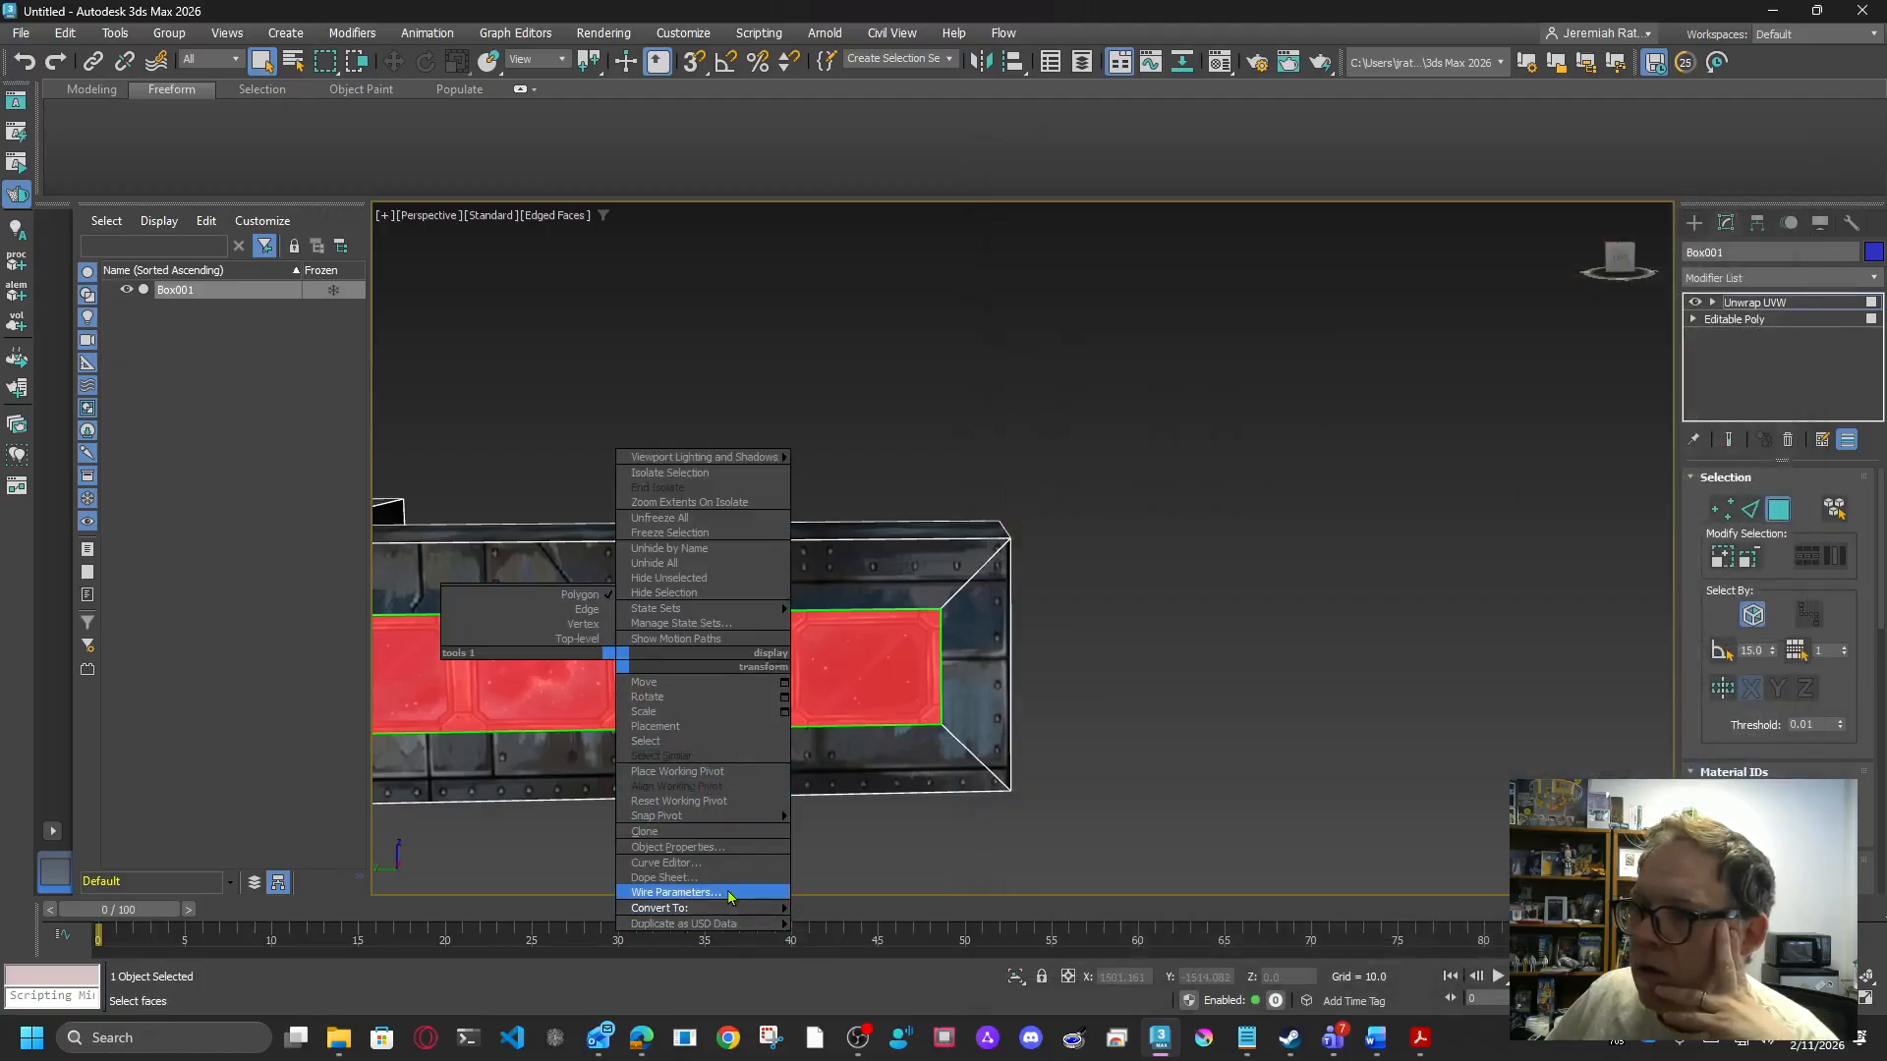
pyautogui.click(851, 915)
# Step: Examine the window panels on the arm's side up close and together with the whole model
pyautogui.moveTo(1137, 695); pyautogui.dragTo(1396, 617, button='middle')
pyautogui.moveTo(1609, 272)
pyautogui.mouseDown()
pyautogui.moveTo(1538, 271)
pyautogui.moveTo(1609, 241)
pyautogui.moveTo(1609, 268)
pyautogui.mouseUp()
pyautogui.scroll(3, 1403, 561)
pyautogui.scroll(5, 1491, 475)
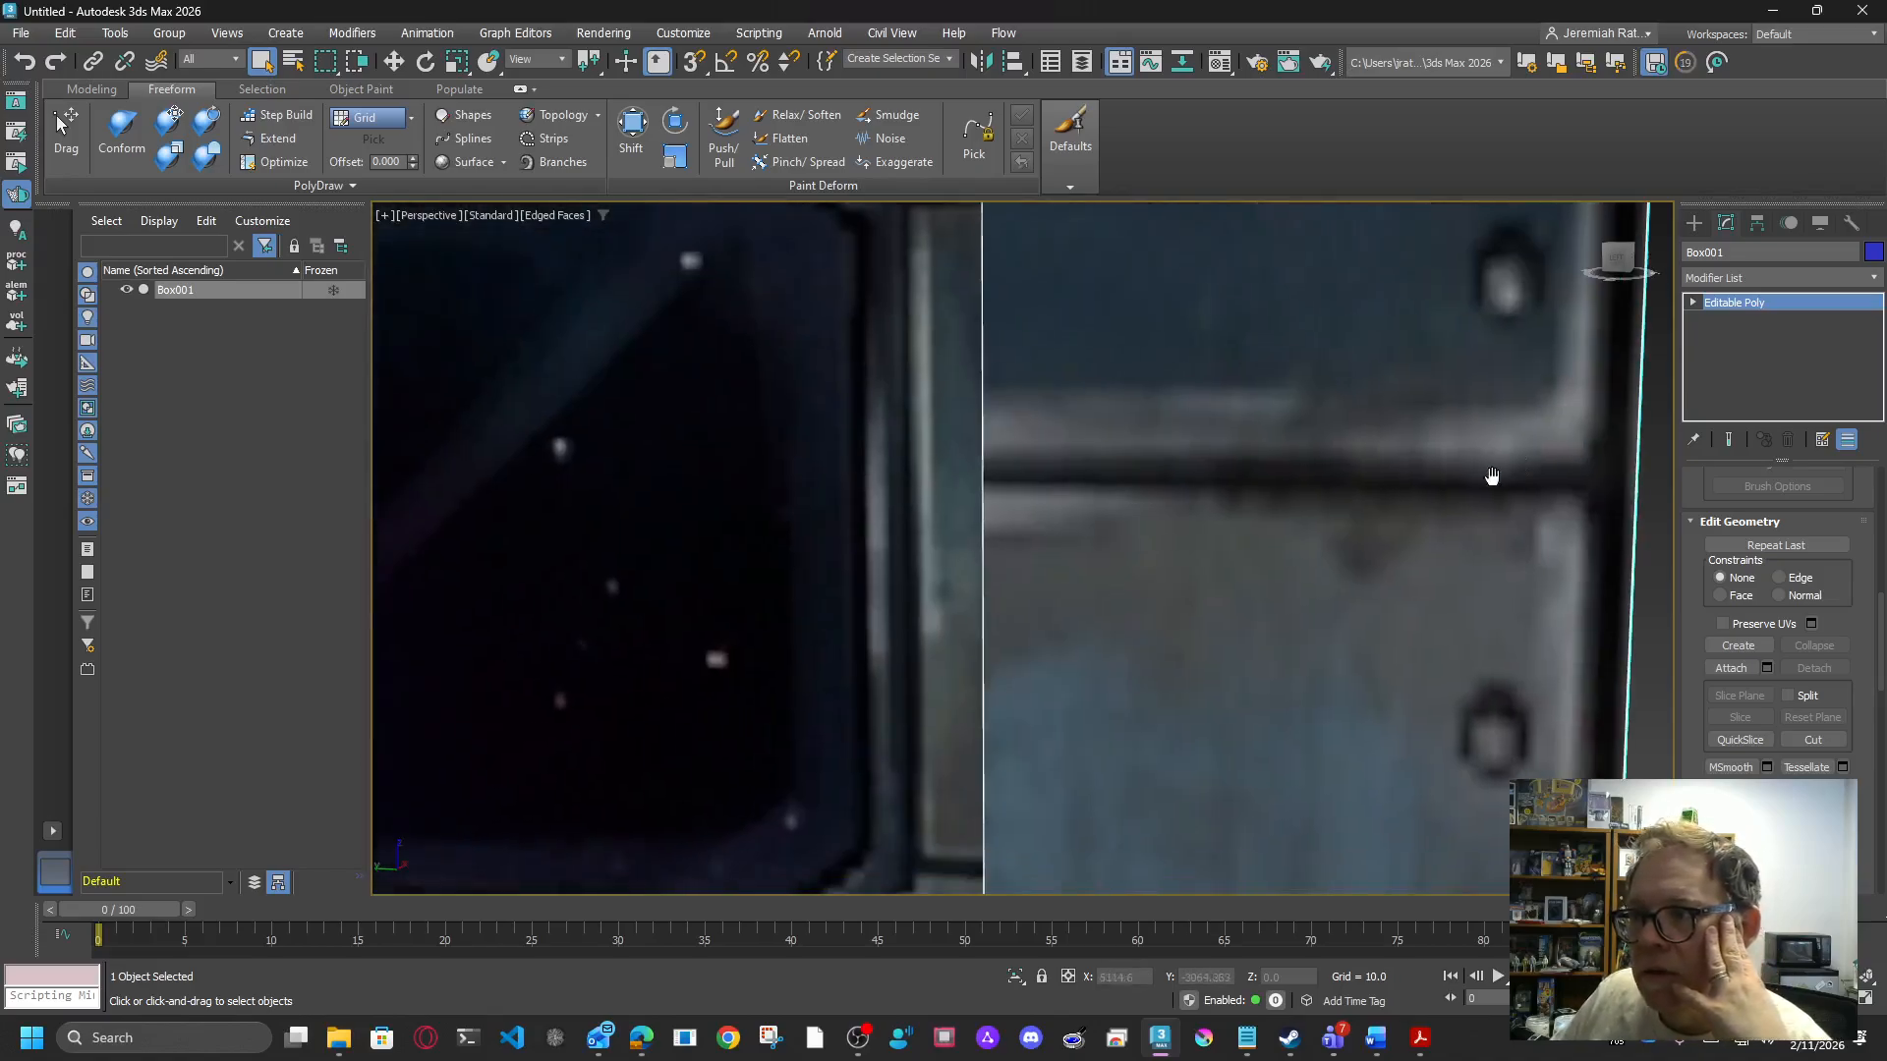
pyautogui.scroll(-8, 1326, 461)
pyautogui.scroll(2, 1304, 462)
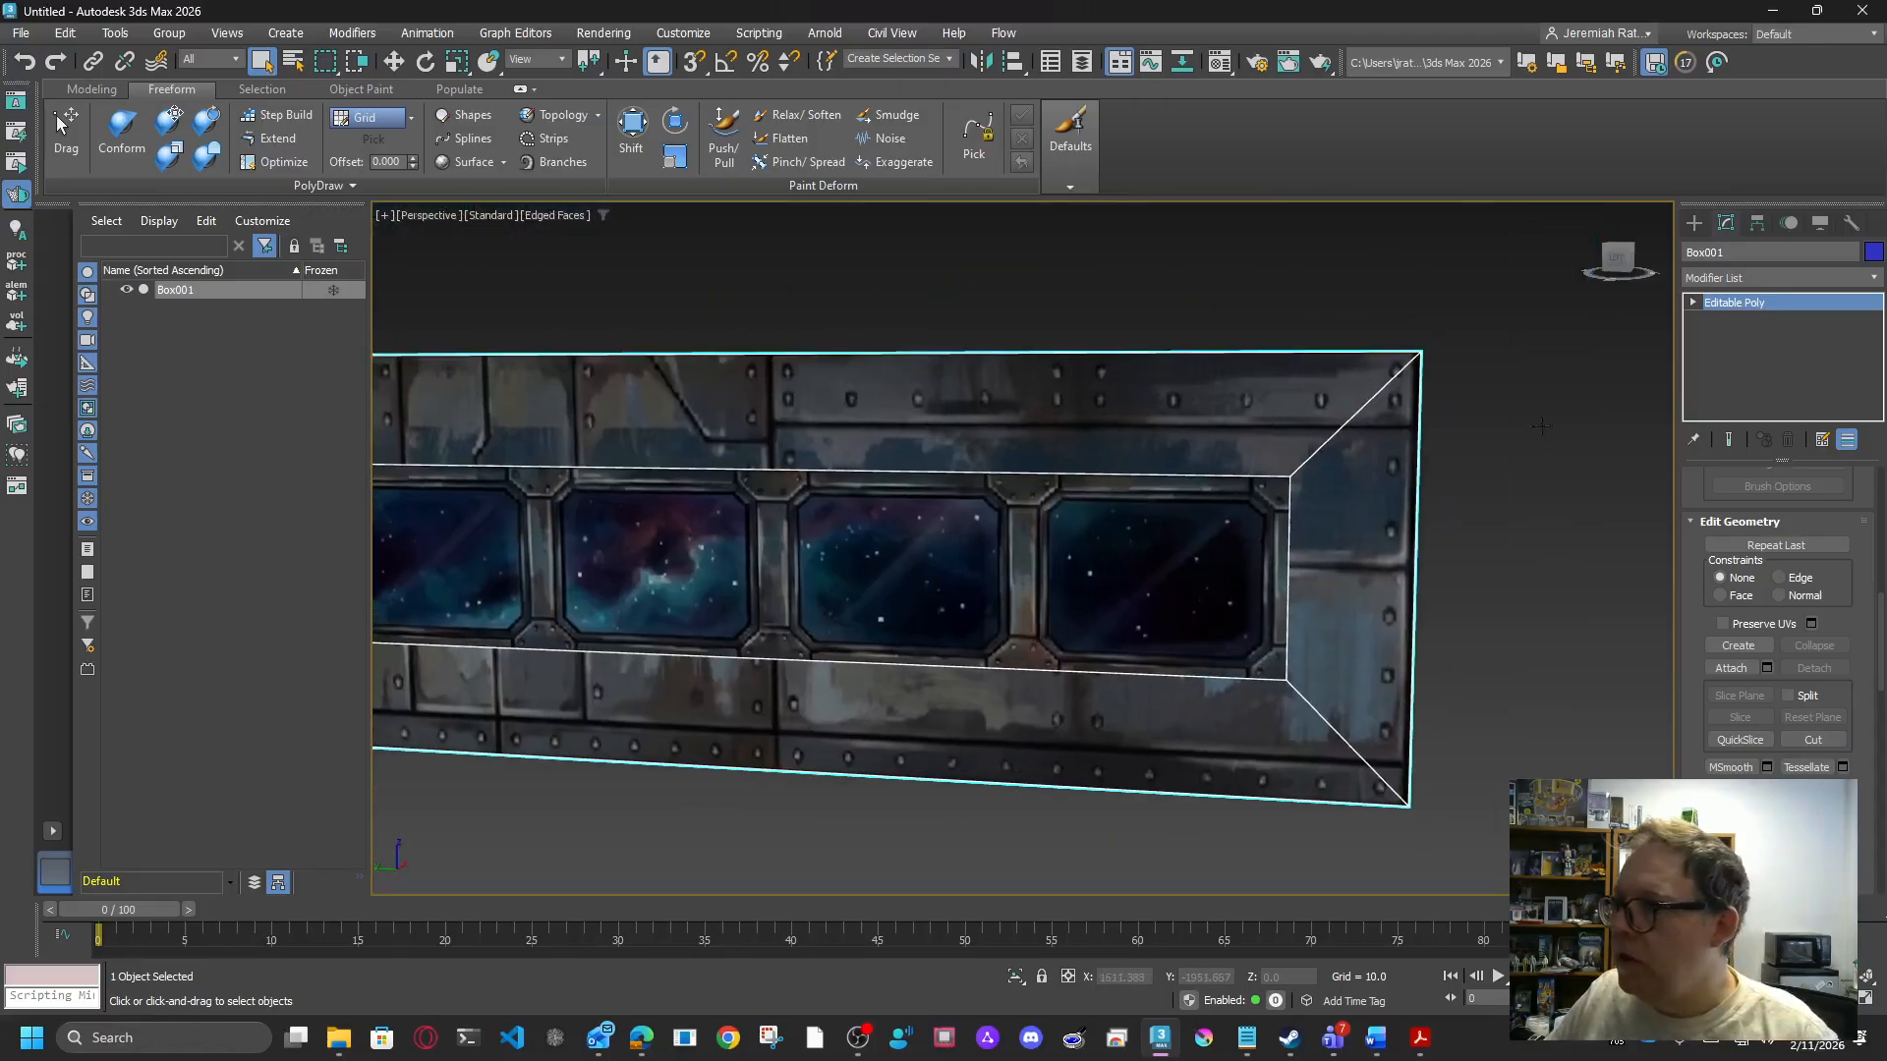
pyautogui.scroll(-2, 1566, 488)
pyautogui.keyDown('alt'); pyautogui.moveTo(1566, 489); pyautogui.dragTo(1696, 386, button='middle'); pyautogui.keyUp('alt')
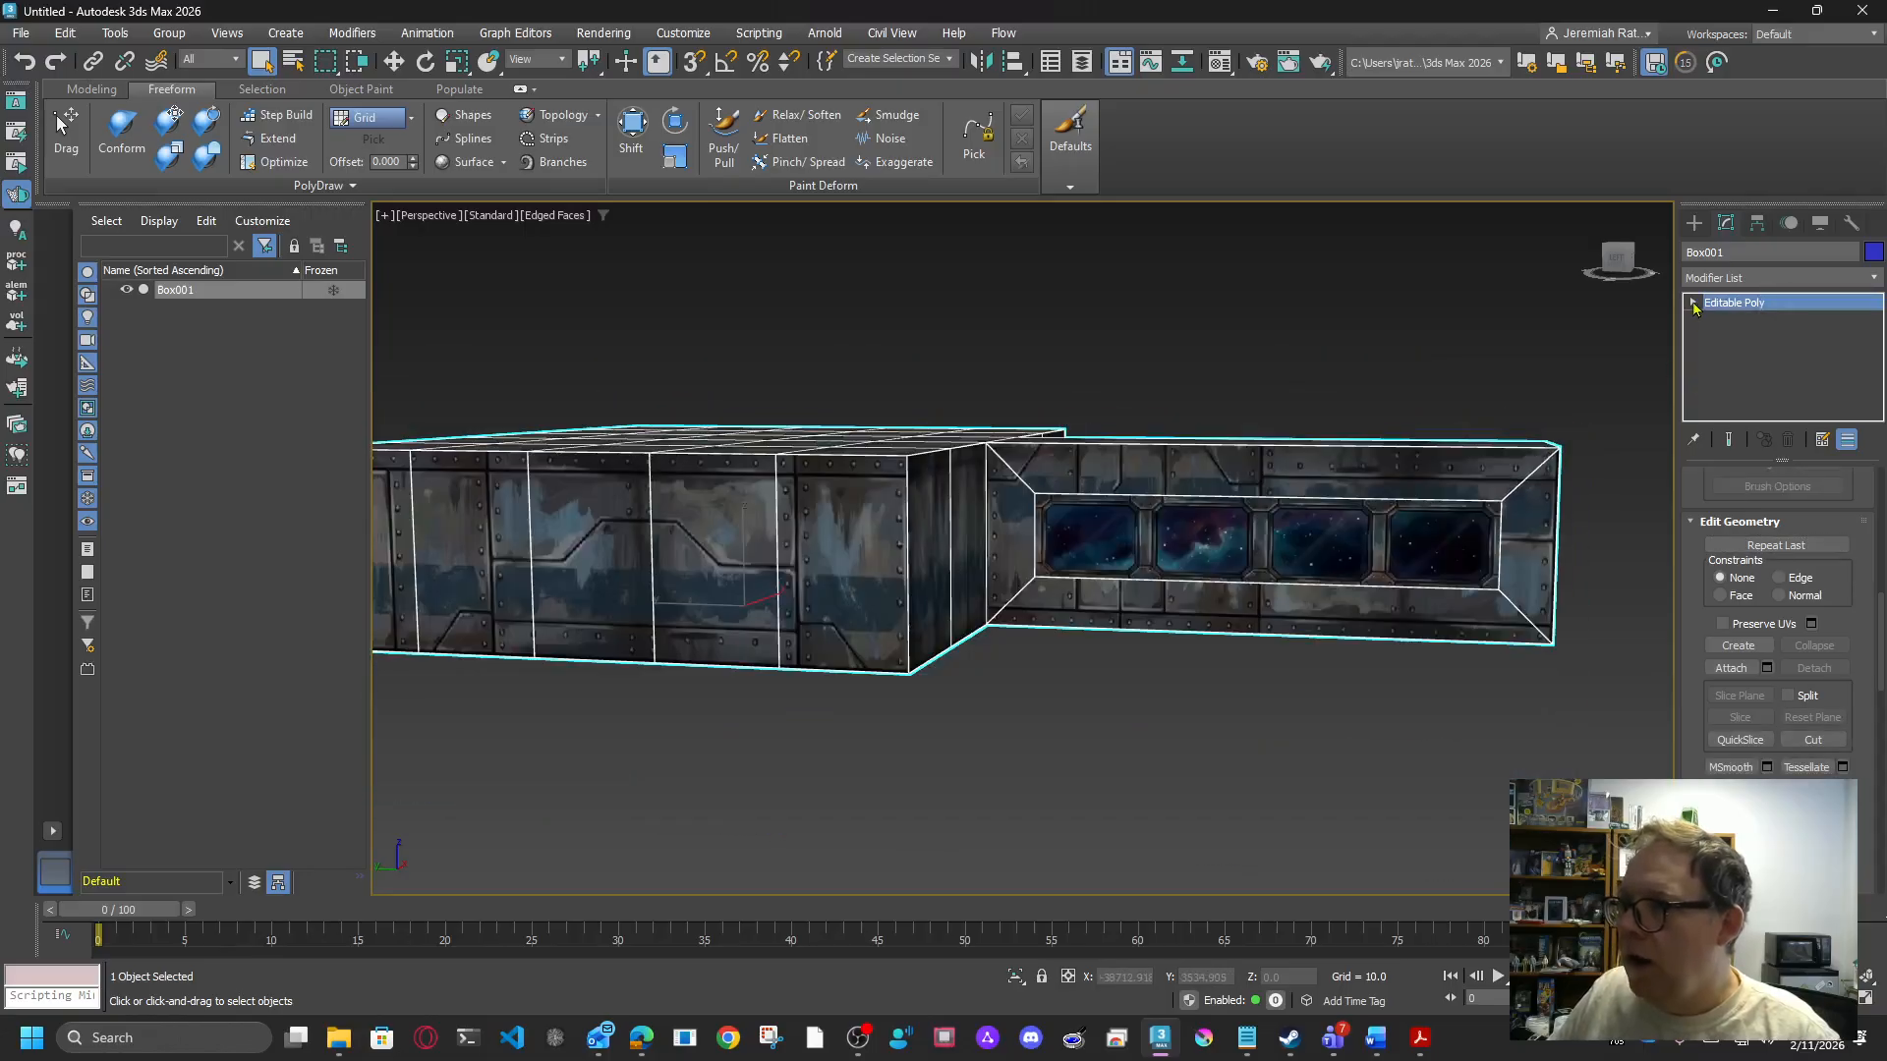
# Step: Extrude the arm's window polygon slightly outward, leave polygon editing and deselect the box
pyautogui.click(1733, 369)
pyautogui.click(1376, 535)
pyautogui.scroll(6, 1568, 619)
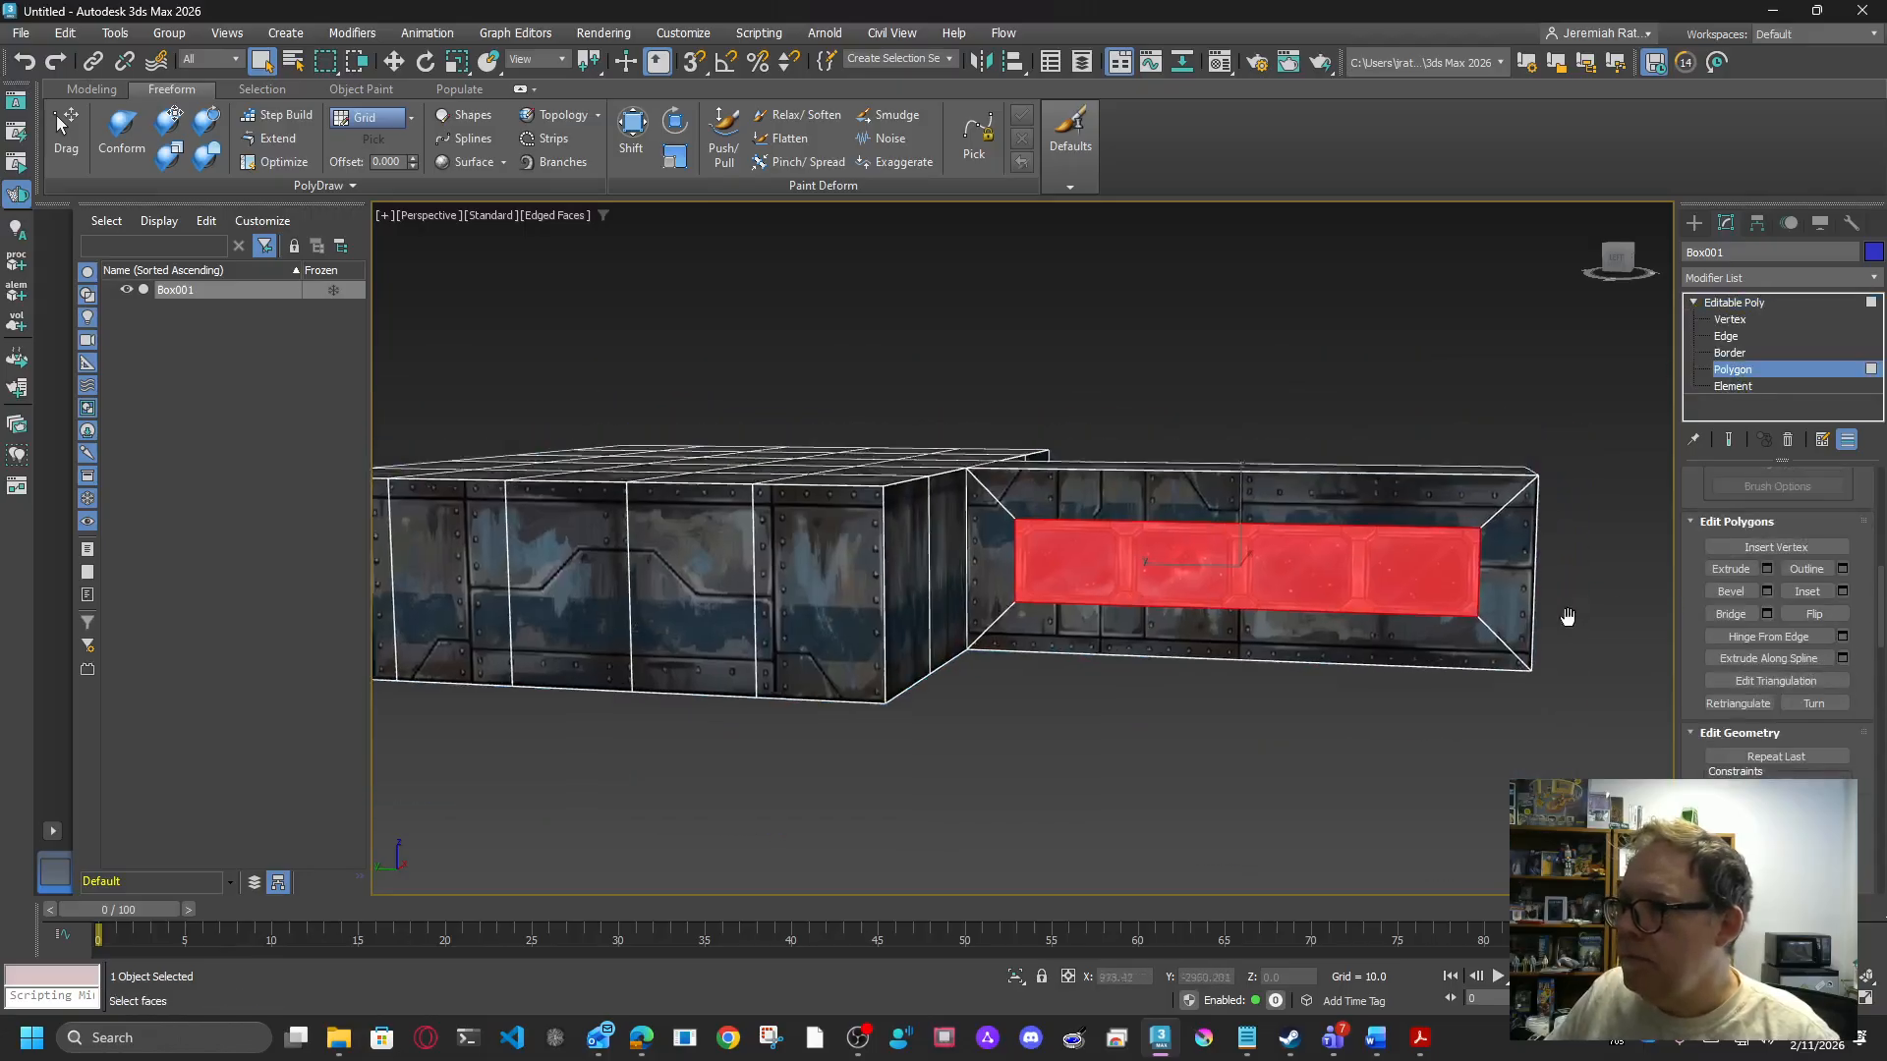
pyautogui.moveTo(1558, 651); pyautogui.dragTo(1610, 663, button='middle')
pyautogui.moveTo(1640, 258); pyautogui.dragTo(1557, 481)
pyautogui.click(1745, 571)
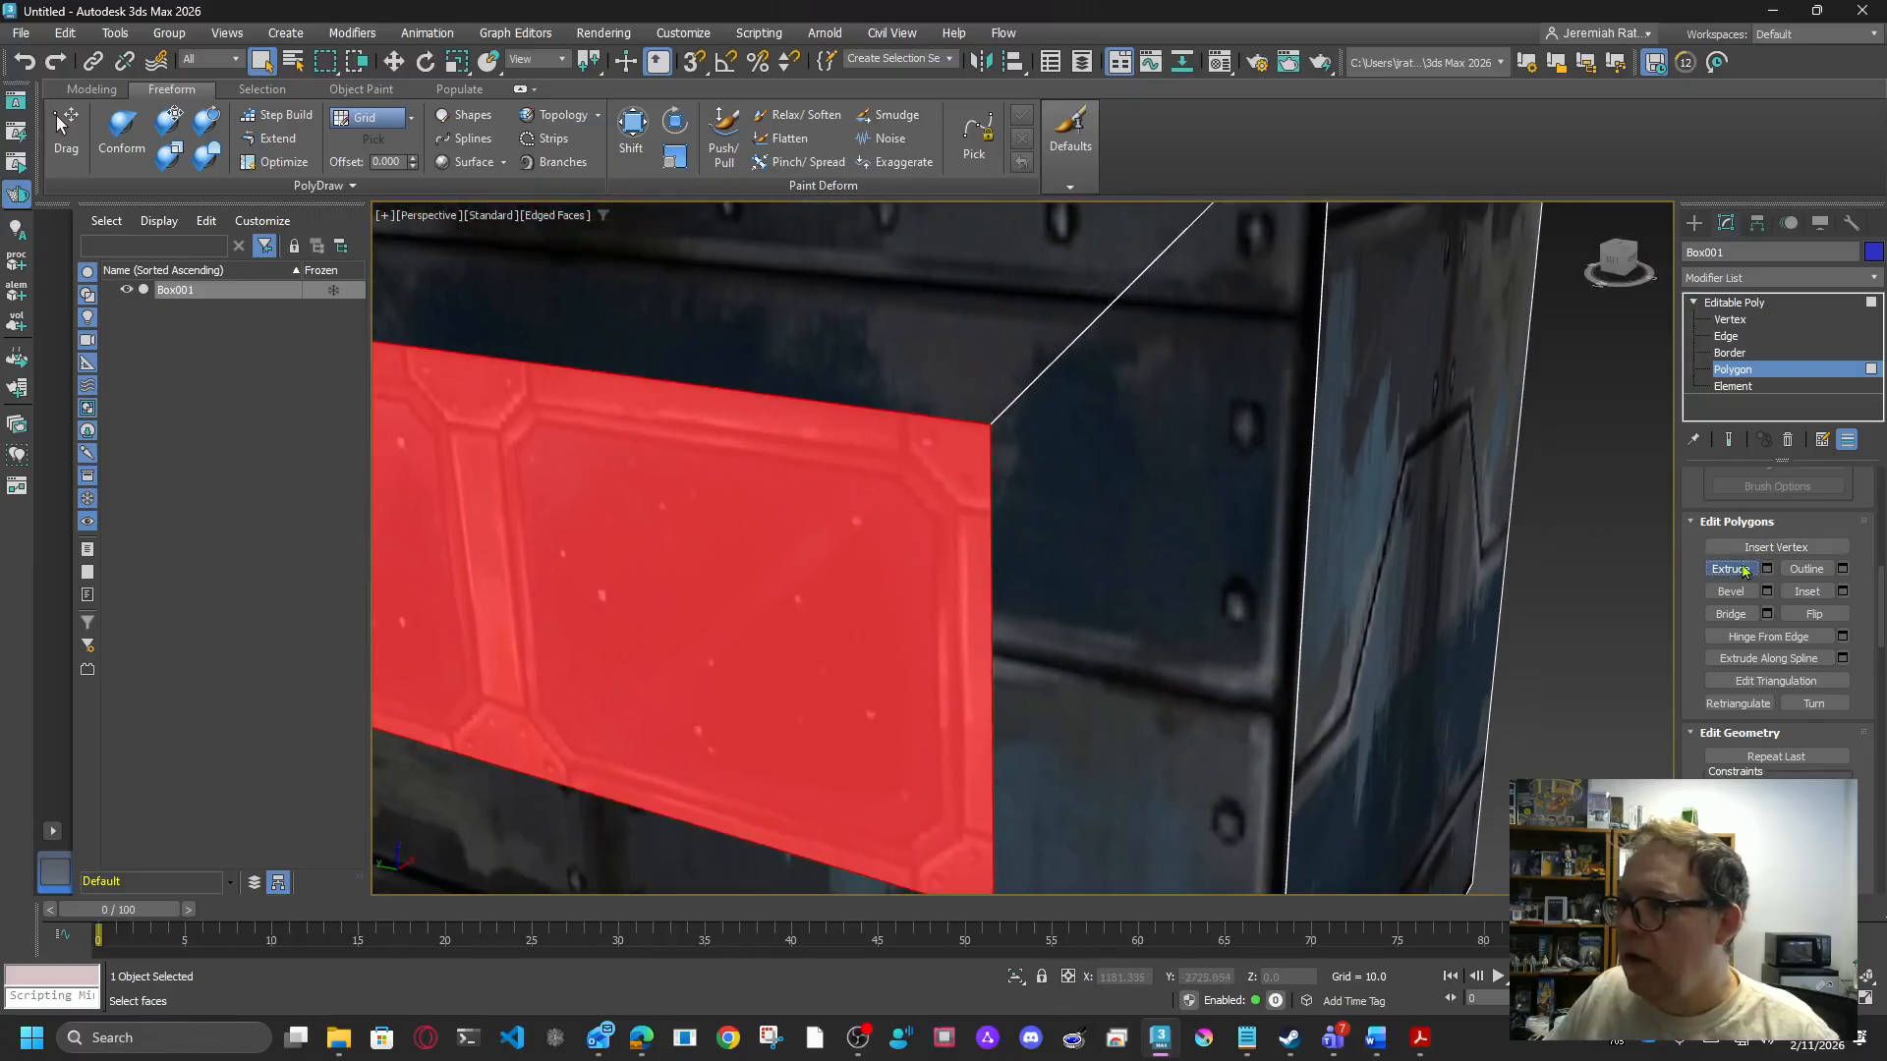
pyautogui.moveTo(842, 548); pyautogui.dragTo(1017, 397)
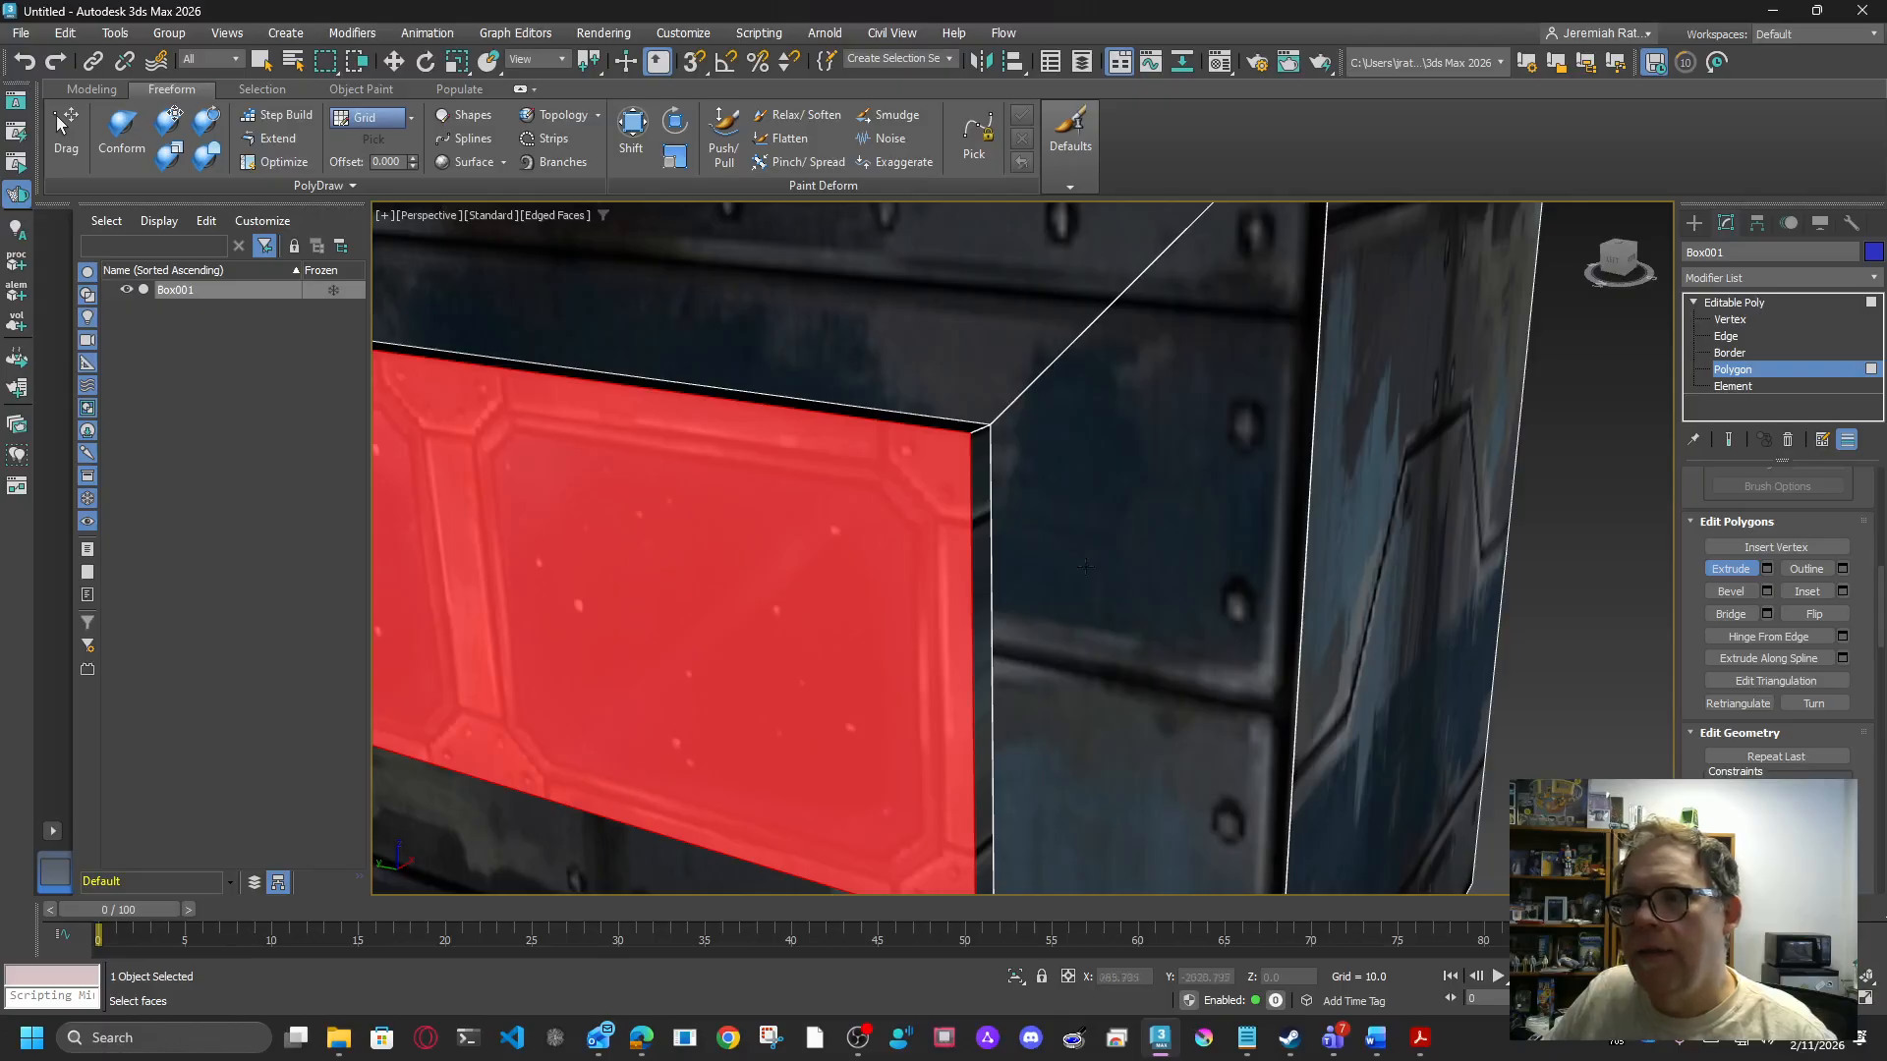
pyautogui.click(1735, 301)
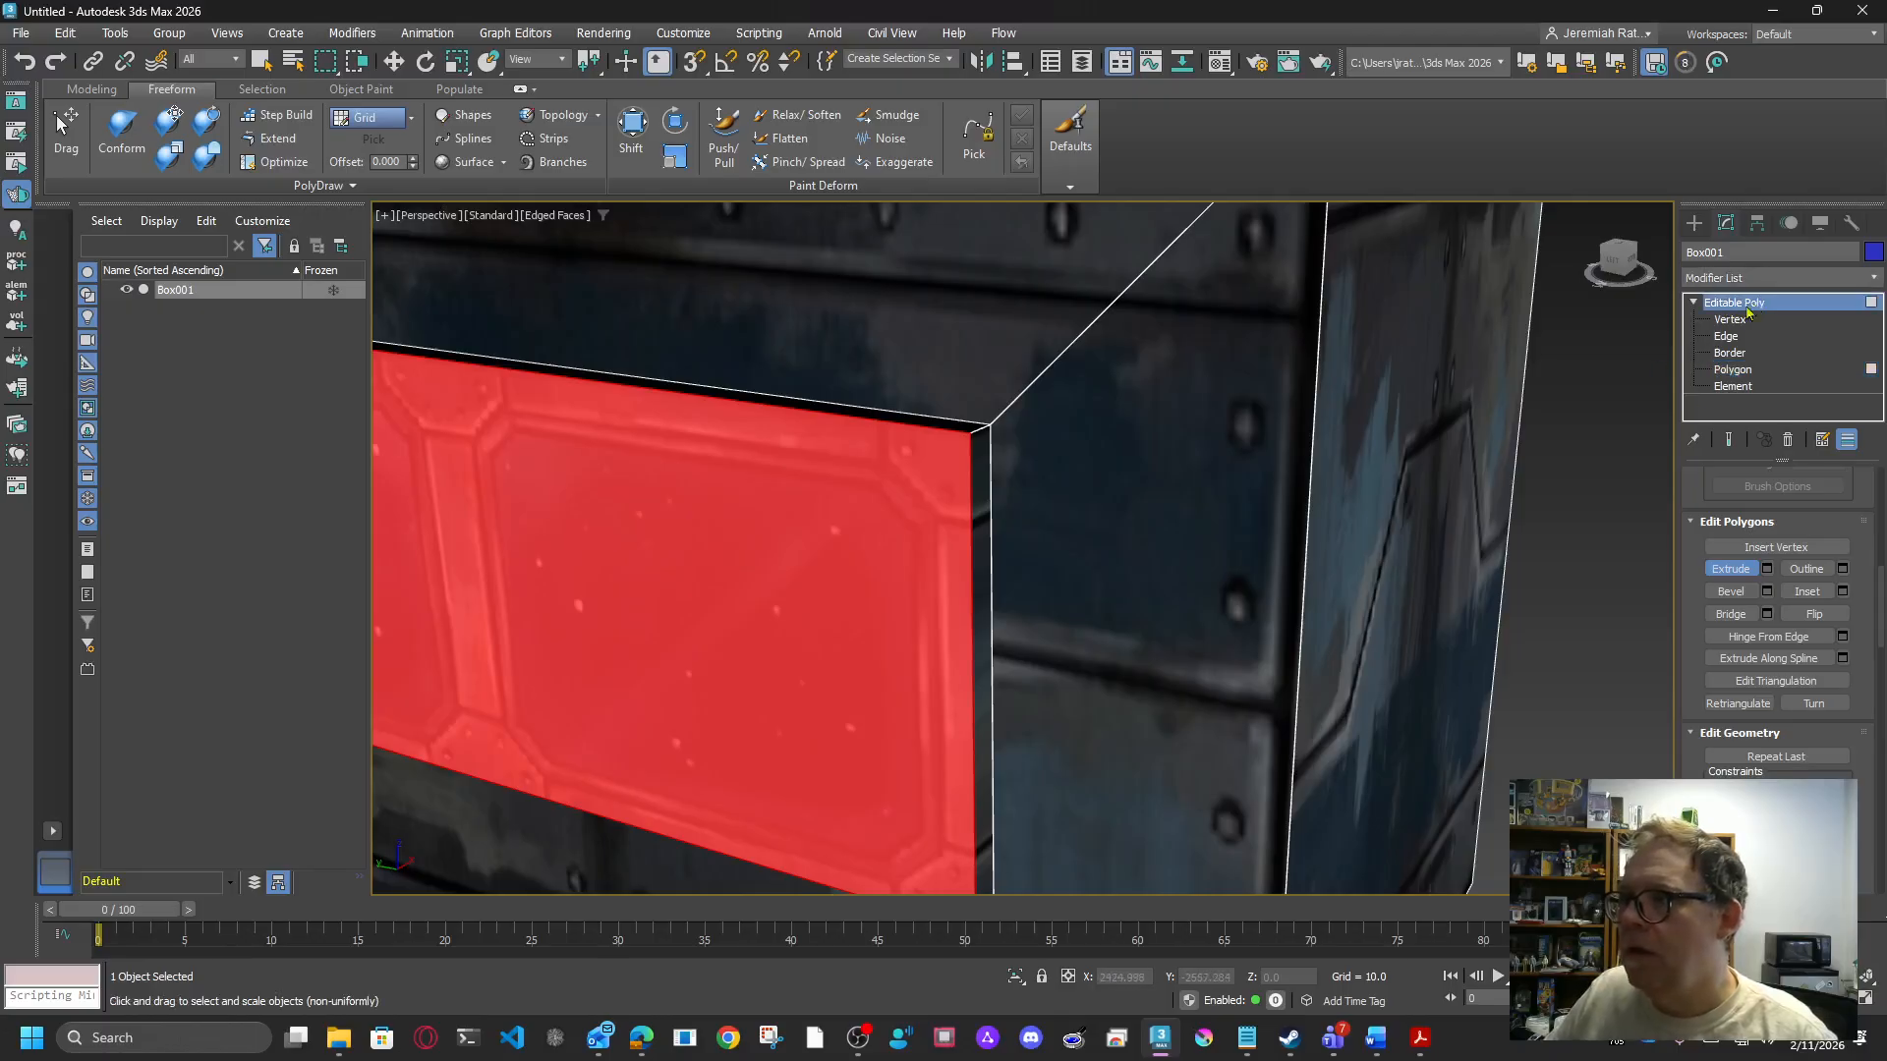
pyautogui.click(1558, 530)
# Step: Examine the extruded window strip and the whole textured model from several angles
pyautogui.scroll(-6, 1526, 573)
pyautogui.moveTo(1628, 259); pyautogui.dragTo(1530, 550)
pyautogui.scroll(4, 1276, 594)
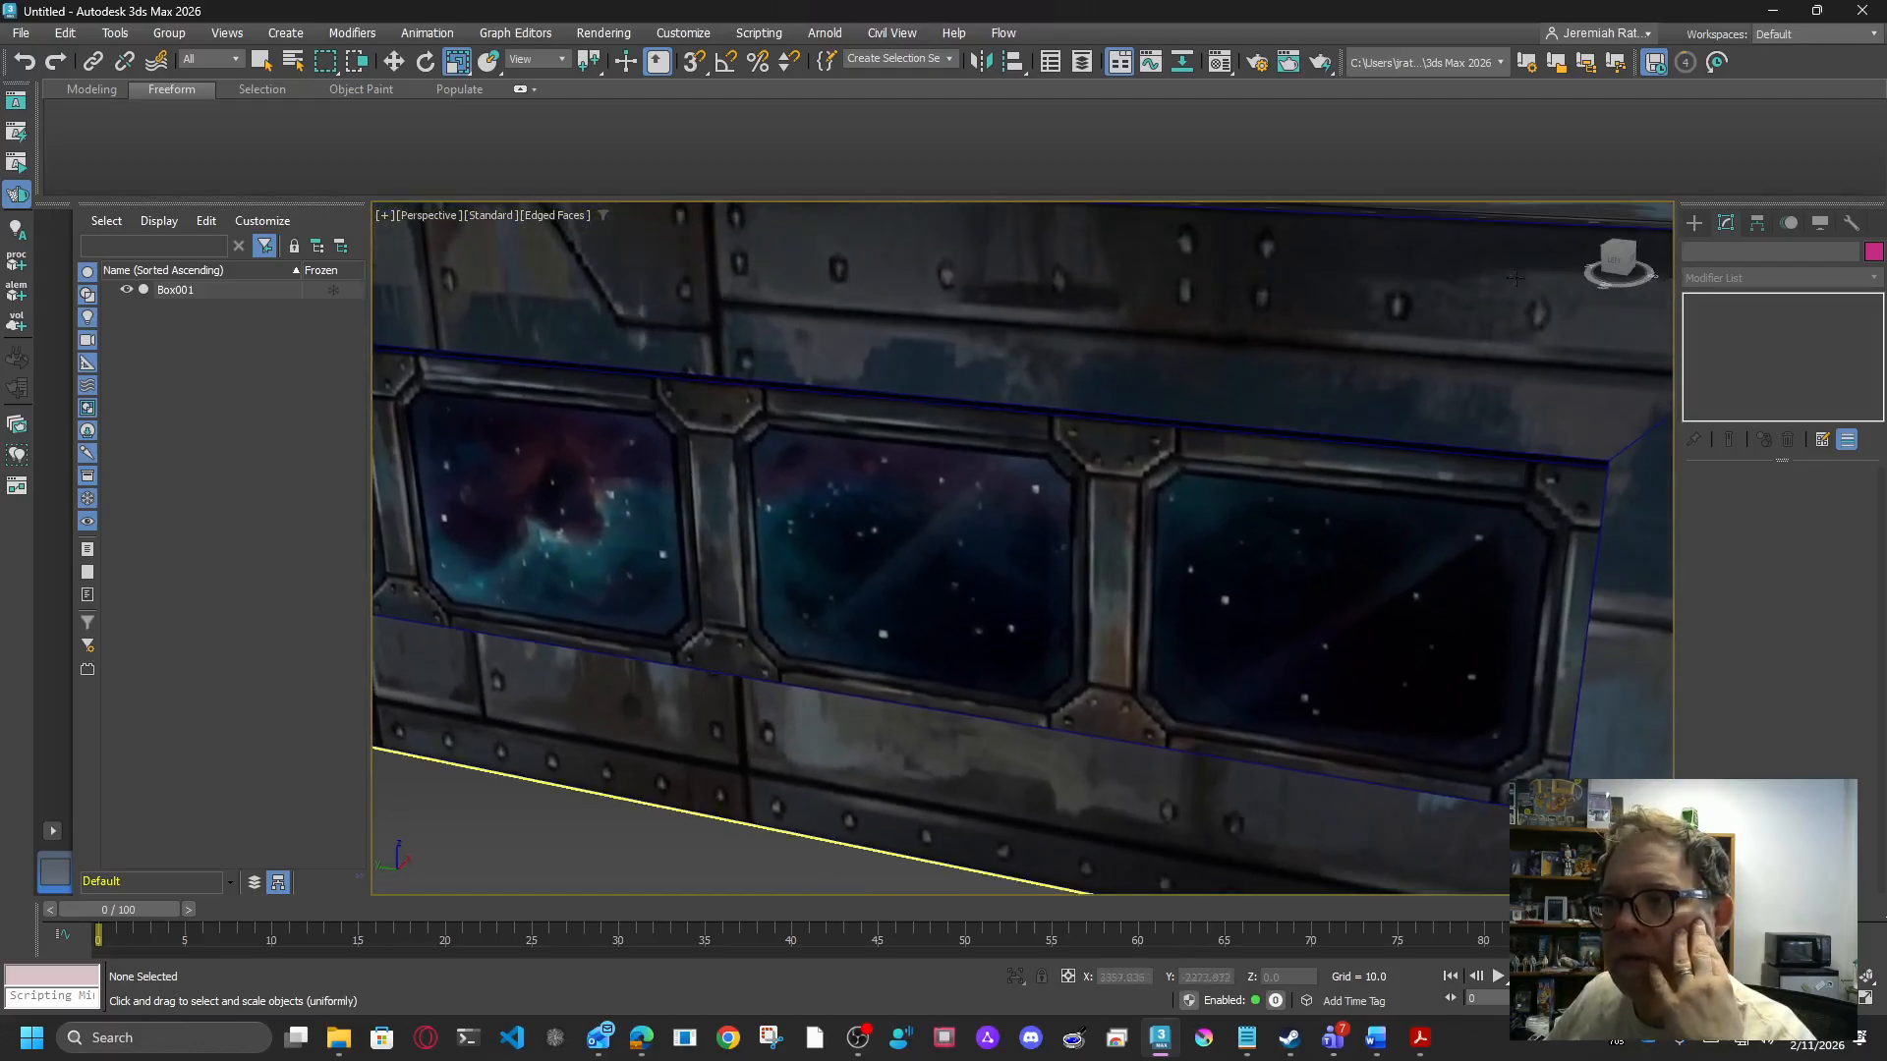
pyautogui.moveTo(1609, 261); pyautogui.dragTo(1587, 263)
pyautogui.scroll(-4, 1189, 519)
pyautogui.moveTo(1189, 519); pyautogui.dragTo(1268, 644, button='middle')
pyautogui.keyDown('alt'); pyautogui.moveTo(1162, 439); pyautogui.dragTo(1411, 295, button='middle'); pyautogui.keyUp('alt')
pyautogui.scroll(-6, 1316, 392)
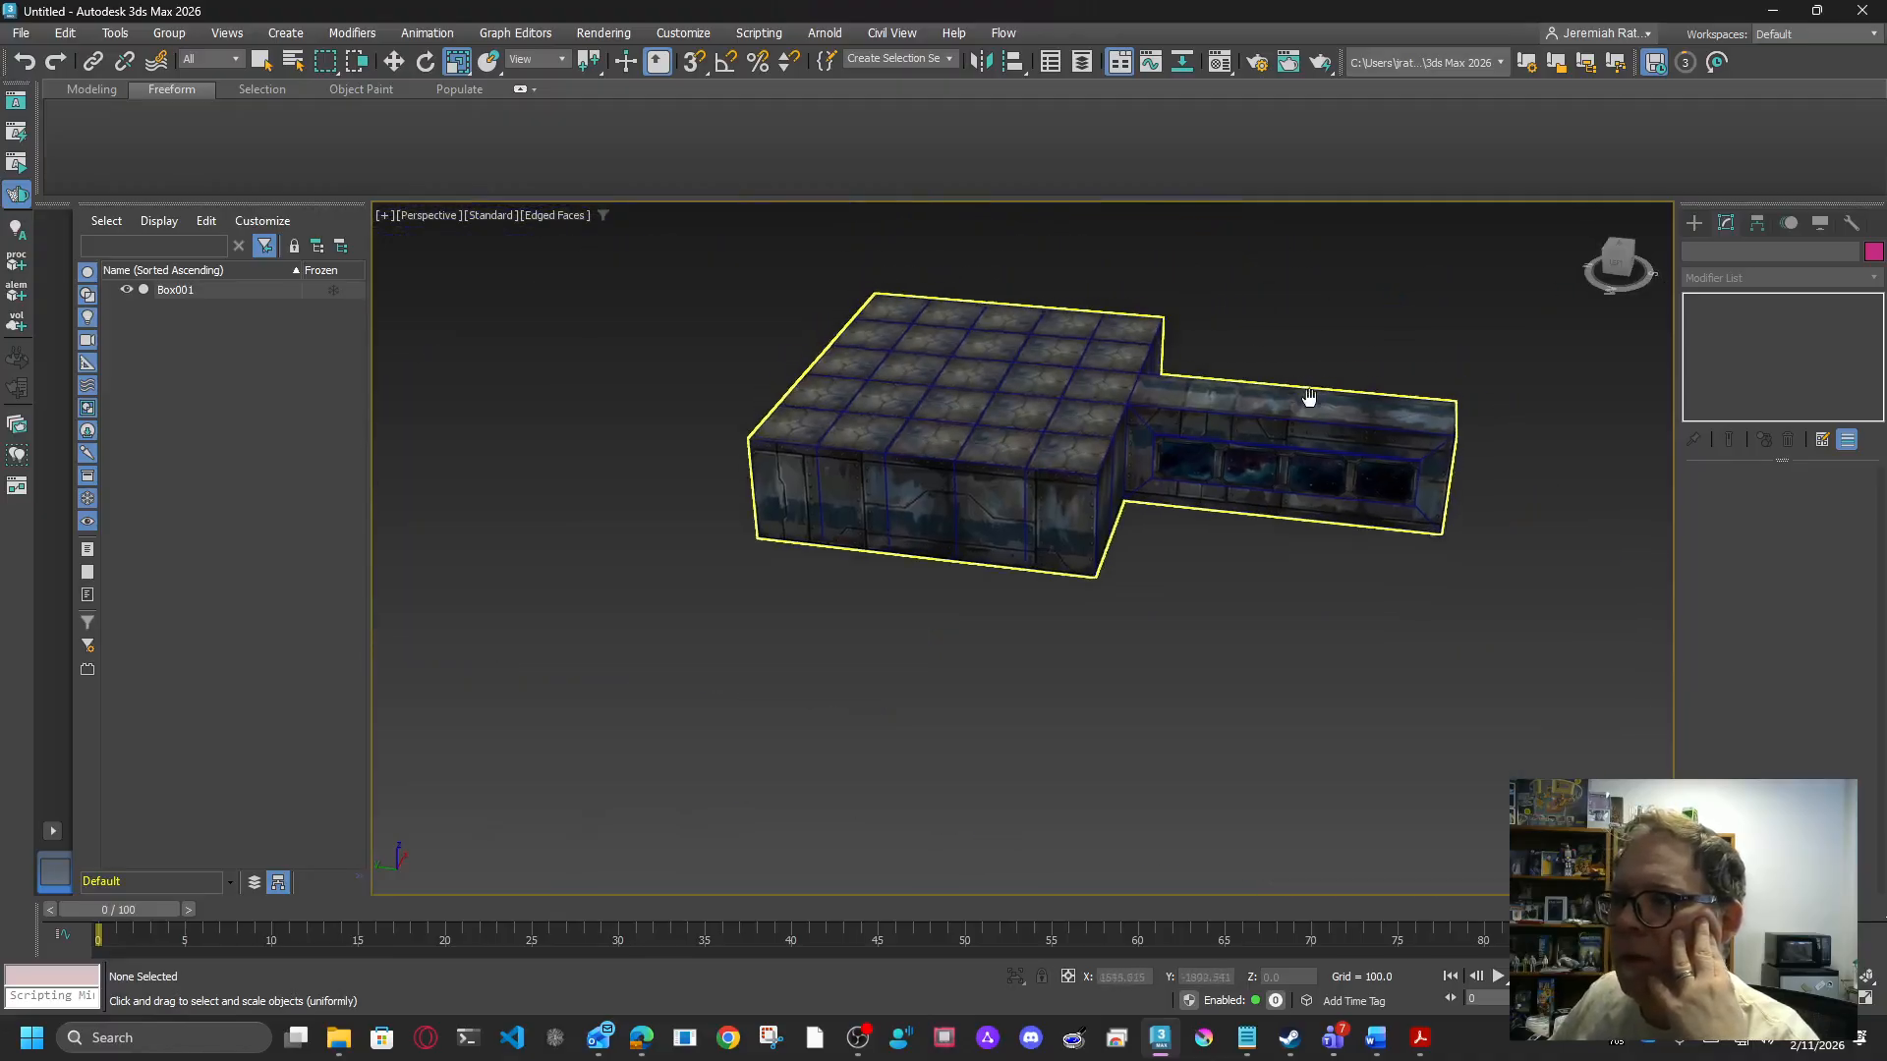
pyautogui.moveTo(1314, 392); pyautogui.dragTo(1265, 437, button='middle')
pyautogui.scroll(3, 1265, 436)
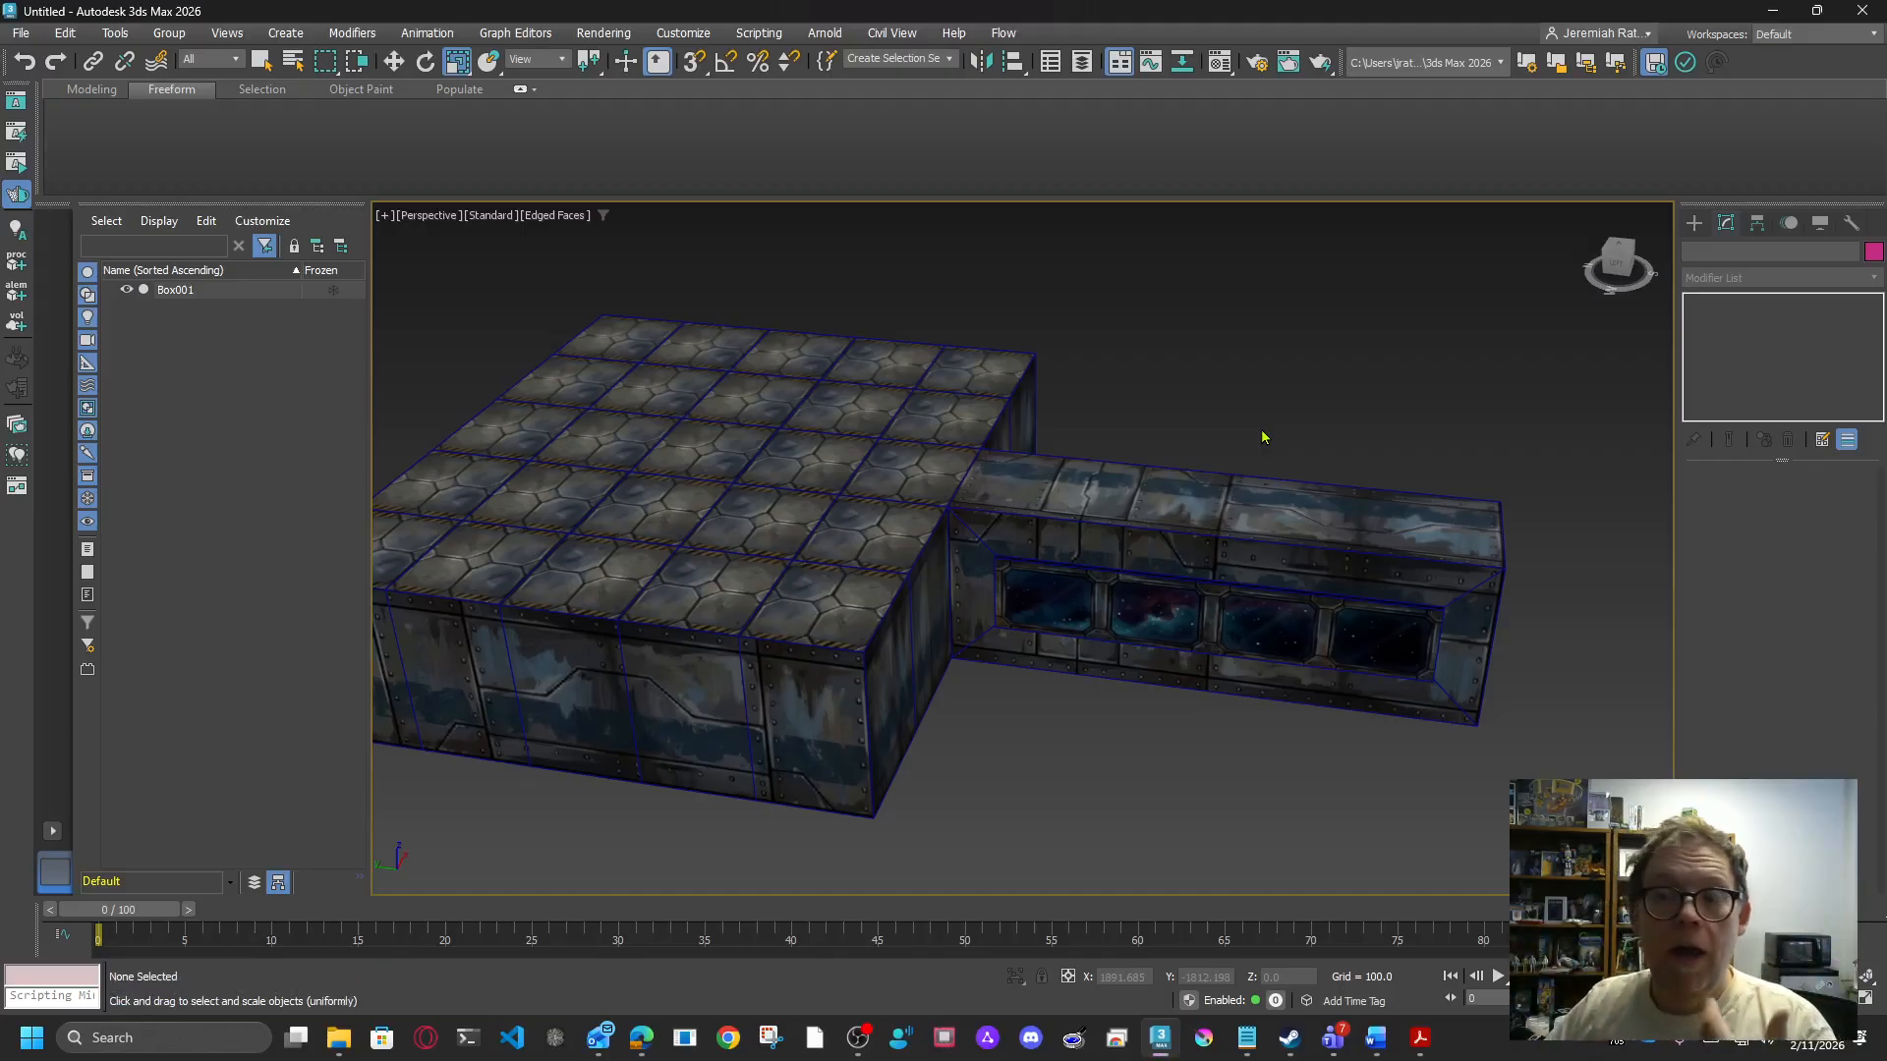
# Step: Select the box, apply an Unwrap UVW modifier to the whole object and dismiss the Teams notification
pyautogui.click(1275, 522)
pyautogui.click(1779, 278)
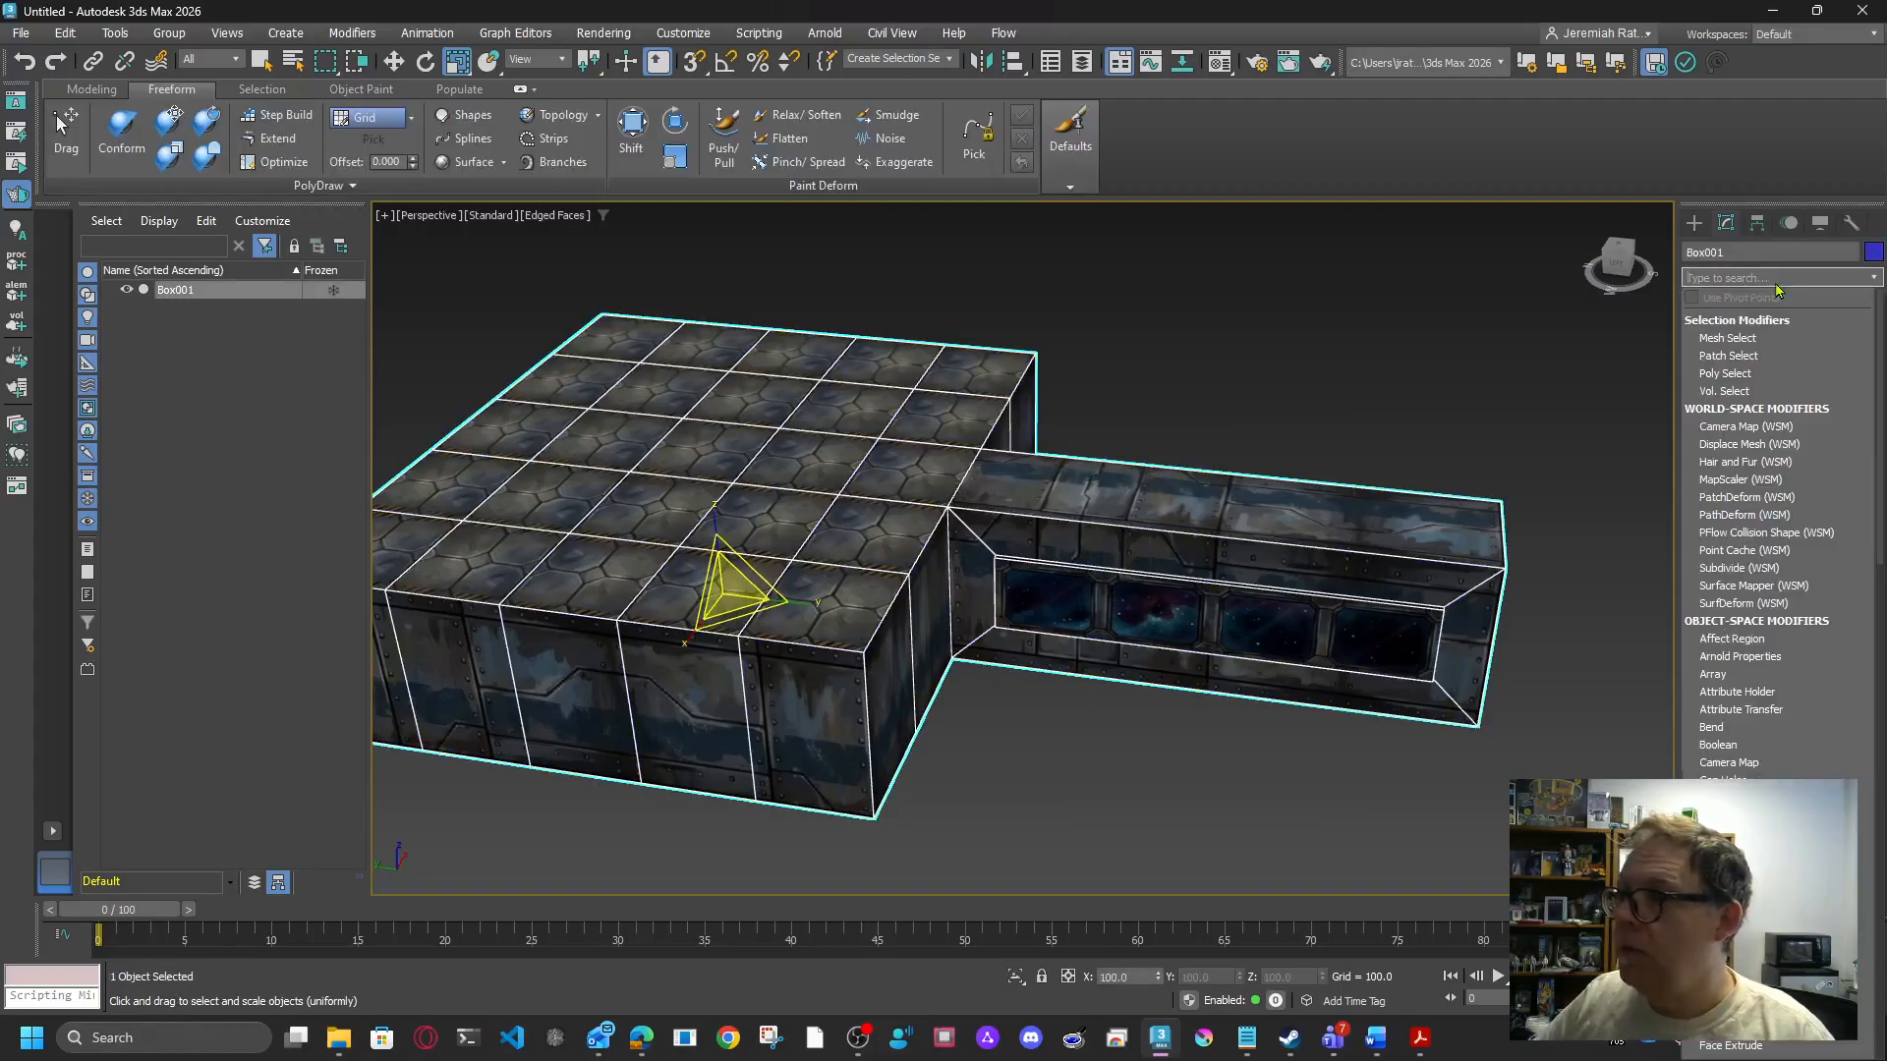
pyautogui.write('un')
pyautogui.press('Return')
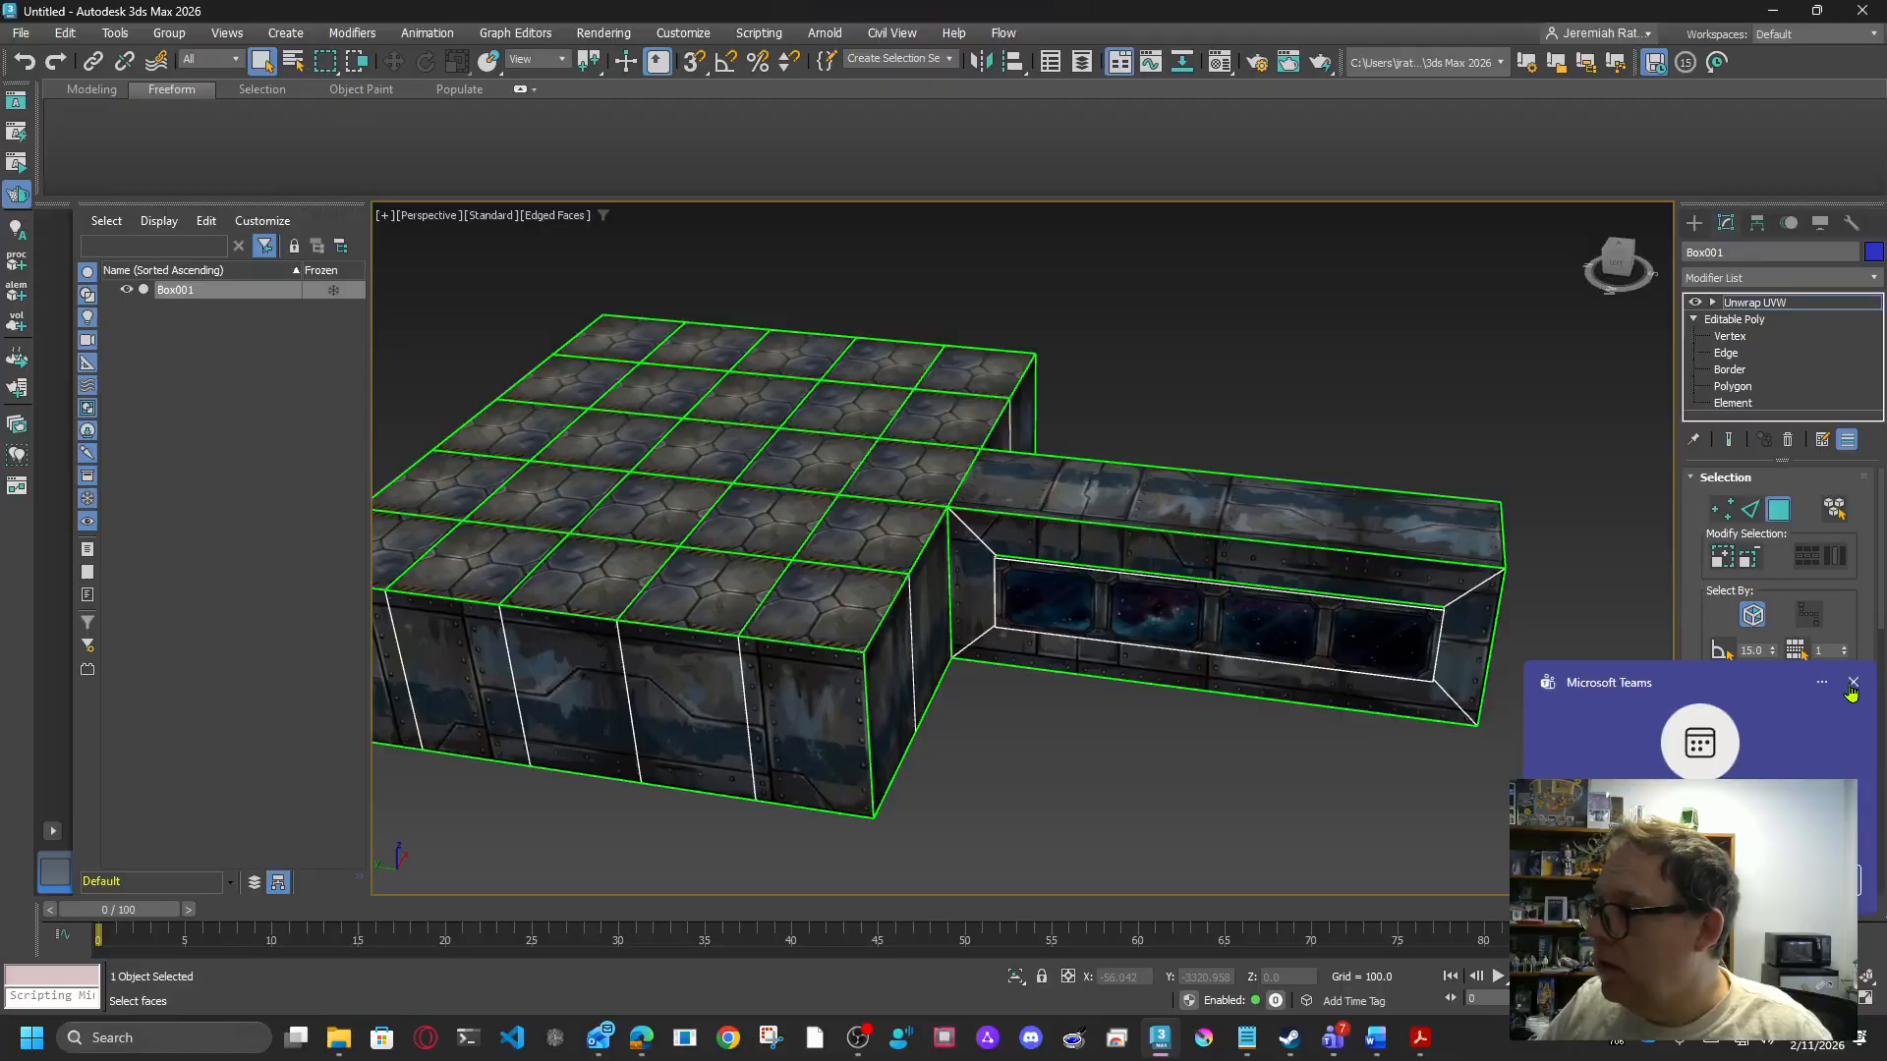
pyautogui.click(1782, 677)
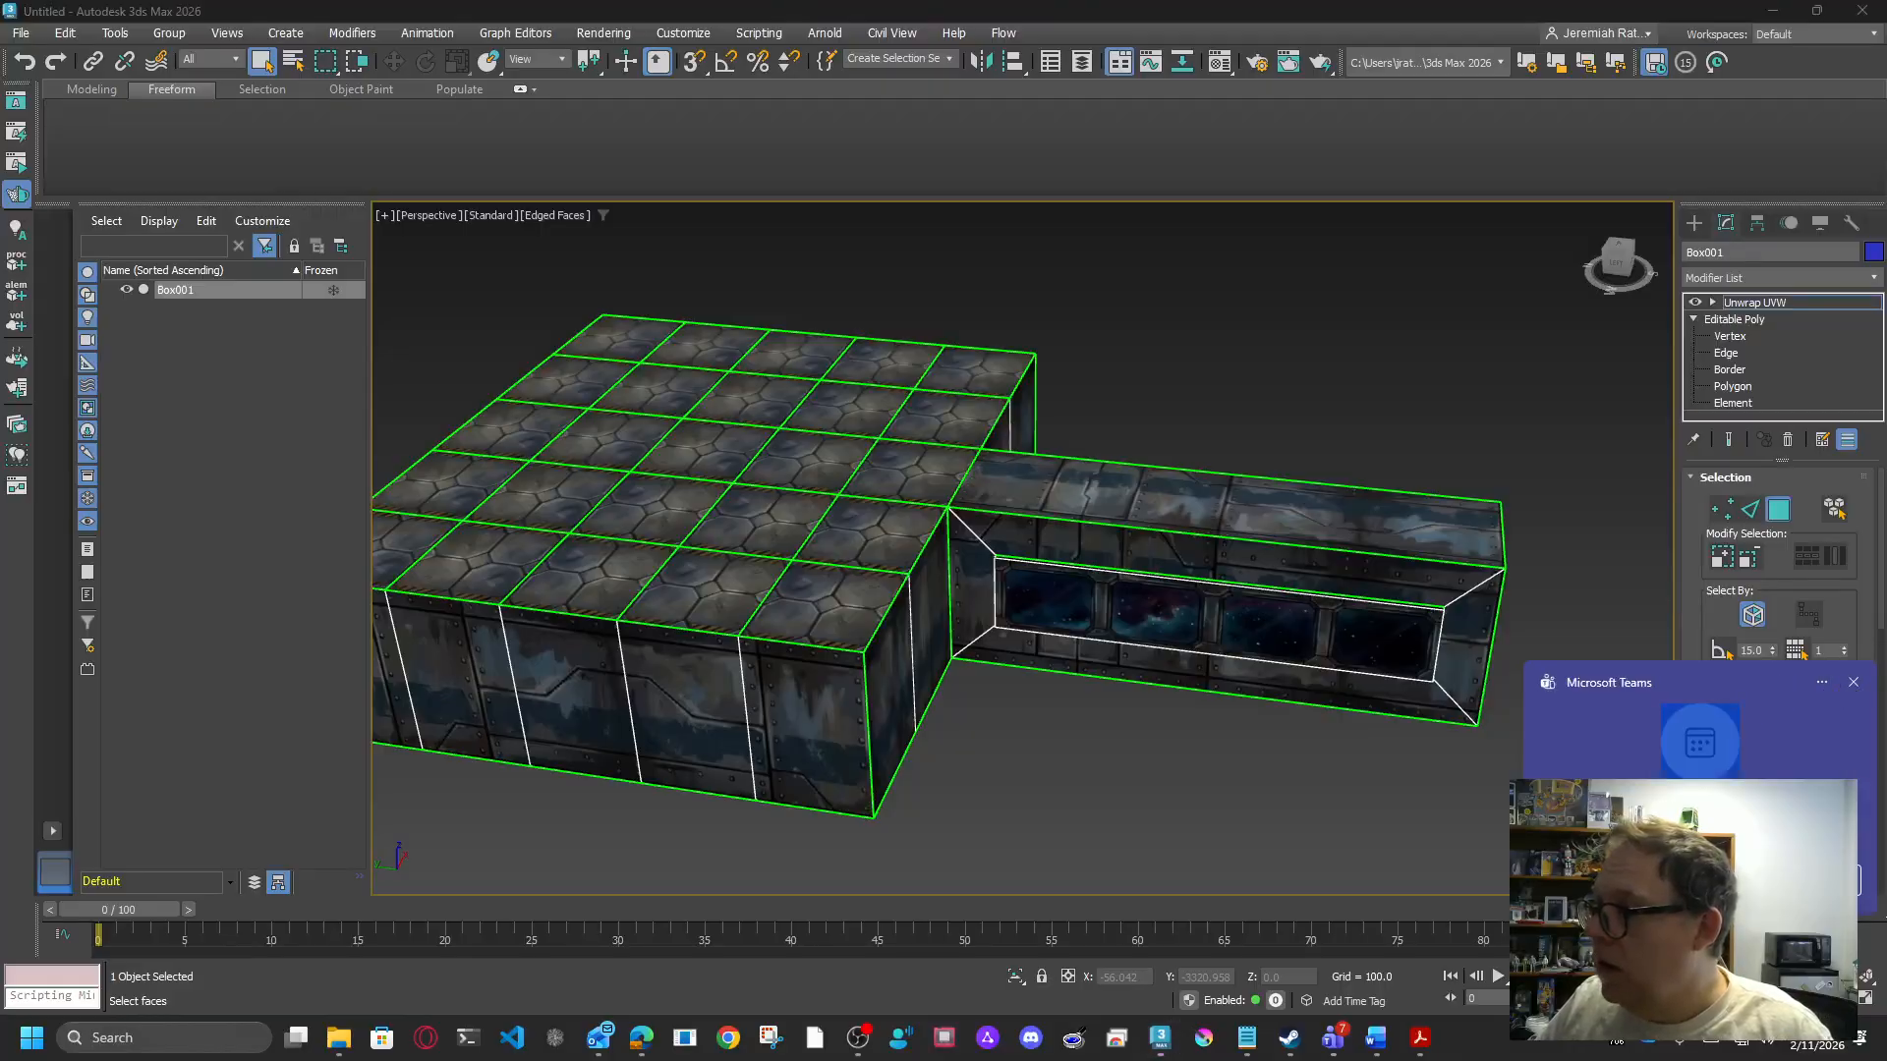
pyautogui.click(1853, 685)
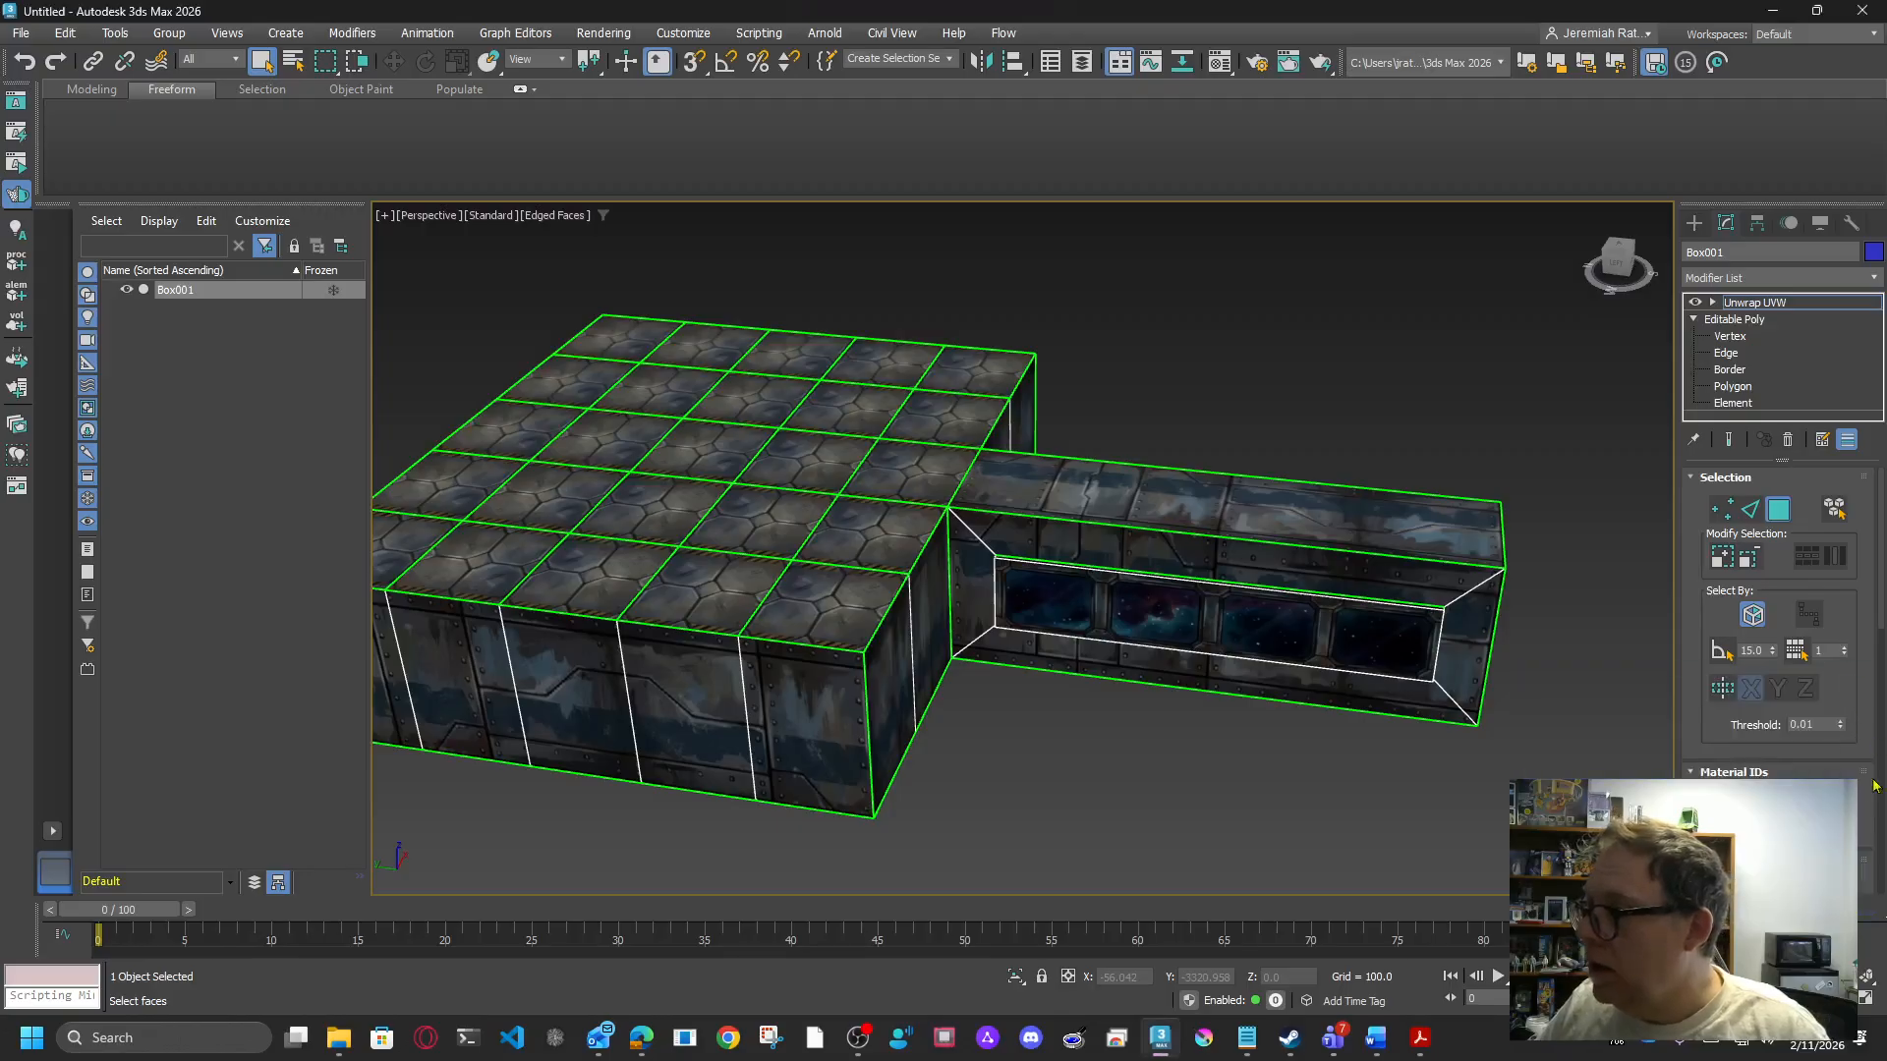
# Step: Open the UV editor and examine how all the box's UVs lie over the Map #1 trim-sheet texture
pyautogui.scroll(-3, 1878, 773)
pyautogui.click(1803, 772)
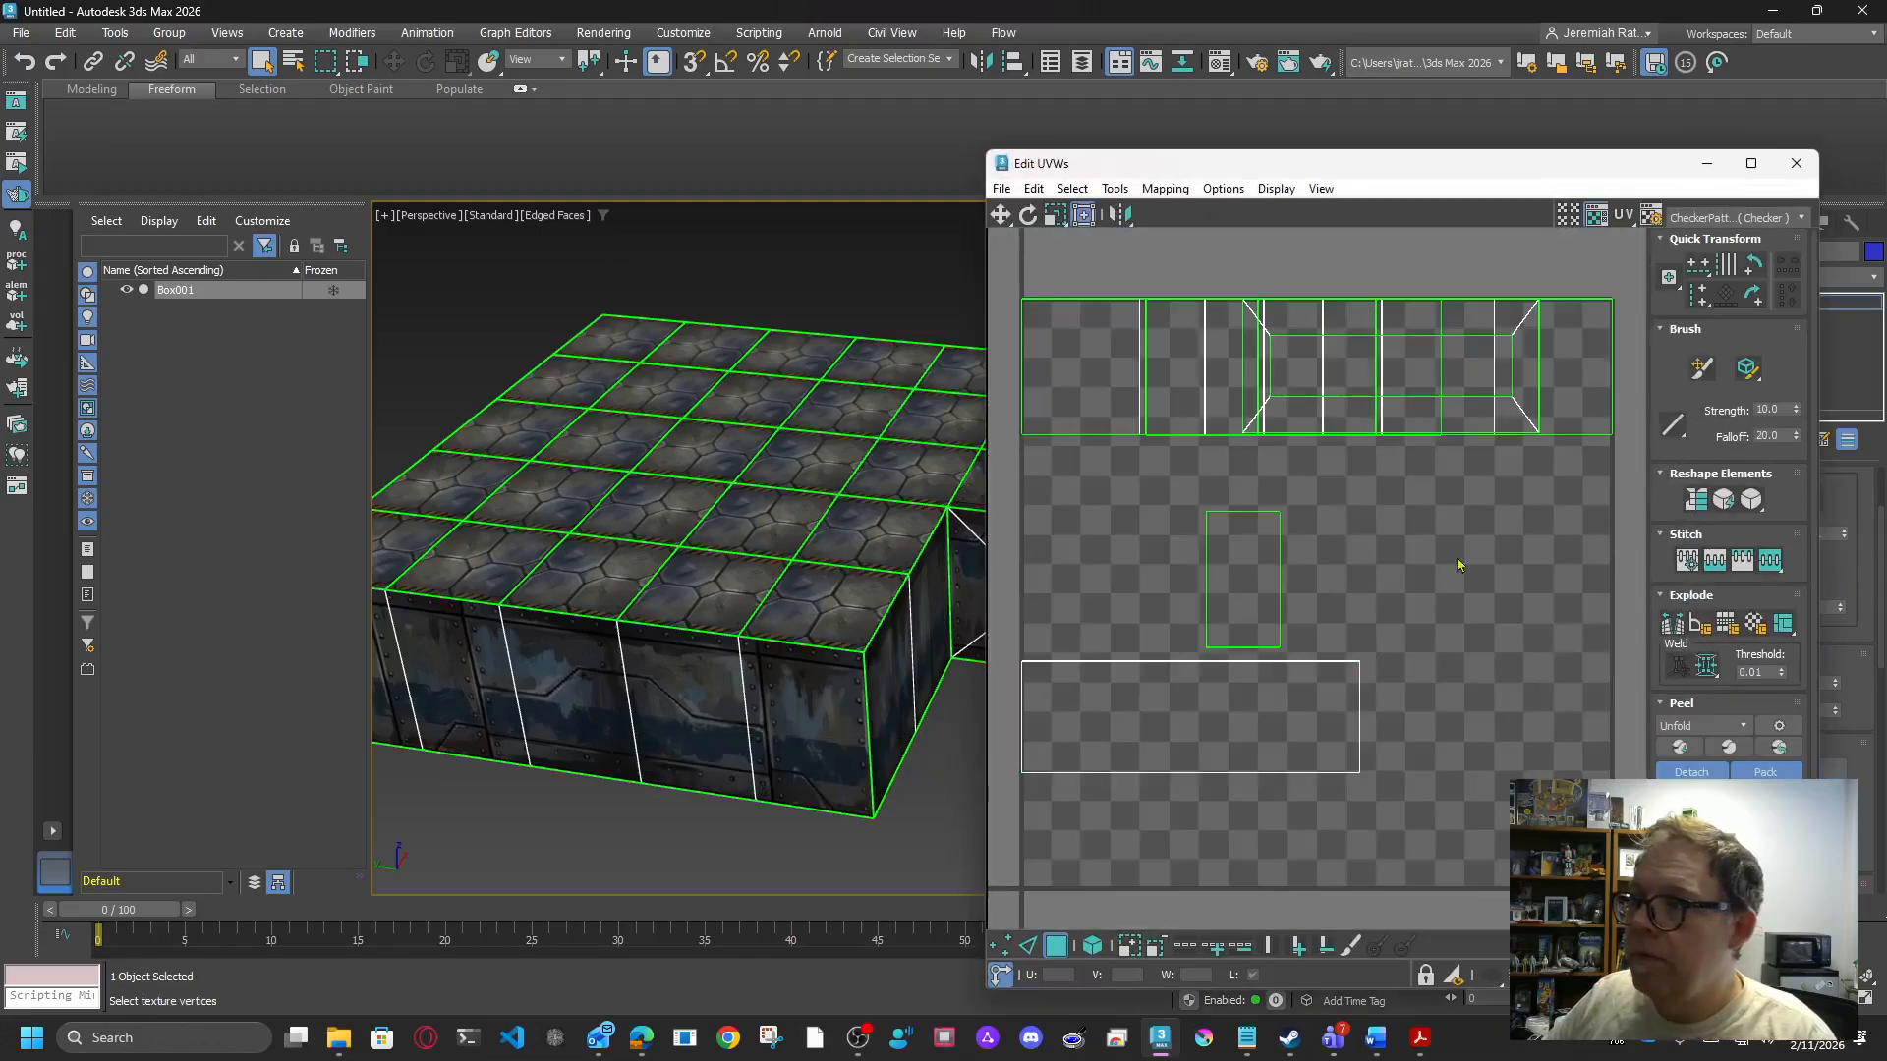
pyautogui.click(1705, 218)
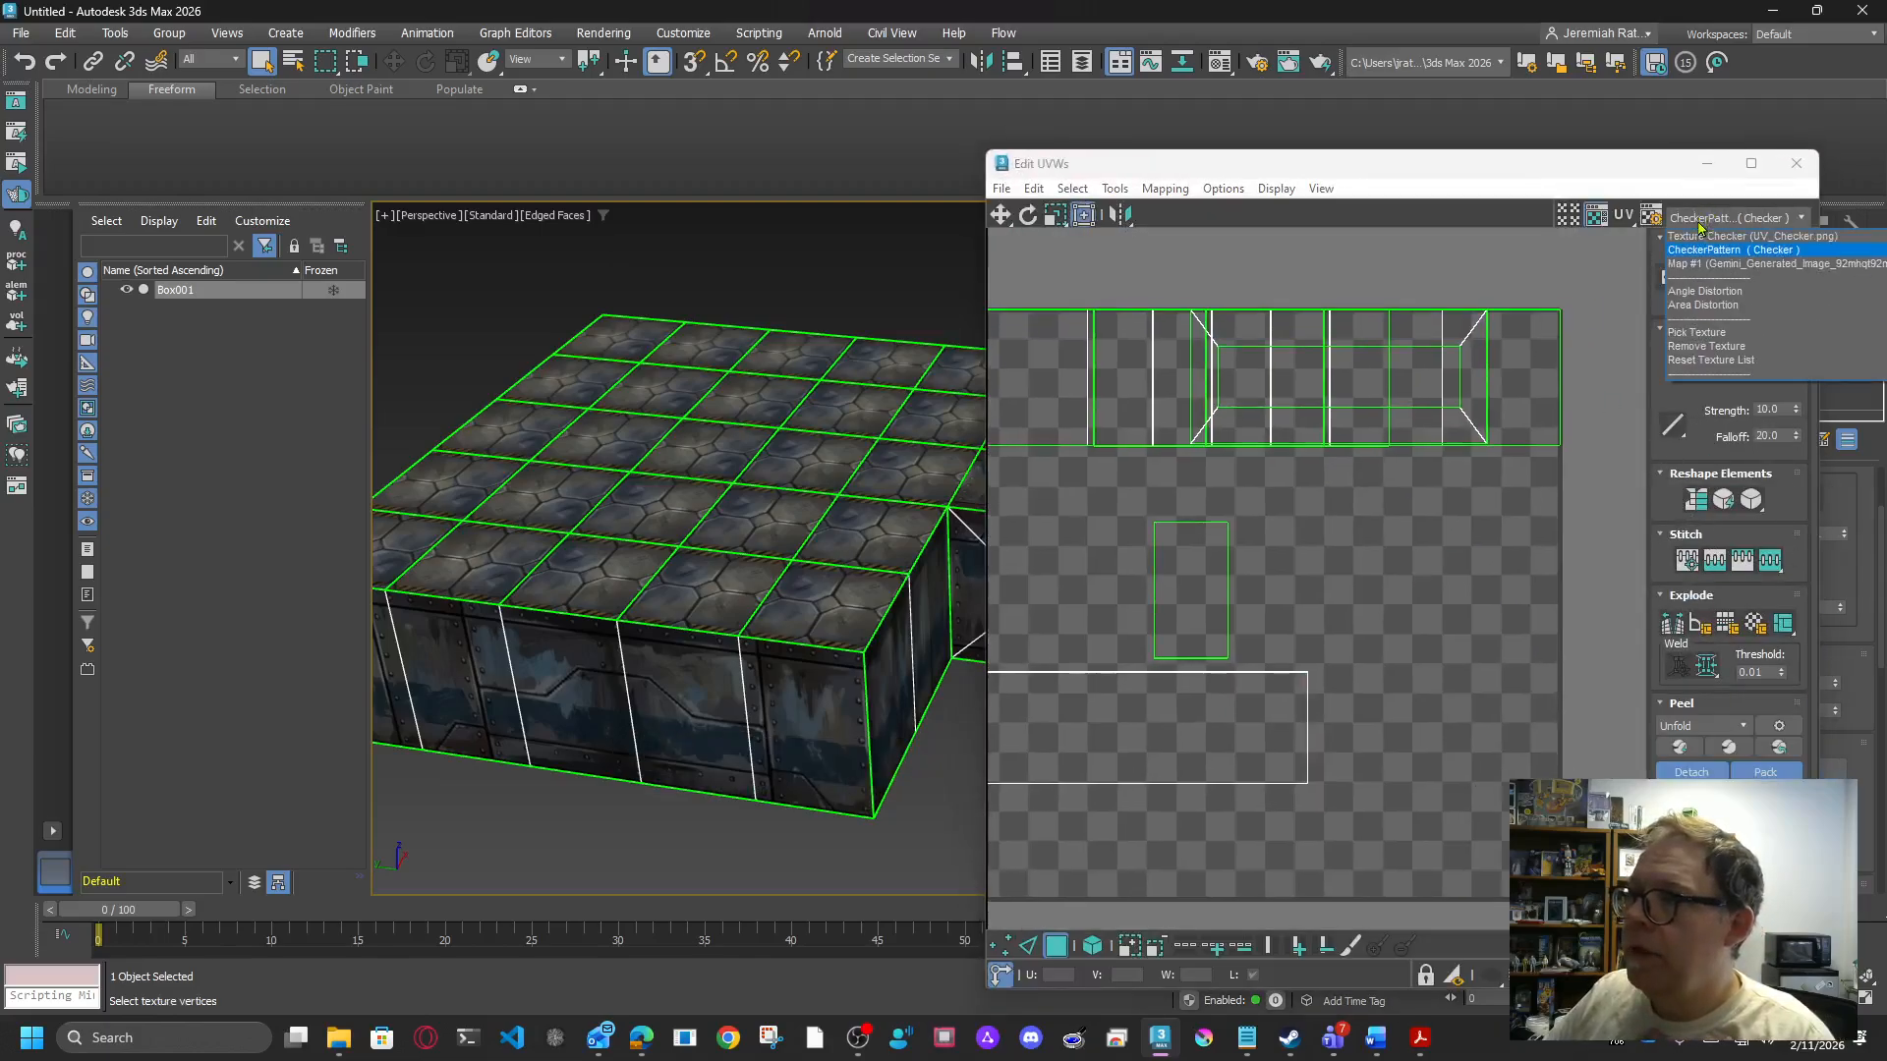
pyautogui.click(1717, 263)
pyautogui.scroll(-3, 1522, 711)
pyautogui.moveTo(1521, 711); pyautogui.dragTo(1434, 665, button='middle')
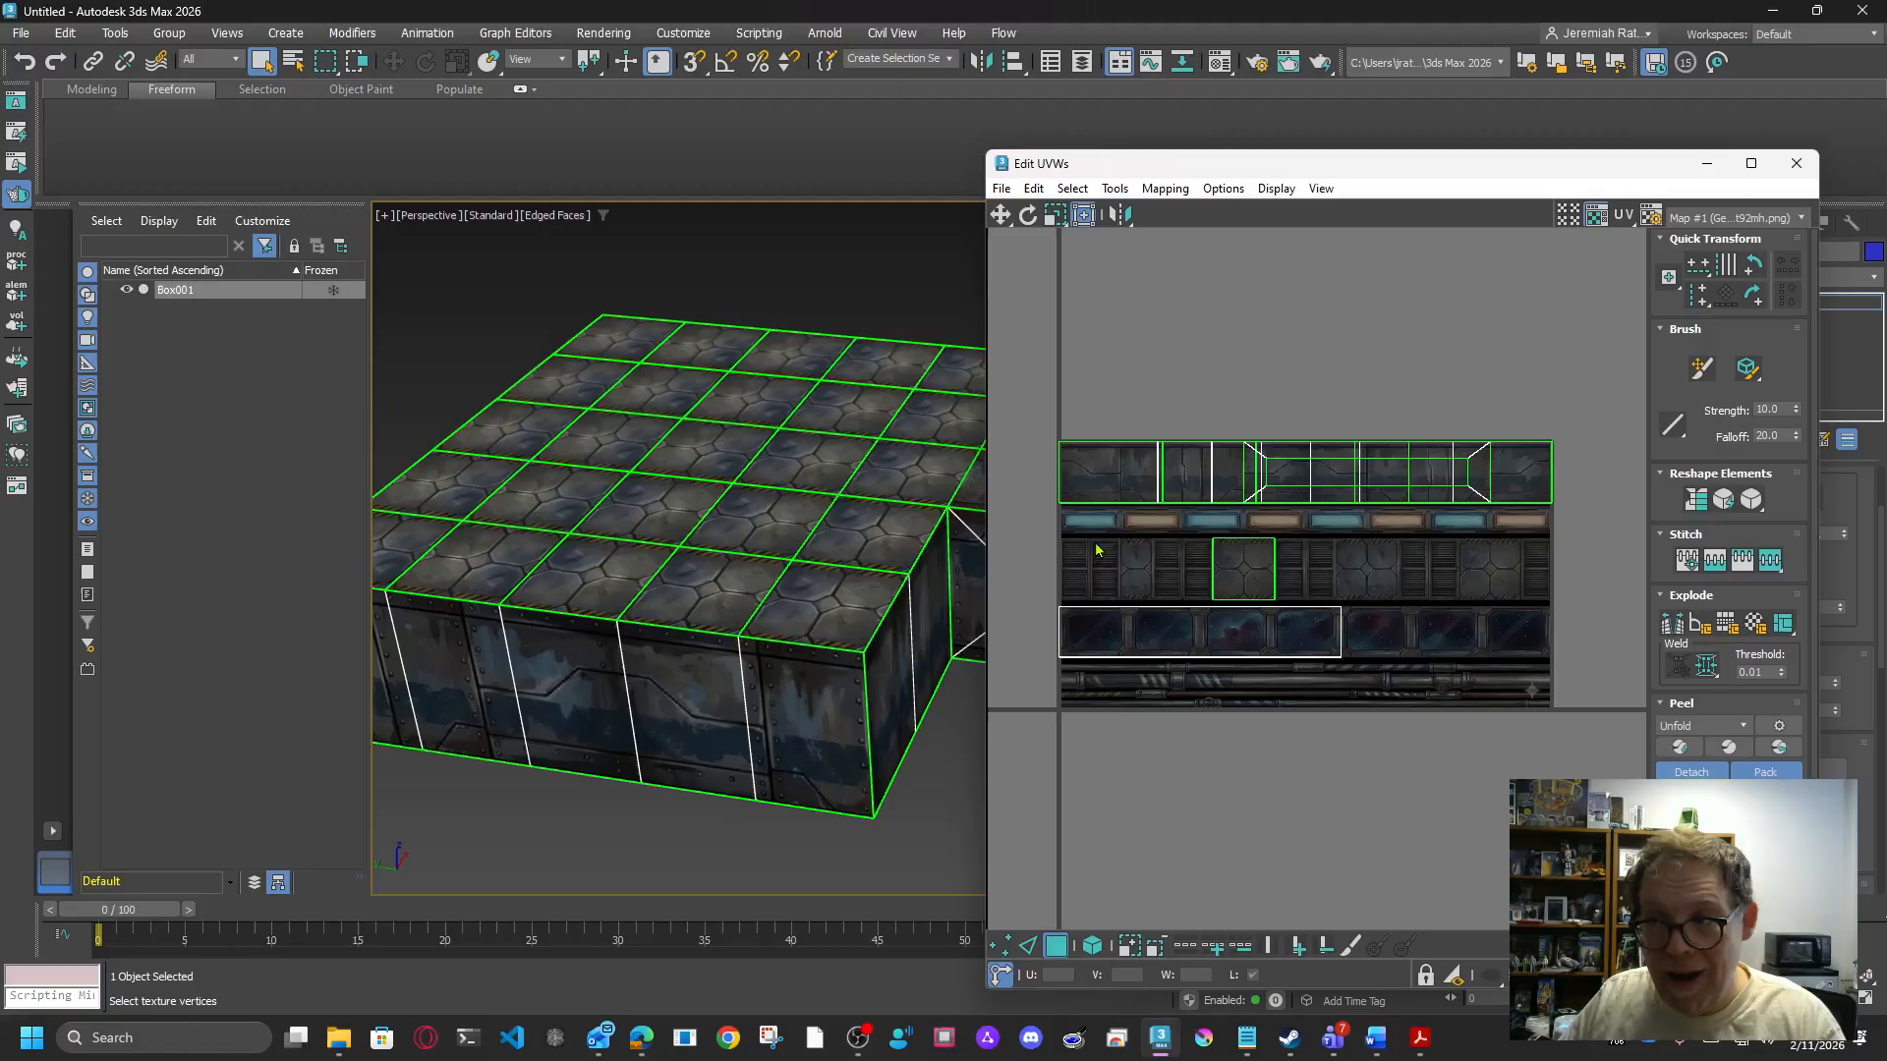
# Step: Close the UV editor, convert the box to an Editable Poly and deselect it
pyautogui.click(1795, 167)
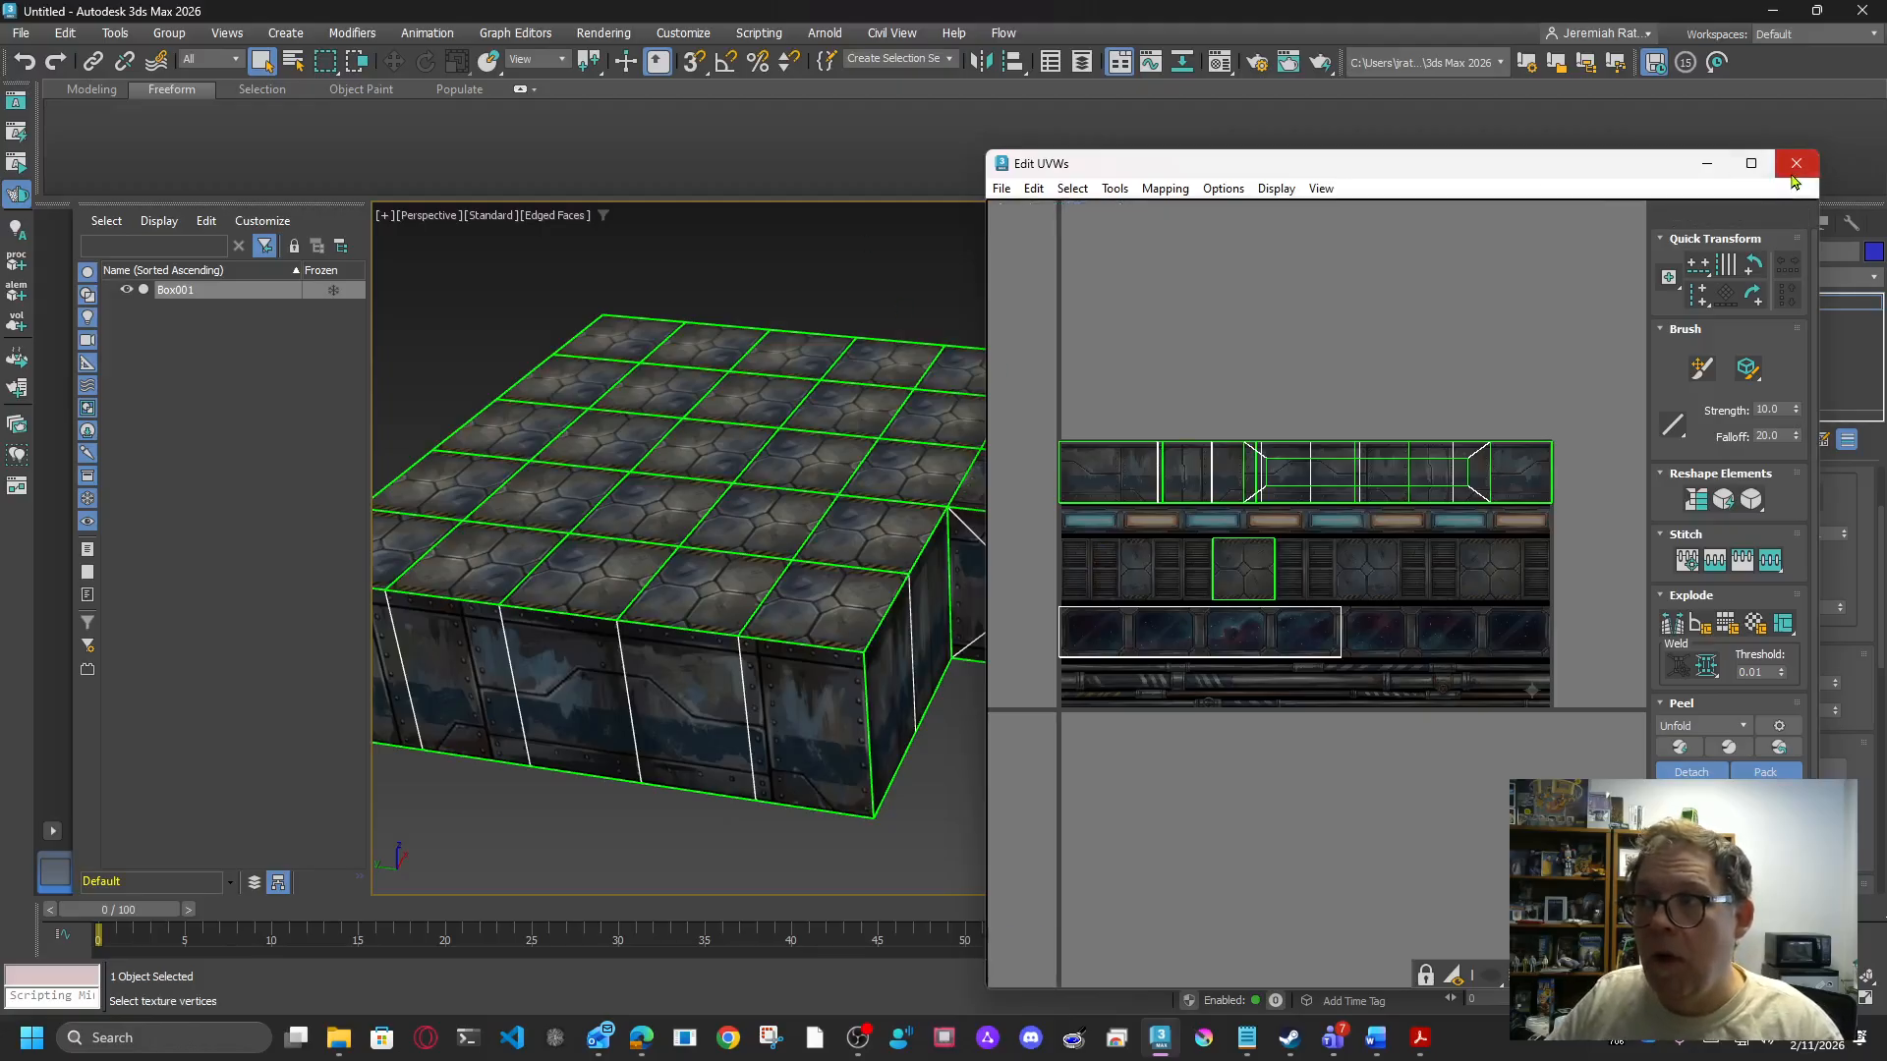
pyautogui.rightClick(1075, 496)
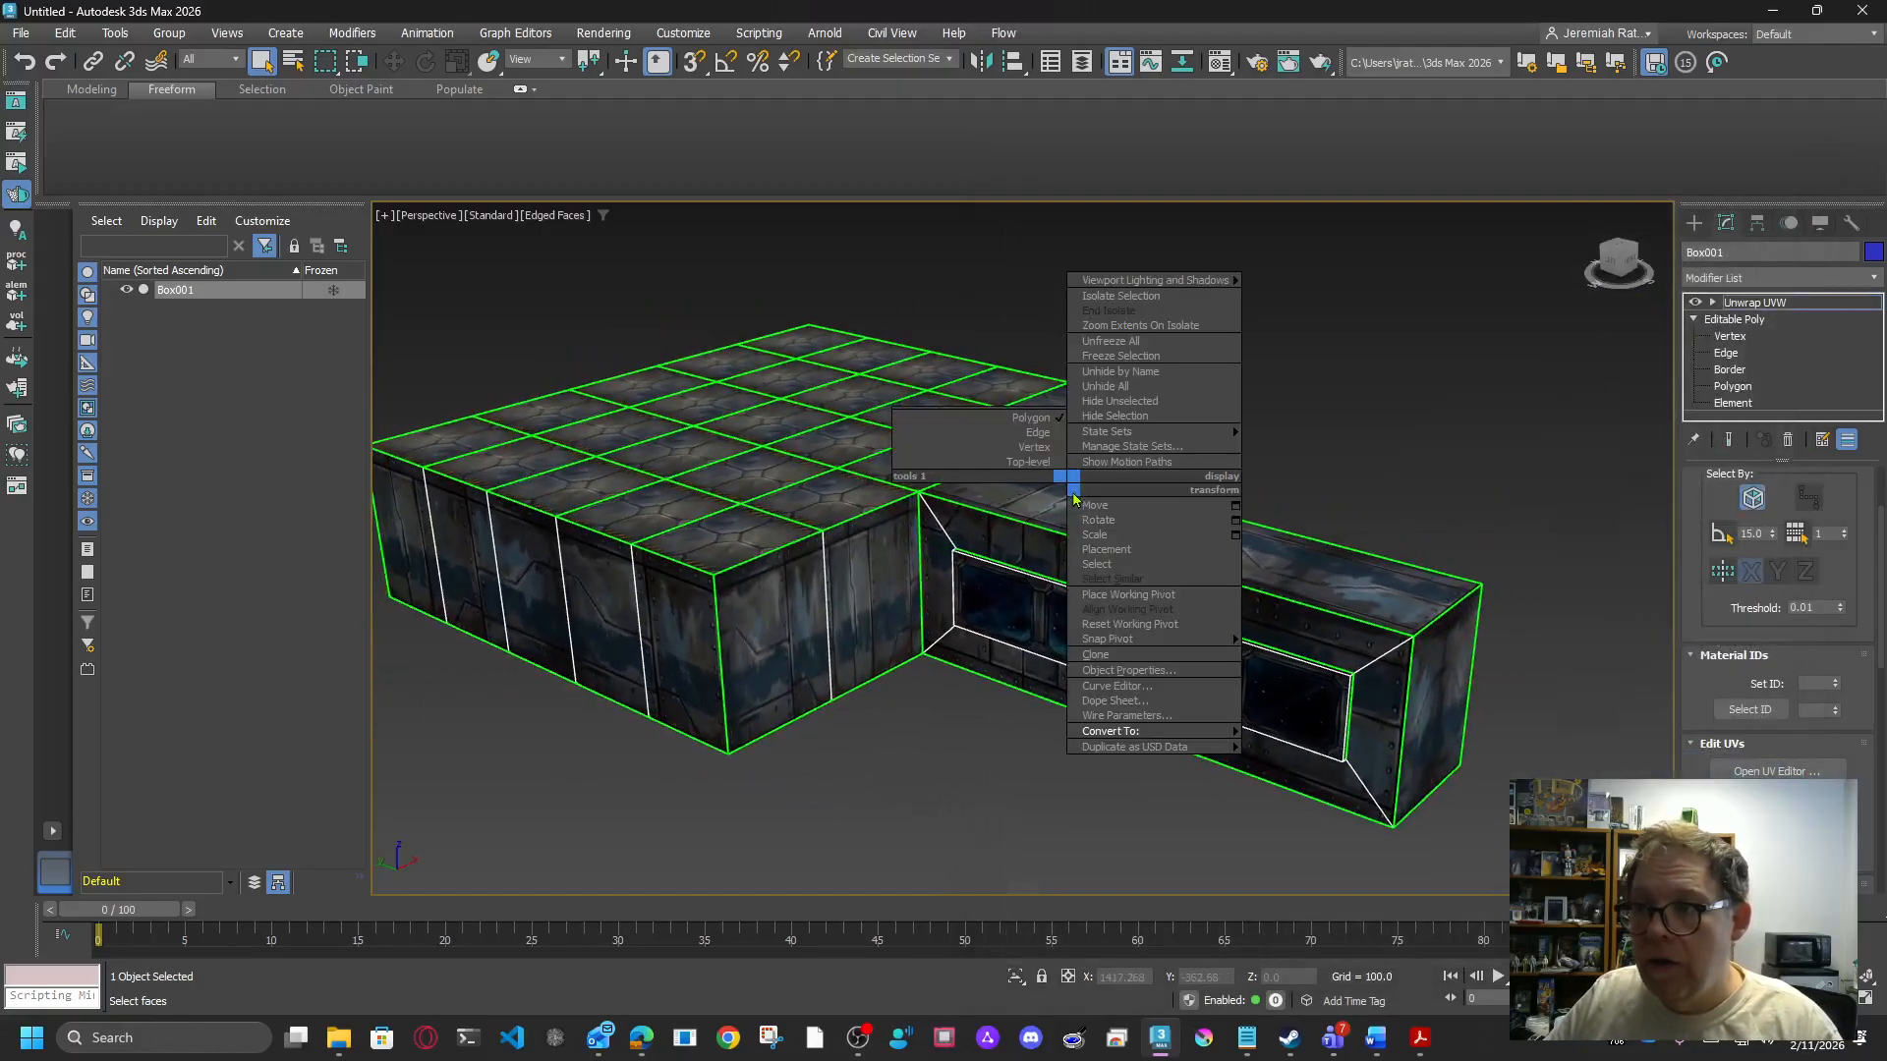
pyautogui.moveTo(1131, 731)
pyautogui.click(1297, 747)
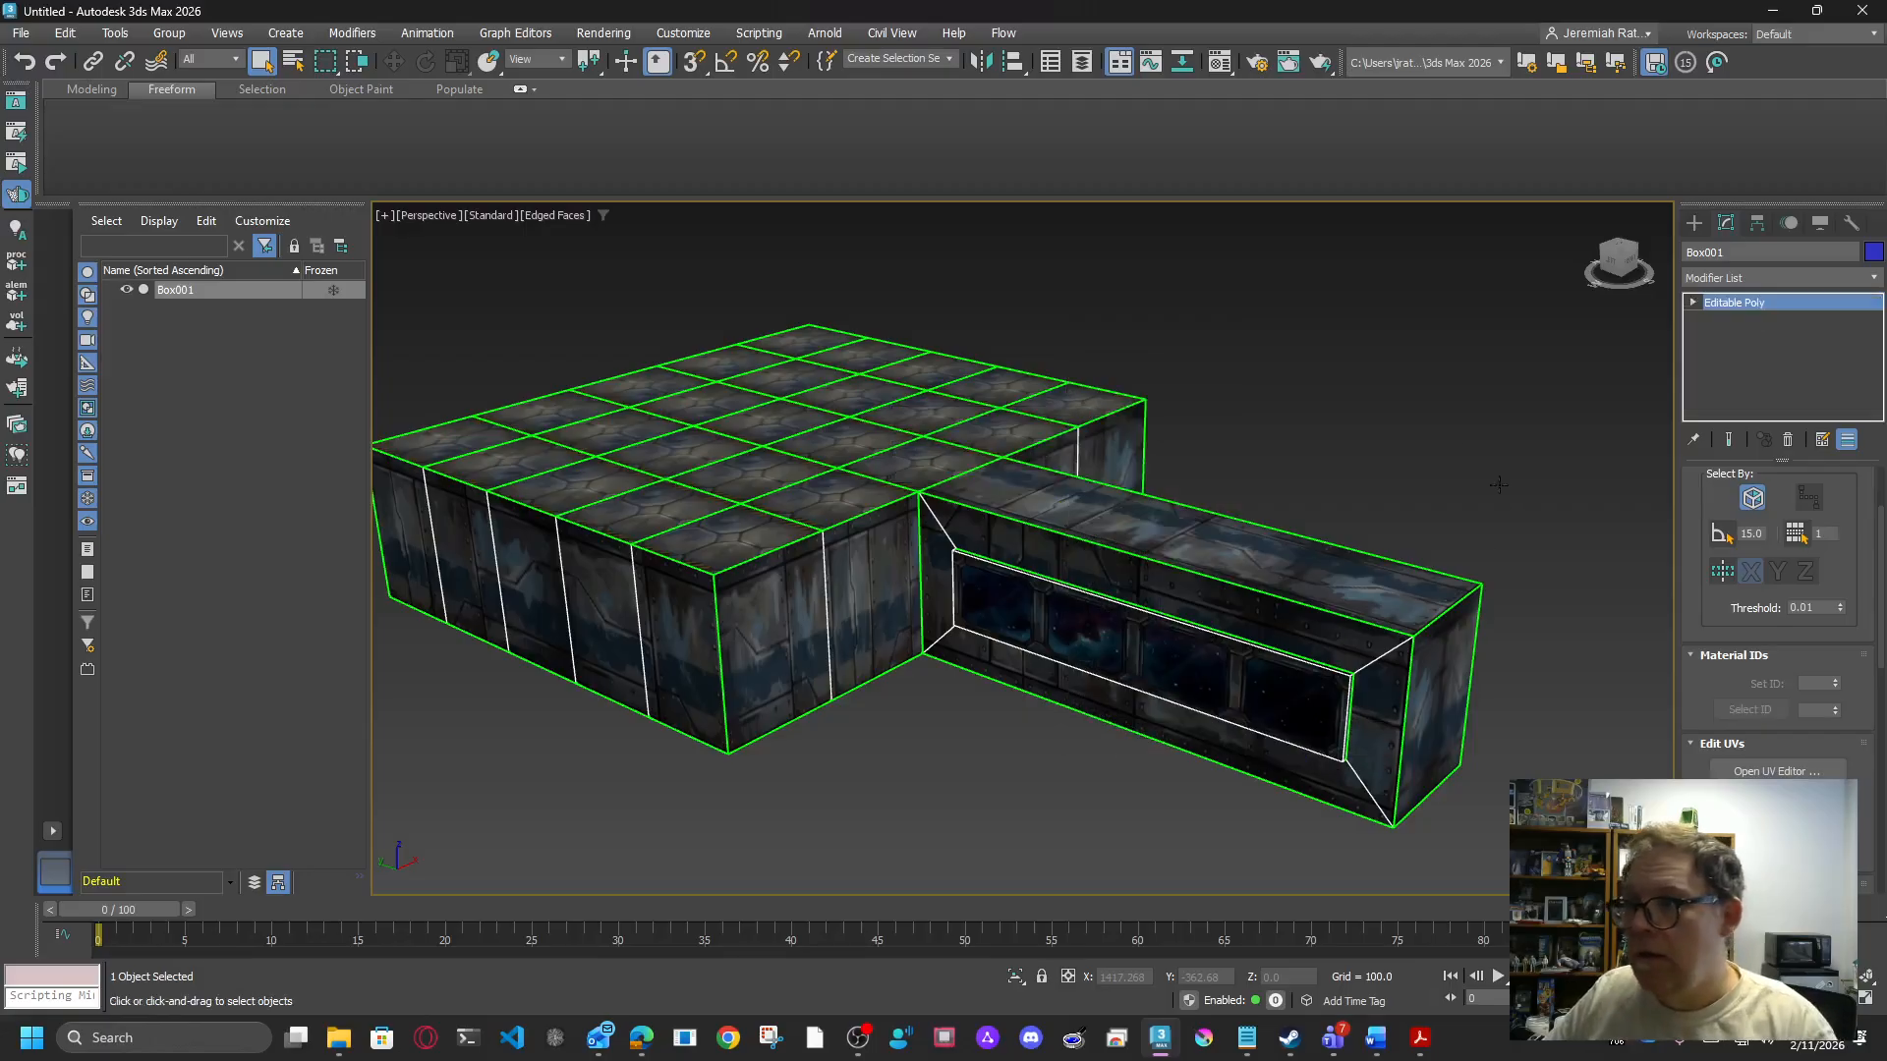
pyautogui.click(1440, 460)
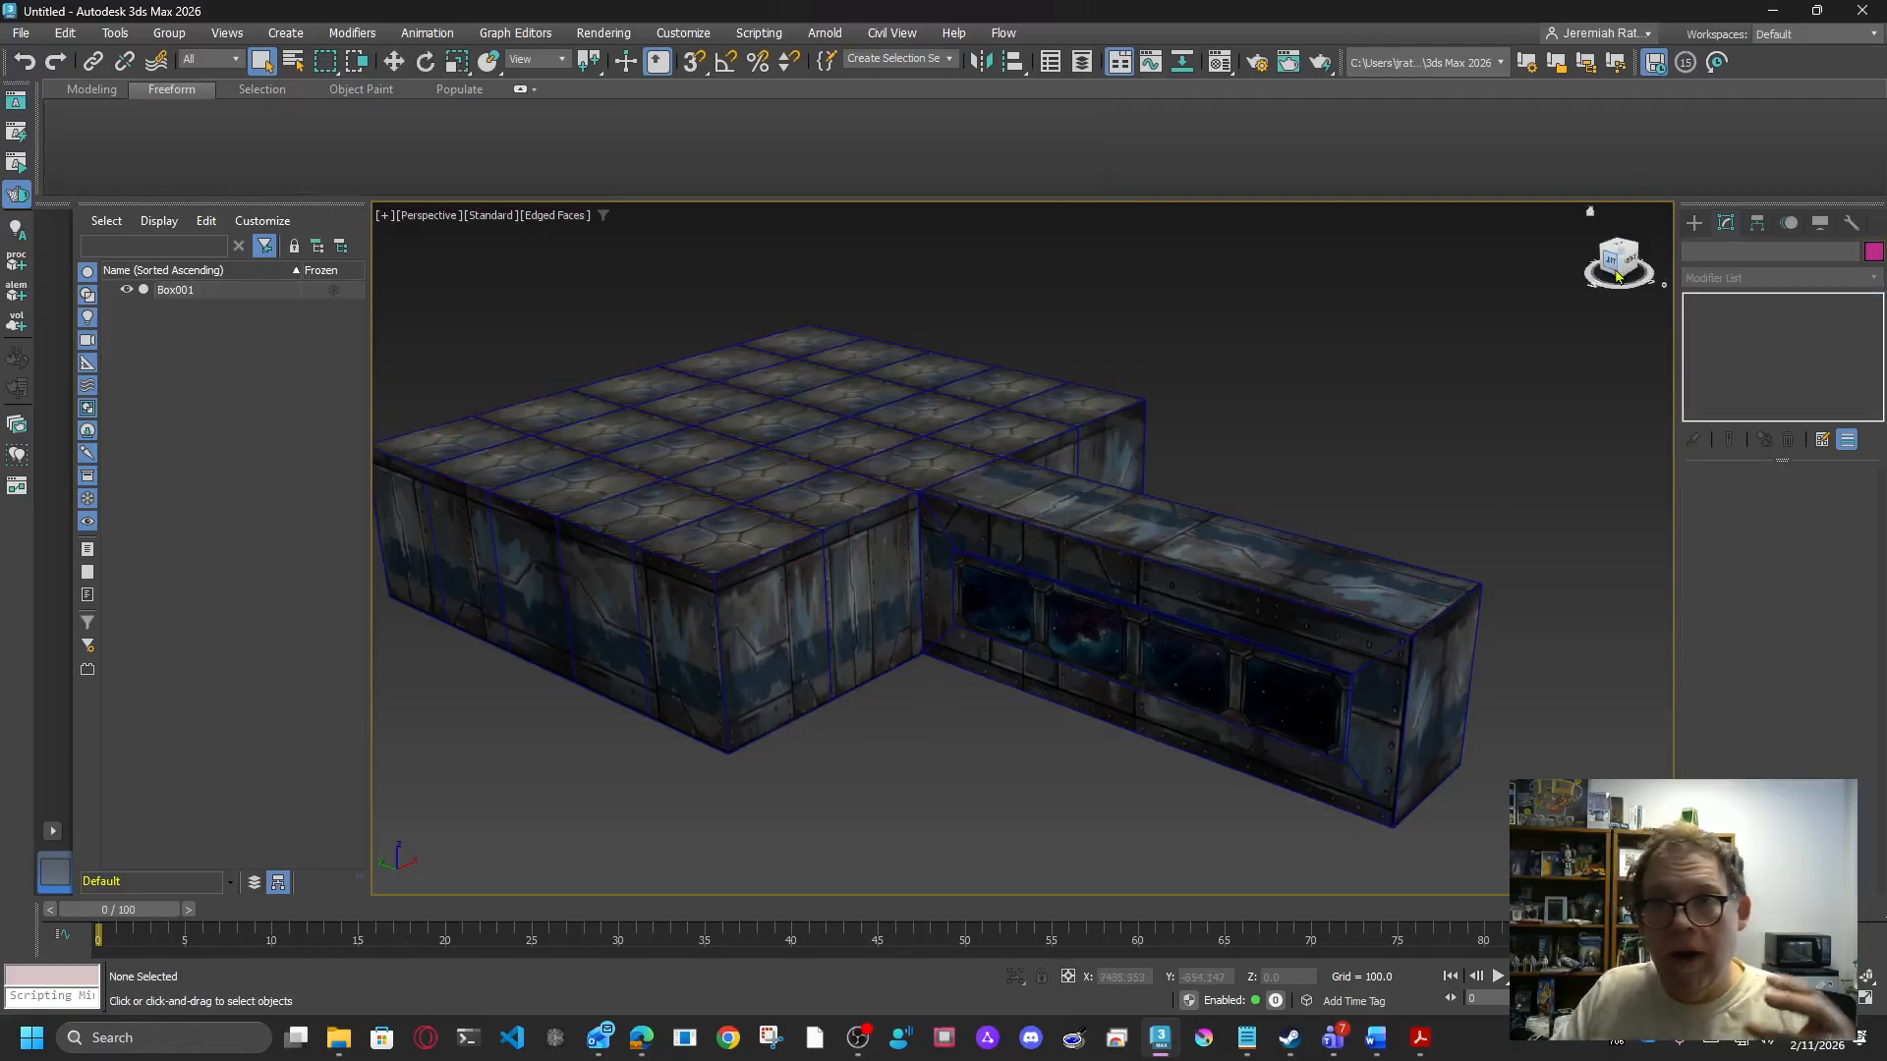